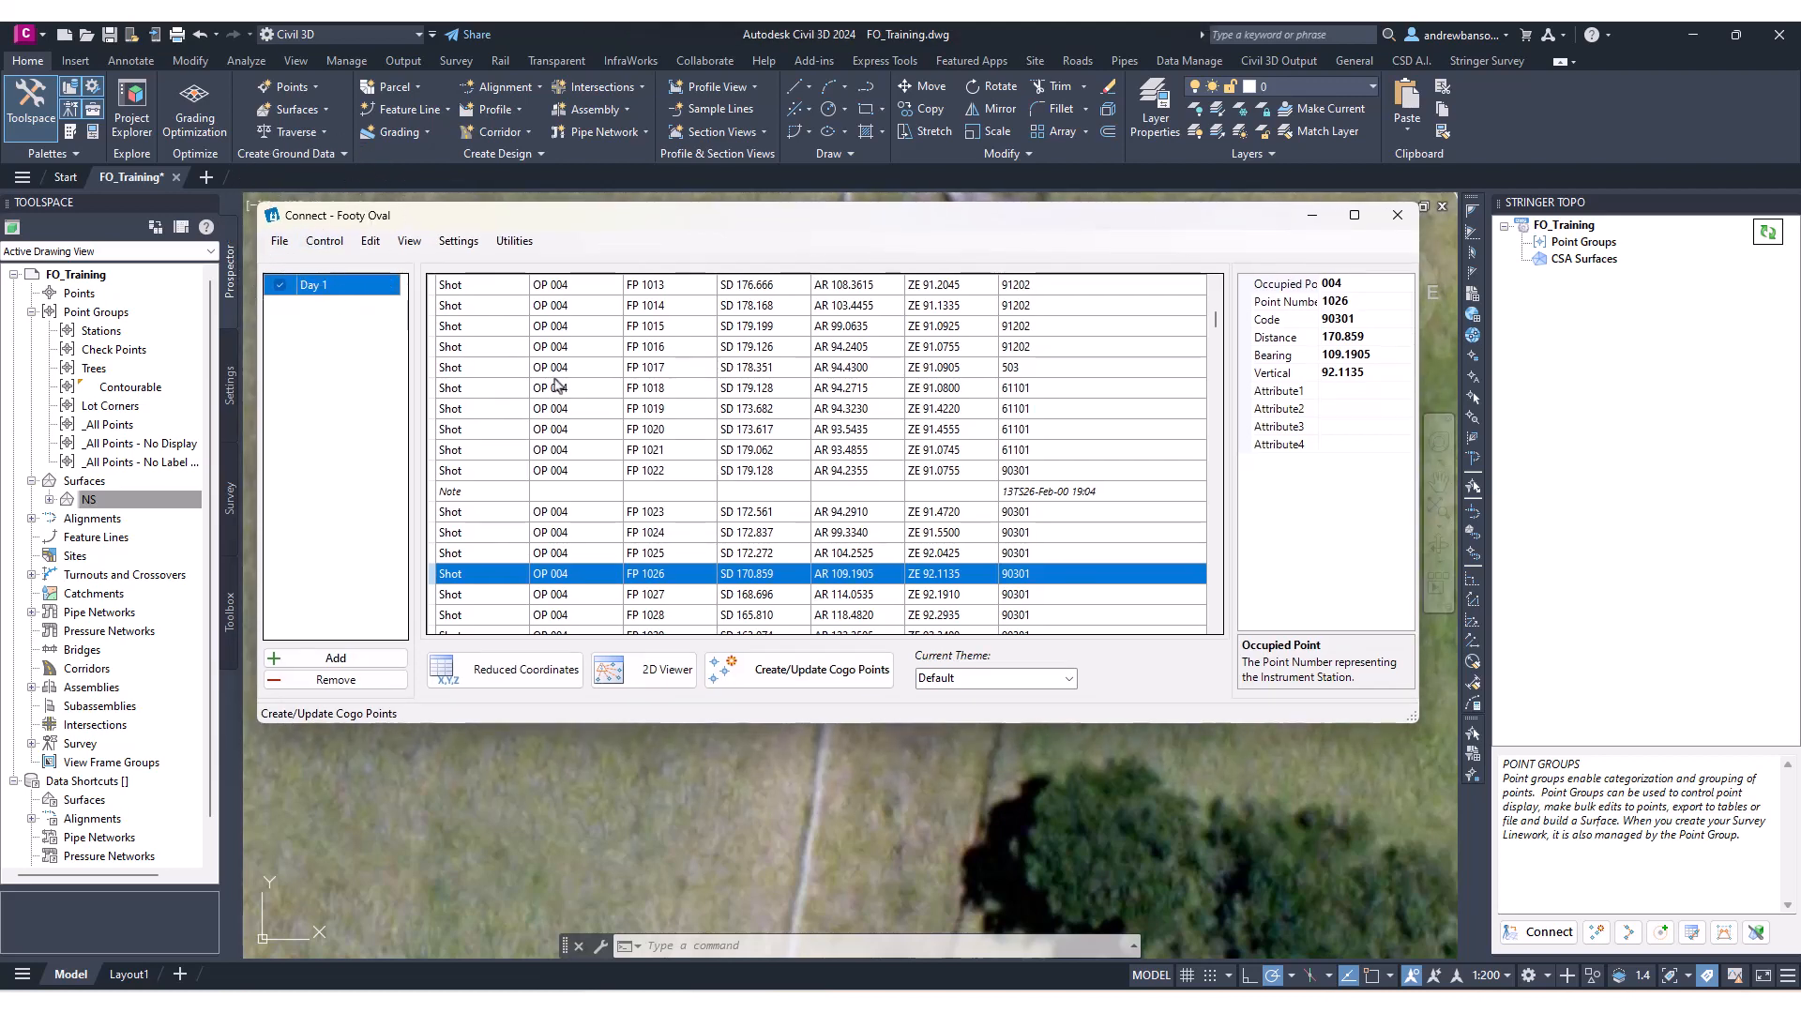
Display the survey observations and radiations in the 2D viewer, then close it.
scroll(564, 448, up, 10)
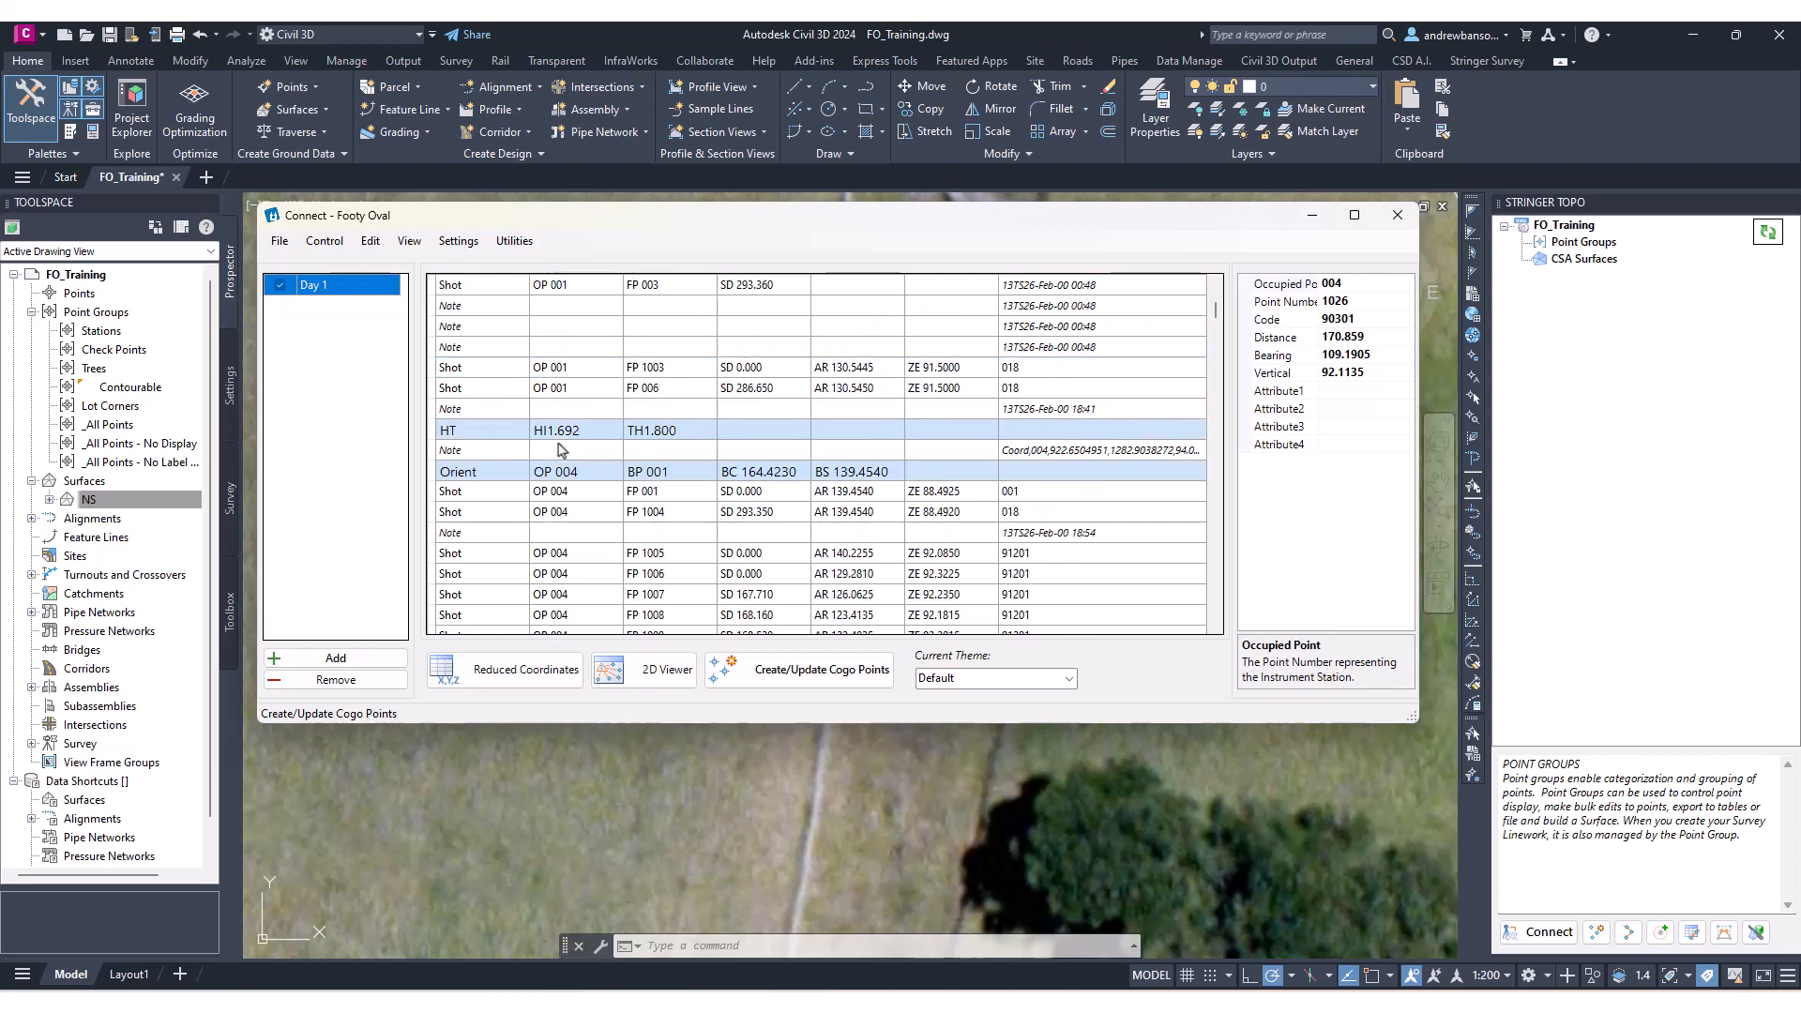
click(672, 680)
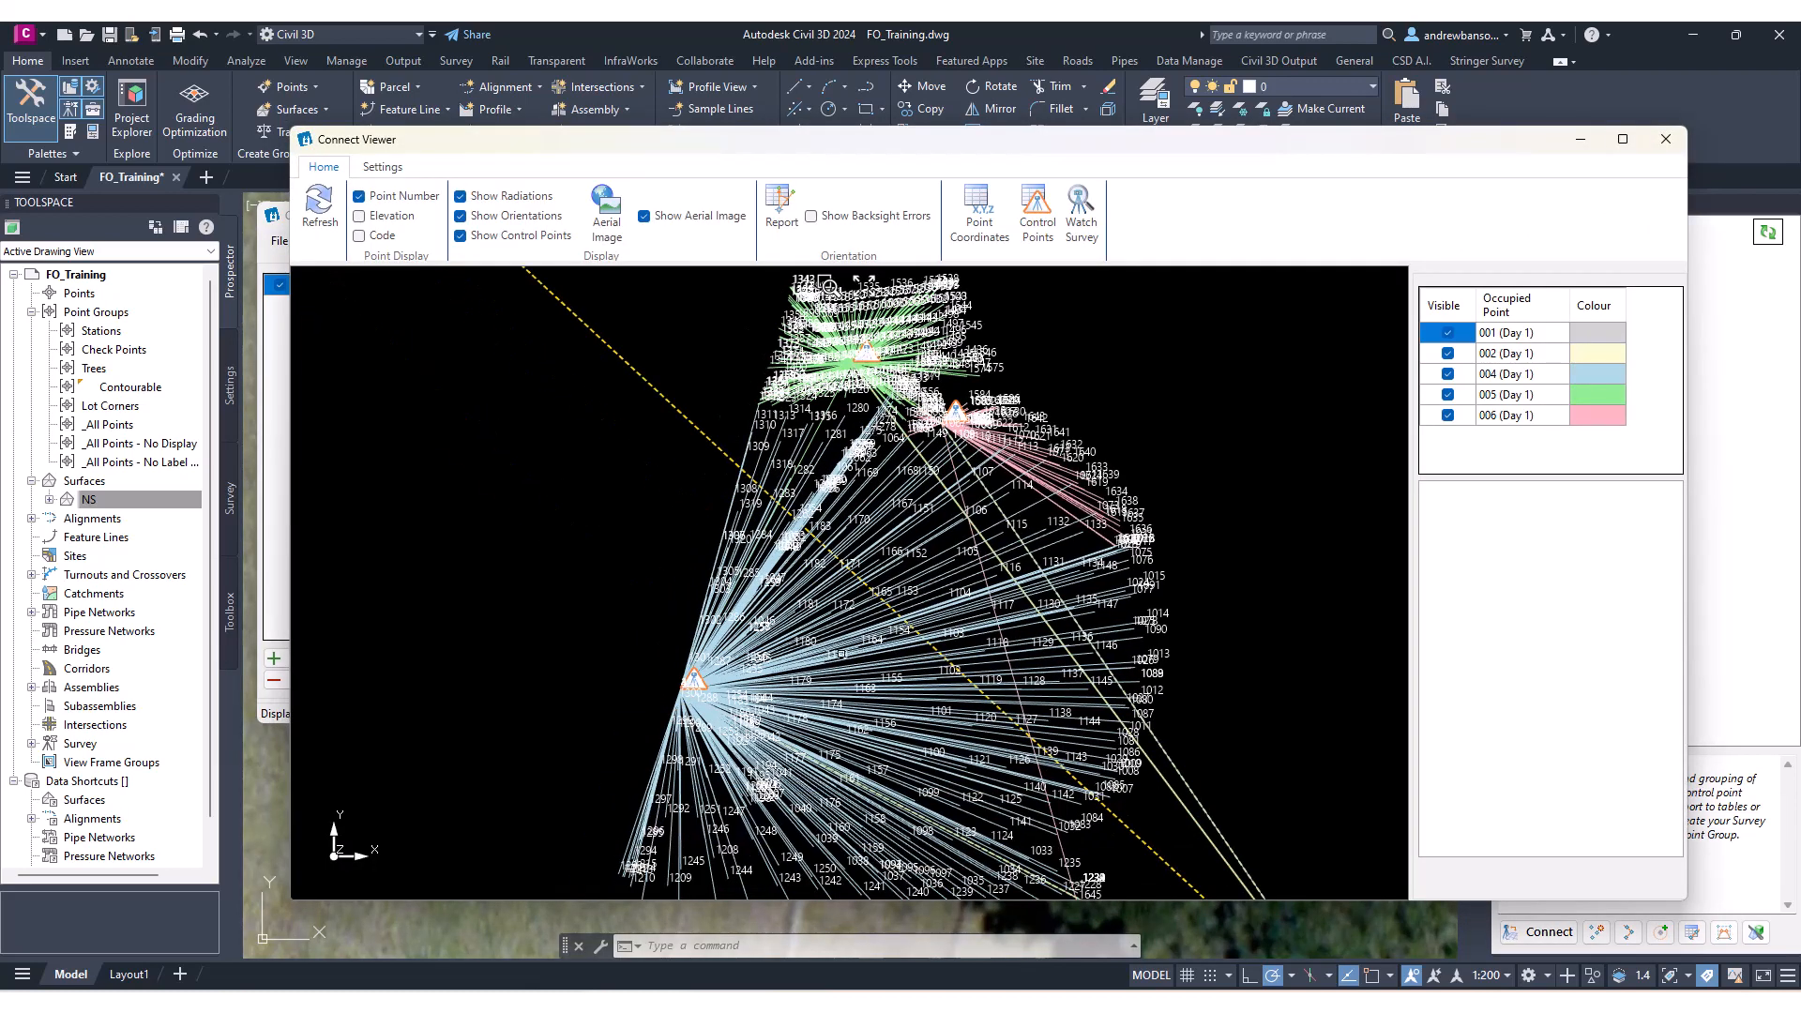
middle_drag(841, 654, 833, 710)
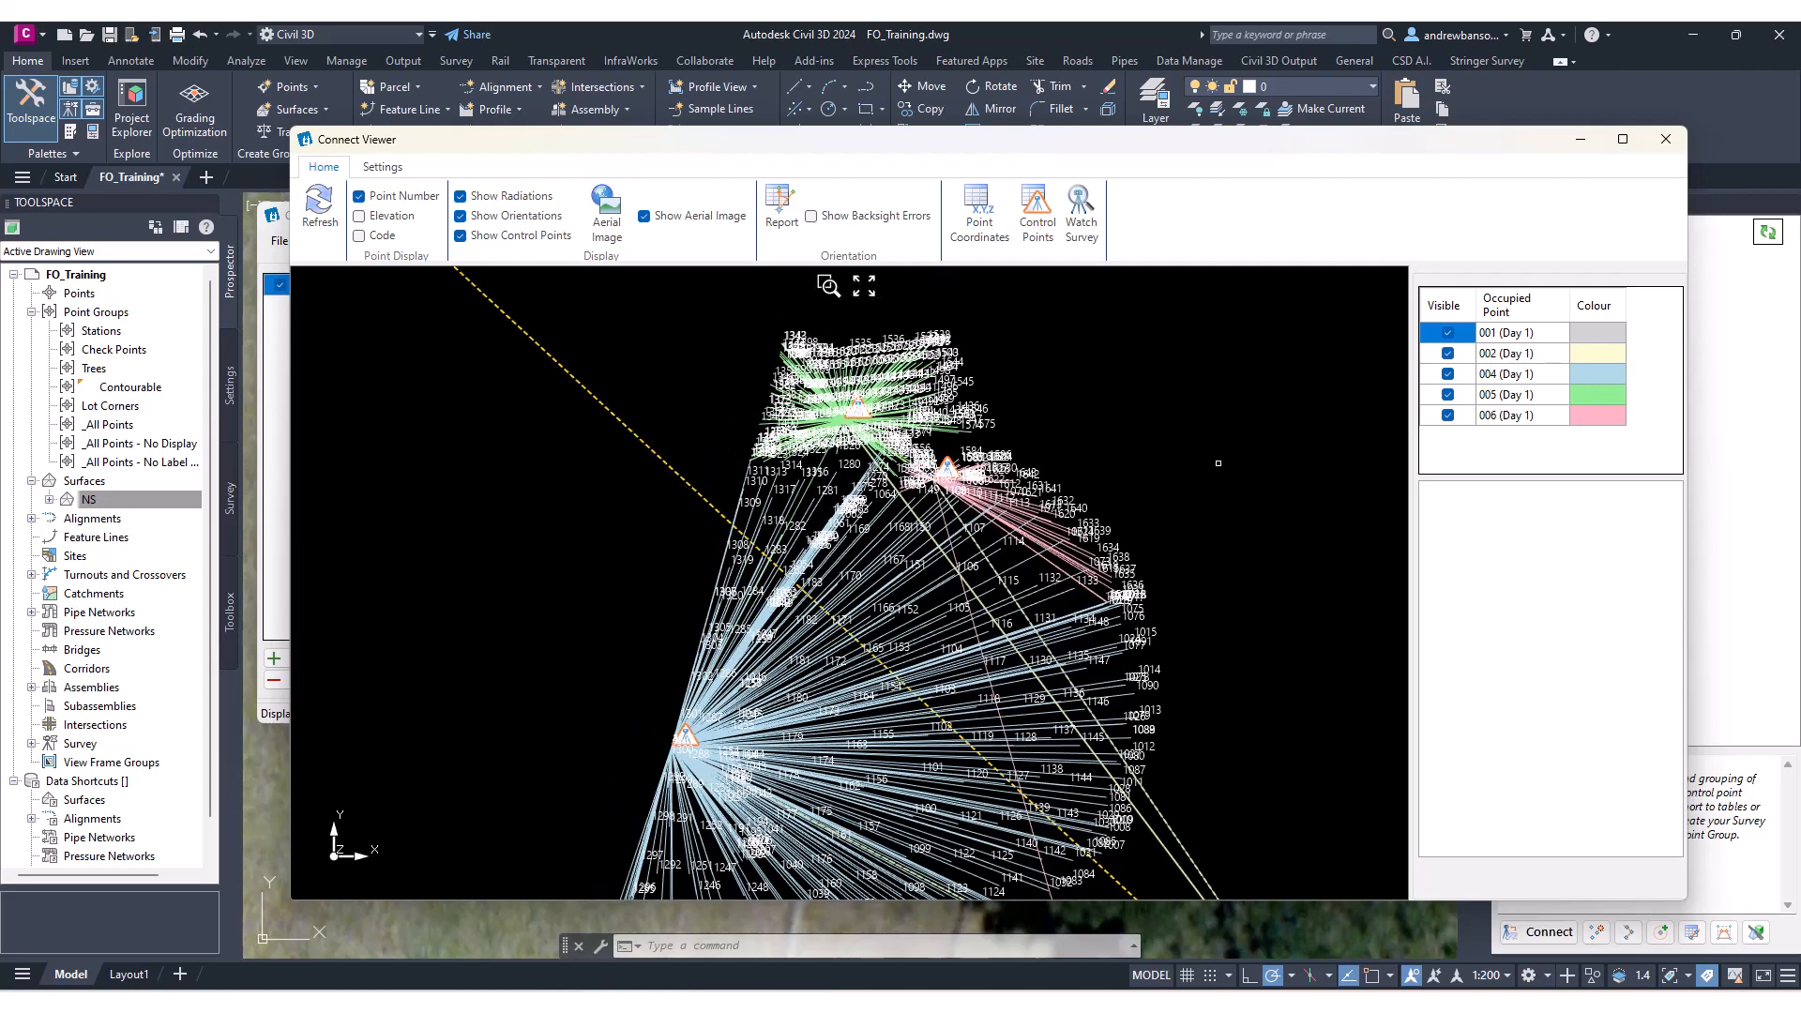
click(1665, 139)
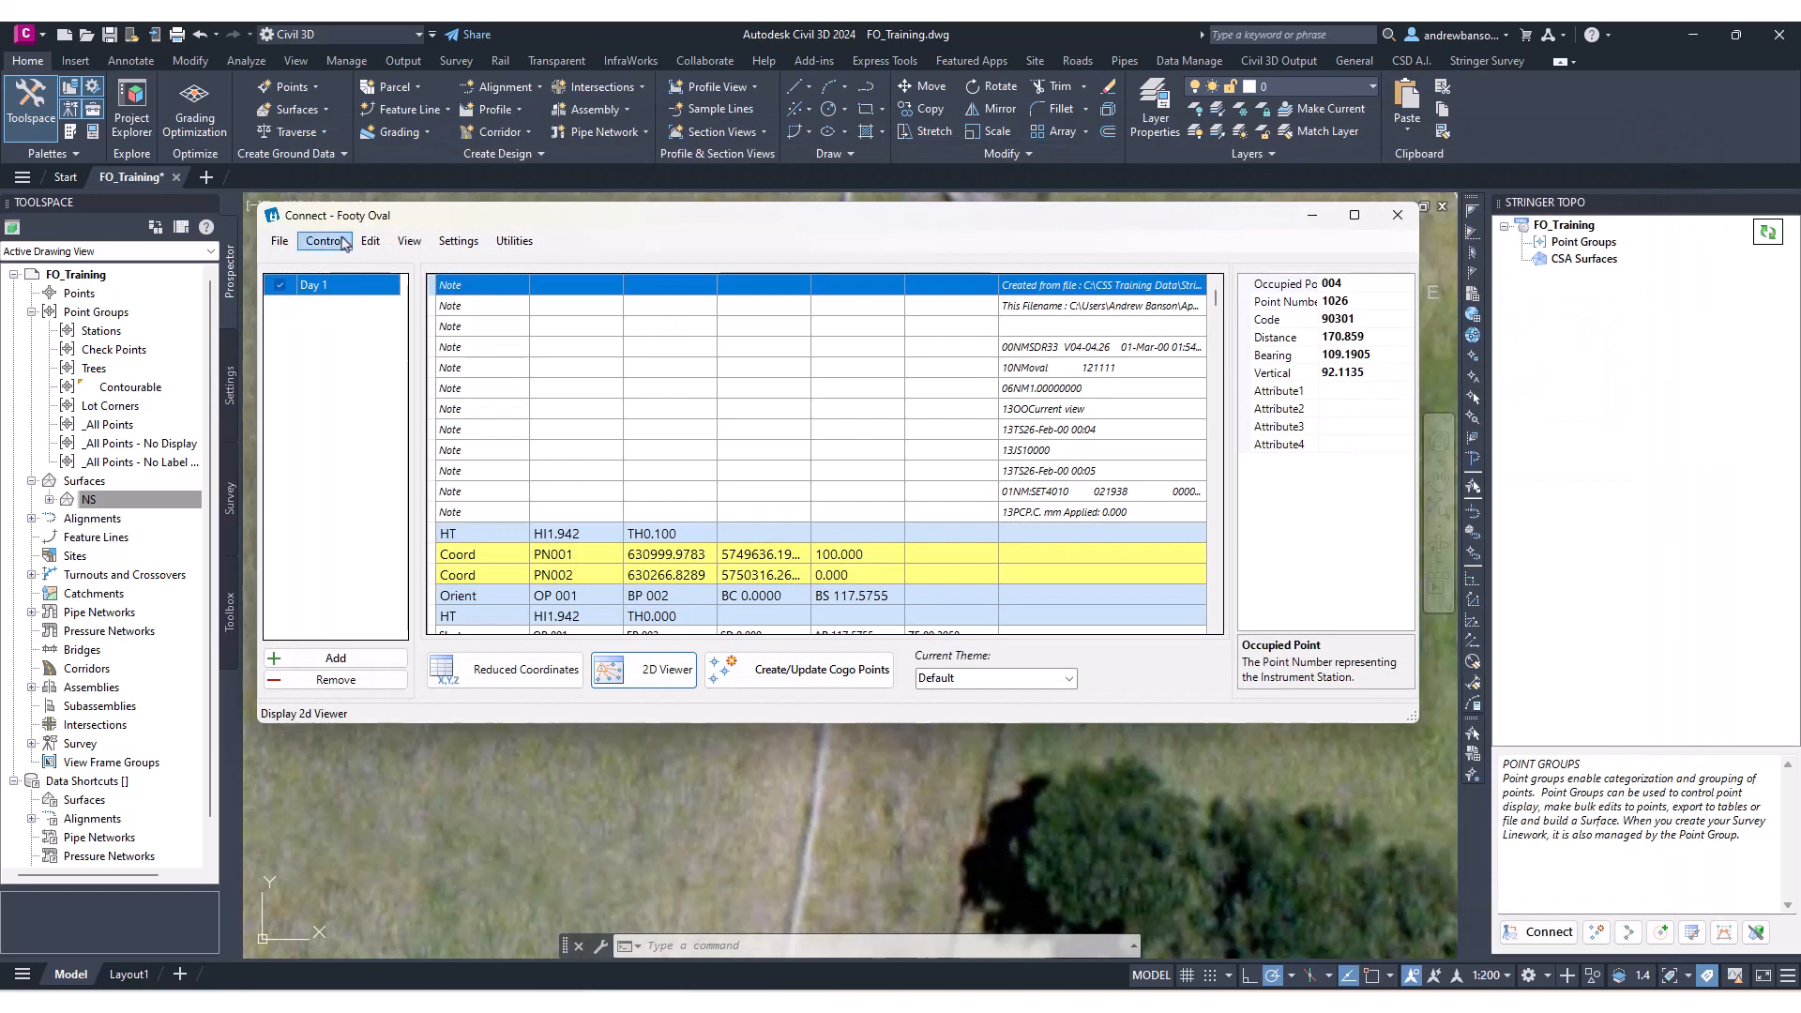
Review the control data points and the reduced coordinates list, closing each afterwards.
click(324, 240)
click(344, 267)
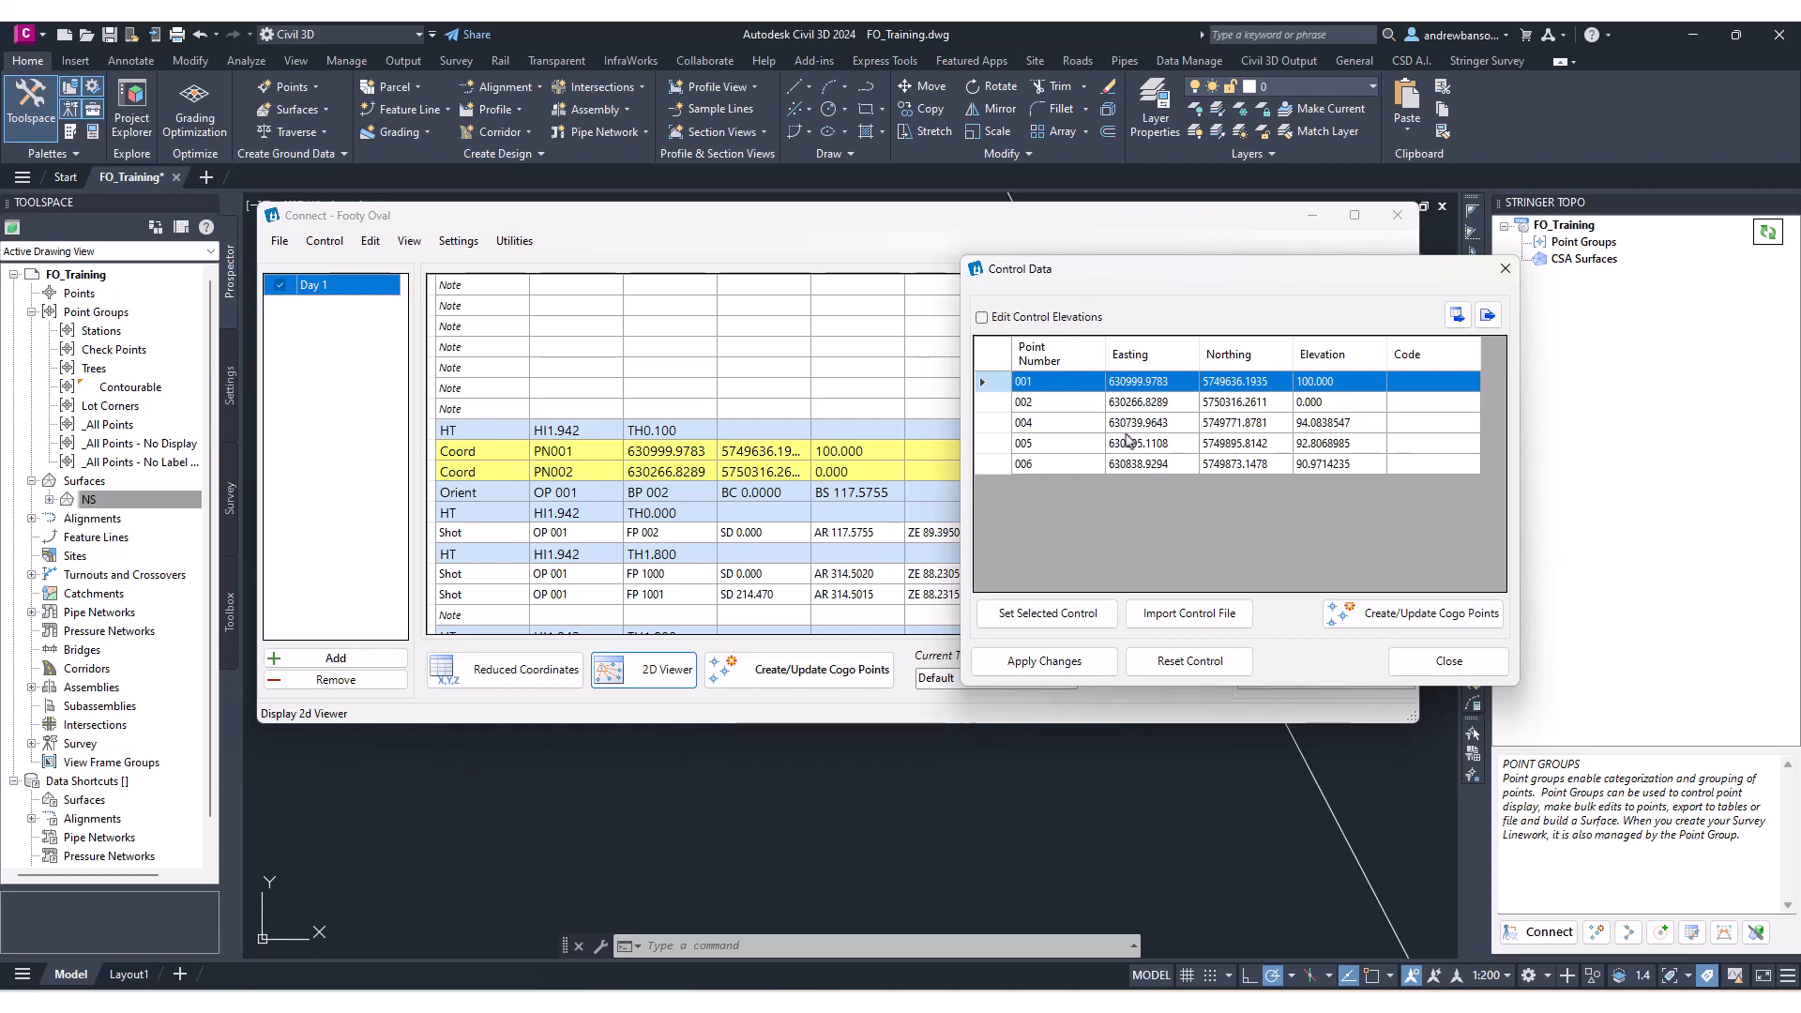
click(1505, 268)
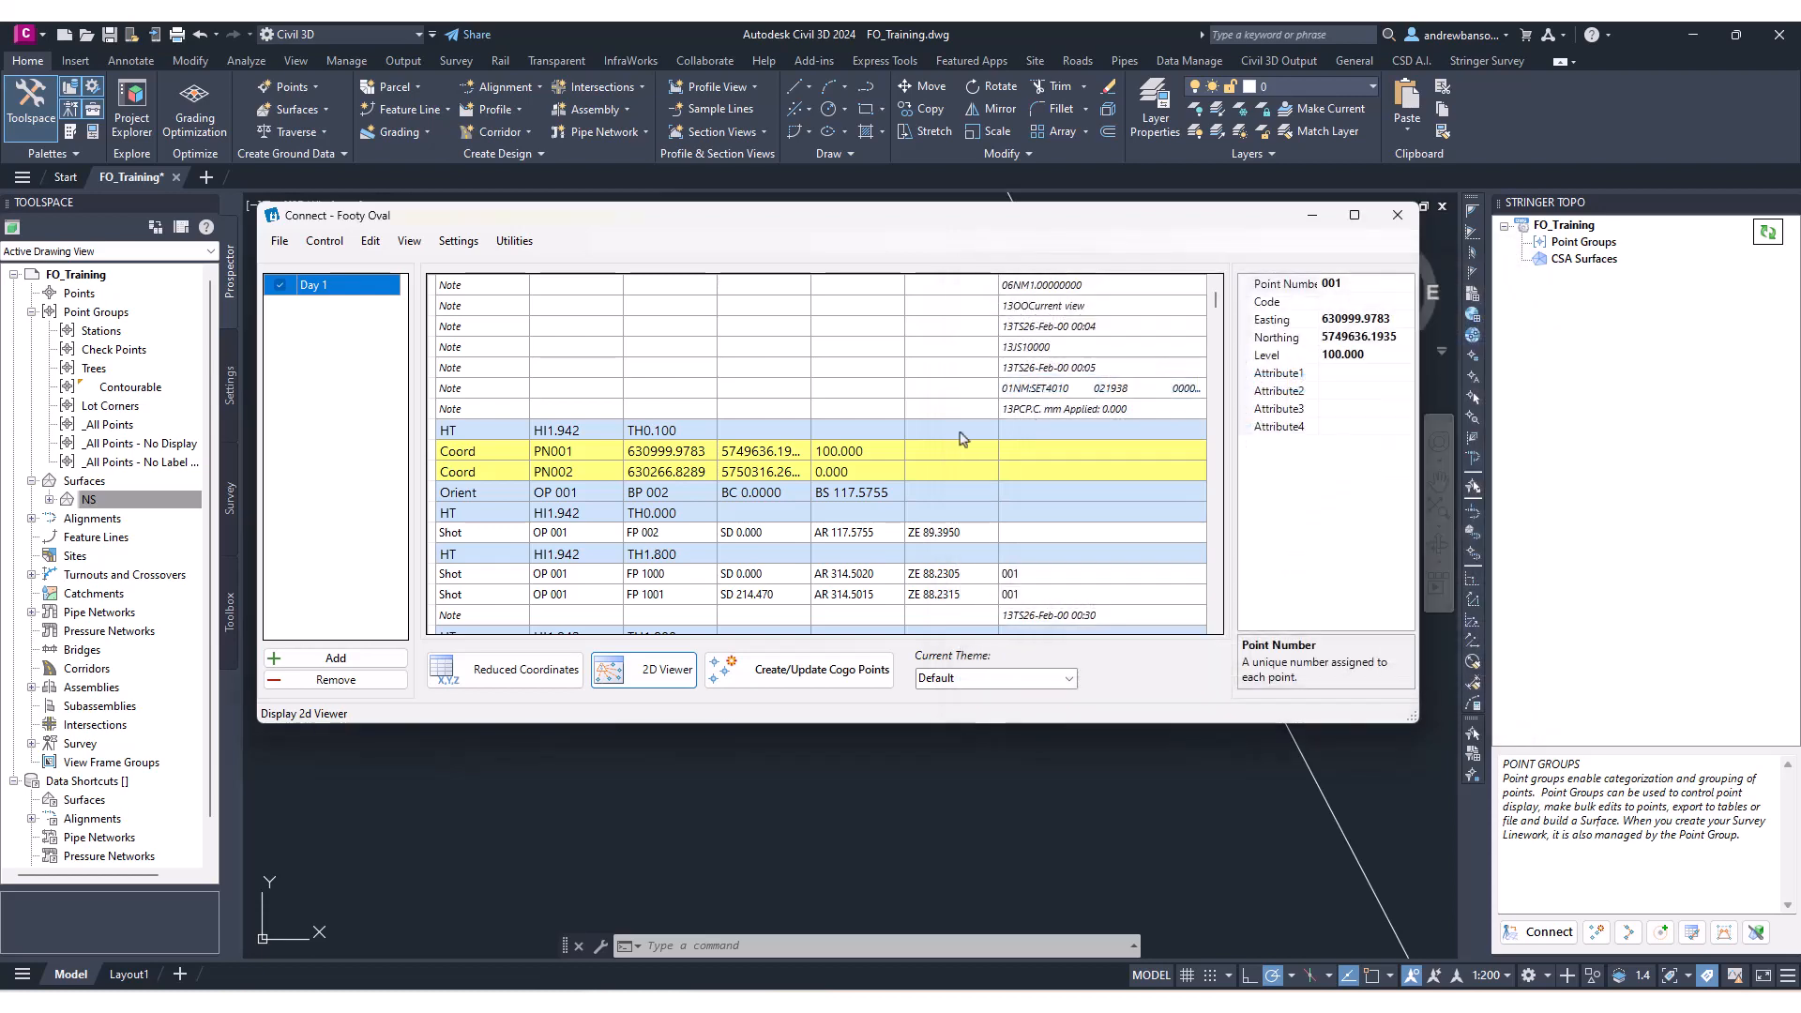
click(558, 673)
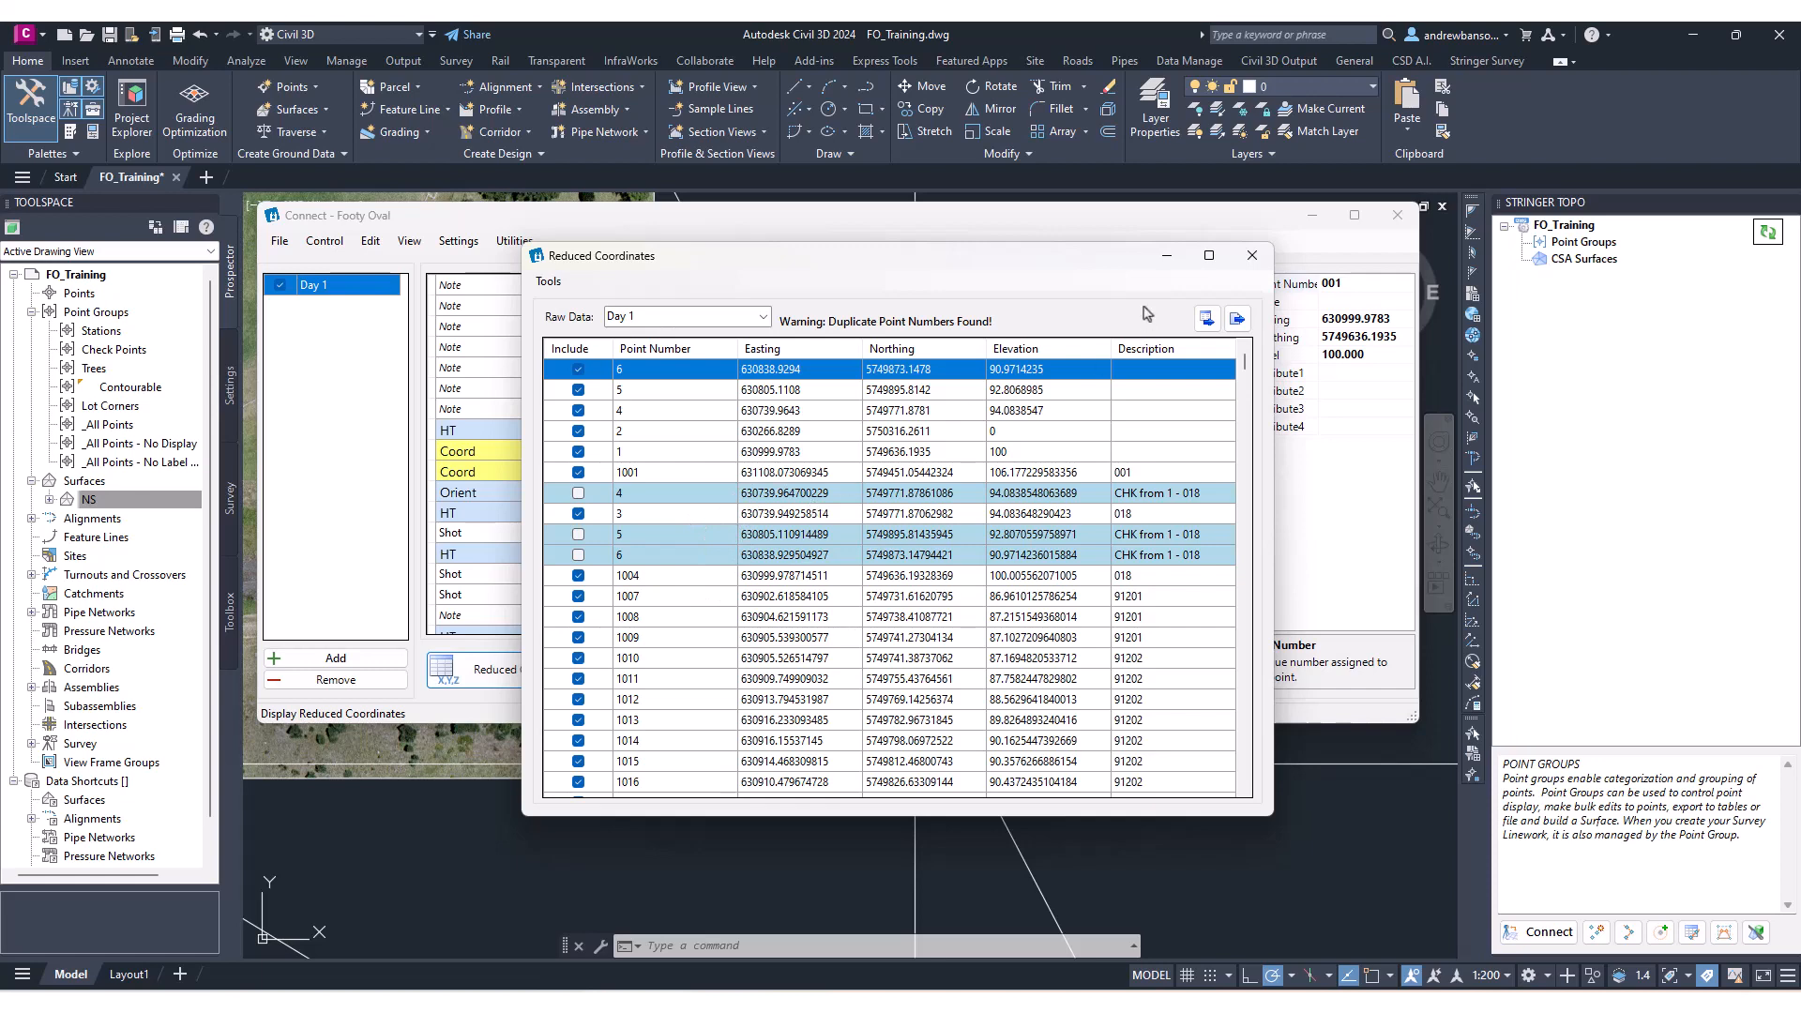
click(1252, 255)
drag(948, 215, 621, 236)
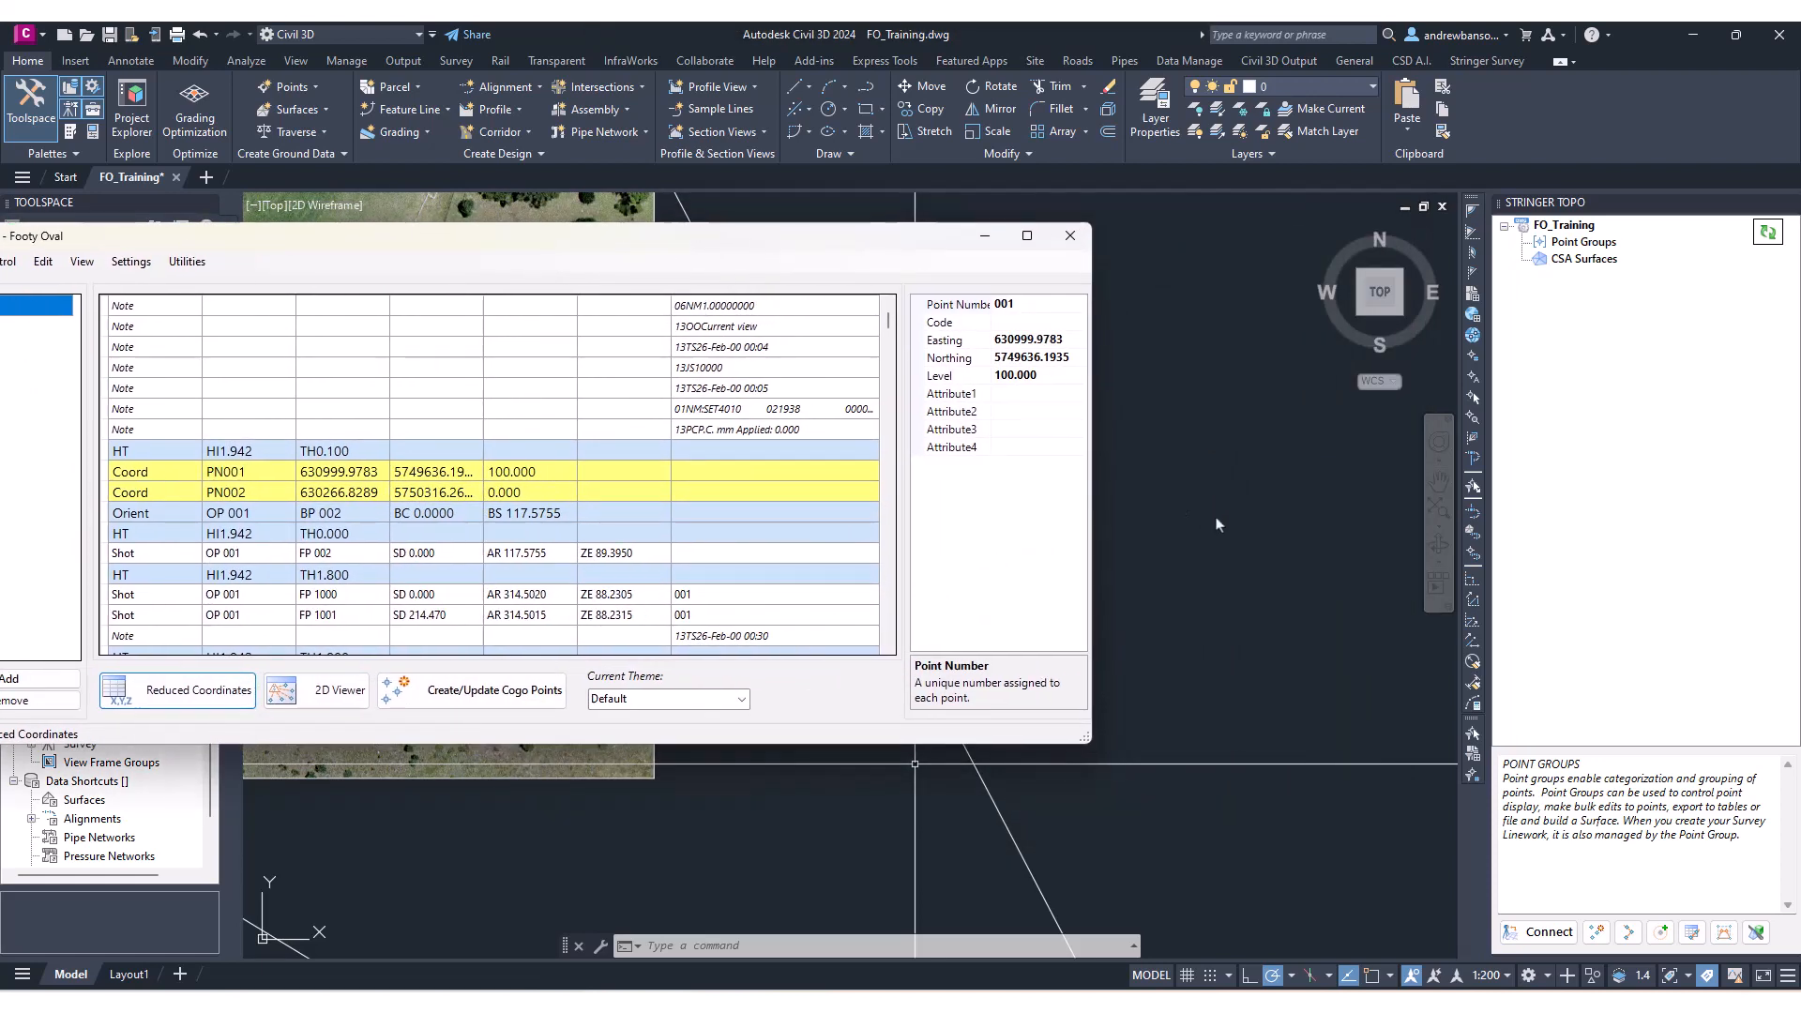
scroll(1204, 568, down, 7)
middle_drag(1169, 620, 1360, 649)
mouse_move(1171, 595)
middle_down()
mouse_move(1212, 614)
mouse_move(1257, 563)
middle_up()
scroll(1257, 561, up, 3)
drag(835, 245, 1200, 423)
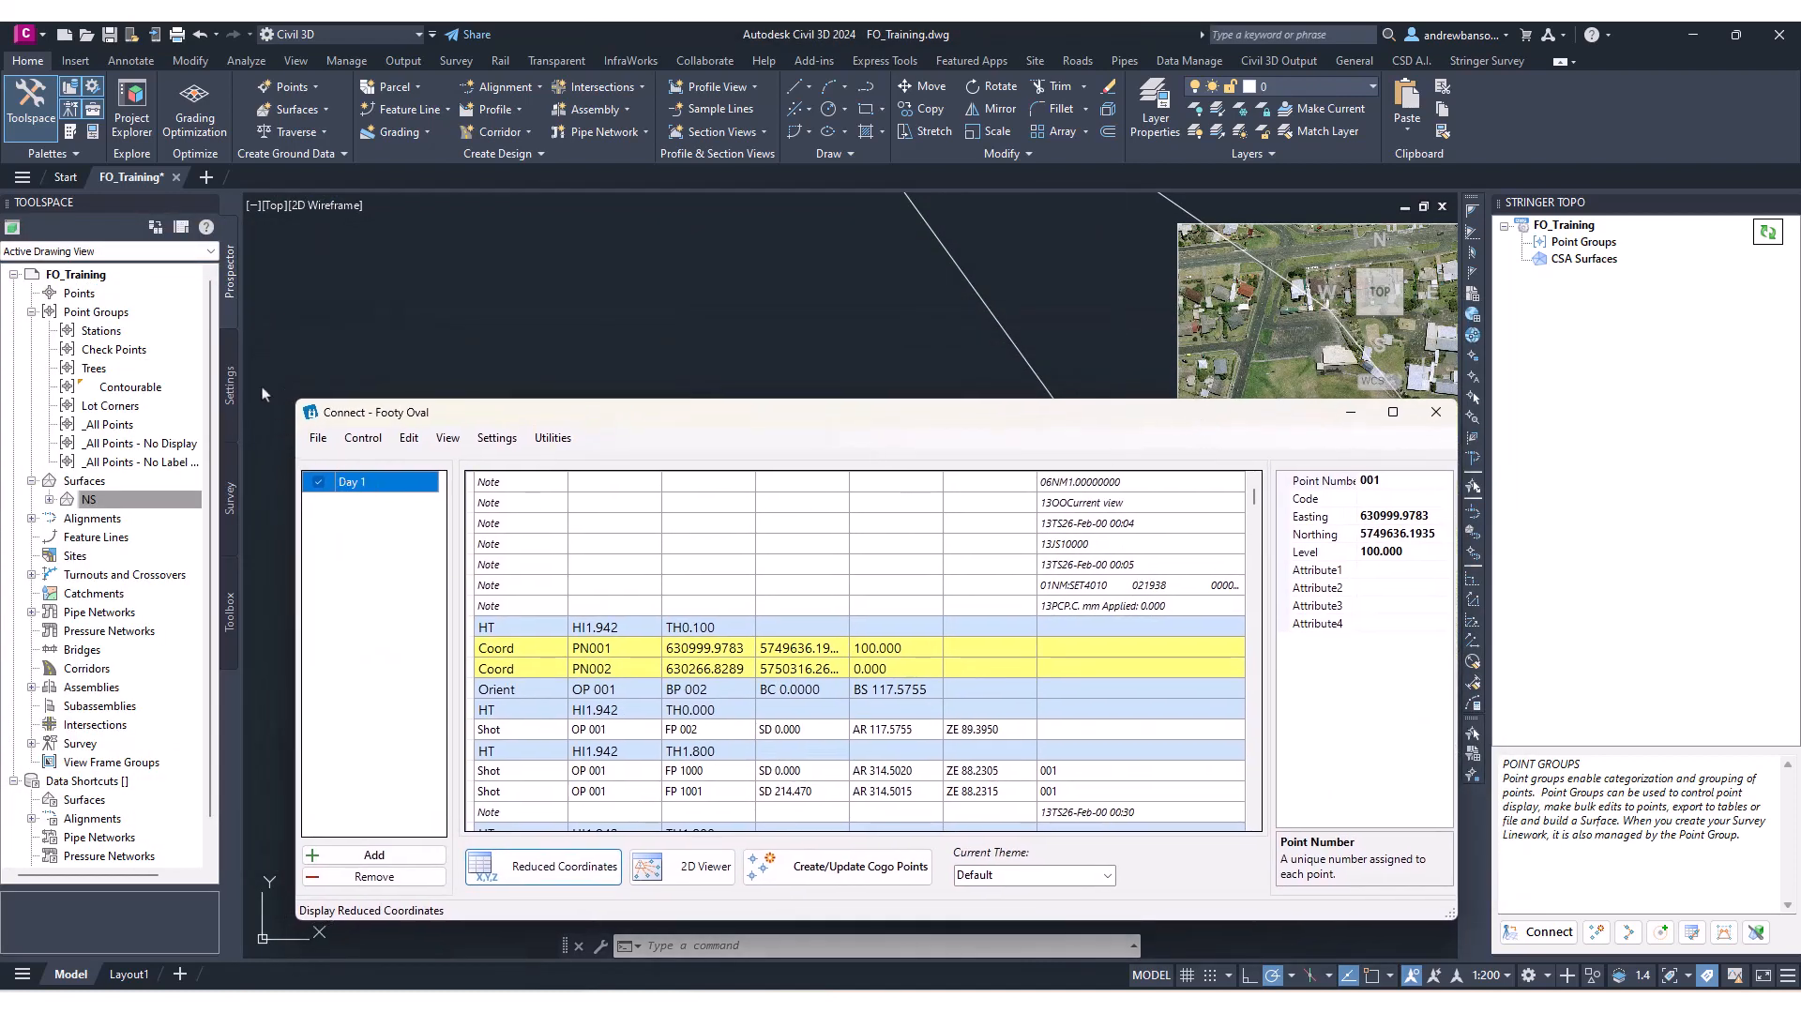
Inspect the codes of the Numeric description key set under the drawing's point settings.
click(231, 388)
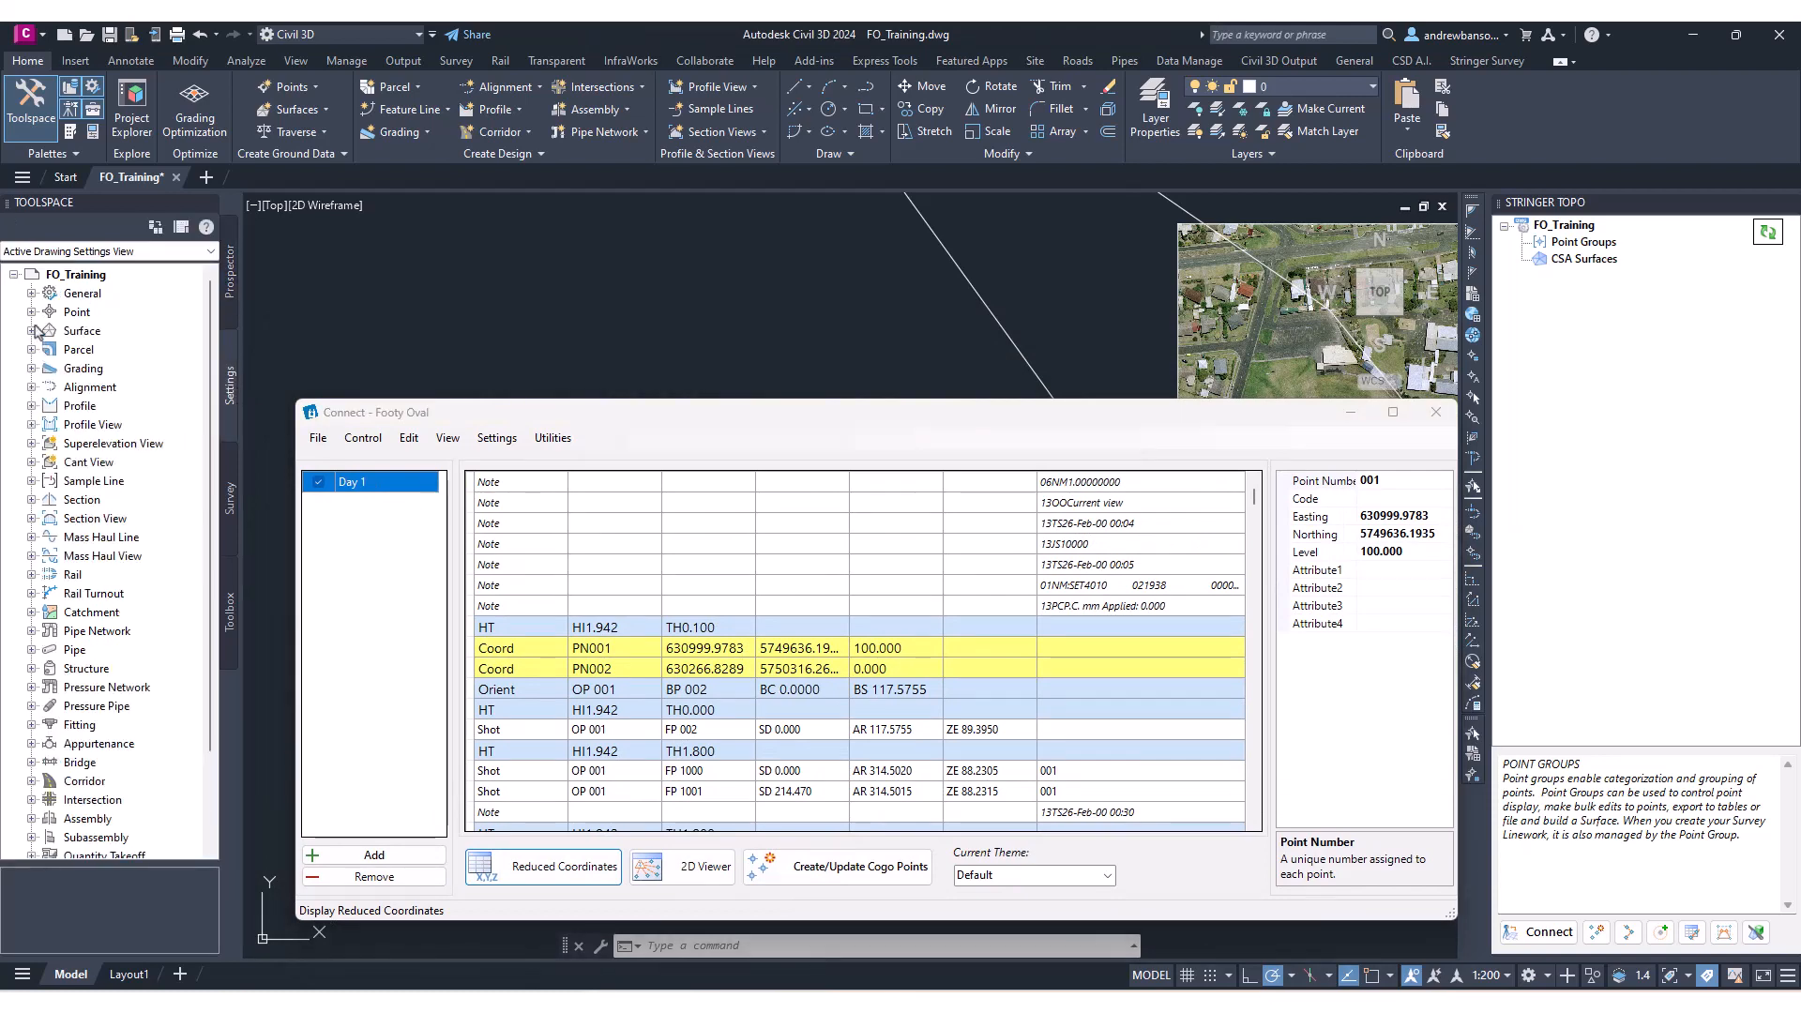
click(31, 312)
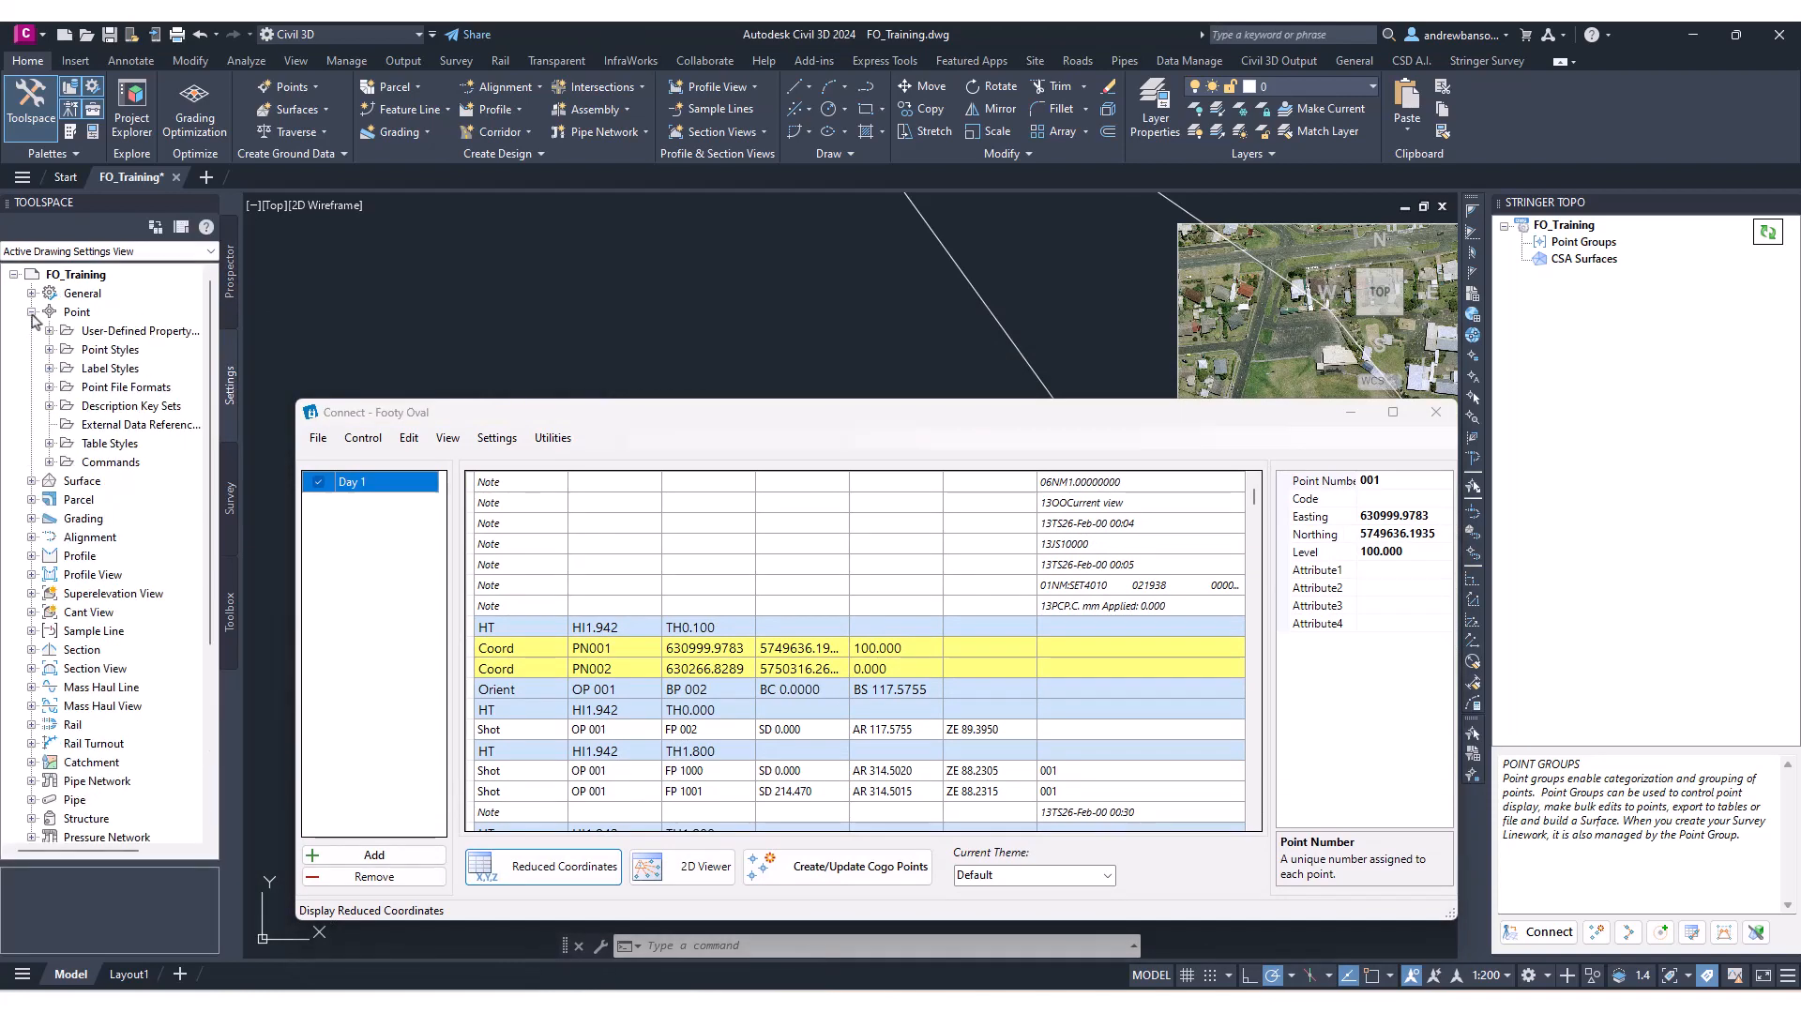
click(49, 406)
click(111, 463)
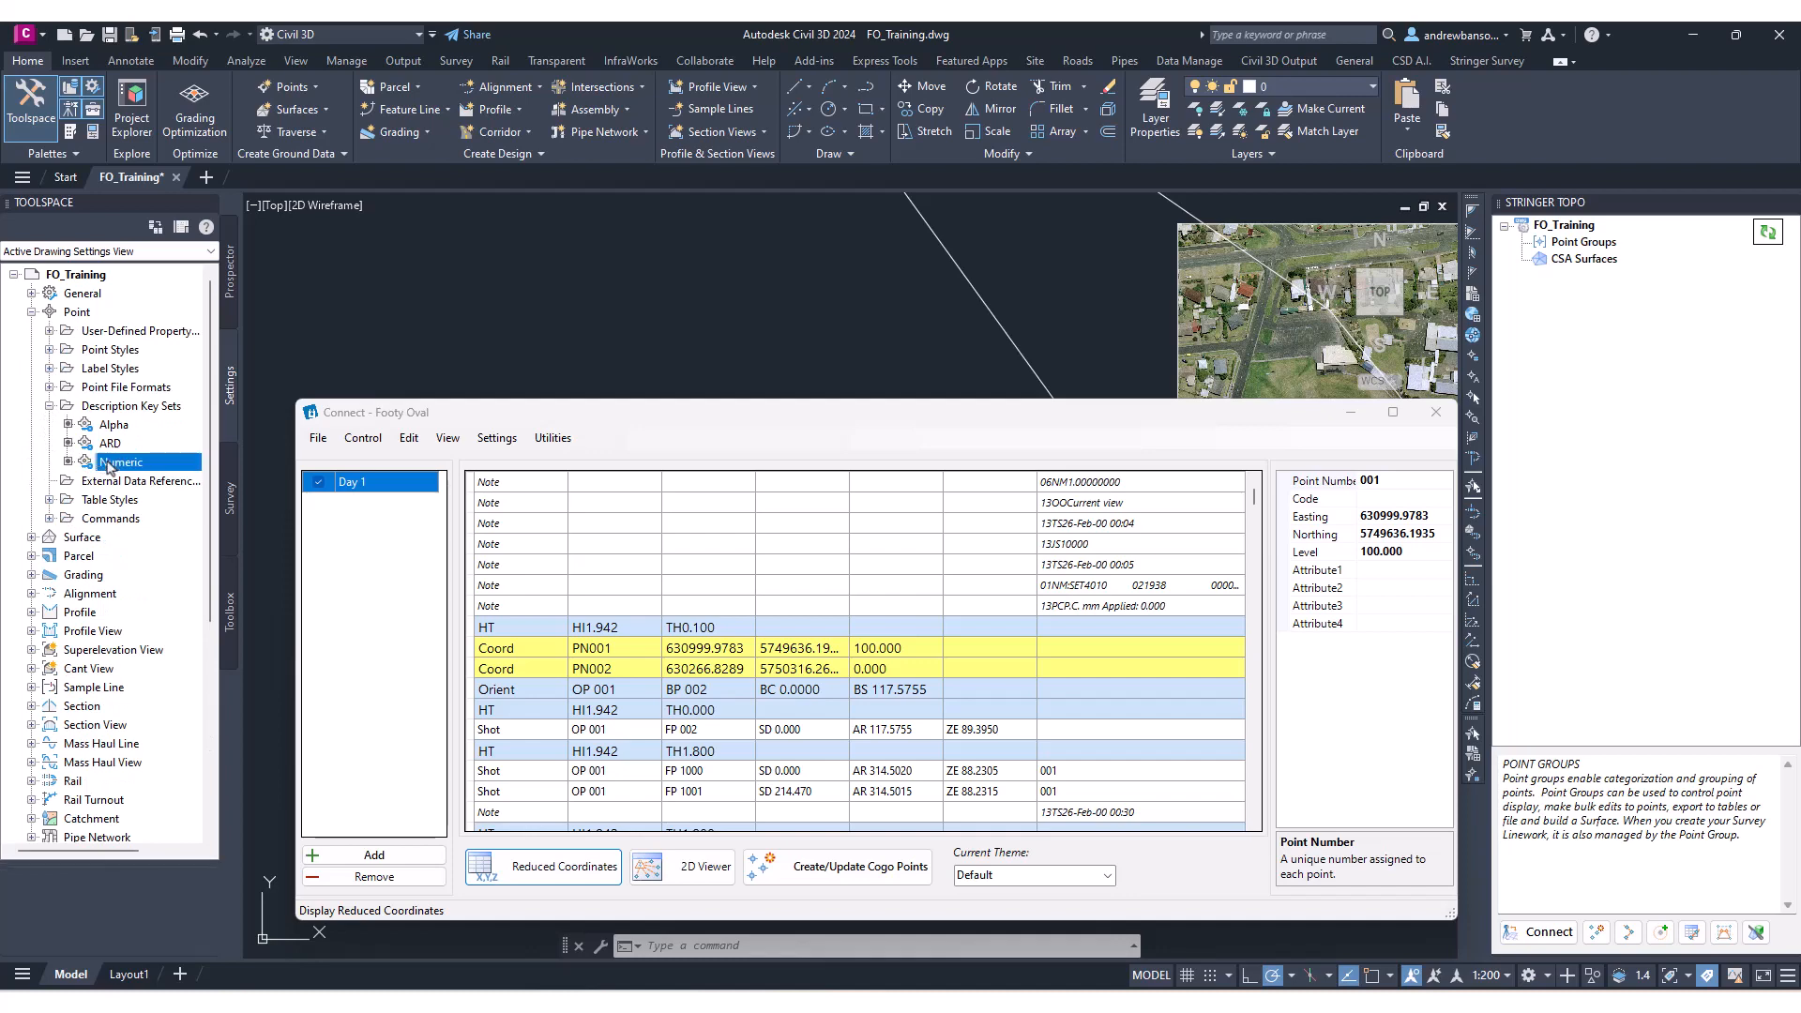
right_click(110, 462)
click(169, 499)
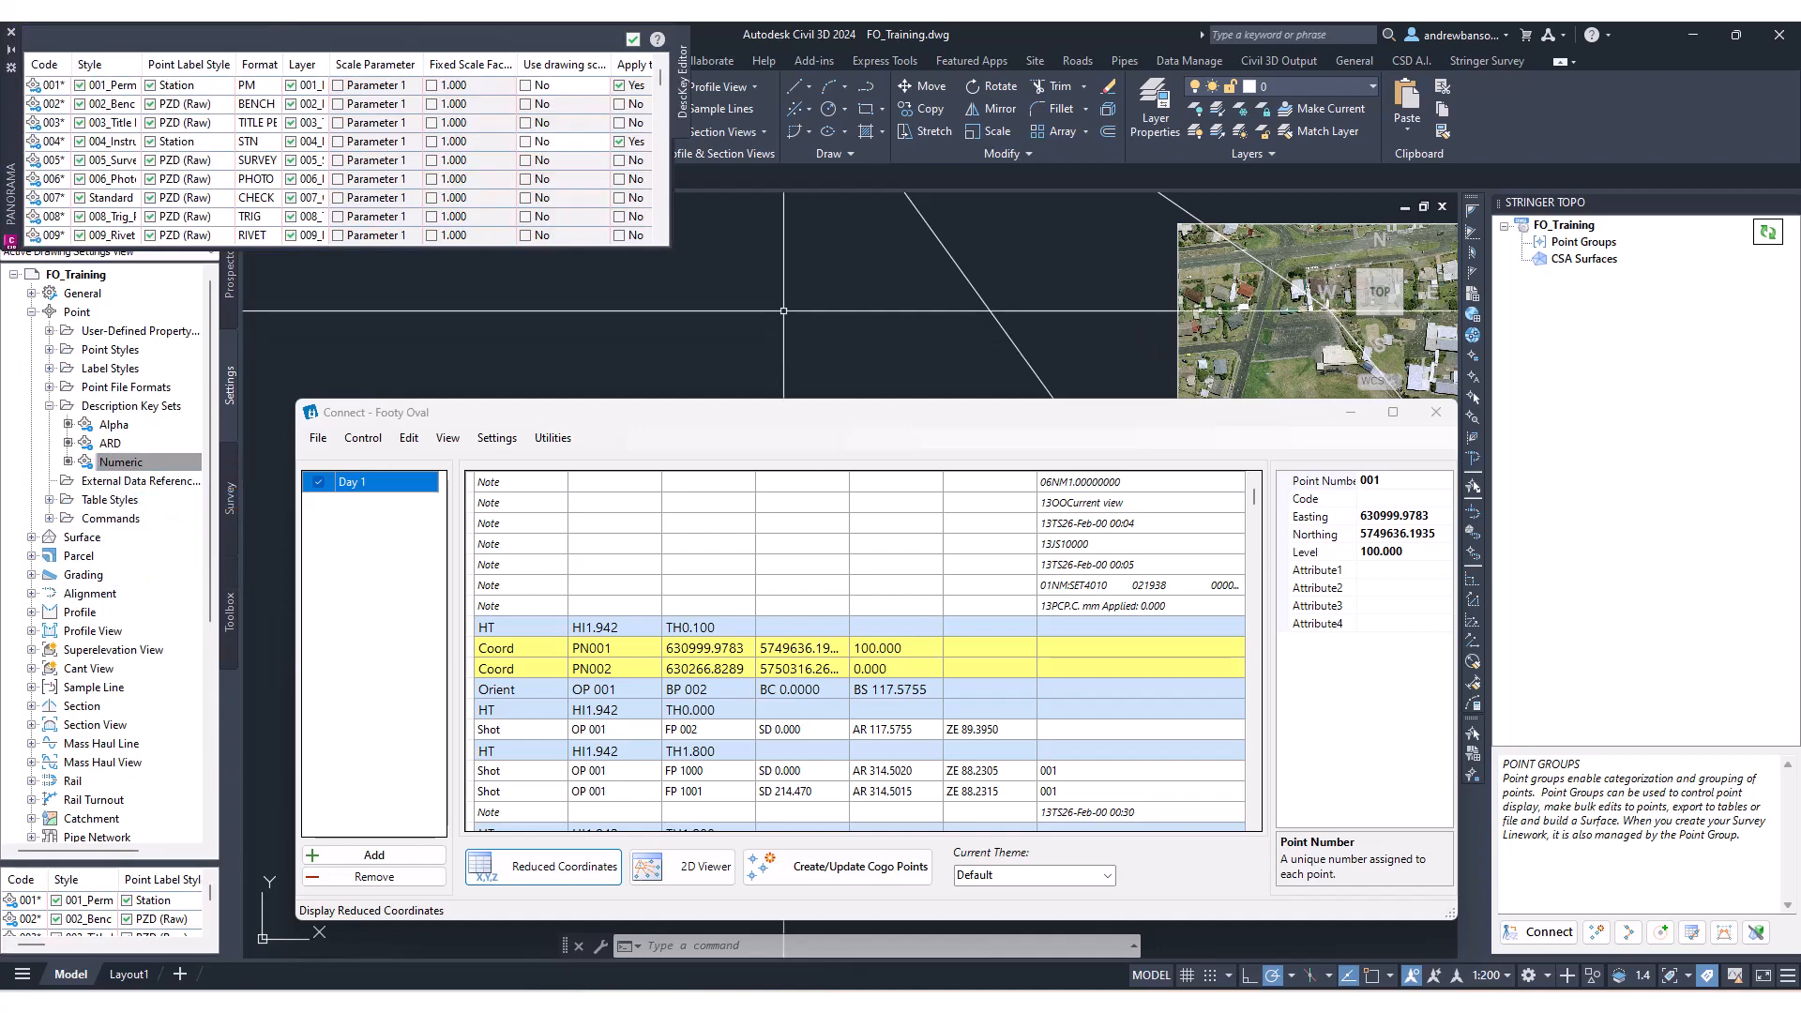
drag(671, 252, 1203, 385)
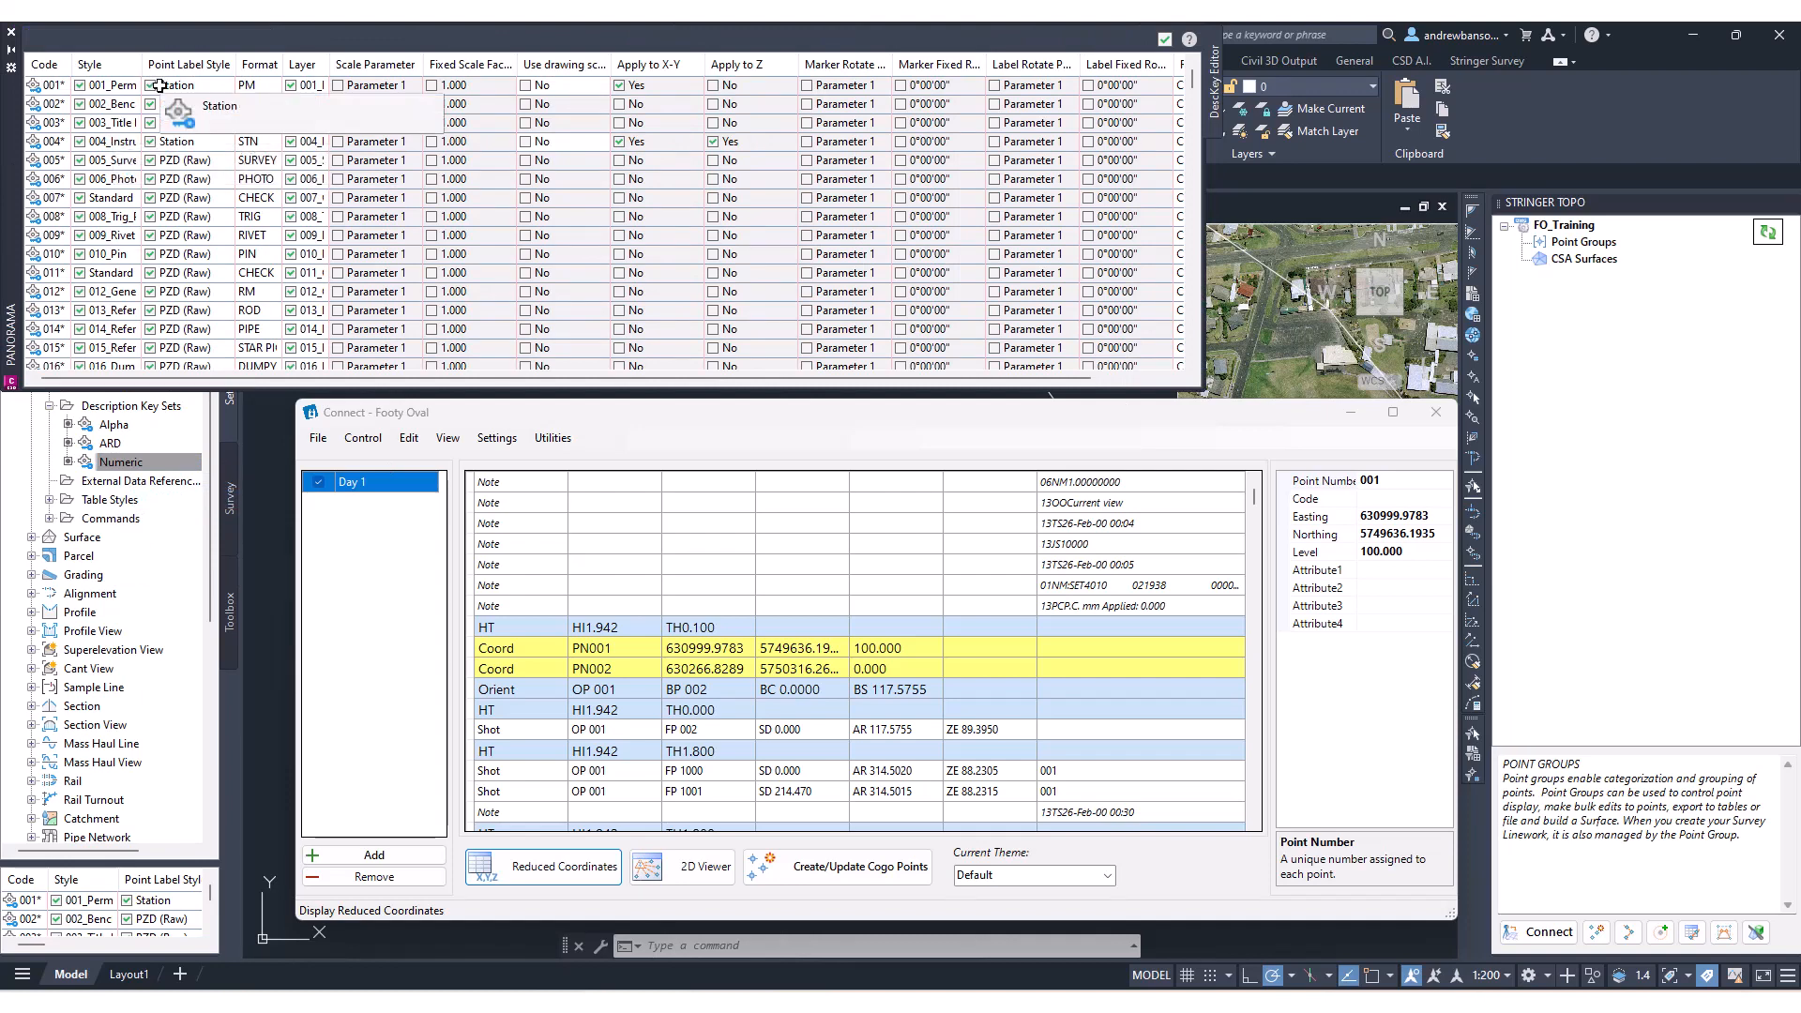
click(11, 32)
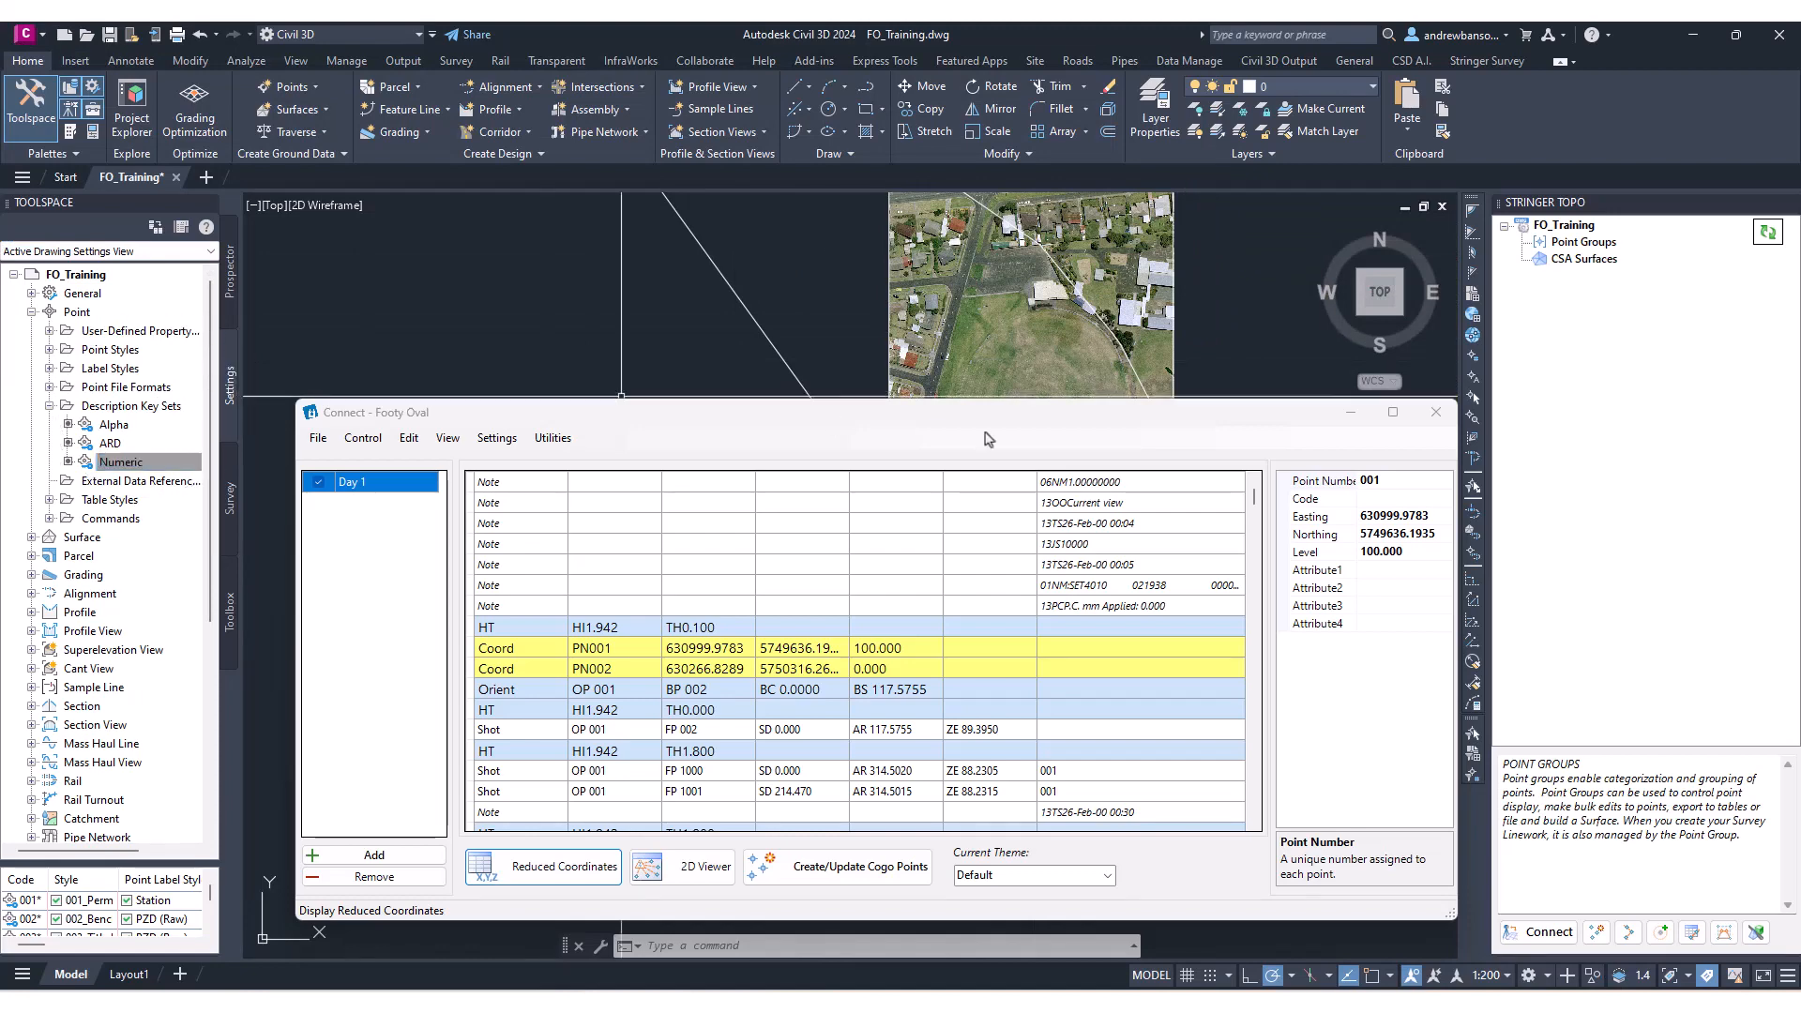
Examine the point groups used in the NS surface definition.
drag(1053, 413, 1048, 498)
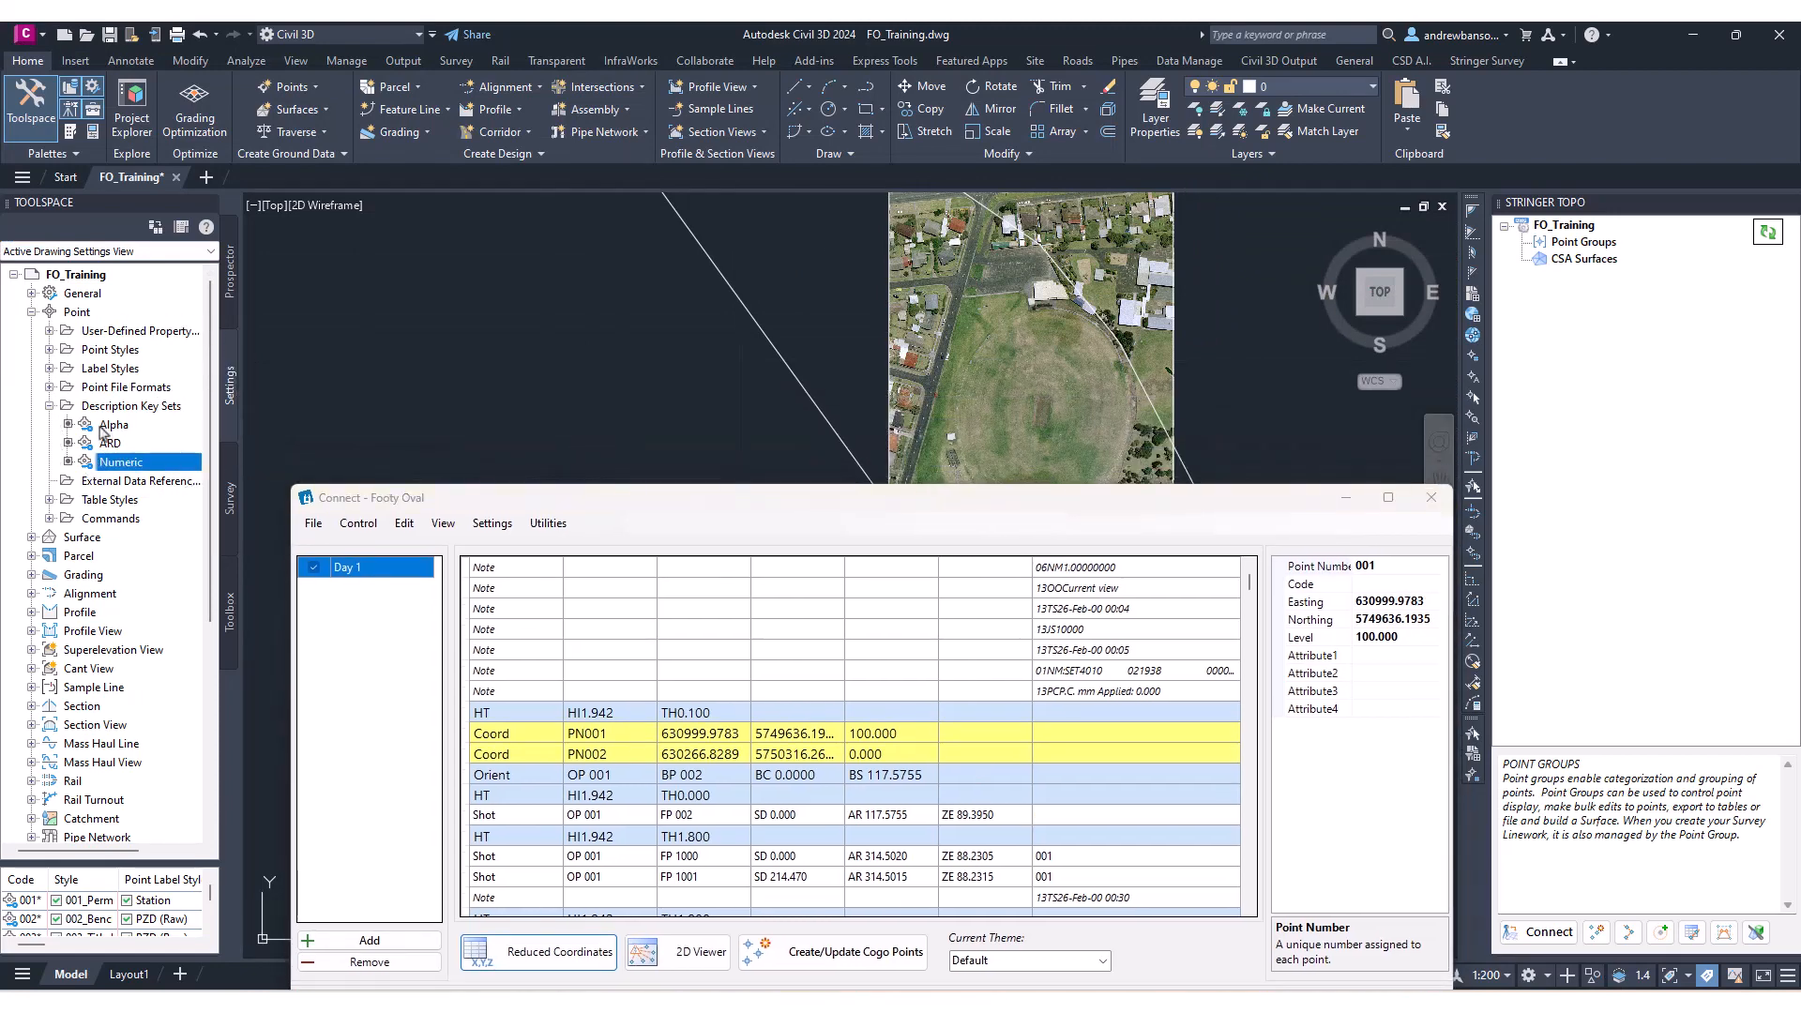
click(230, 286)
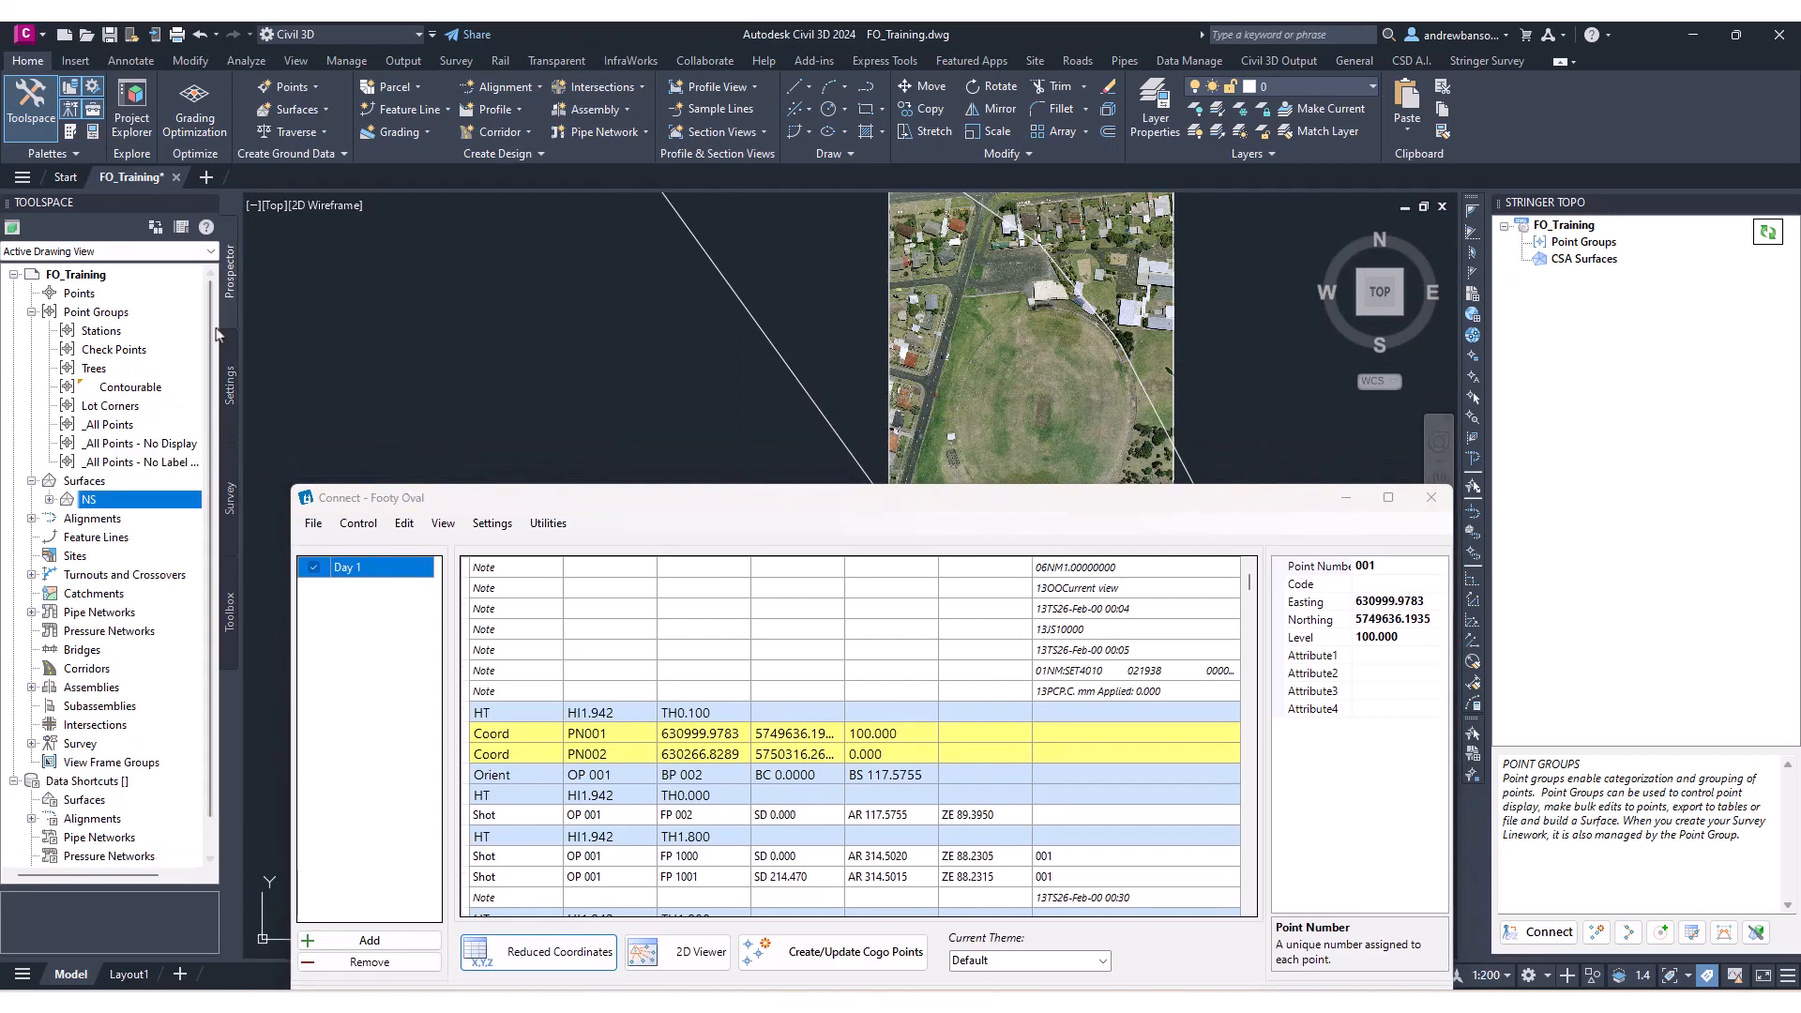
click(49, 499)
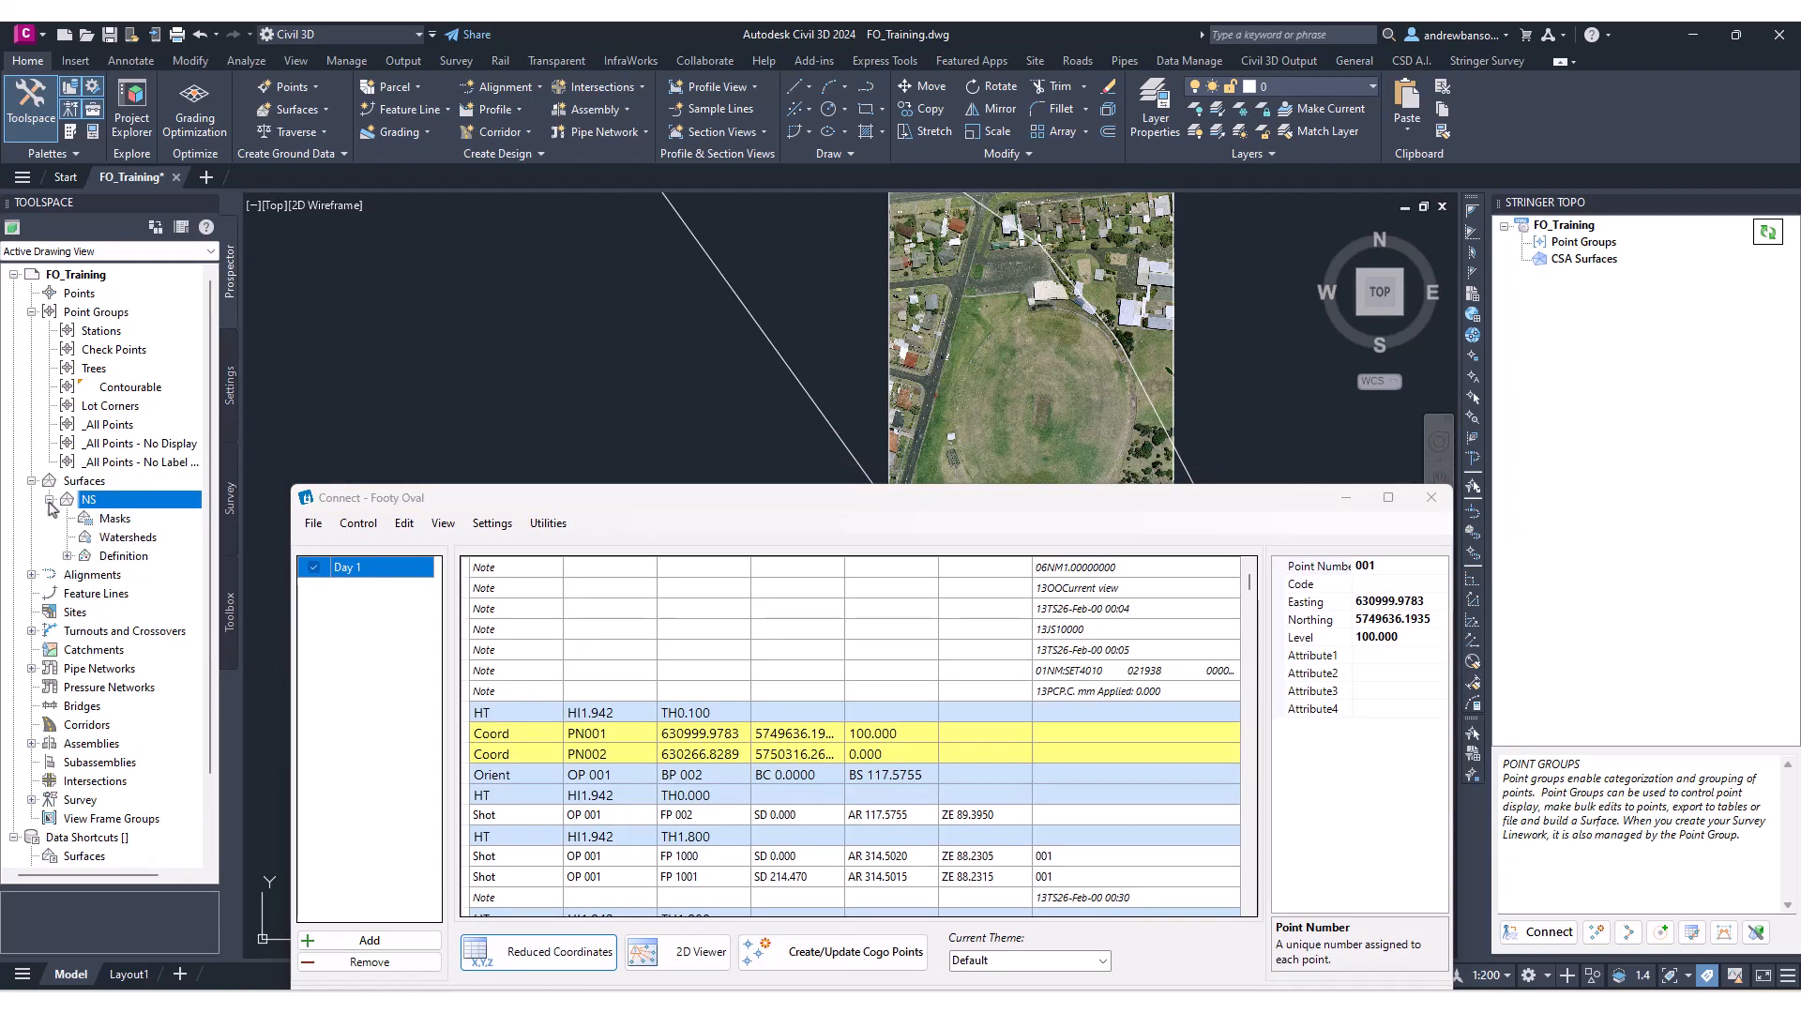
click(68, 556)
click(150, 706)
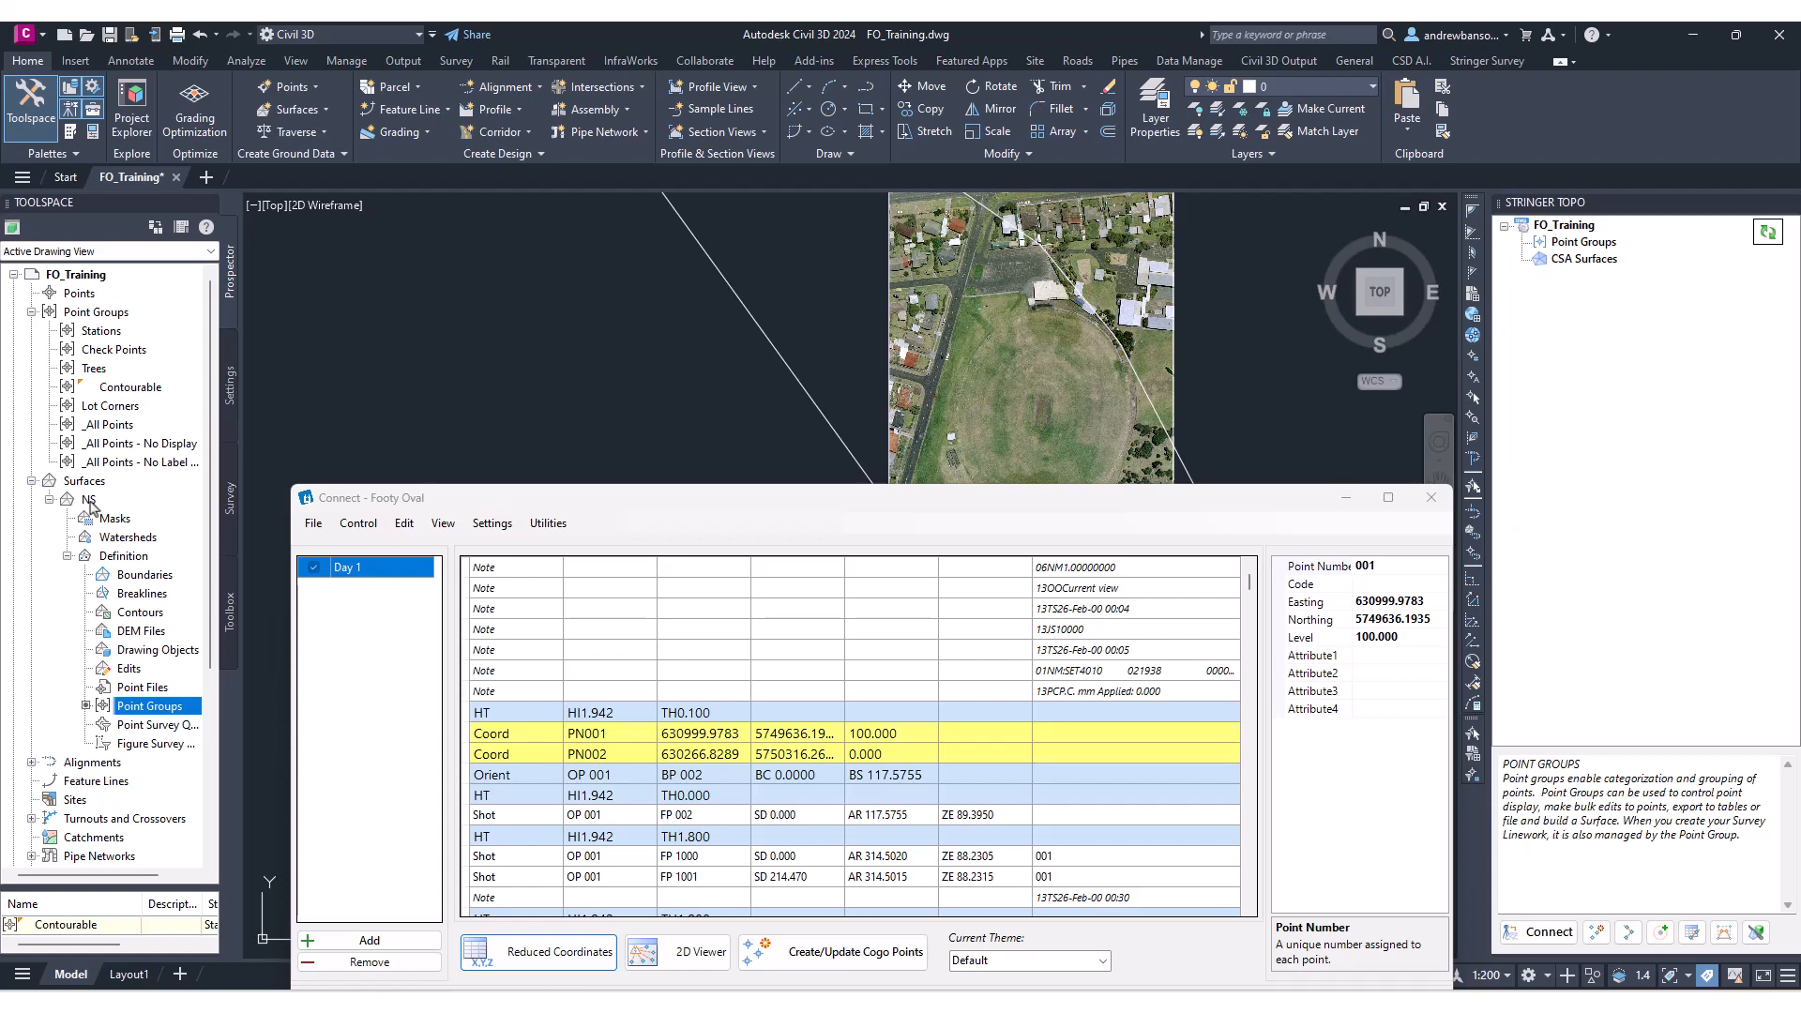
drag(868, 499, 862, 264)
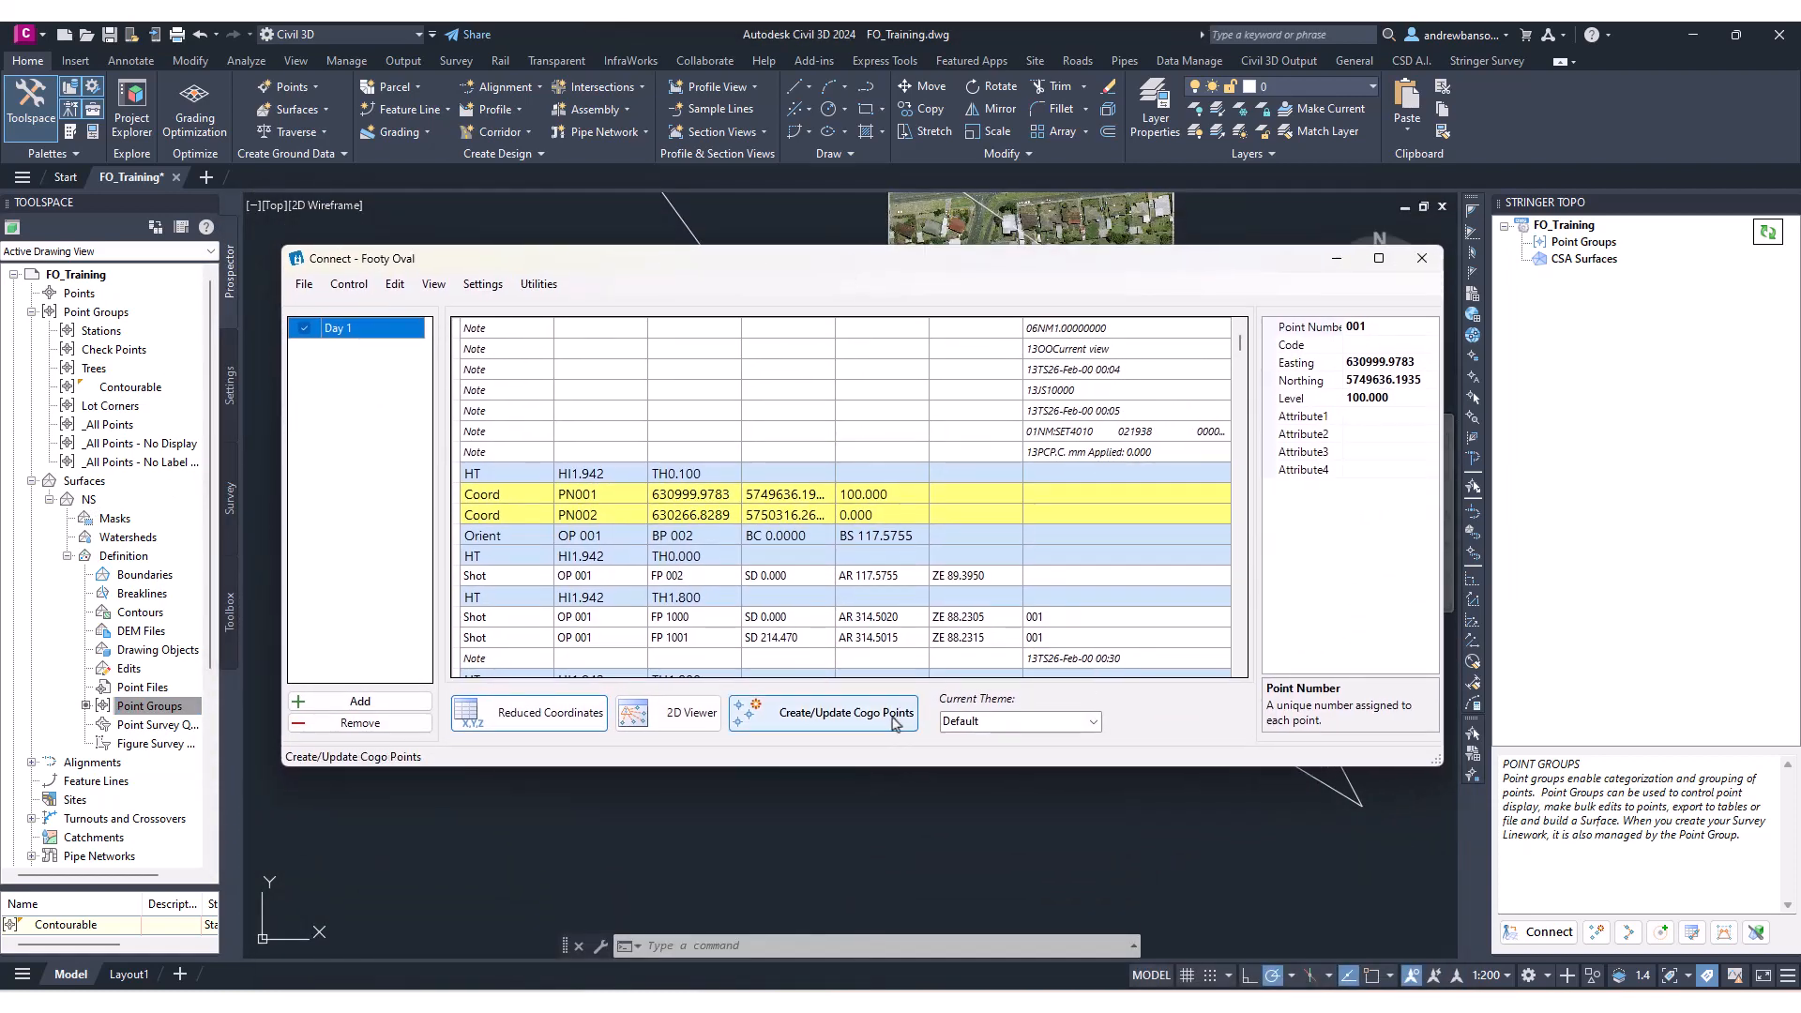
Create Civil 3D Cogo points from the survey data and choose to create survey lines.
click(859, 723)
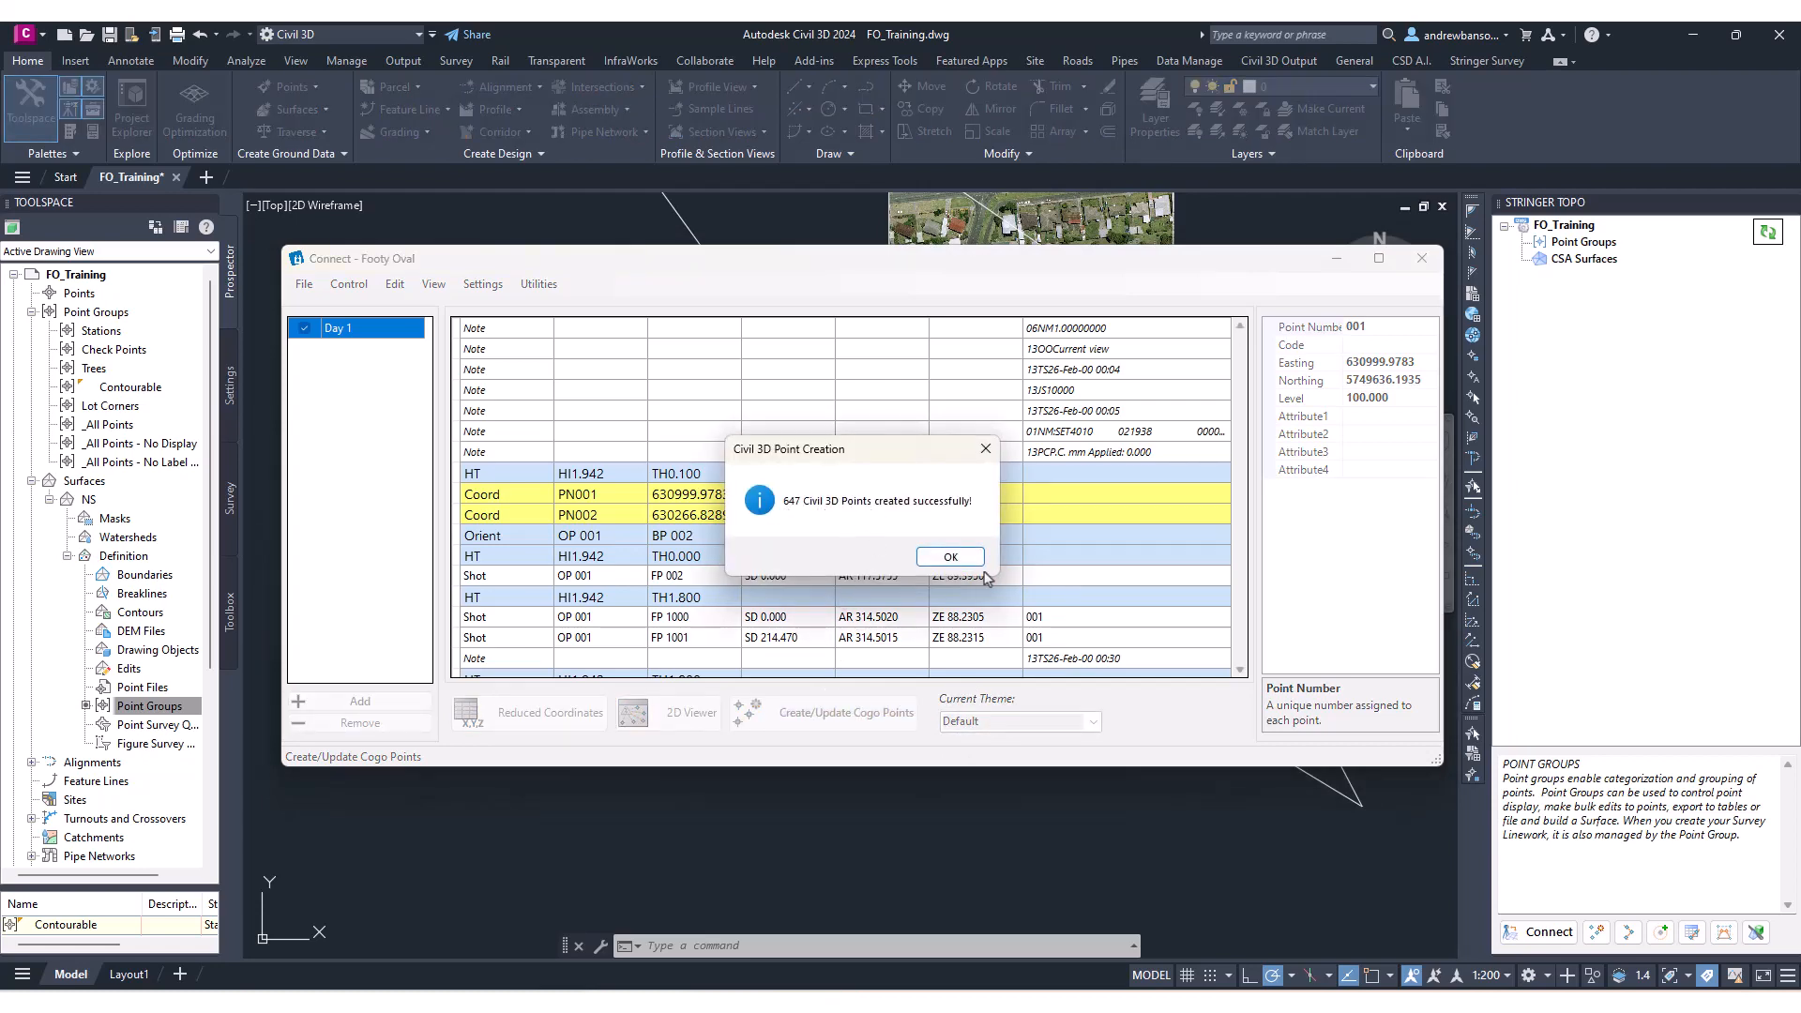
click(948, 557)
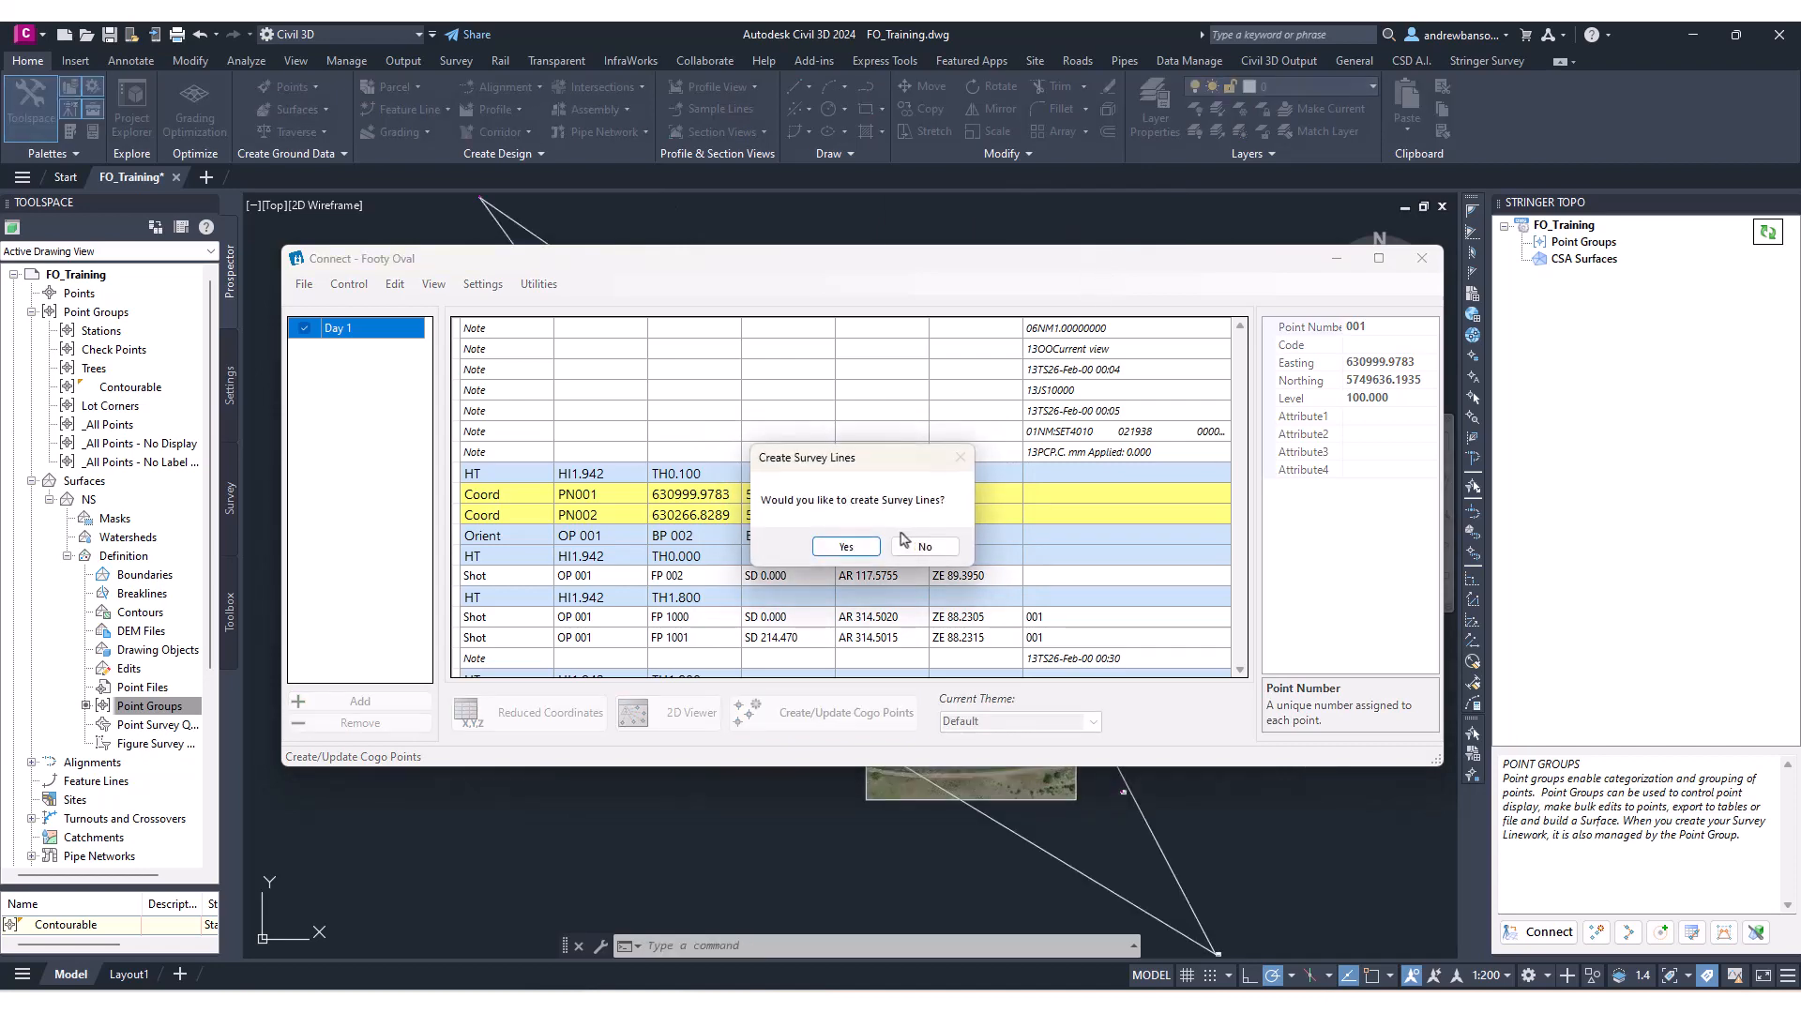
drag(845, 451, 868, 426)
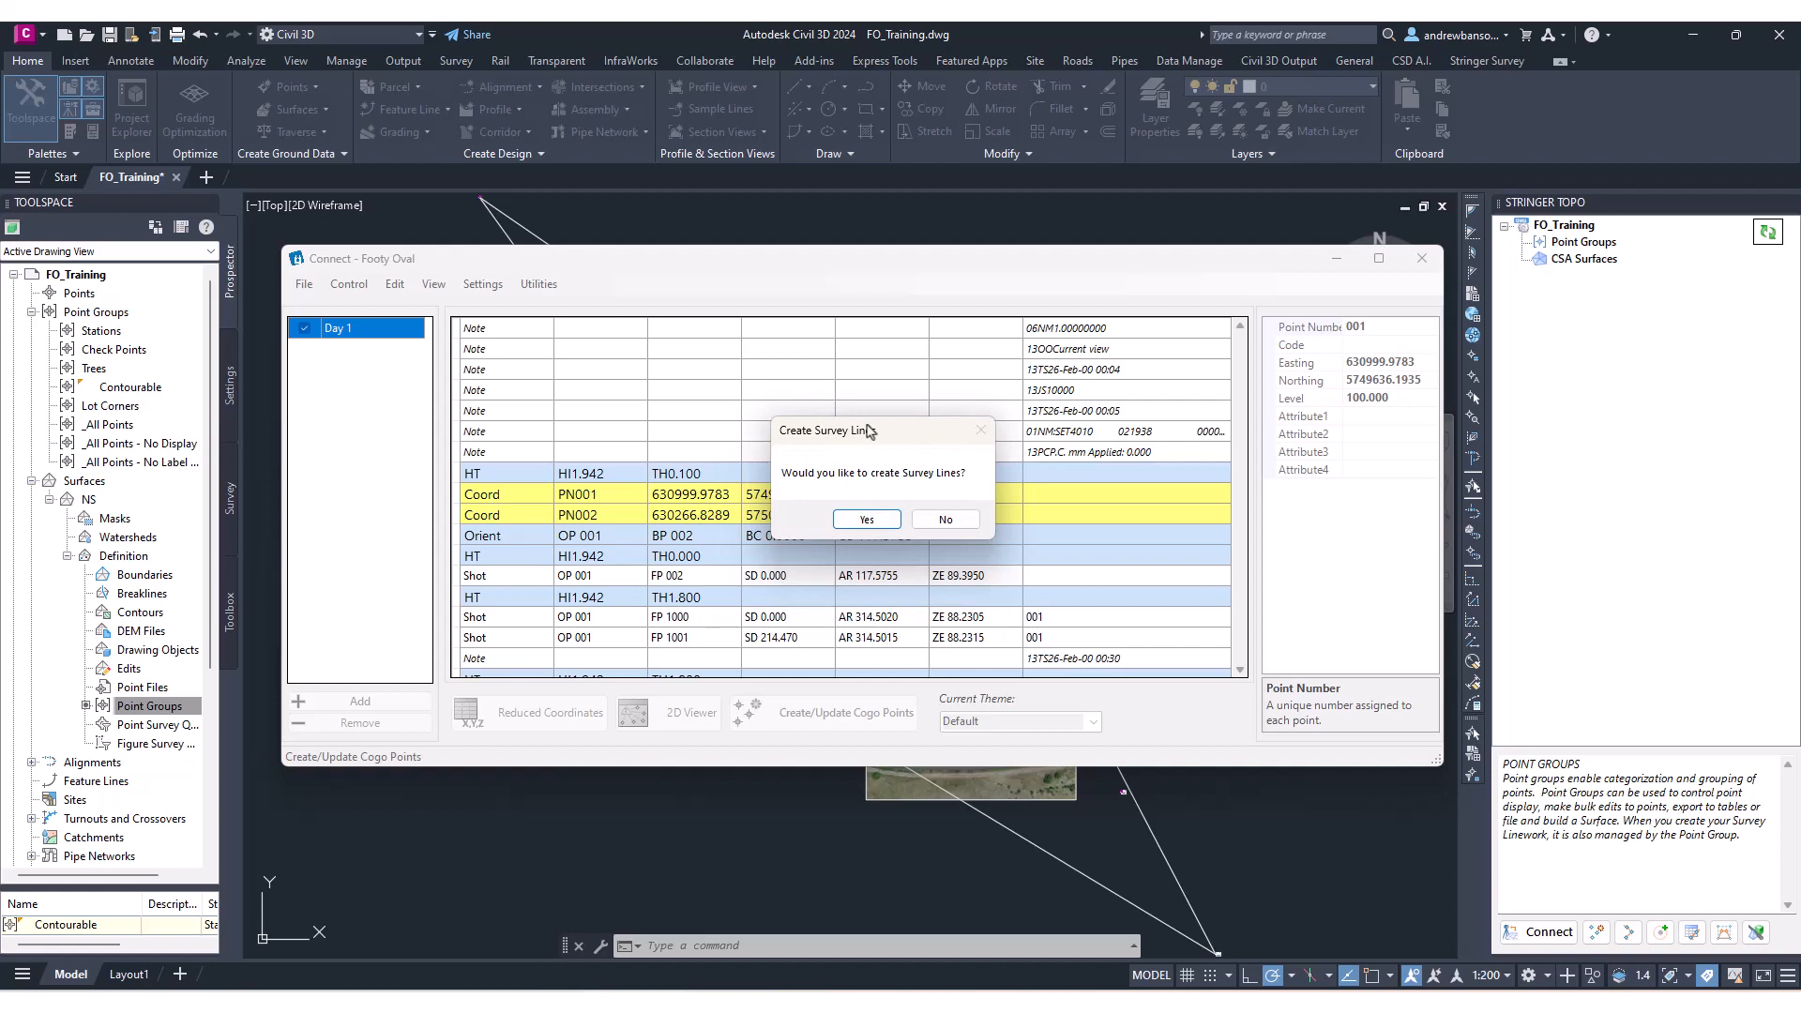
click(863, 520)
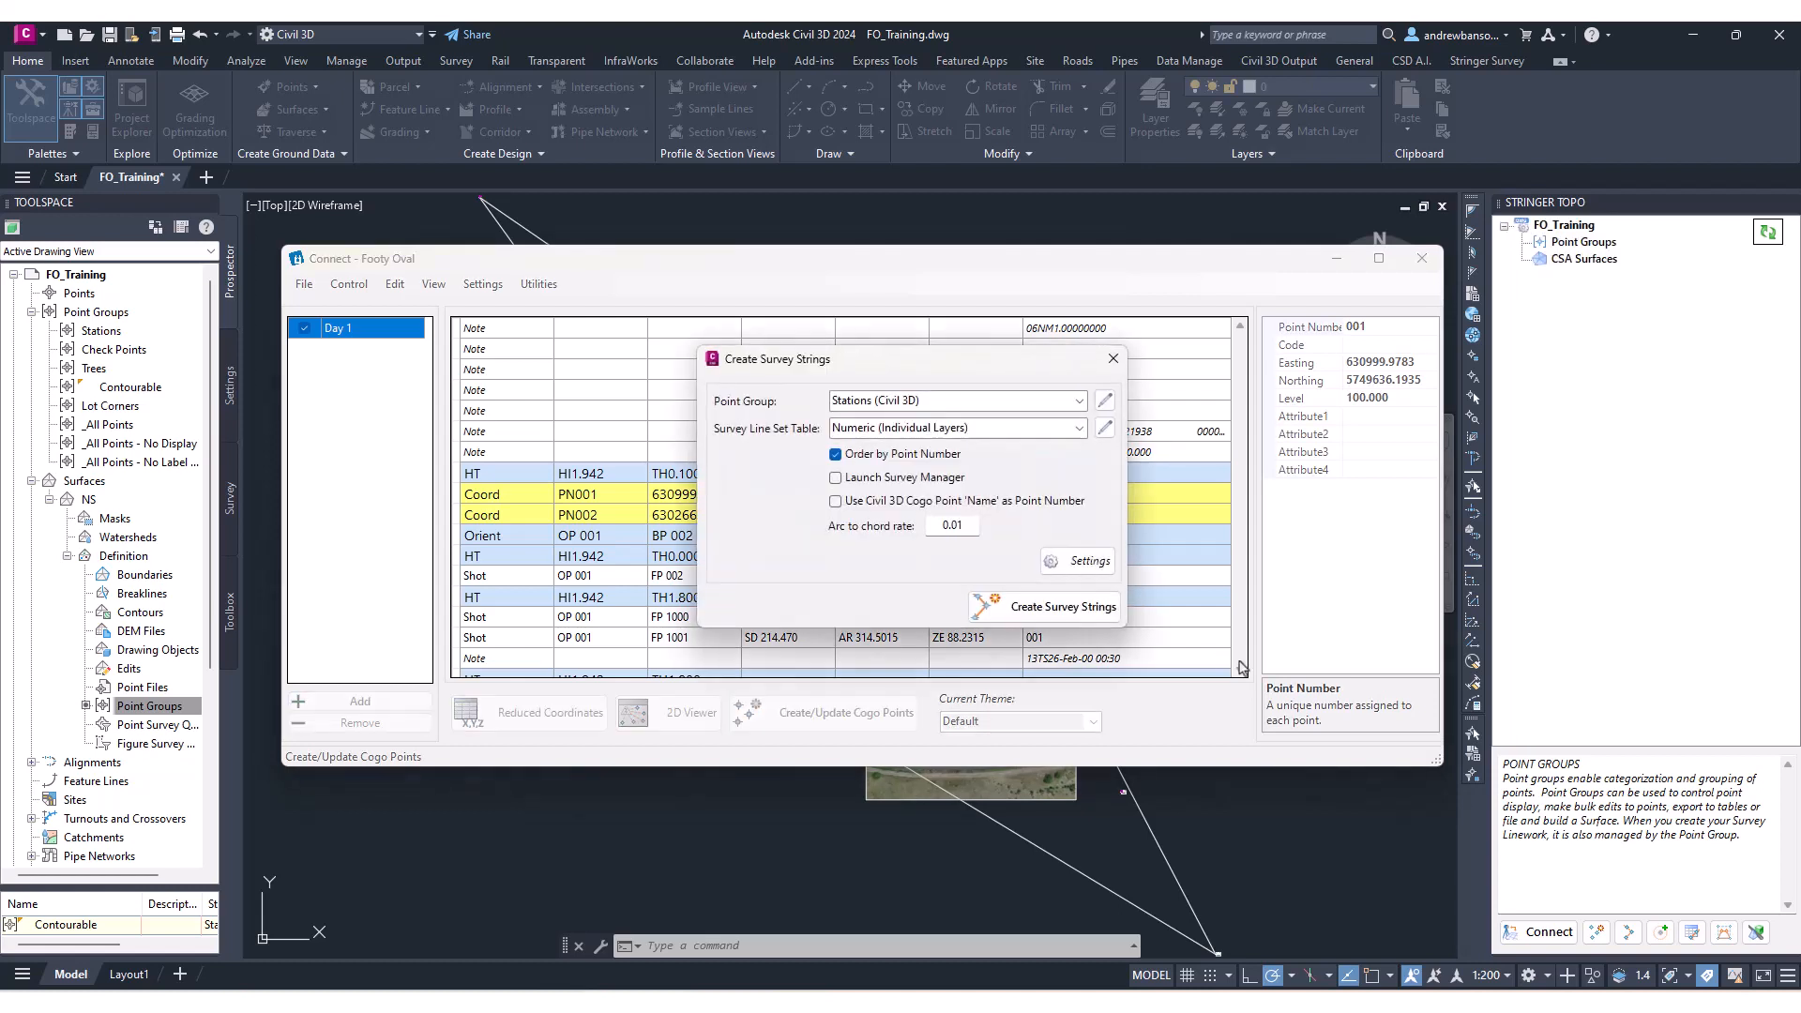
Set the survey strings point group to Contourable (Civil 3D) with the Numeric (Individual Layers) line set table.
drag(955, 368, 982, 442)
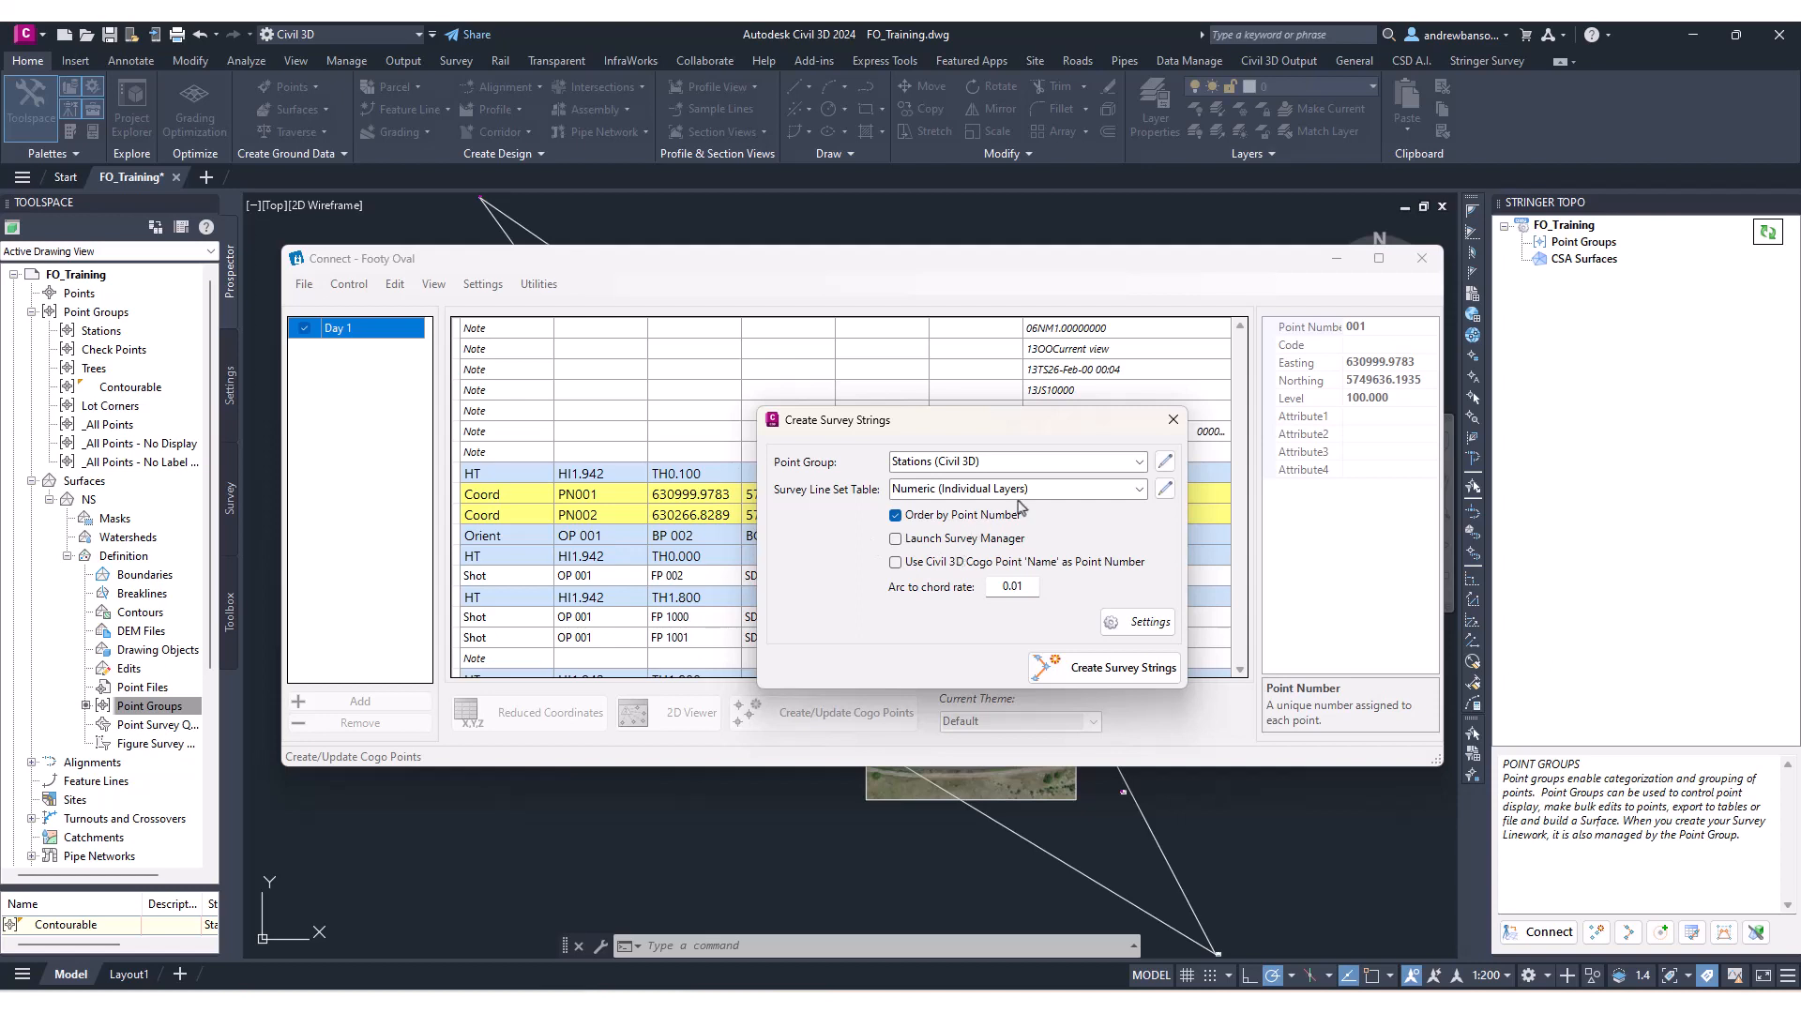
drag(1135, 424, 1145, 436)
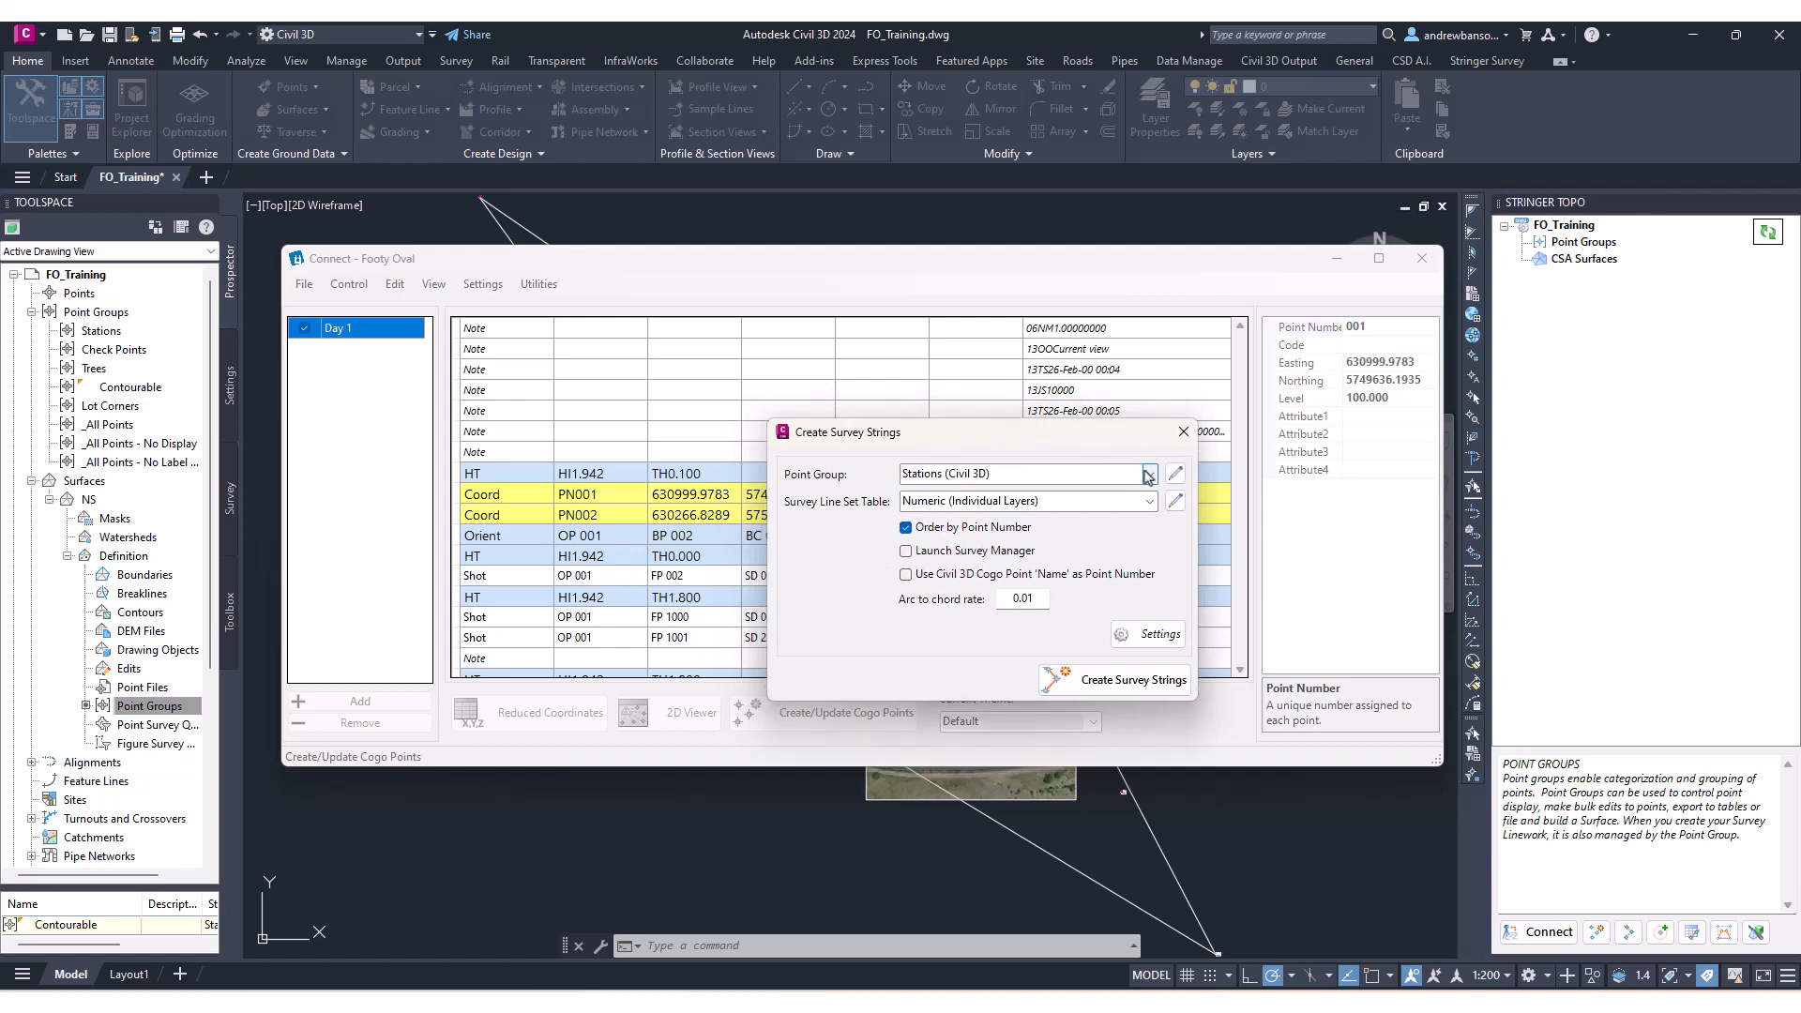
click(1150, 474)
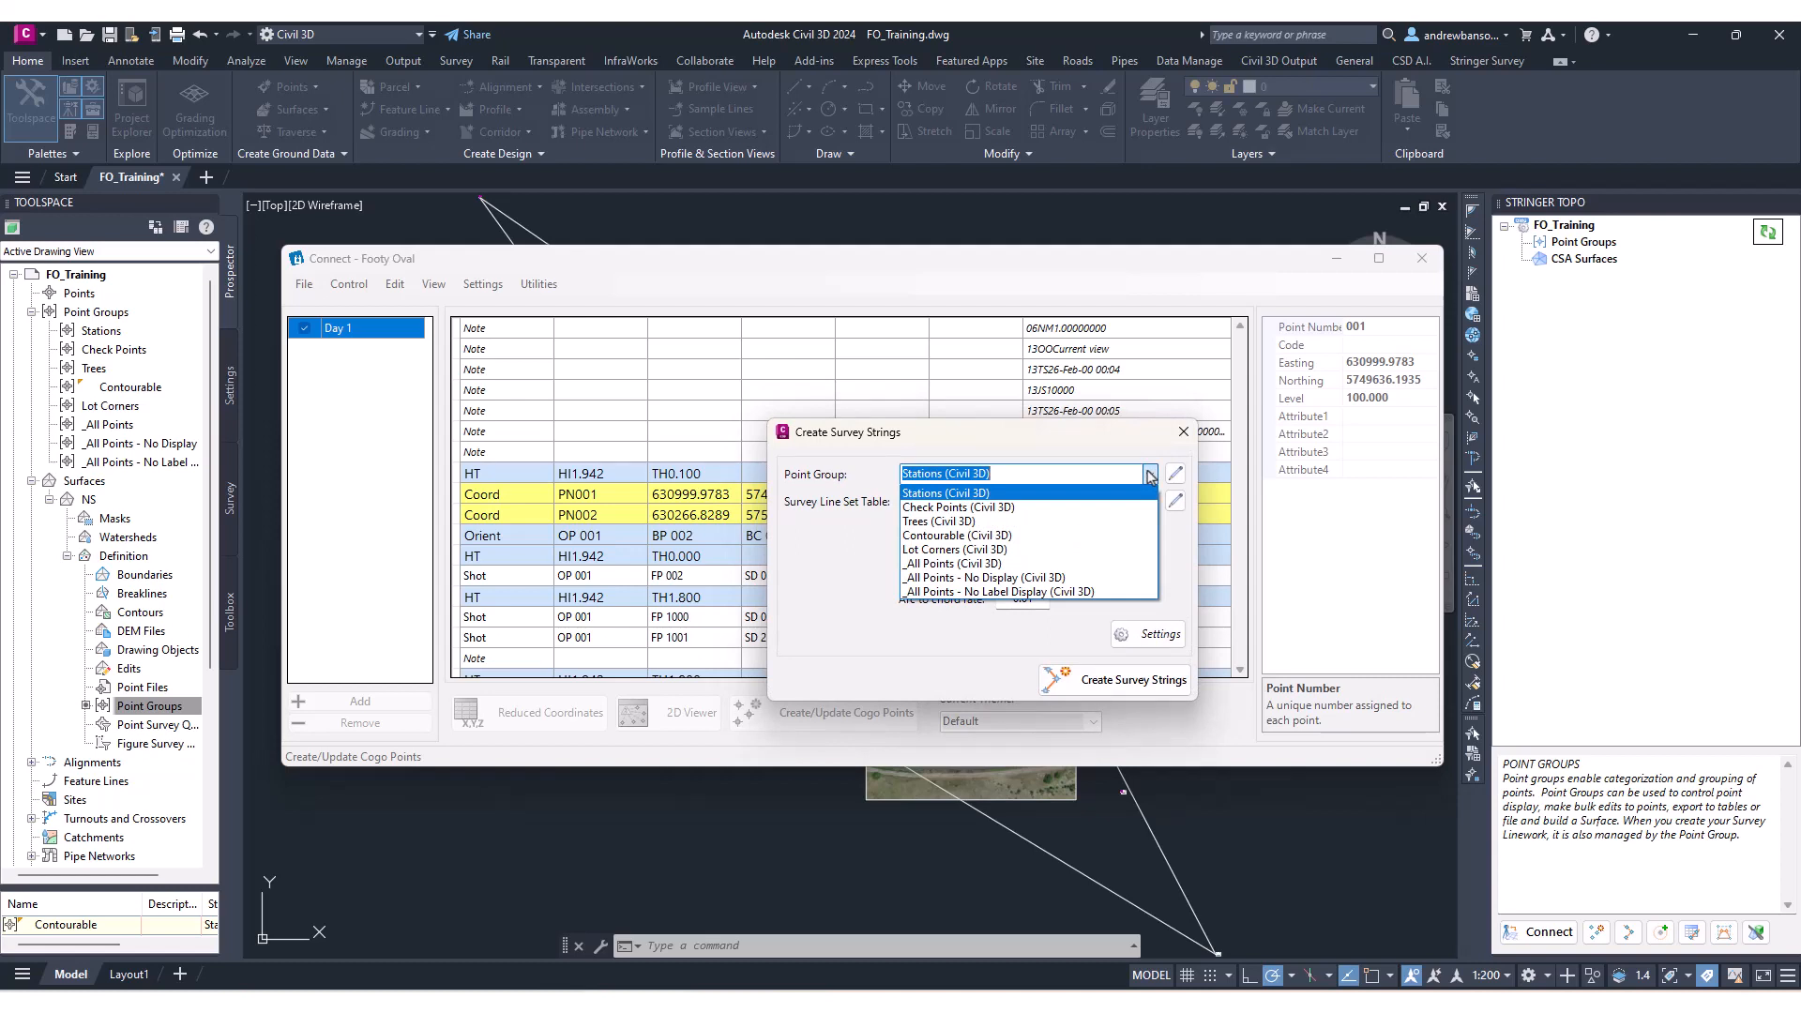
click(957, 535)
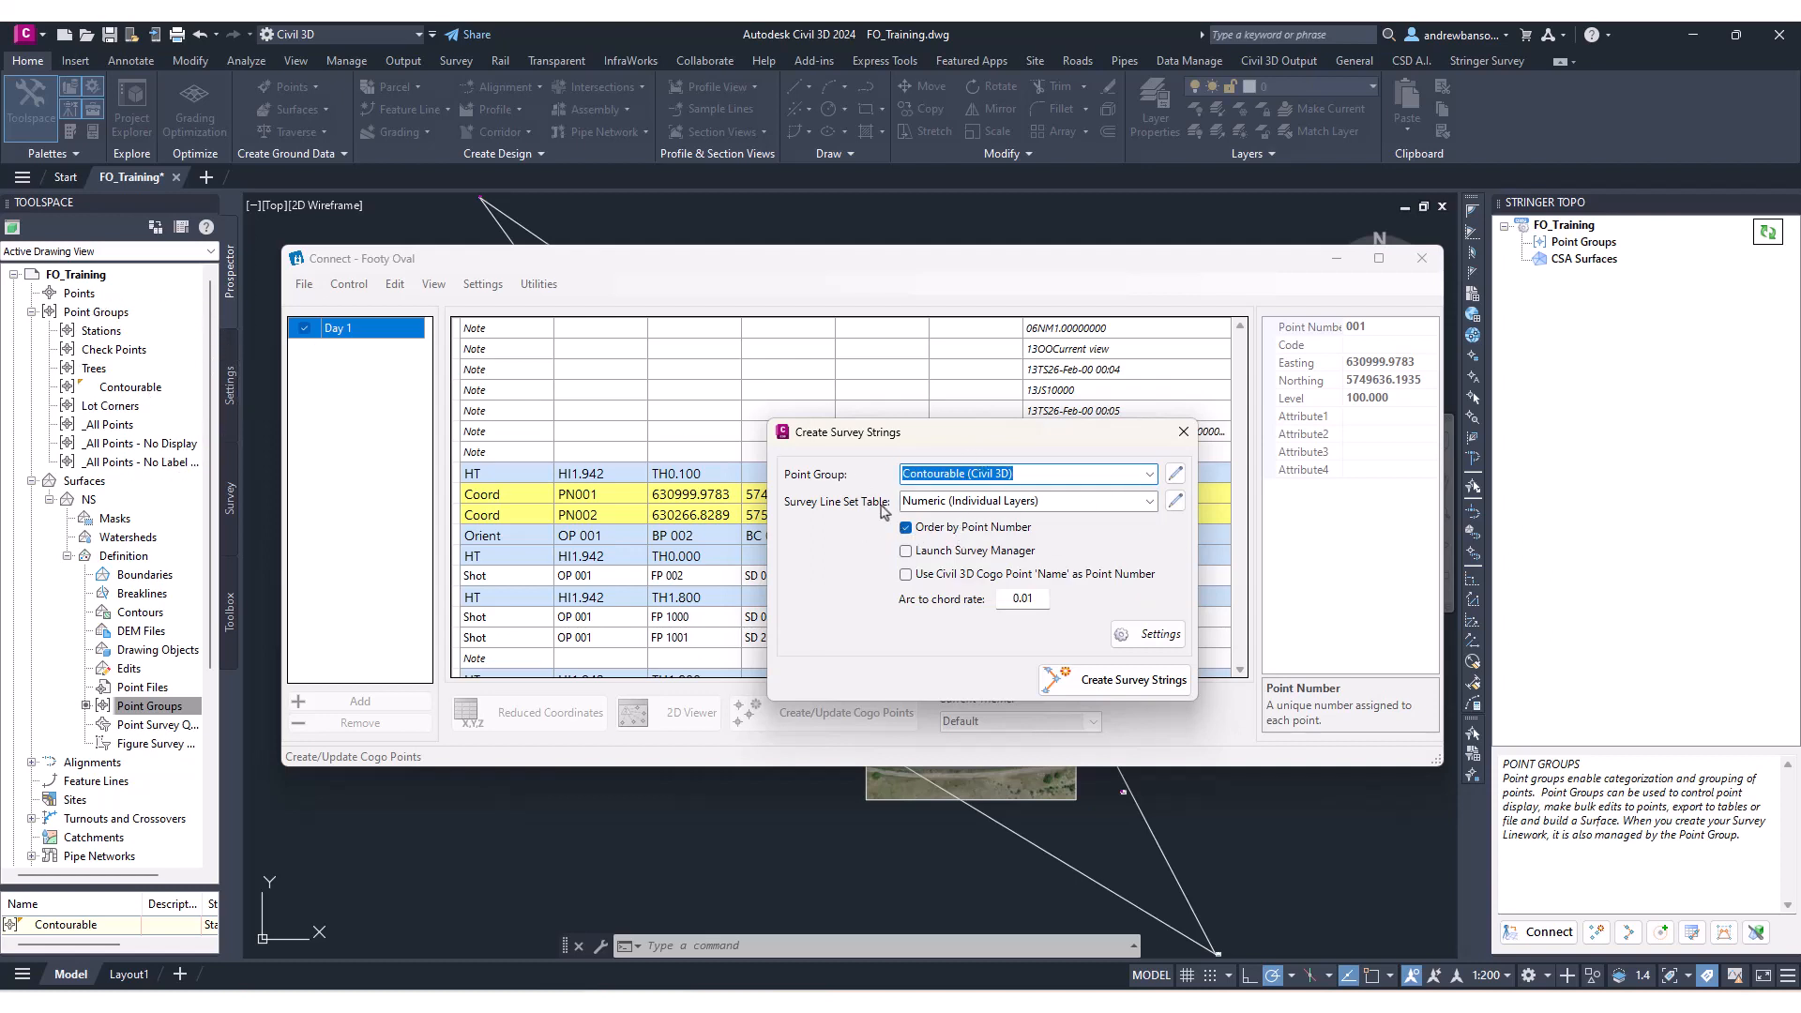
drag(980, 435, 907, 457)
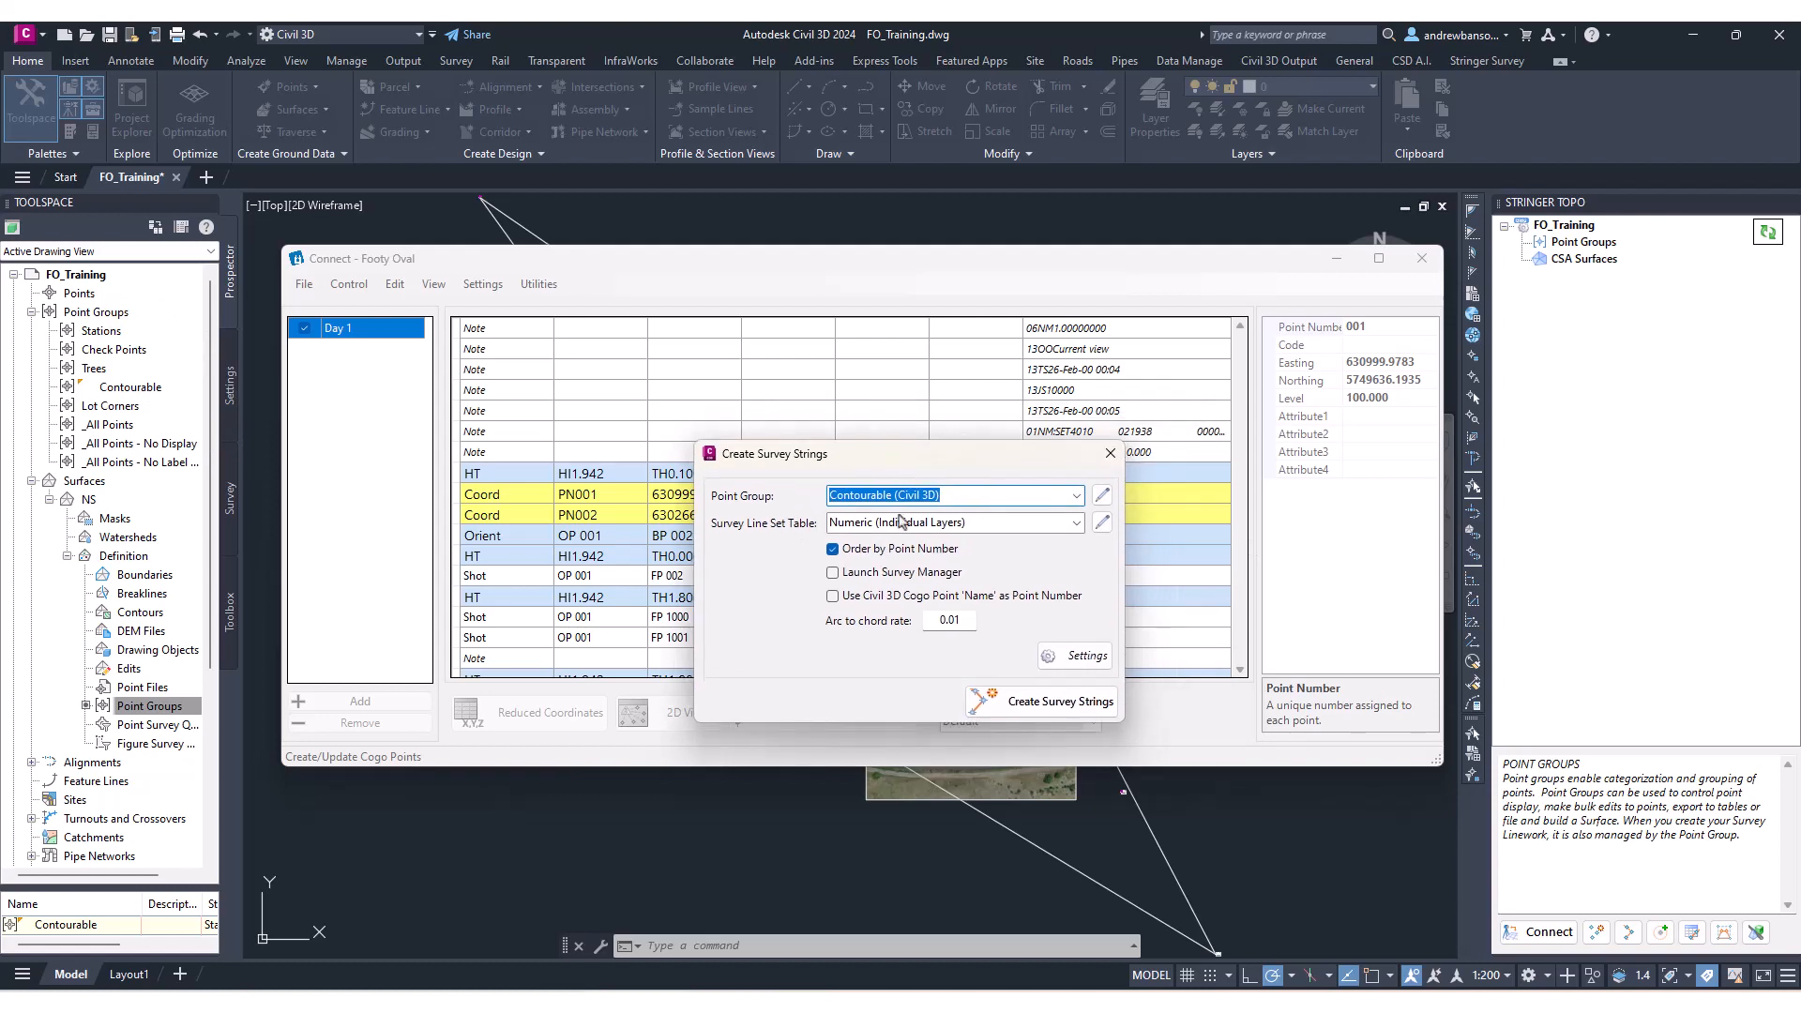
click(1076, 522)
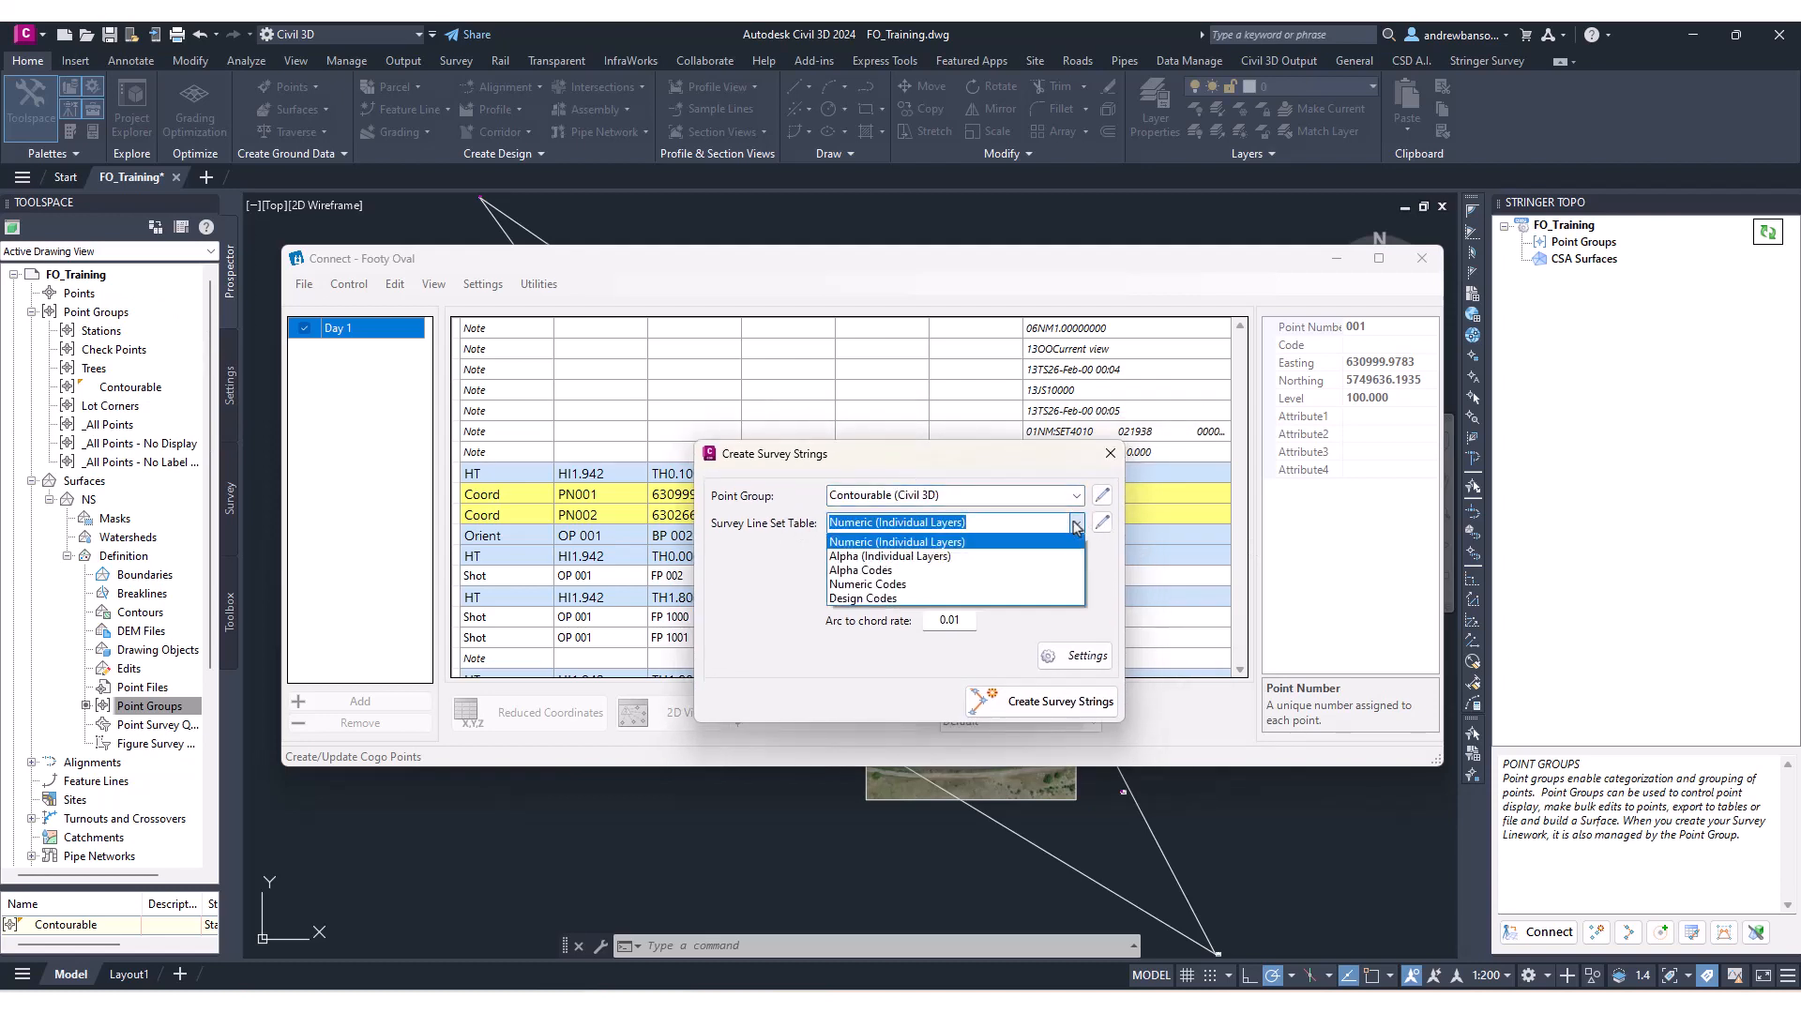
click(1075, 526)
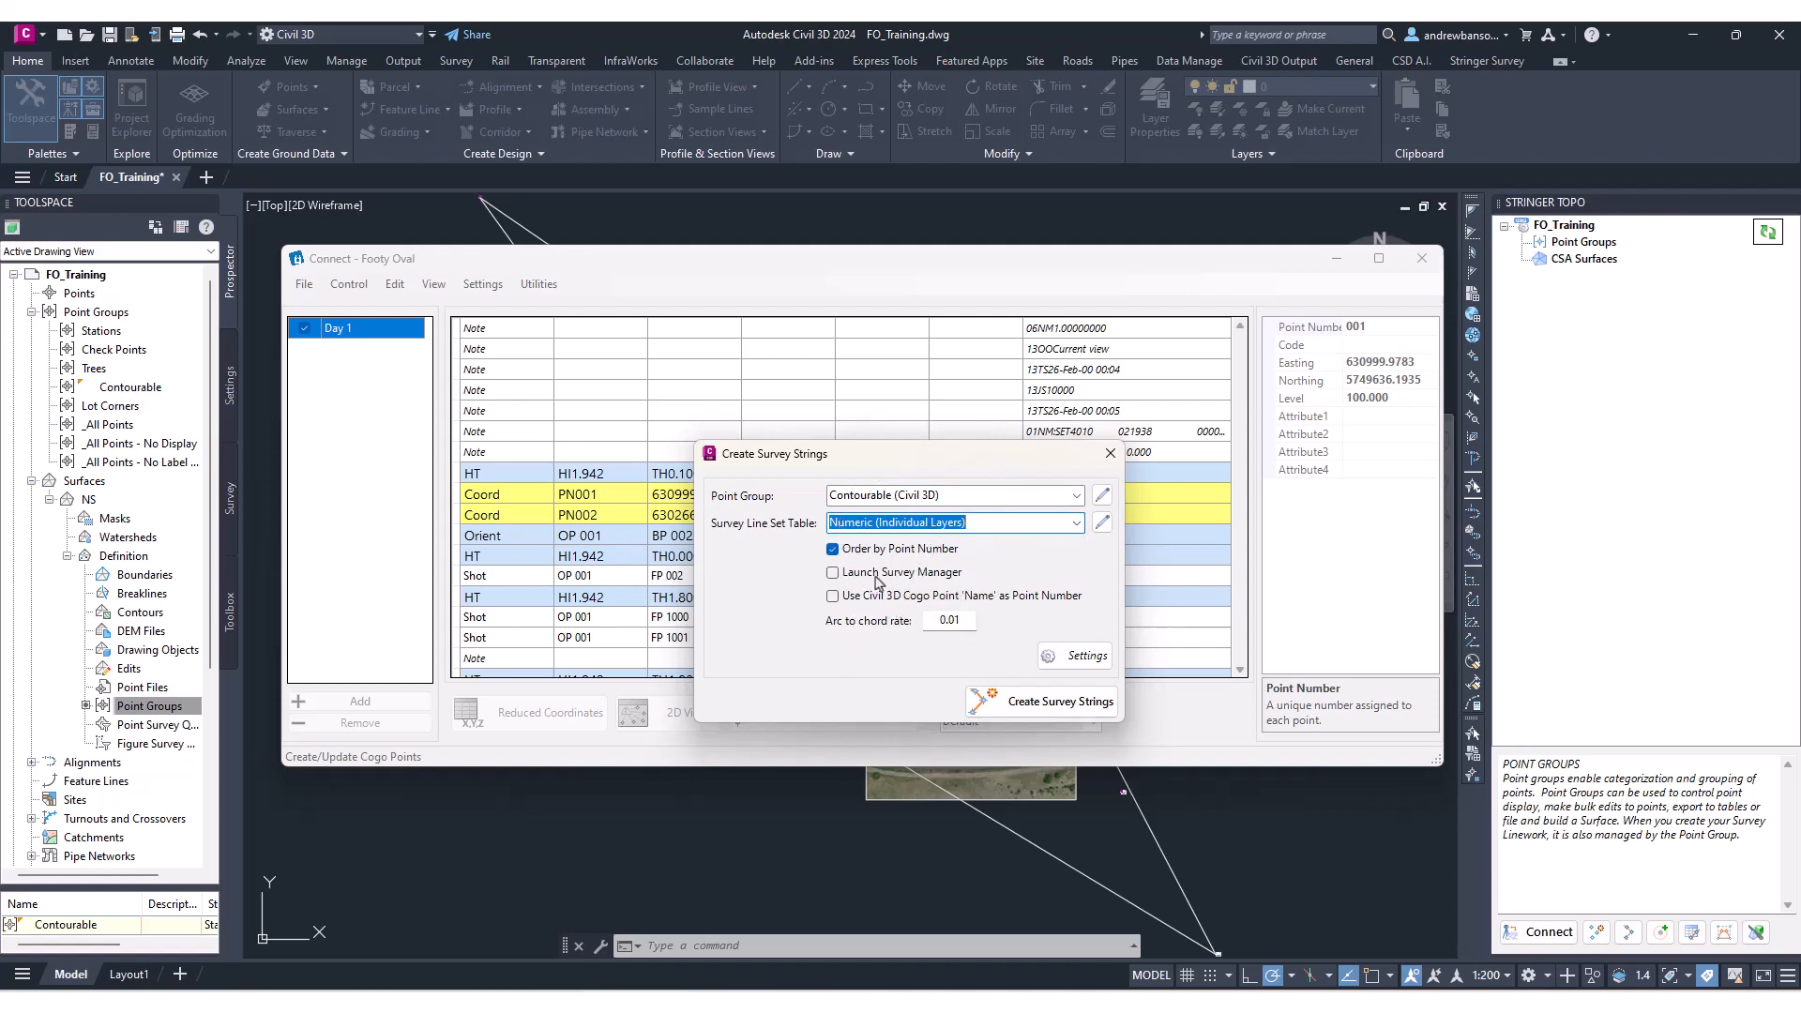
Create the survey strings, assigning the Contourable group to the NS surface with the Numeric (Individual Layers) code set and breakline file enabled.
click(1011, 714)
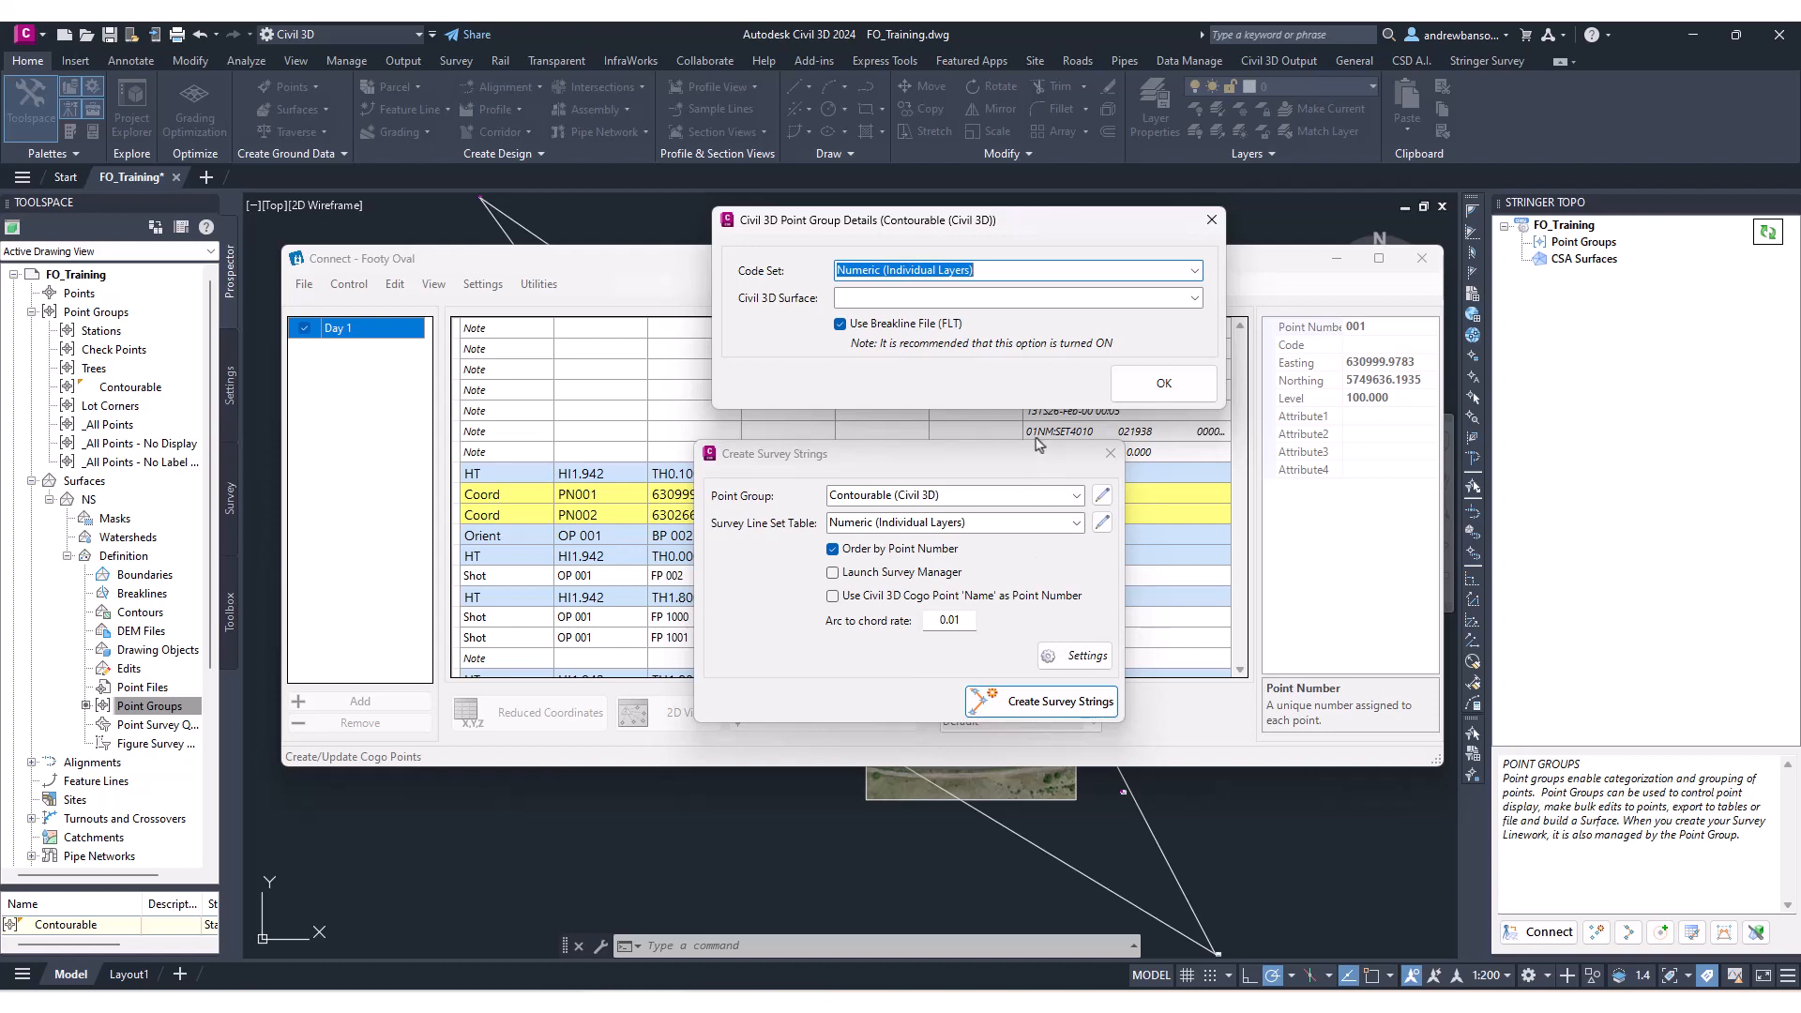
click(1195, 298)
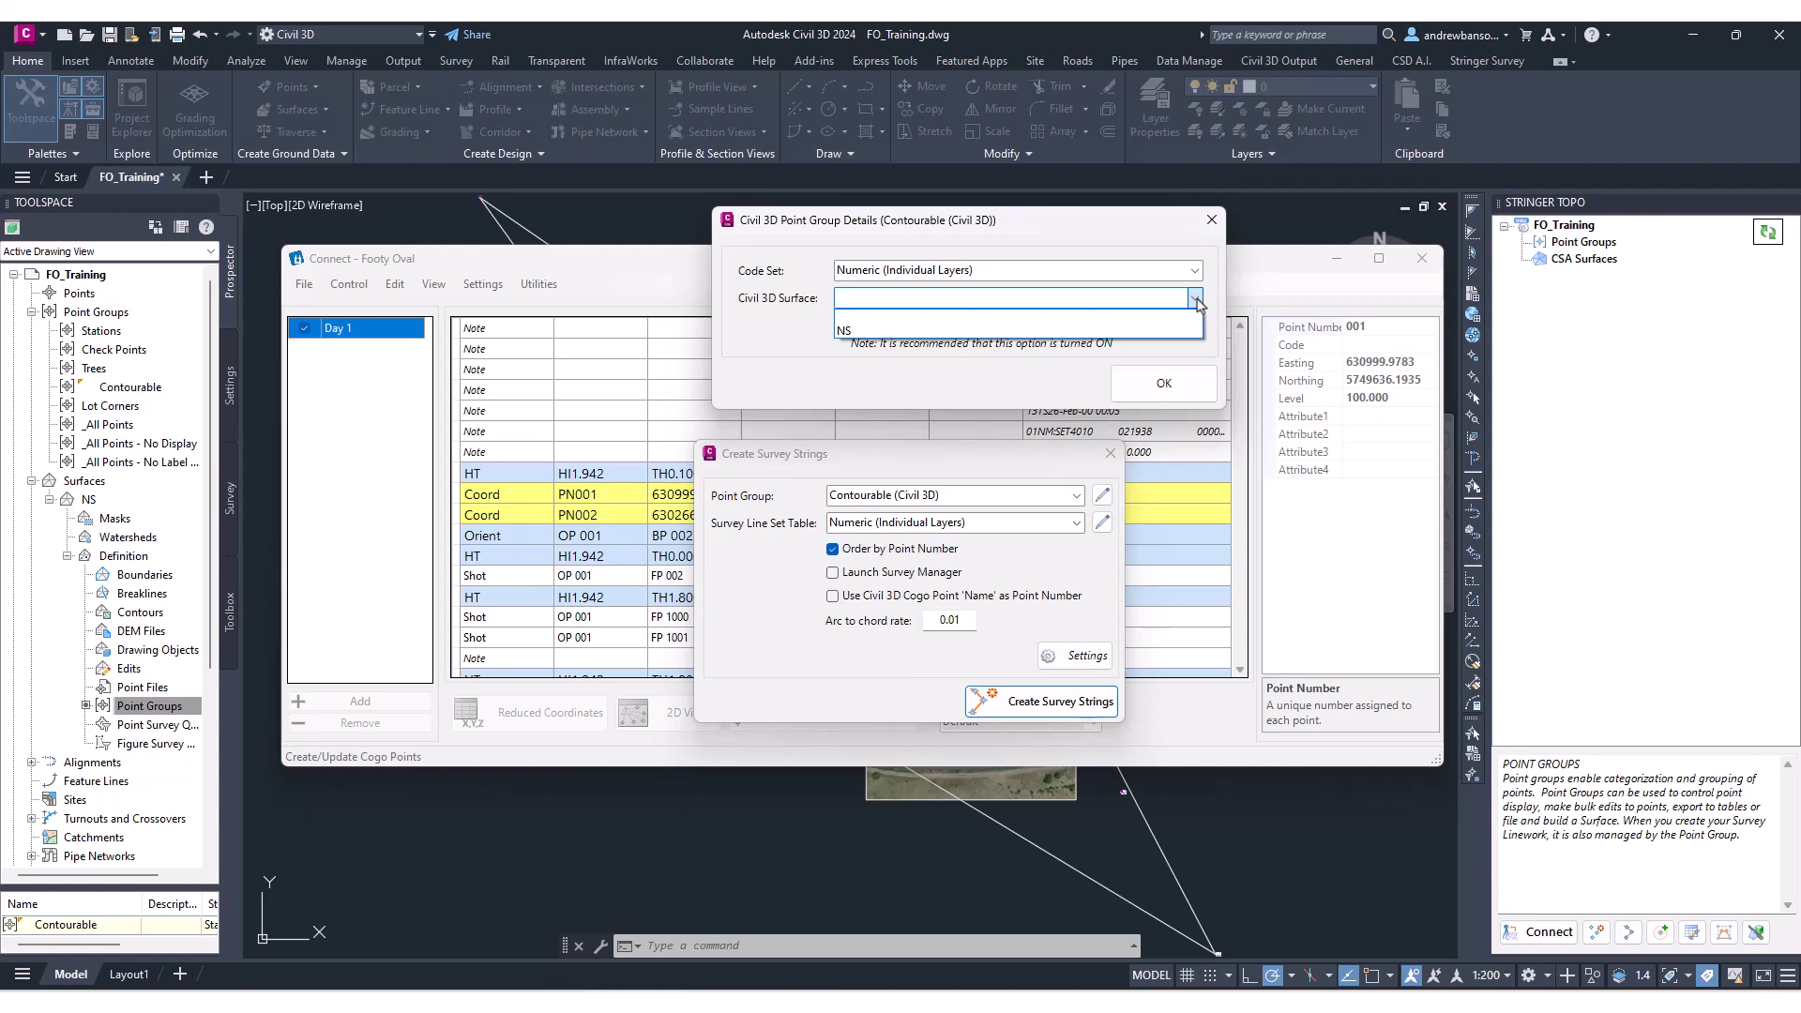
click(921, 332)
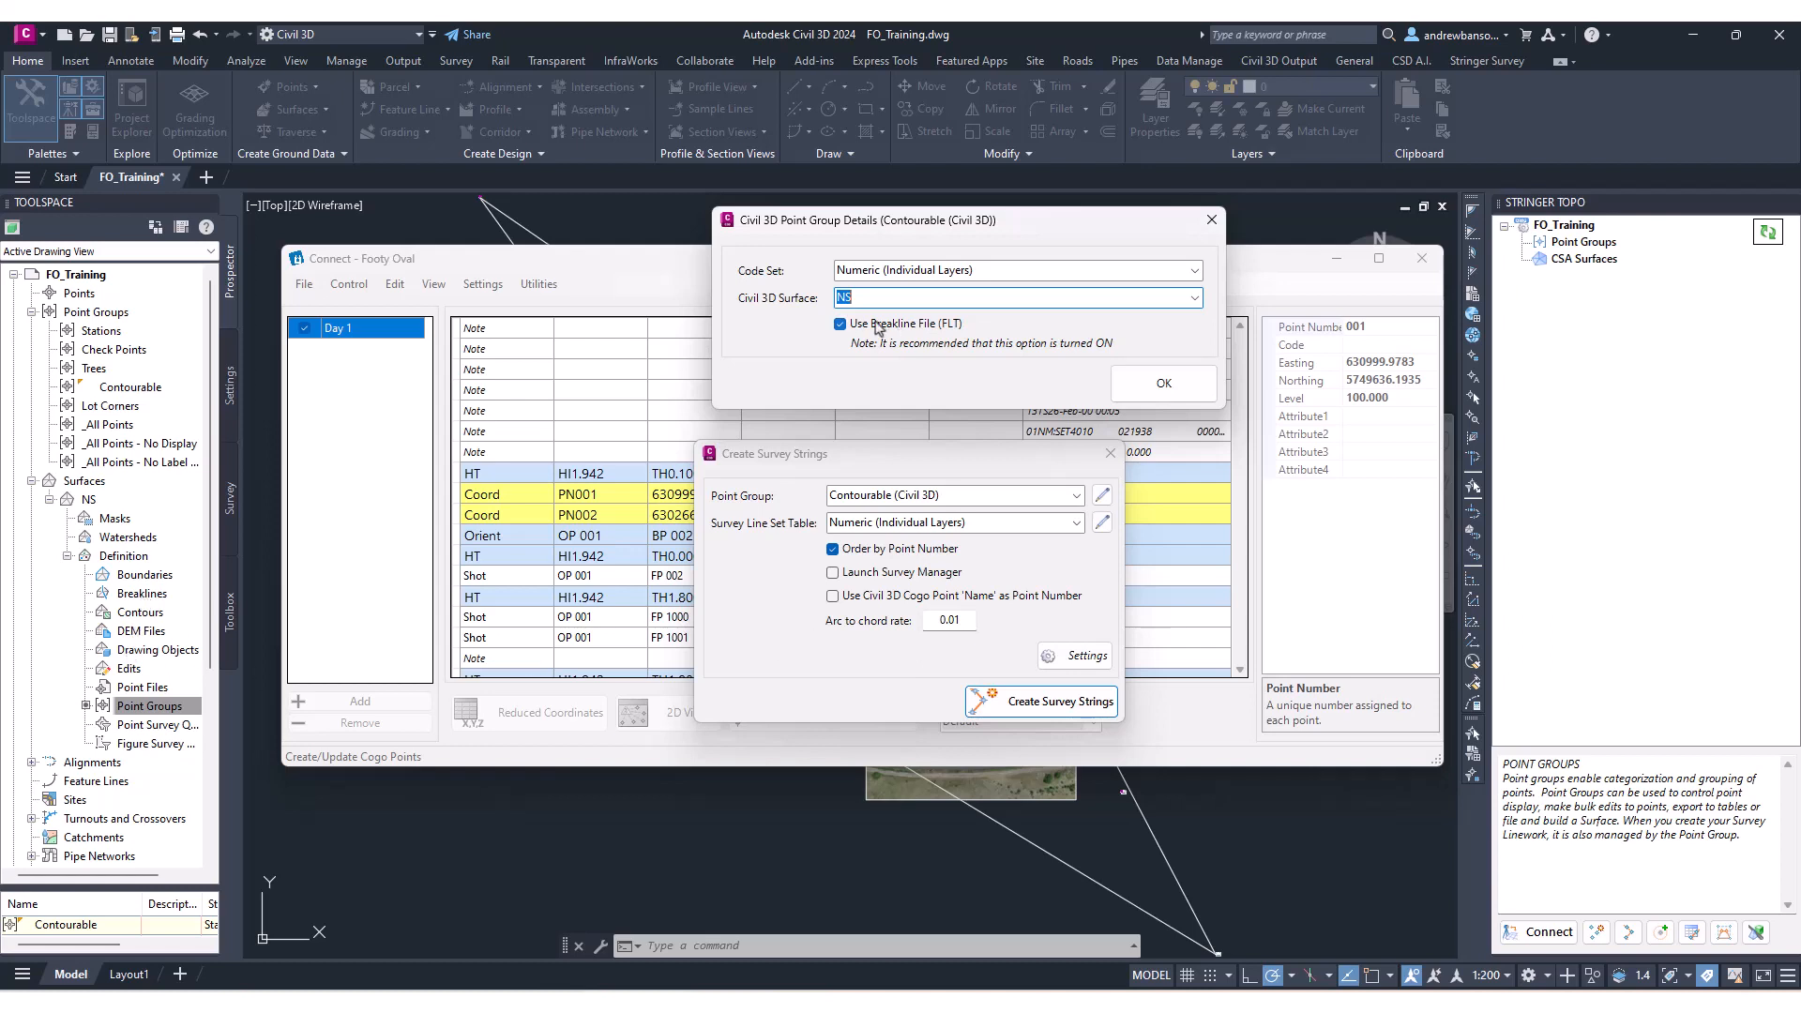
key(ctrl)
key(ctrl)
click(1159, 383)
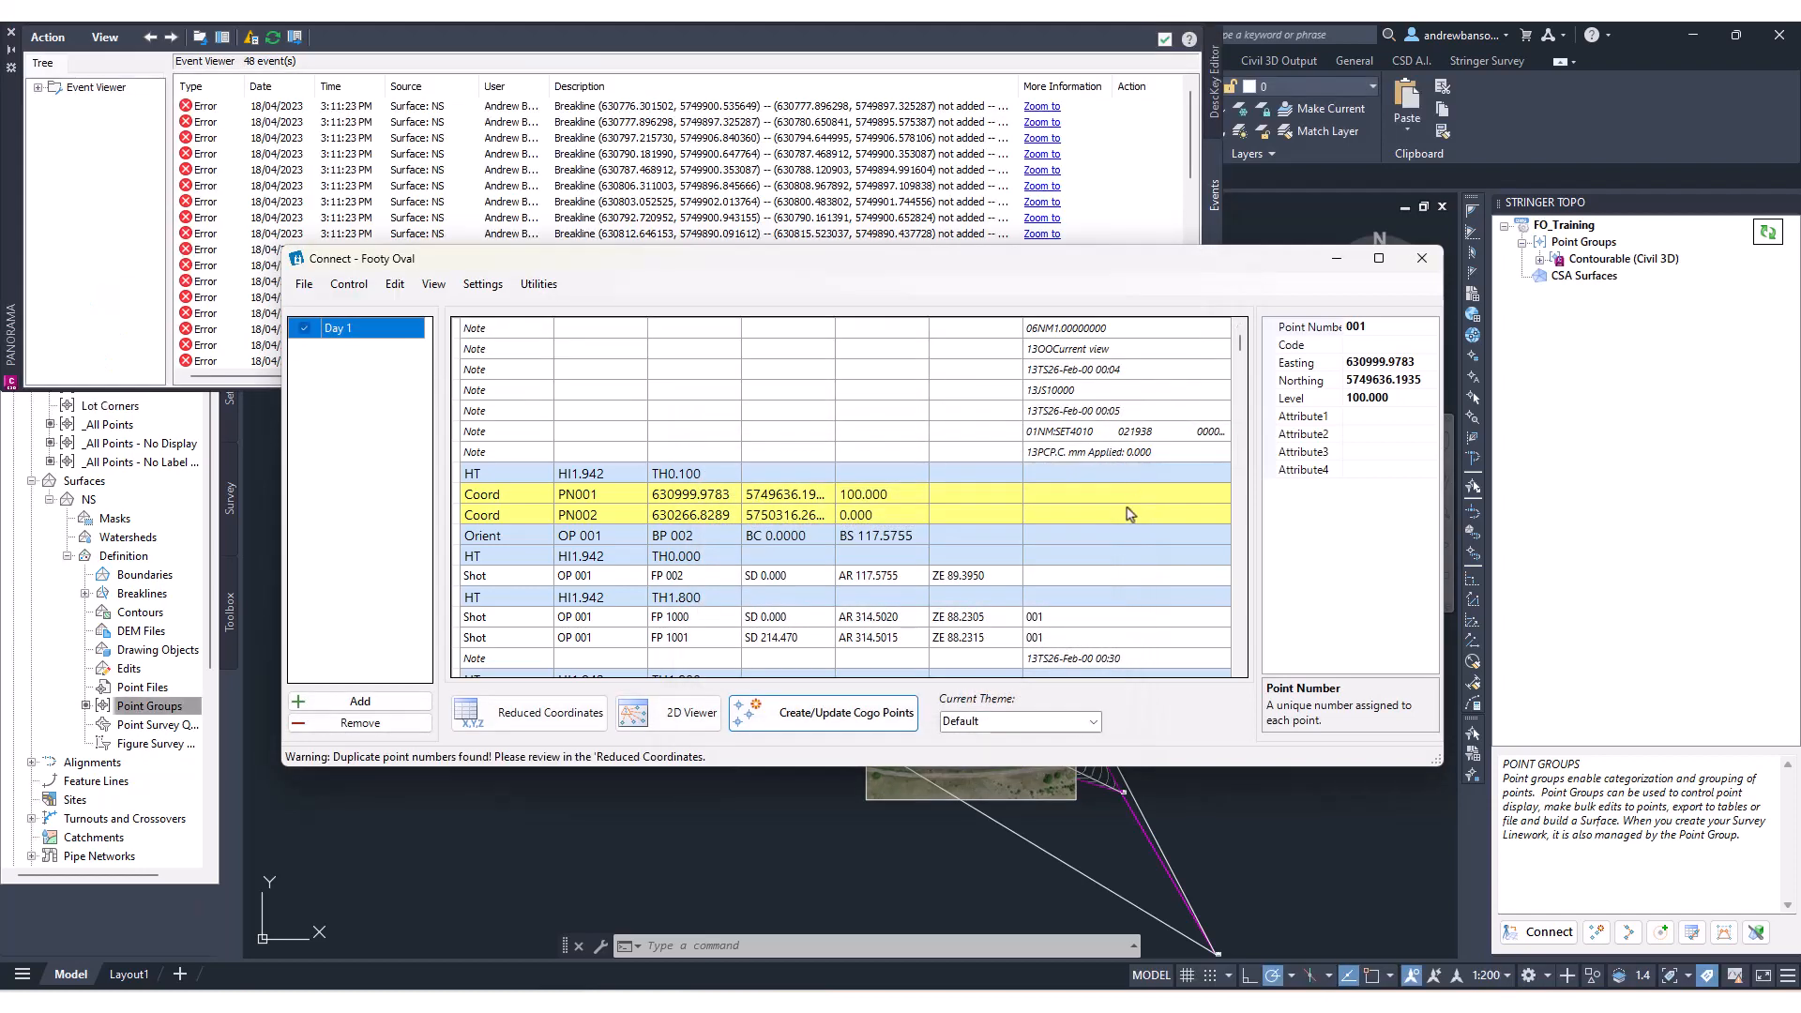
Move the Connect window aside and close the event viewer listing the surface breakline errors.
drag(888, 267, 919, 509)
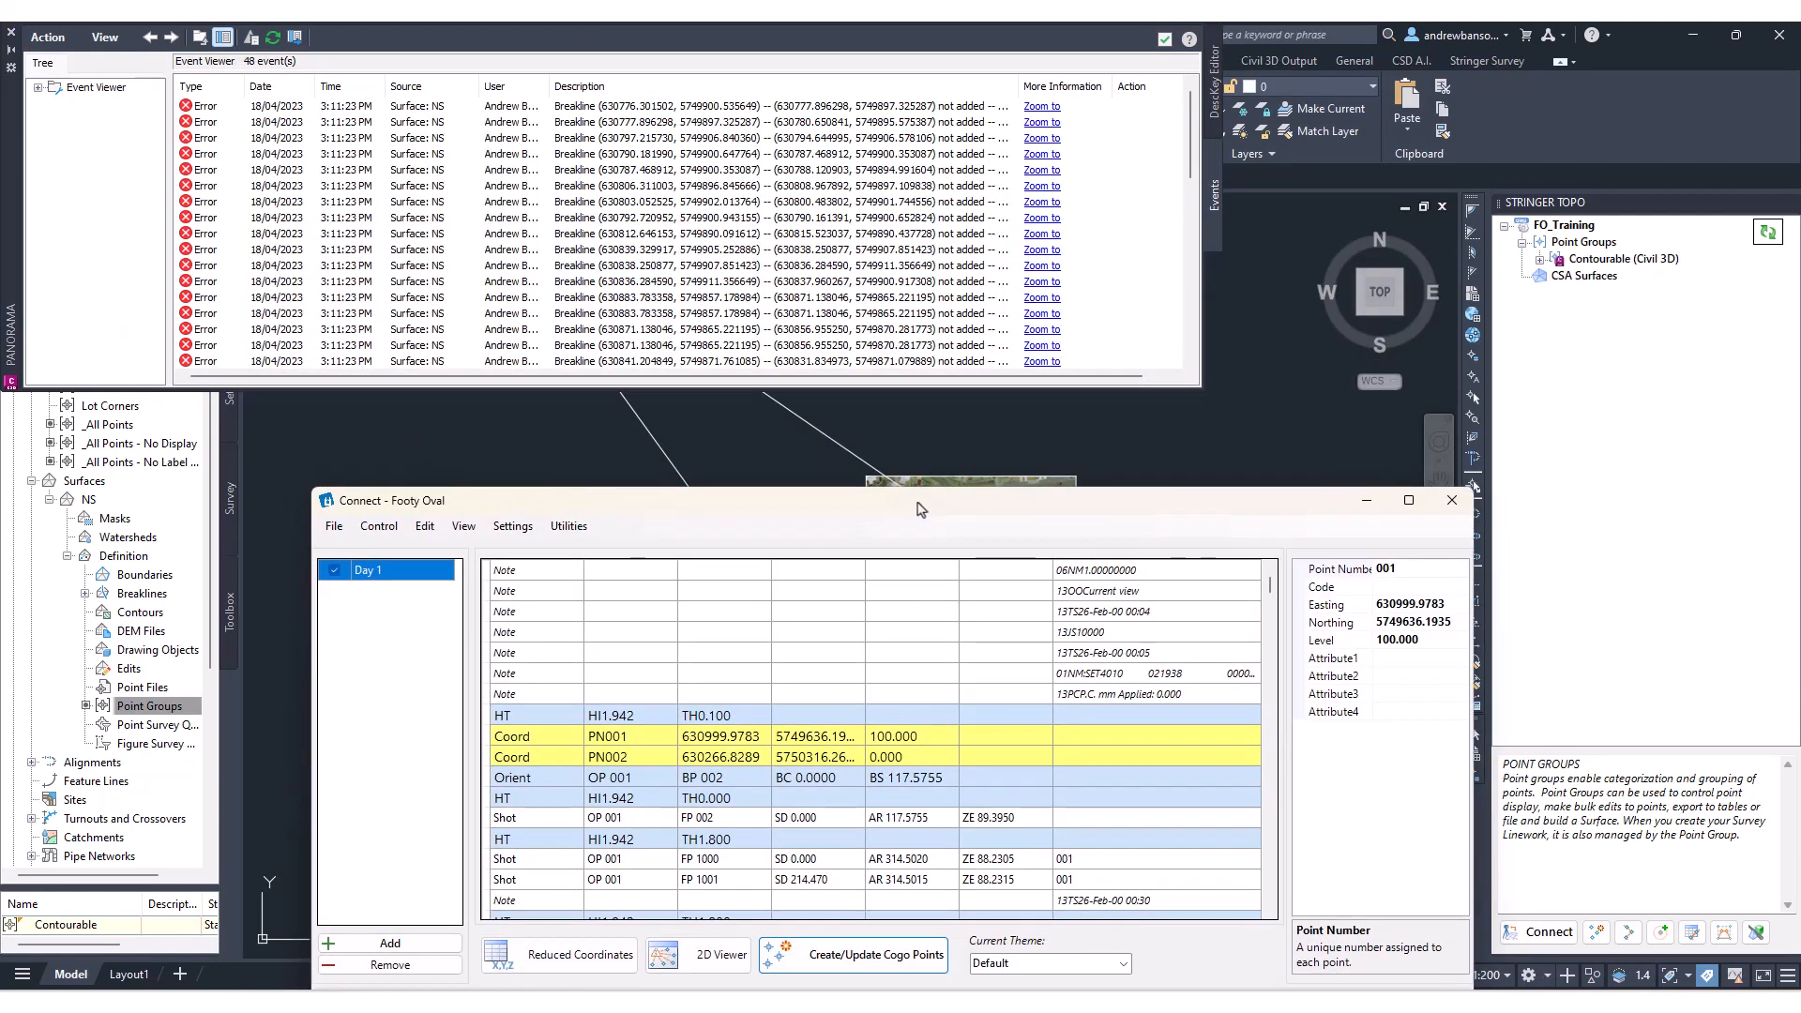
drag(13, 144, 500, 255)
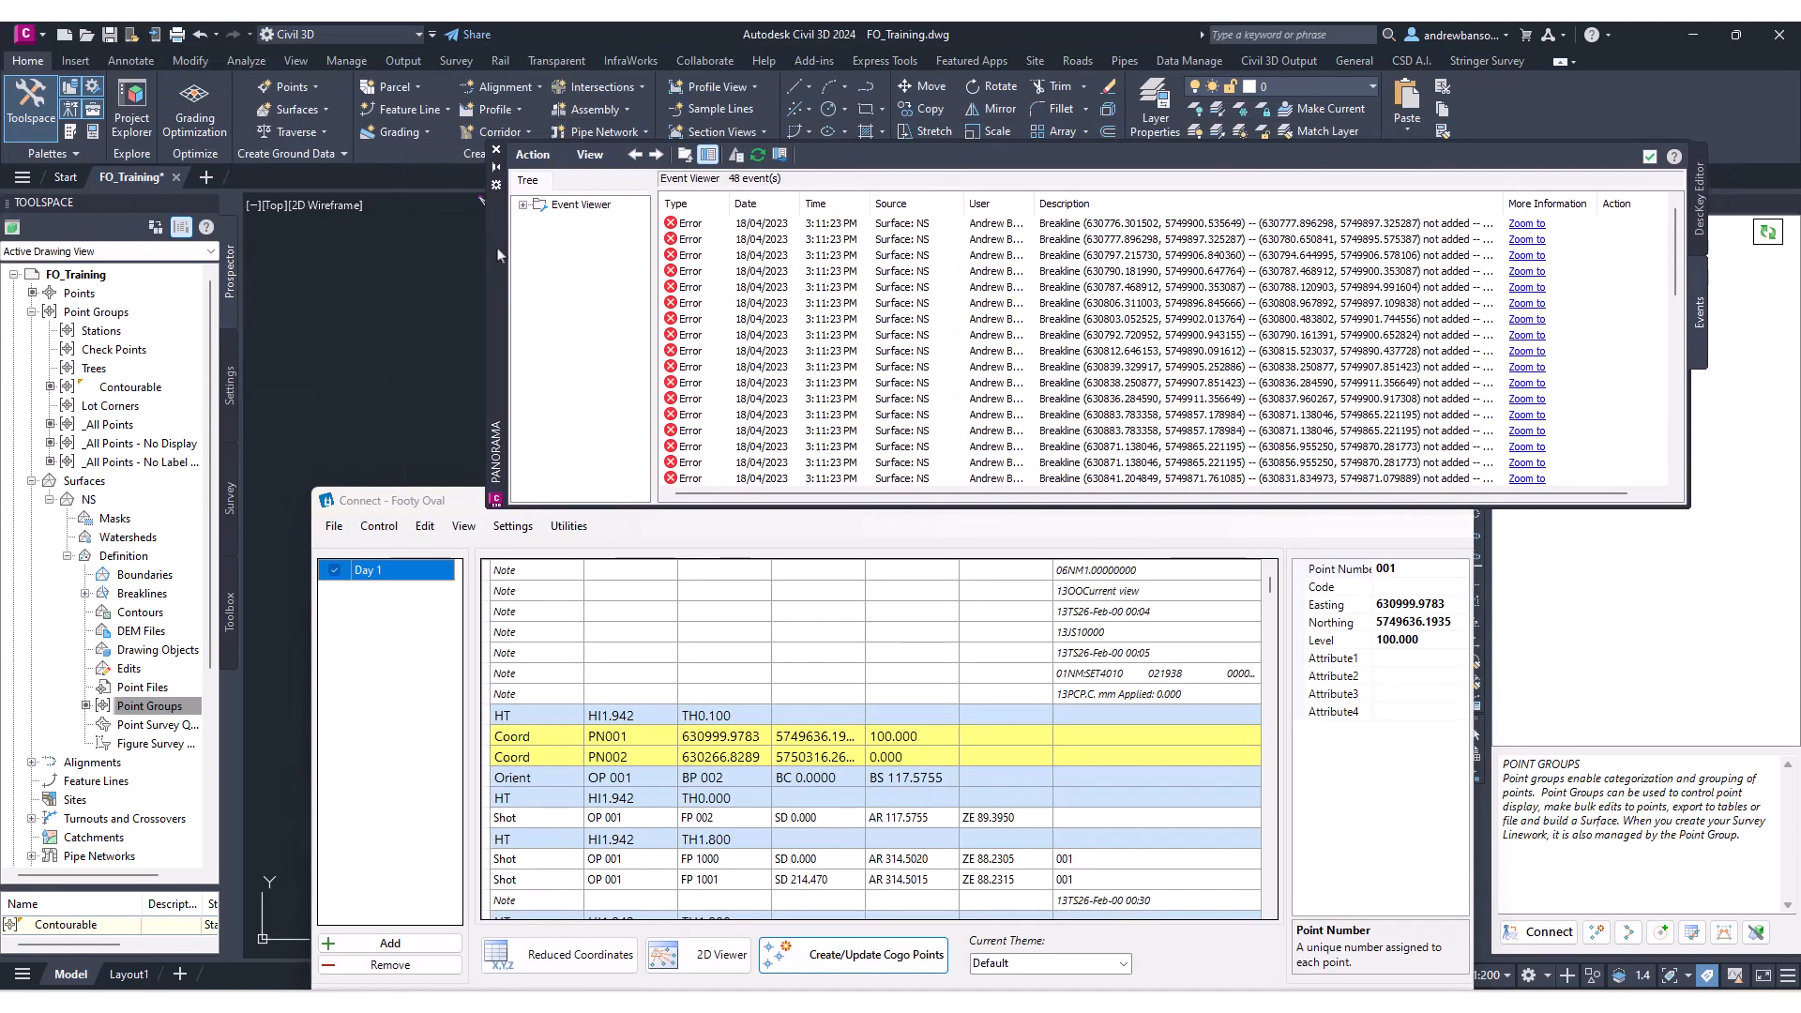
click(496, 176)
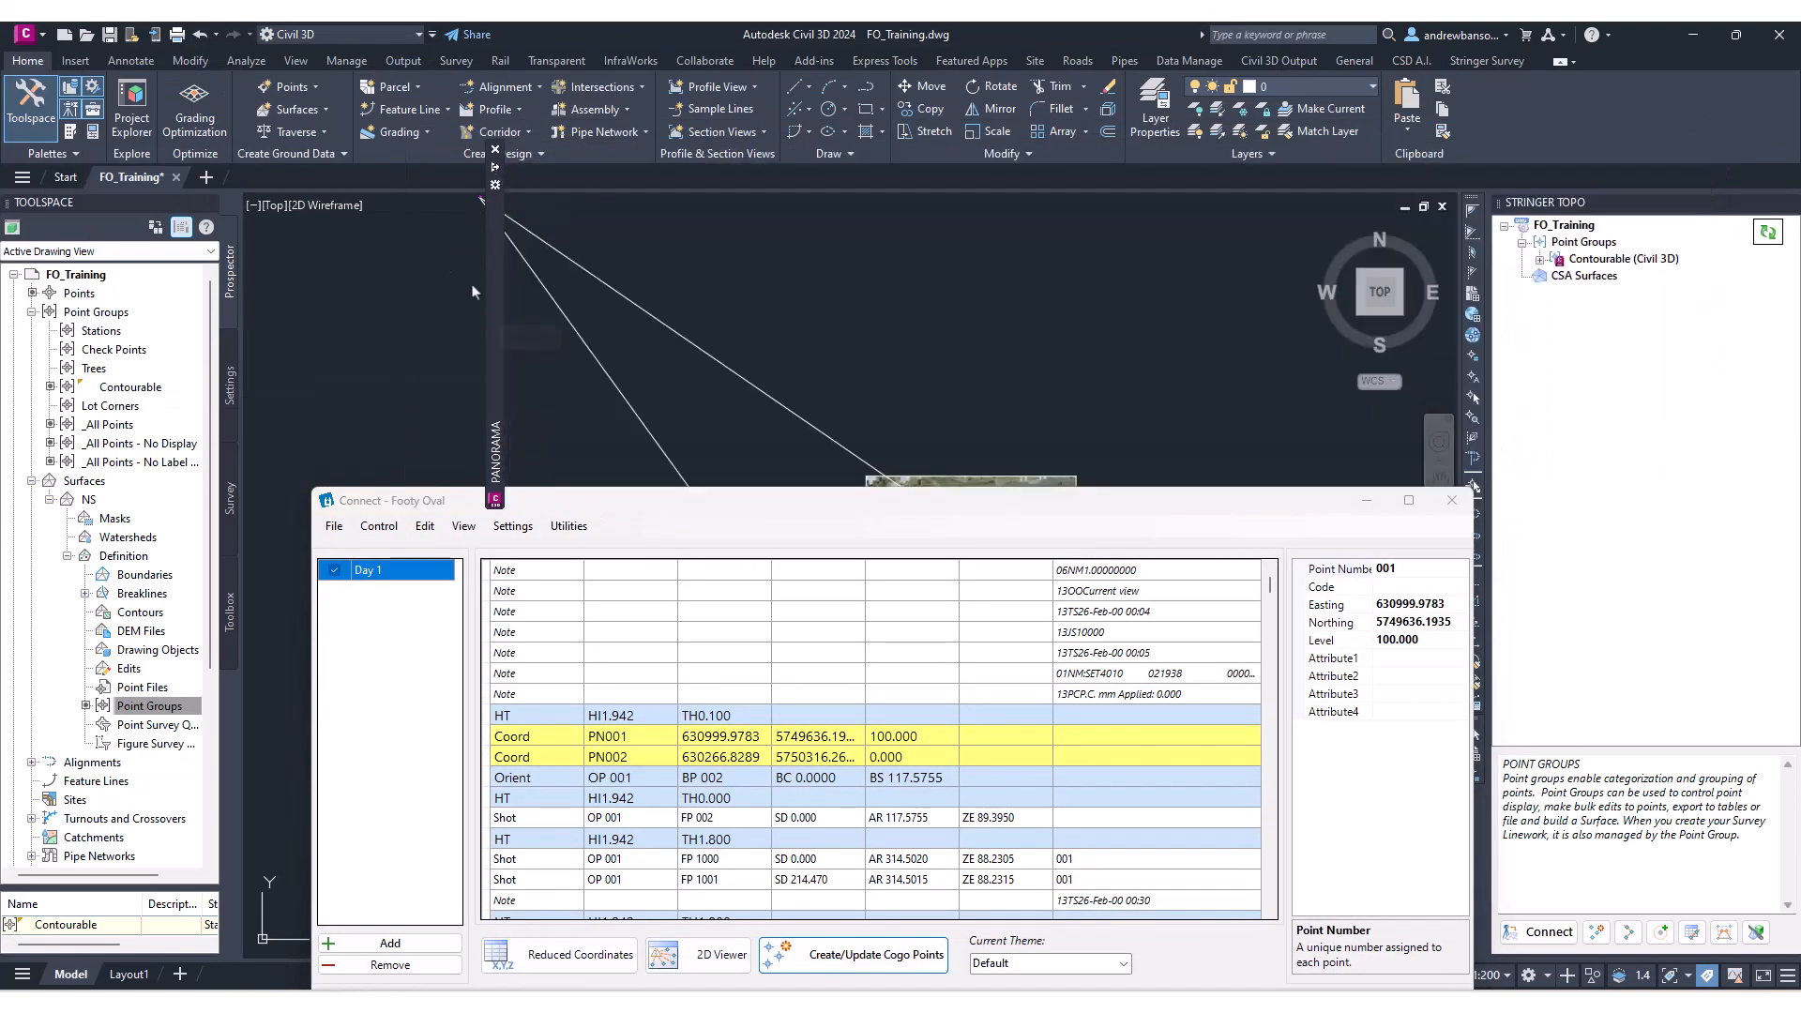
Open the drawing's ambient settings, change the Show Event Viewer option under General, and close the event viewer.
click(231, 385)
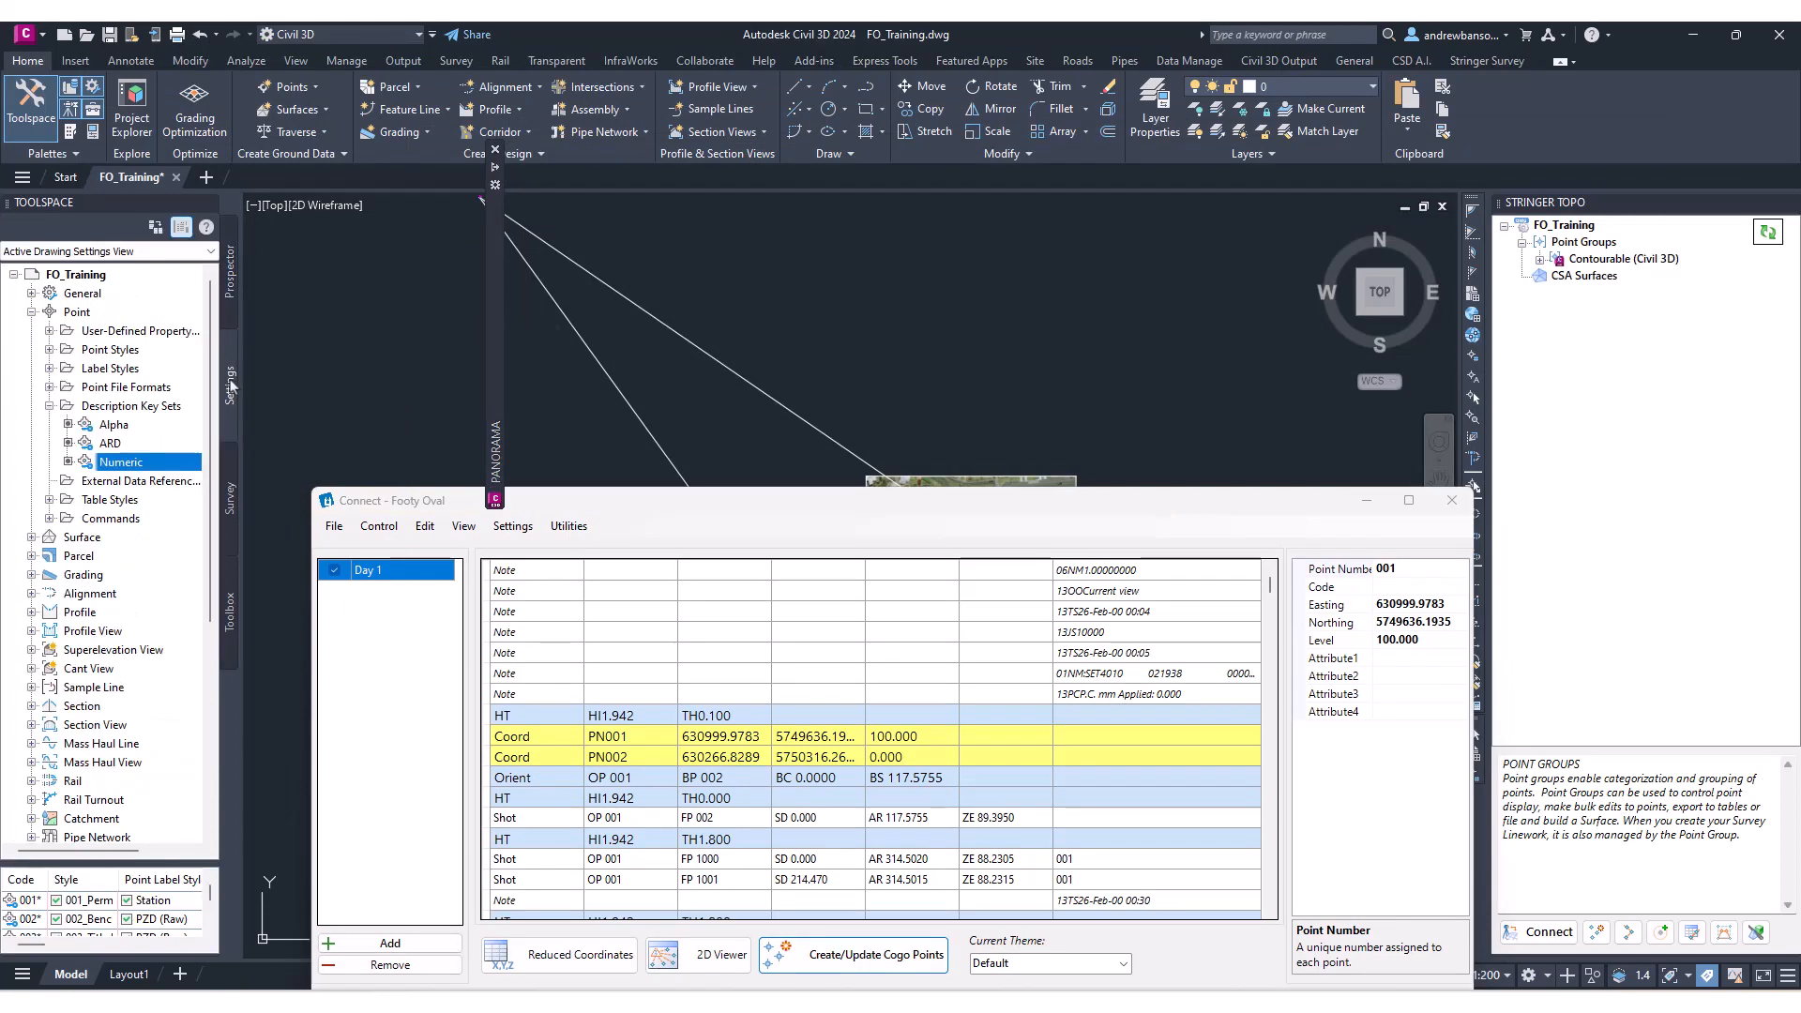
right_click(98, 276)
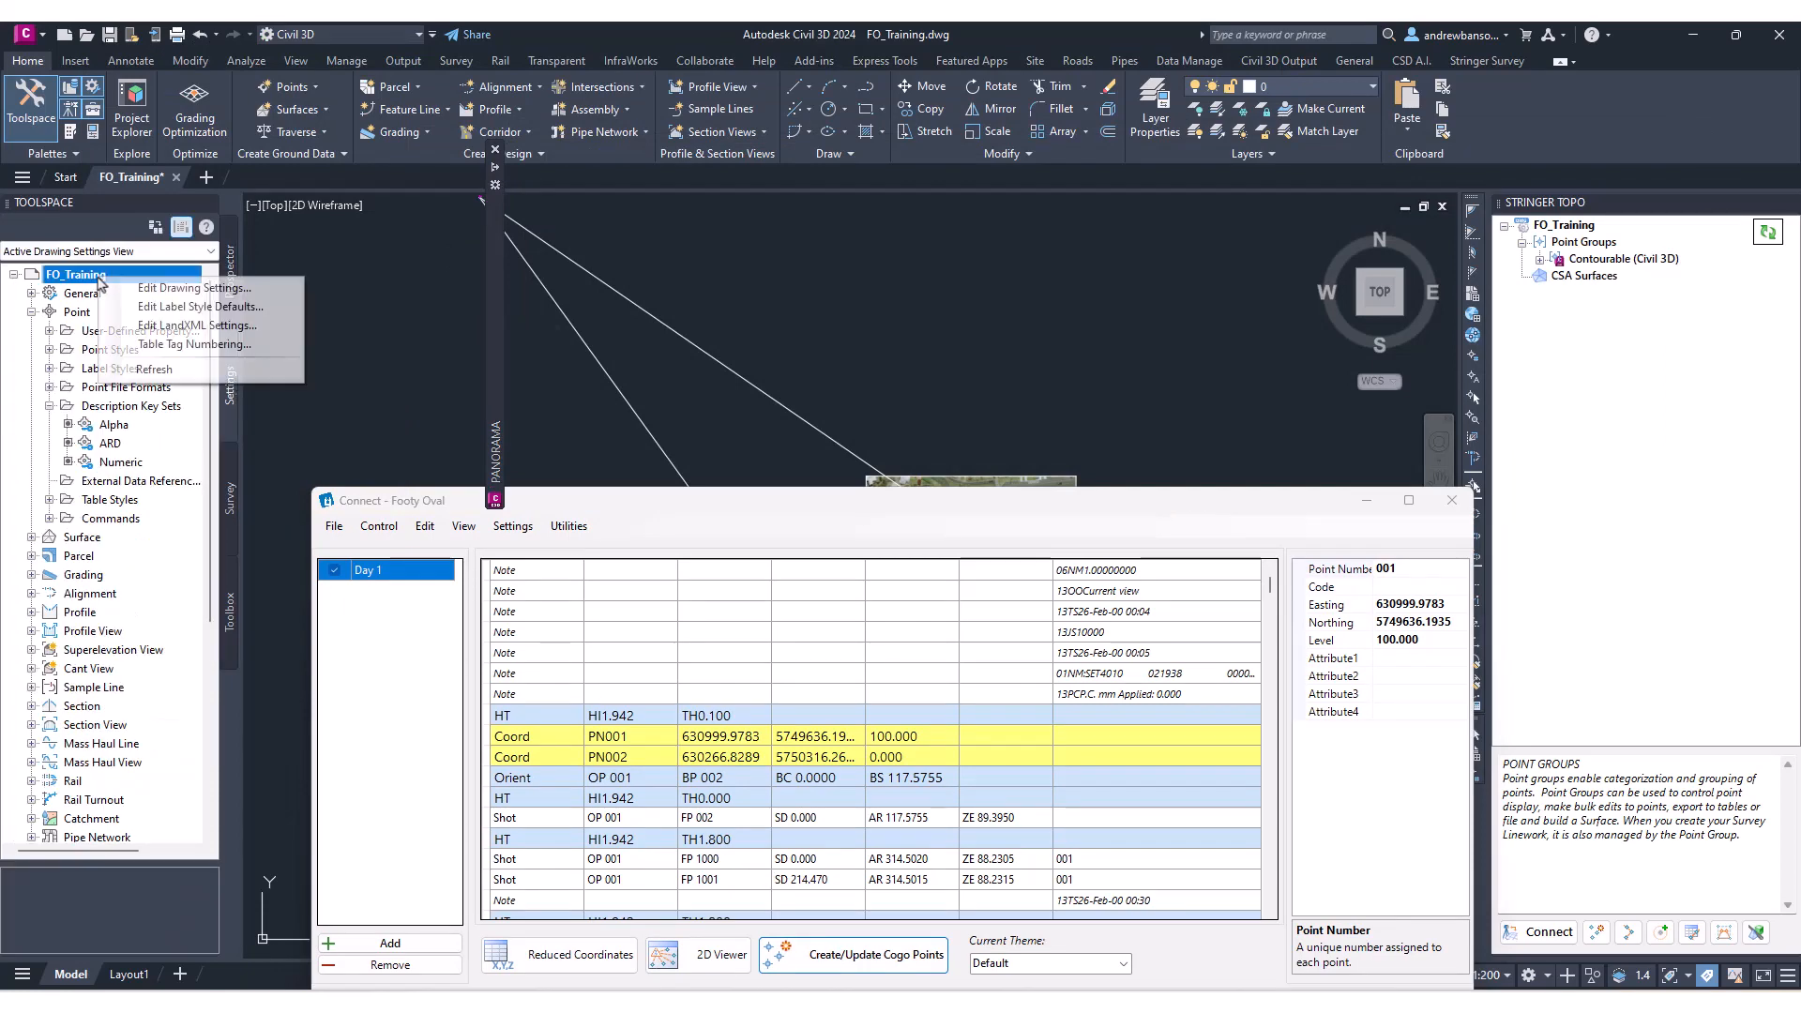
click(159, 286)
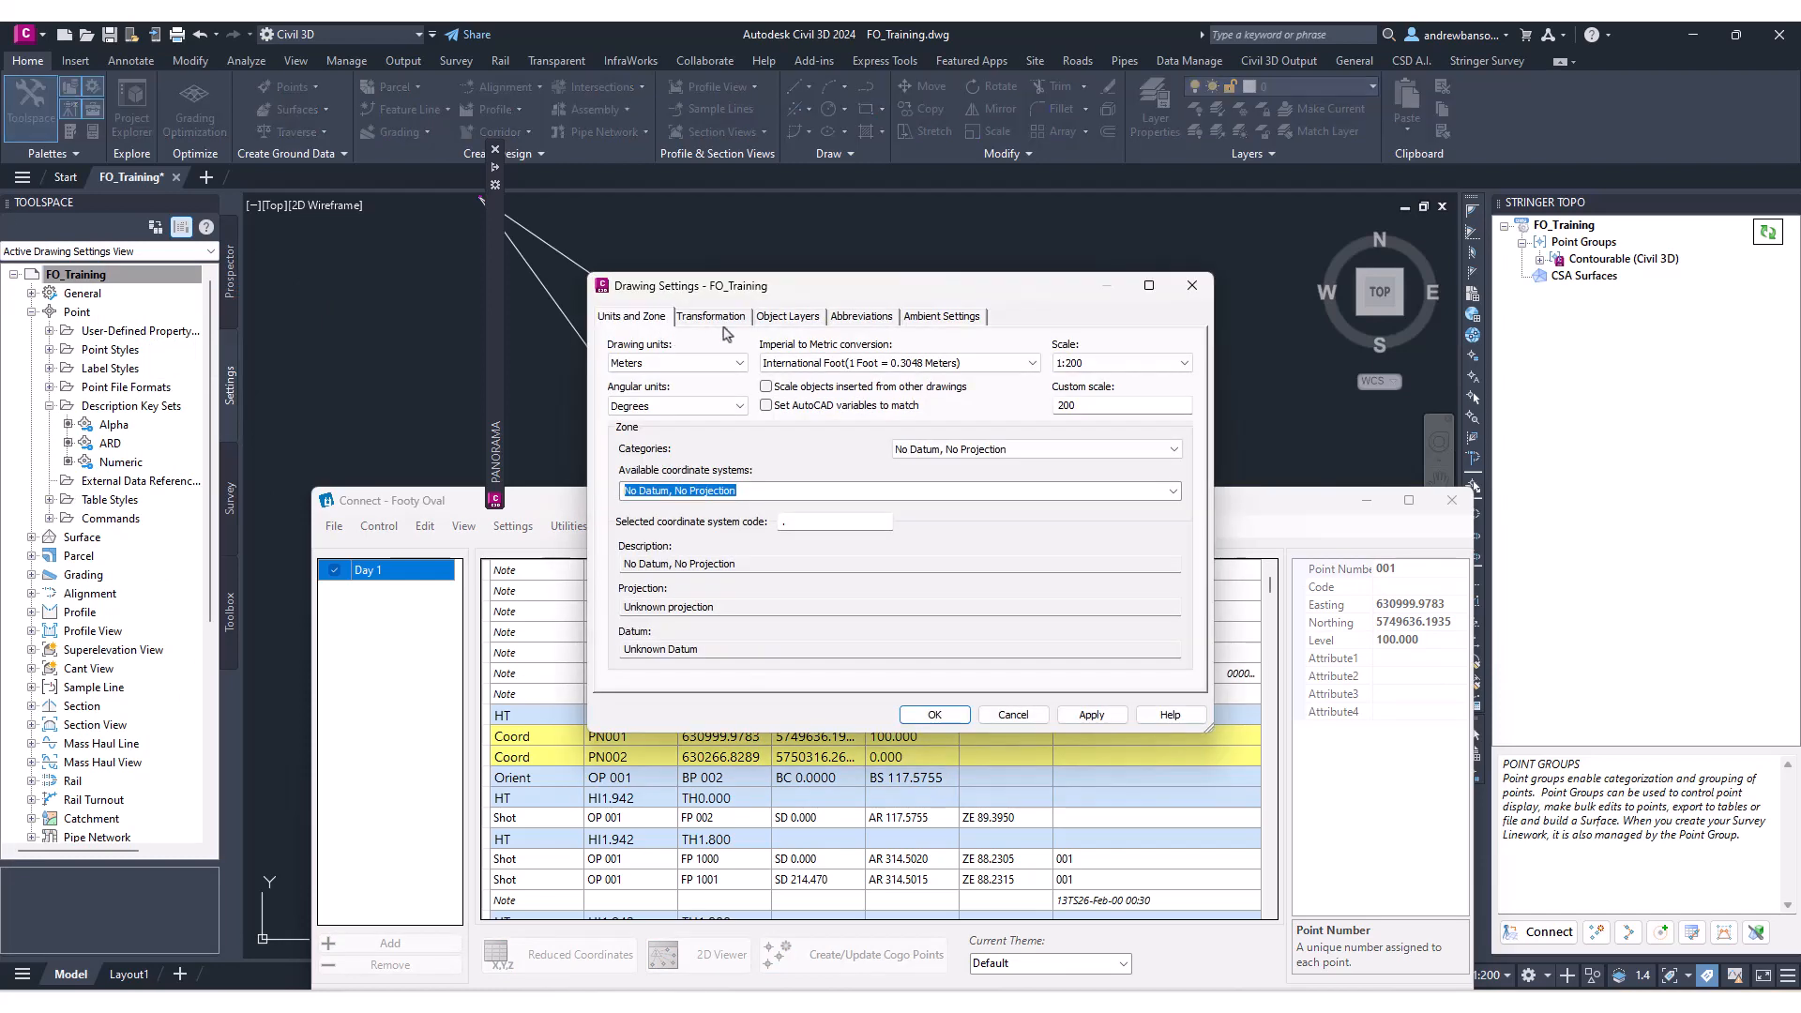
click(942, 316)
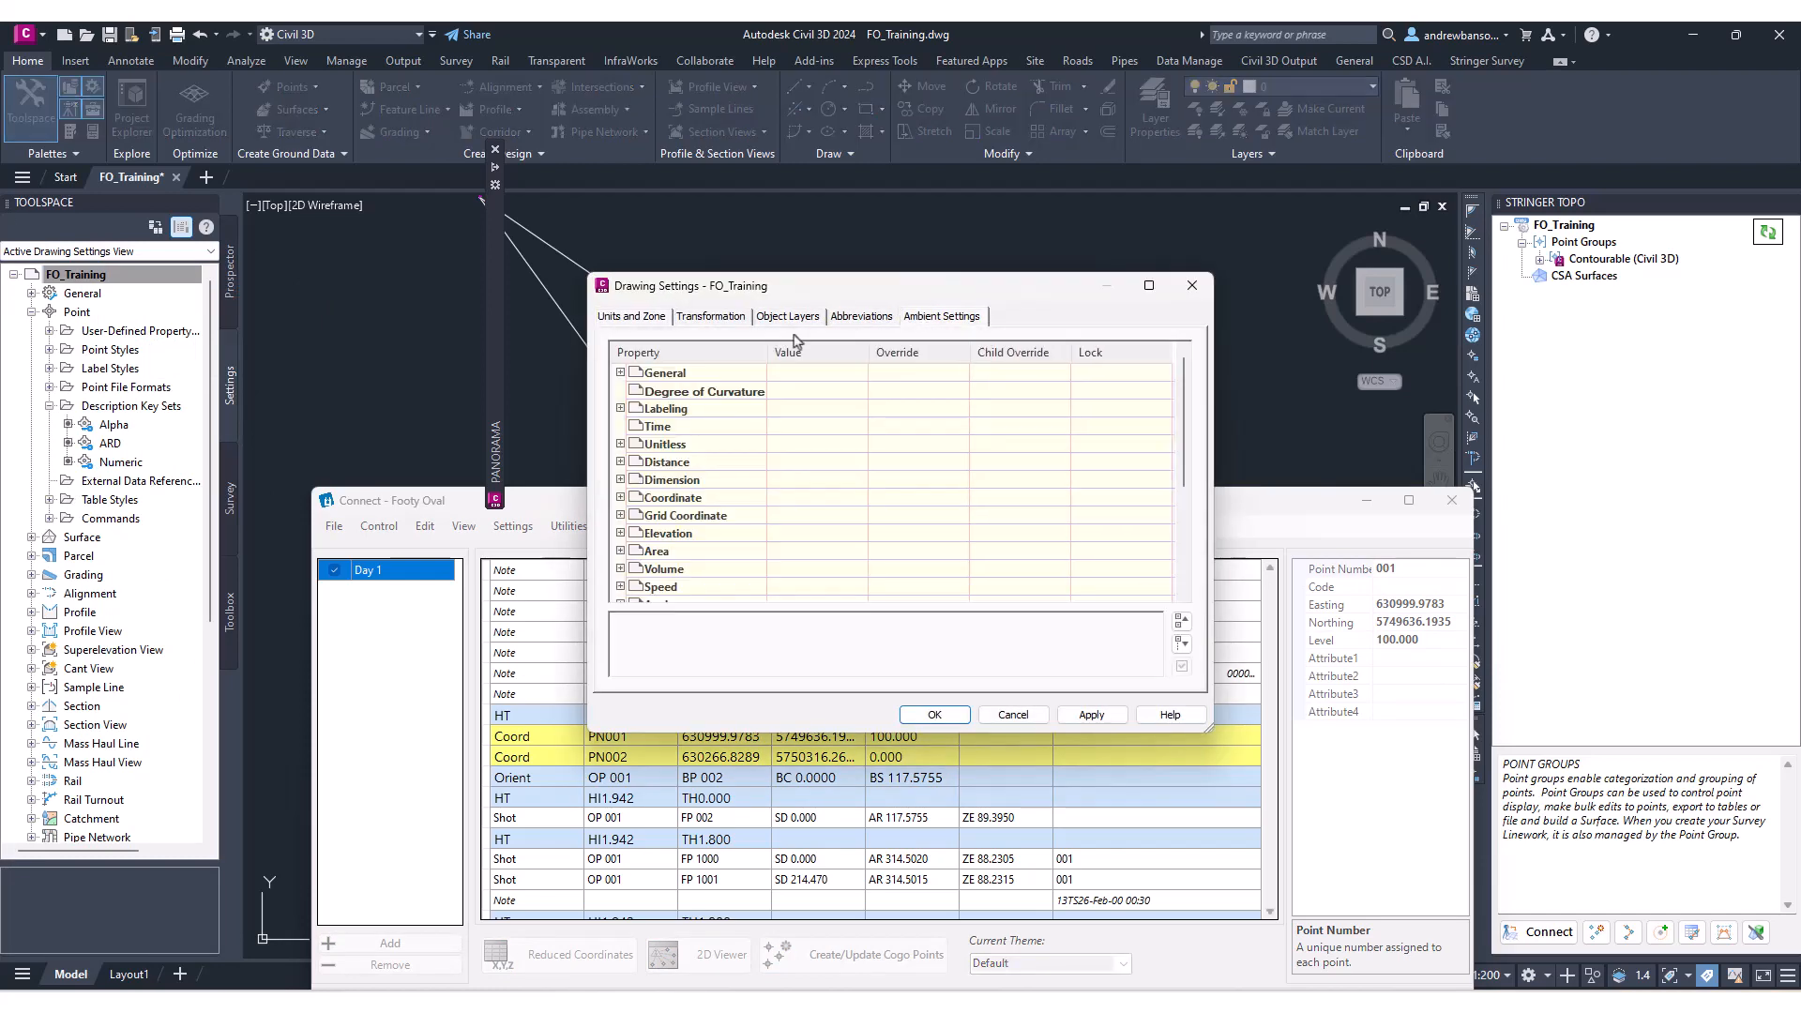
click(620, 373)
click(620, 372)
click(620, 372)
click(829, 447)
click(829, 448)
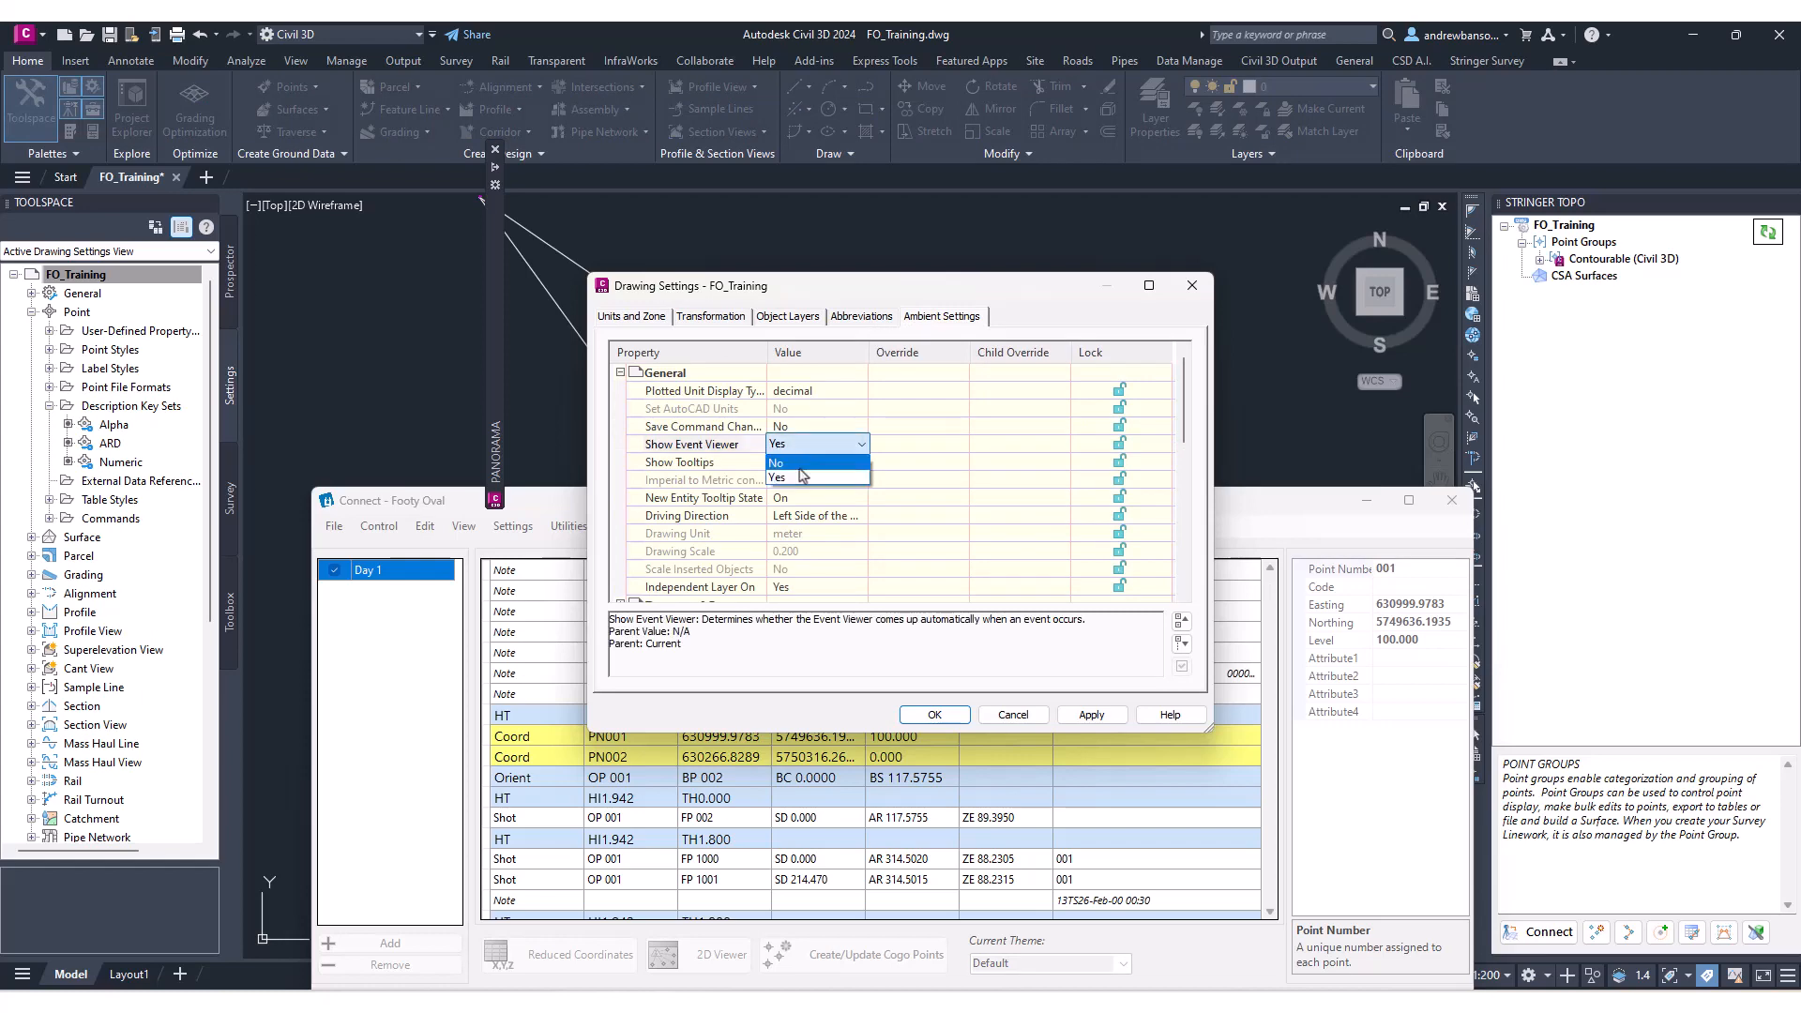
click(799, 479)
click(934, 715)
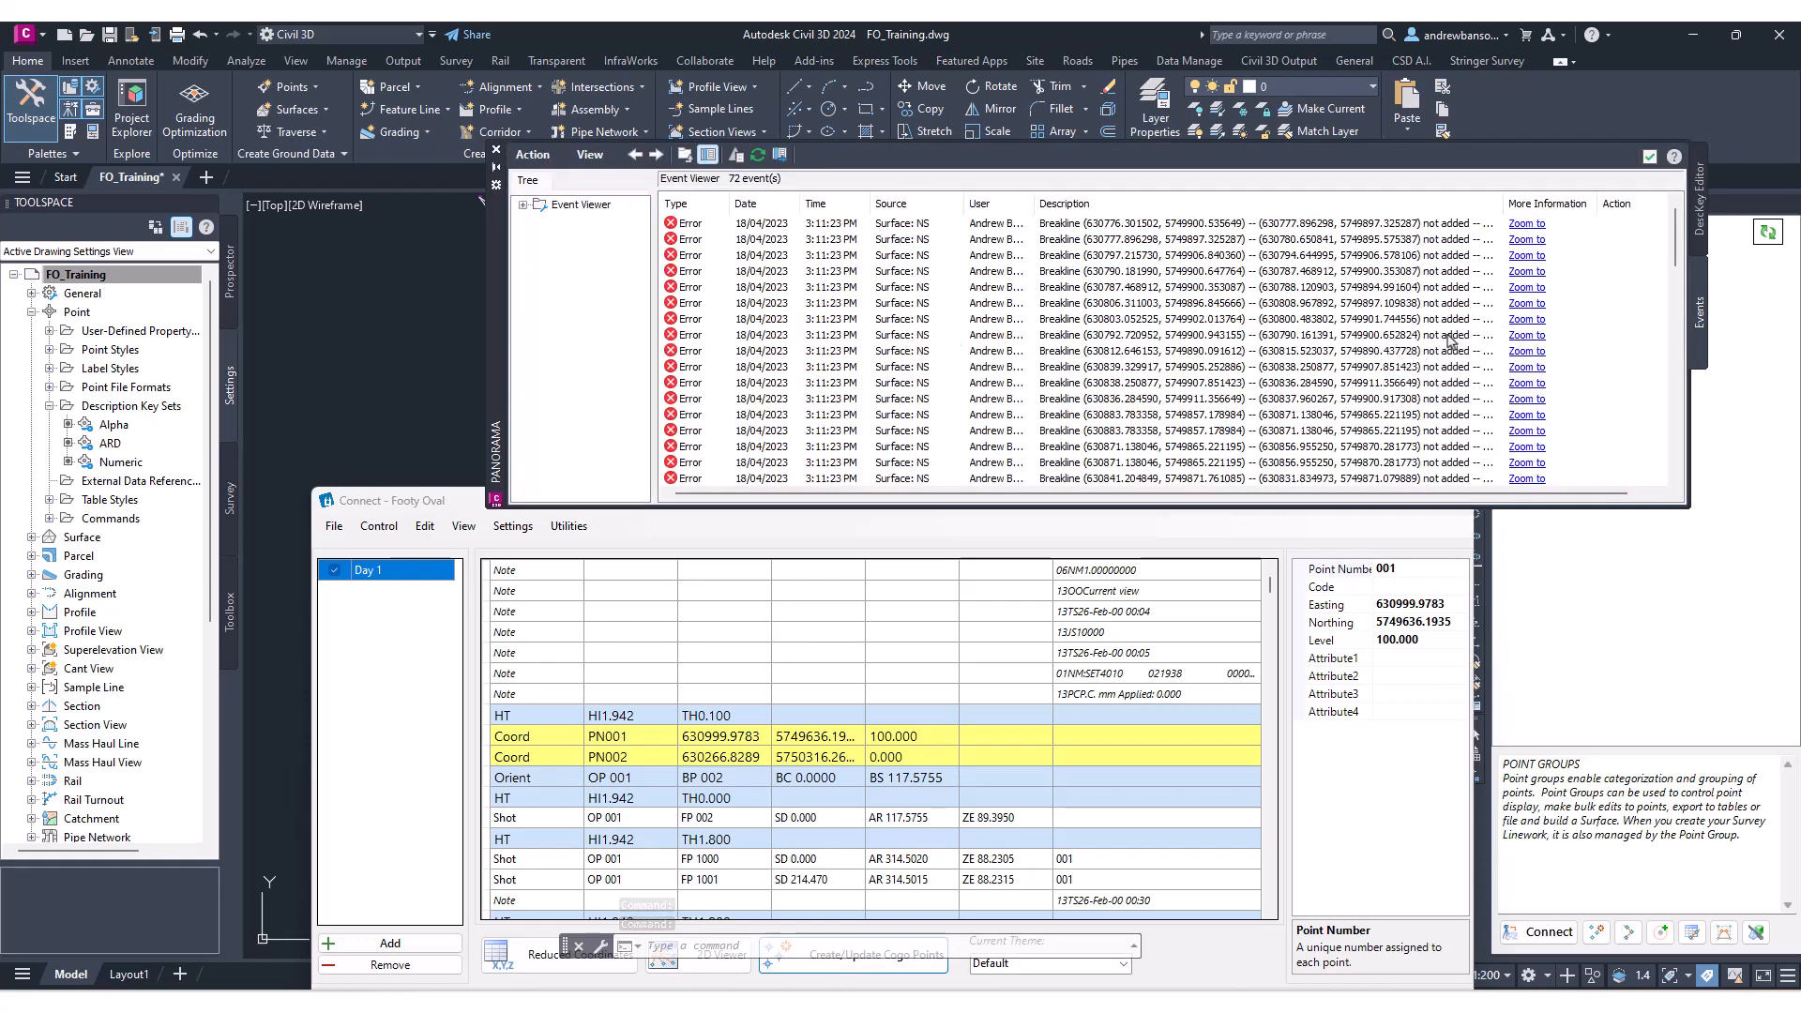
click(497, 150)
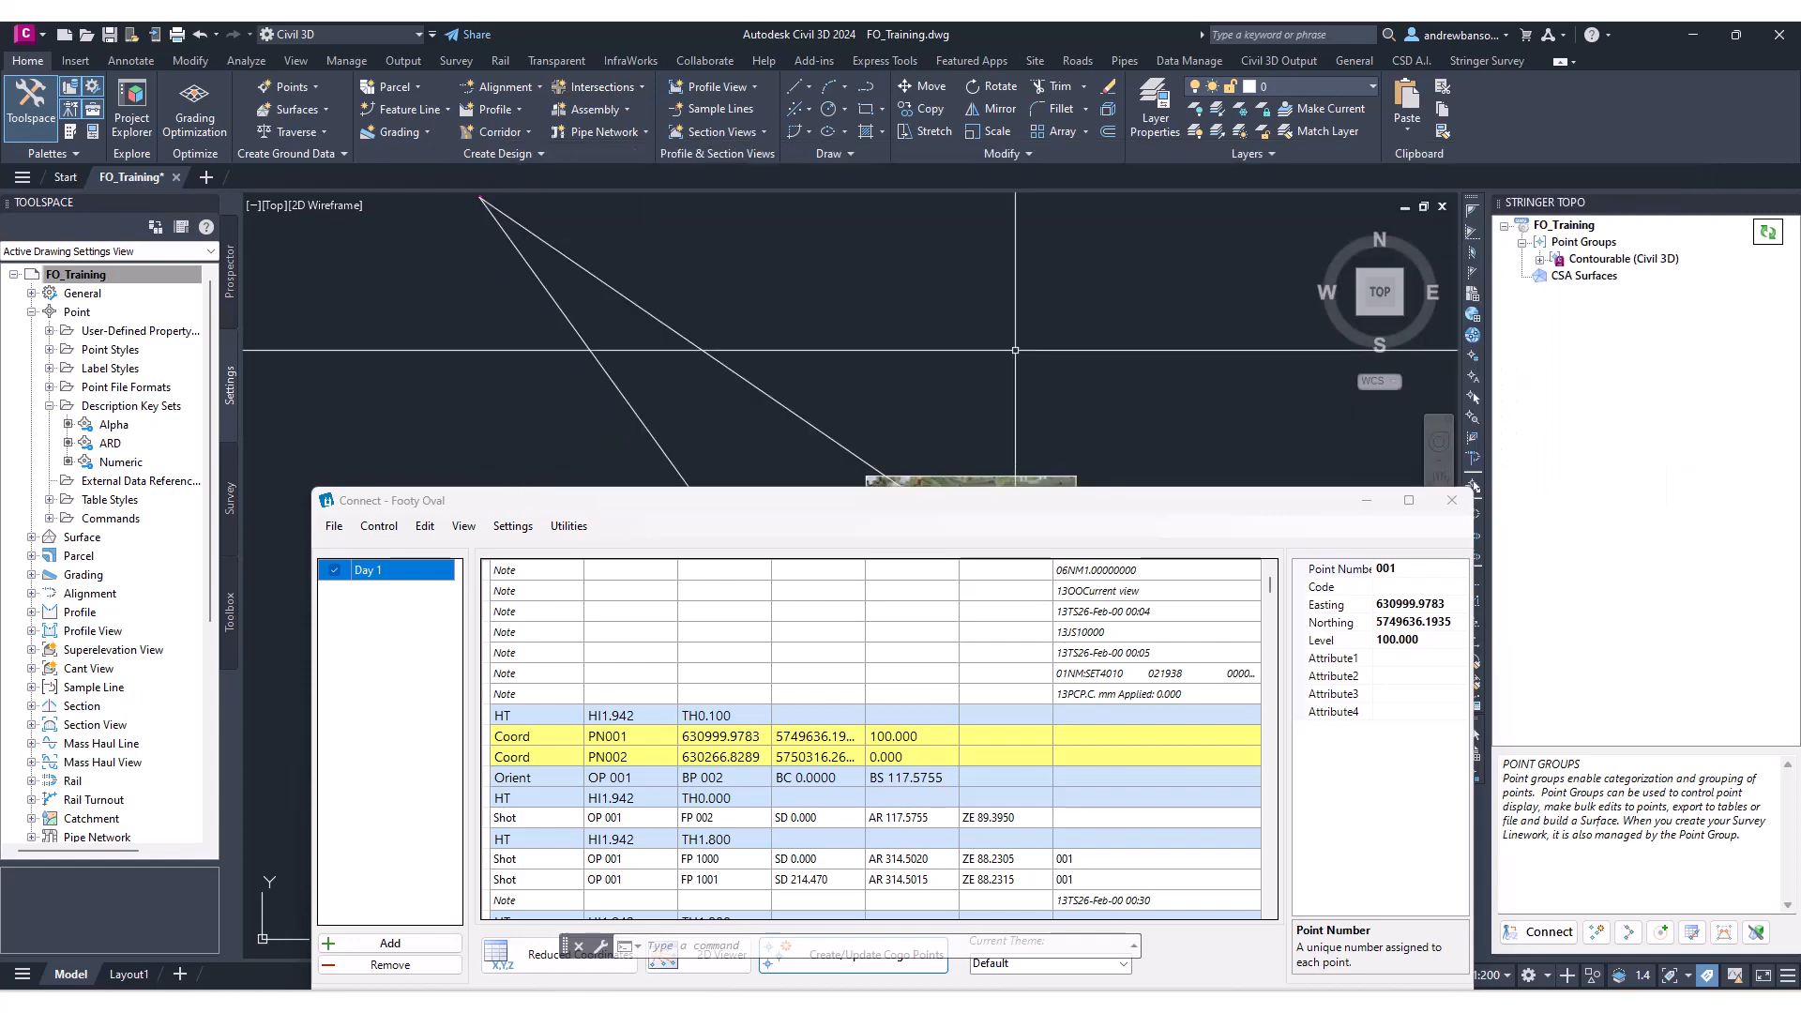
Examine the new survey strings and point labels around the oval in the drawing.
drag(856, 507, 338, 311)
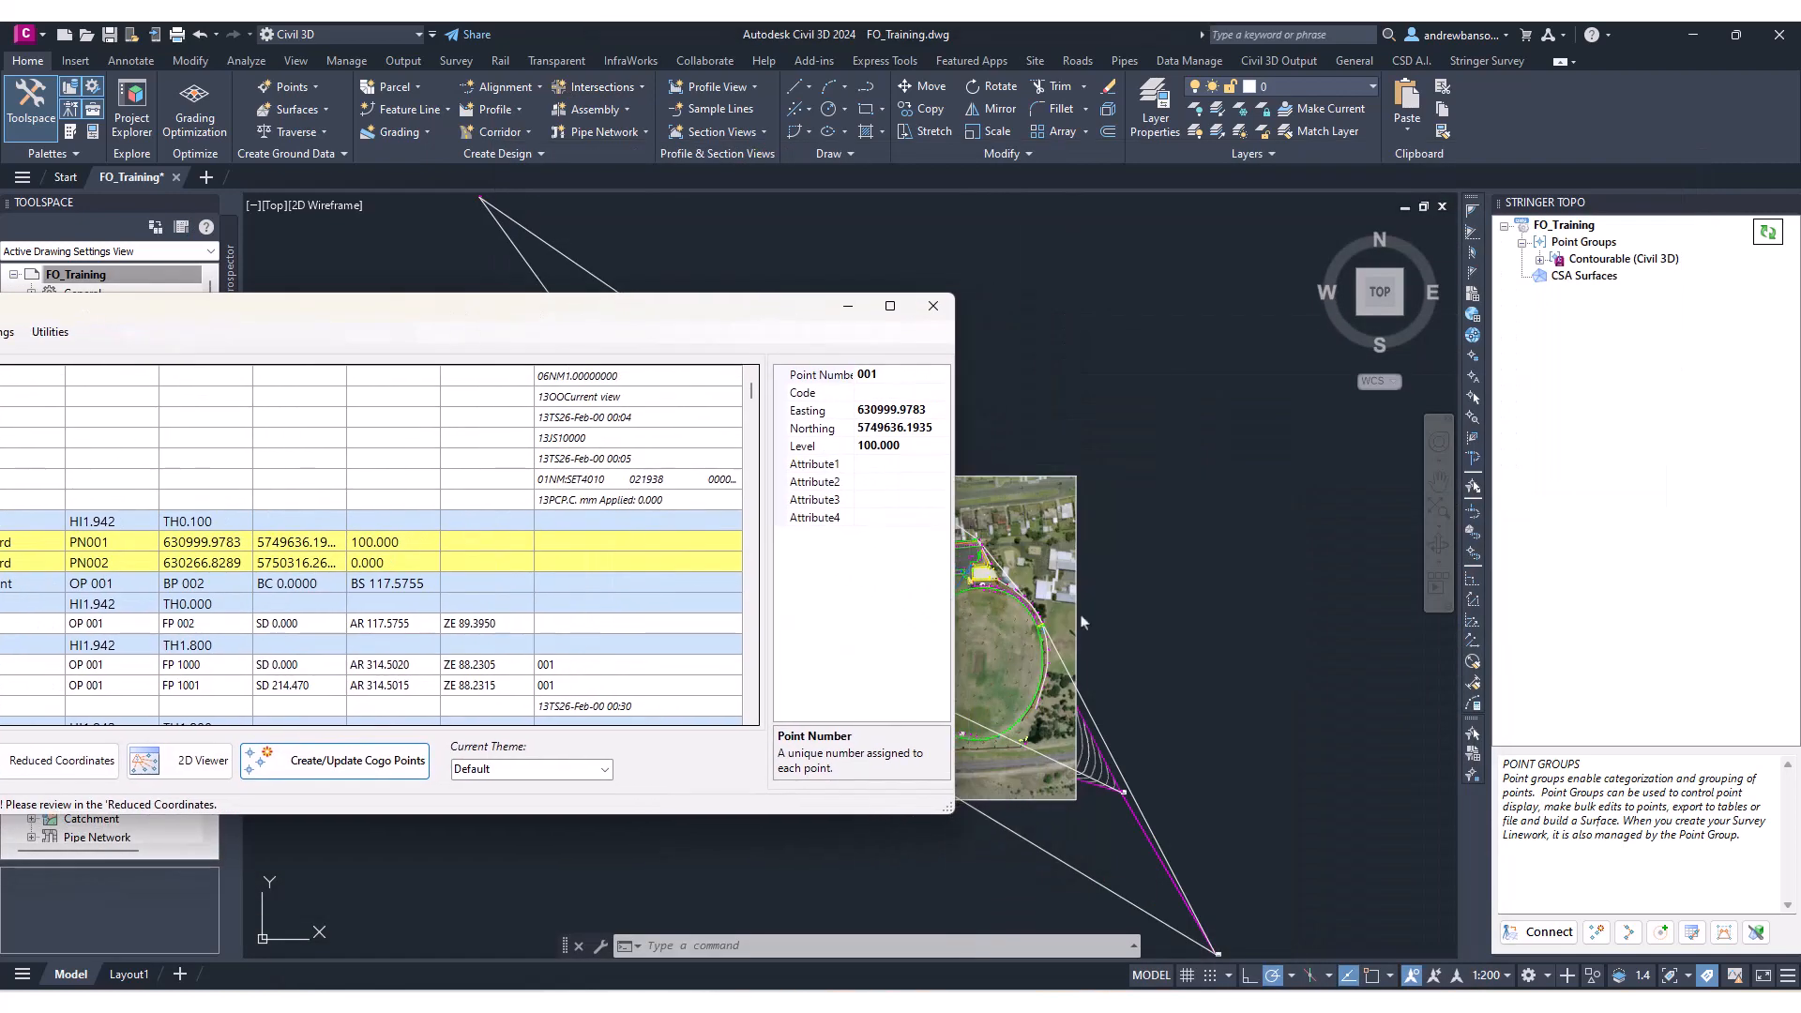
scroll(1171, 645, up, 6)
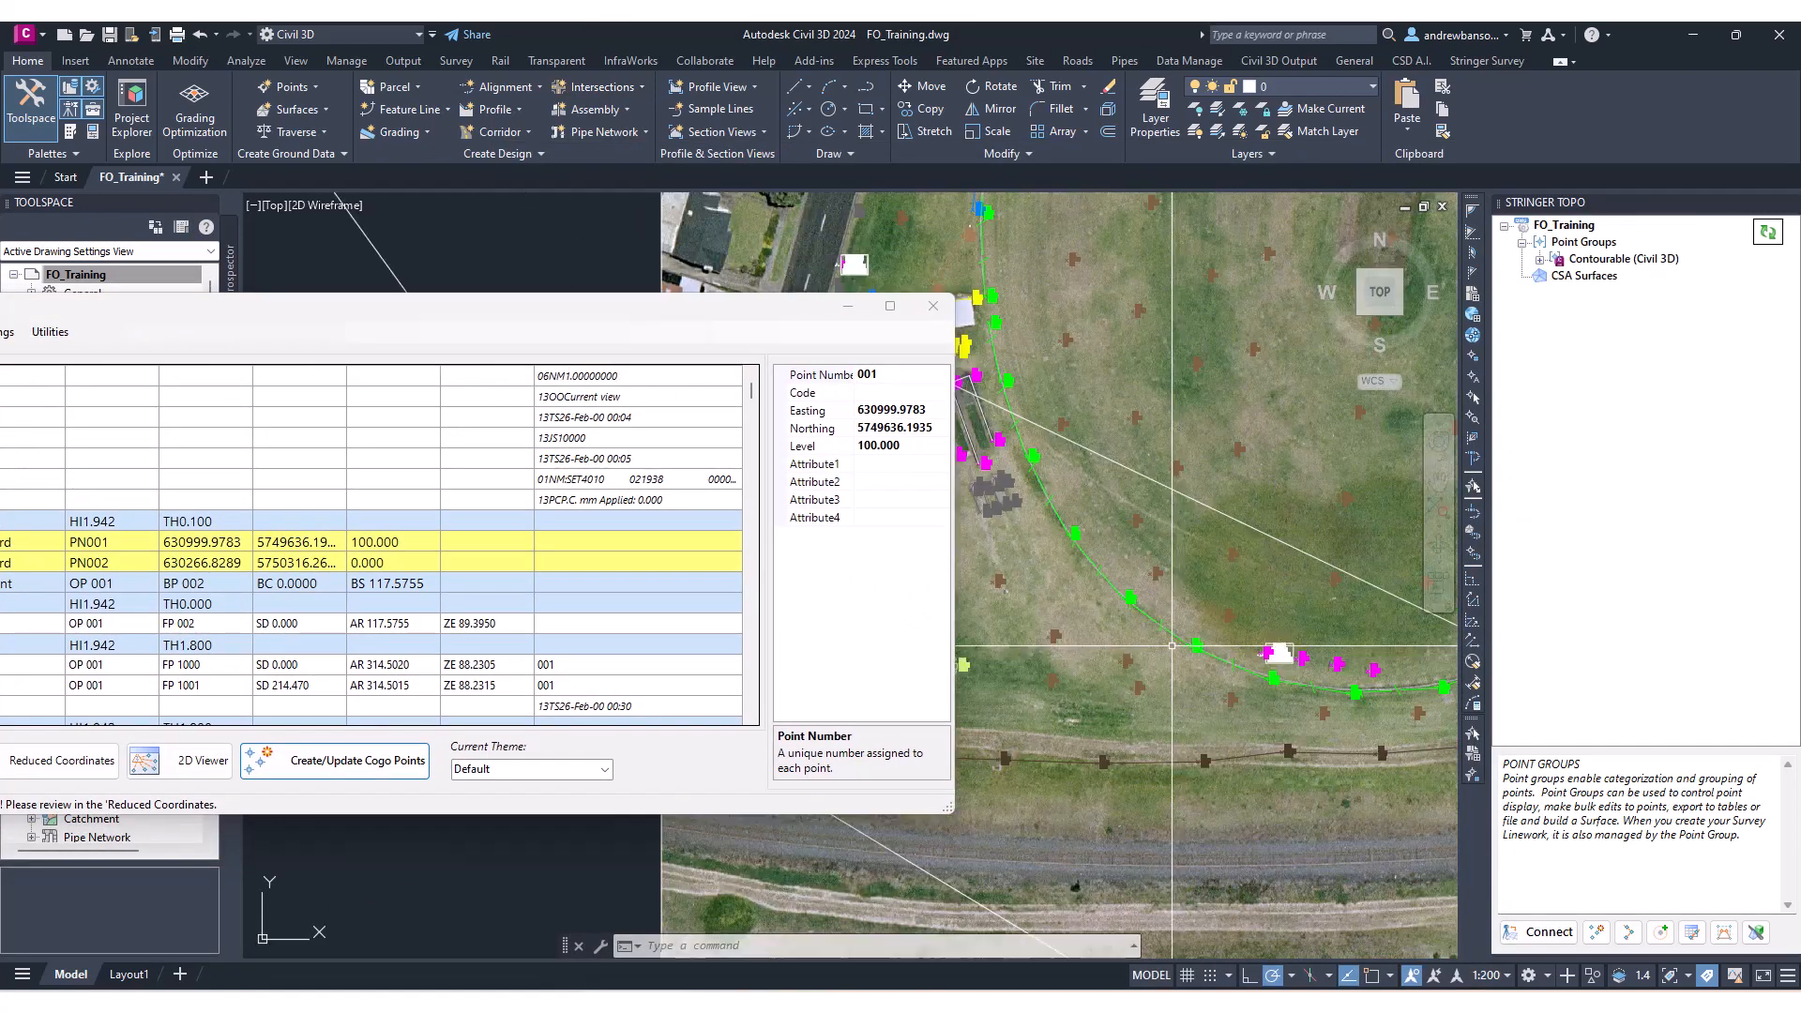
scroll(1172, 645, up, 4)
scroll(1146, 613, down, 10)
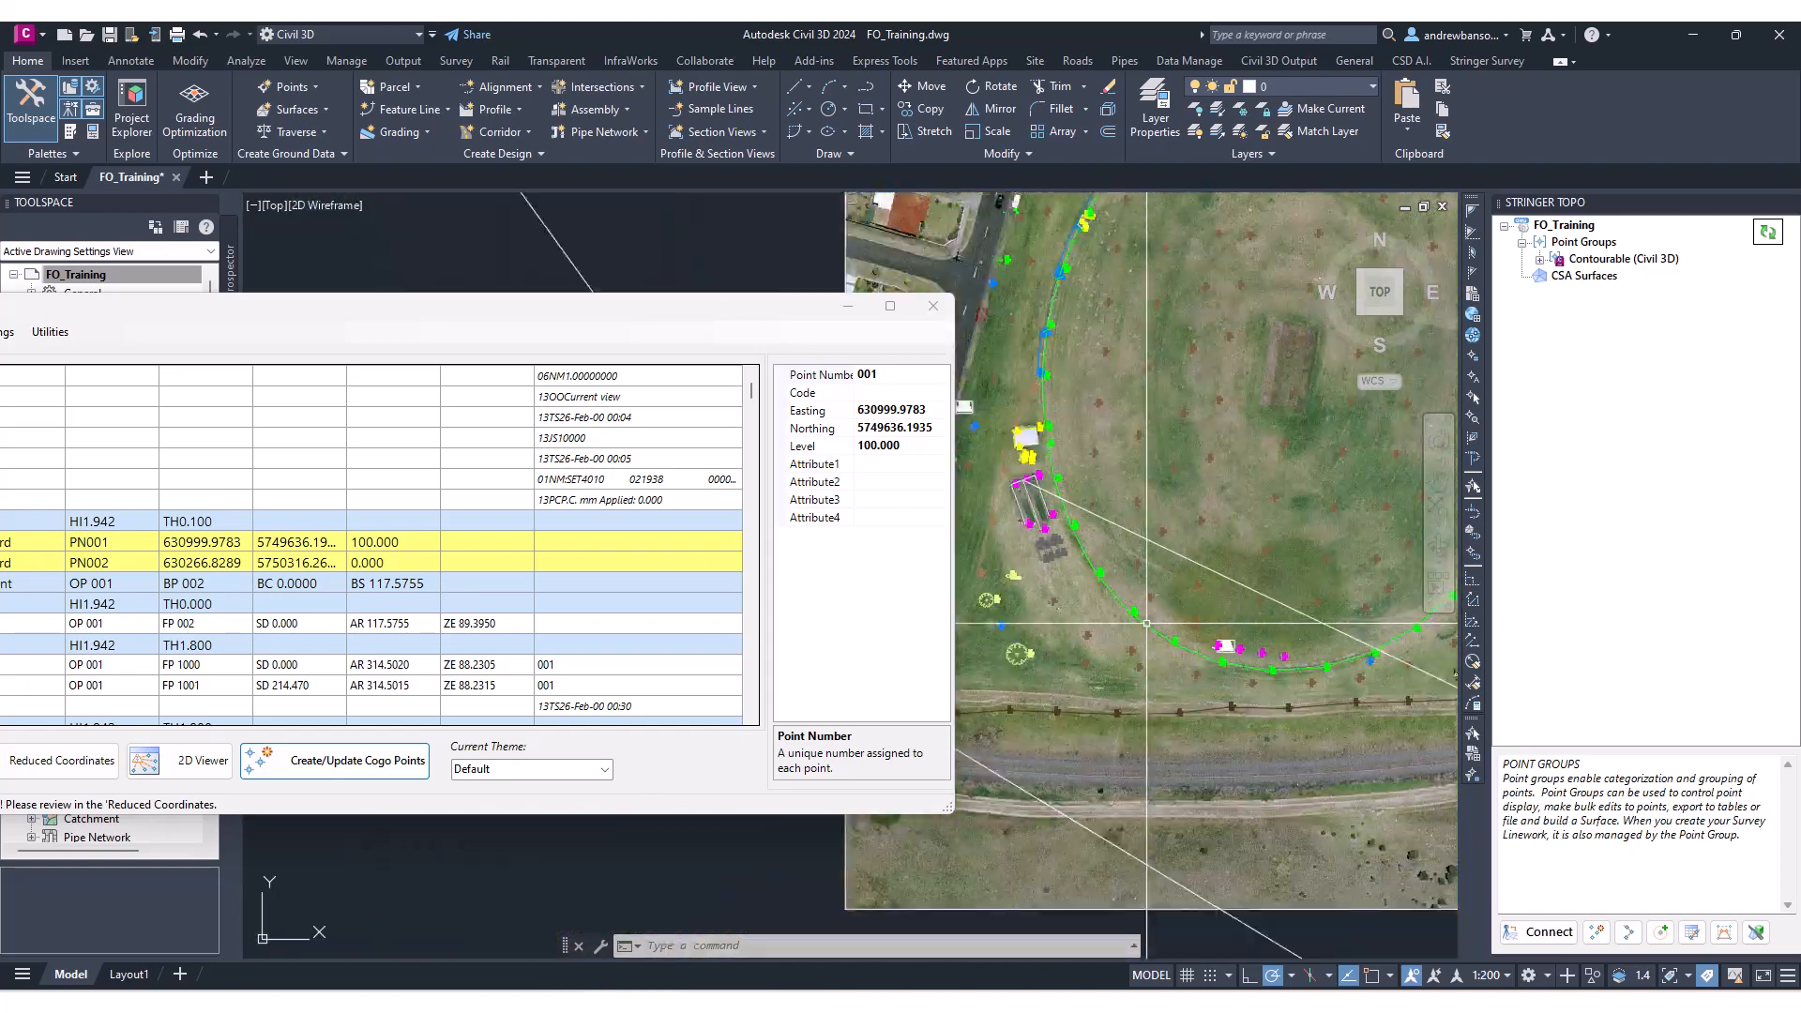
scroll(1214, 585, up, 8)
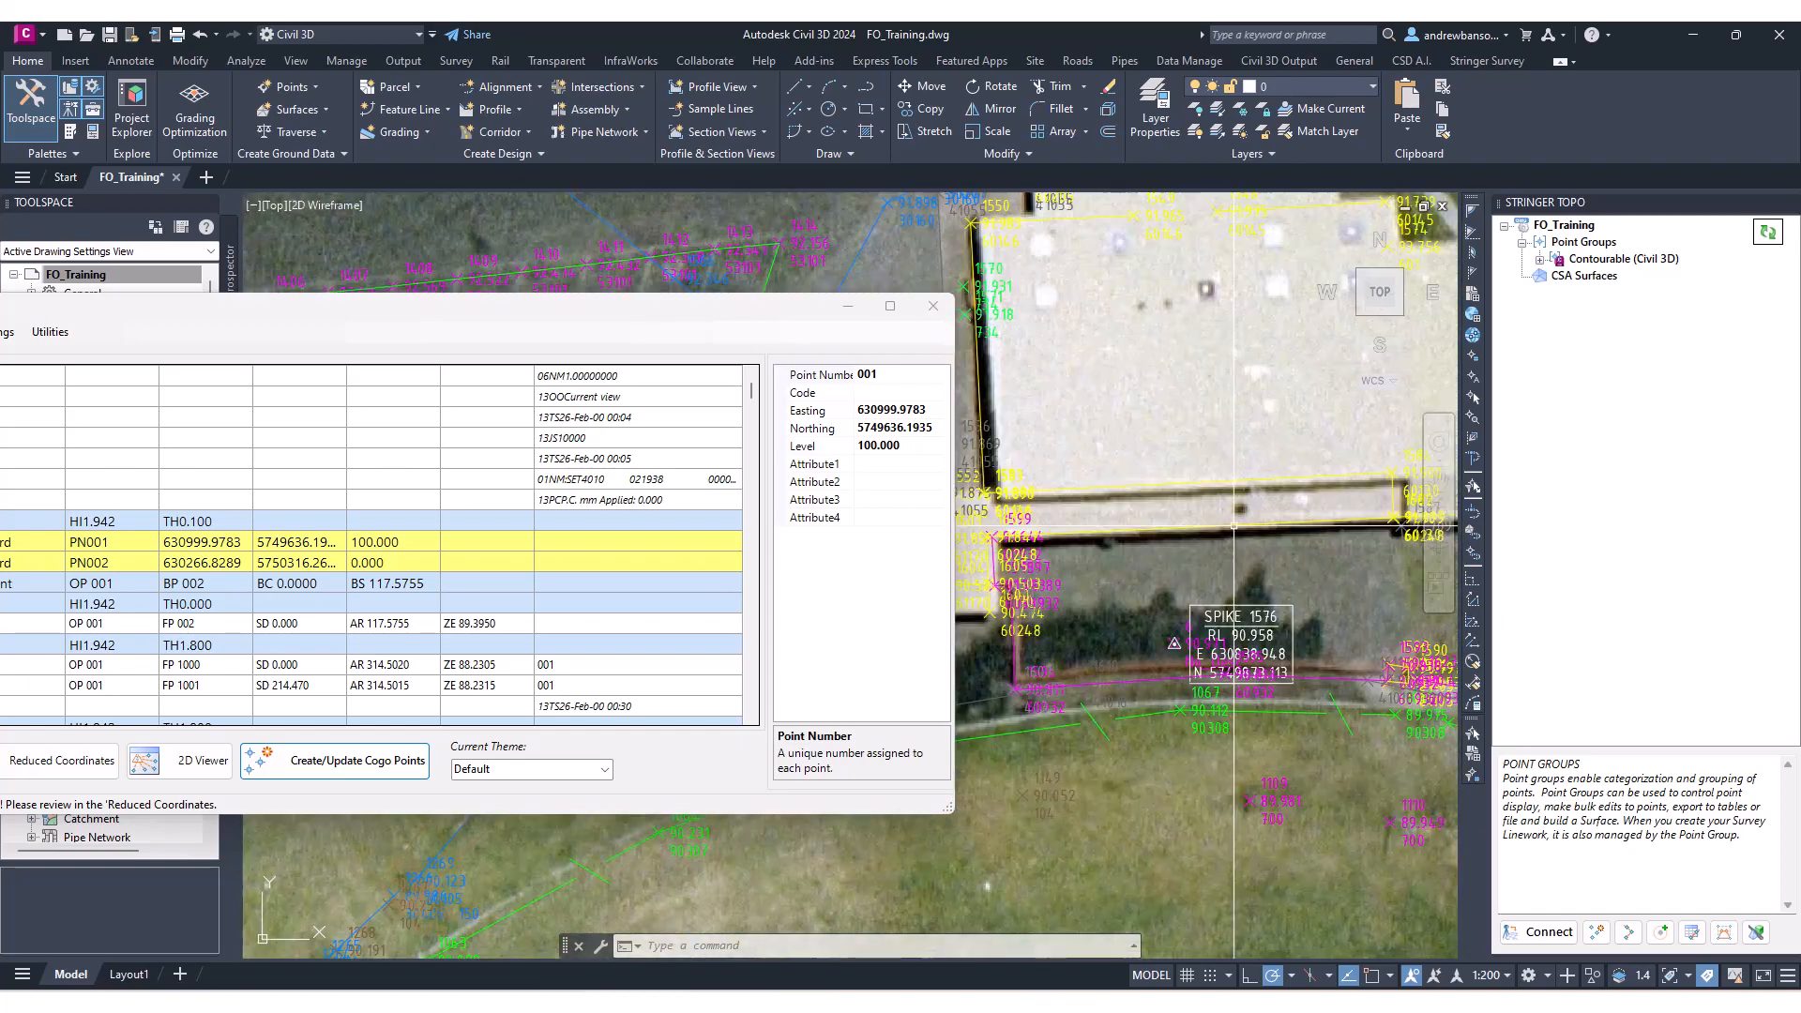
scroll(1173, 544, down, 3)
scroll(1109, 507, up, 7)
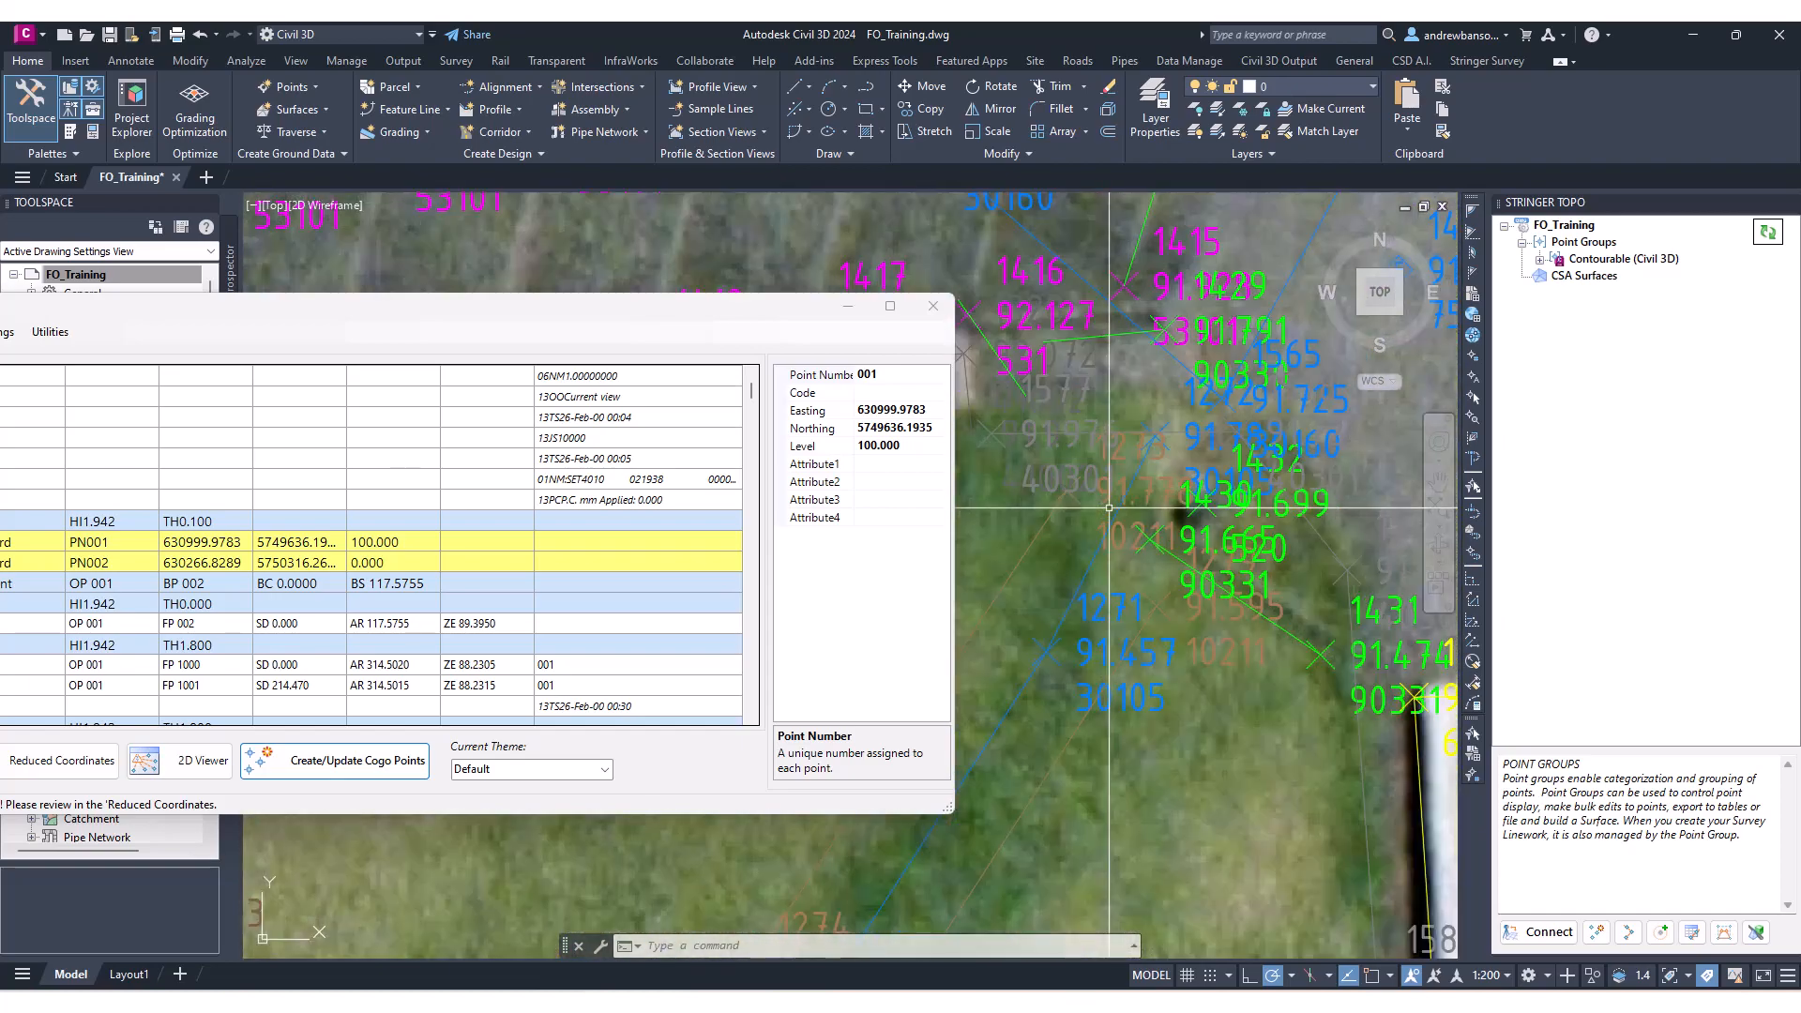
scroll(1078, 619, down, 10)
middle_drag(1062, 650, 1209, 337)
scroll(1065, 712, up, 6)
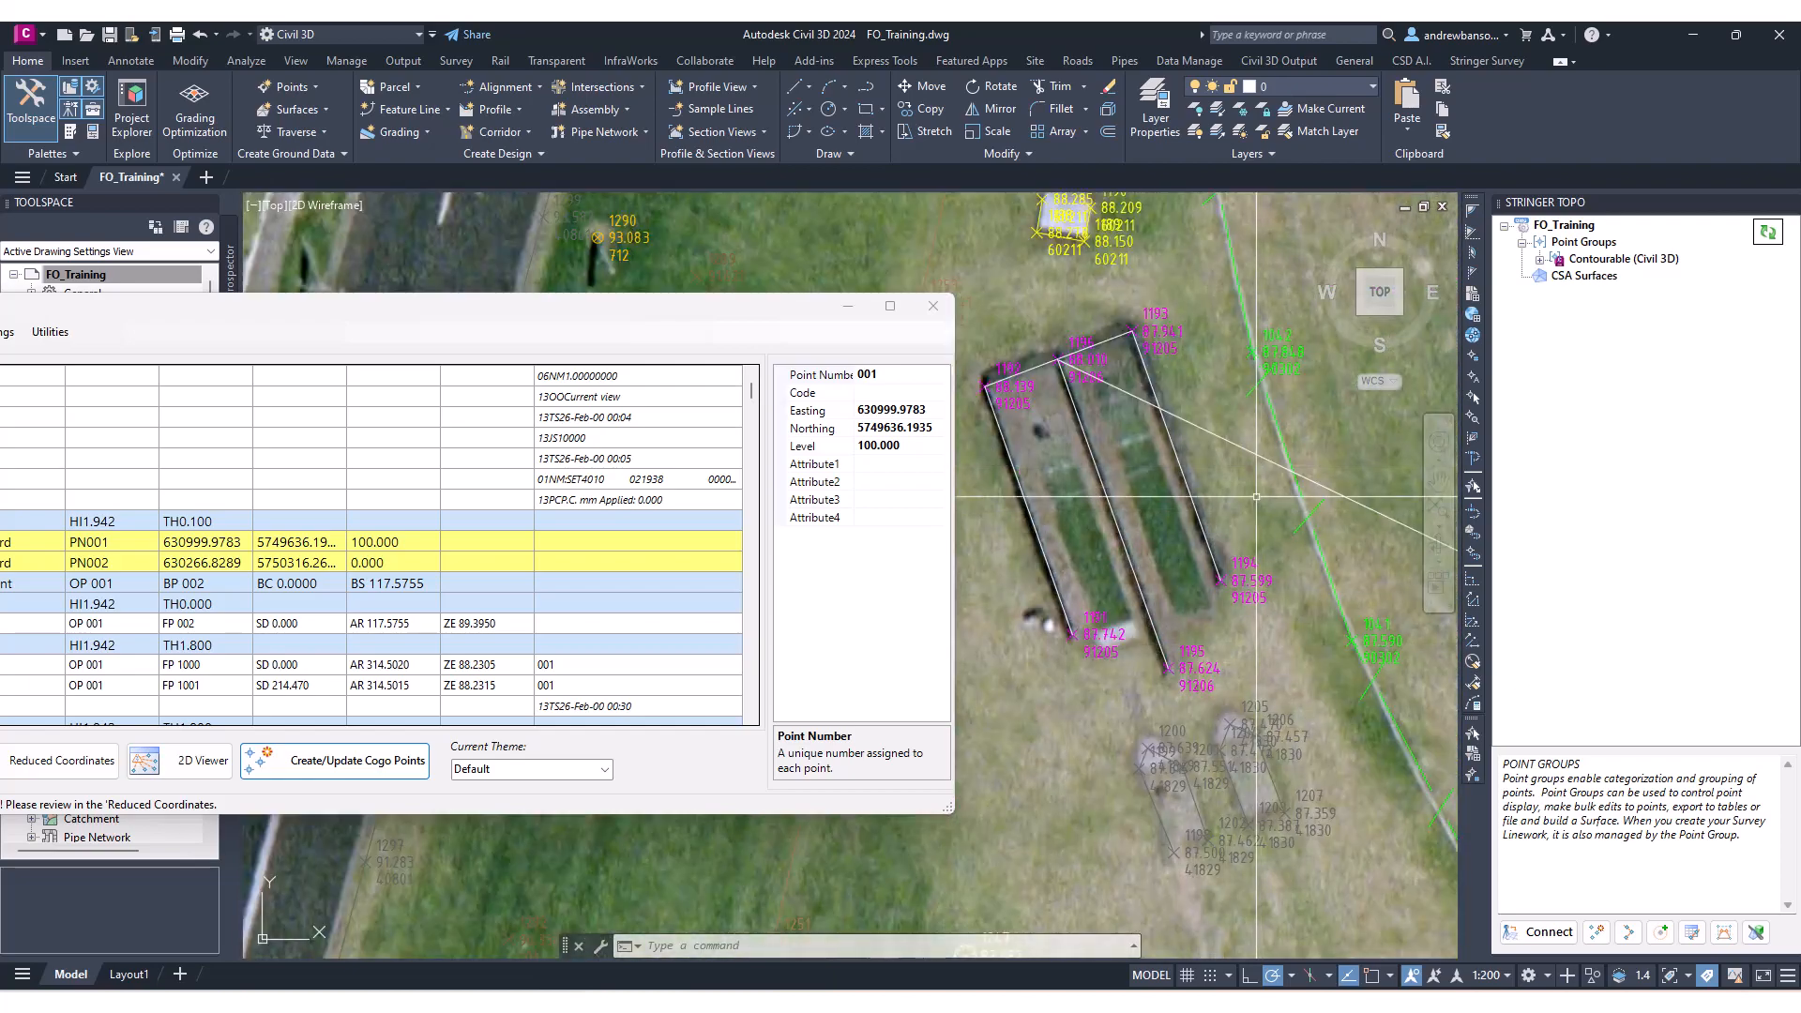
drag(692, 309, 1230, 347)
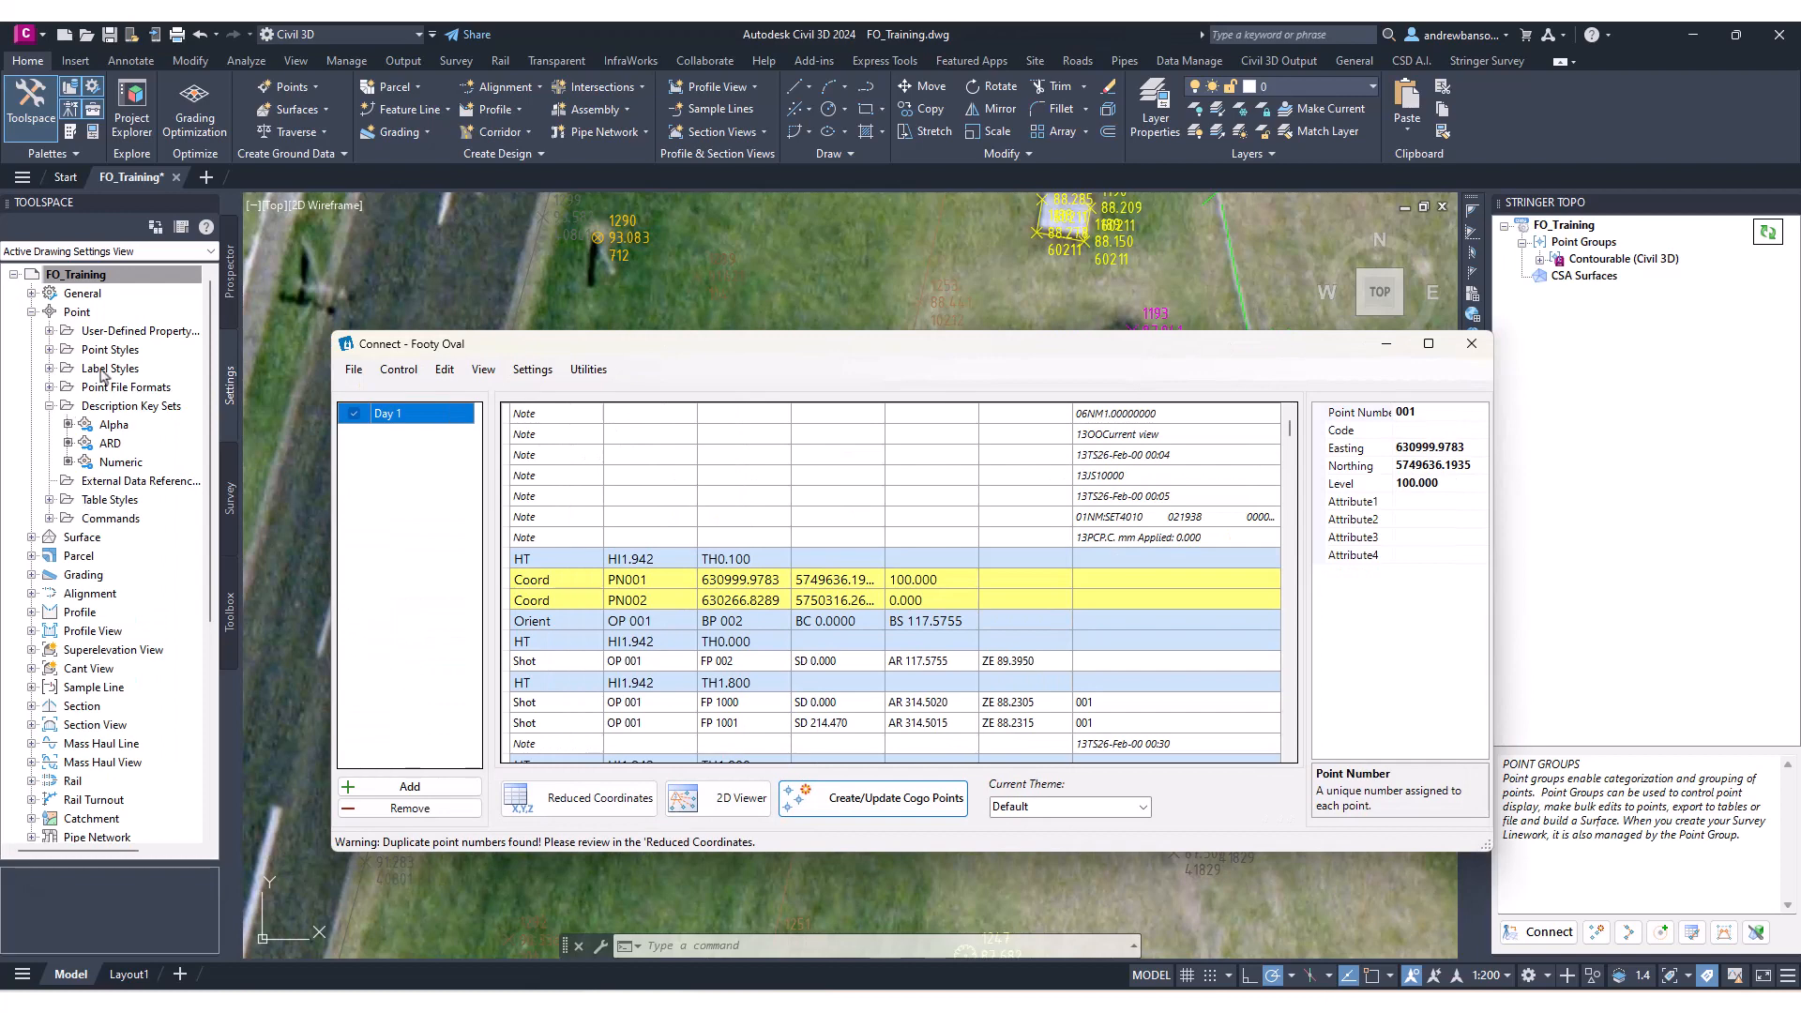
Inspect the breaklines added to the NS surface definition in the Prospector.
click(230, 279)
scroll(116, 555, down, 1)
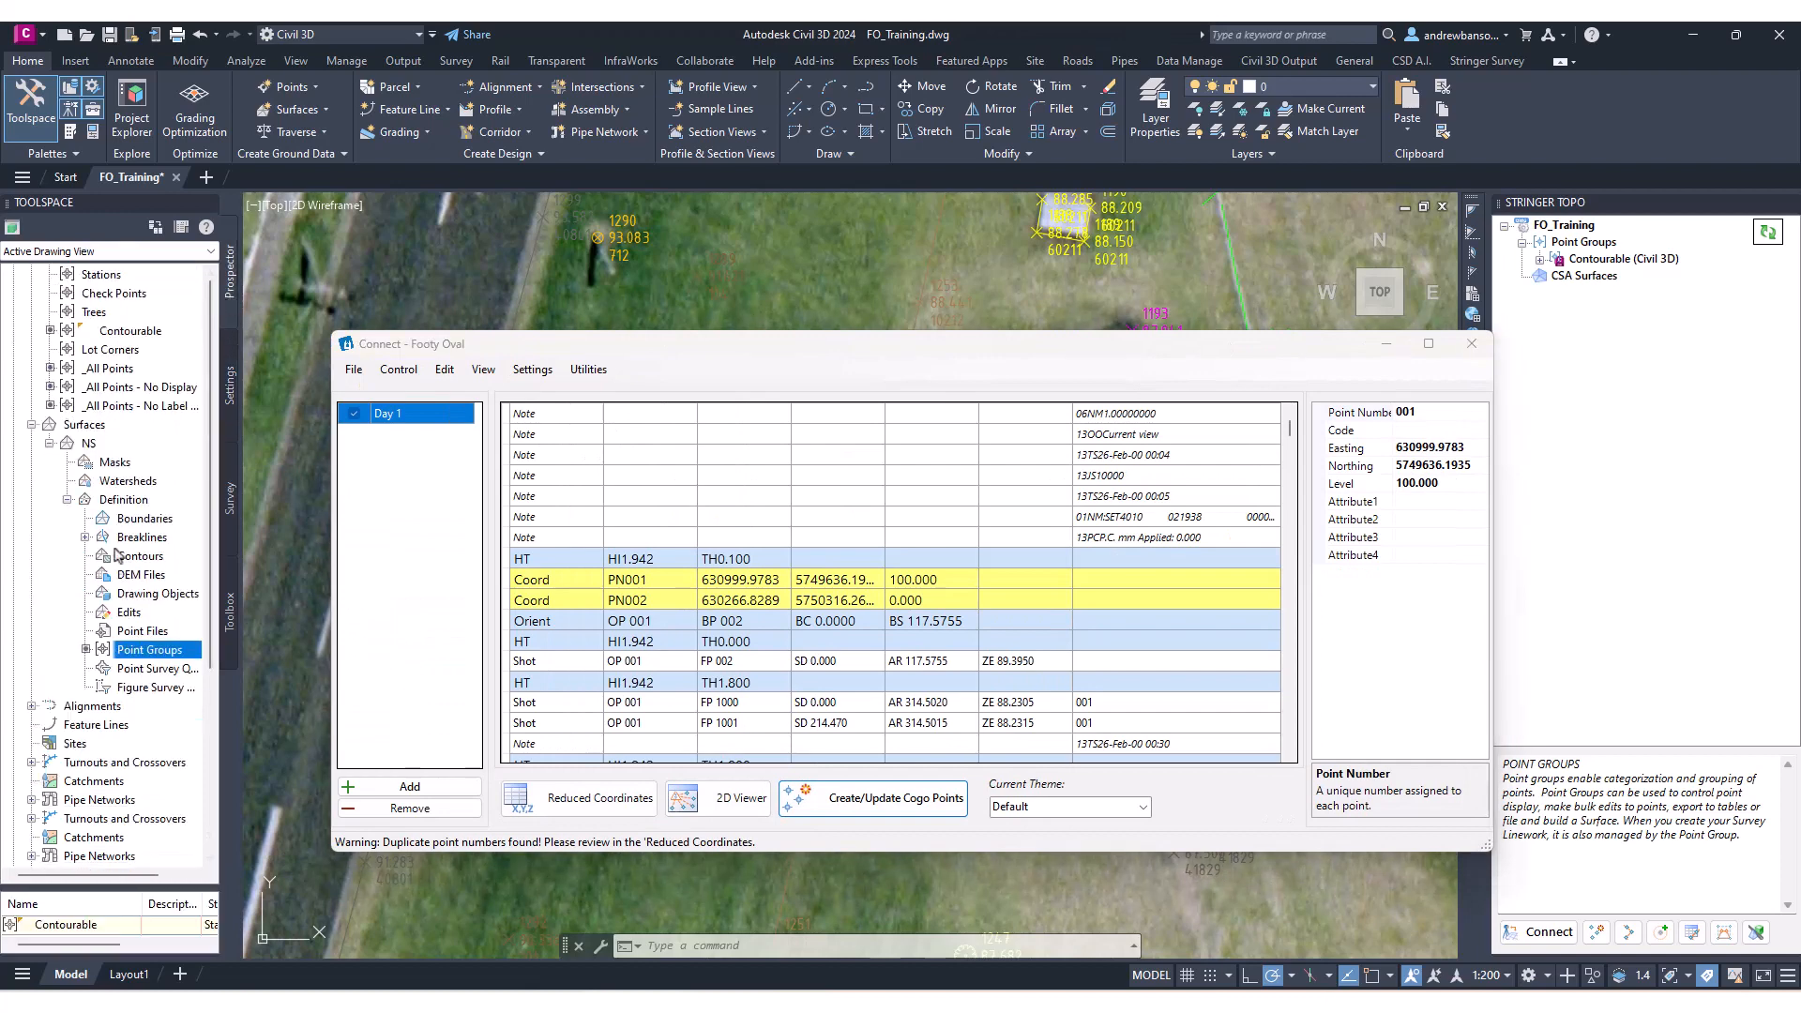
click(84, 539)
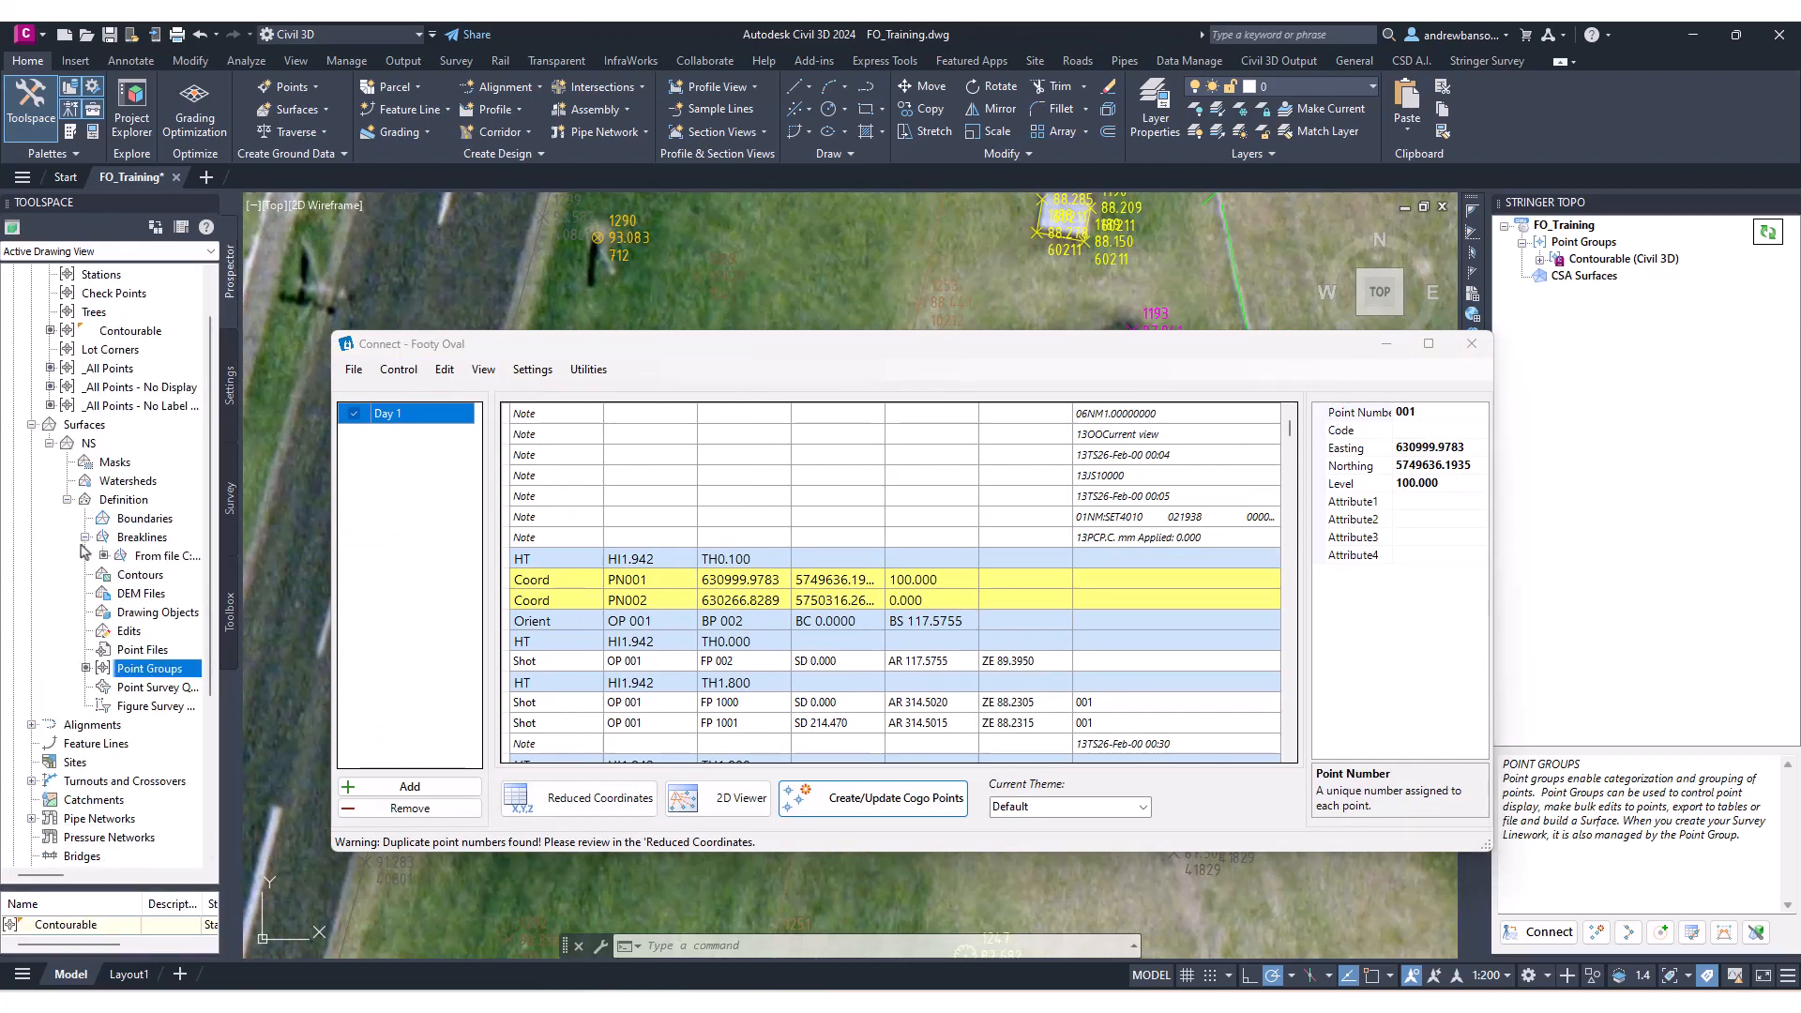
click(151, 558)
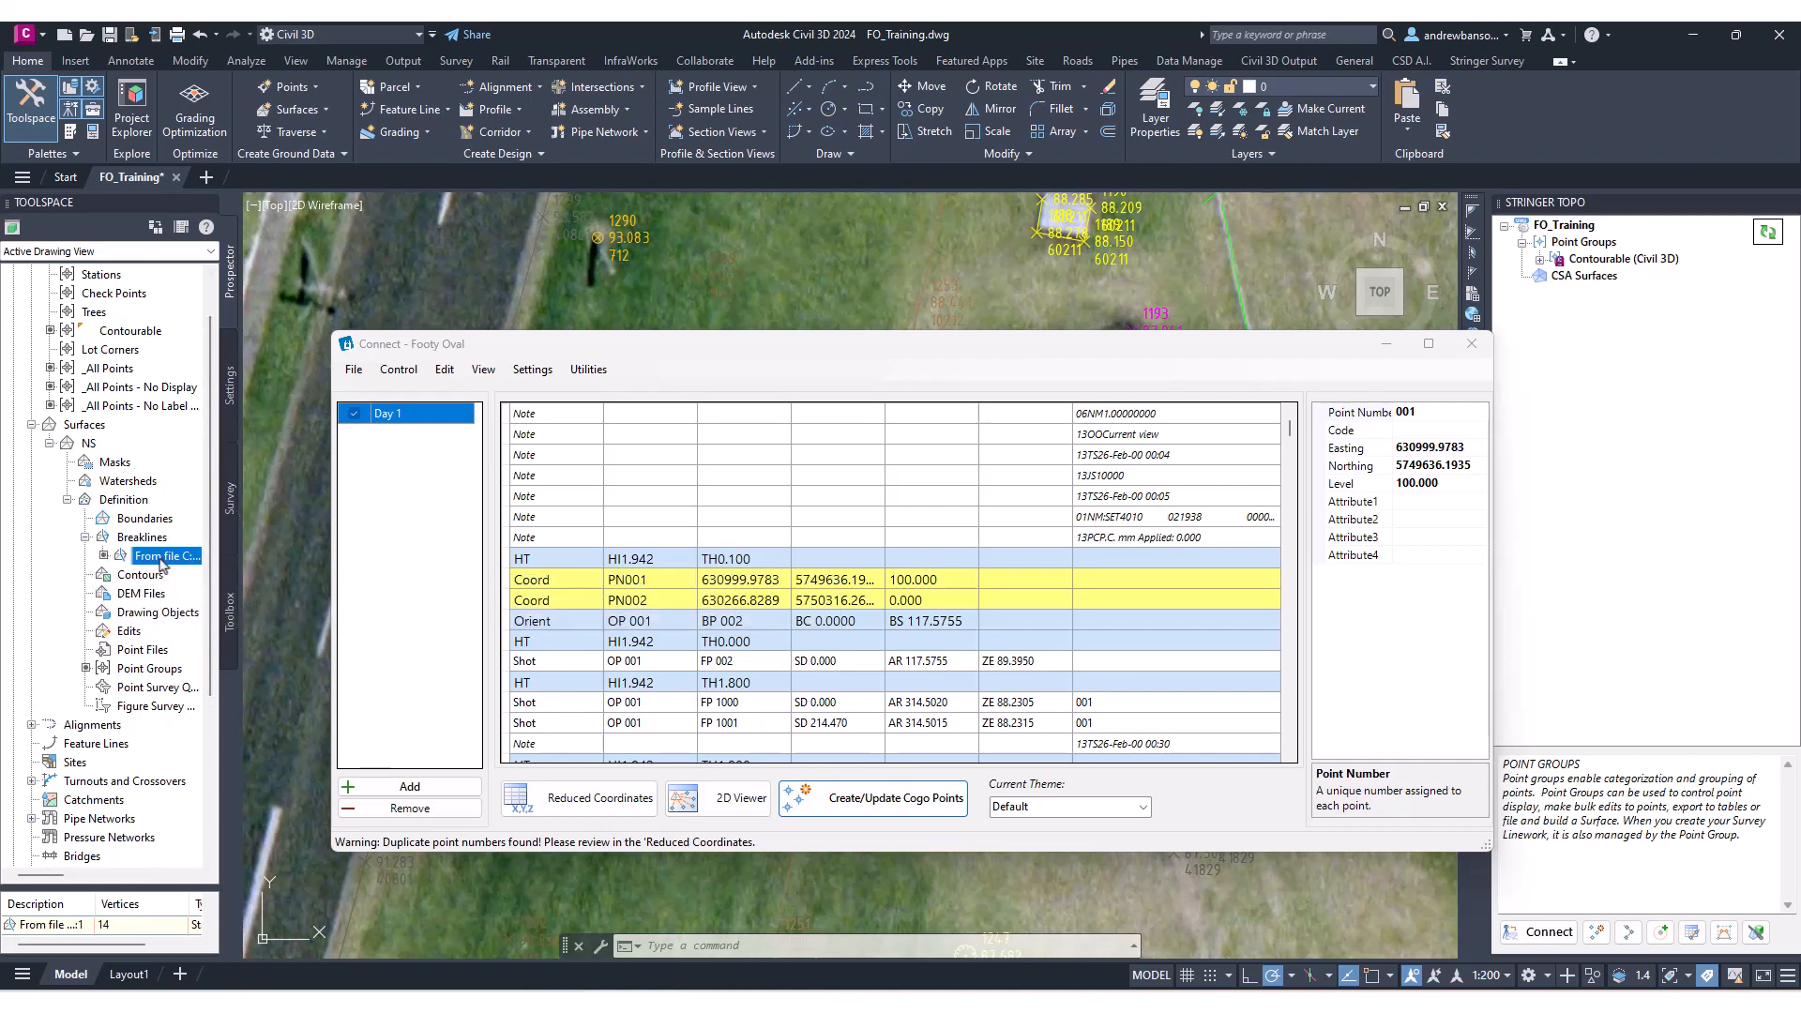
Open the Civil 3D Point Group Link manager for the Stringer Topo point groups.
mouse_move(1141, 358)
mouse_down()
mouse_move(975, 361)
mouse_move(582, 446)
mouse_move(657, 451)
mouse_up()
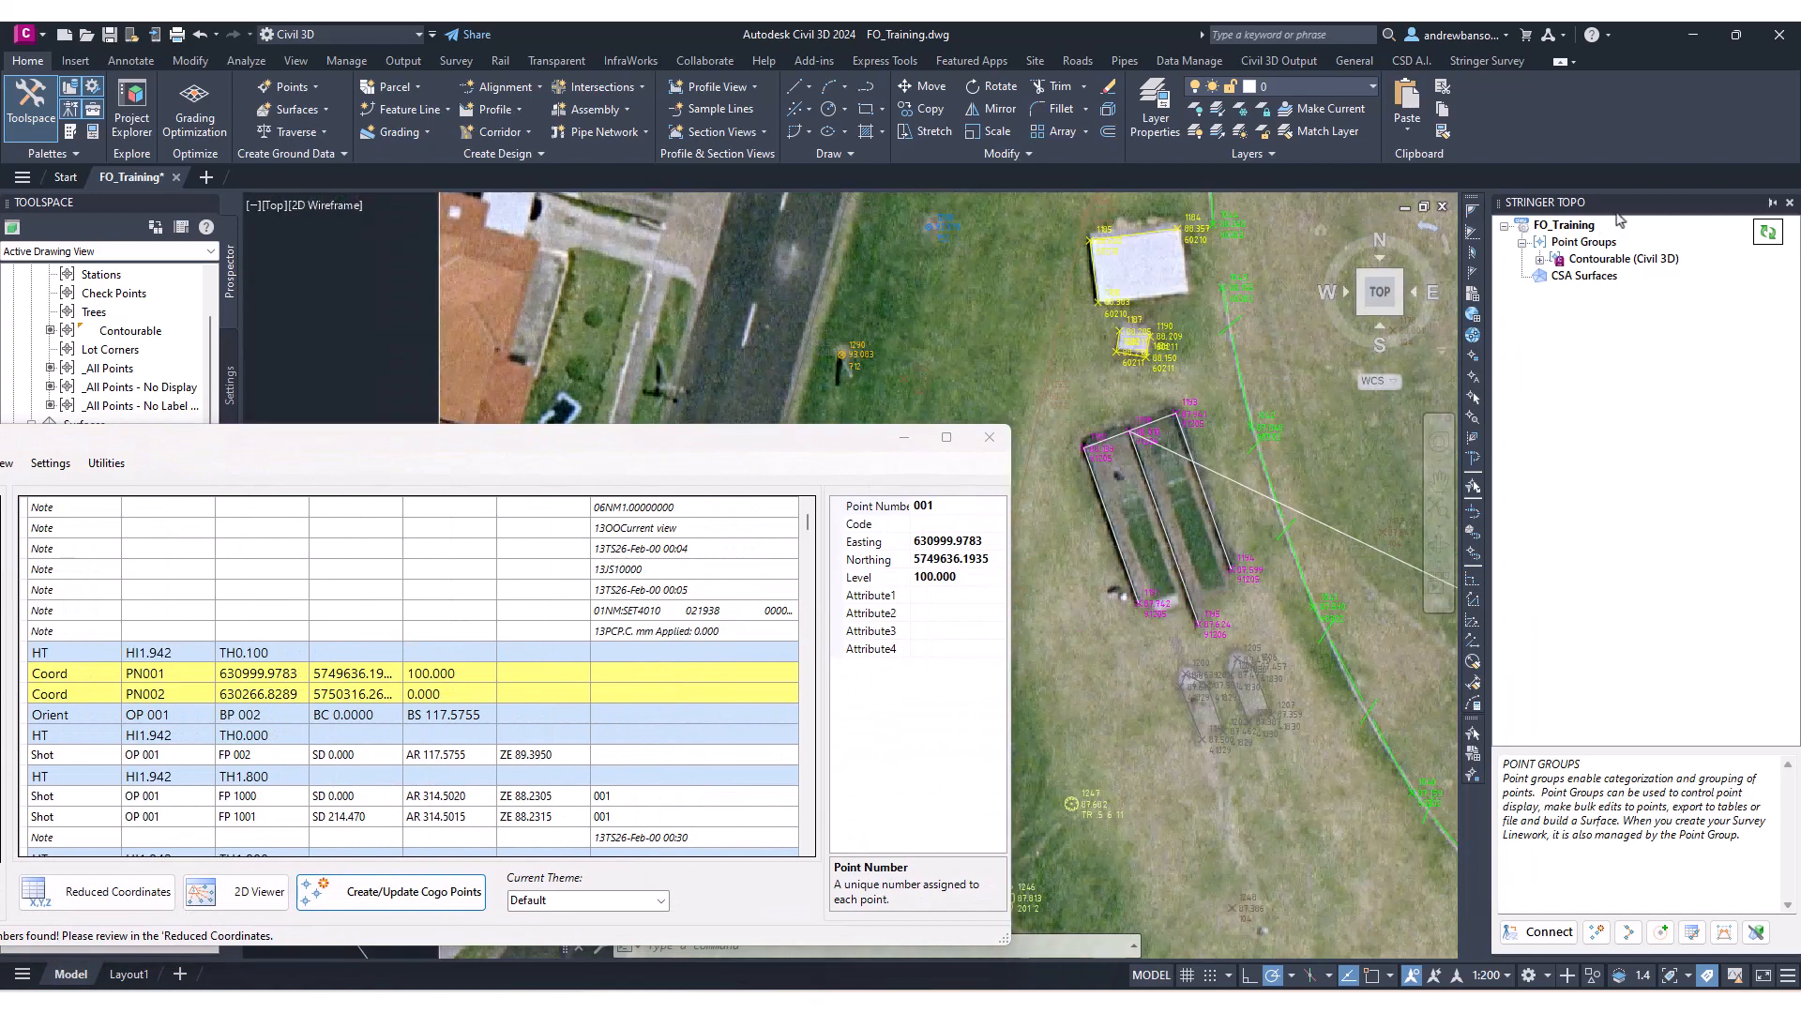
click(1614, 266)
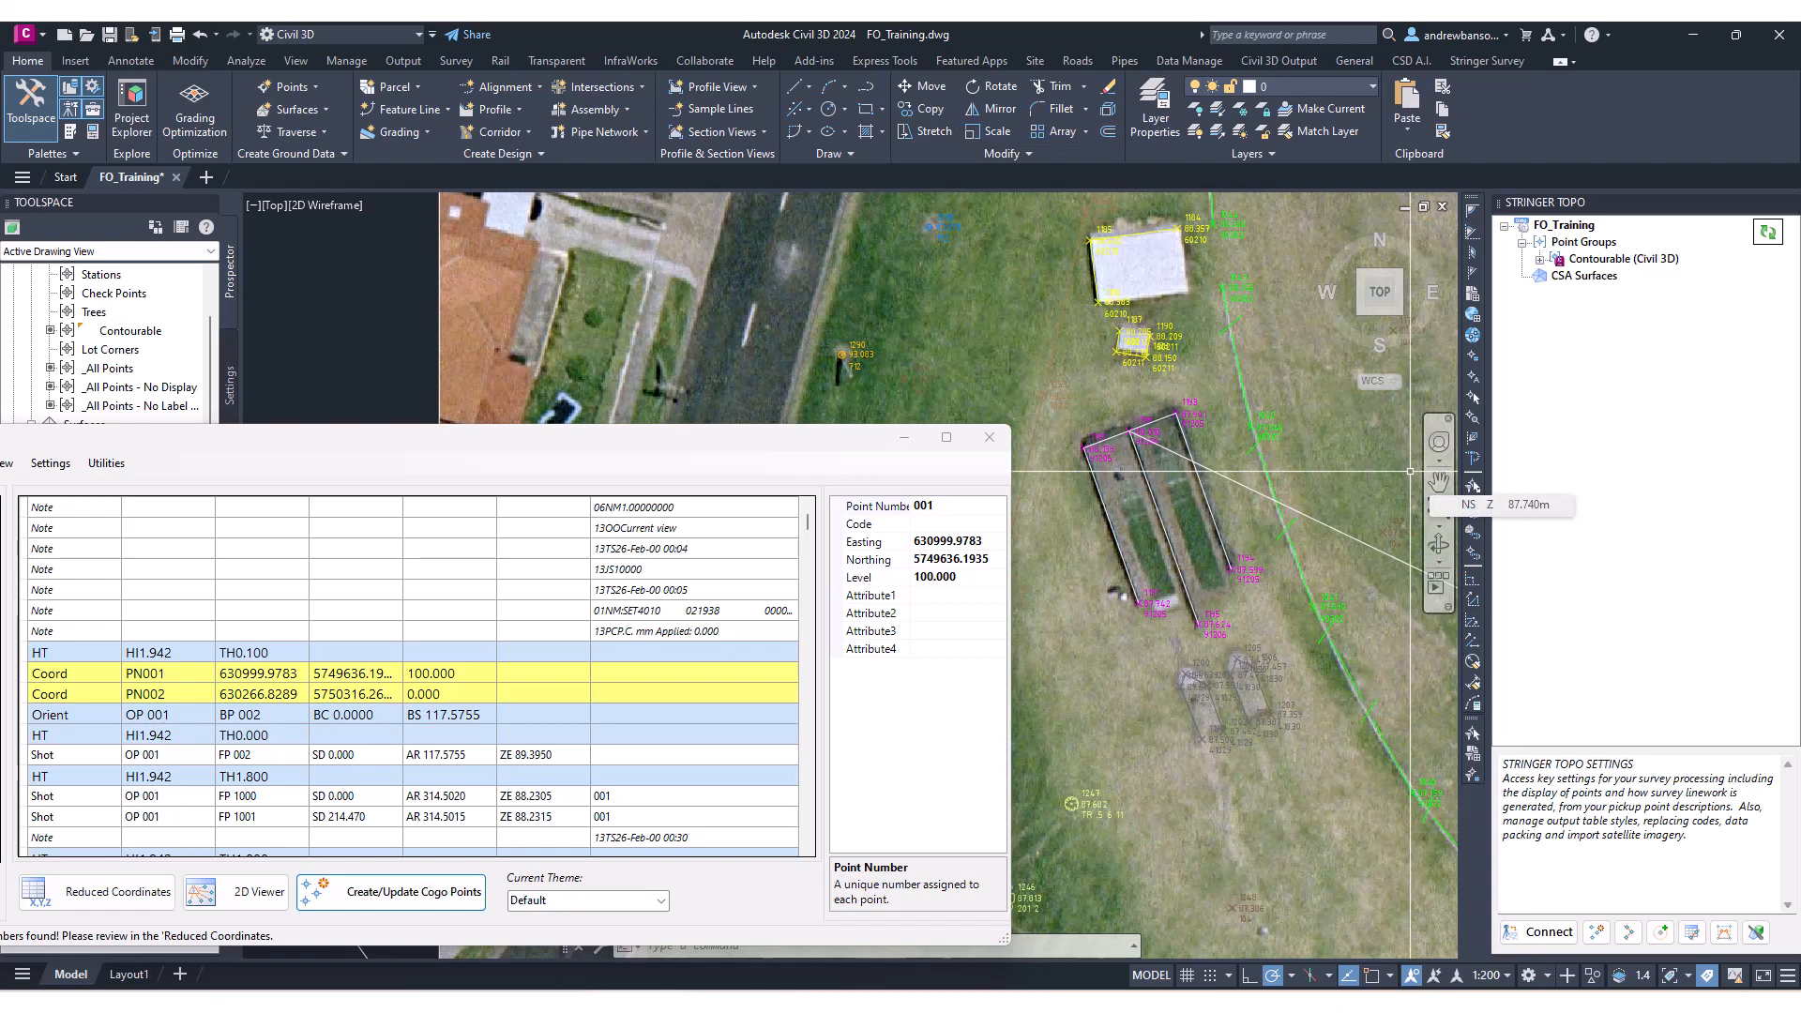
mouse_move(831, 446)
mouse_down()
mouse_move(871, 340)
mouse_move(829, 320)
mouse_up()
scroll(1183, 578, down, 8)
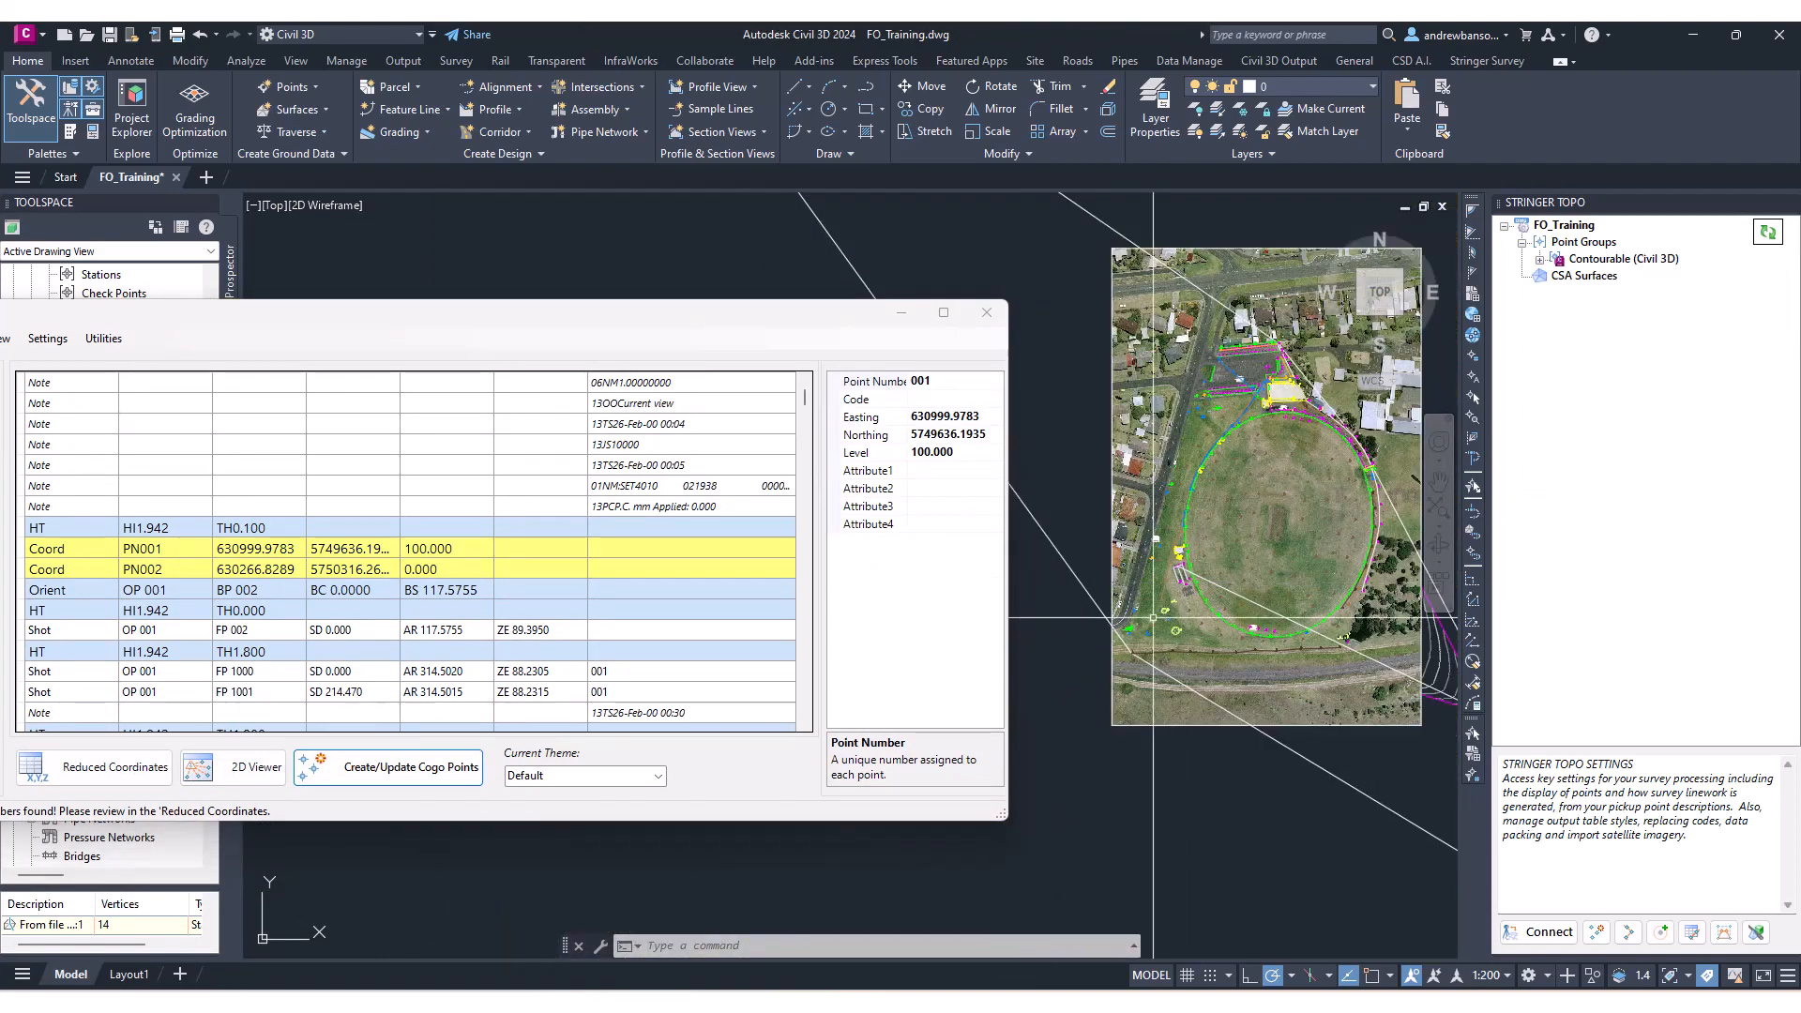
scroll(1202, 596, down, 3)
mouse_move(1203, 595)
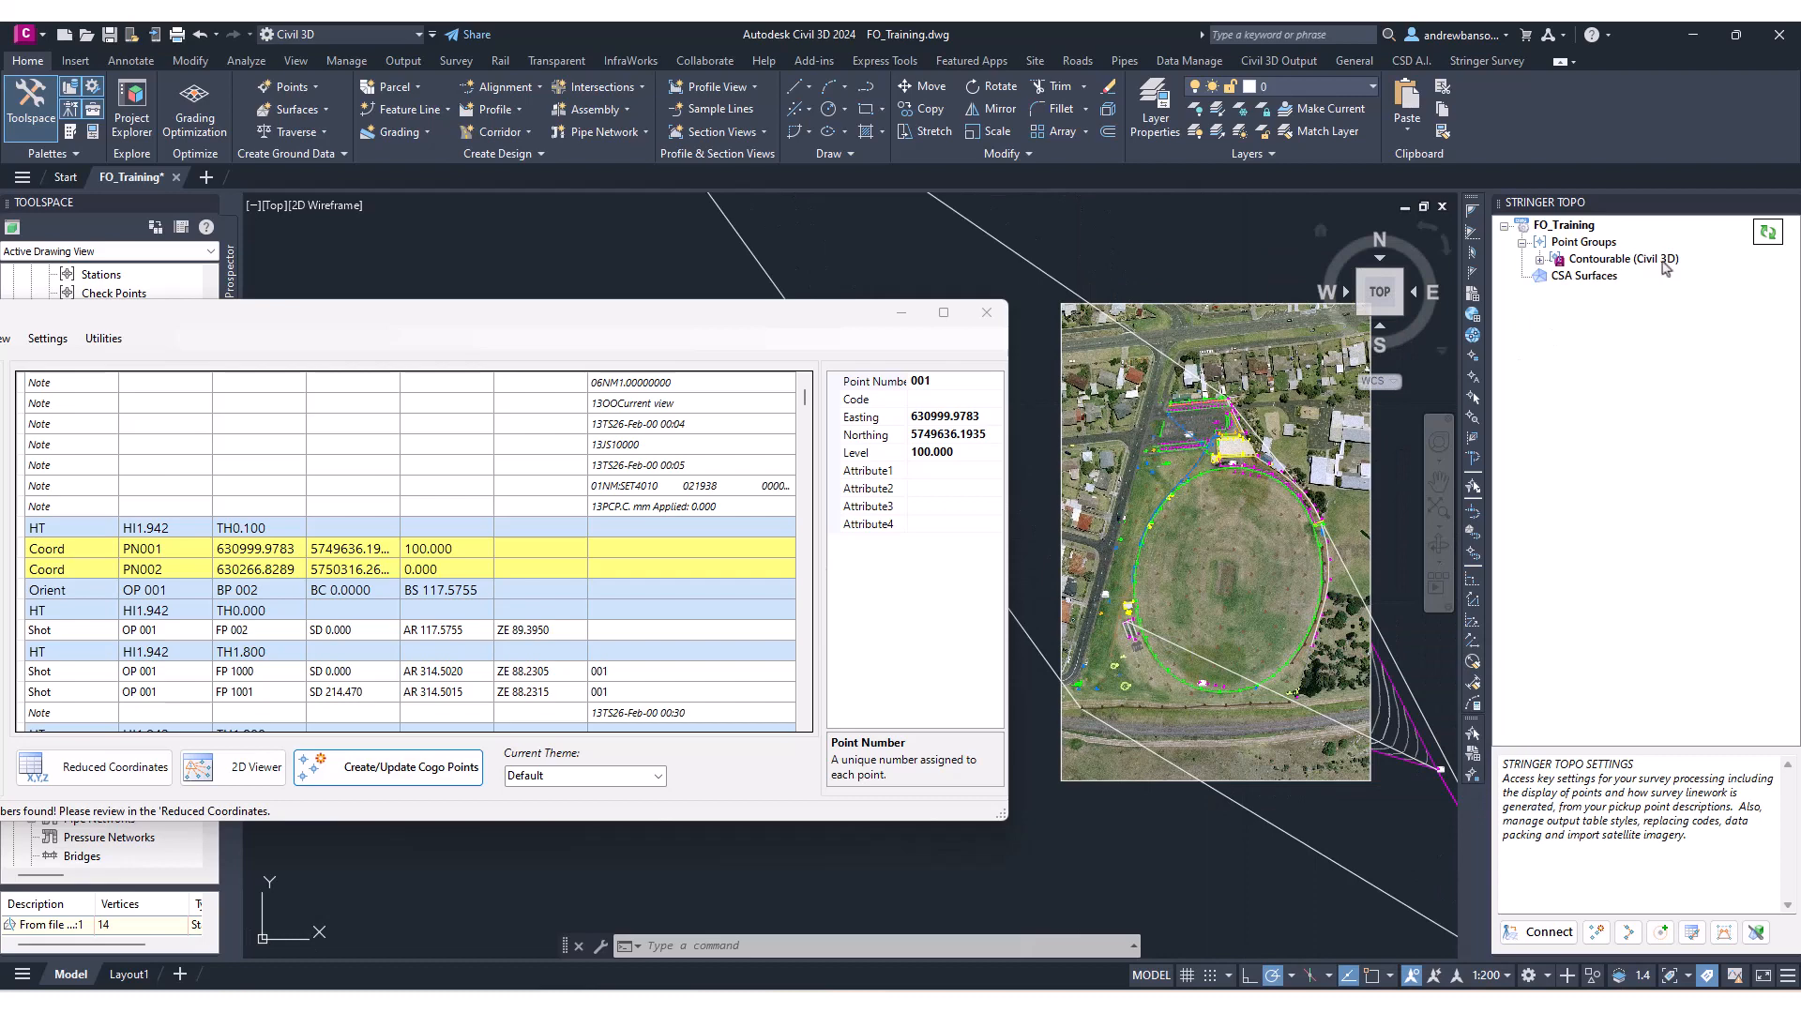
click(1625, 265)
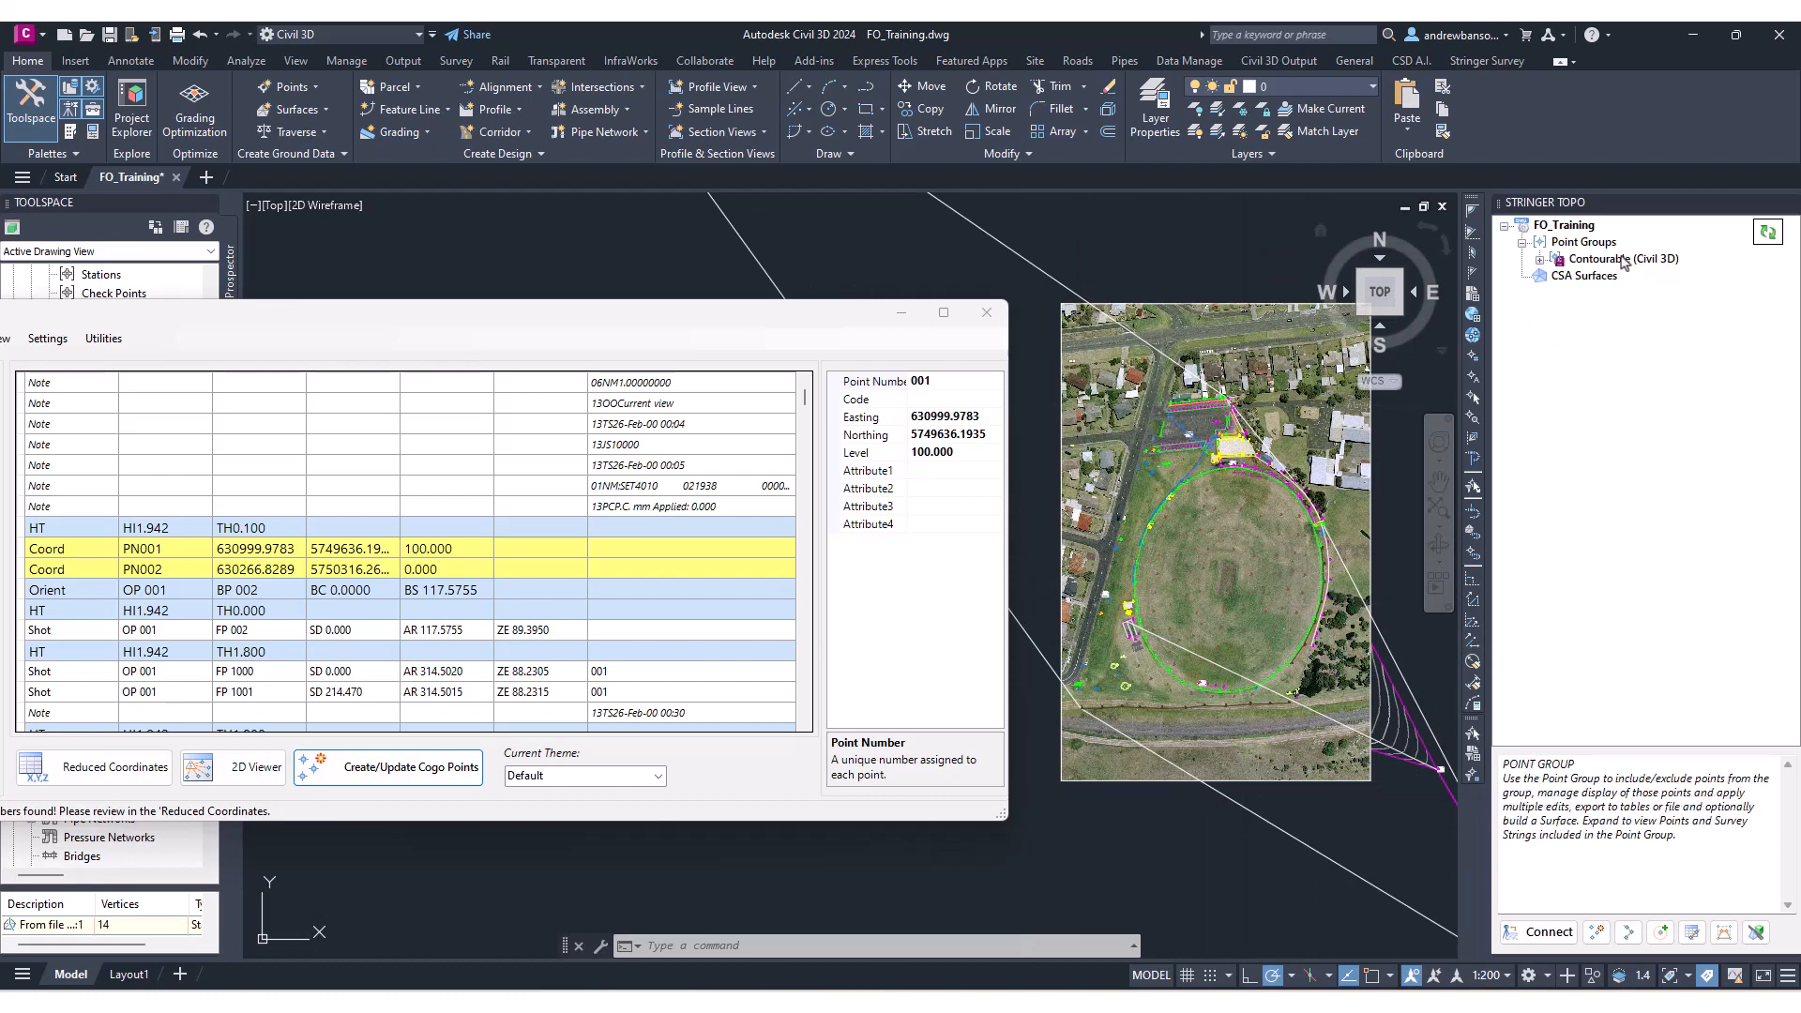
click(1583, 242)
right_click(1585, 243)
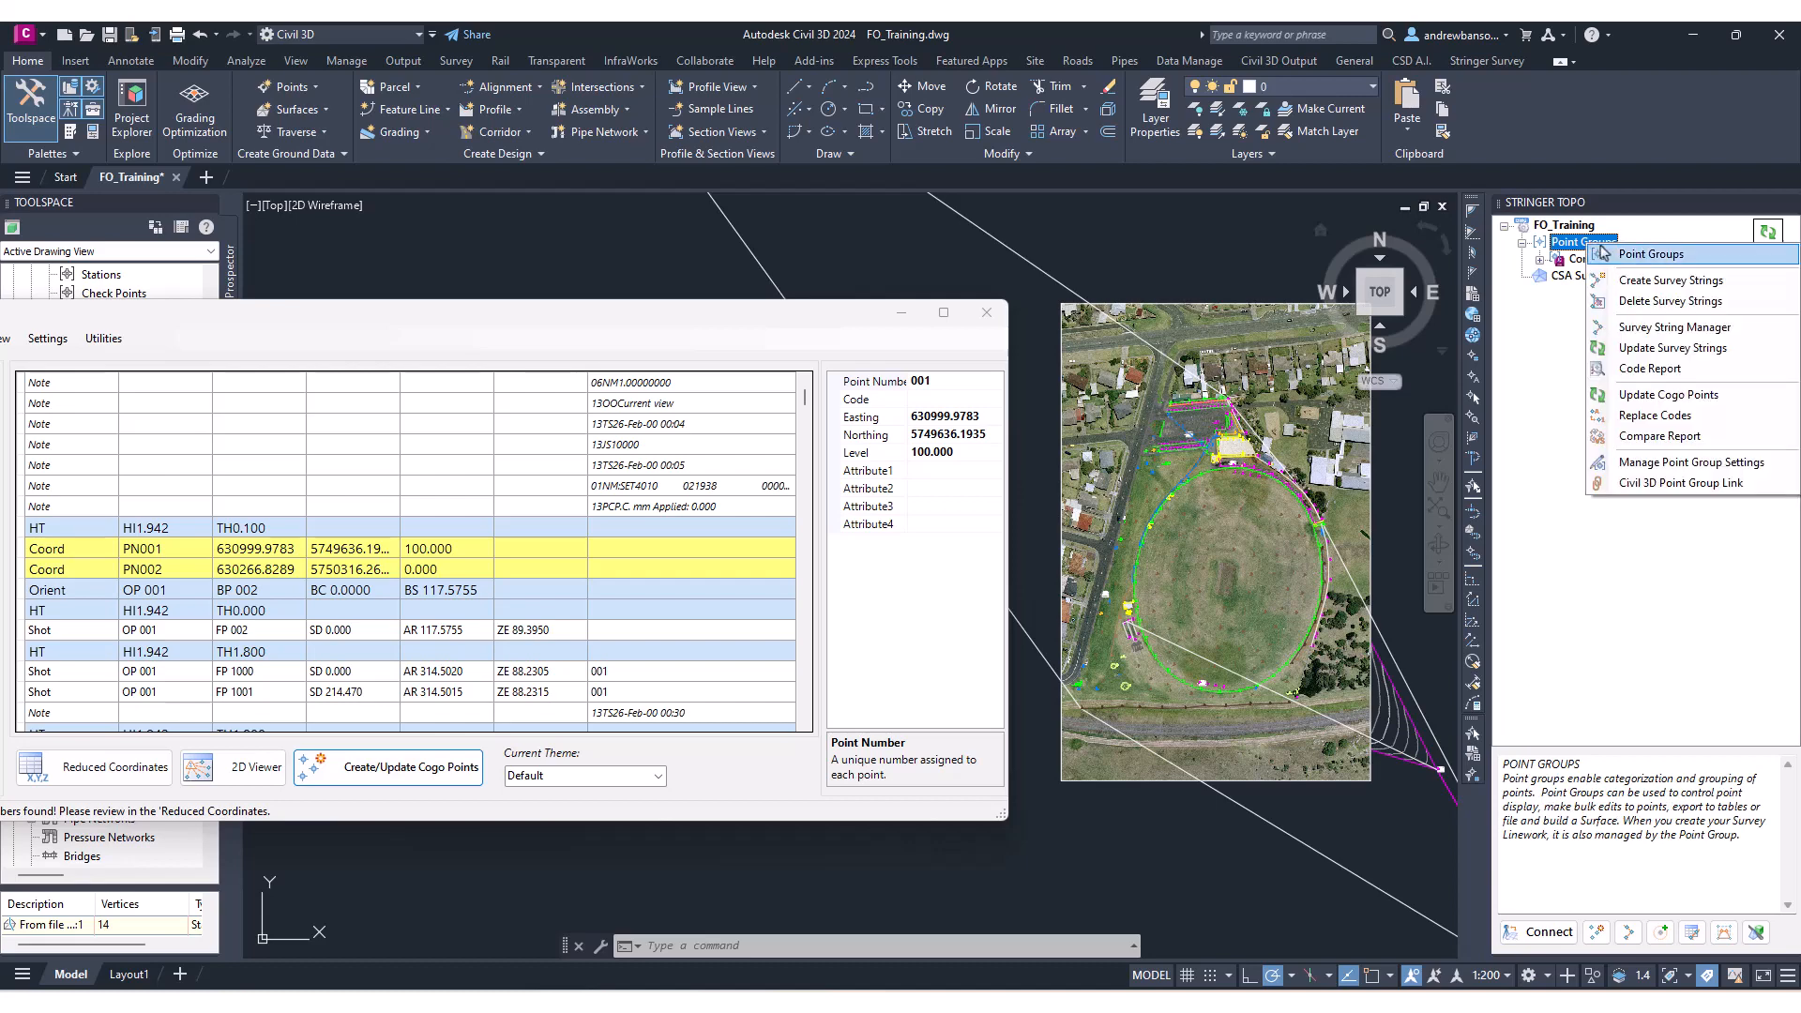
click(1666, 485)
drag(1095, 288, 1183, 309)
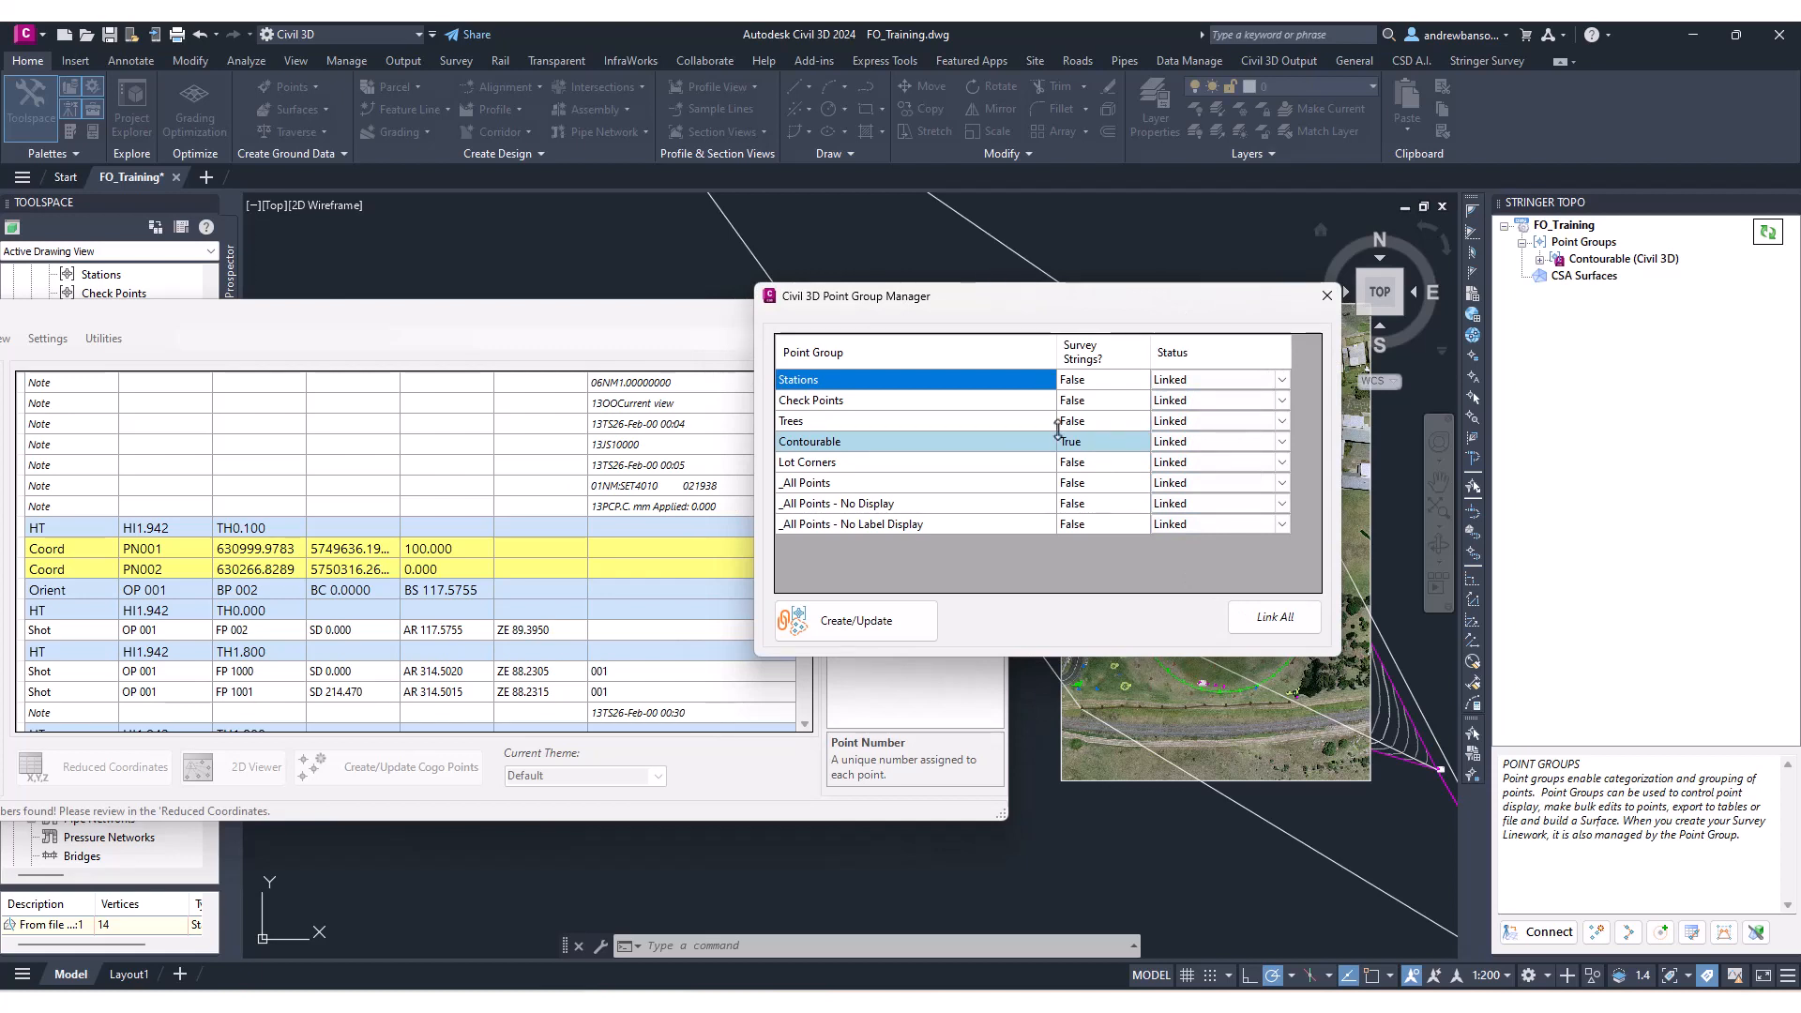
drag(1019, 304, 998, 319)
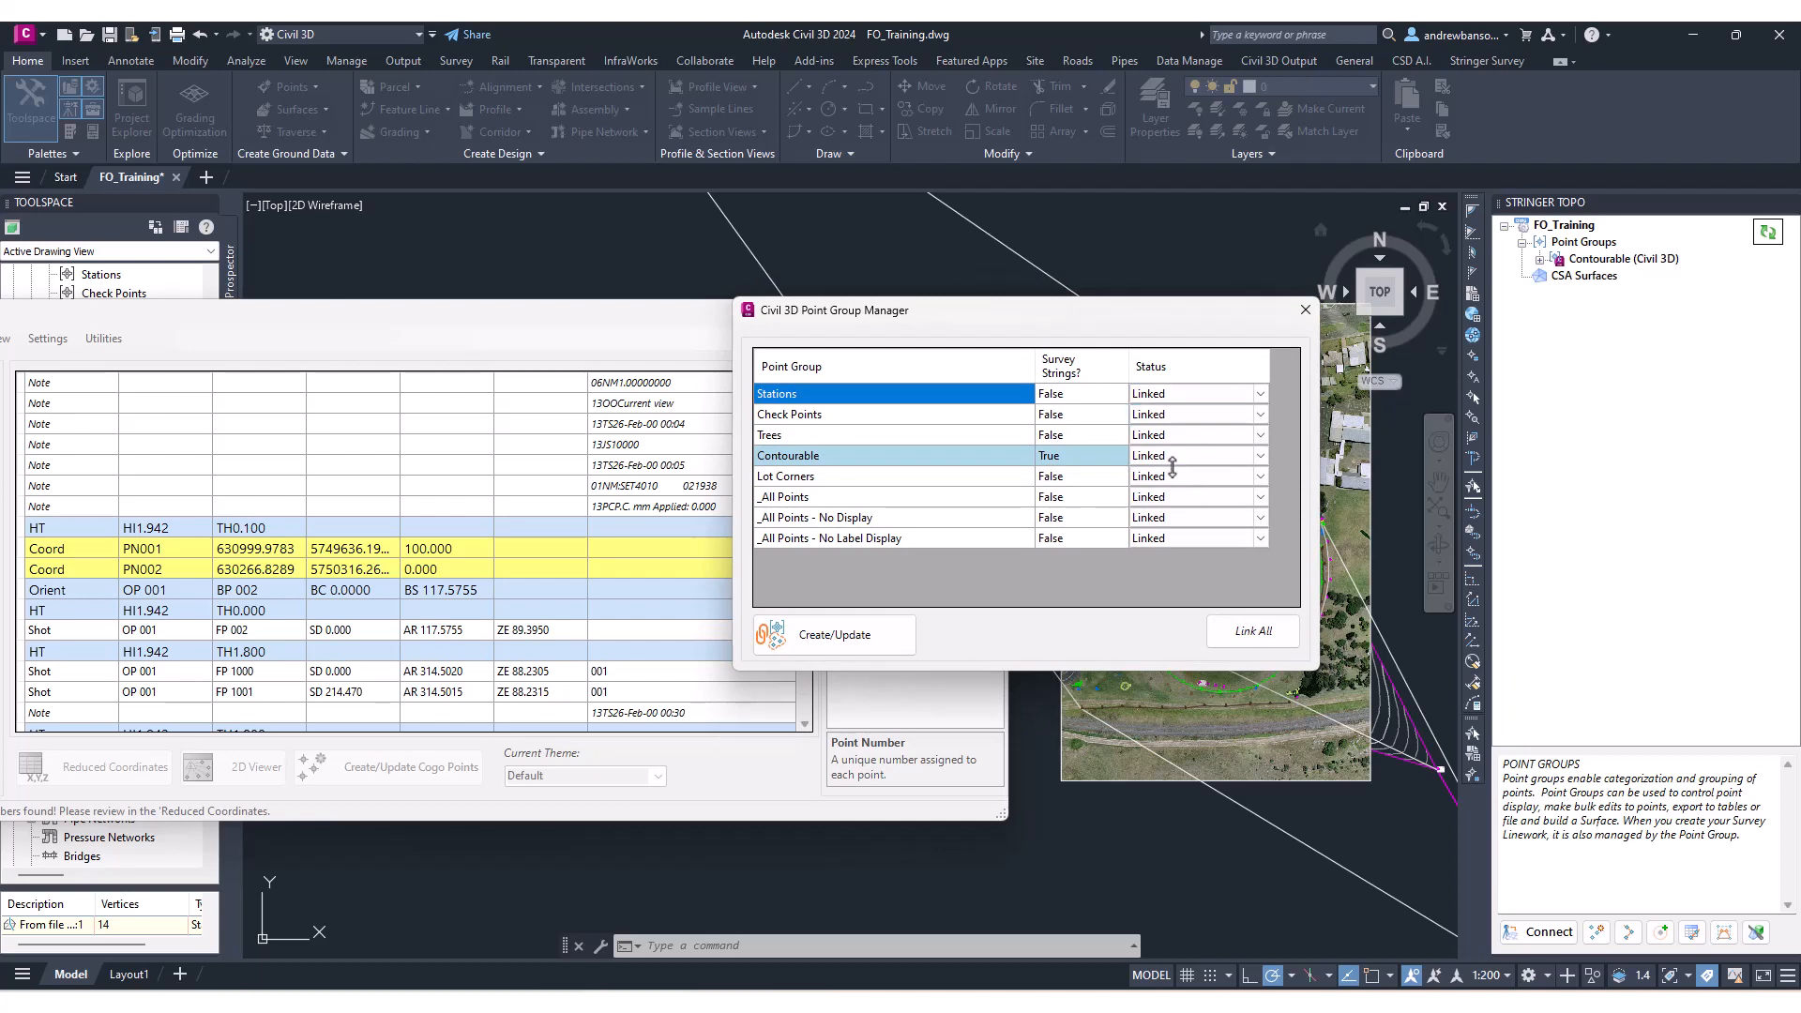
Set the _All Points and _All Points - No Display groups to Not Linked.
click(1157, 500)
click(1158, 500)
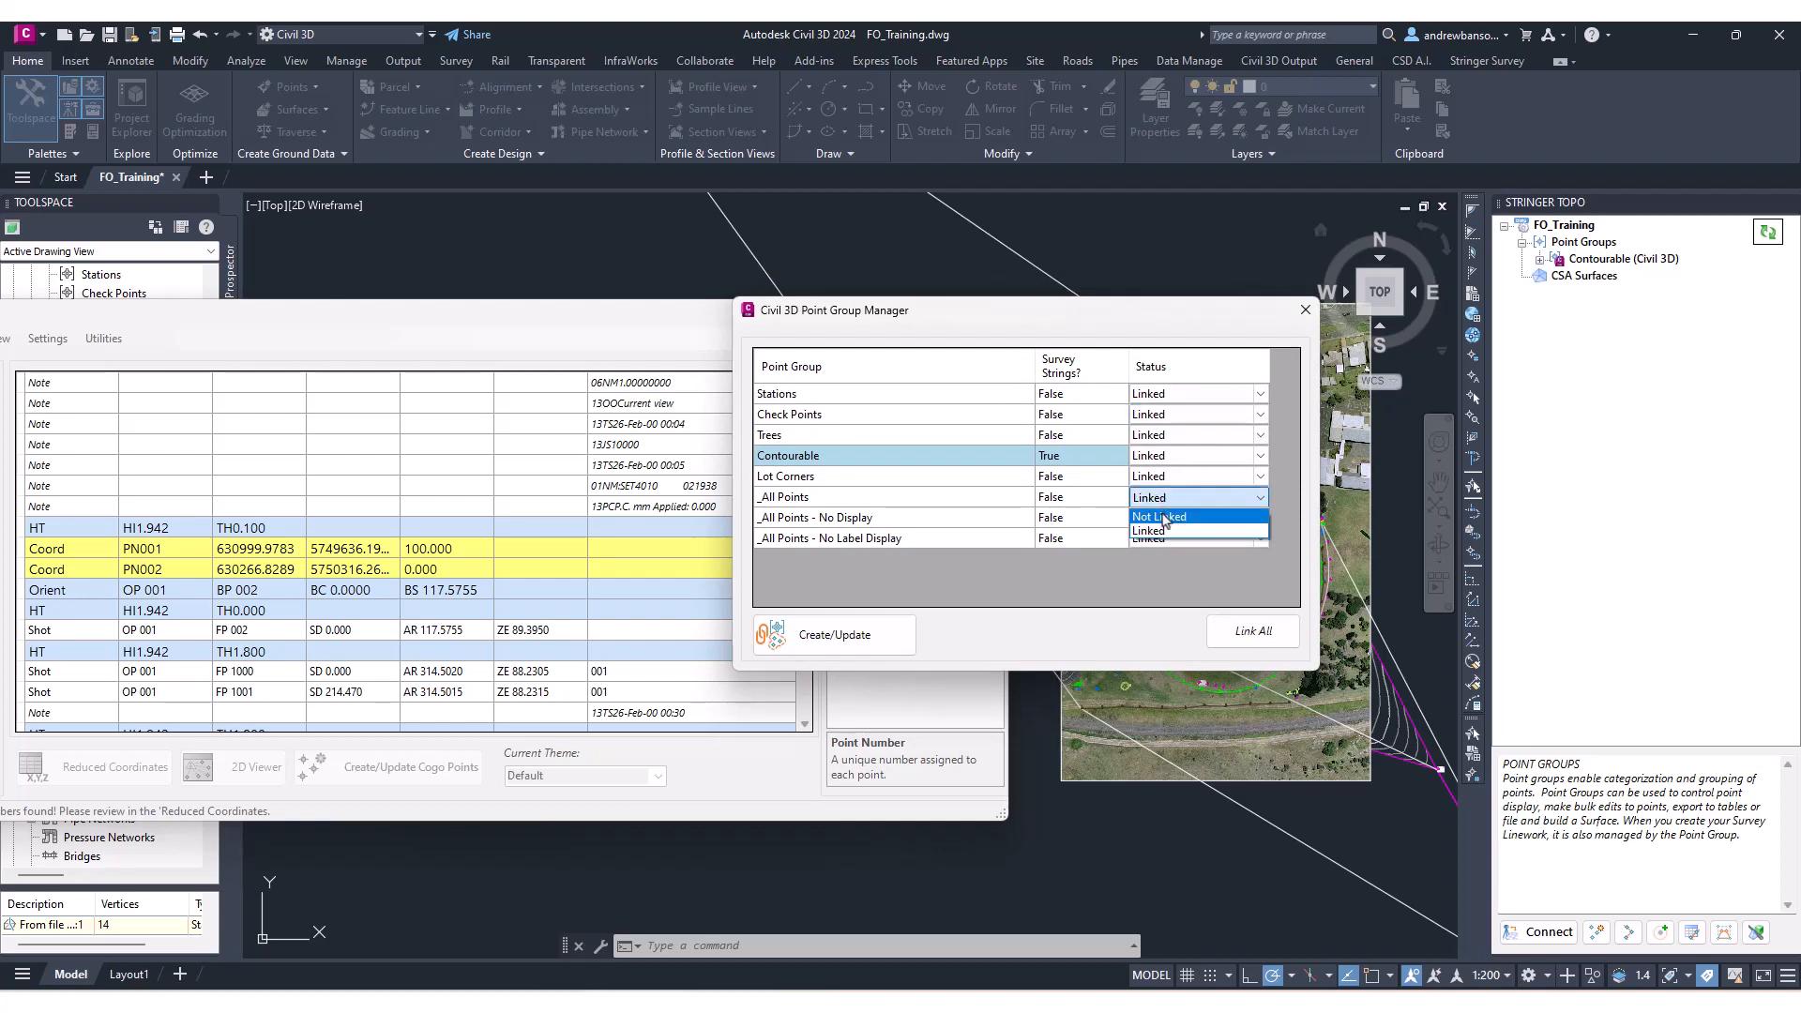
click(1161, 517)
click(1161, 518)
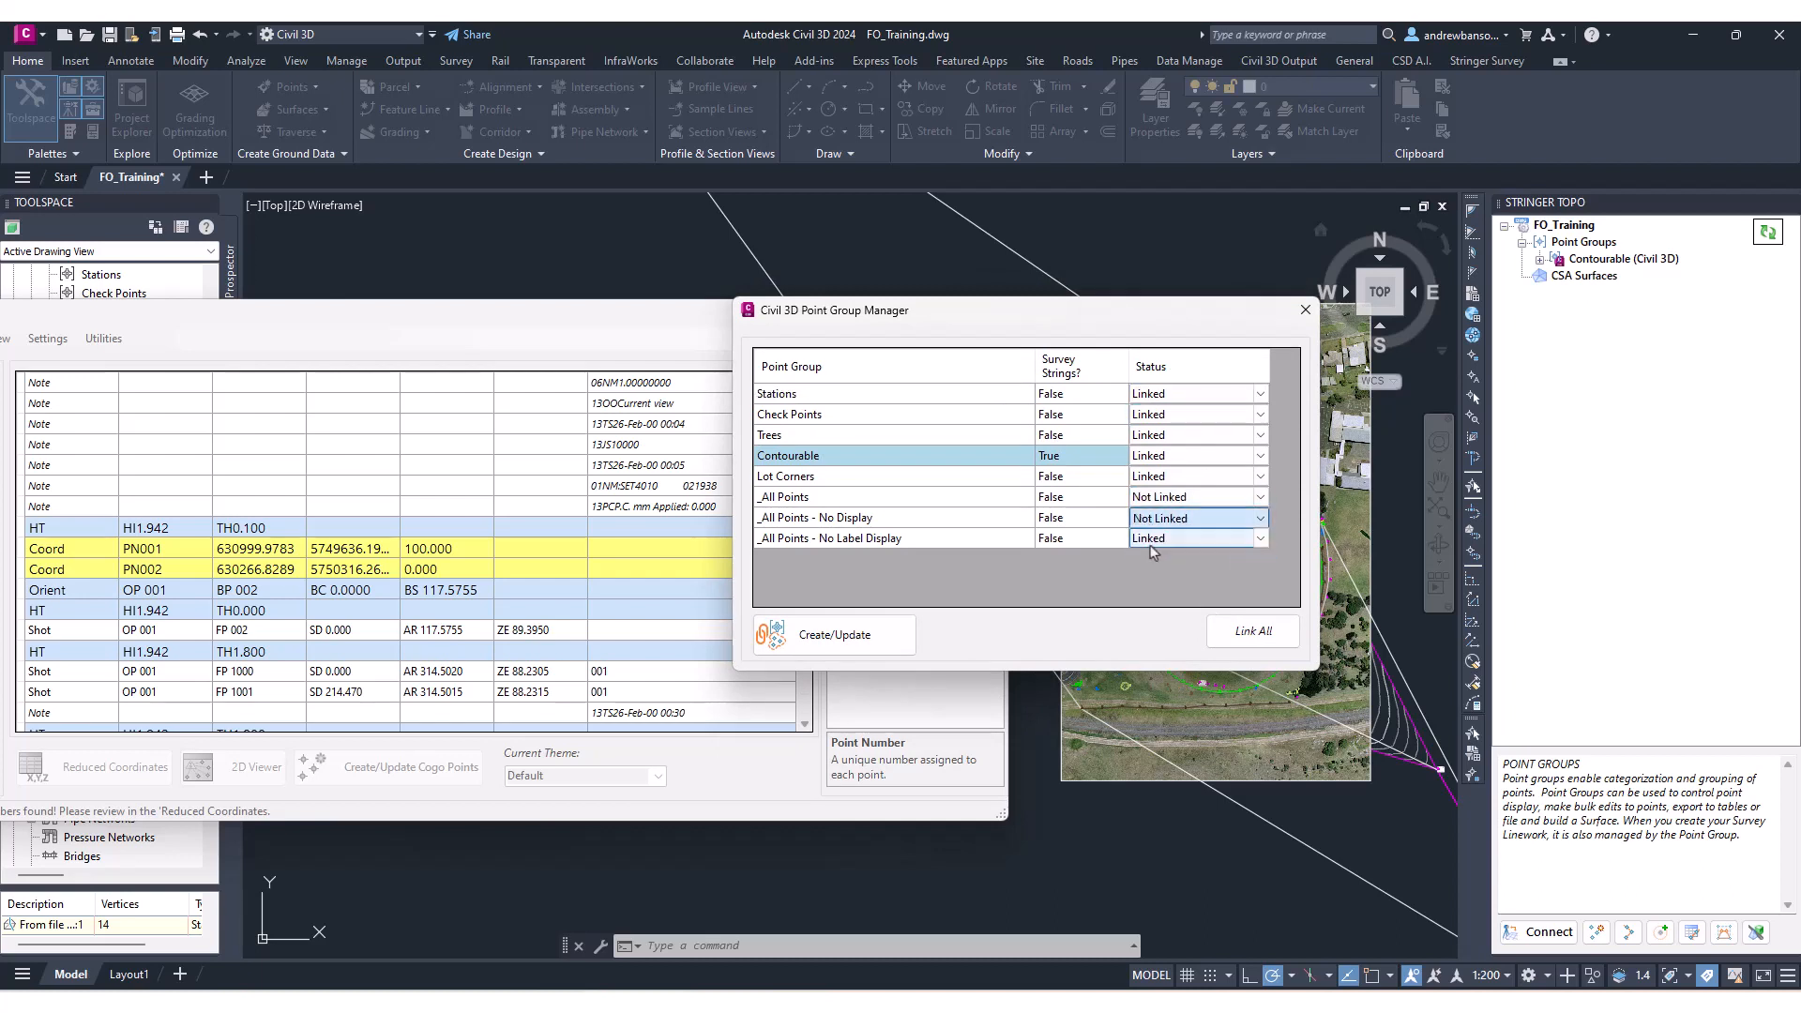
Set the _All Points - No Label Display and Lot Corners point groups to Not Linked.
click(1164, 542)
click(1164, 541)
click(1162, 557)
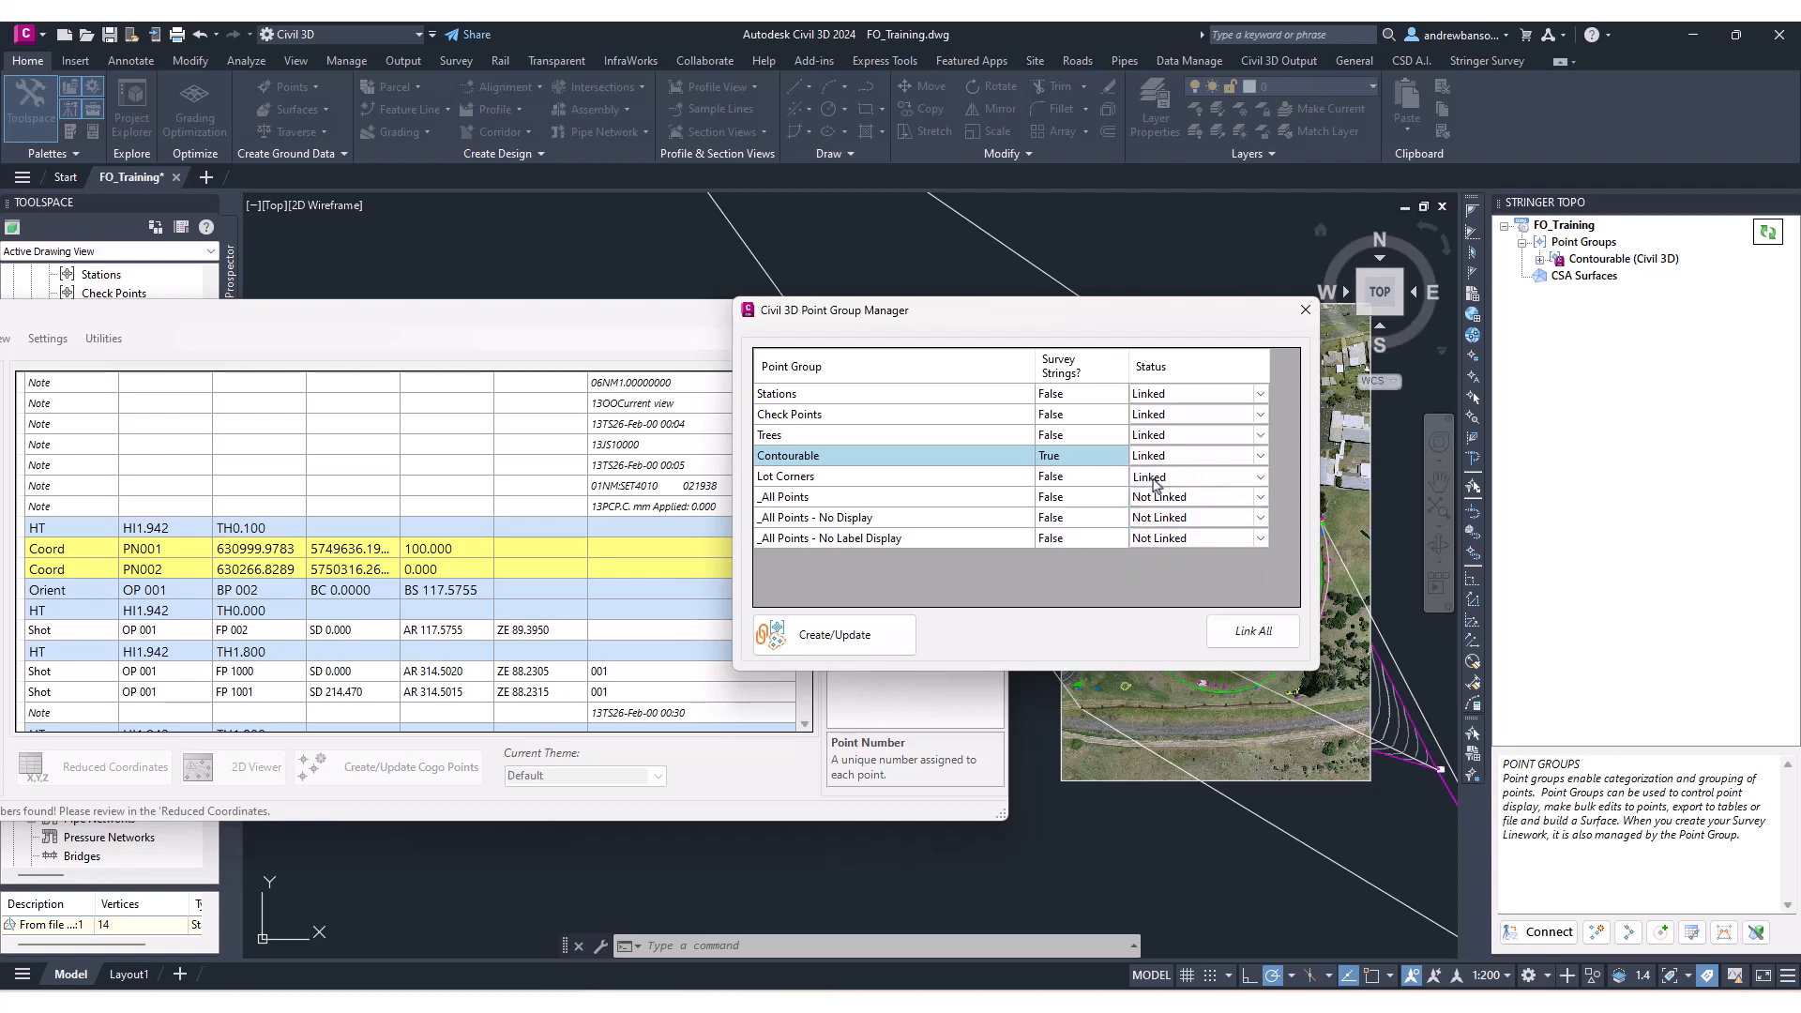
click(1161, 476)
click(1161, 497)
Set the Trees, Check Points and Stations point groups to Not Linked, leaving only Contourable linked.
click(1163, 435)
click(1163, 436)
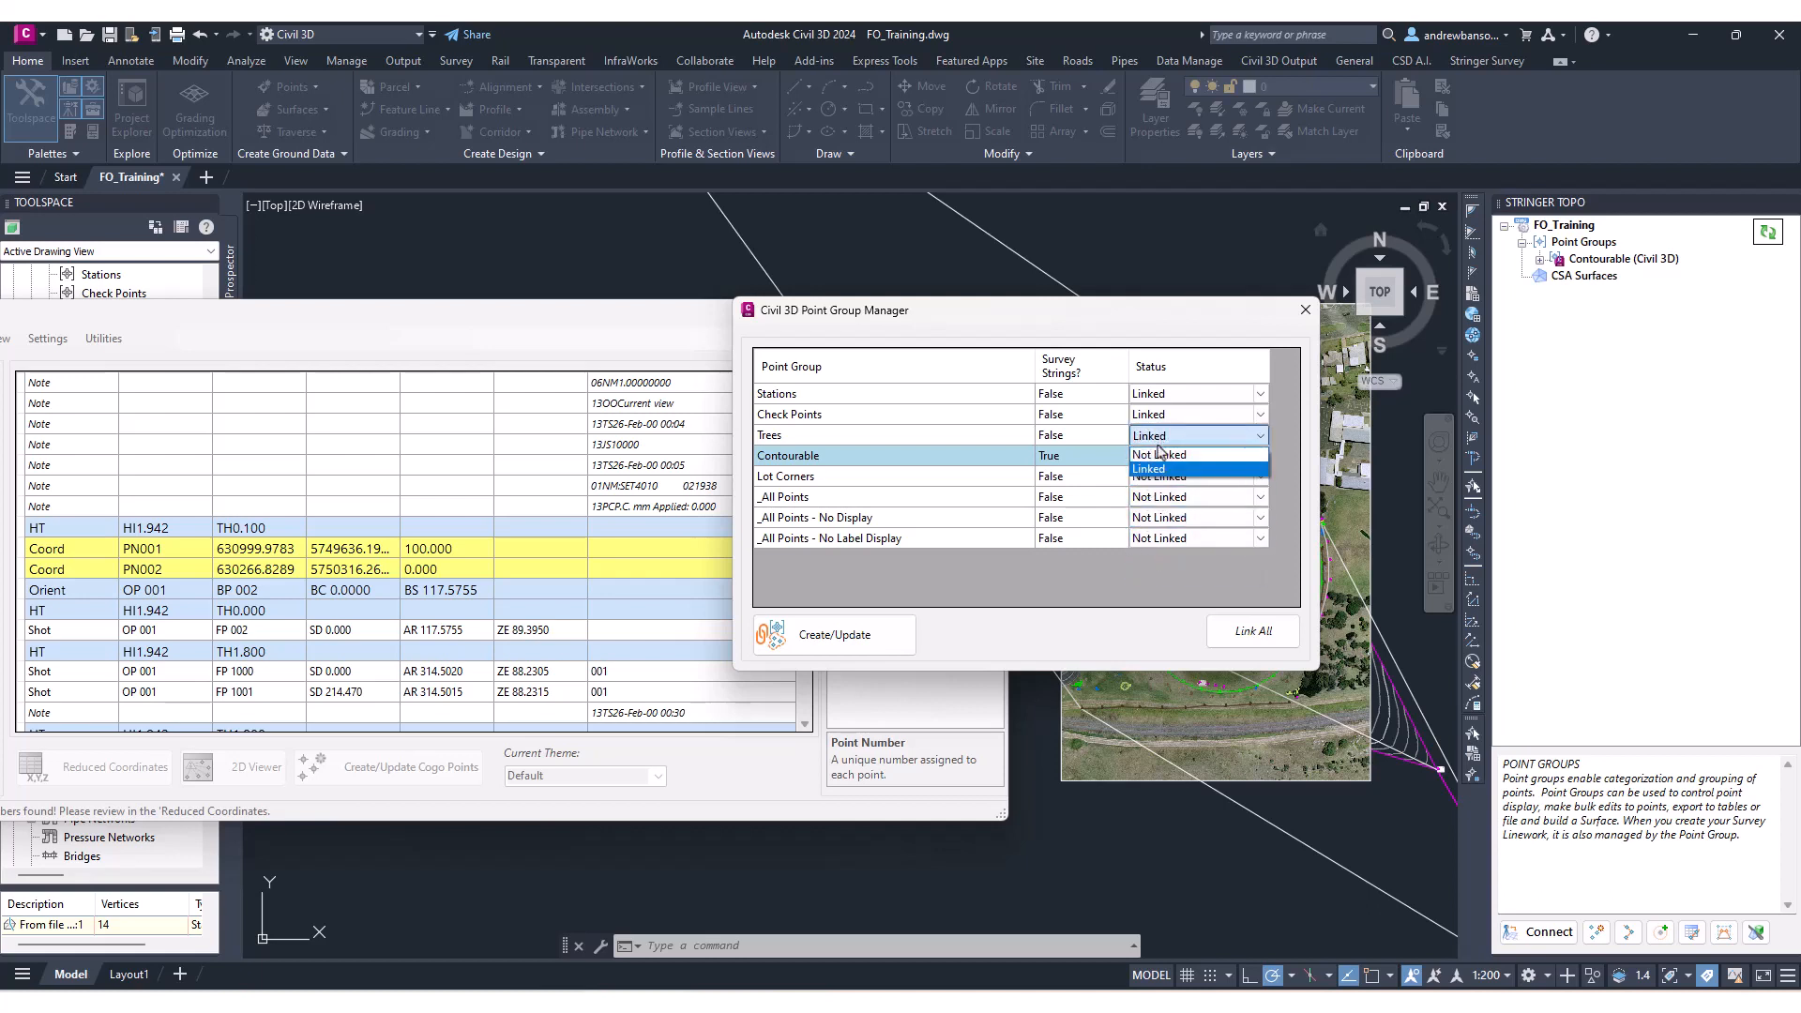
click(1163, 456)
click(1163, 415)
click(1163, 415)
click(1163, 435)
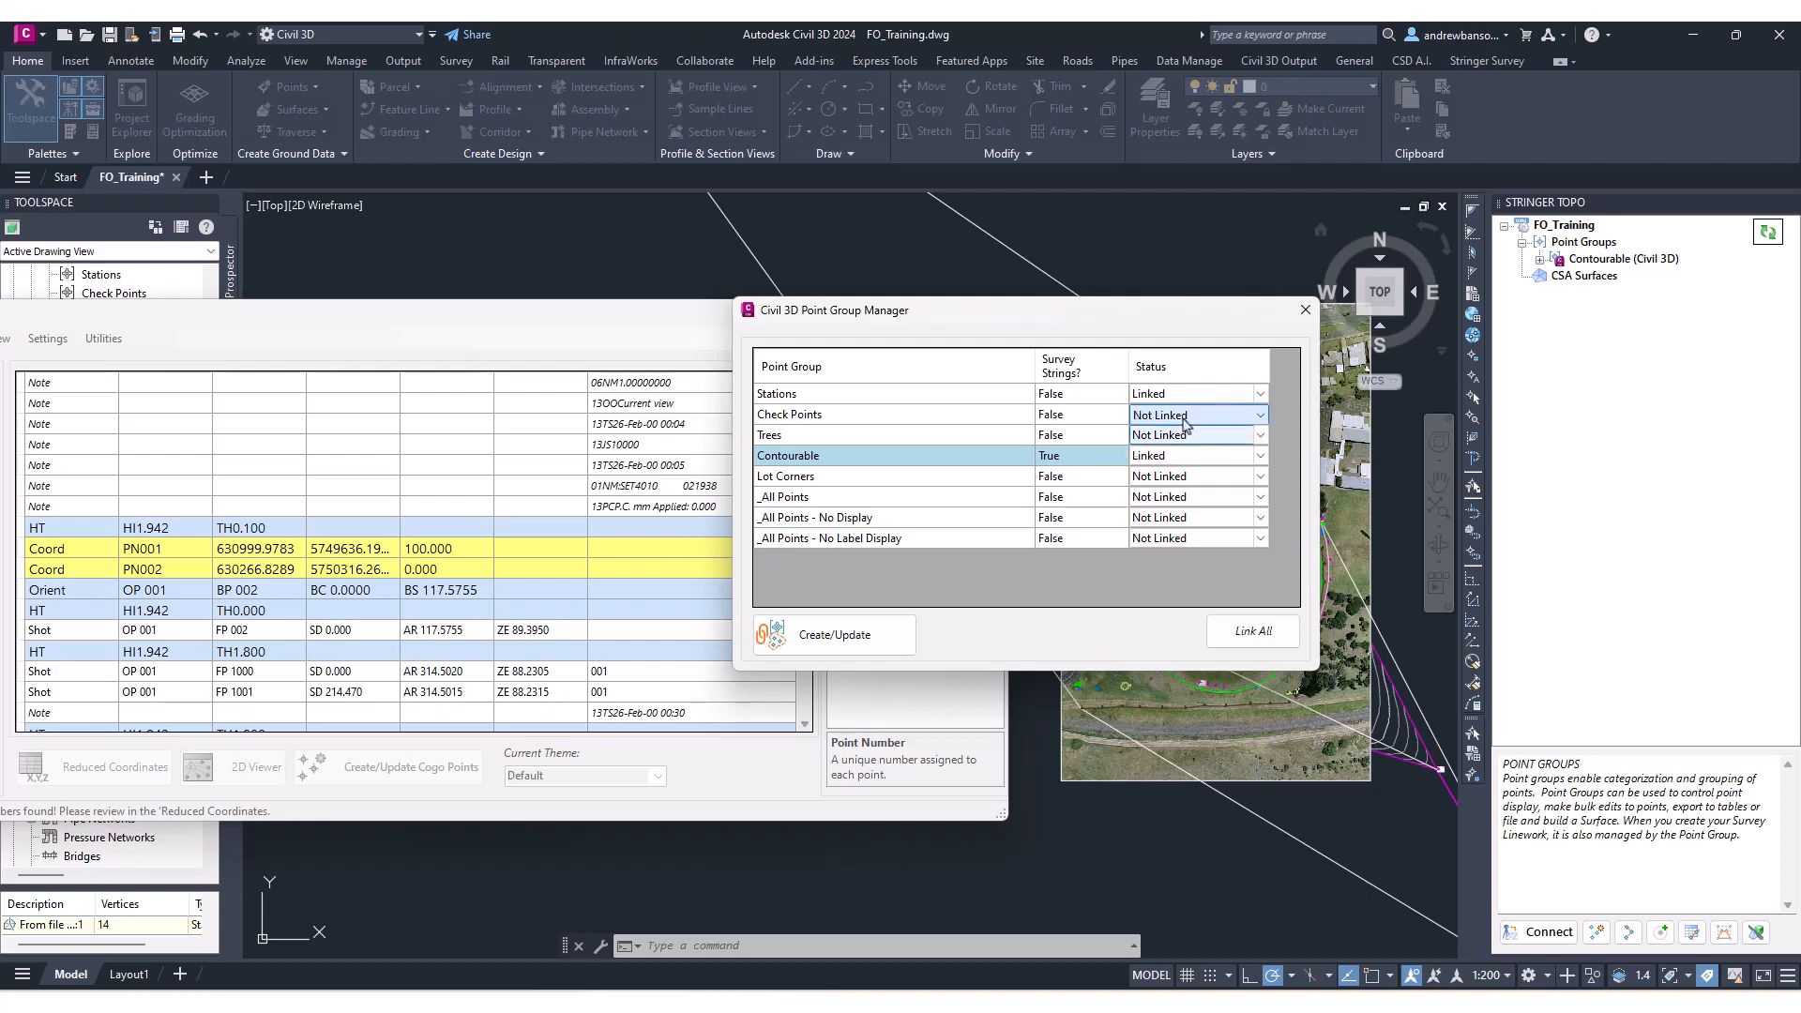
click(1189, 394)
click(1188, 394)
click(1163, 415)
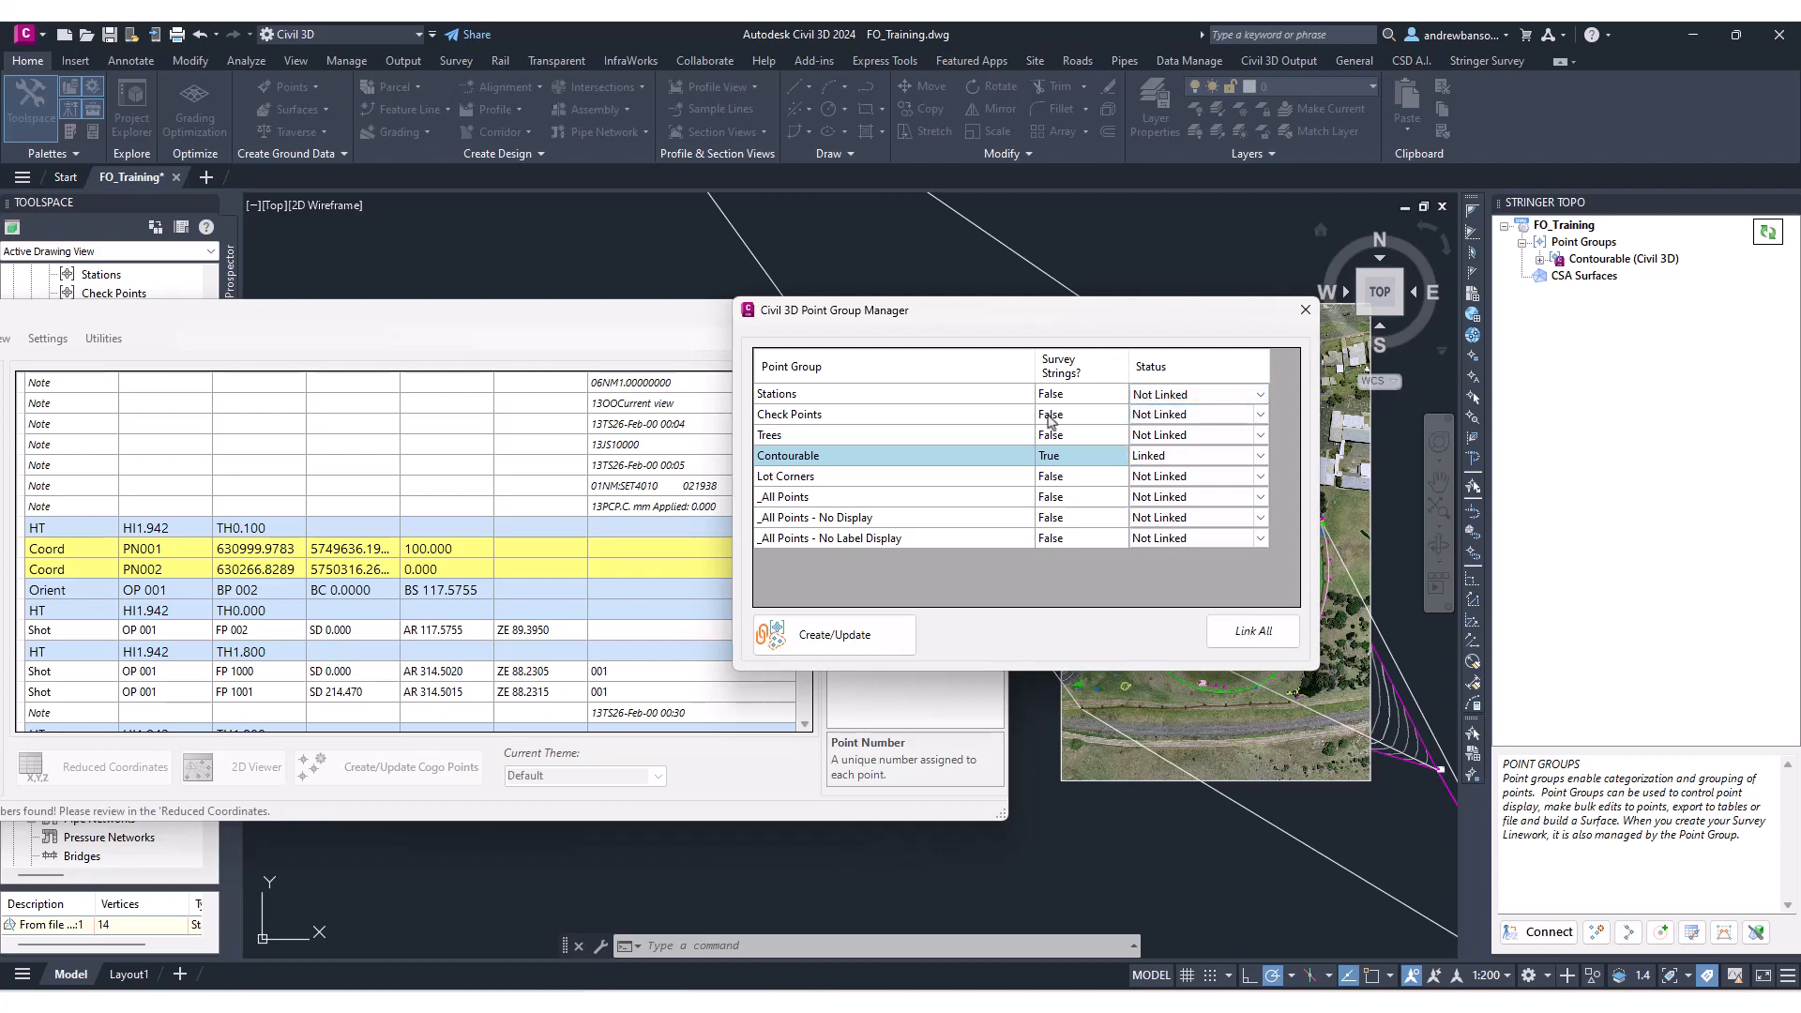
Create/Update the Civil 3D point group links from the Point Group Manager.
click(819, 457)
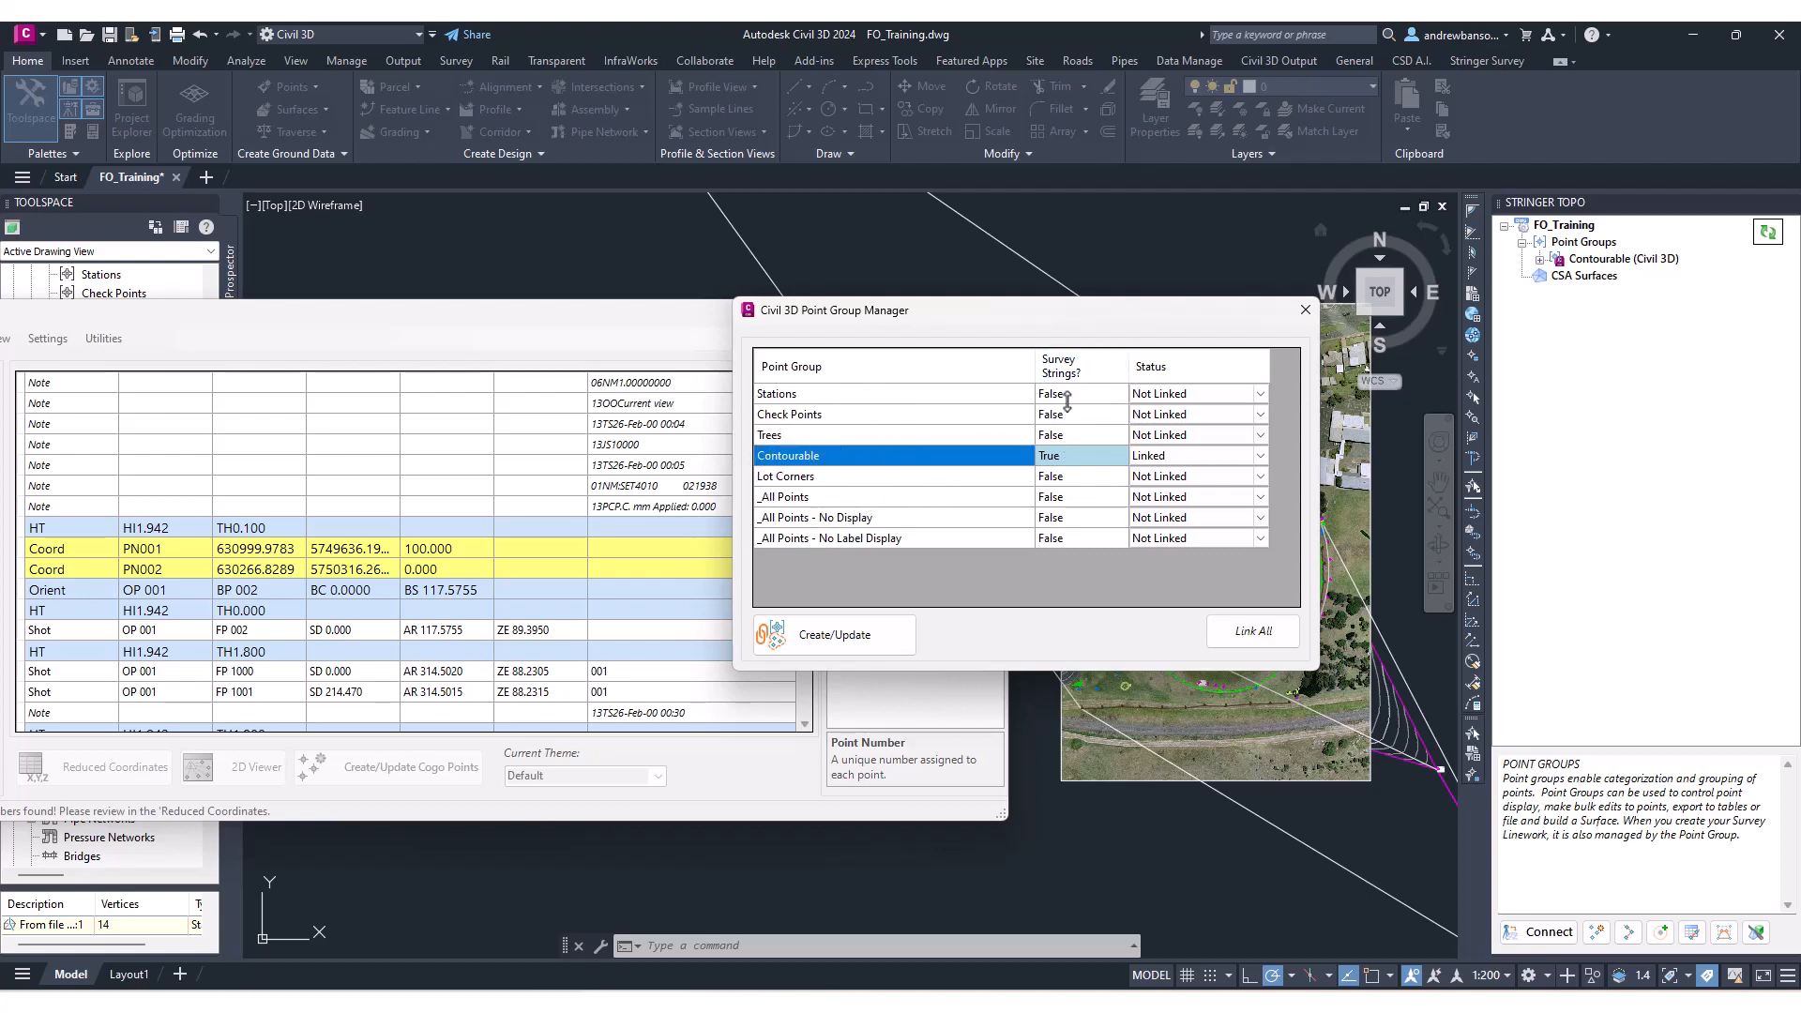
click(1095, 459)
click(816, 642)
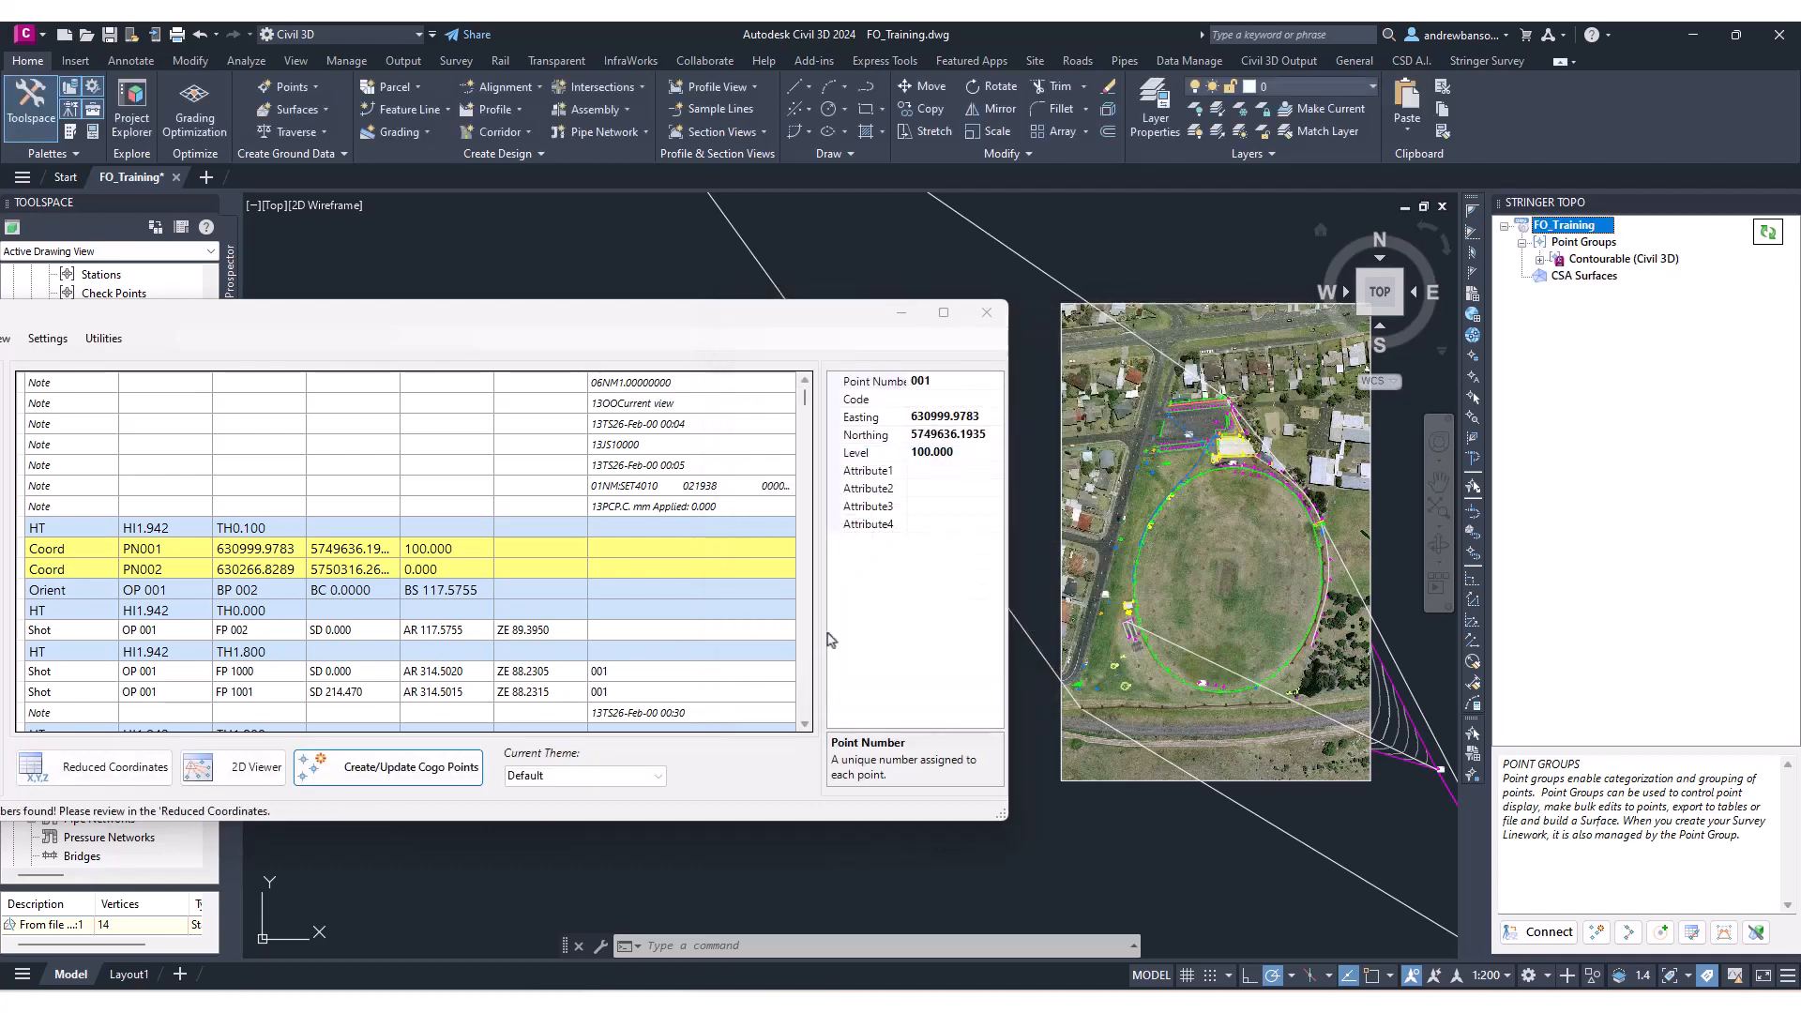
Open the Contourable (Civil 3D) point group settings and check its code set, NS surface and breakline file option.
middle_drag(1182, 482, 1215, 447)
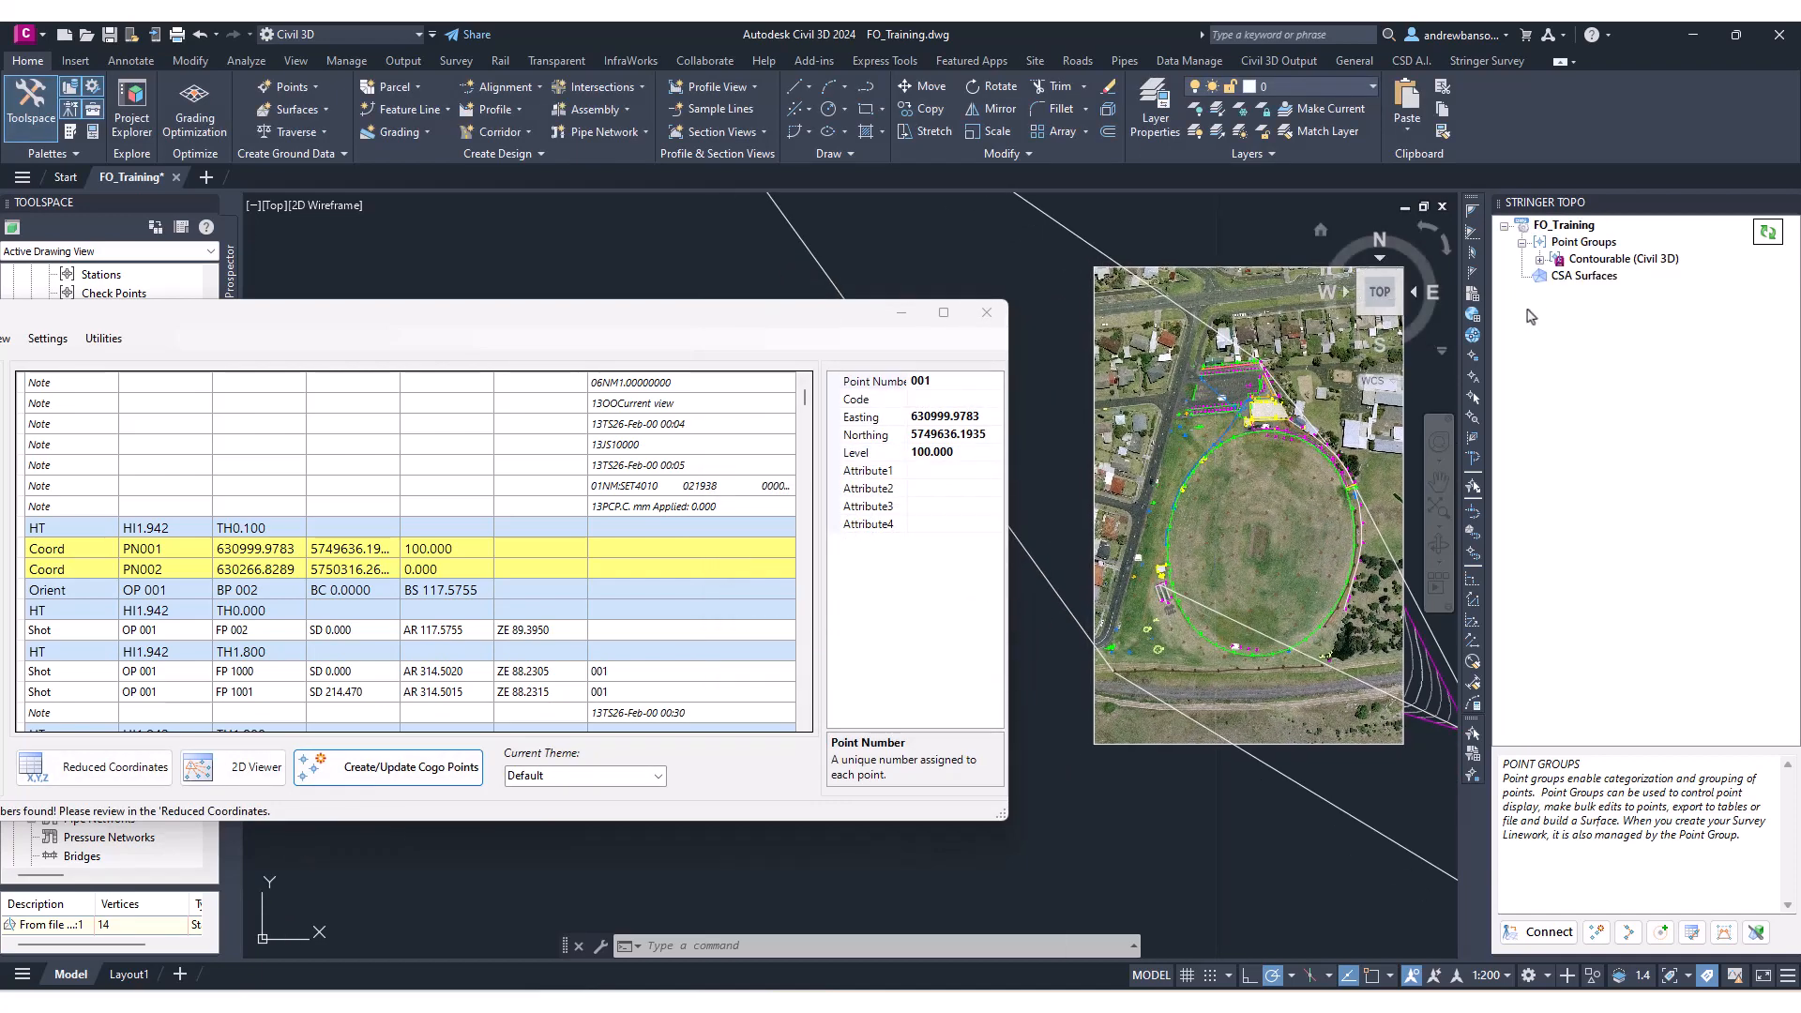
drag(856, 322, 976, 334)
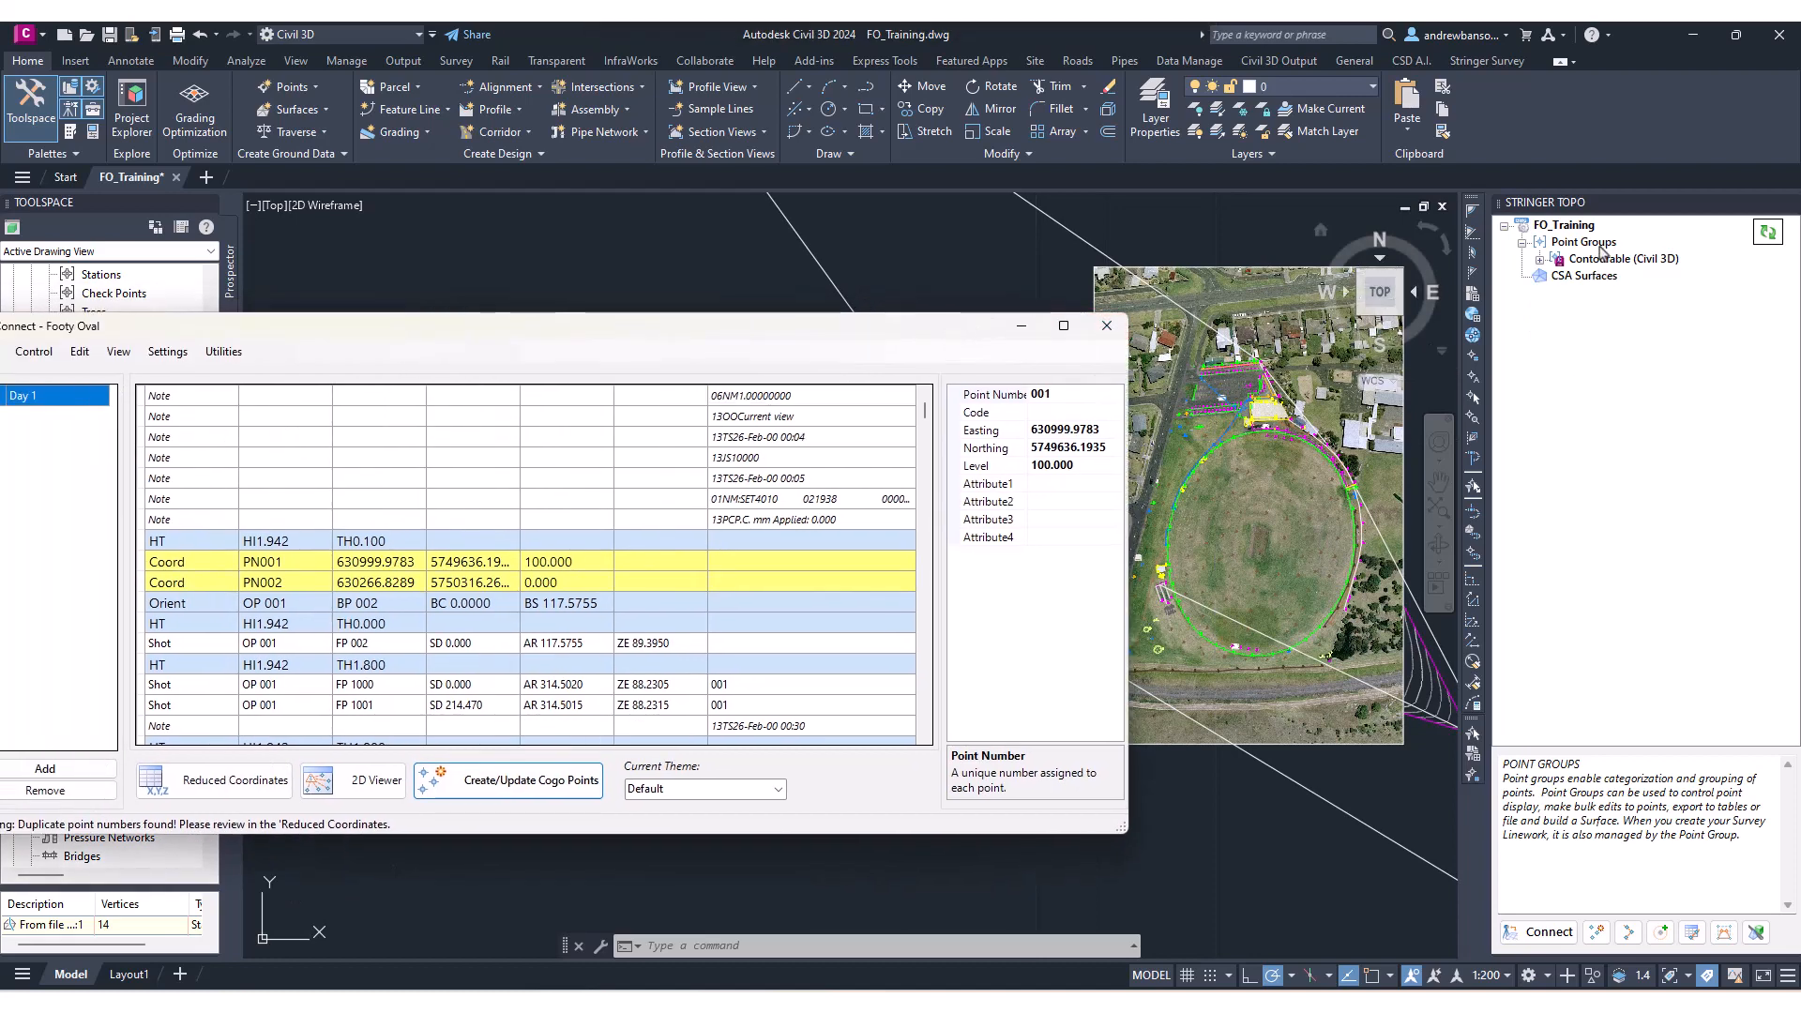
click(1590, 246)
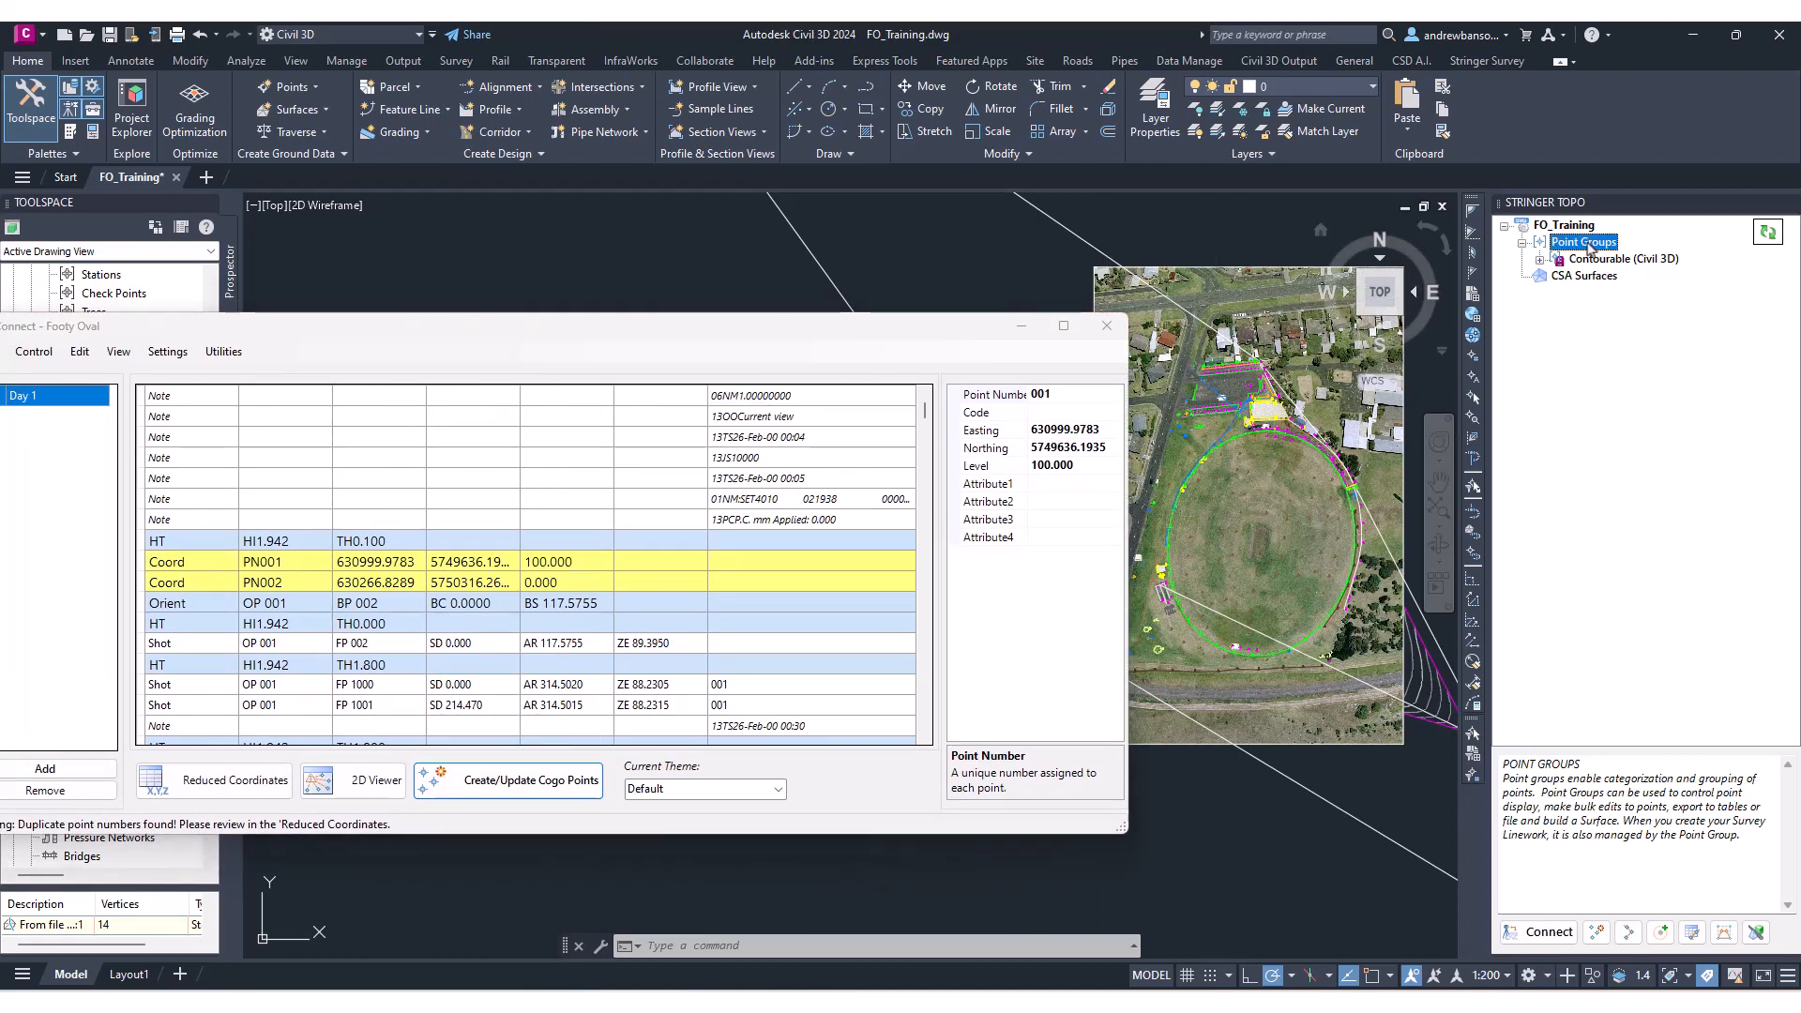
right_click(1589, 248)
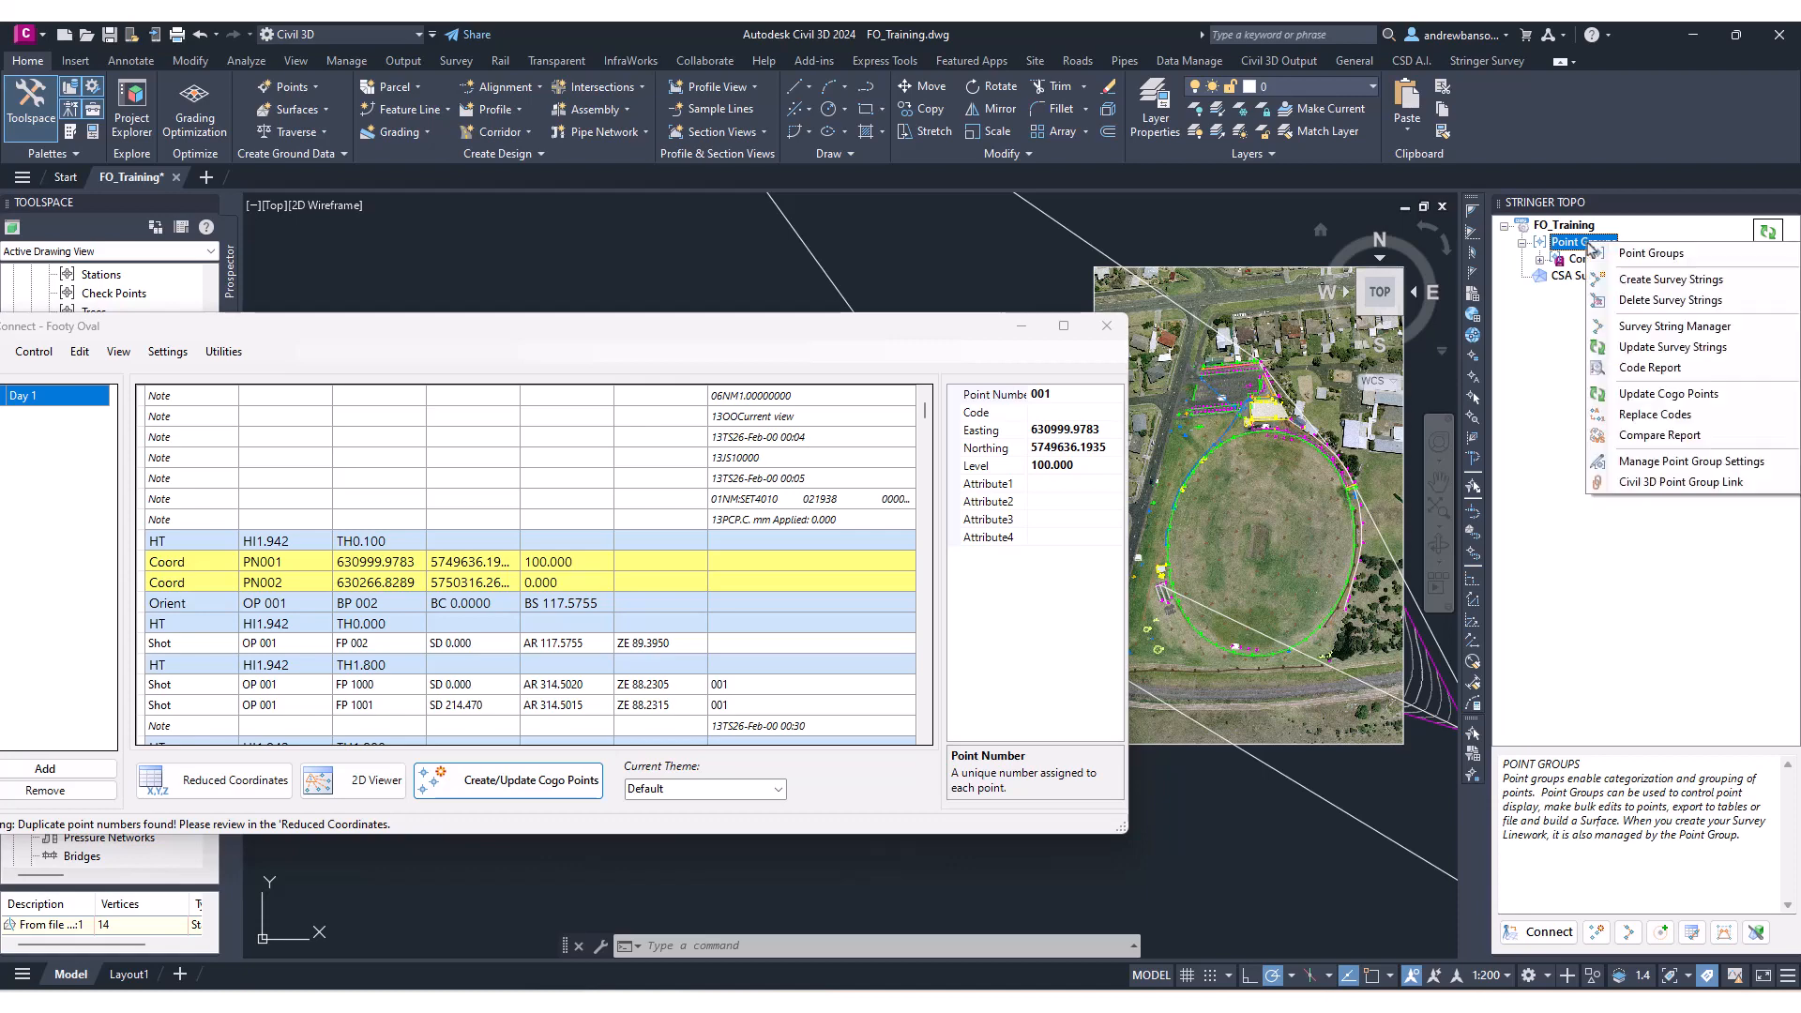
click(1733, 462)
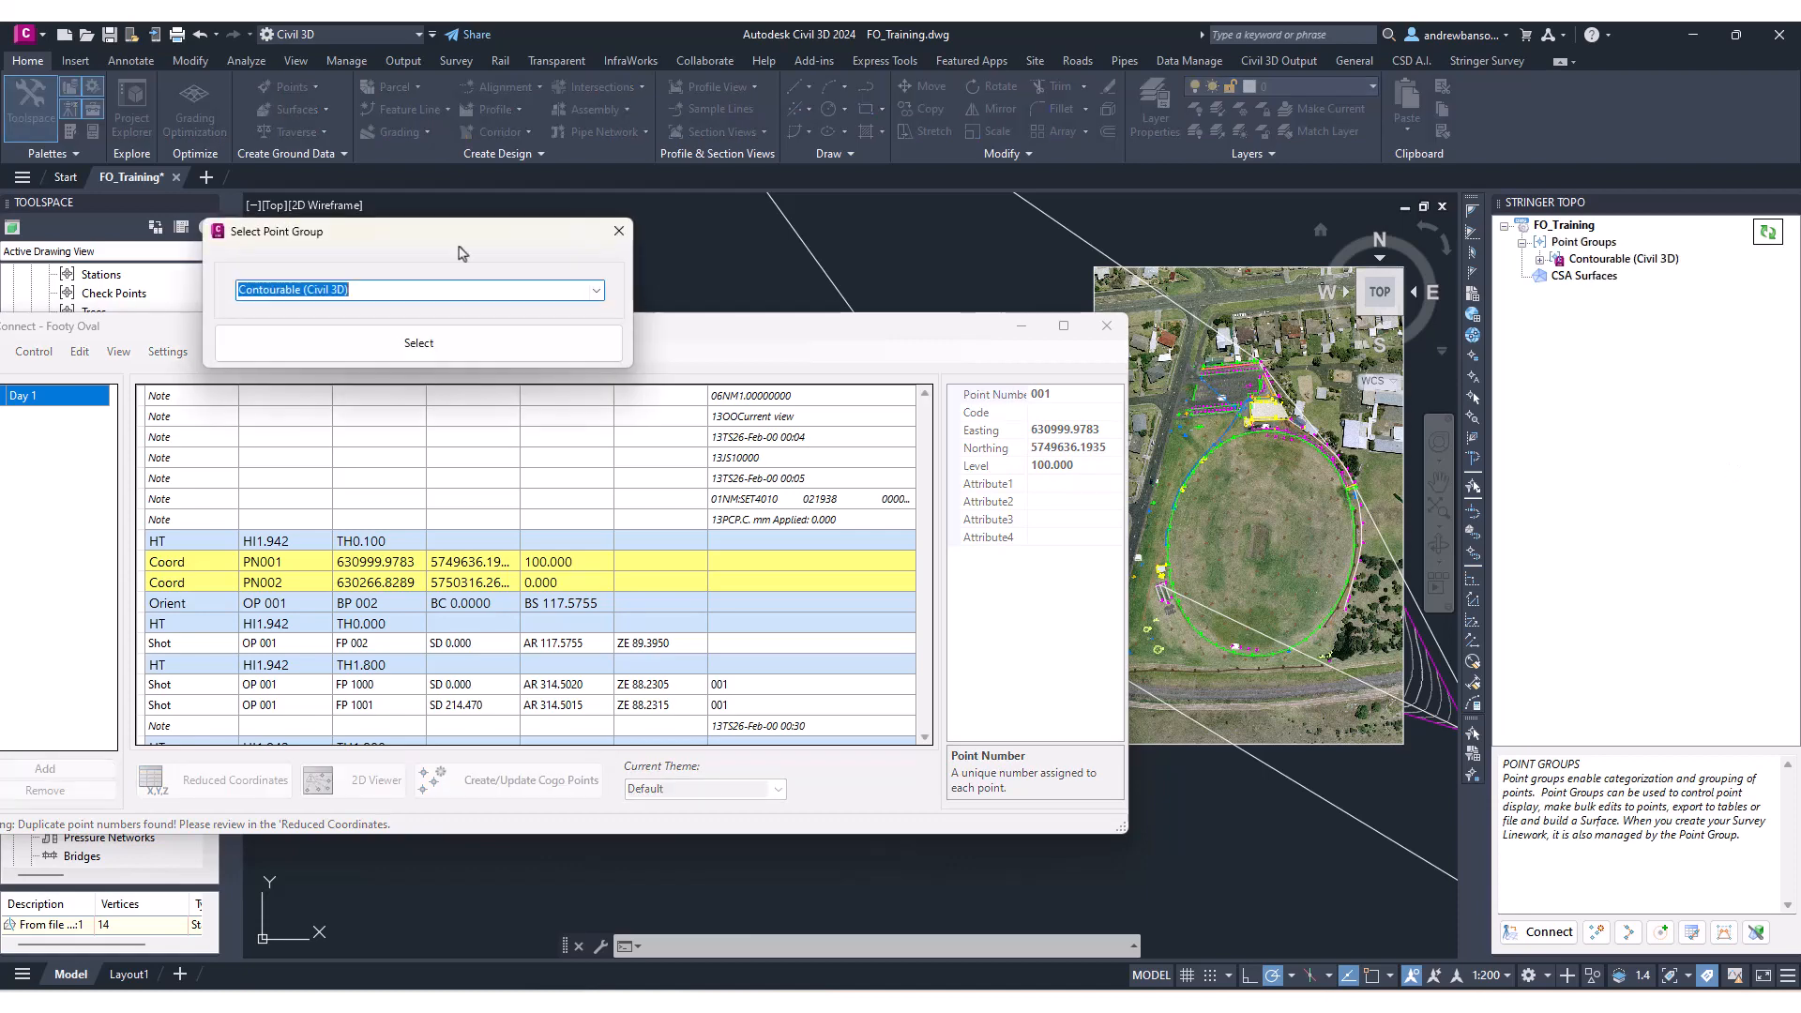
drag(455, 248, 1123, 406)
click(1036, 504)
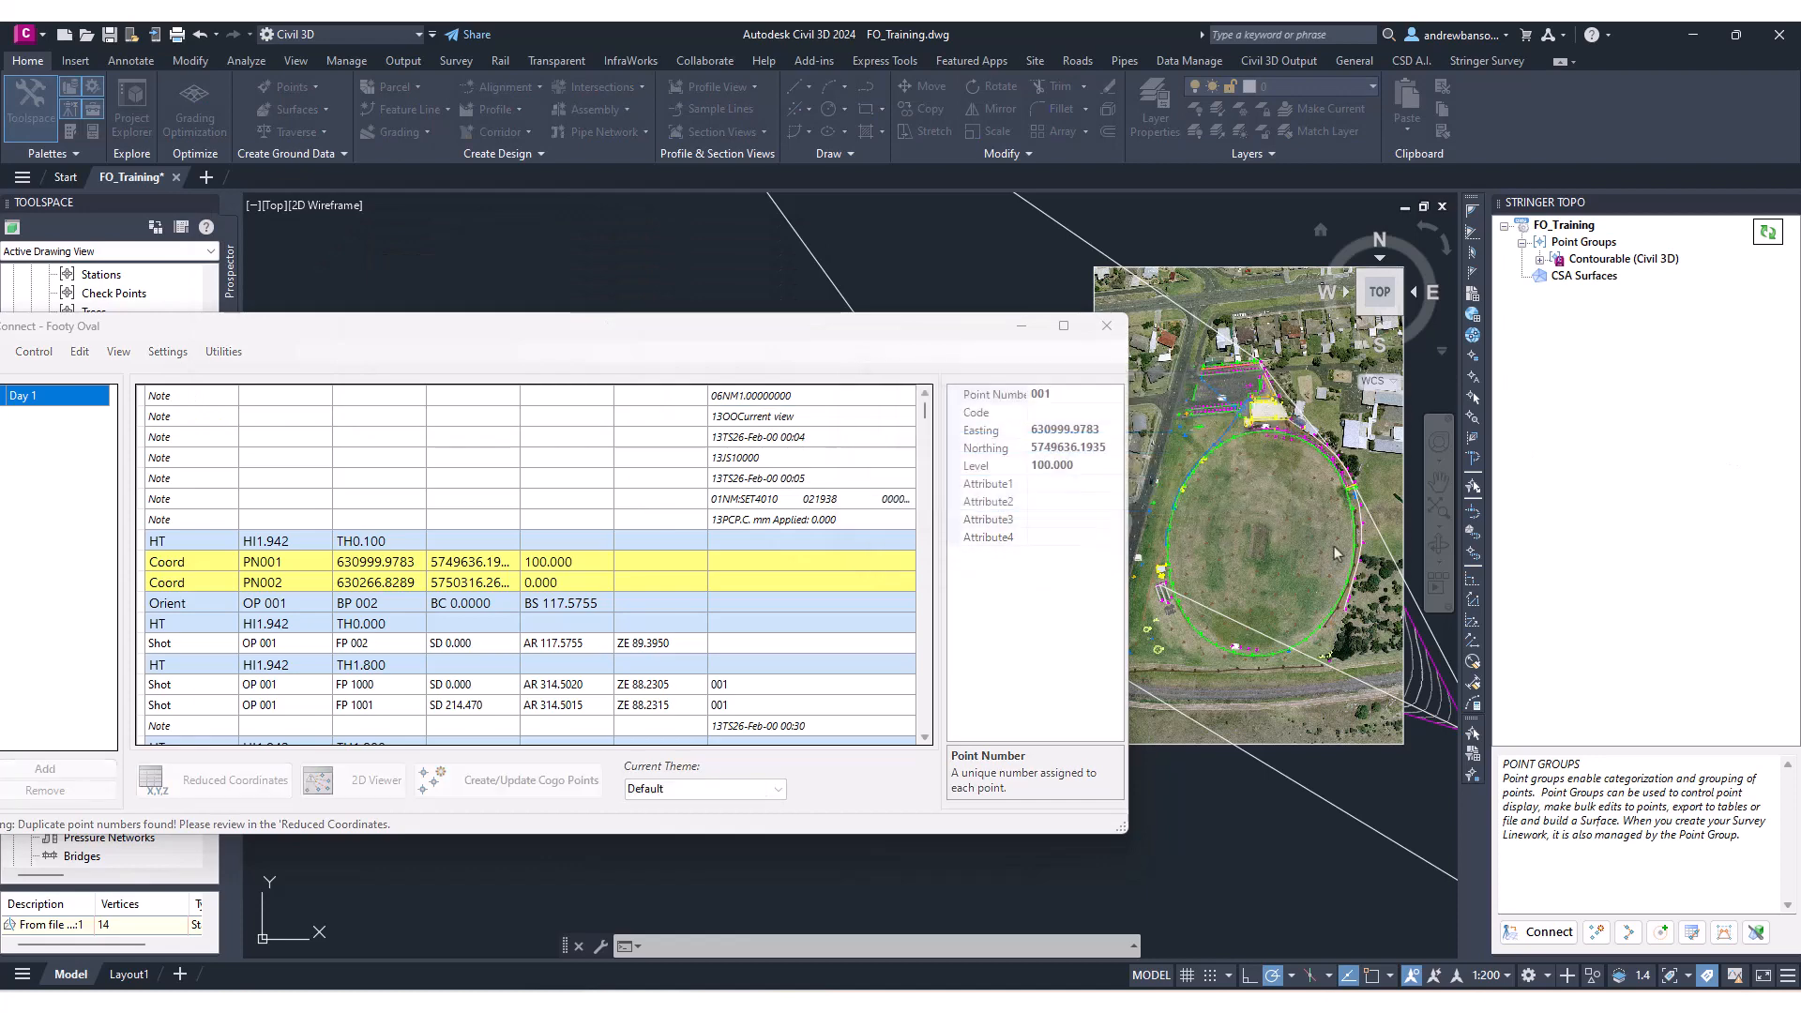
drag(976, 221, 1088, 405)
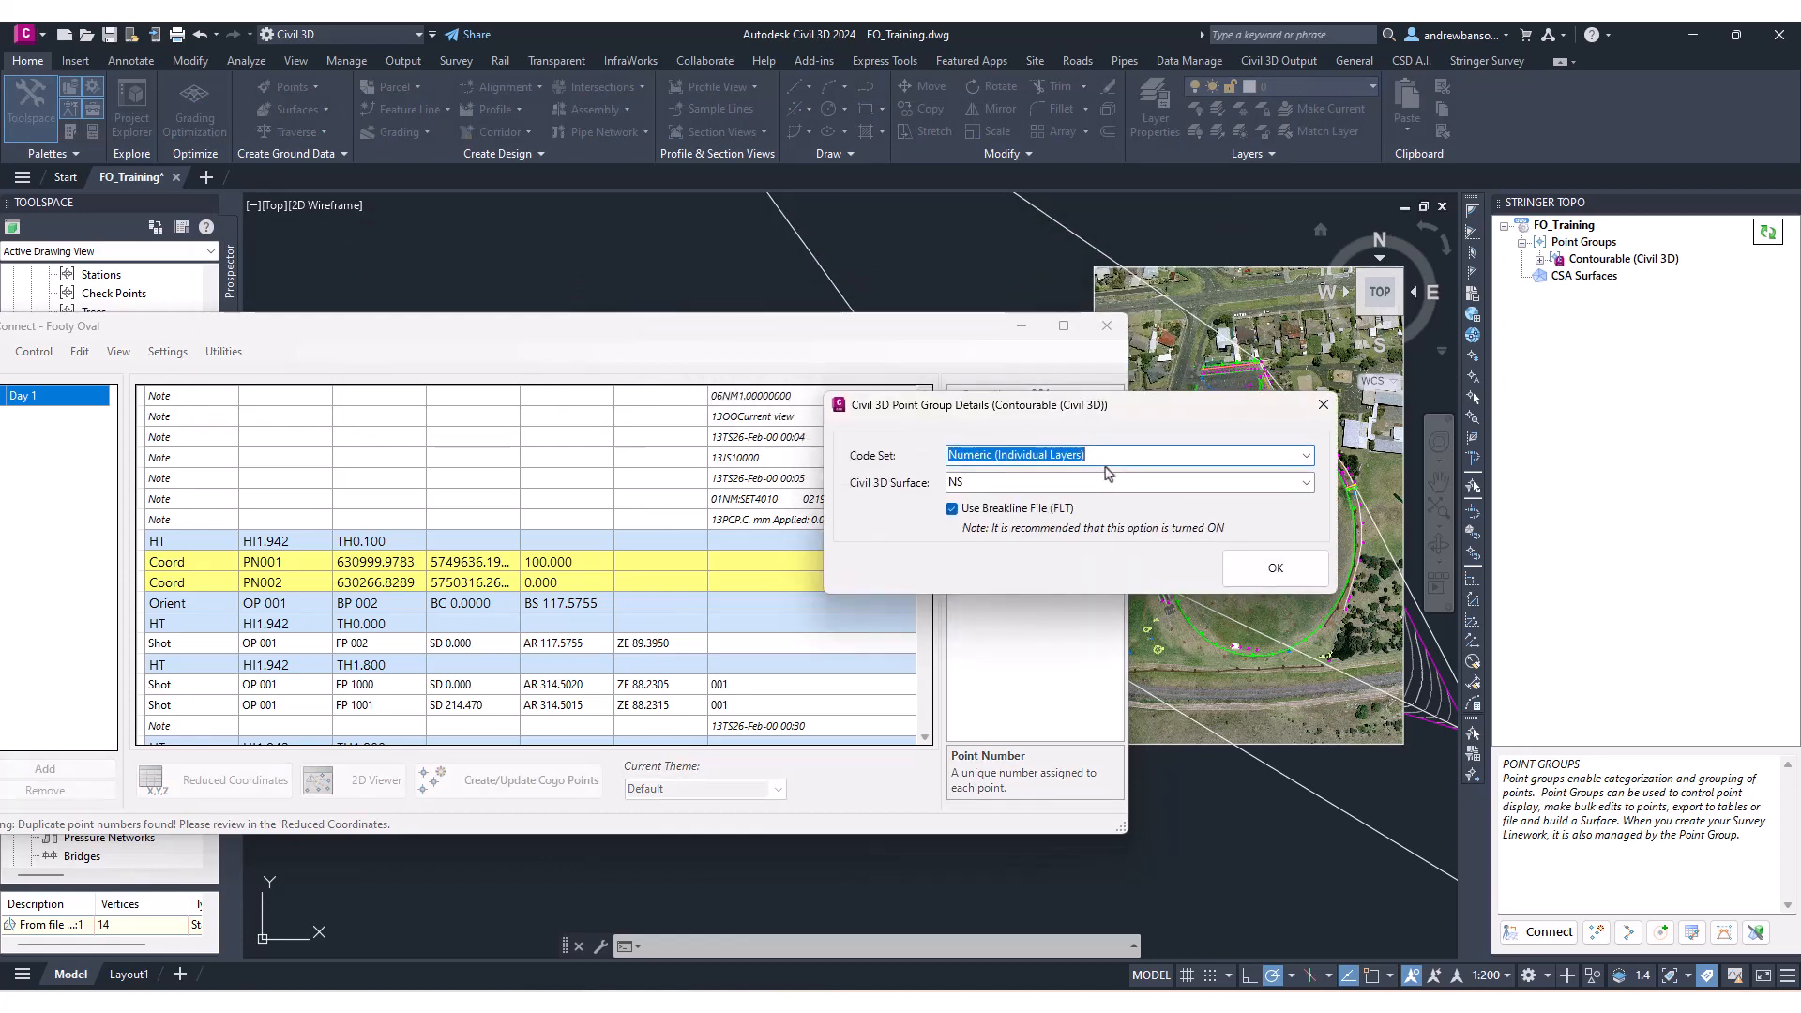
click(1014, 486)
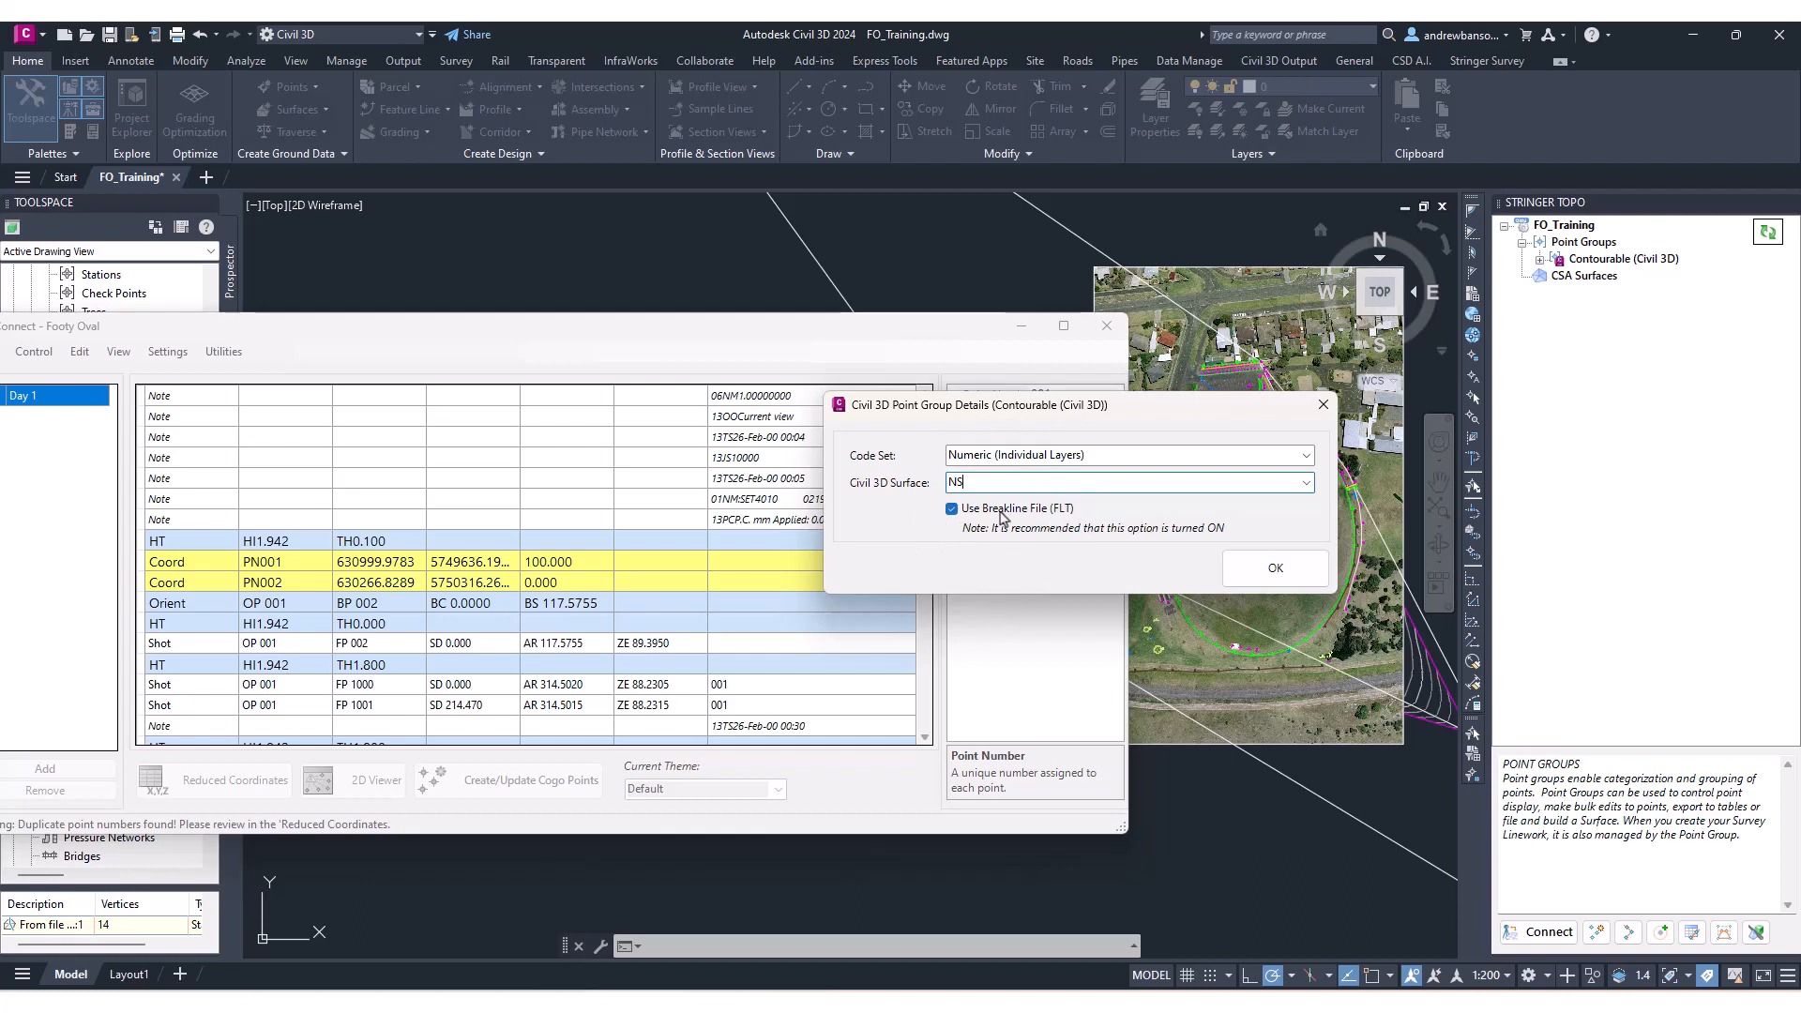
click(1283, 570)
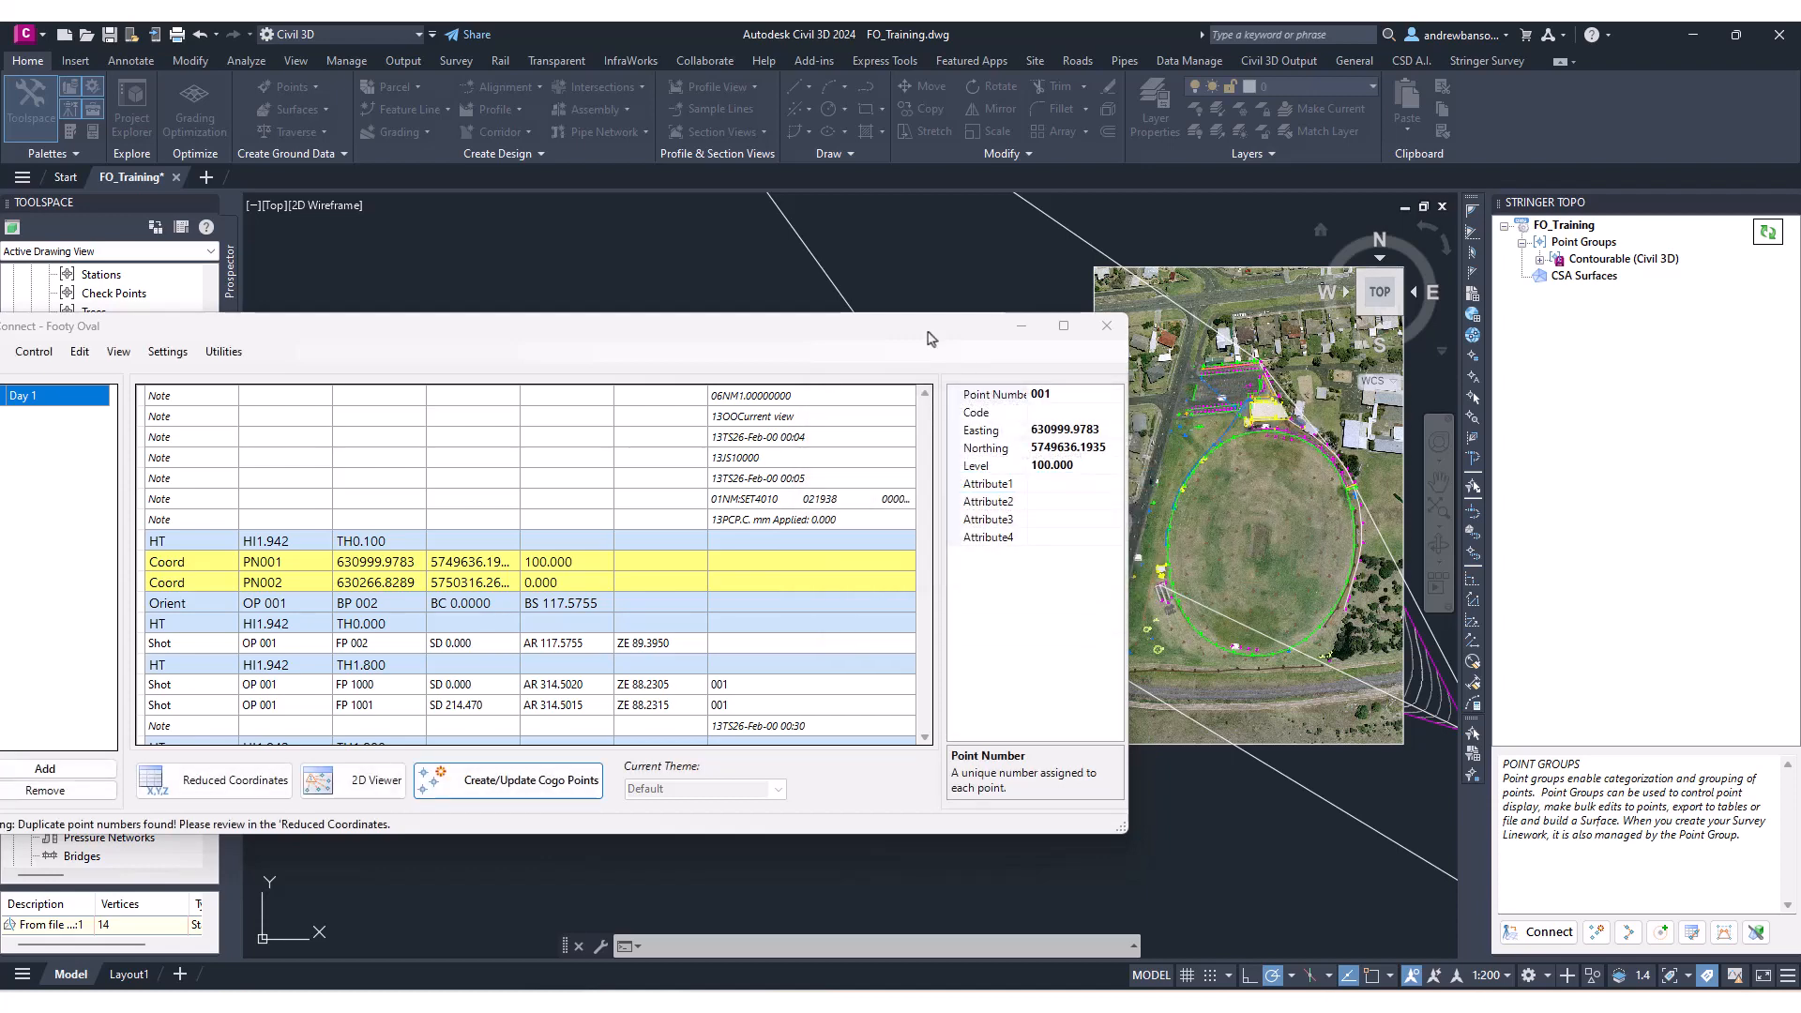
Enlarge the Connect window and select shot observations to locate their points in the drawing.
drag(920, 328, 1013, 194)
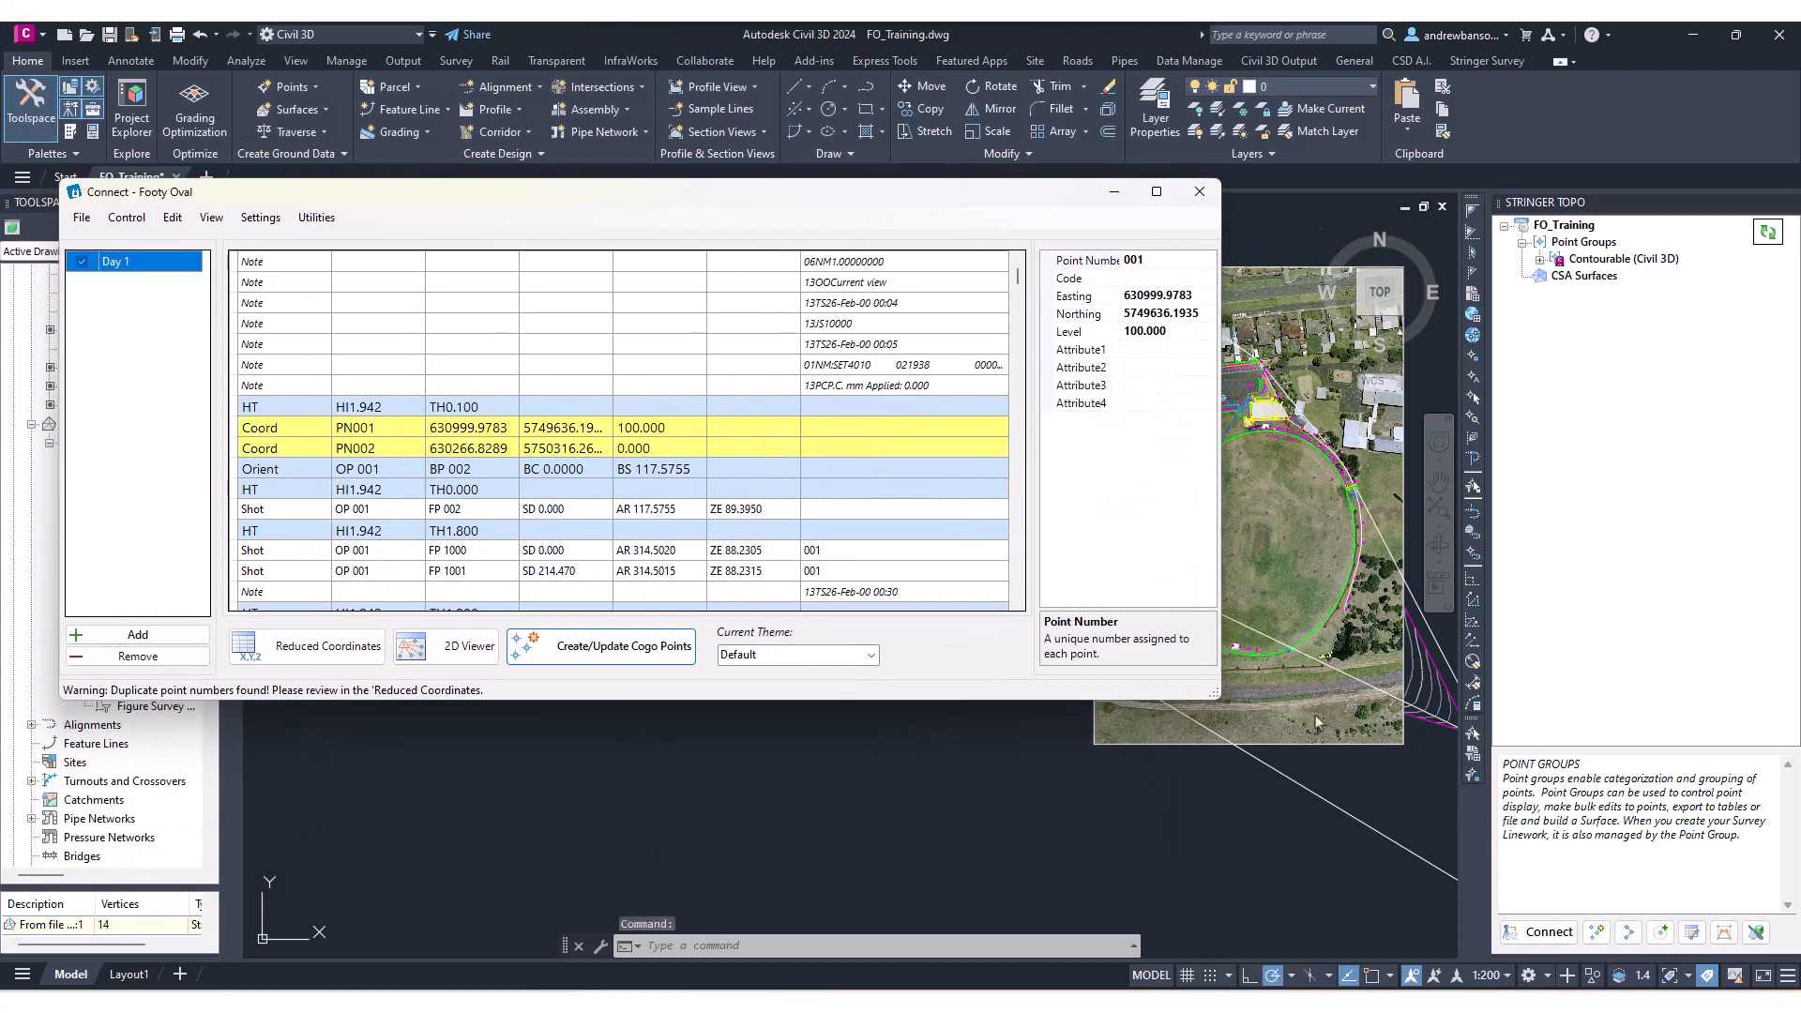
drag(1212, 695, 1170, 897)
scroll(864, 591, down, 3)
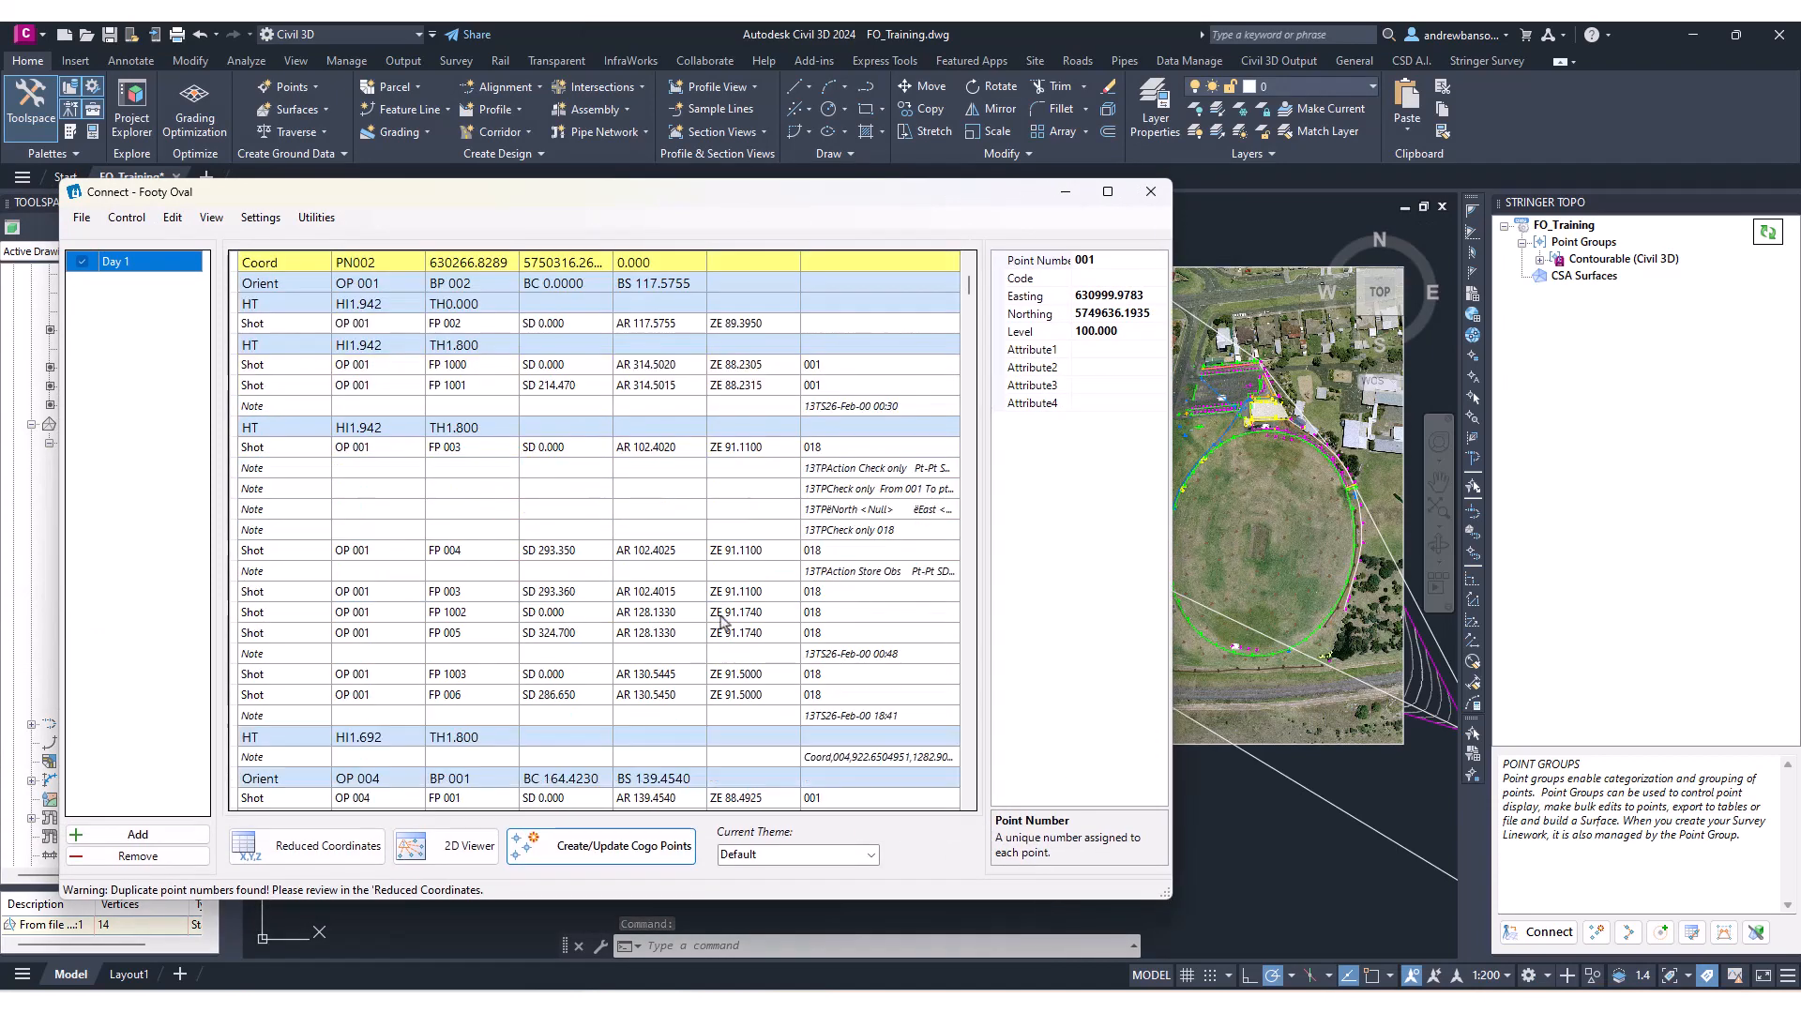
click(725, 613)
scroll(731, 647, down, 4)
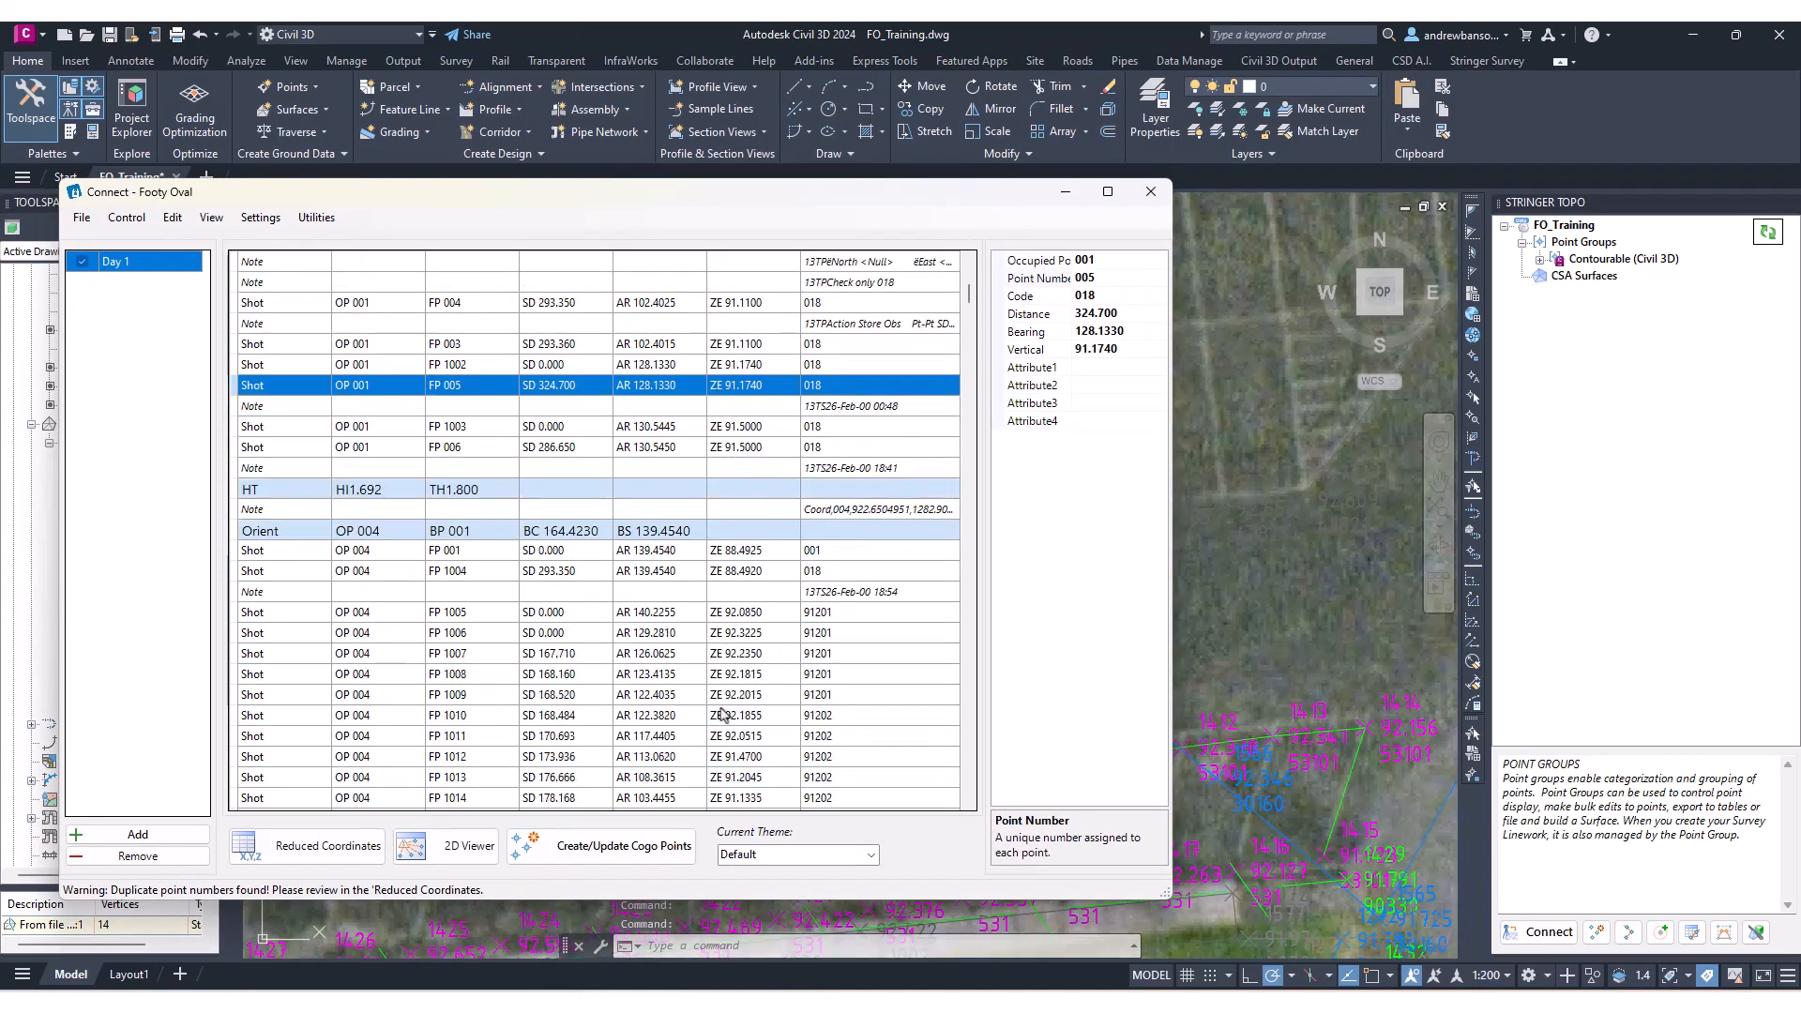
click(747, 716)
click(747, 632)
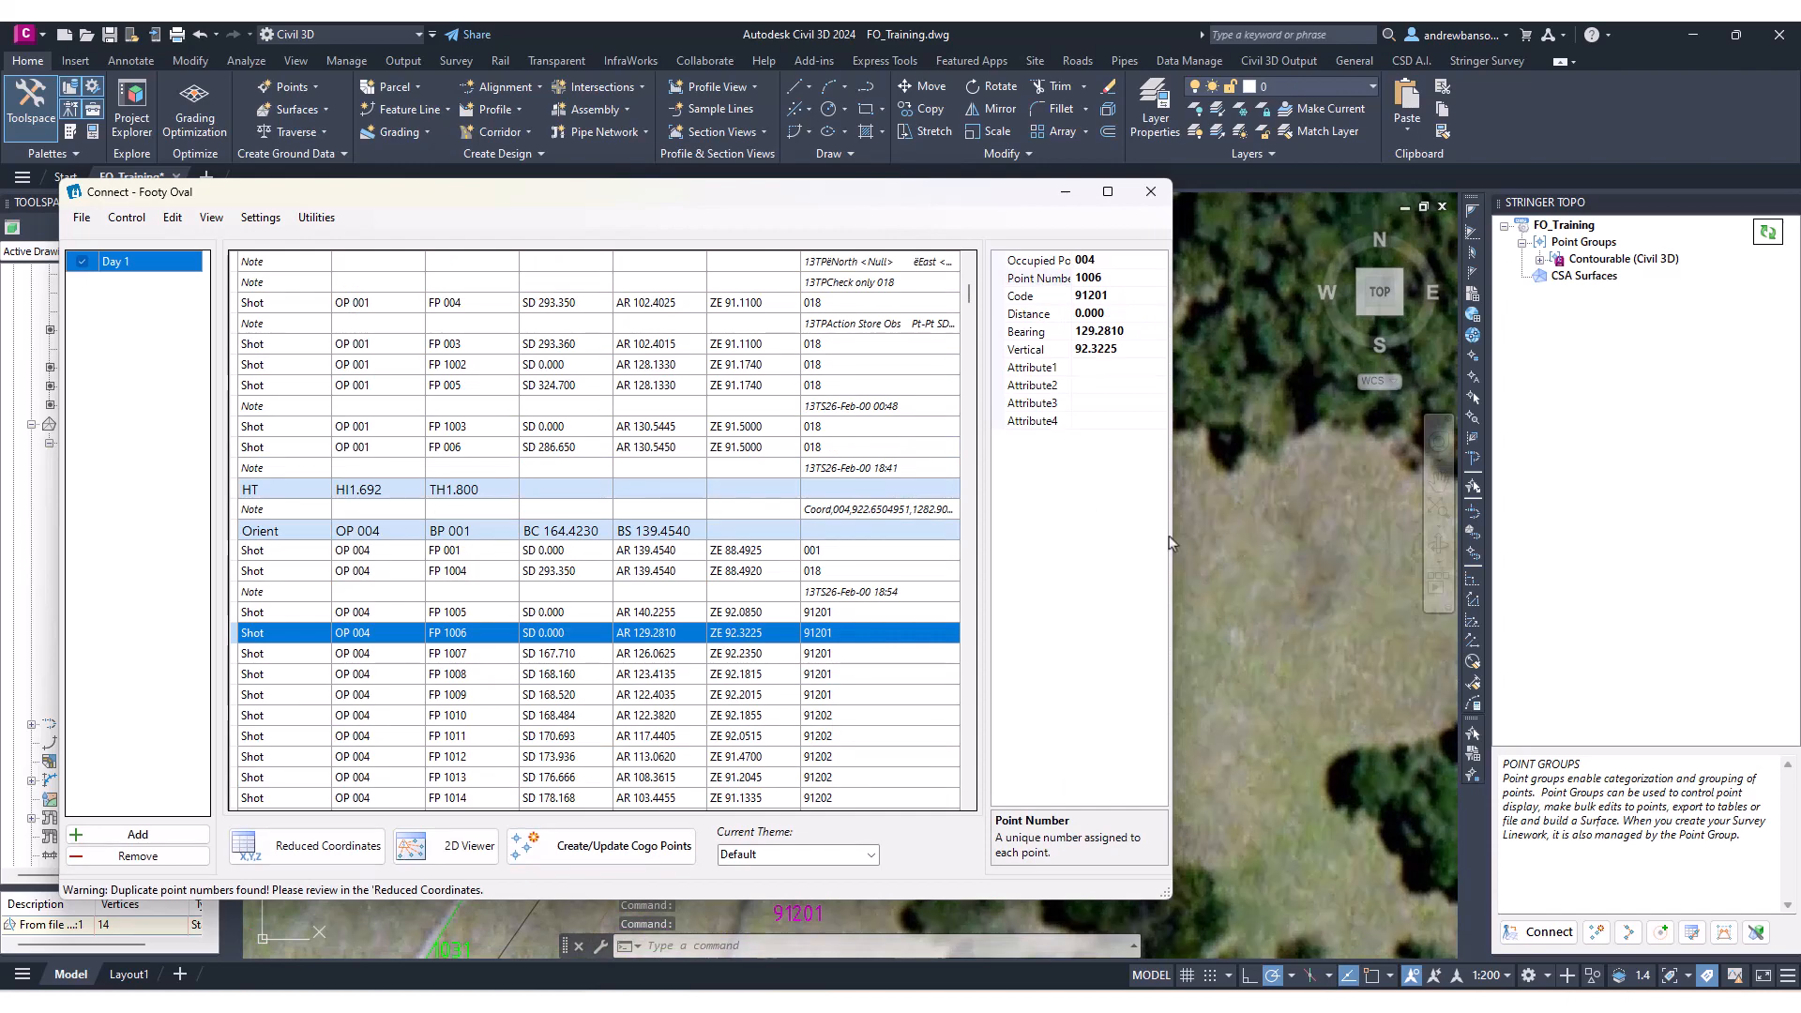
drag(1172, 549, 1003, 540)
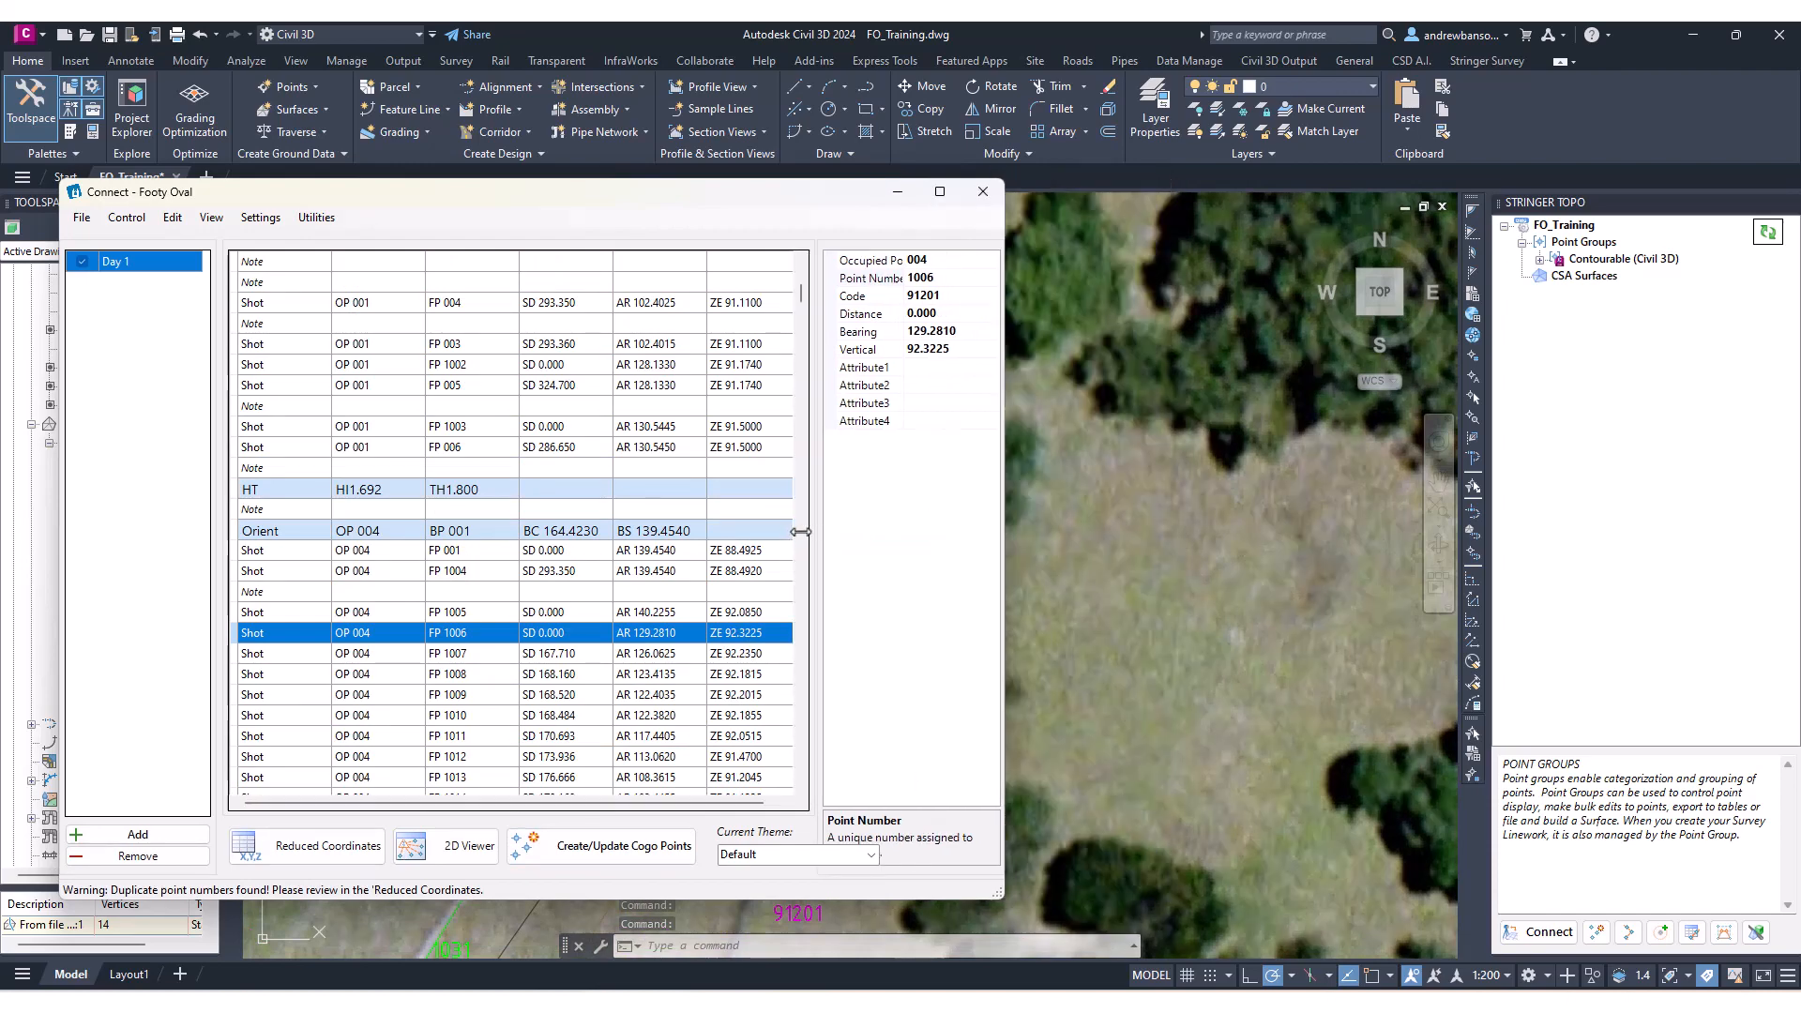
click(672, 679)
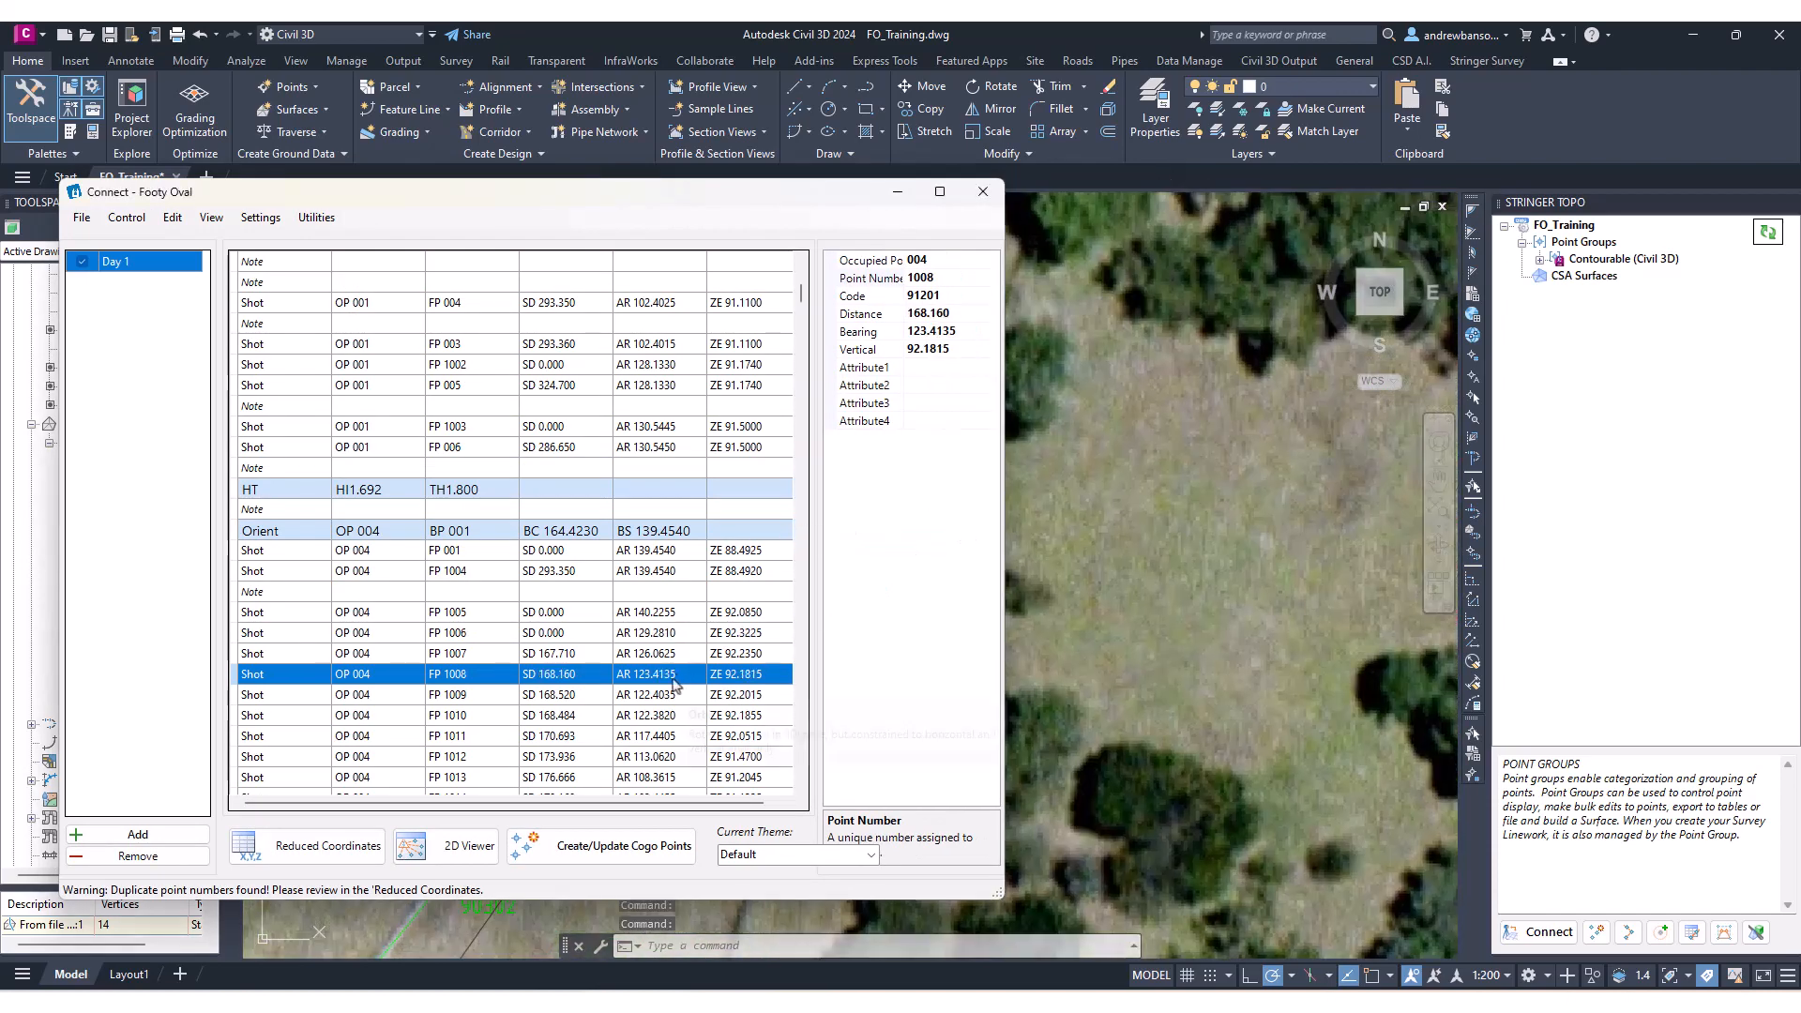
key(Down)
key(Down)
key(Down)
key(Down)
key(Down)
key(Down)
key(Down)
key(Down)
key(Down)
key(Down)
key(Down)
key(Down)
key(Down)
key(Down)
key(Down)
key(Down)
key(Down)
key(Down)
key(Down)
key(Down)
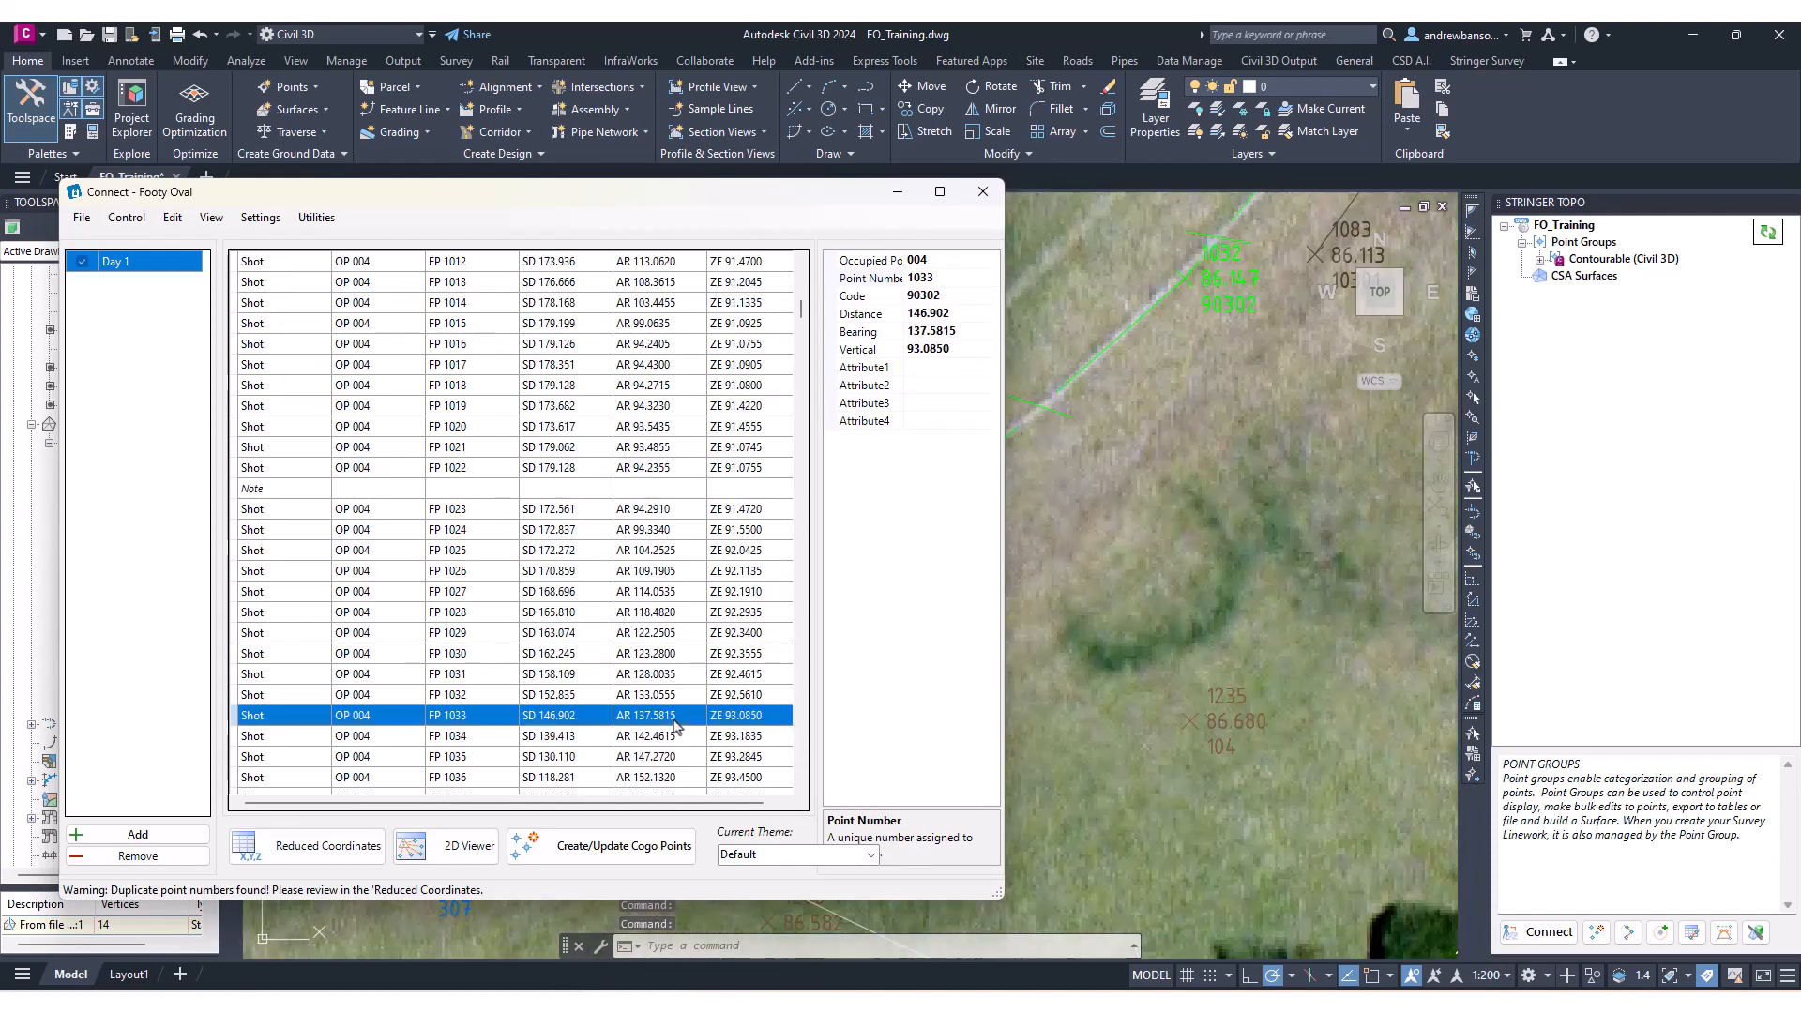
click(673, 570)
click(672, 654)
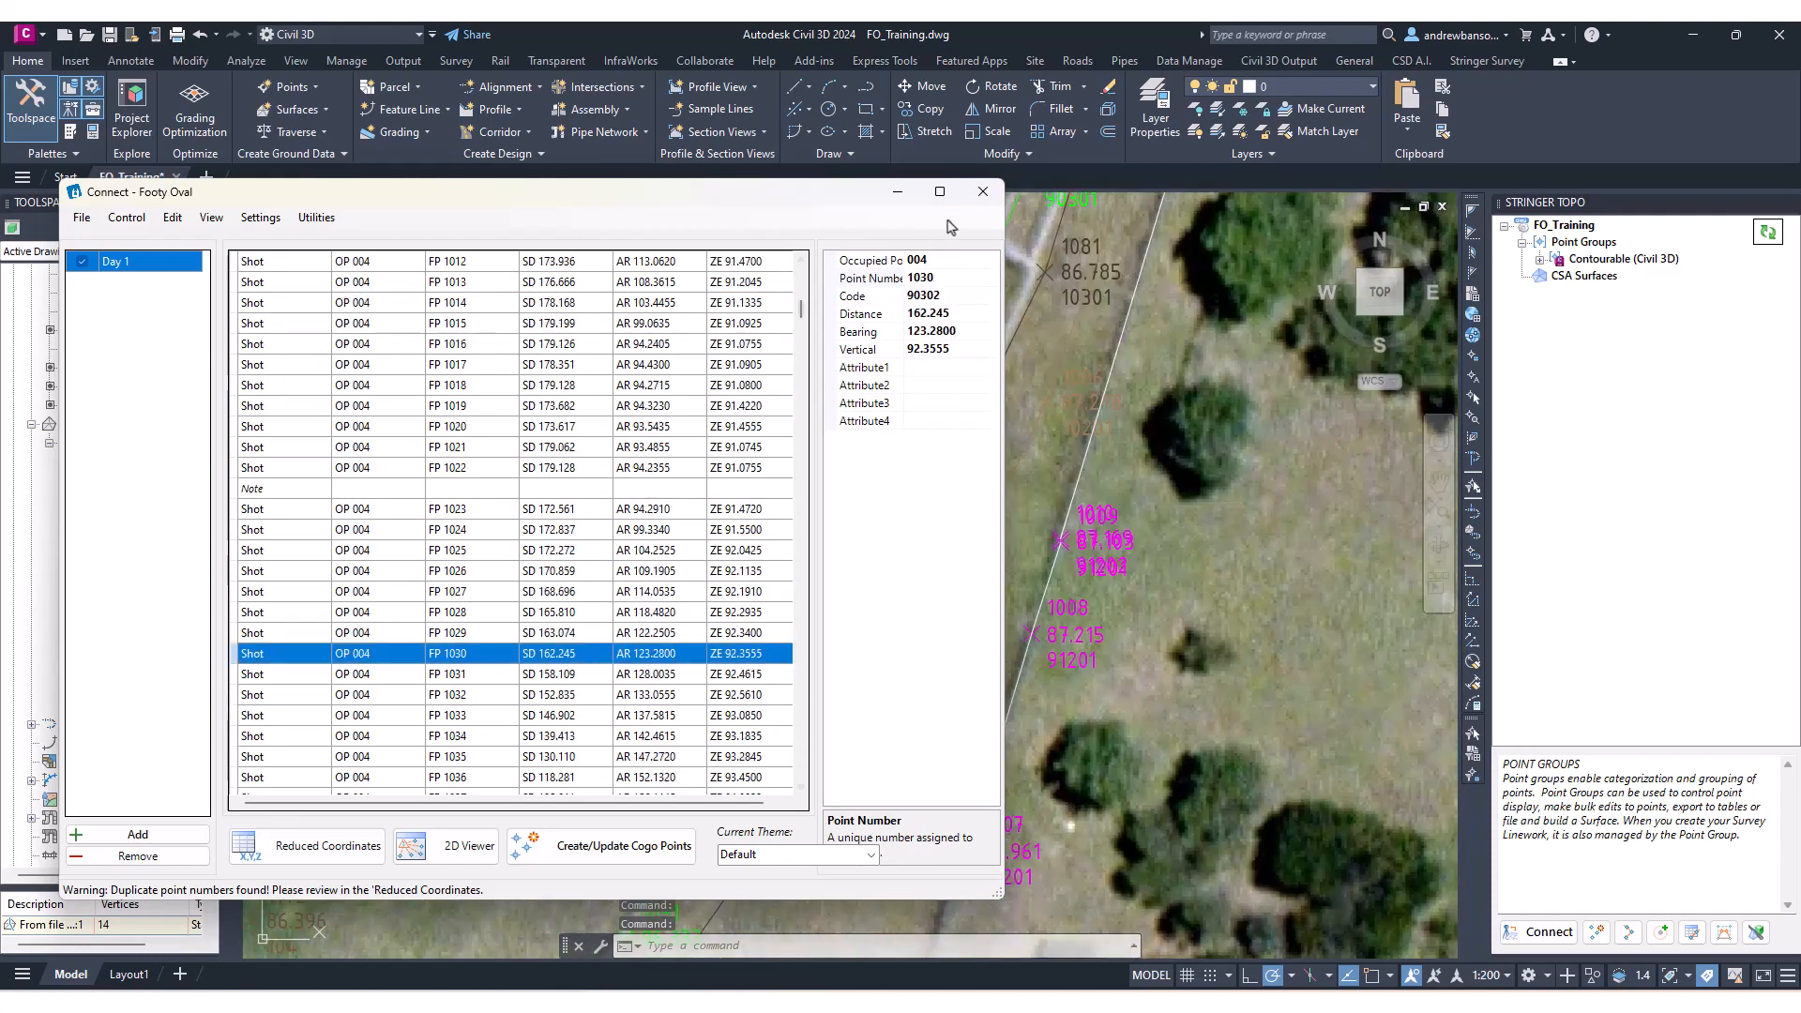
Zoom the drawing in and out around the selected shot's point label to examine it.
scroll(1189, 617, down, 6)
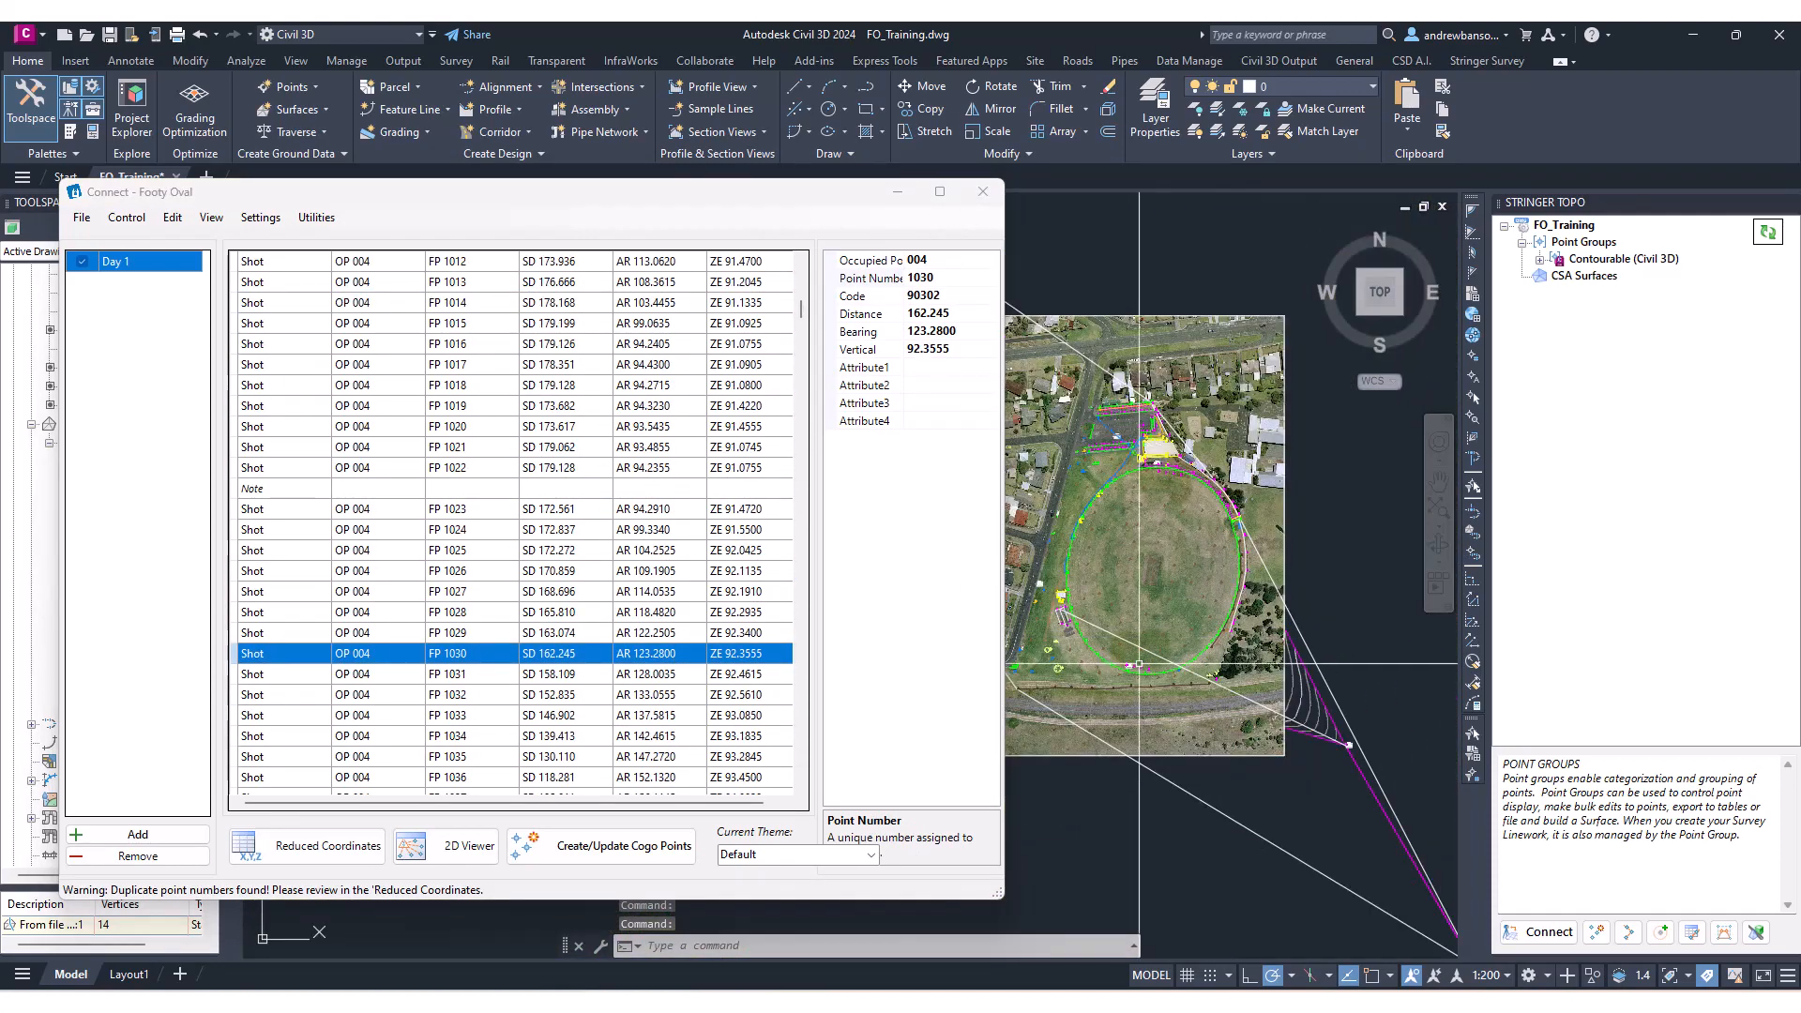
scroll(1210, 619, up, 6)
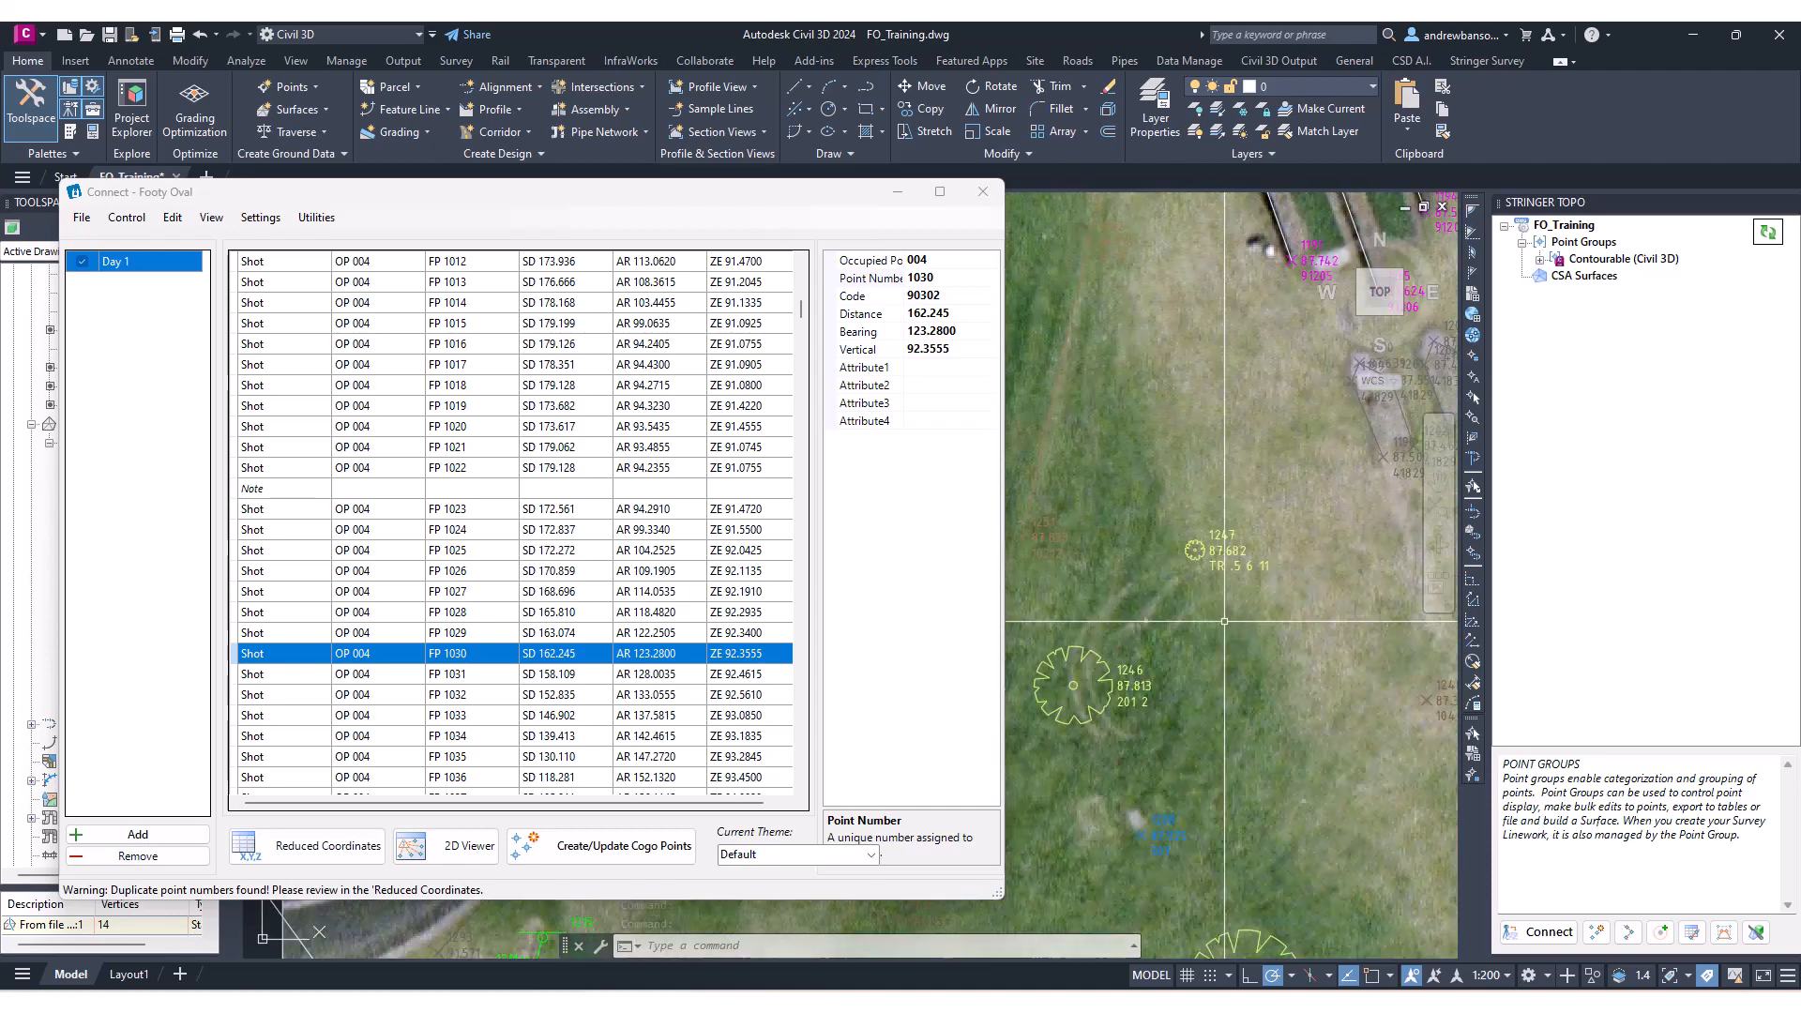
scroll(1189, 574, up, 1)
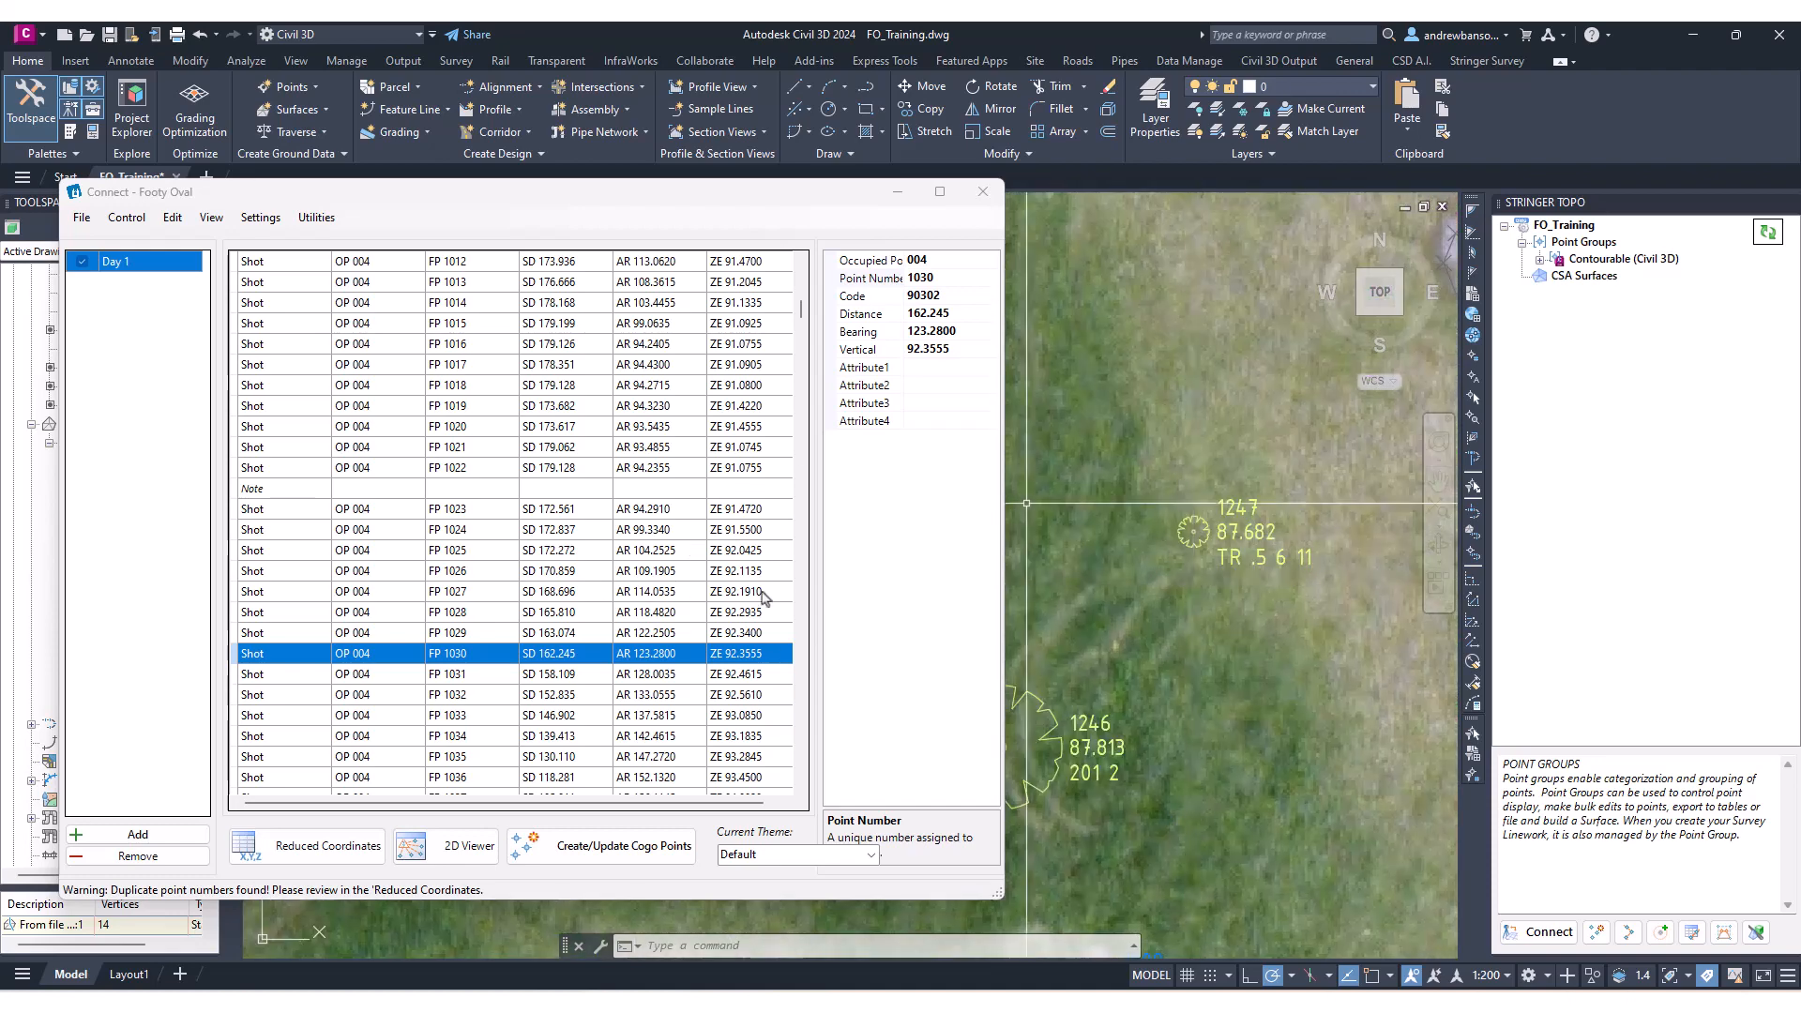
scroll(1219, 506, up, 3)
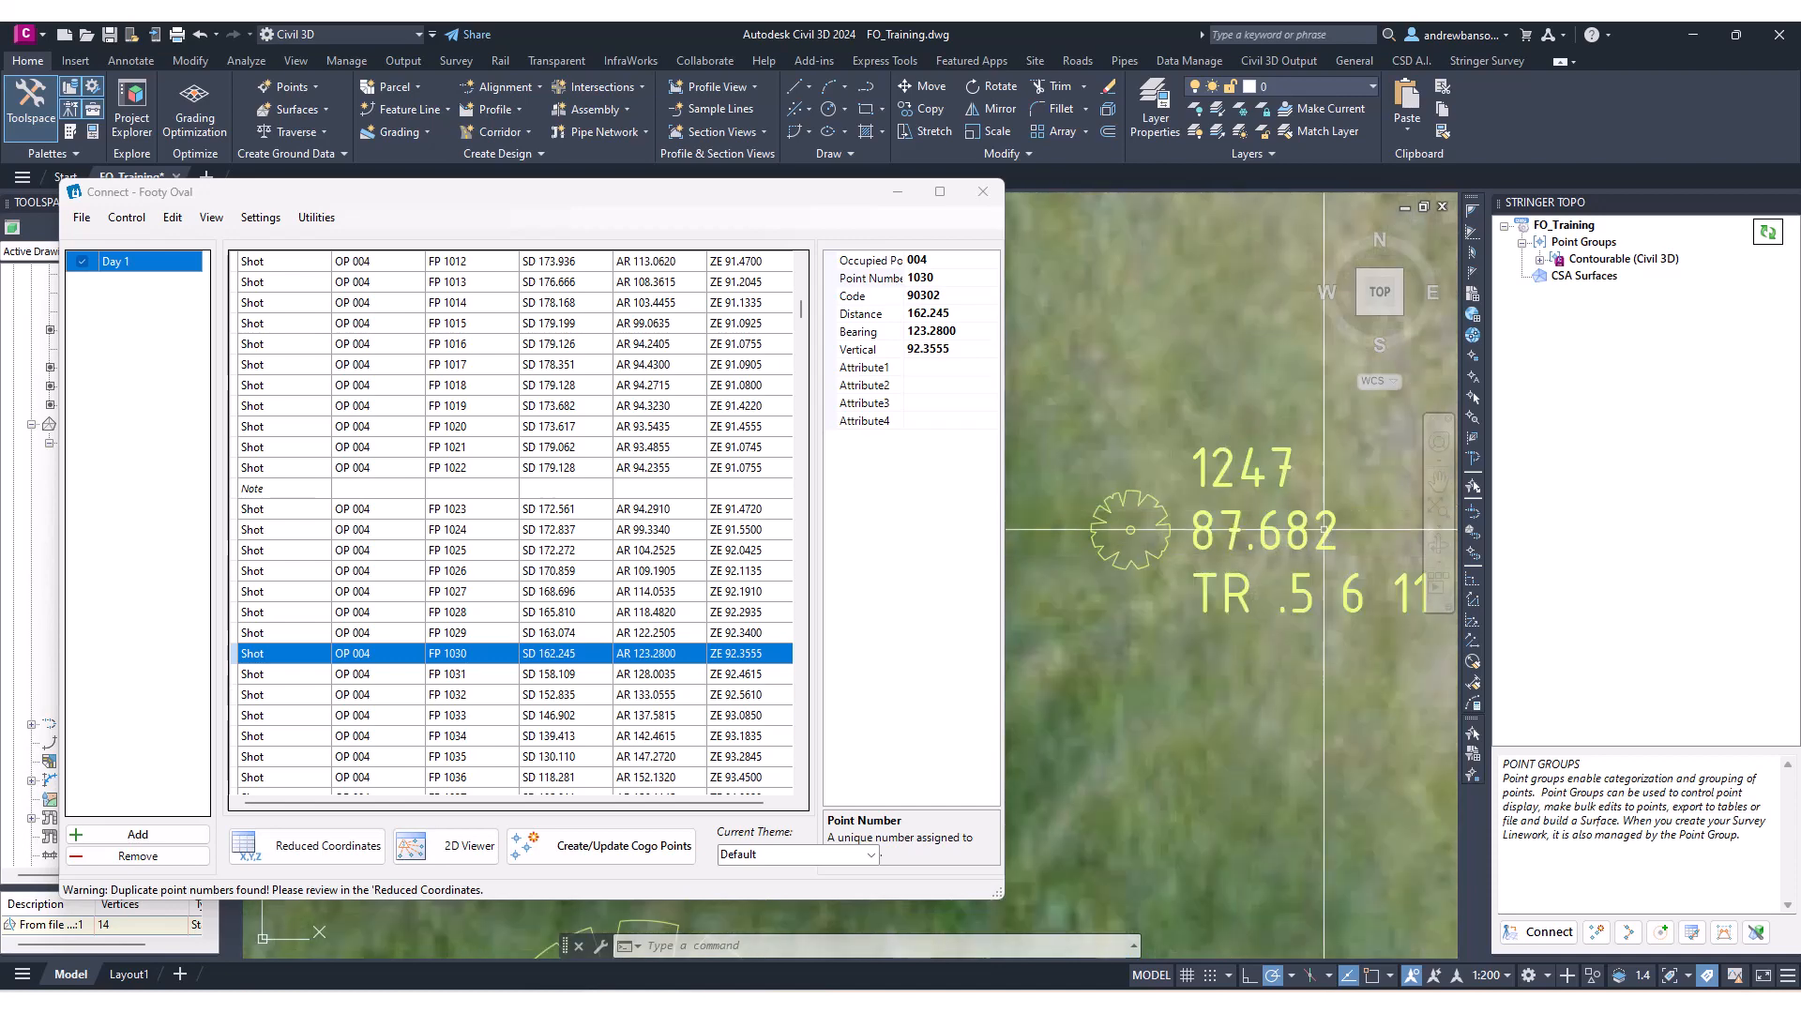
scroll(1222, 499, down, 1)
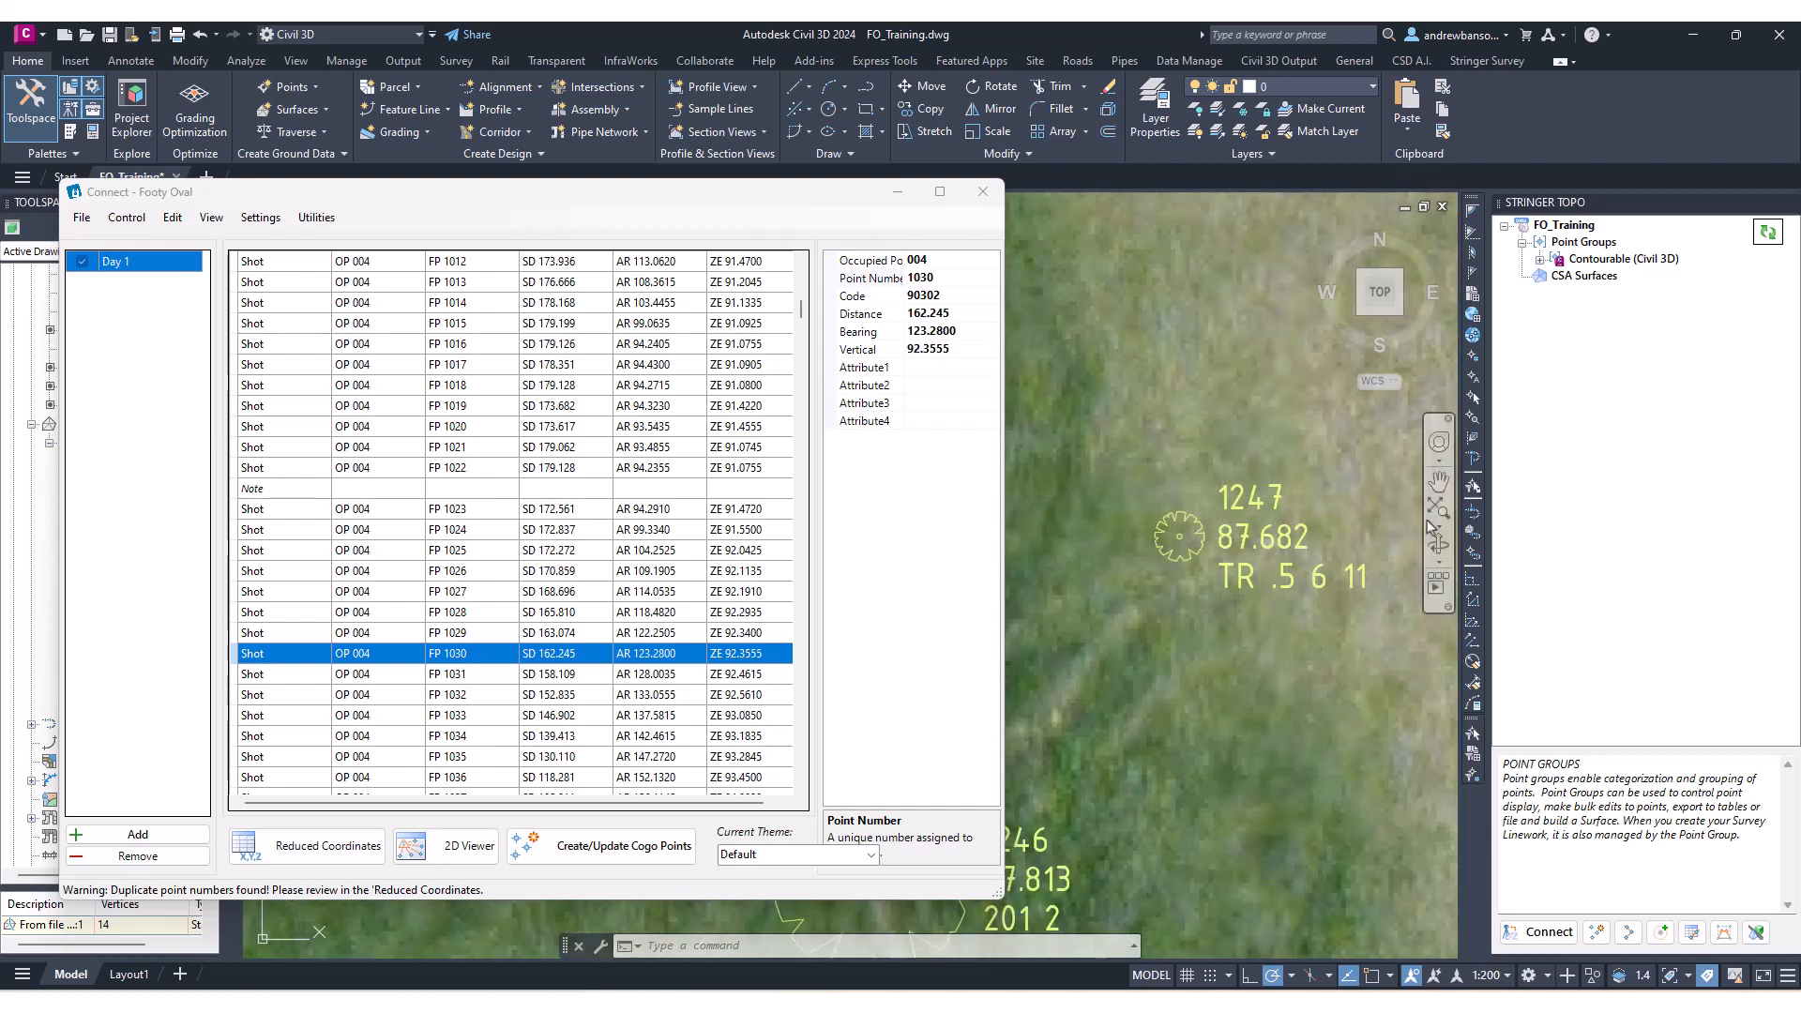
scroll(514, 489, up, 2)
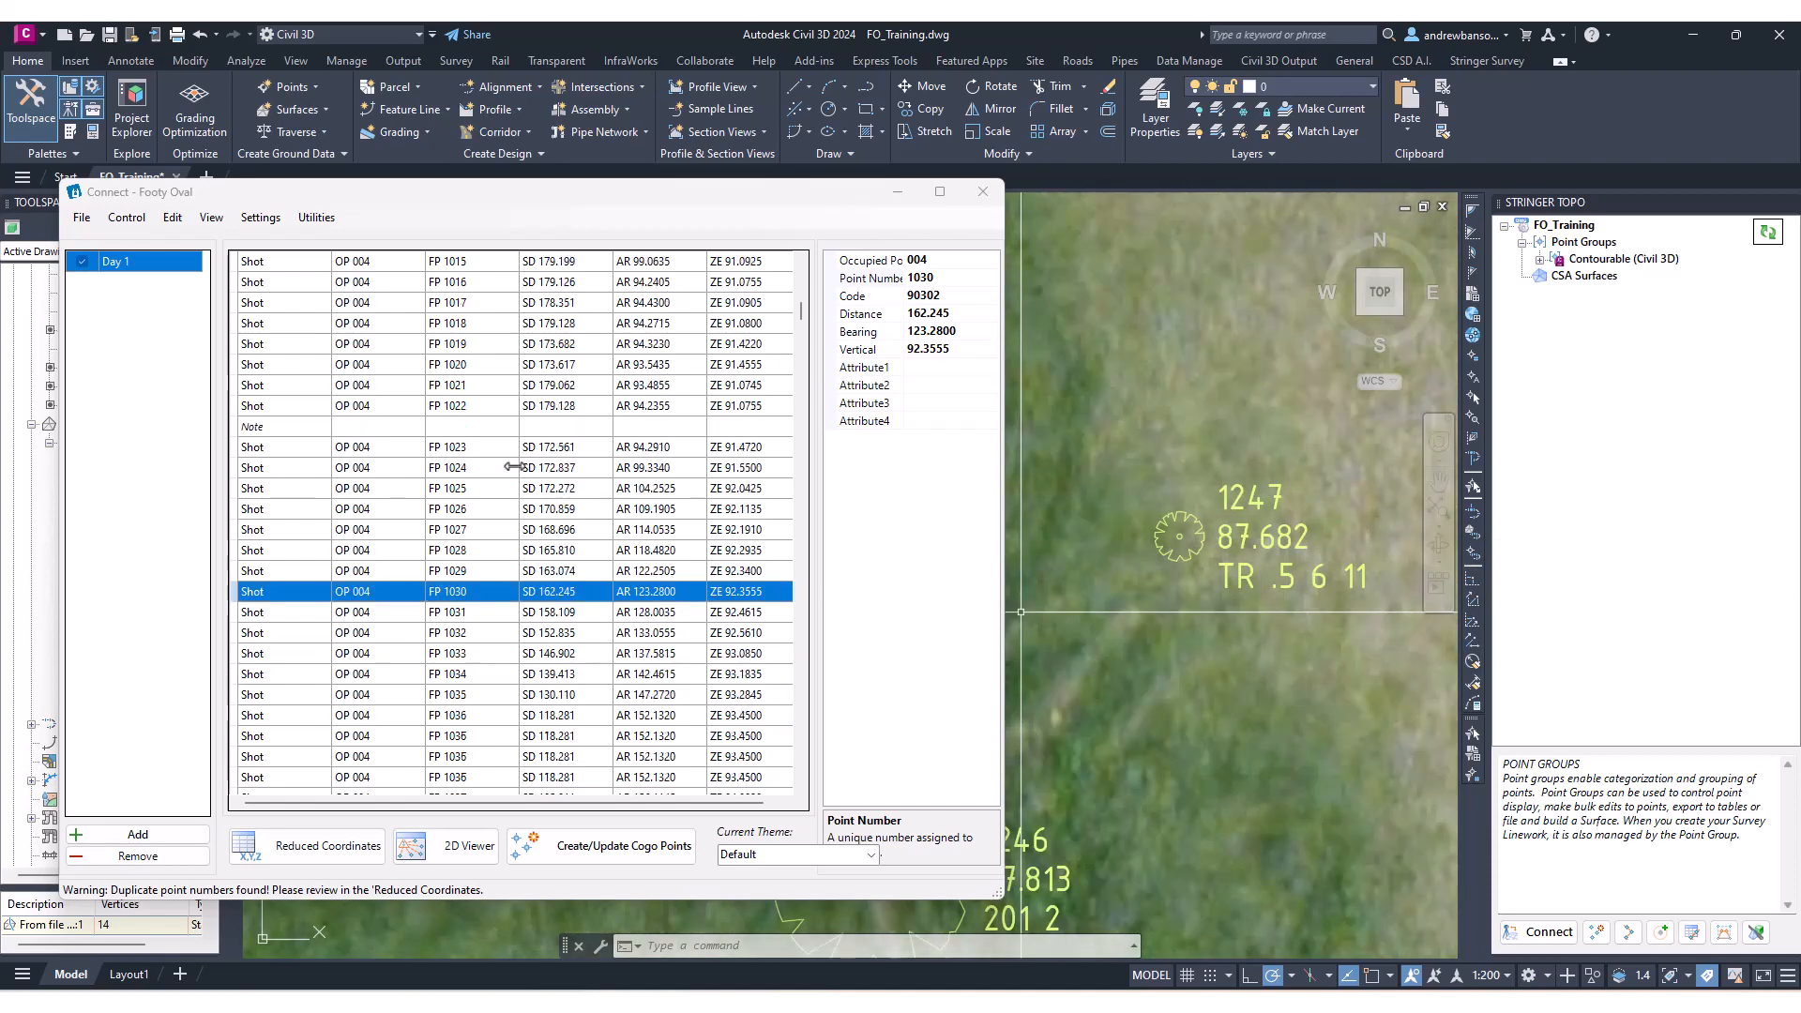
scroll(515, 489, up, 5)
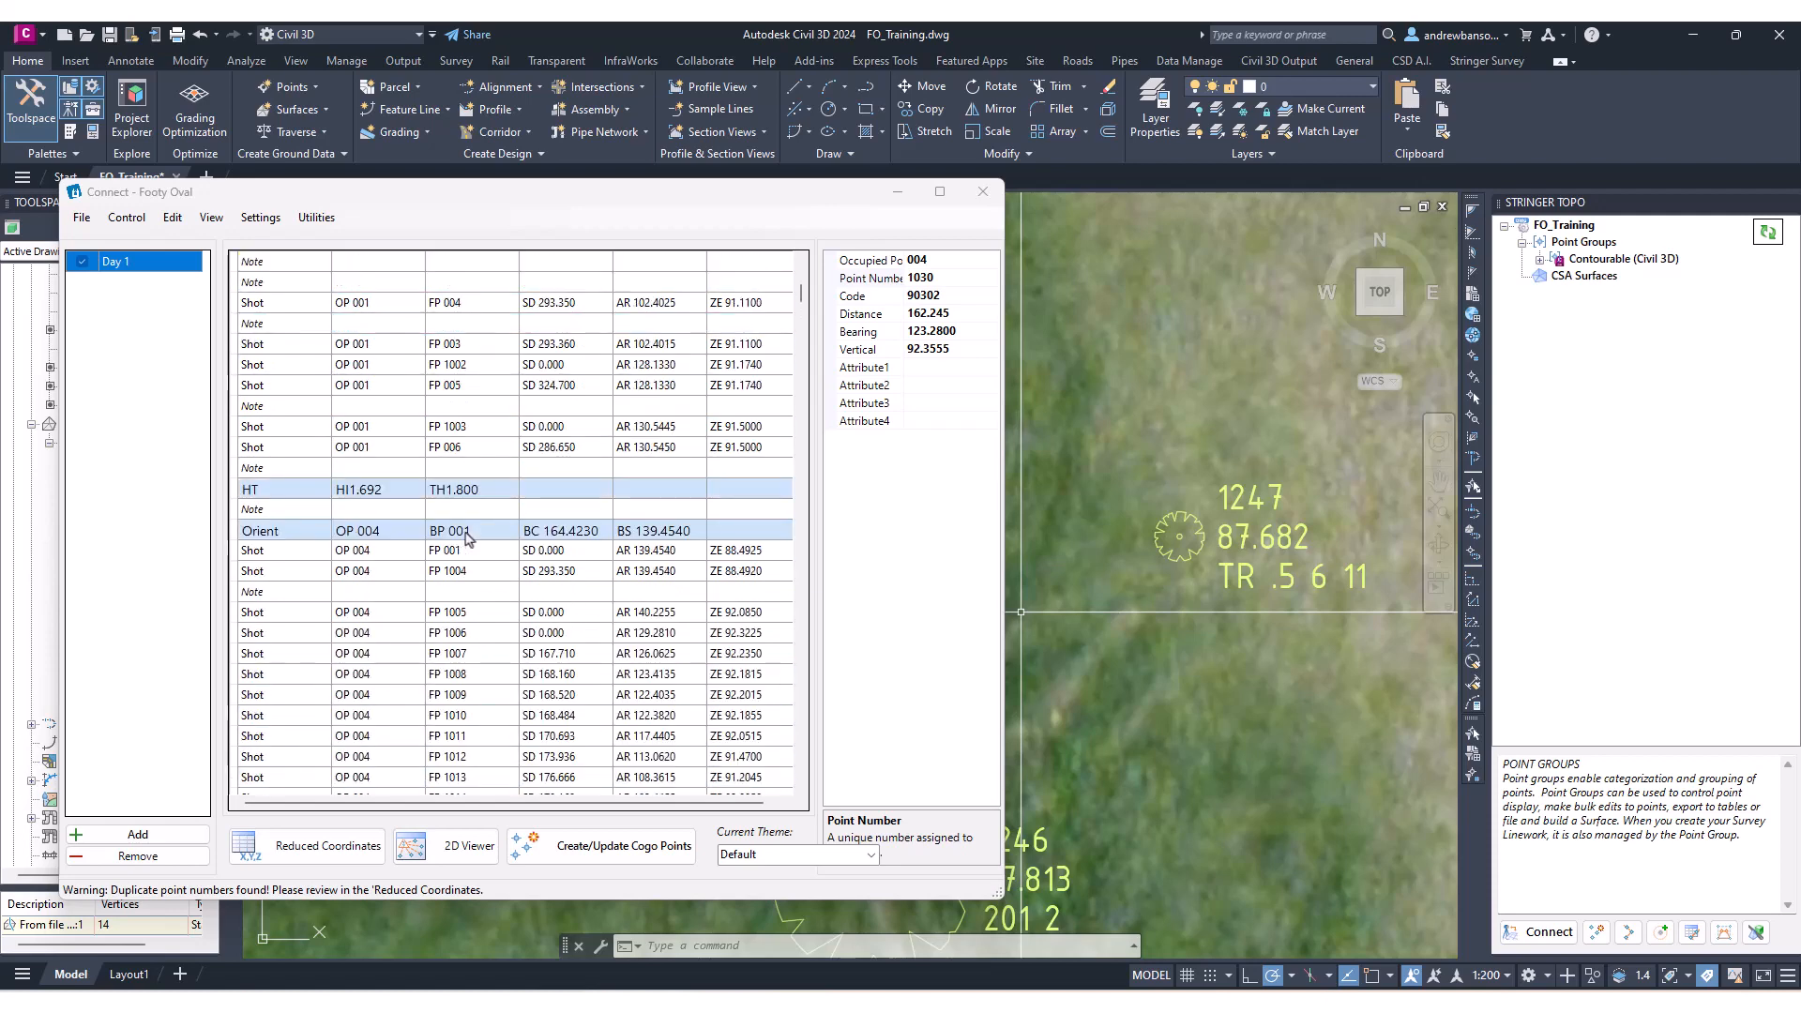
Open Search and Replace from the observation list and search all records for 1247, selecting the found shot.
right_click(476, 521)
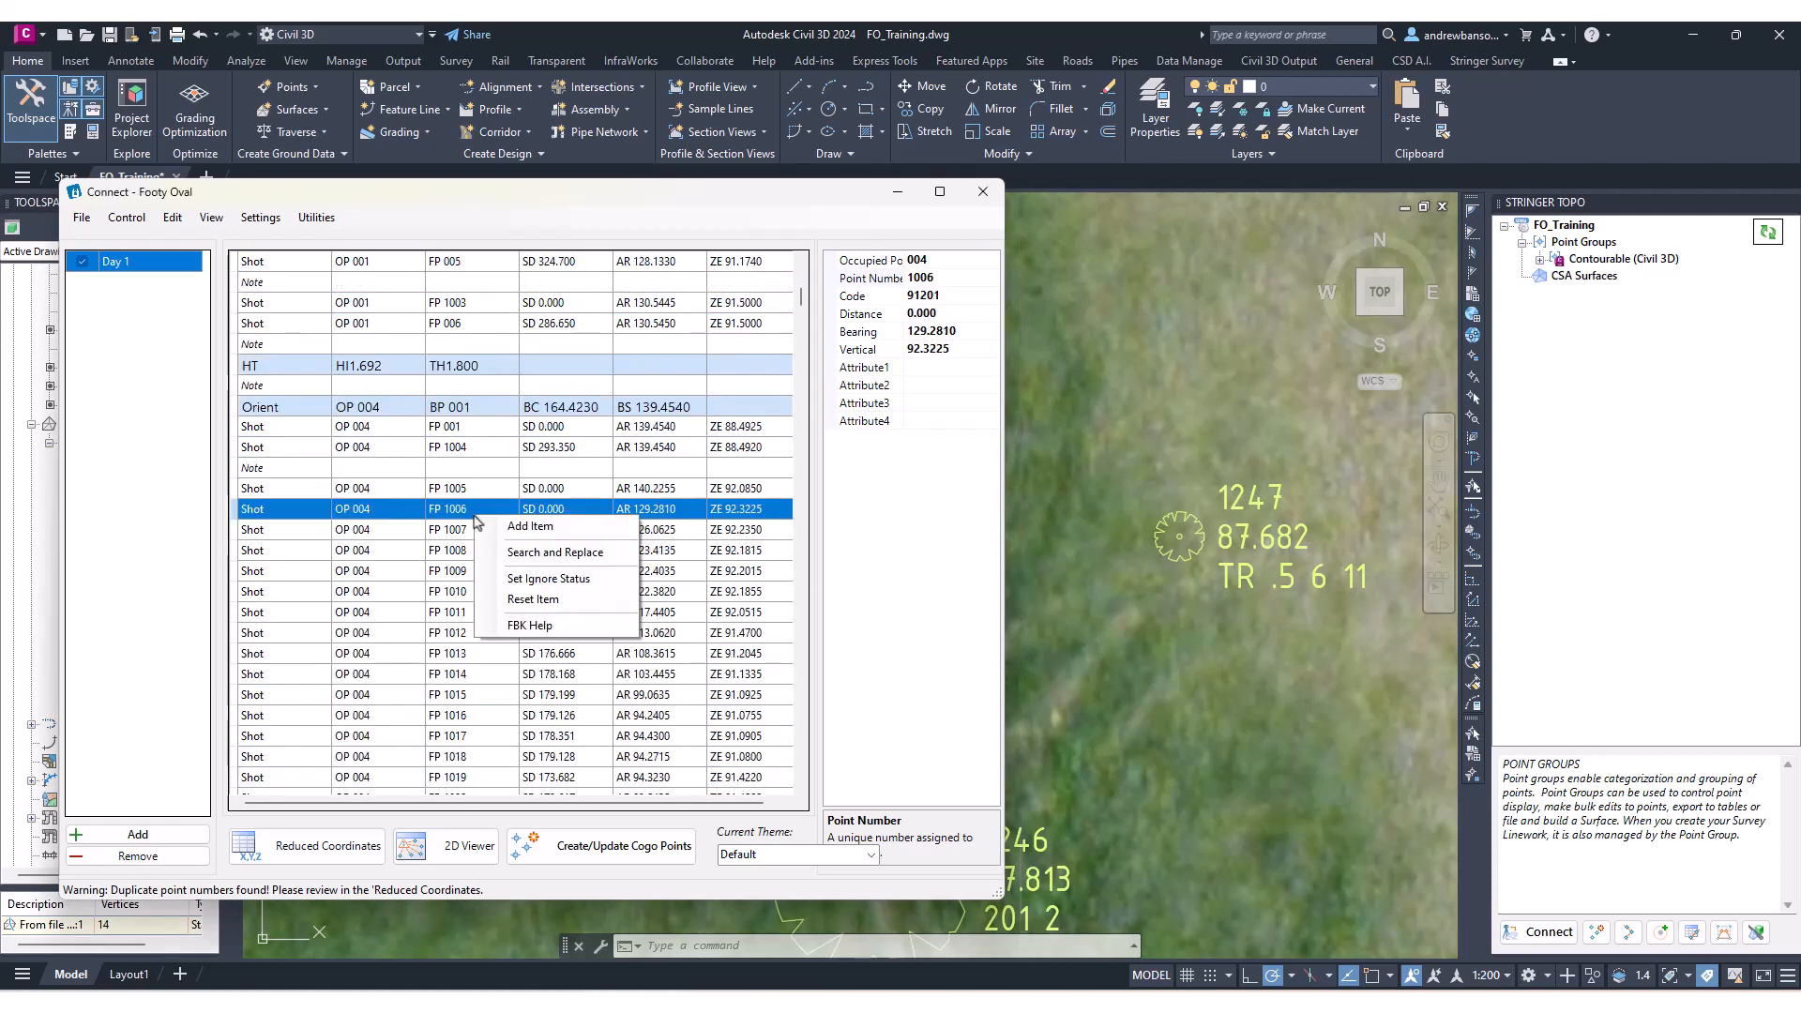
click(574, 559)
drag(705, 197, 908, 201)
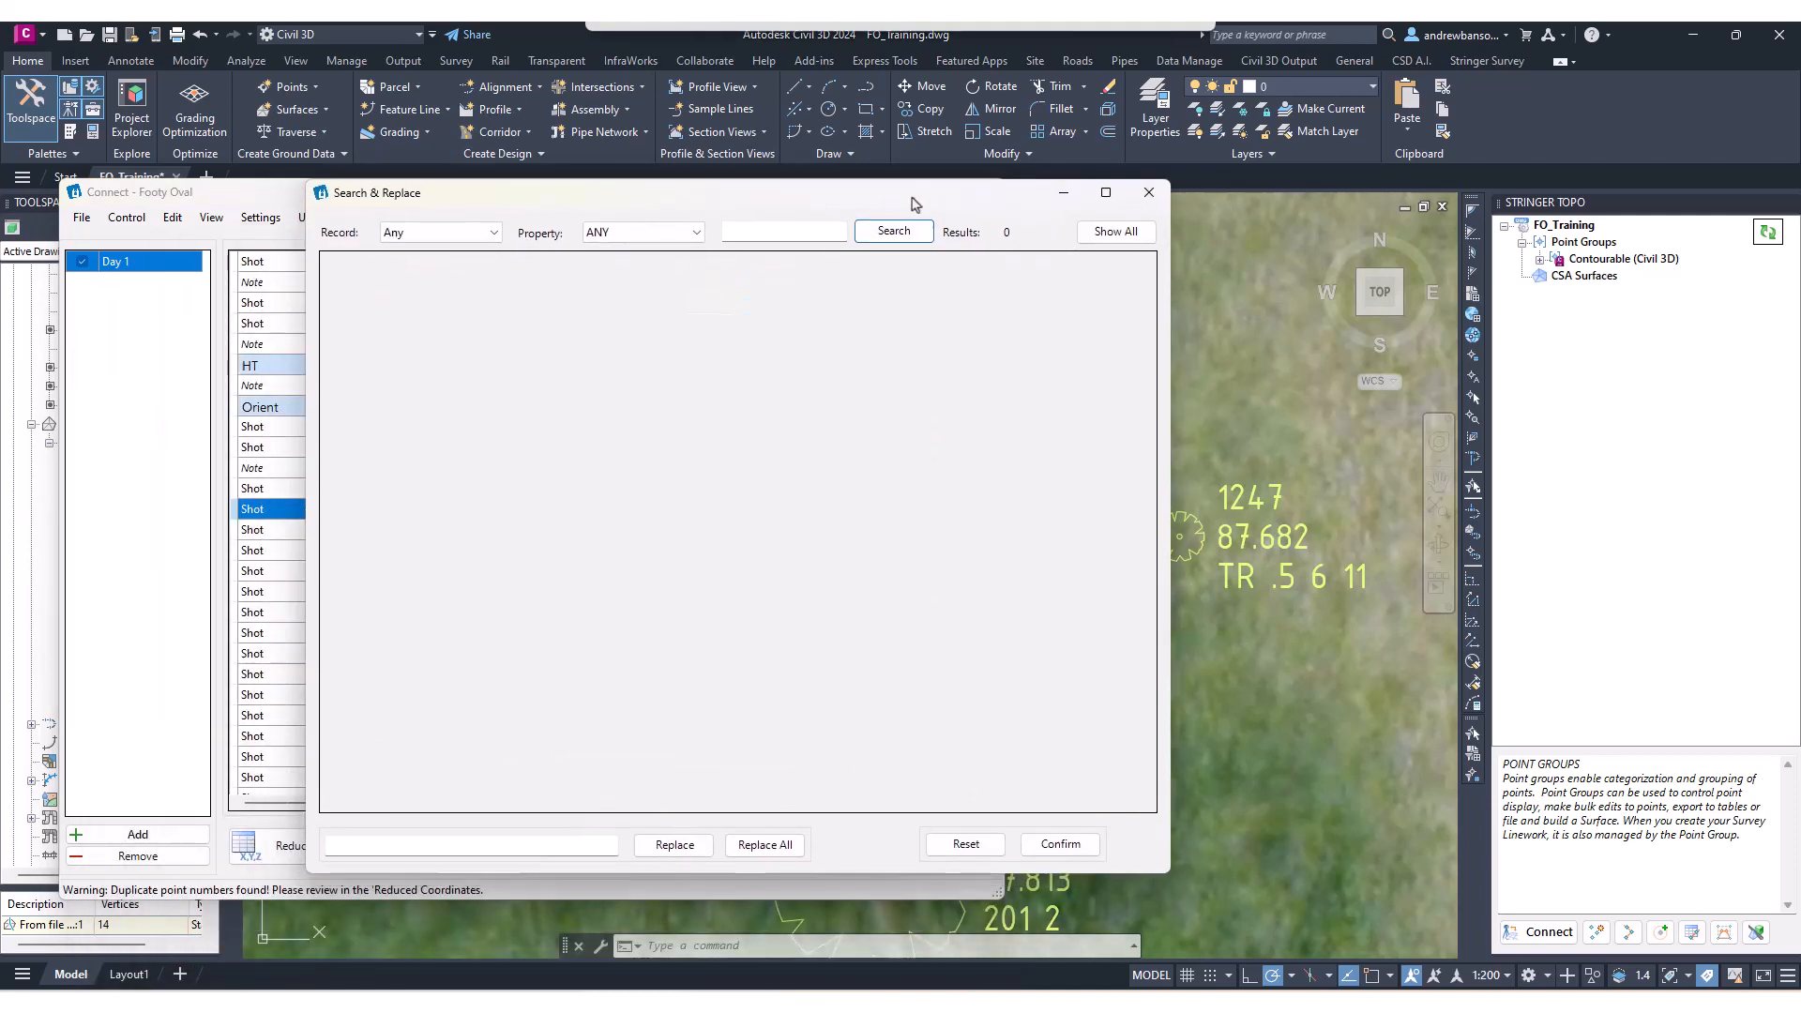
click(790, 232)
click(622, 232)
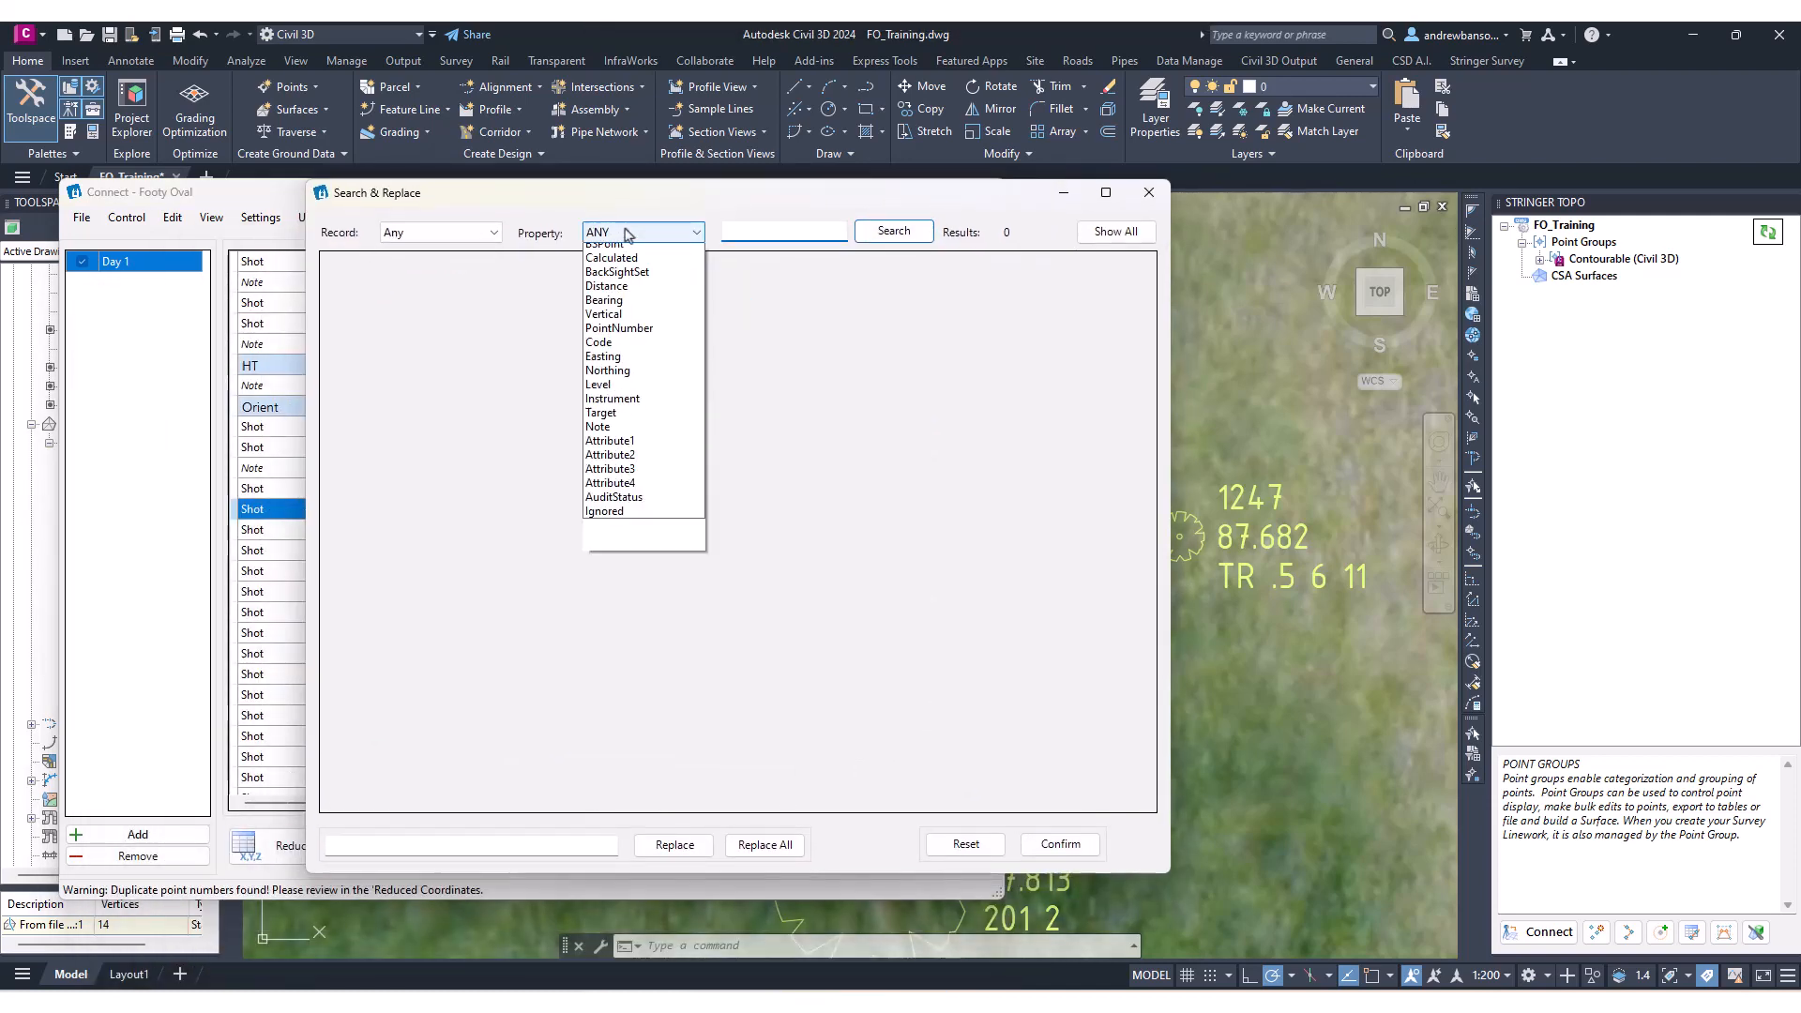
click(623, 233)
click(488, 232)
click(484, 233)
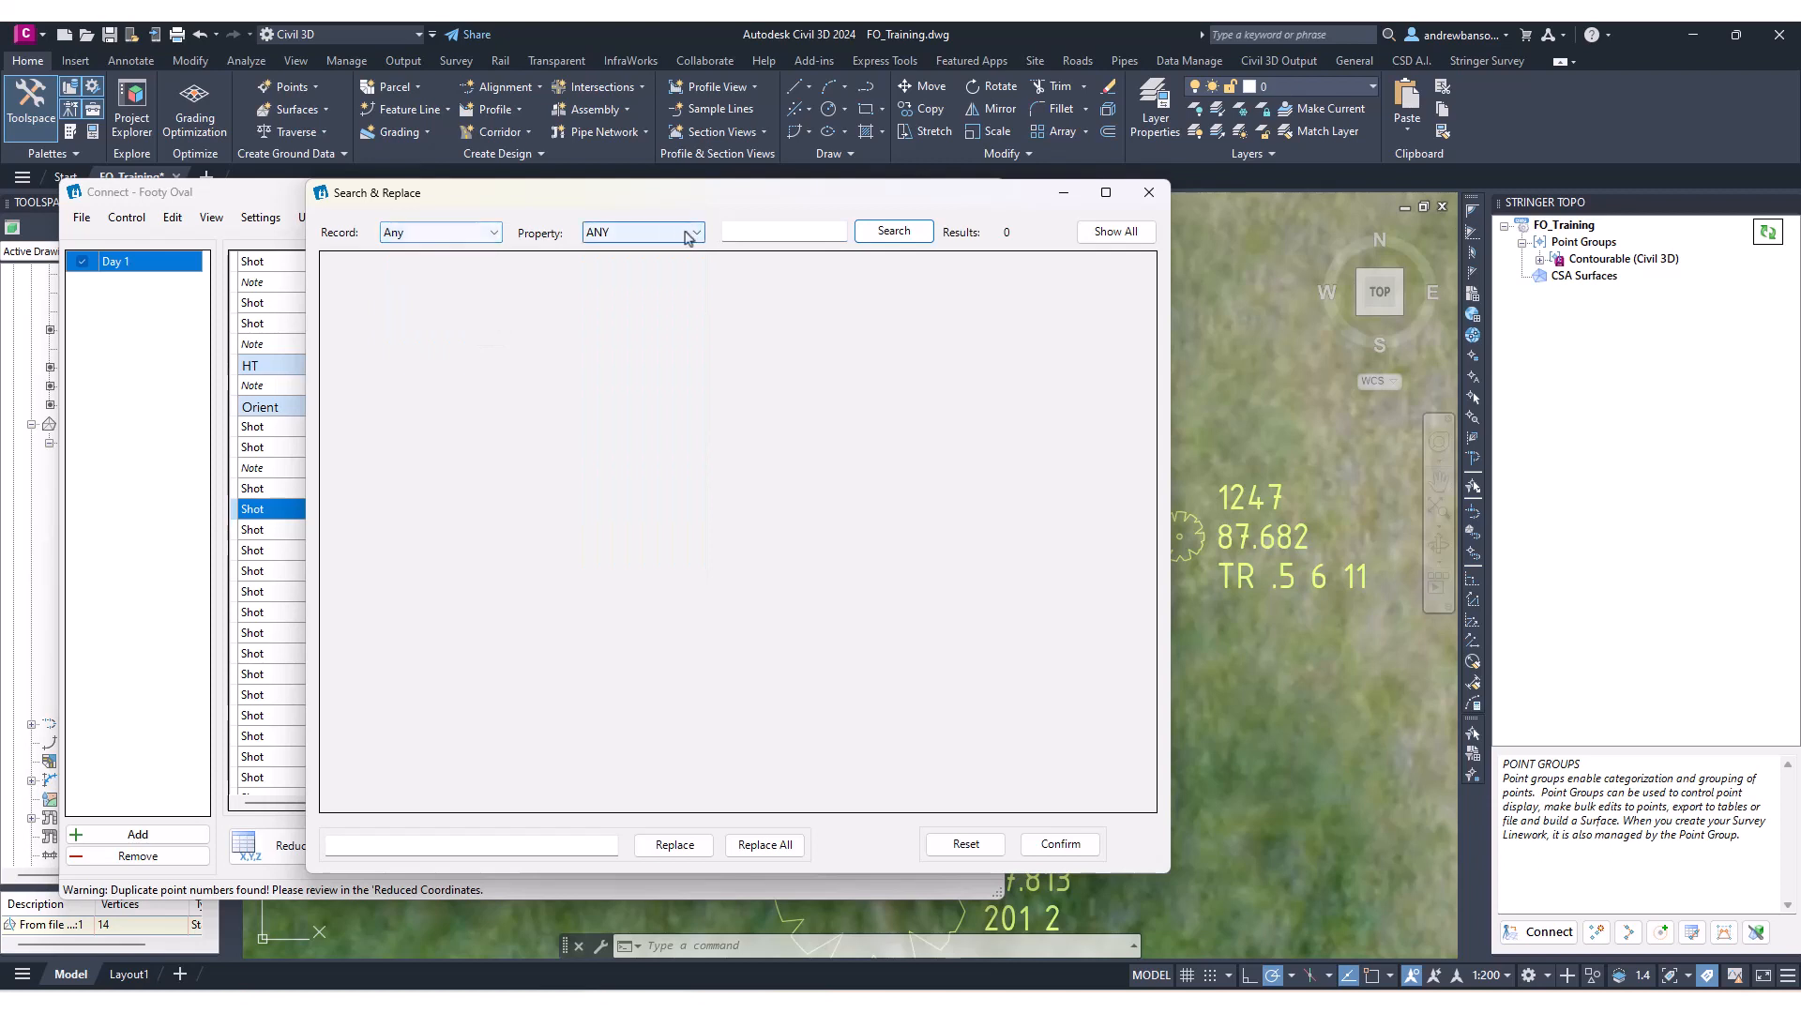
click(769, 233)
text(1247)
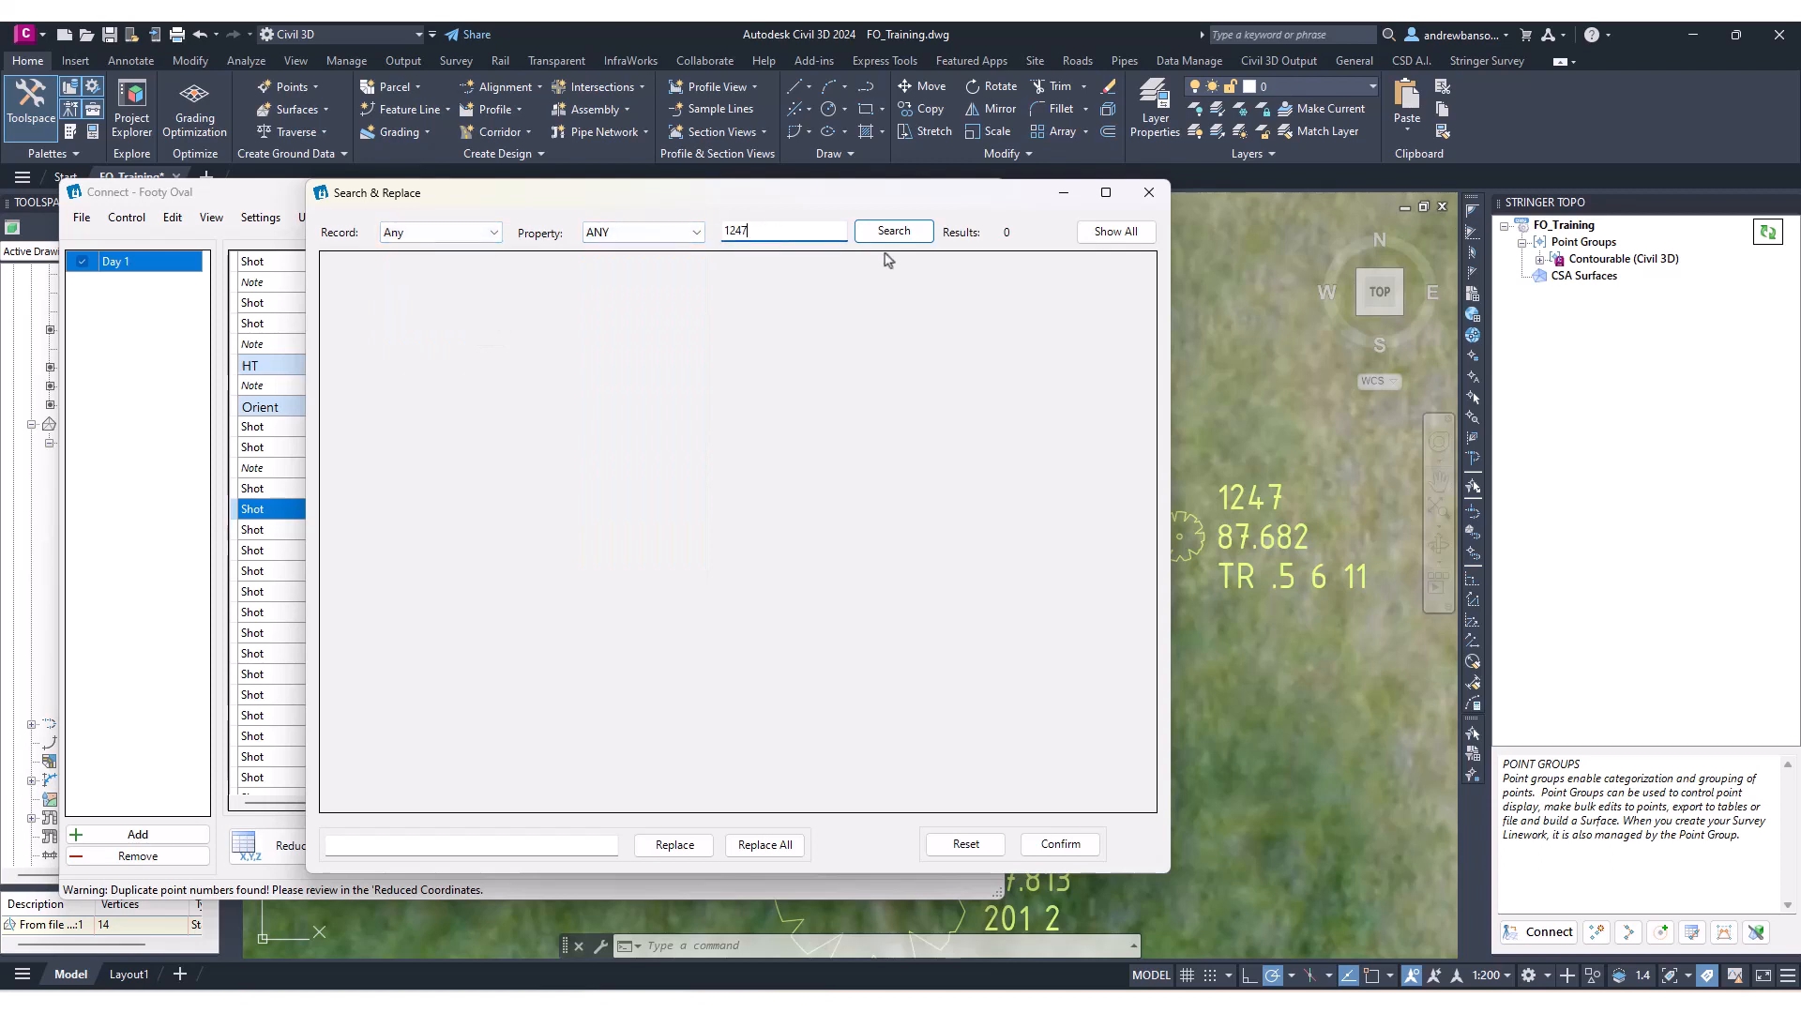
click(893, 231)
click(469, 266)
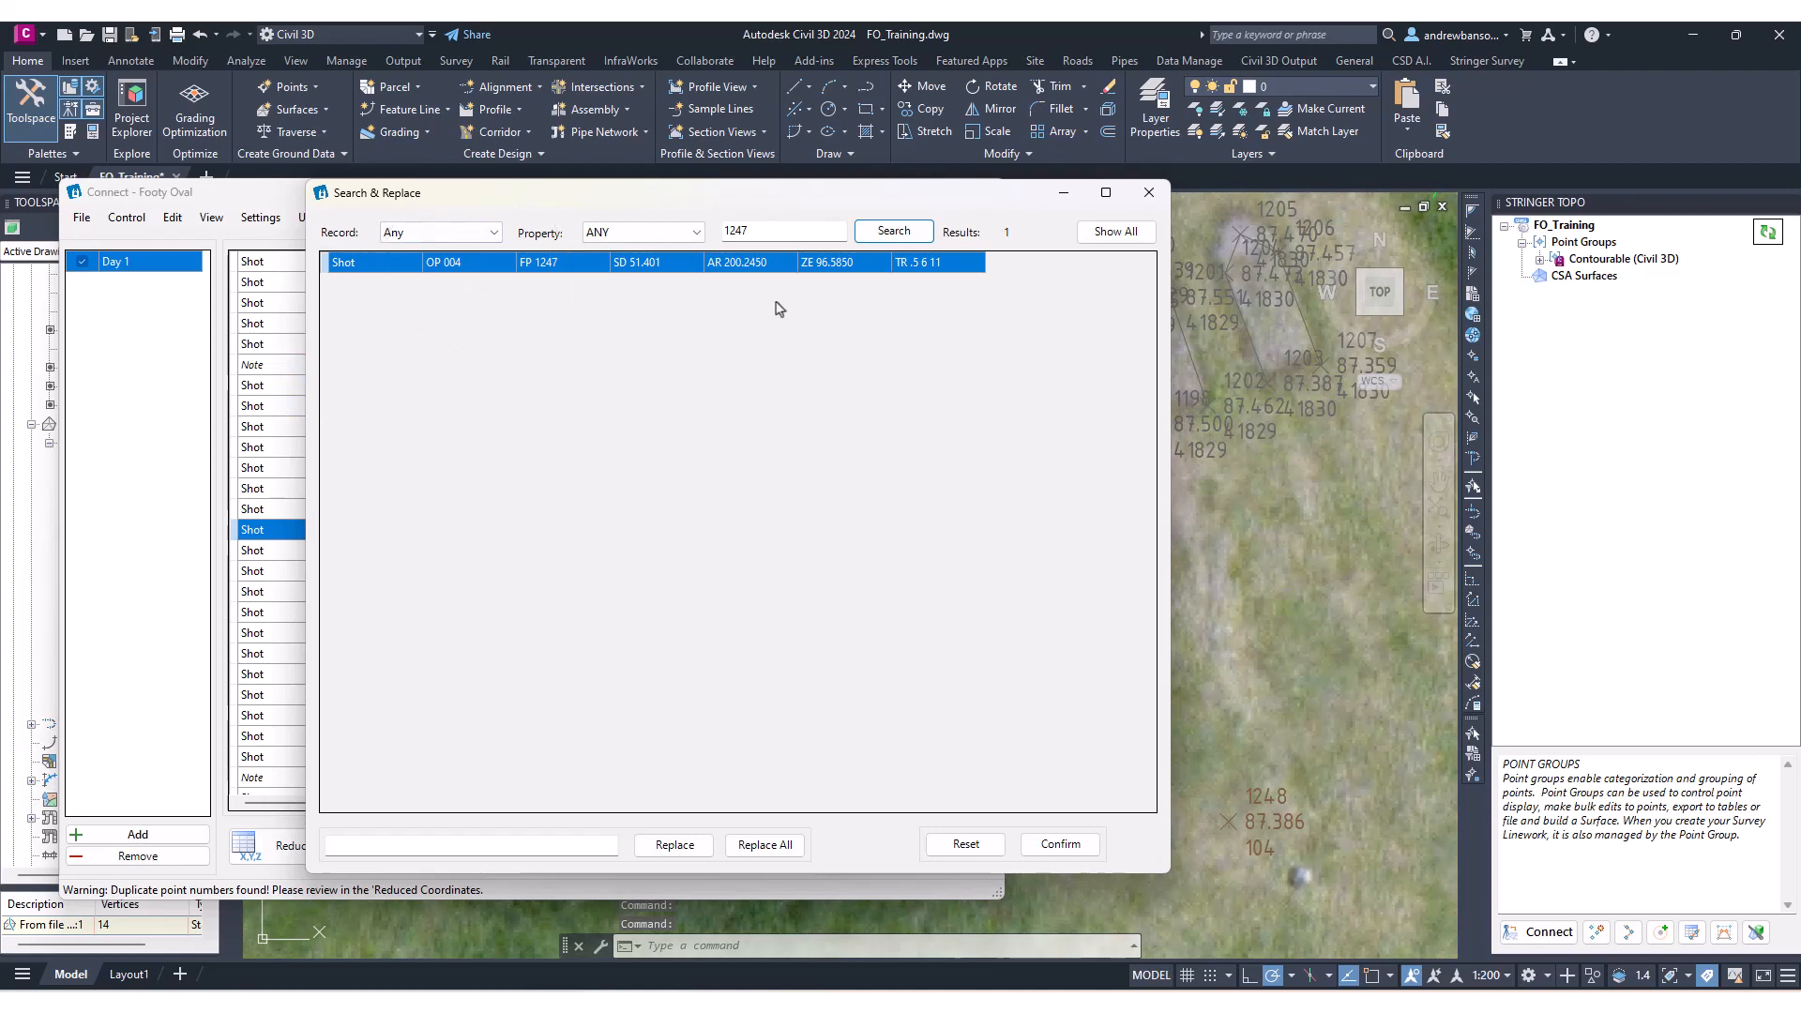
Close the search dialog and change shot 1247's bearing to 195.
drag(961, 194, 884, 708)
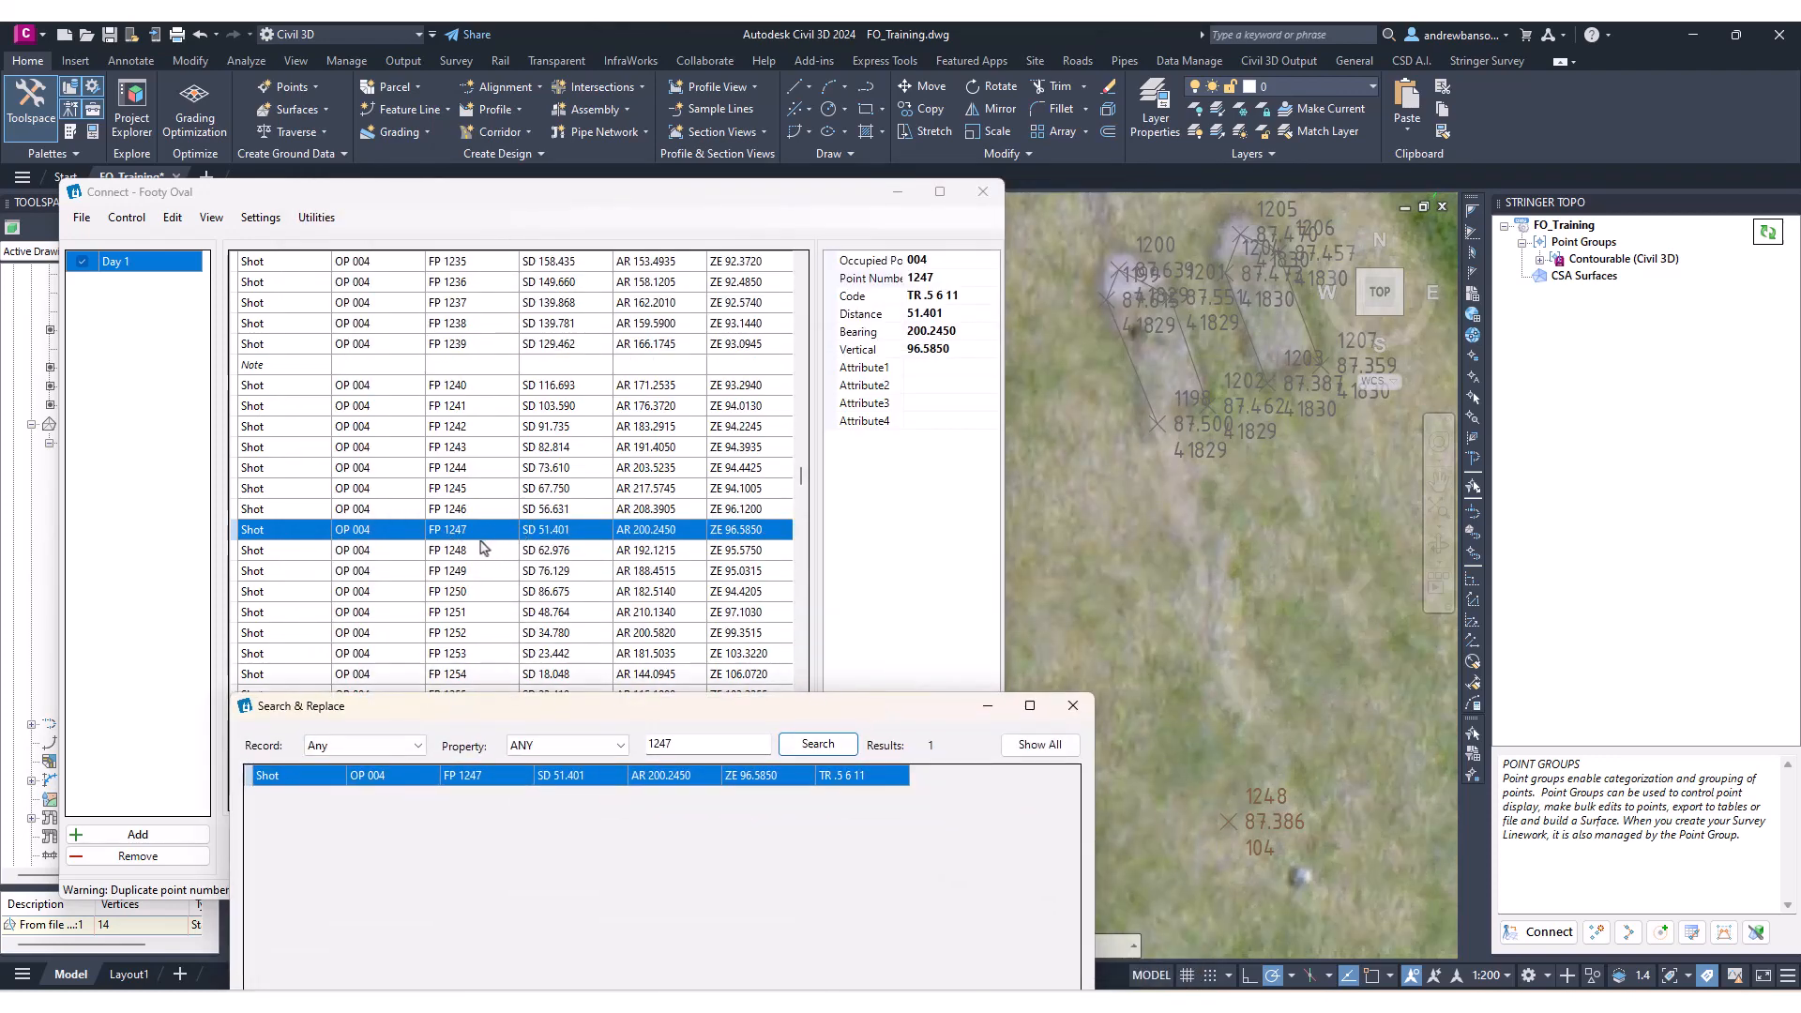
click(1073, 705)
scroll(1115, 589, down, 5)
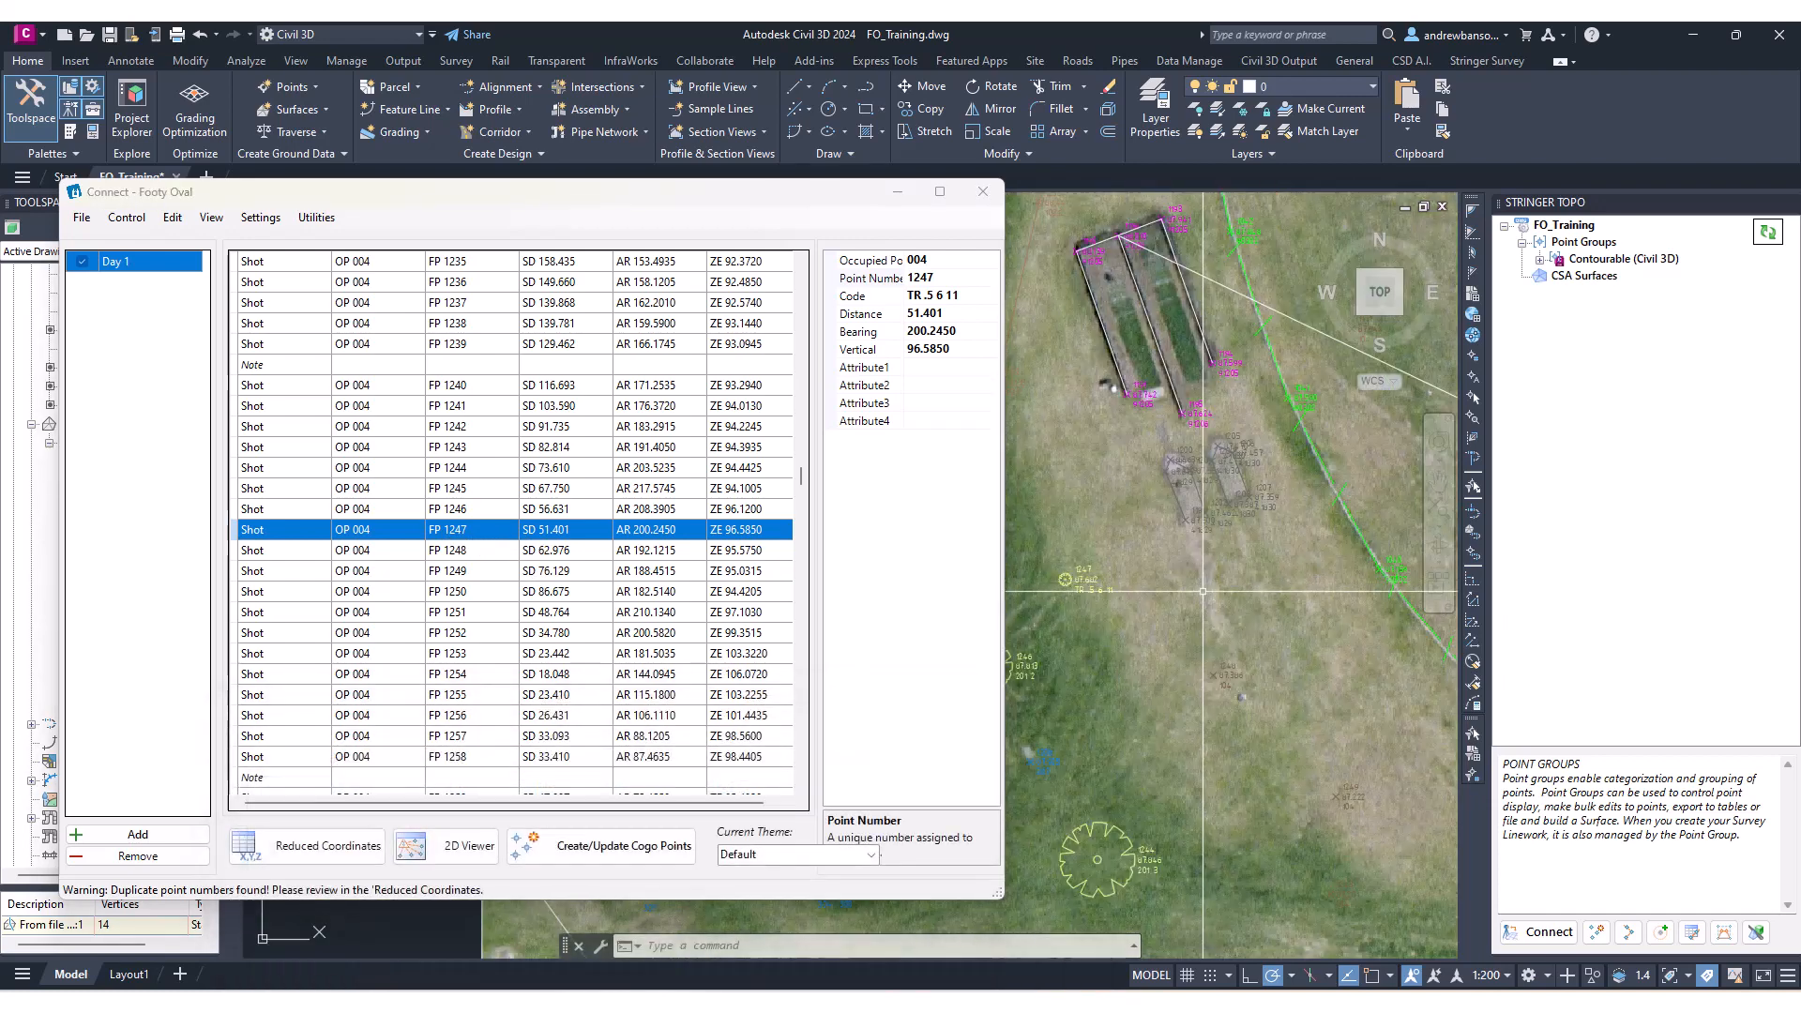
scroll(1113, 572, up, 7)
middle_drag(1109, 557, 1268, 539)
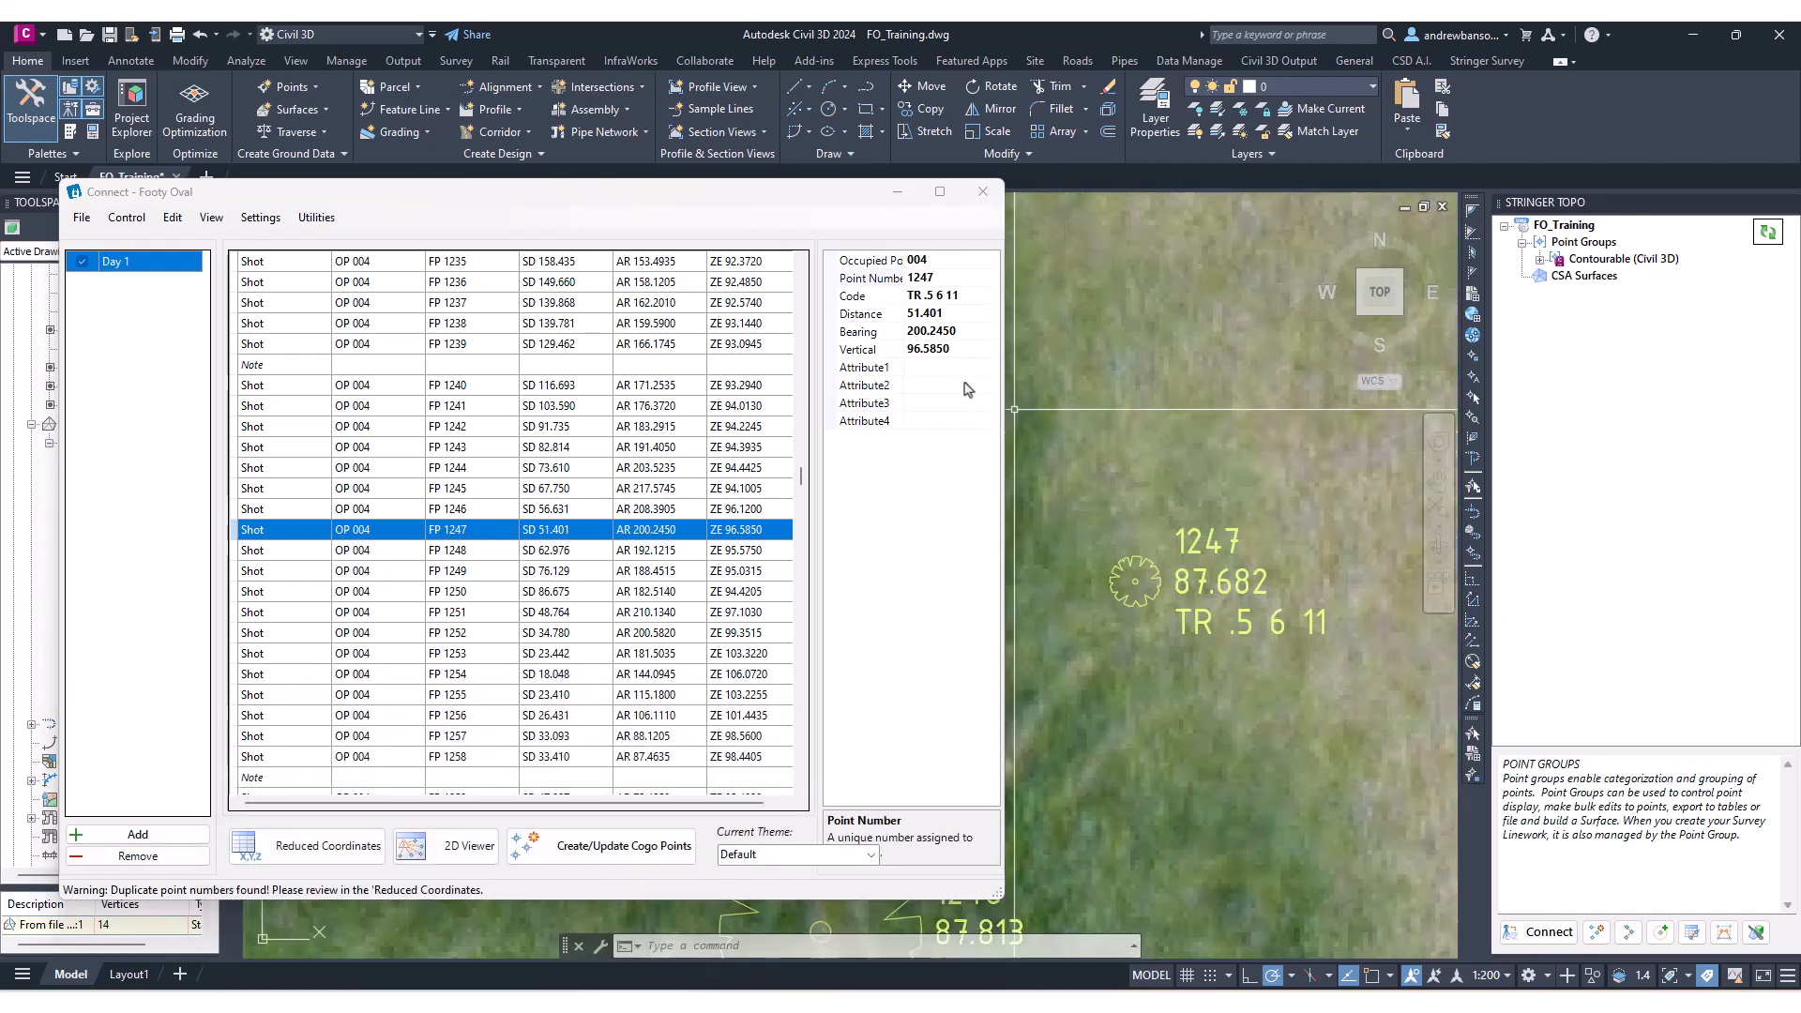
click(955, 332)
drag(957, 332, 920, 343)
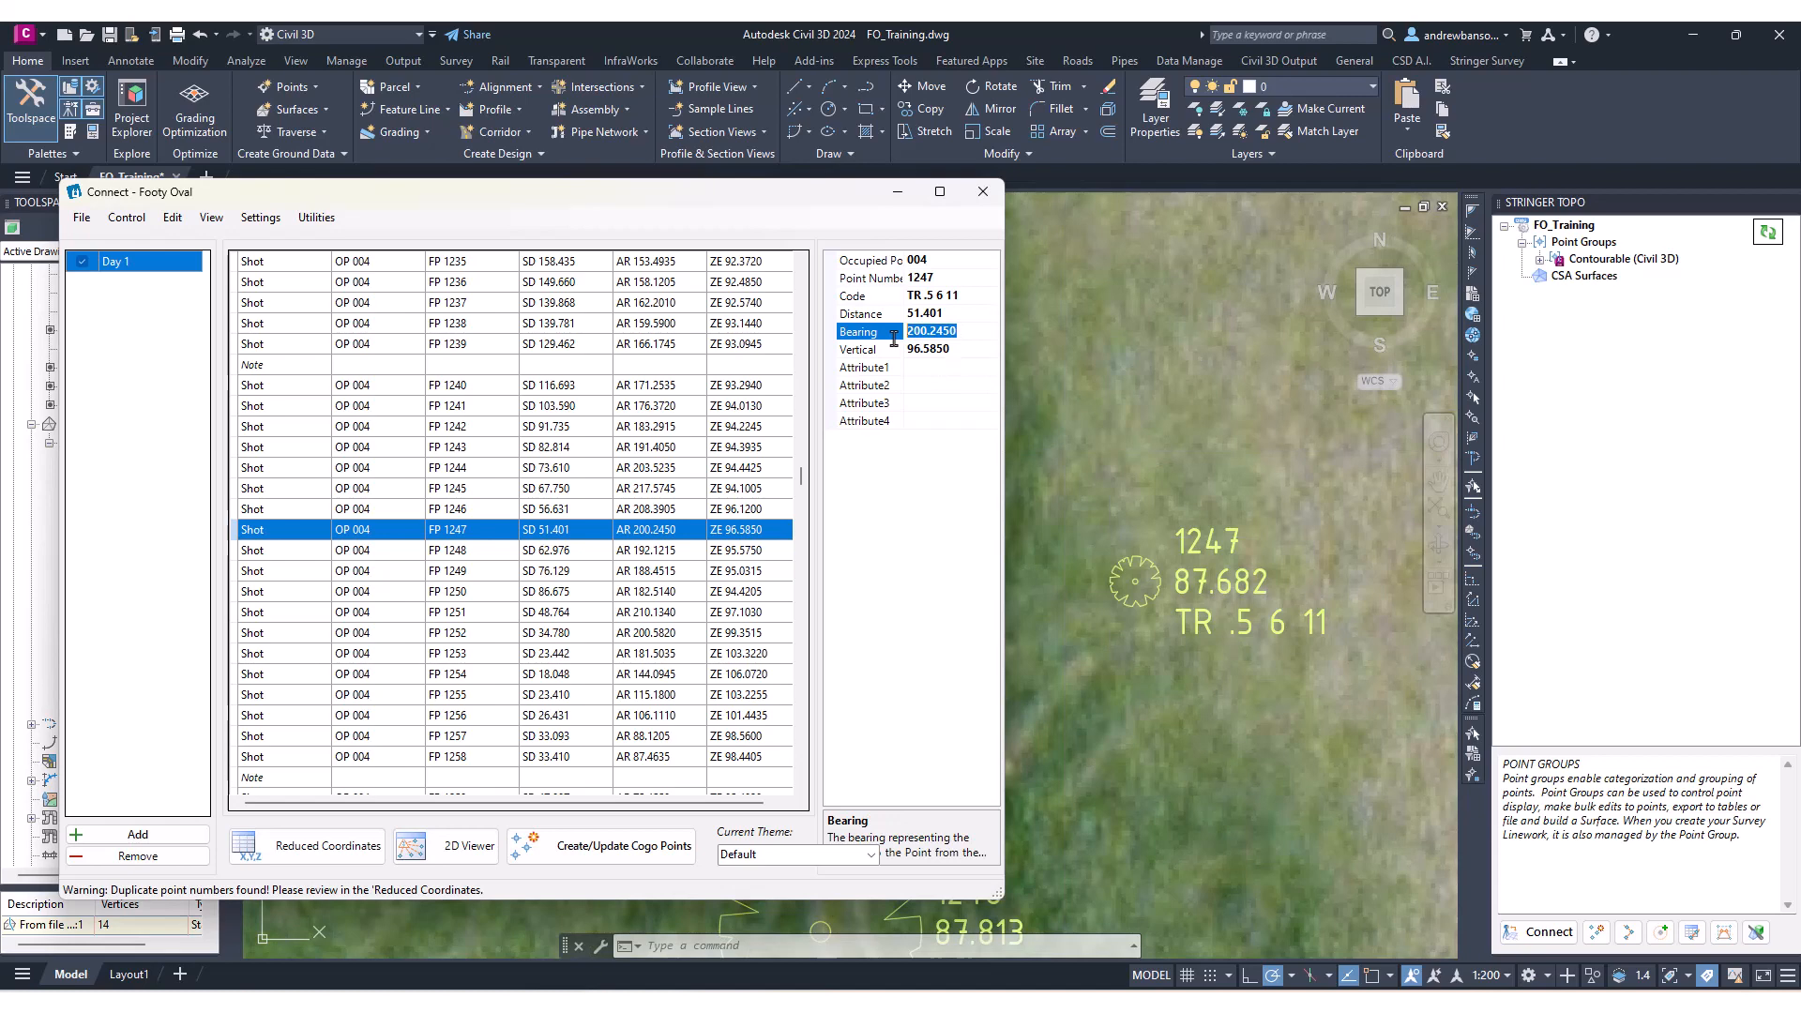
text(195)
click(732, 560)
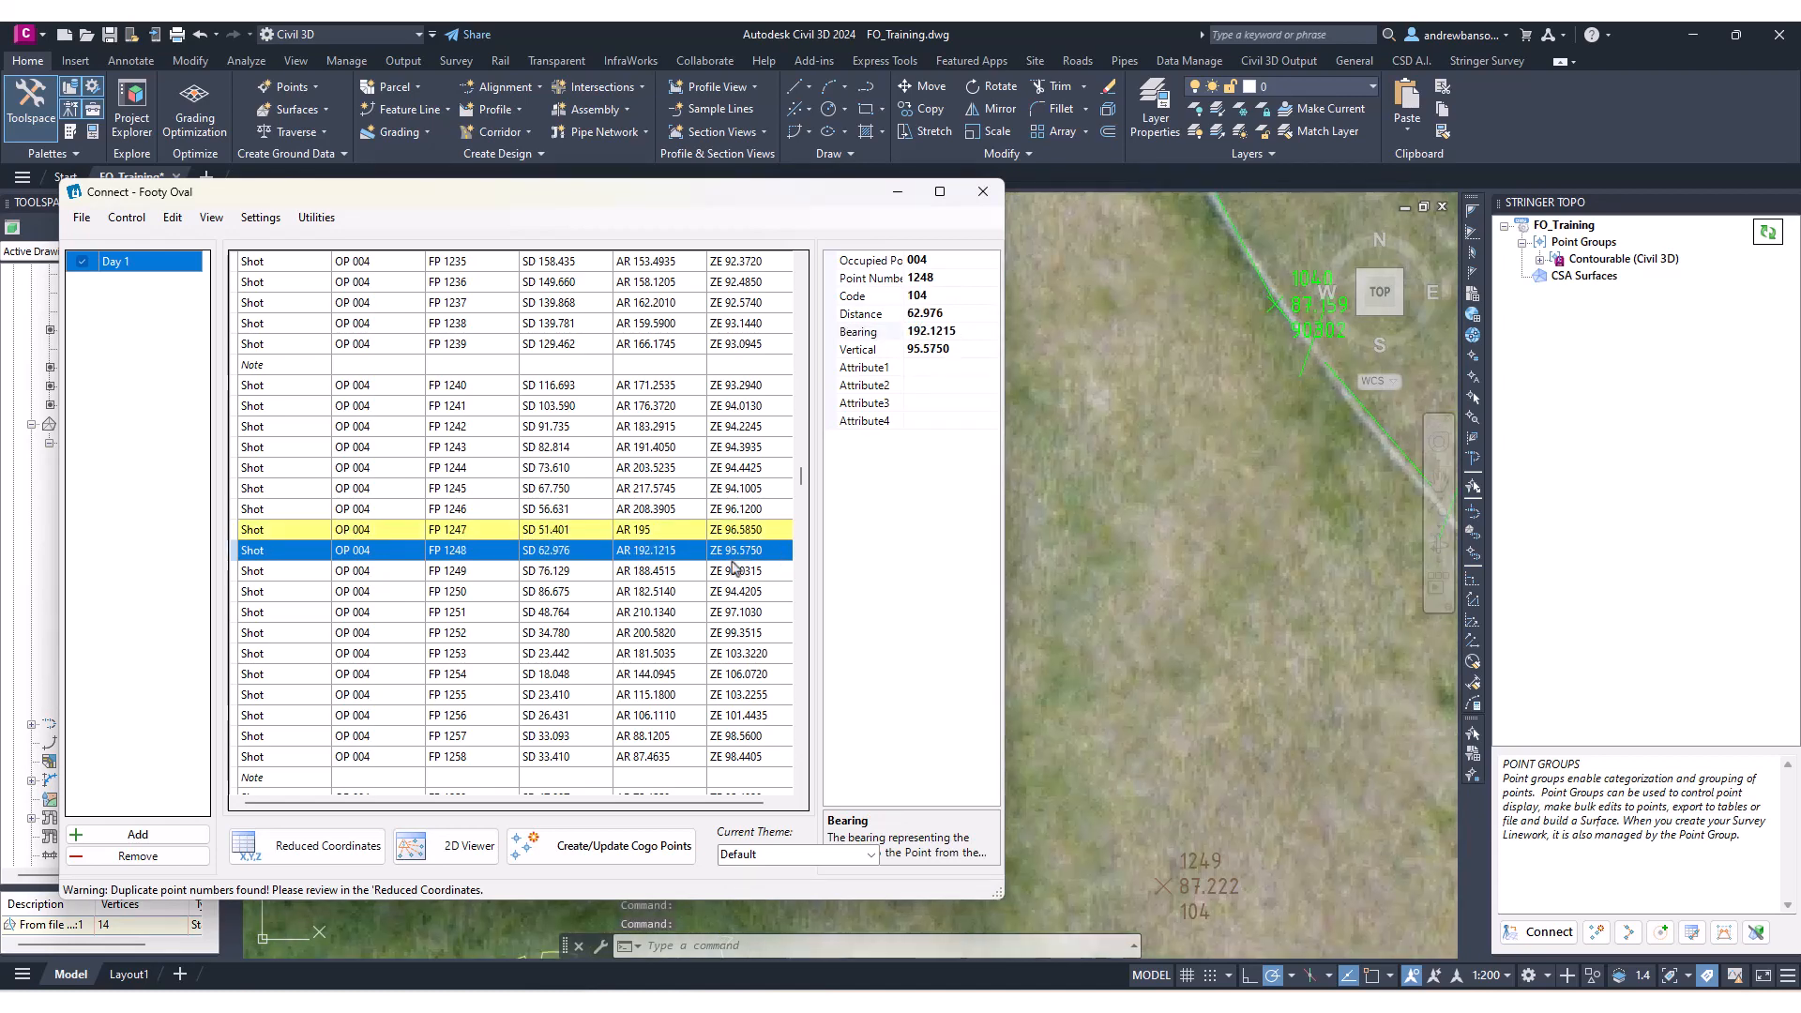
Reselect shot 1247 and run Create/Update Cogo Points to update the drawing.
click(718, 531)
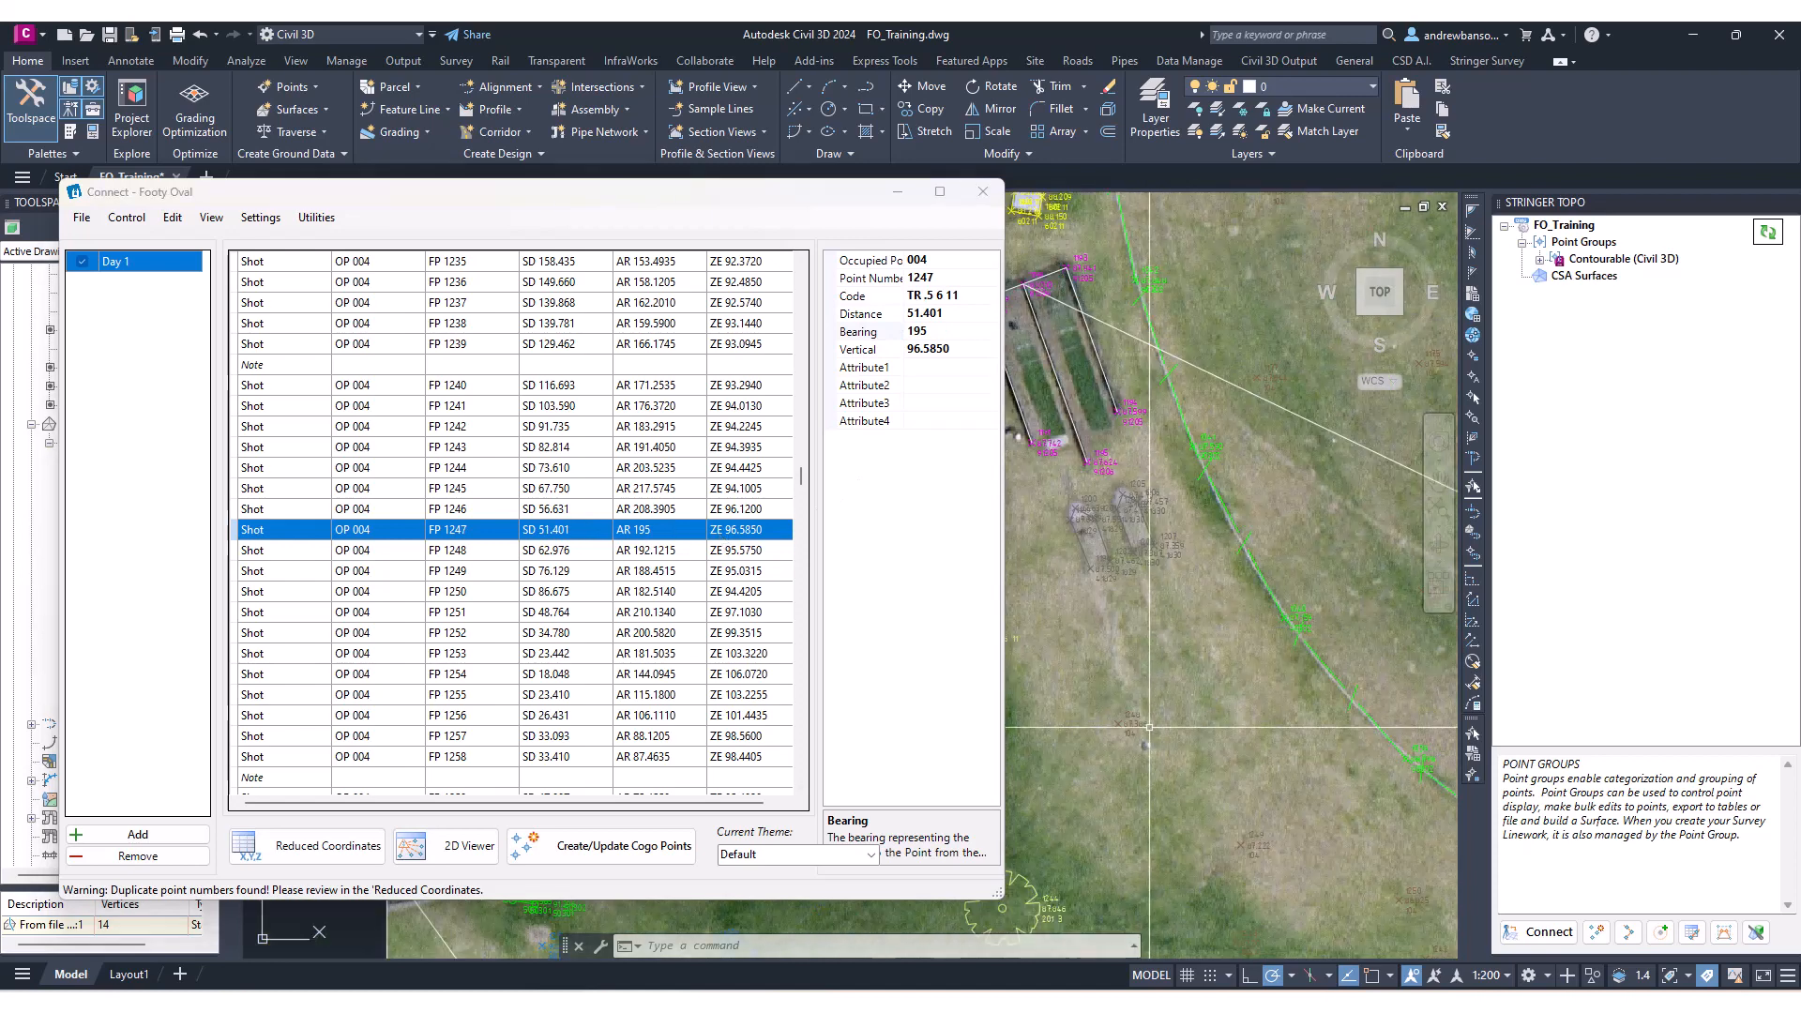
scroll(1152, 544, up, 2)
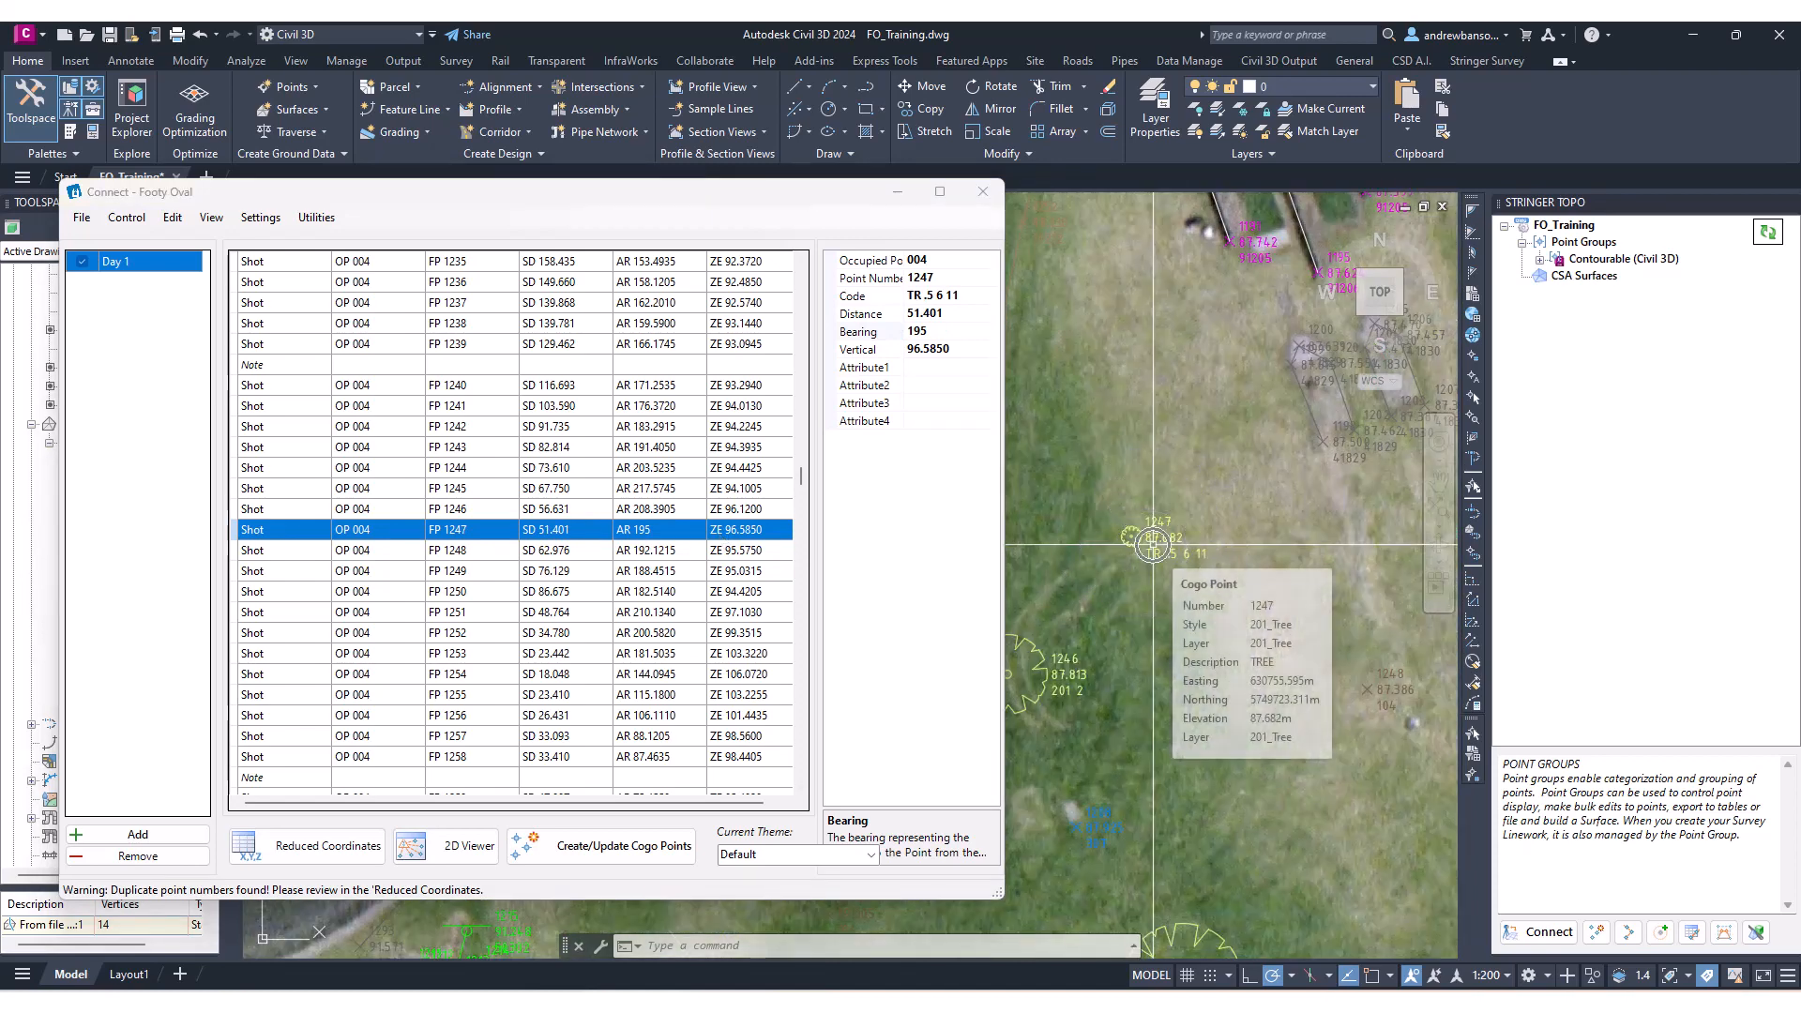
click(660, 849)
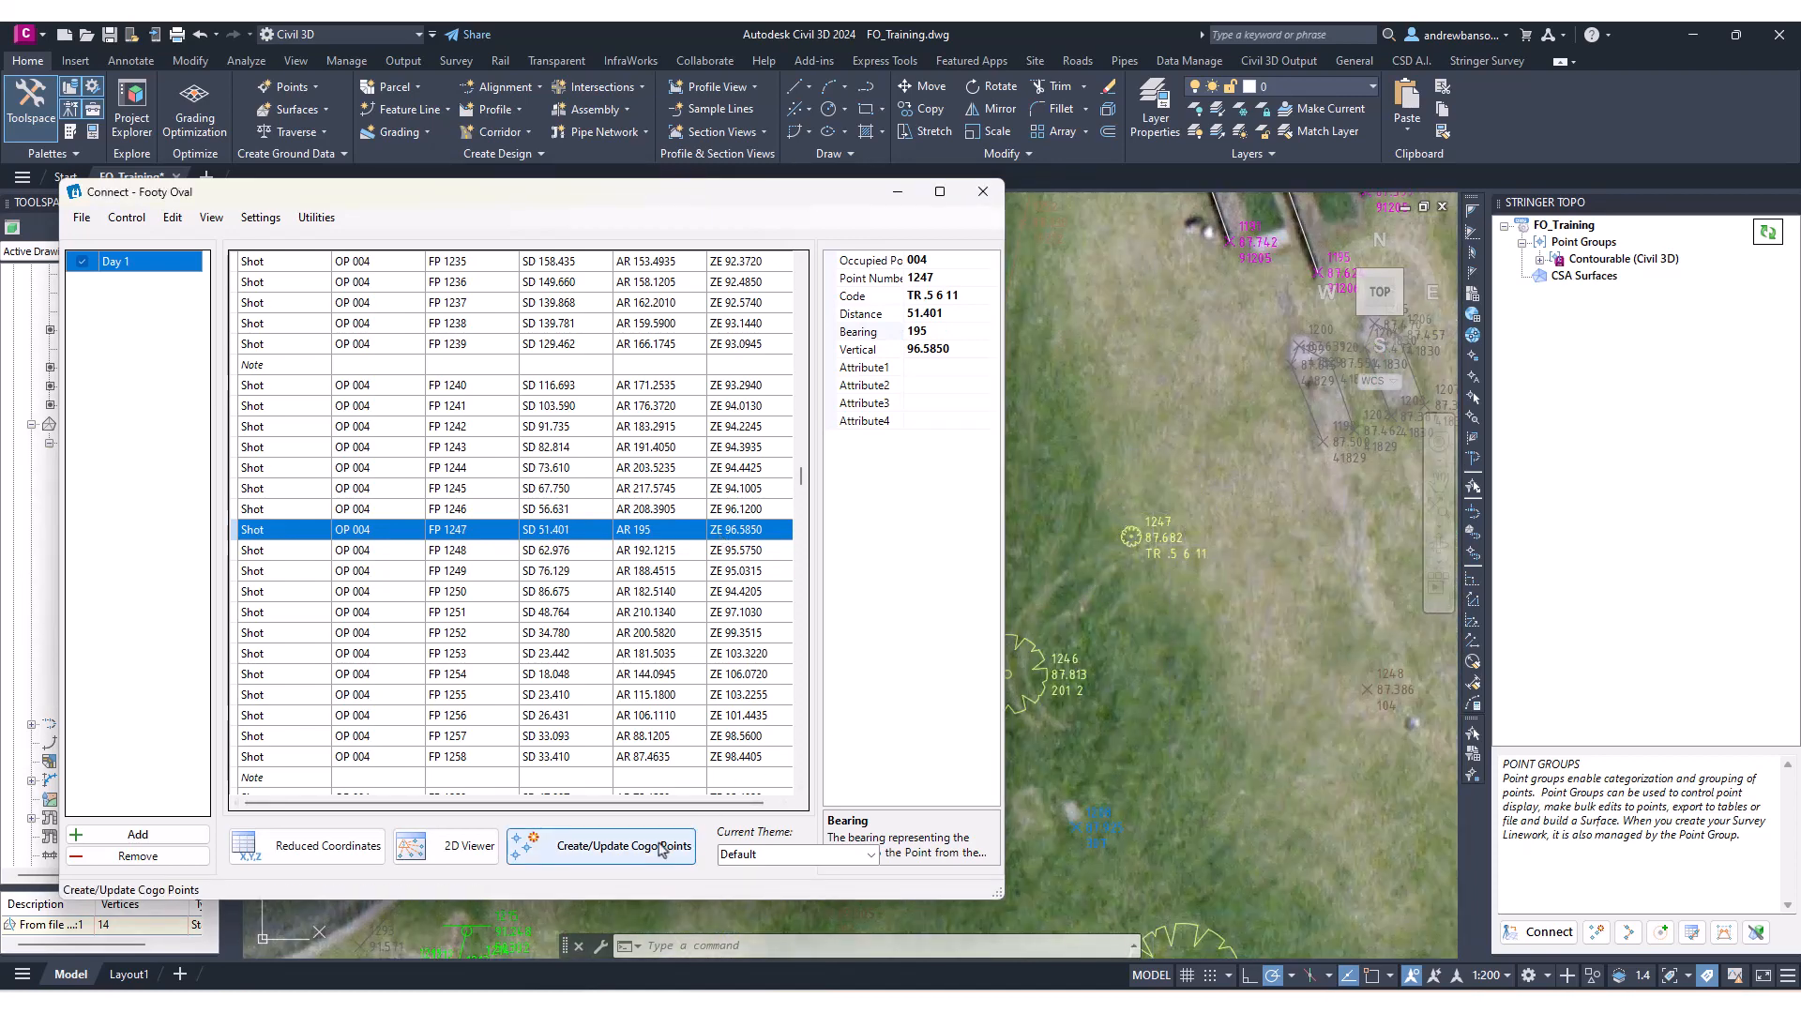
Pan and zoom around the drawing to examine the updated point and the oval survey.
scroll(1253, 515, down, 3)
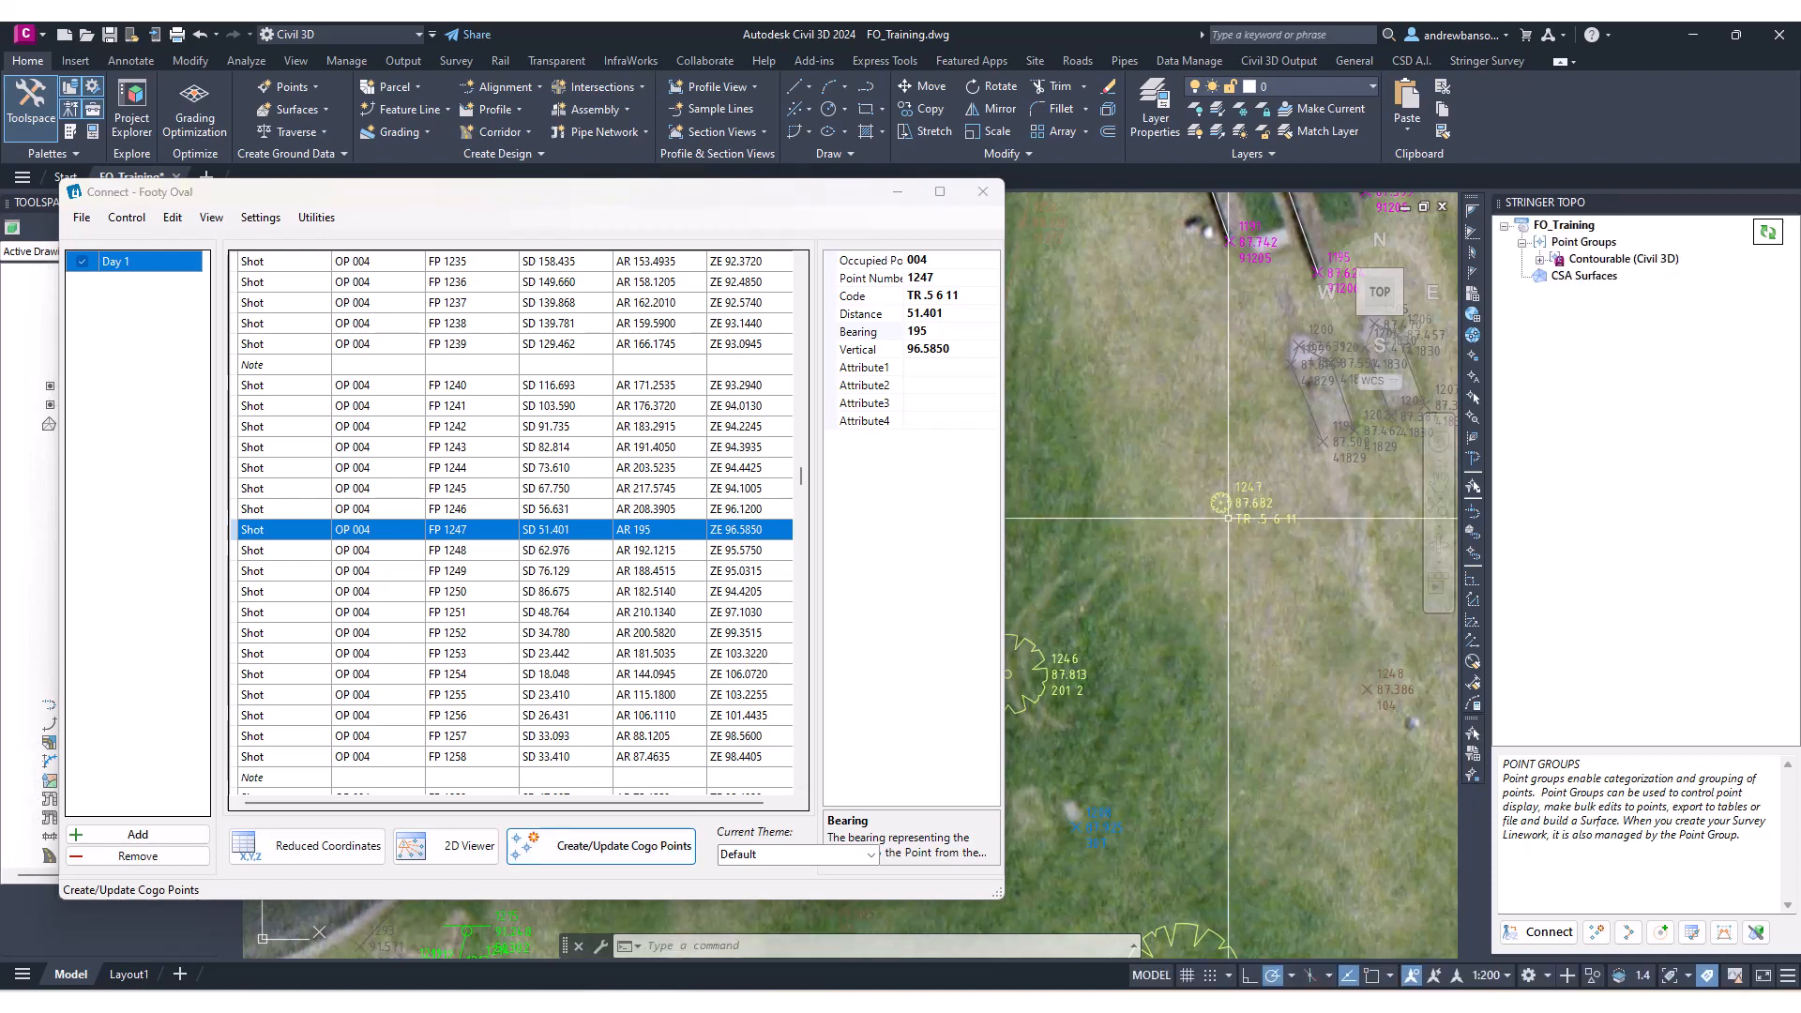
click(680, 554)
scroll(1191, 617, down, 2)
scroll(1191, 617, down, 2)
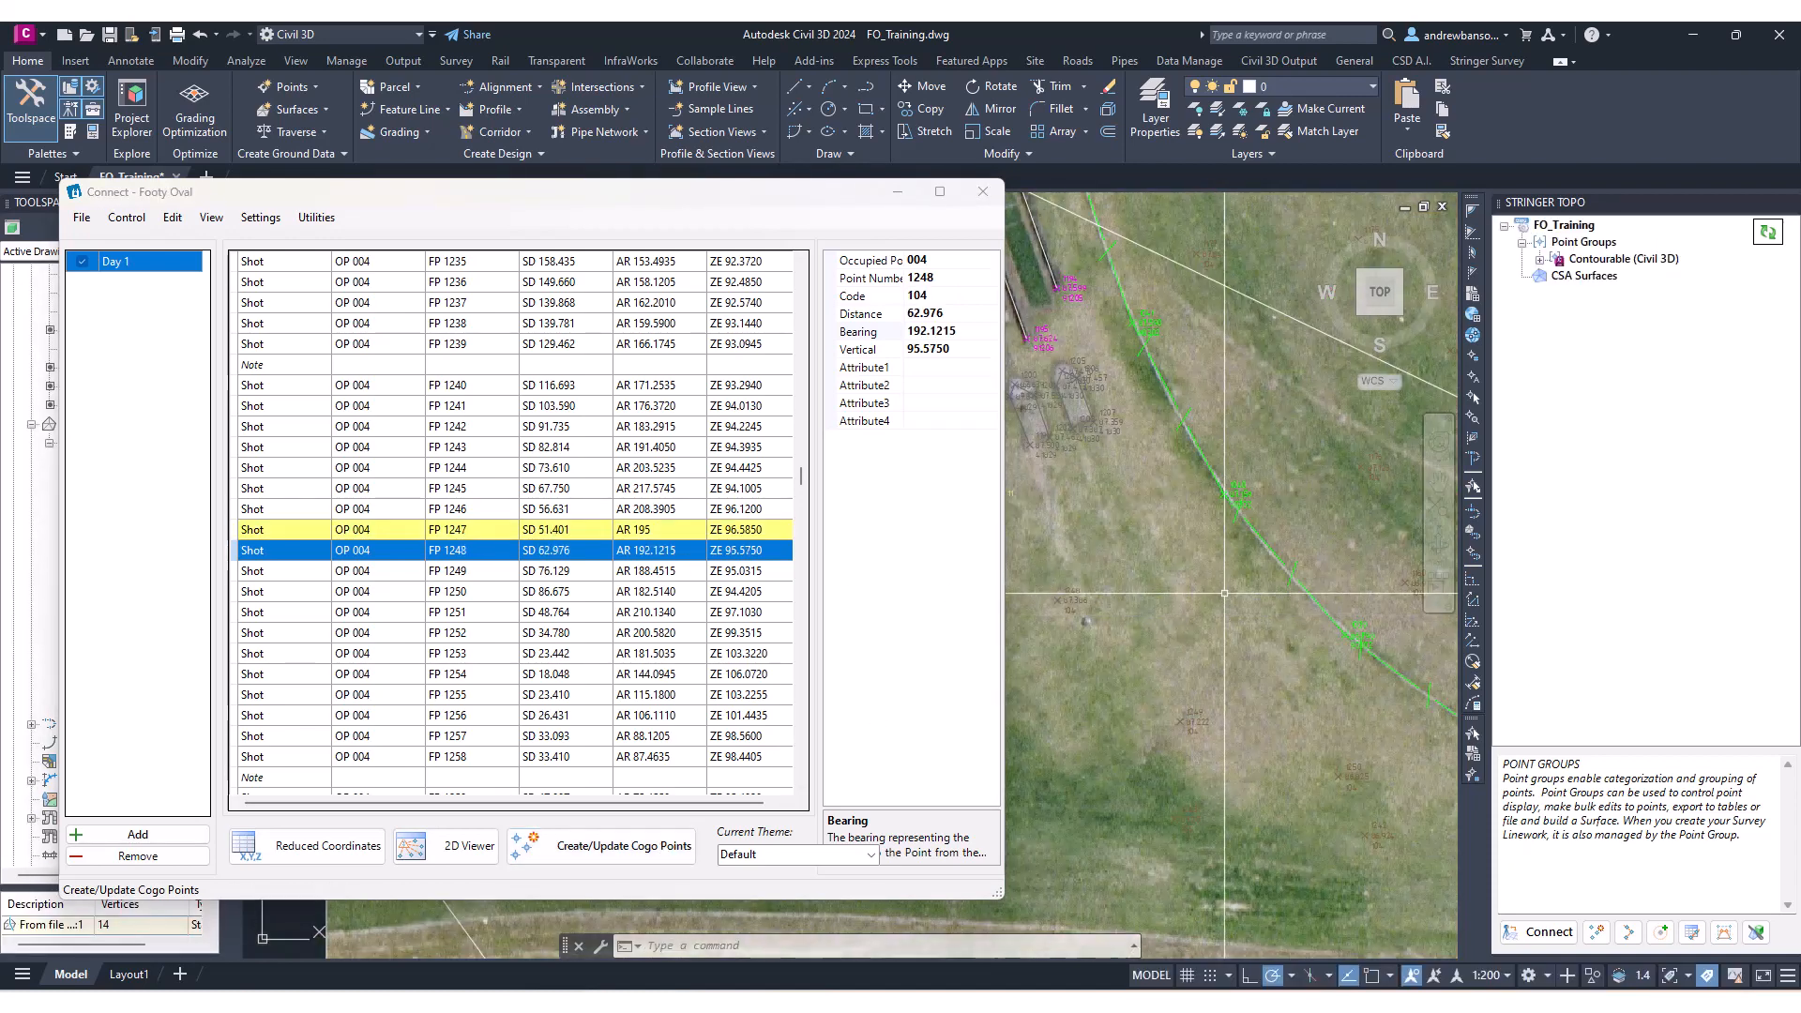
middle_drag(1176, 608, 1436, 647)
scroll(1436, 647, up, 1)
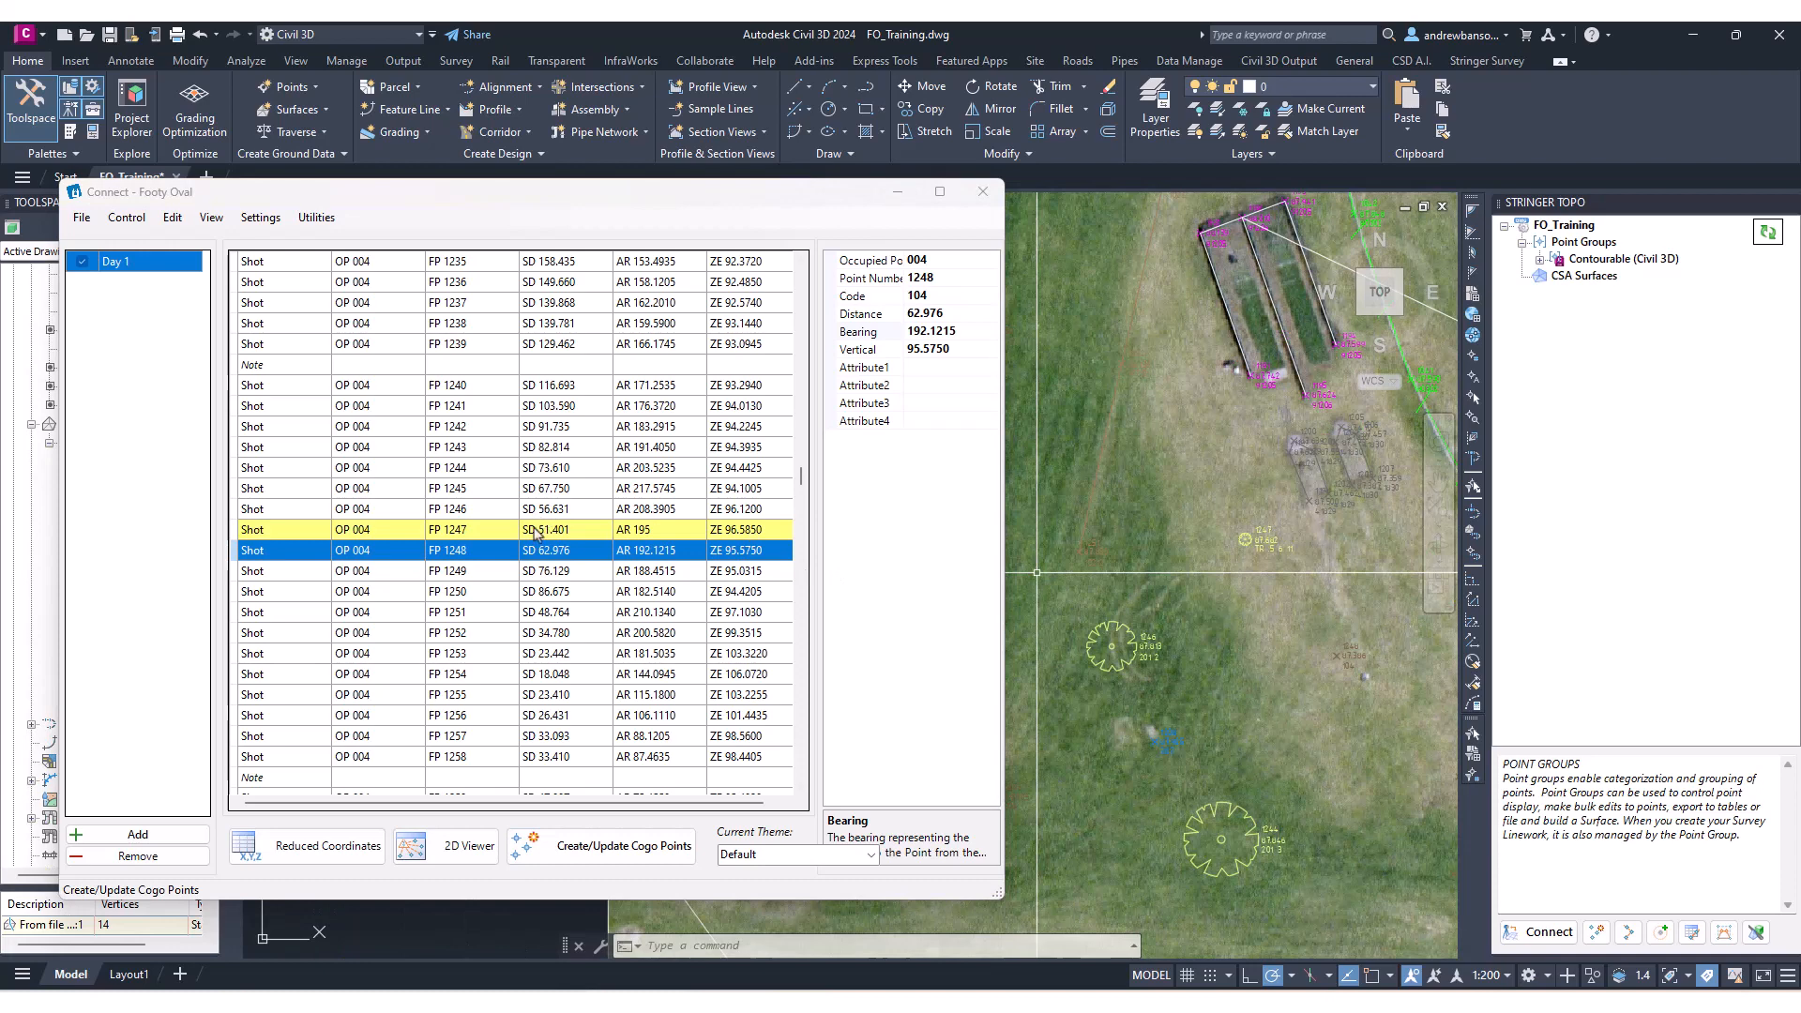
key(ctrl)
scroll(1236, 565, up, 6)
scroll(1223, 593, down, 8)
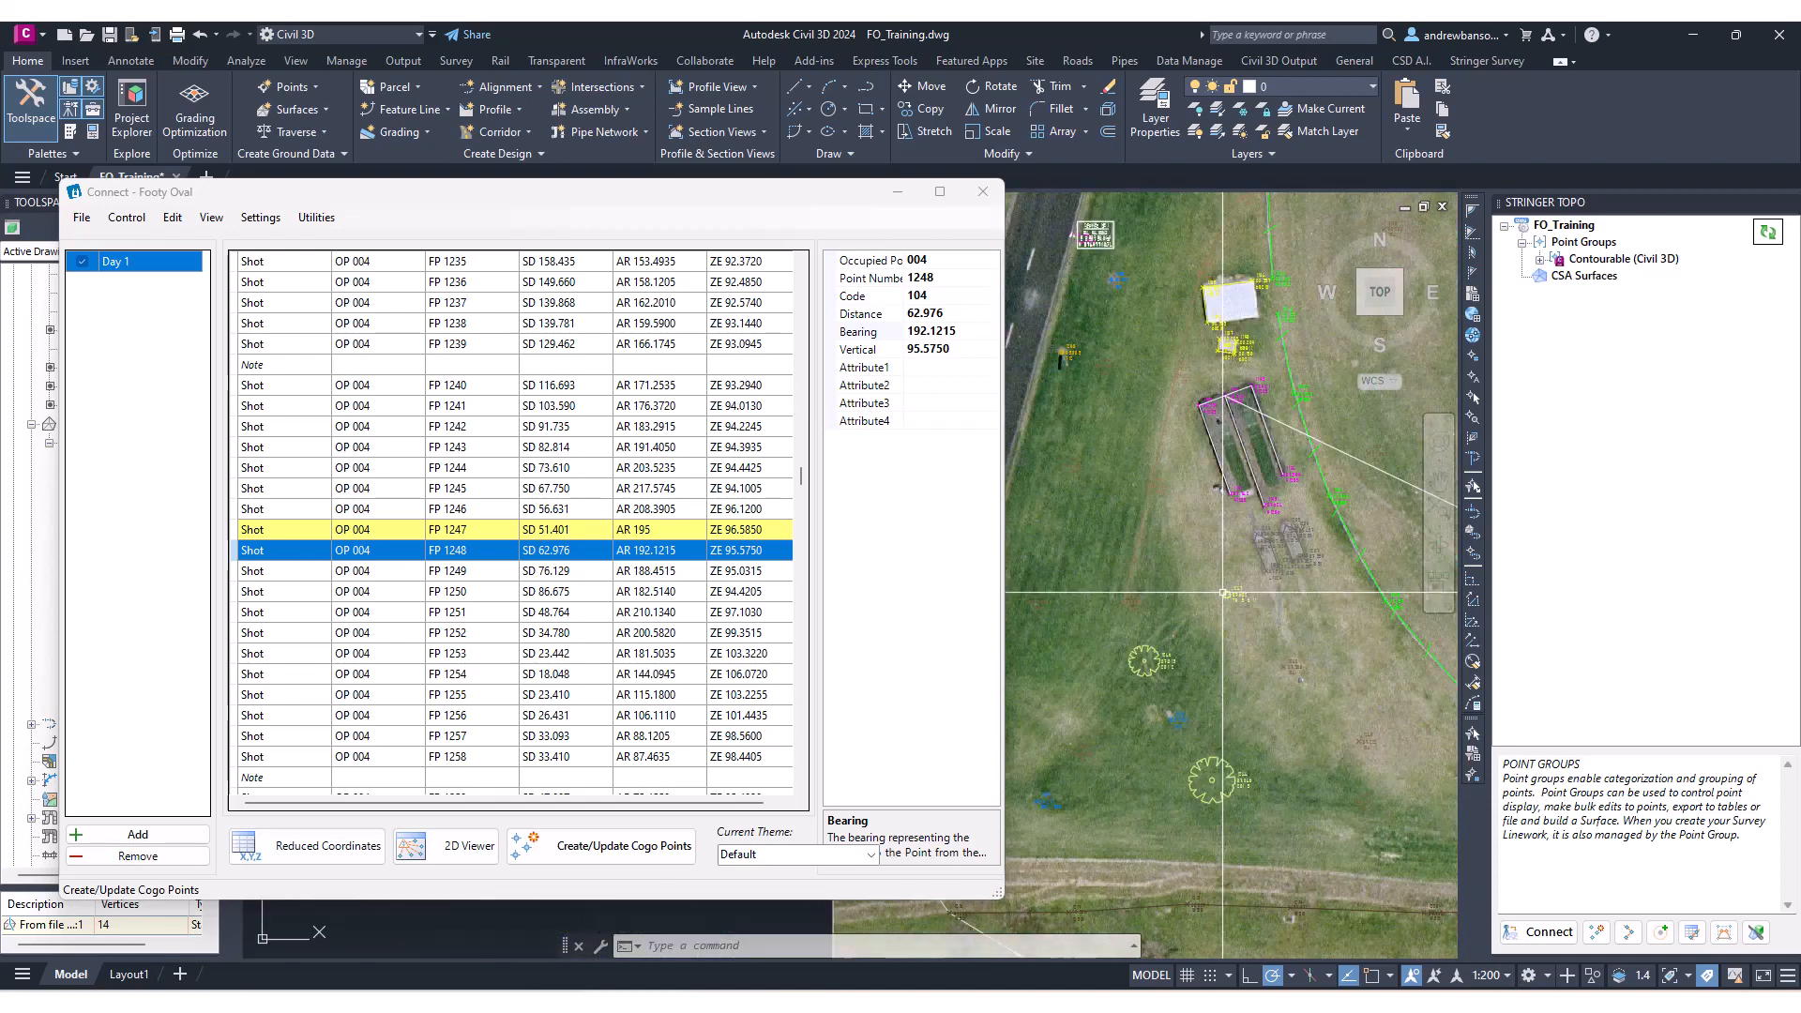
mouse_move(1213, 599)
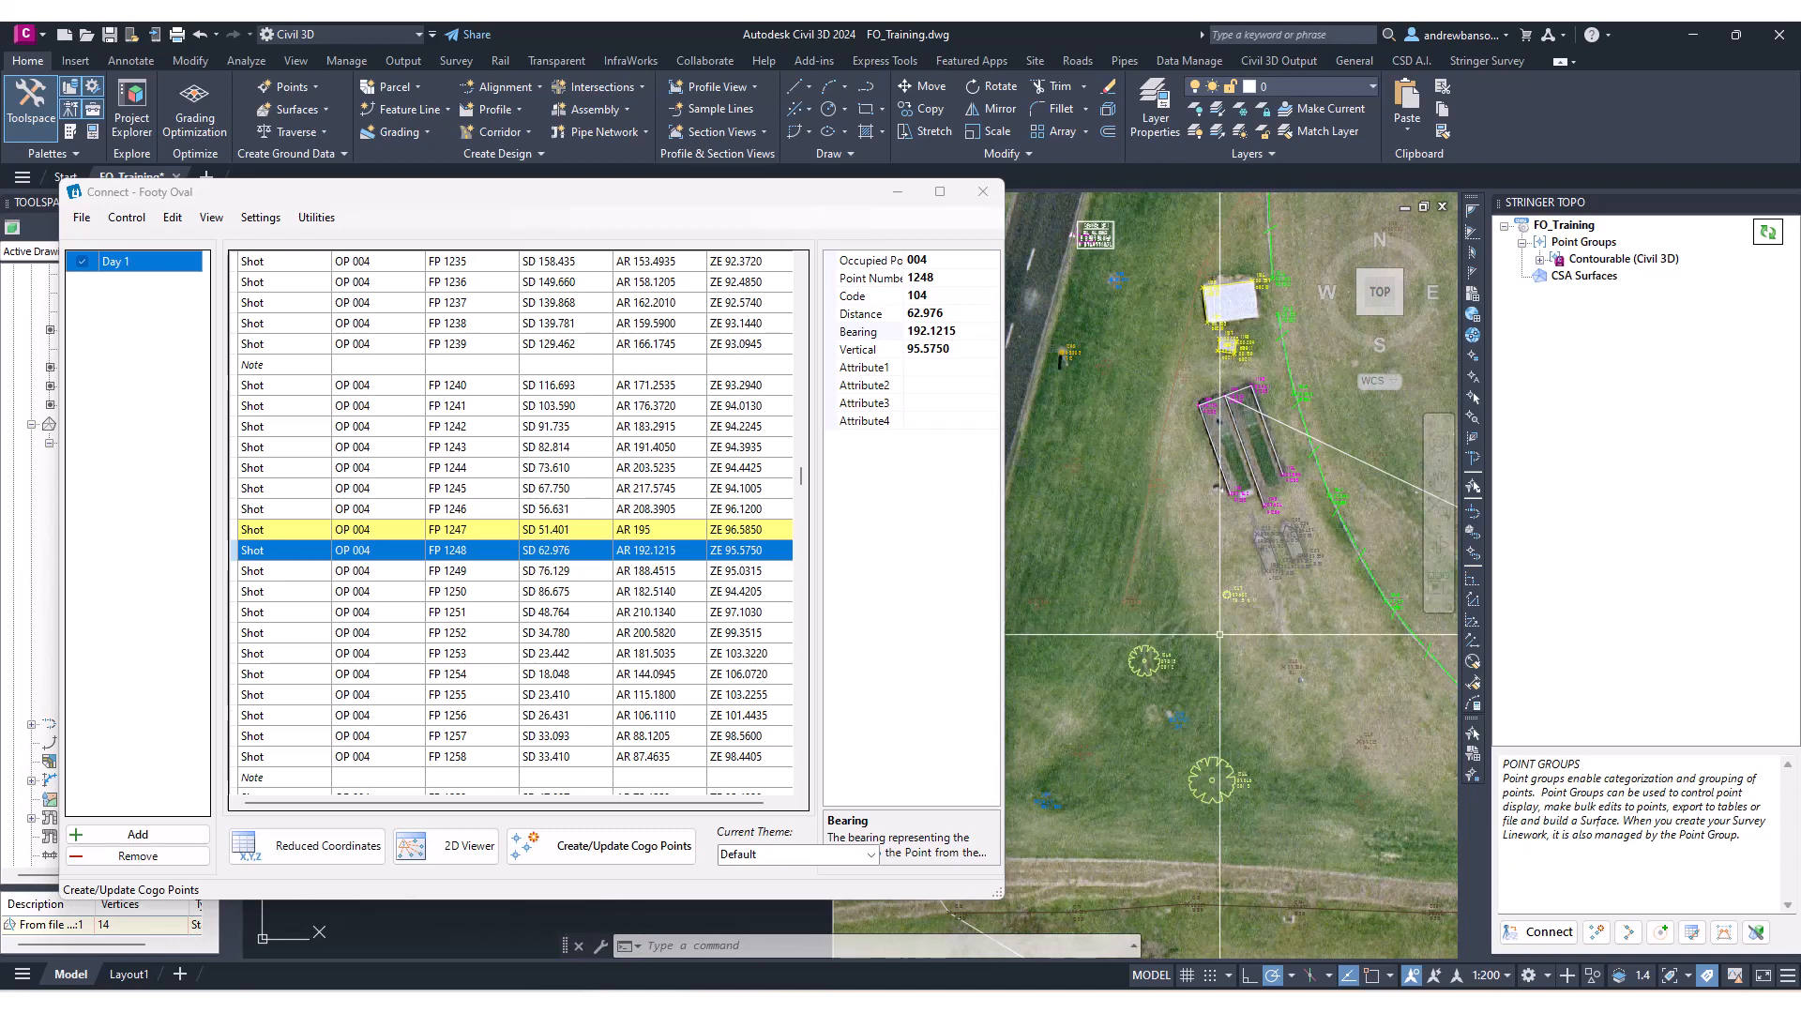
scroll(1217, 638, down, 4)
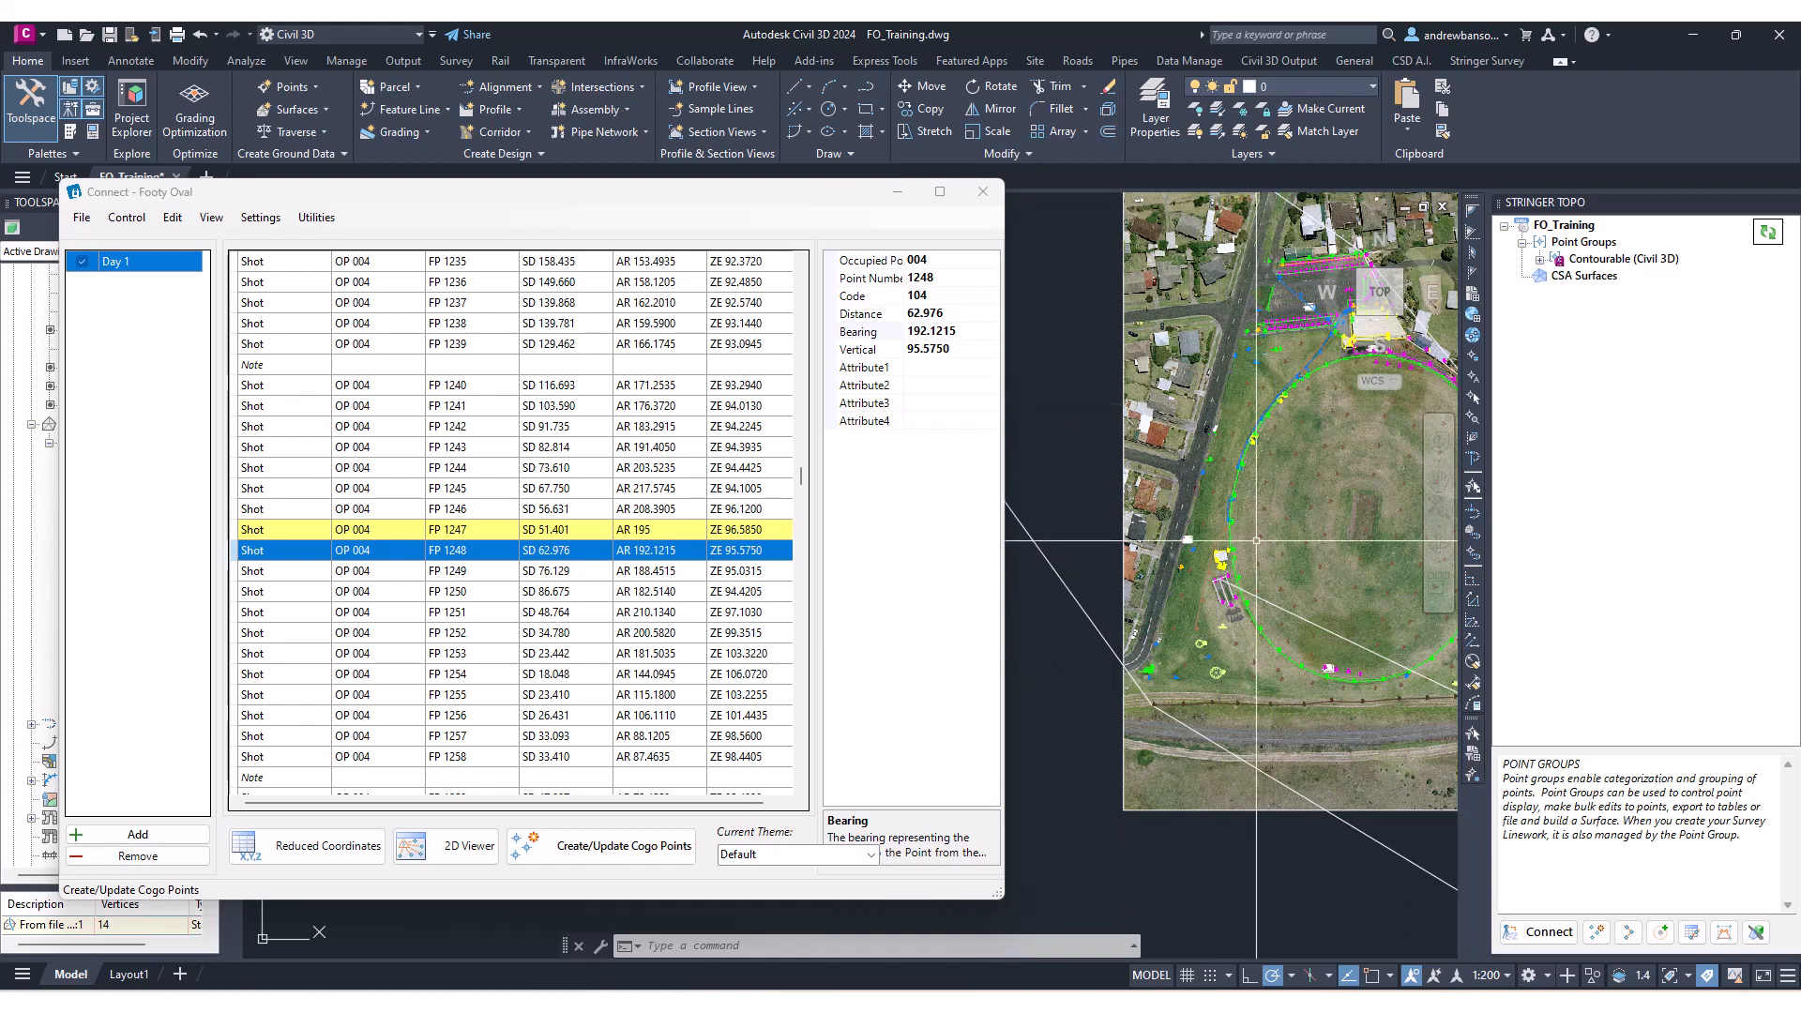
middle_drag(1388, 328, 1216, 589)
Set the aerial image's fade to 72 and close the Connect window.
click(1234, 362)
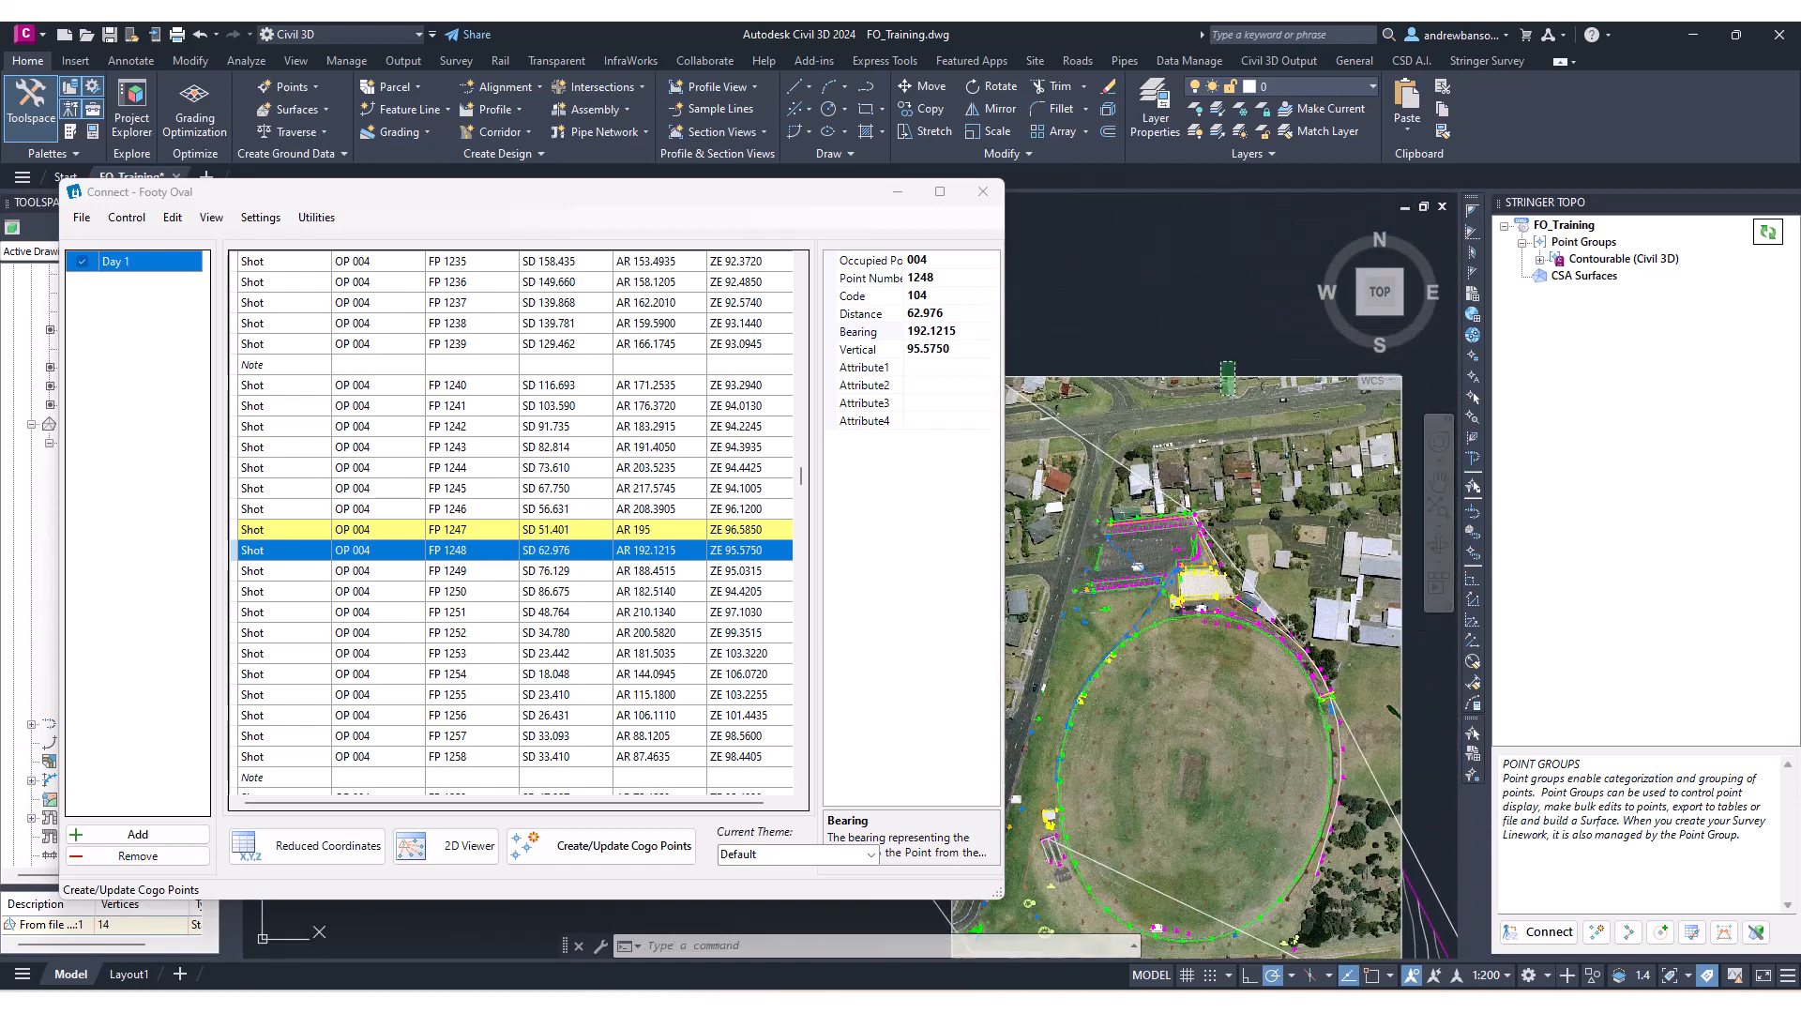
click(1222, 385)
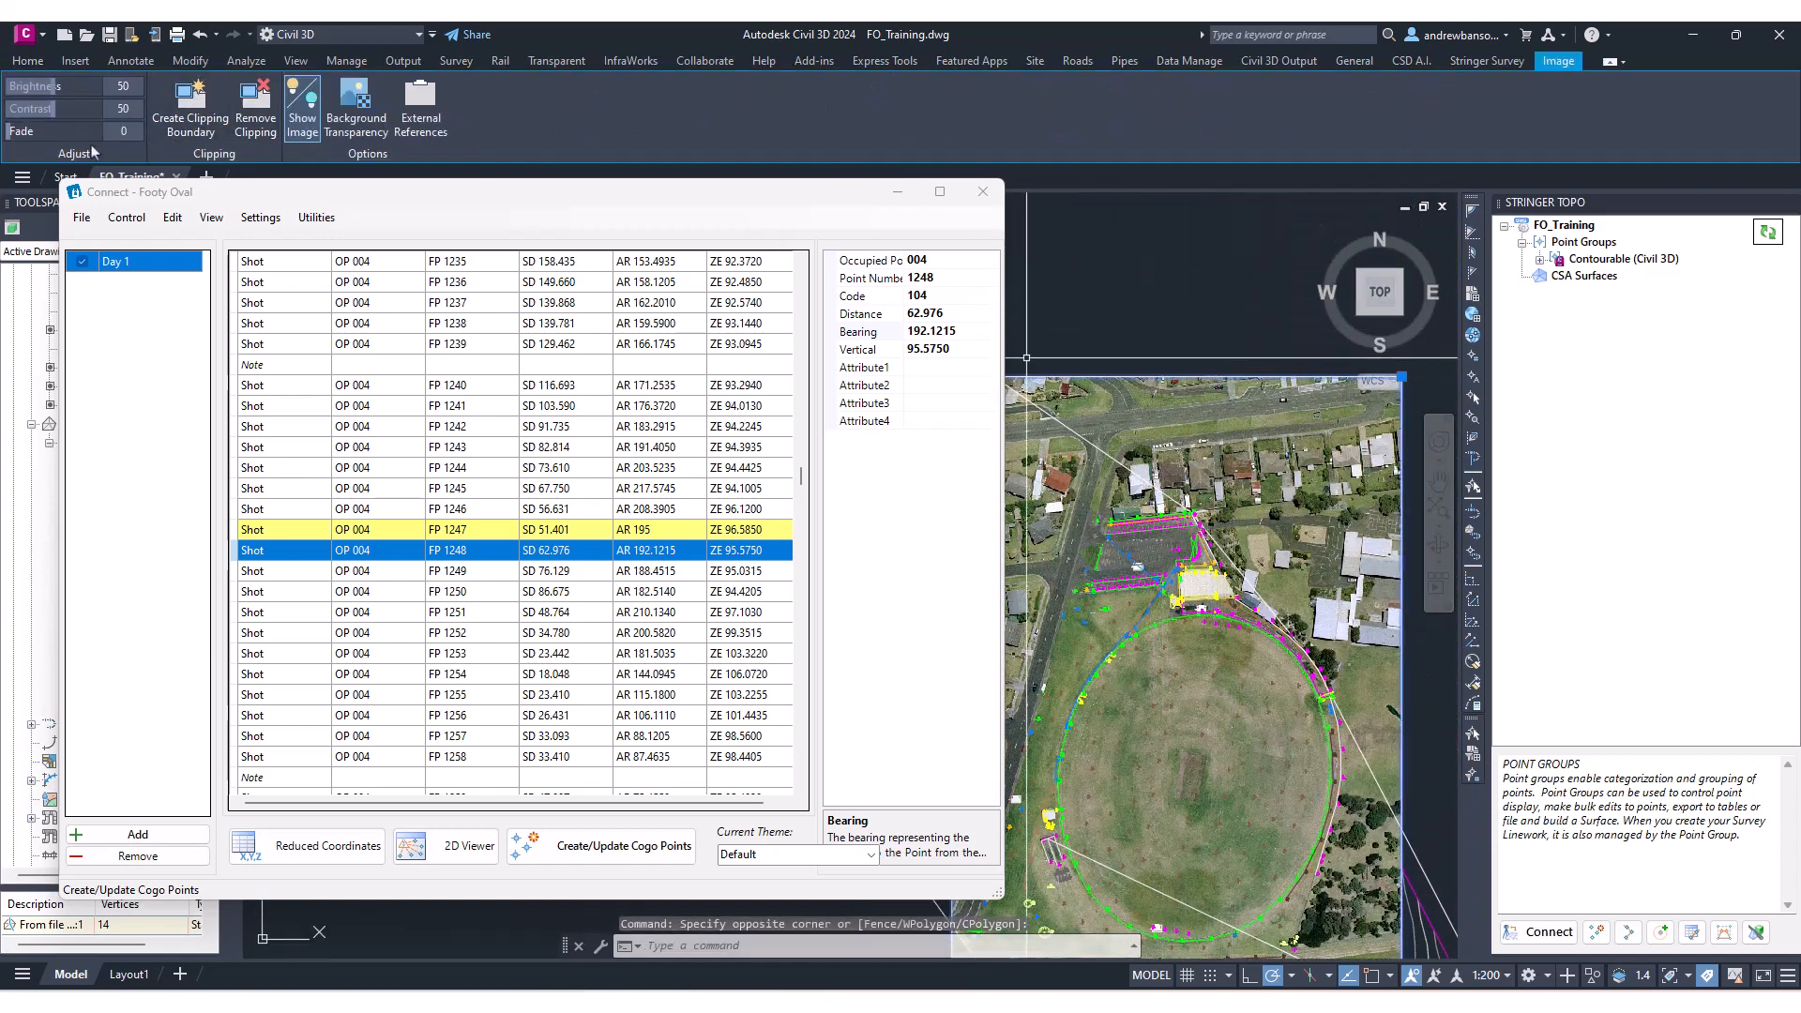
drag(8, 133, 109, 145)
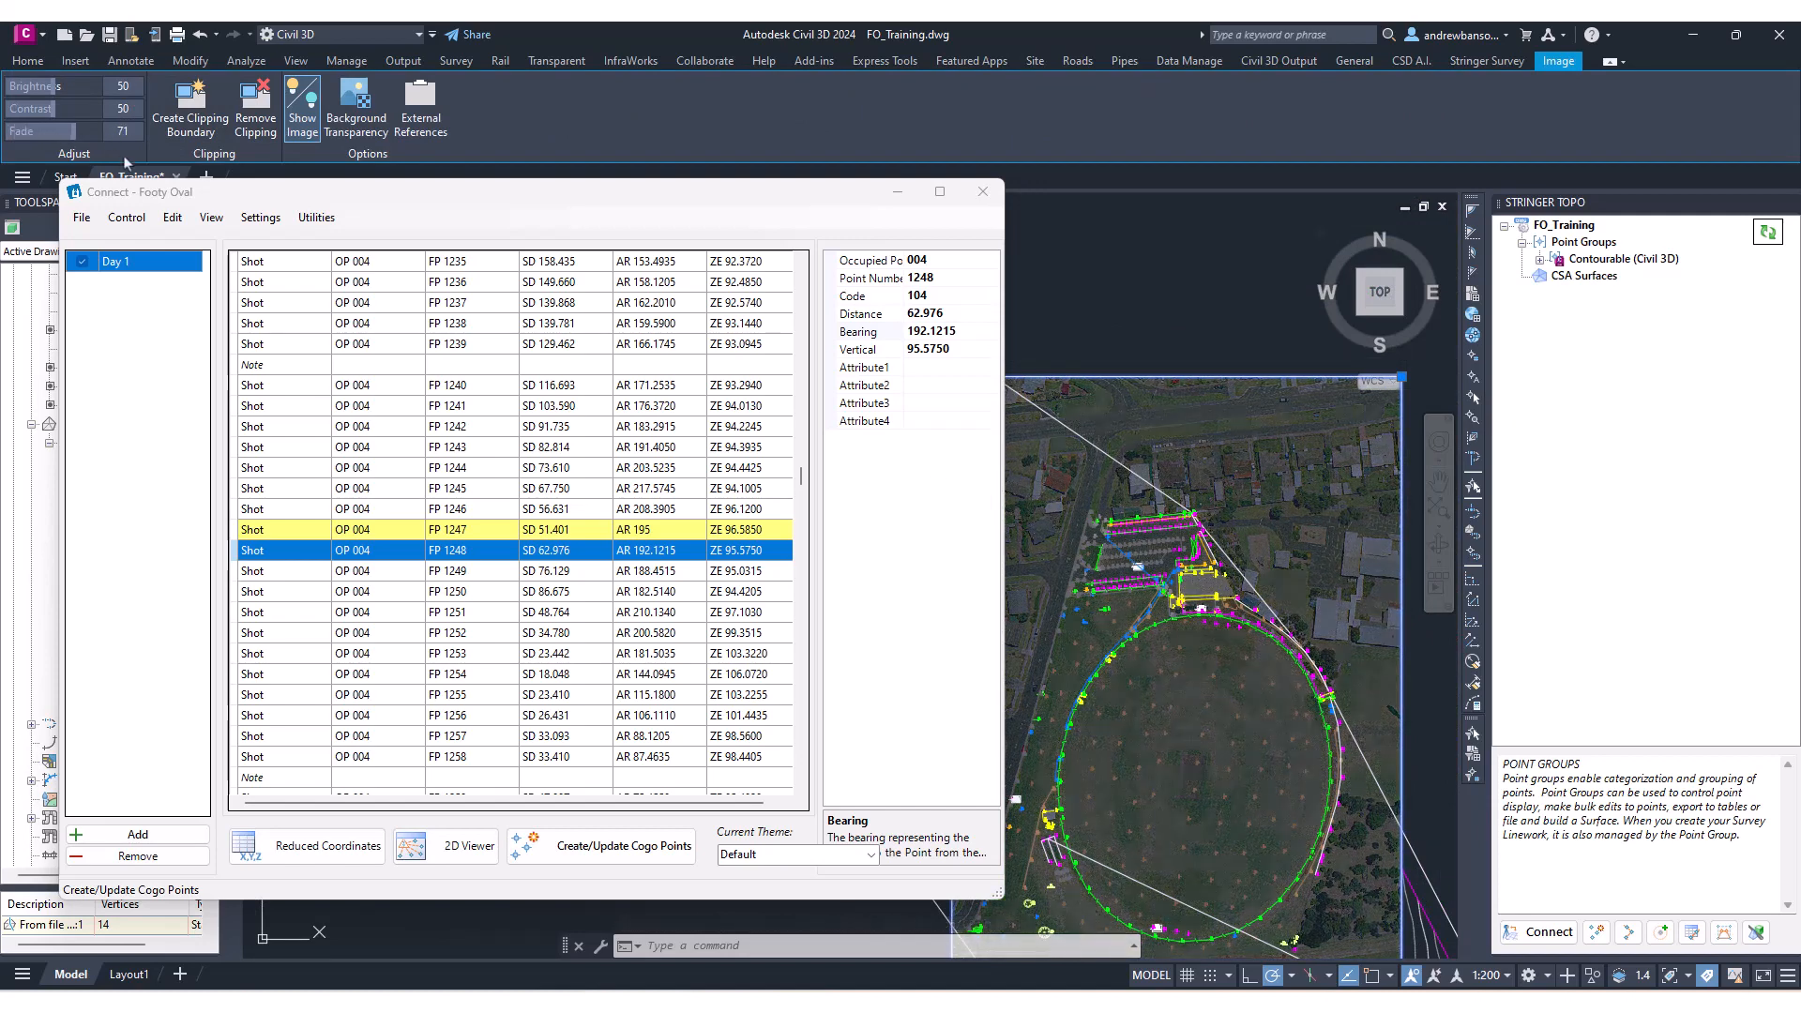
middle_drag(1196, 592, 1253, 489)
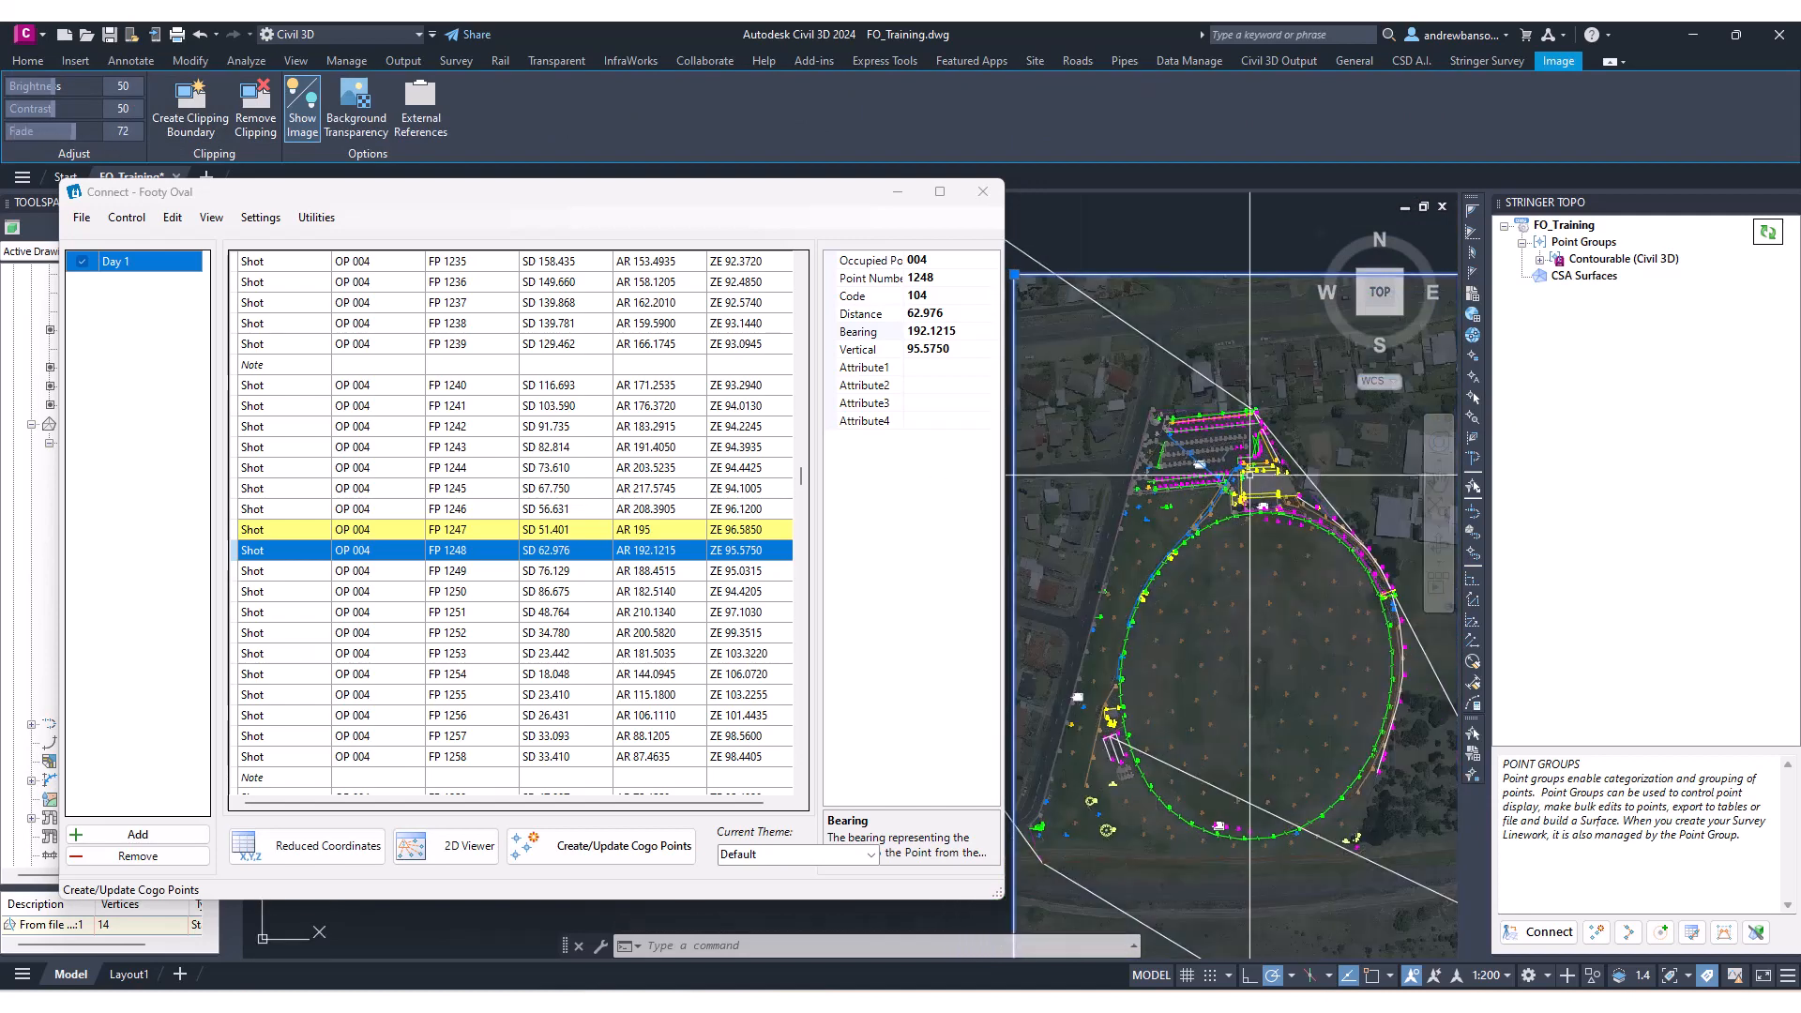
click(983, 192)
middle_drag(1011, 438, 859, 436)
key(Escape)
key(Escape)
middle_drag(1351, 644, 1335, 585)
Reopen Connect and search the observations again for 1247 to jump to that shot.
click(1564, 935)
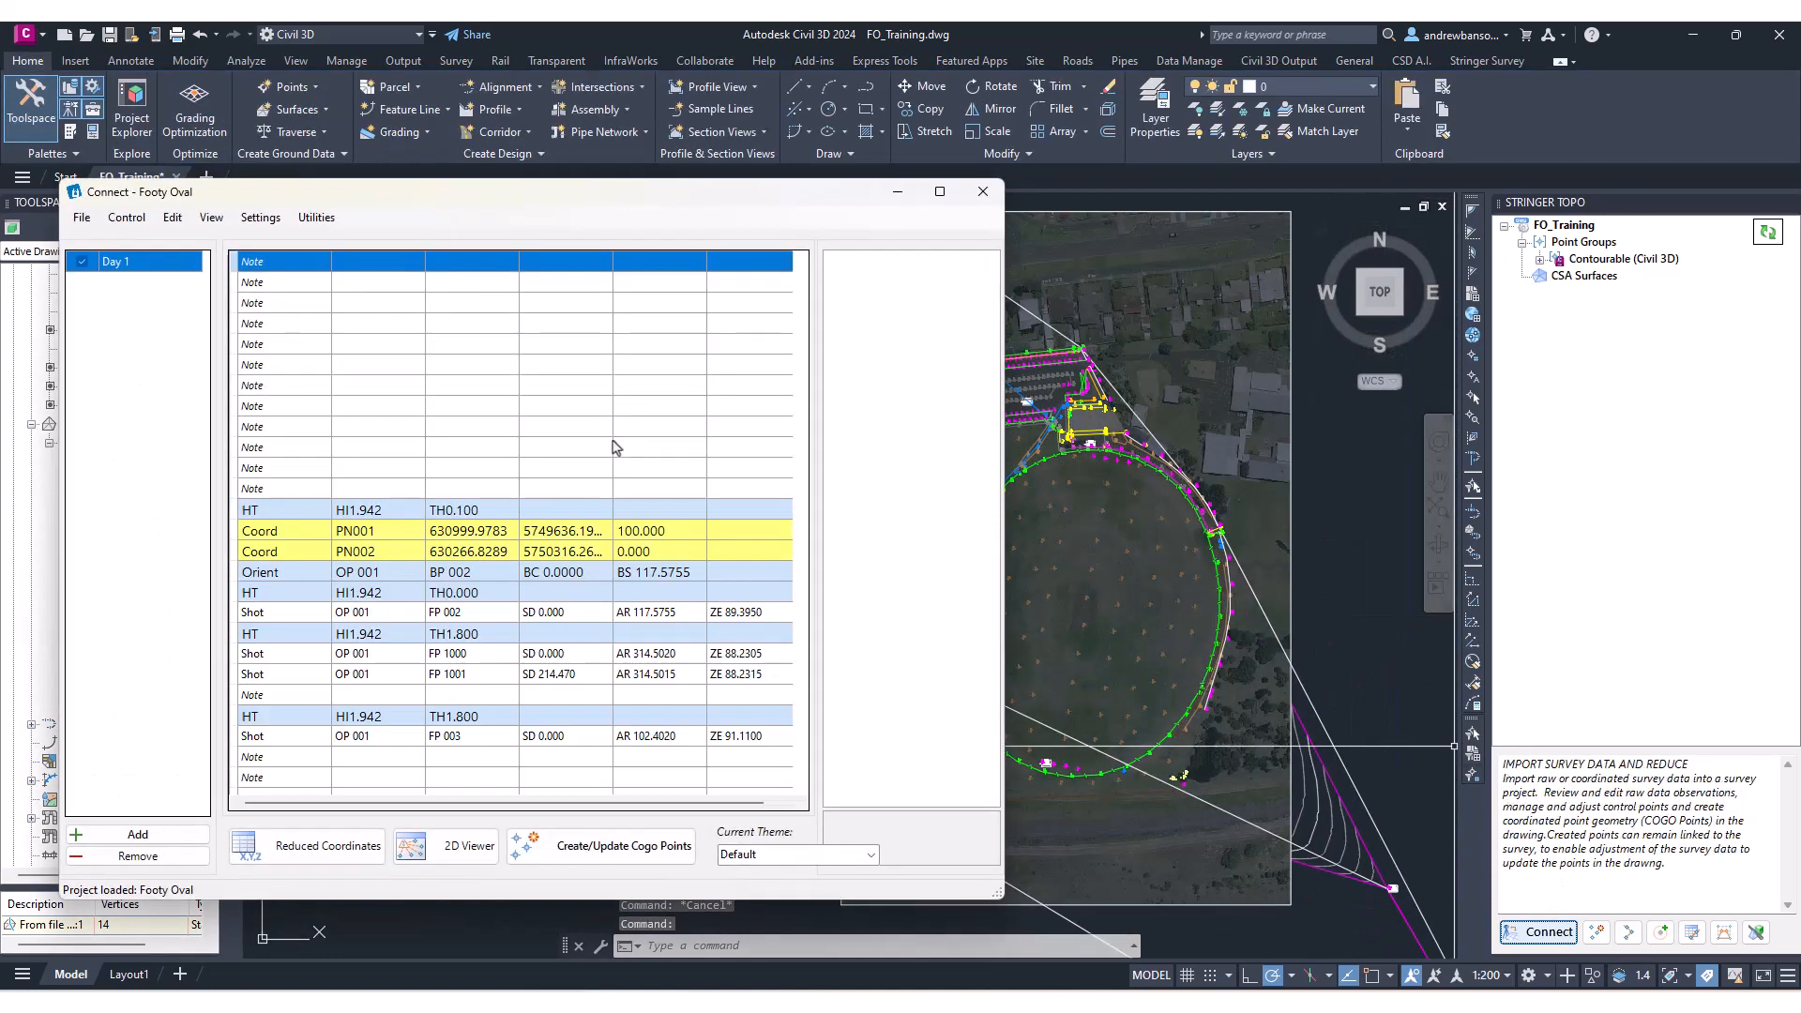
scroll(585, 561, down, 3)
scroll(585, 560, down, 2)
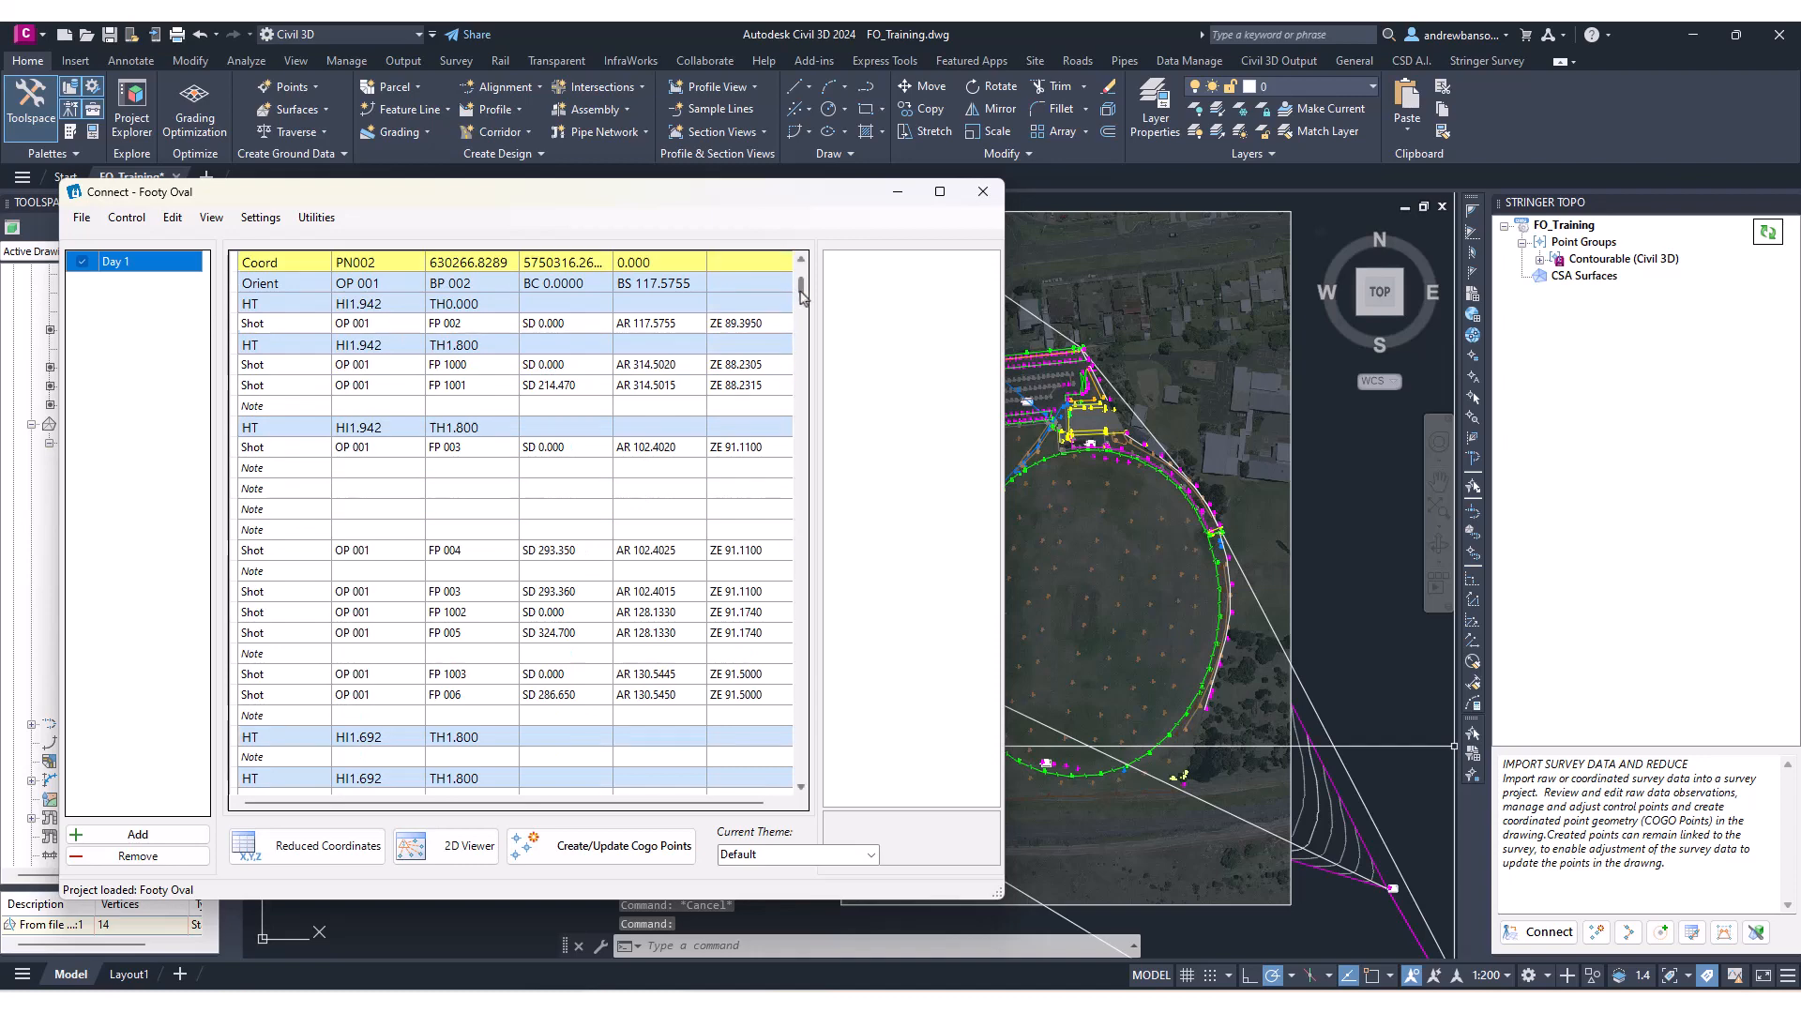
drag(800, 286, 665, 668)
click(509, 494)
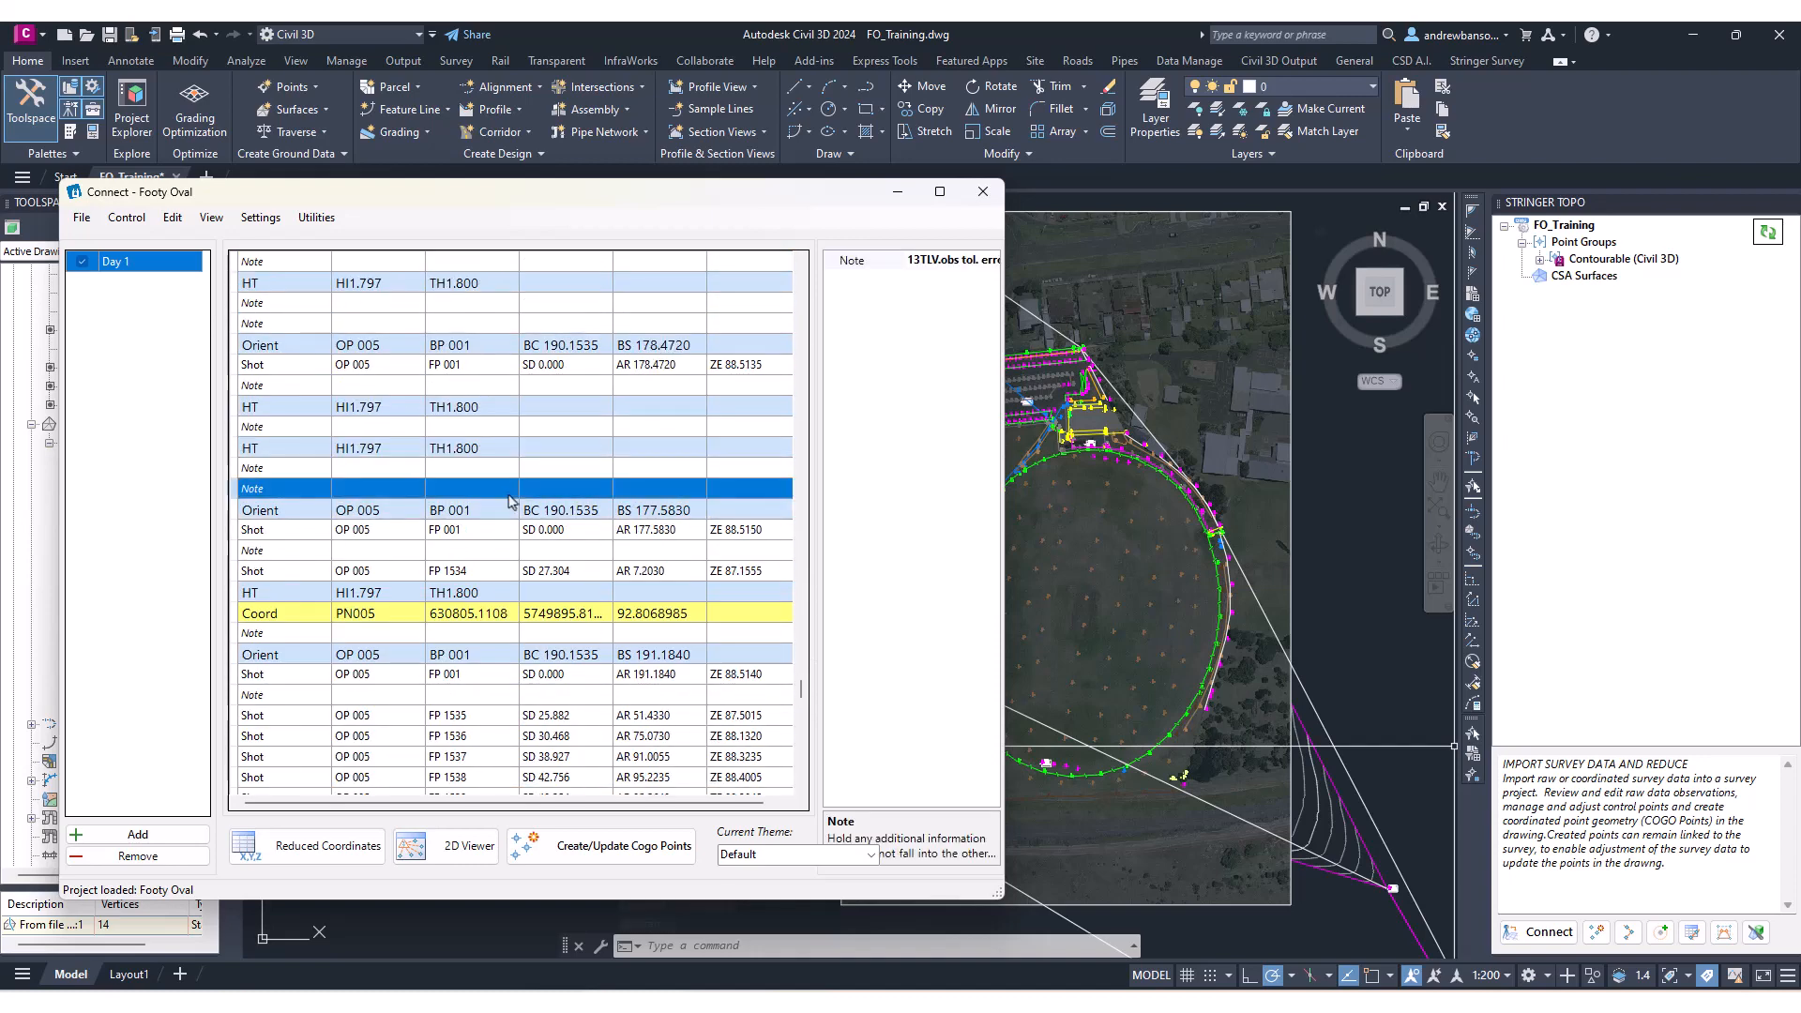
right_click(509, 494)
click(538, 531)
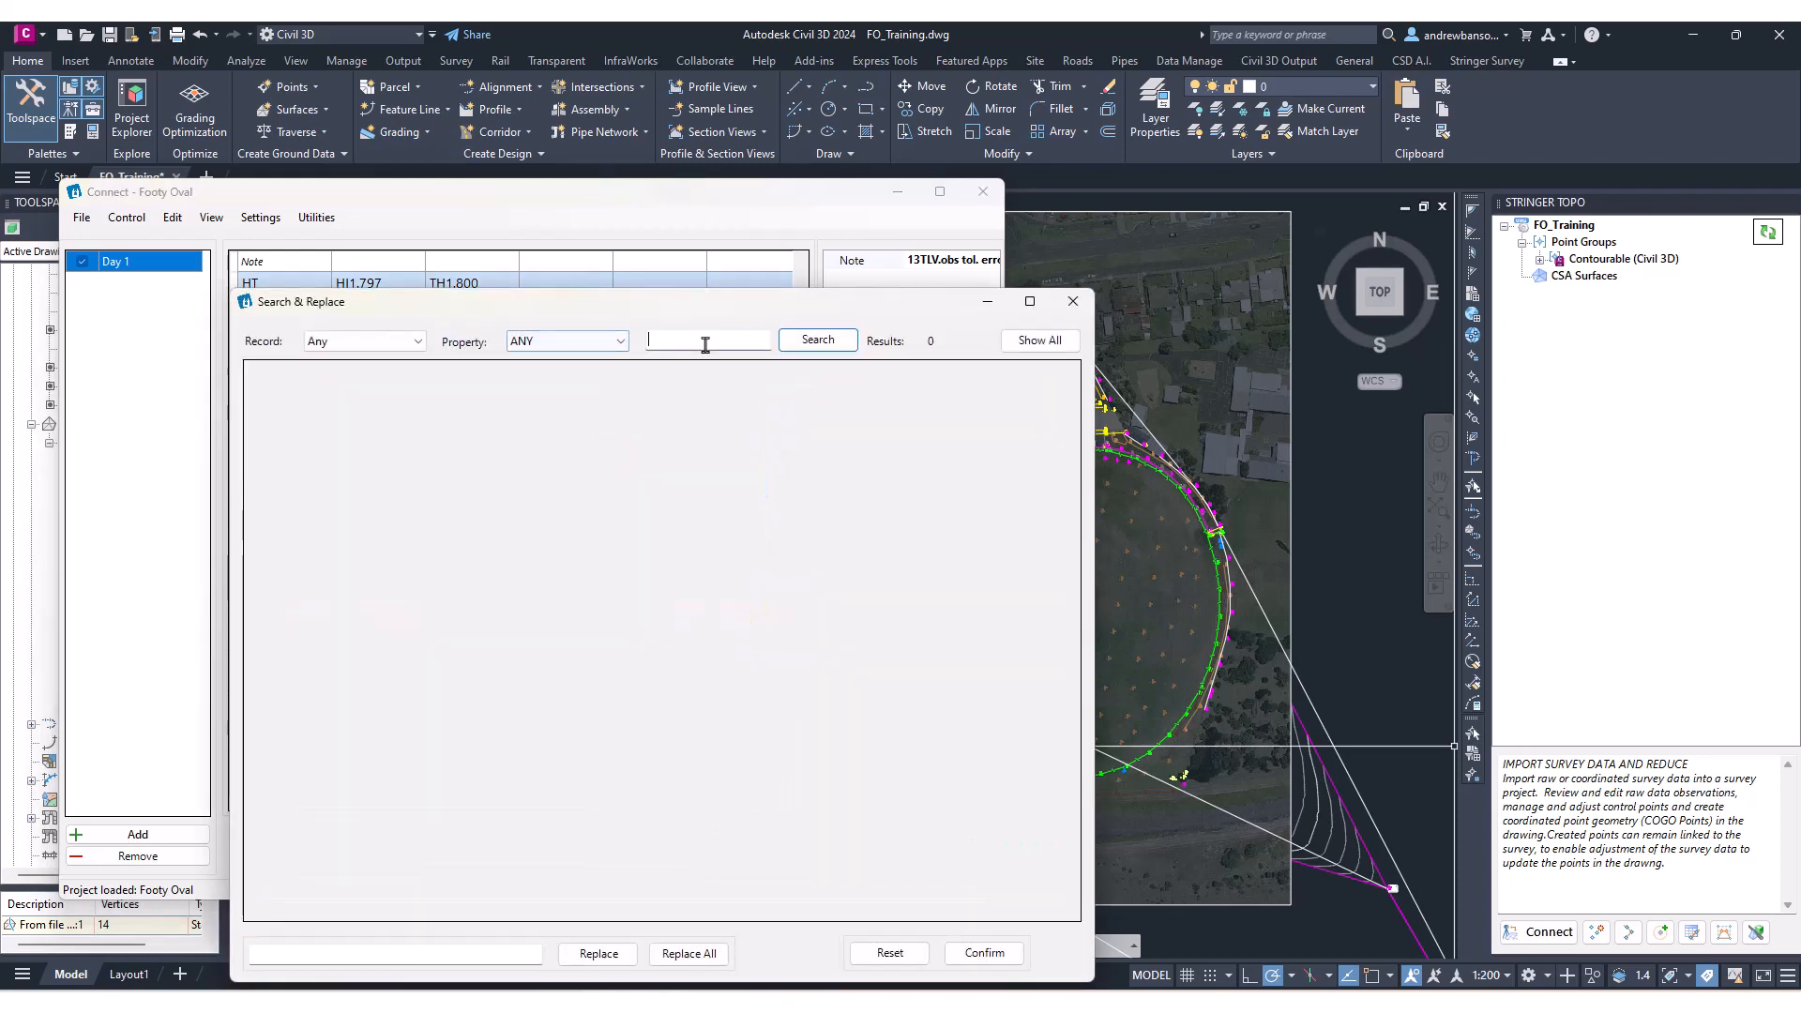
click(707, 341)
click(824, 343)
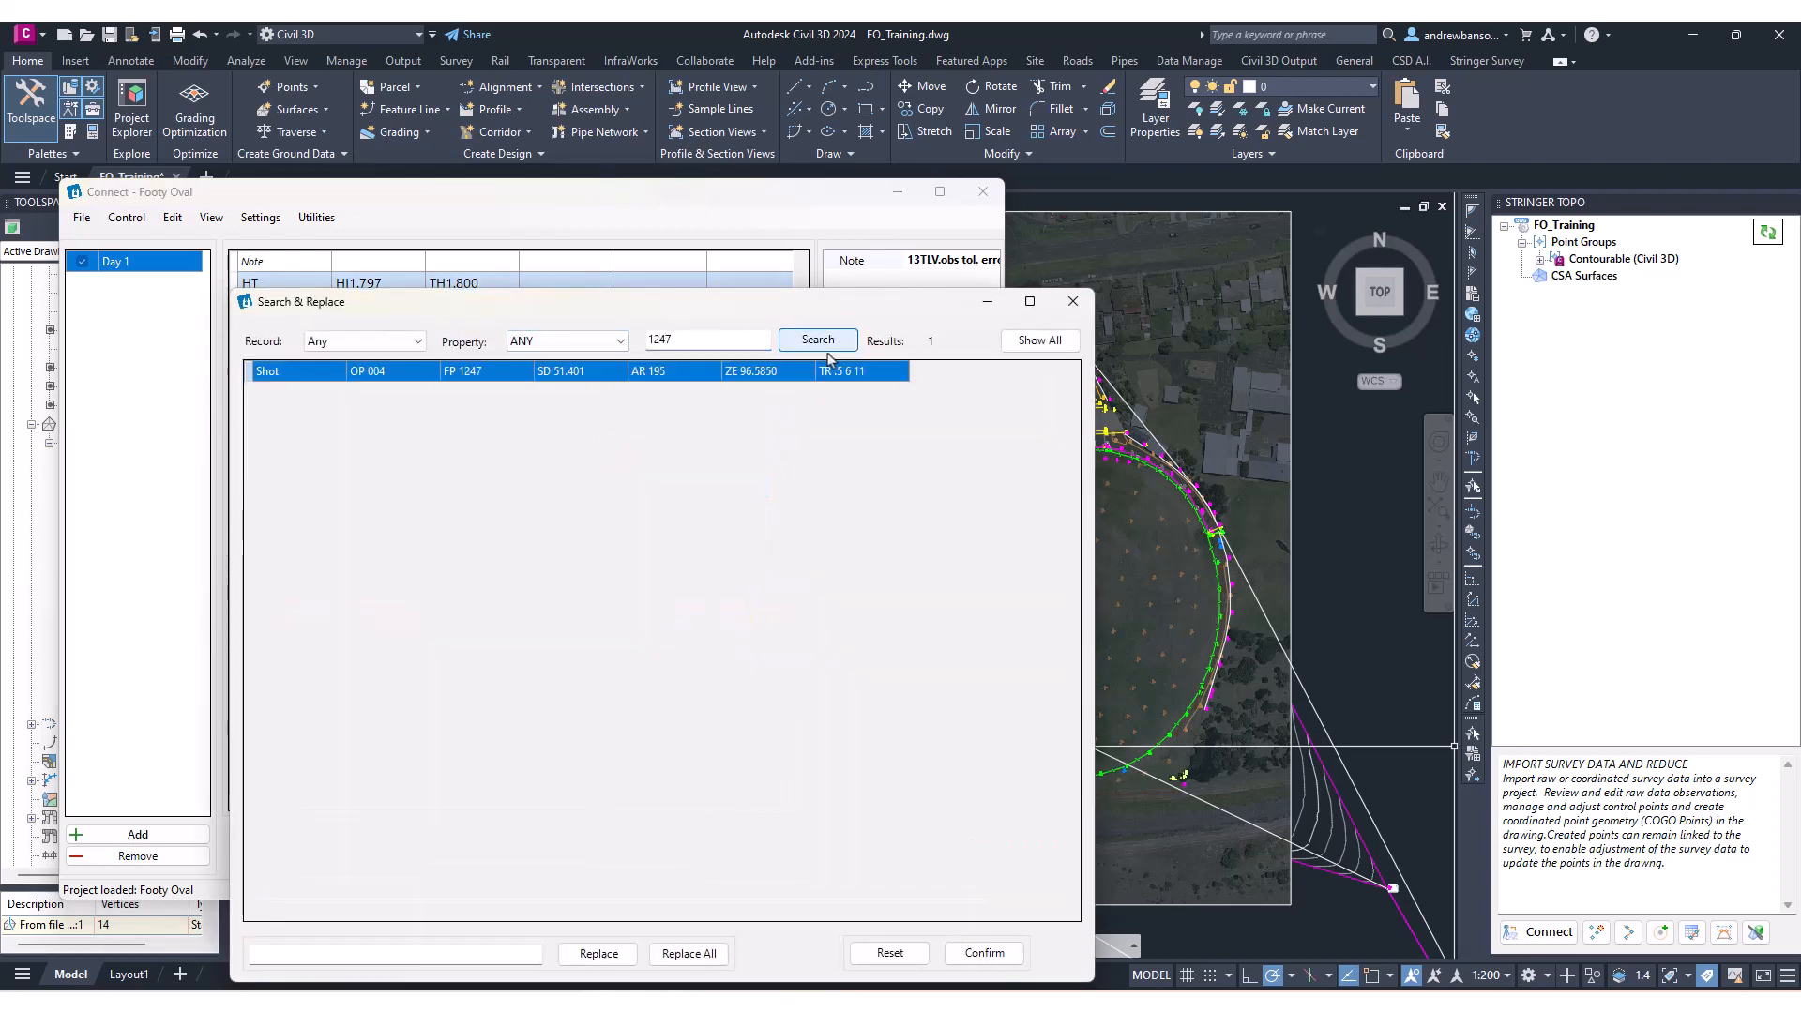
click(644, 371)
click(1073, 301)
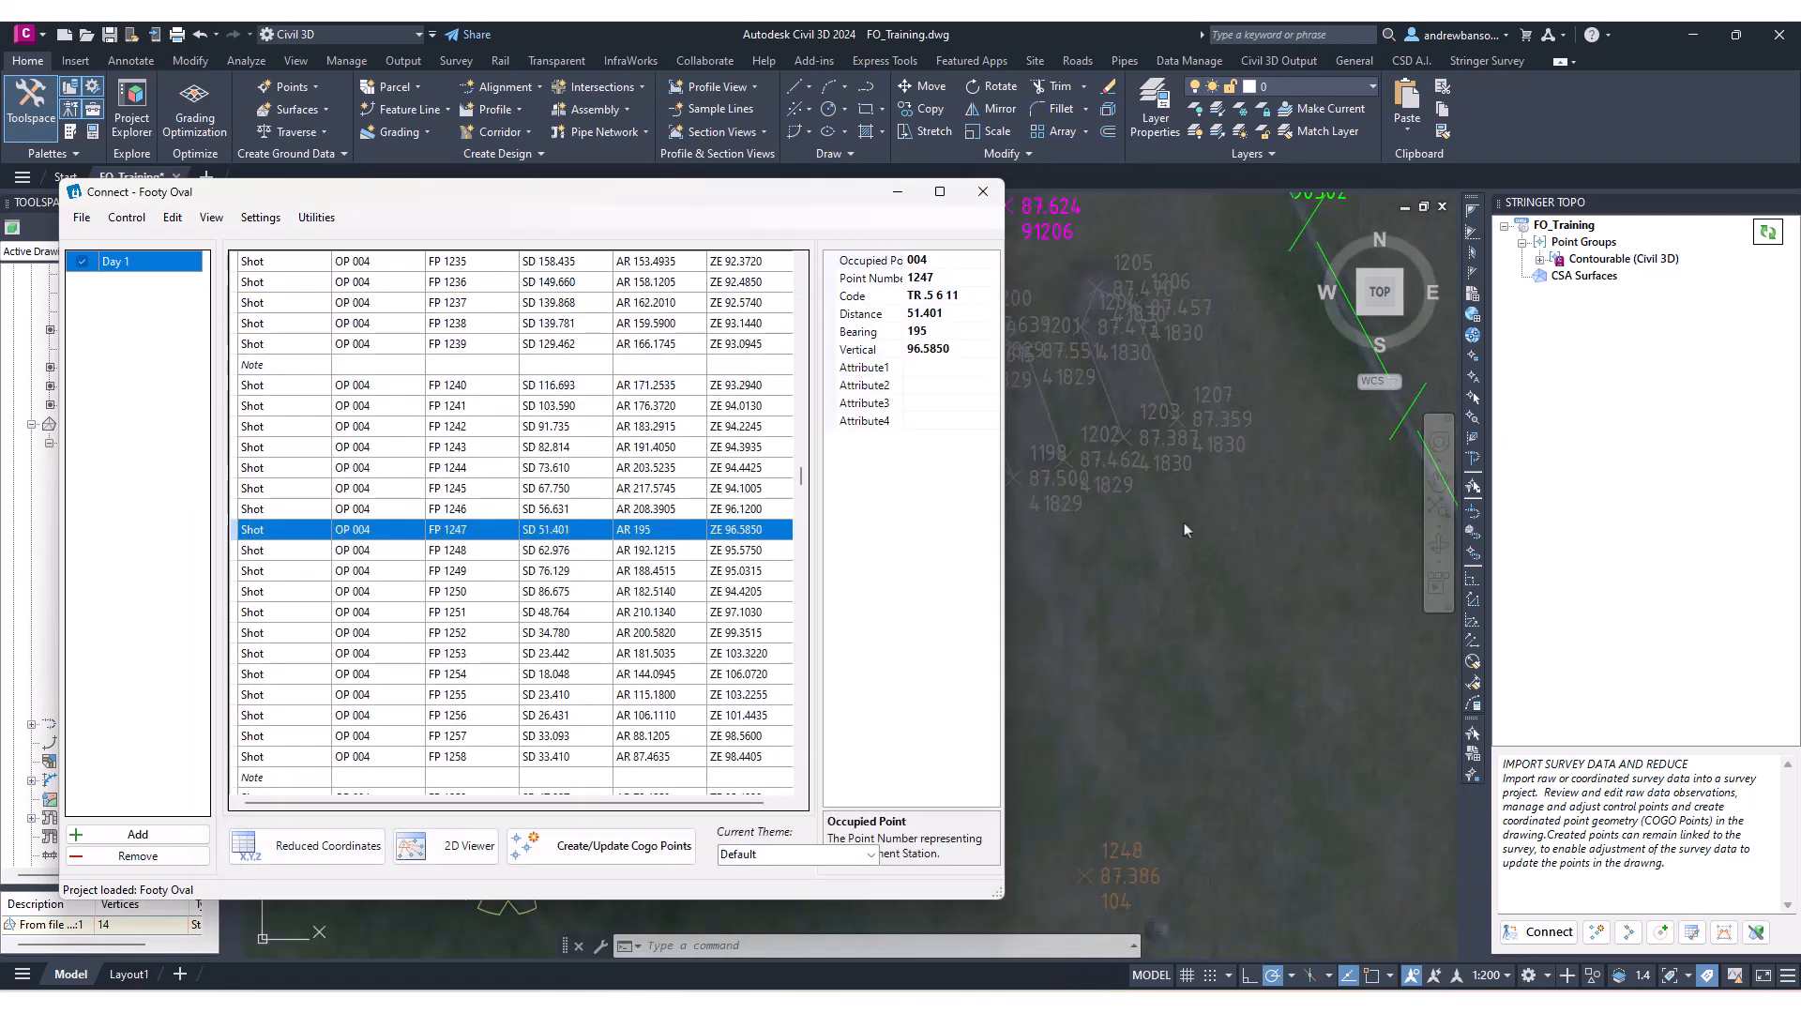
Reset shot 1247's observation, run Create/Update Cogo Points, and close the Connect window.
scroll(1183, 524, down, 2)
mouse_move(1184, 525)
middle_down()
mouse_move(1341, 382)
mouse_move(1397, 463)
middle_up()
click(541, 574)
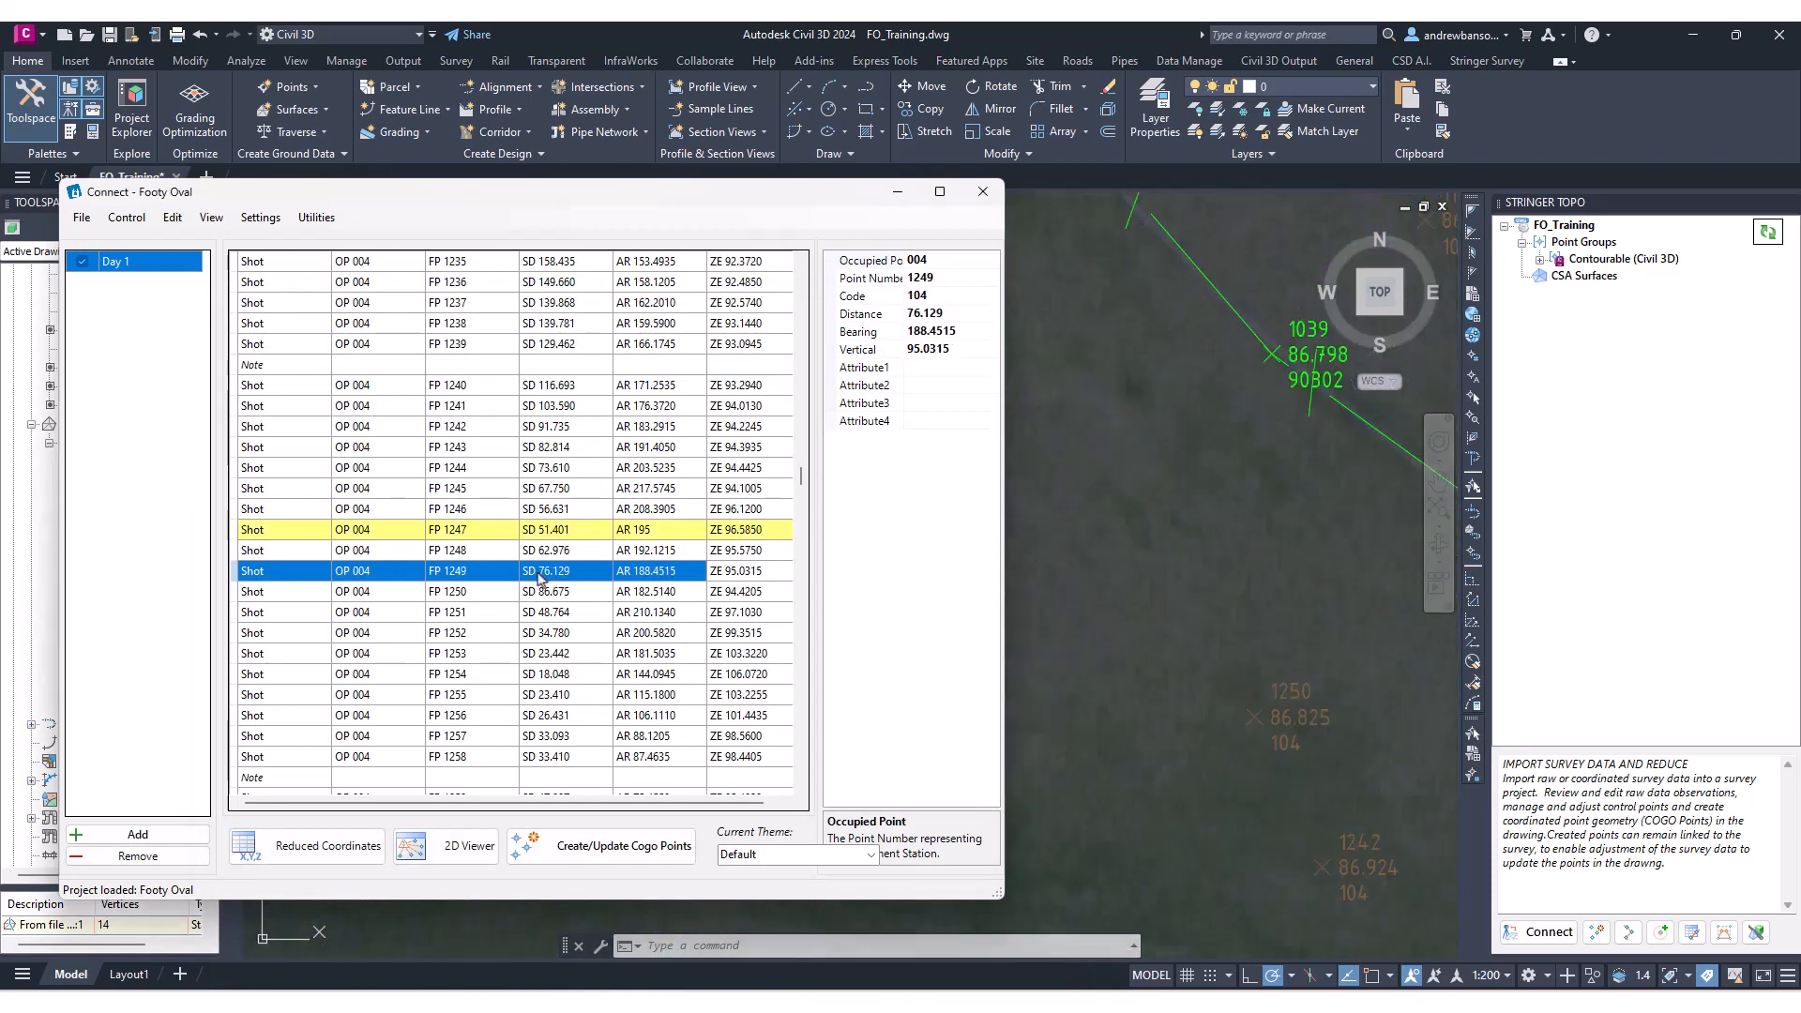
click(607, 530)
right_click(597, 537)
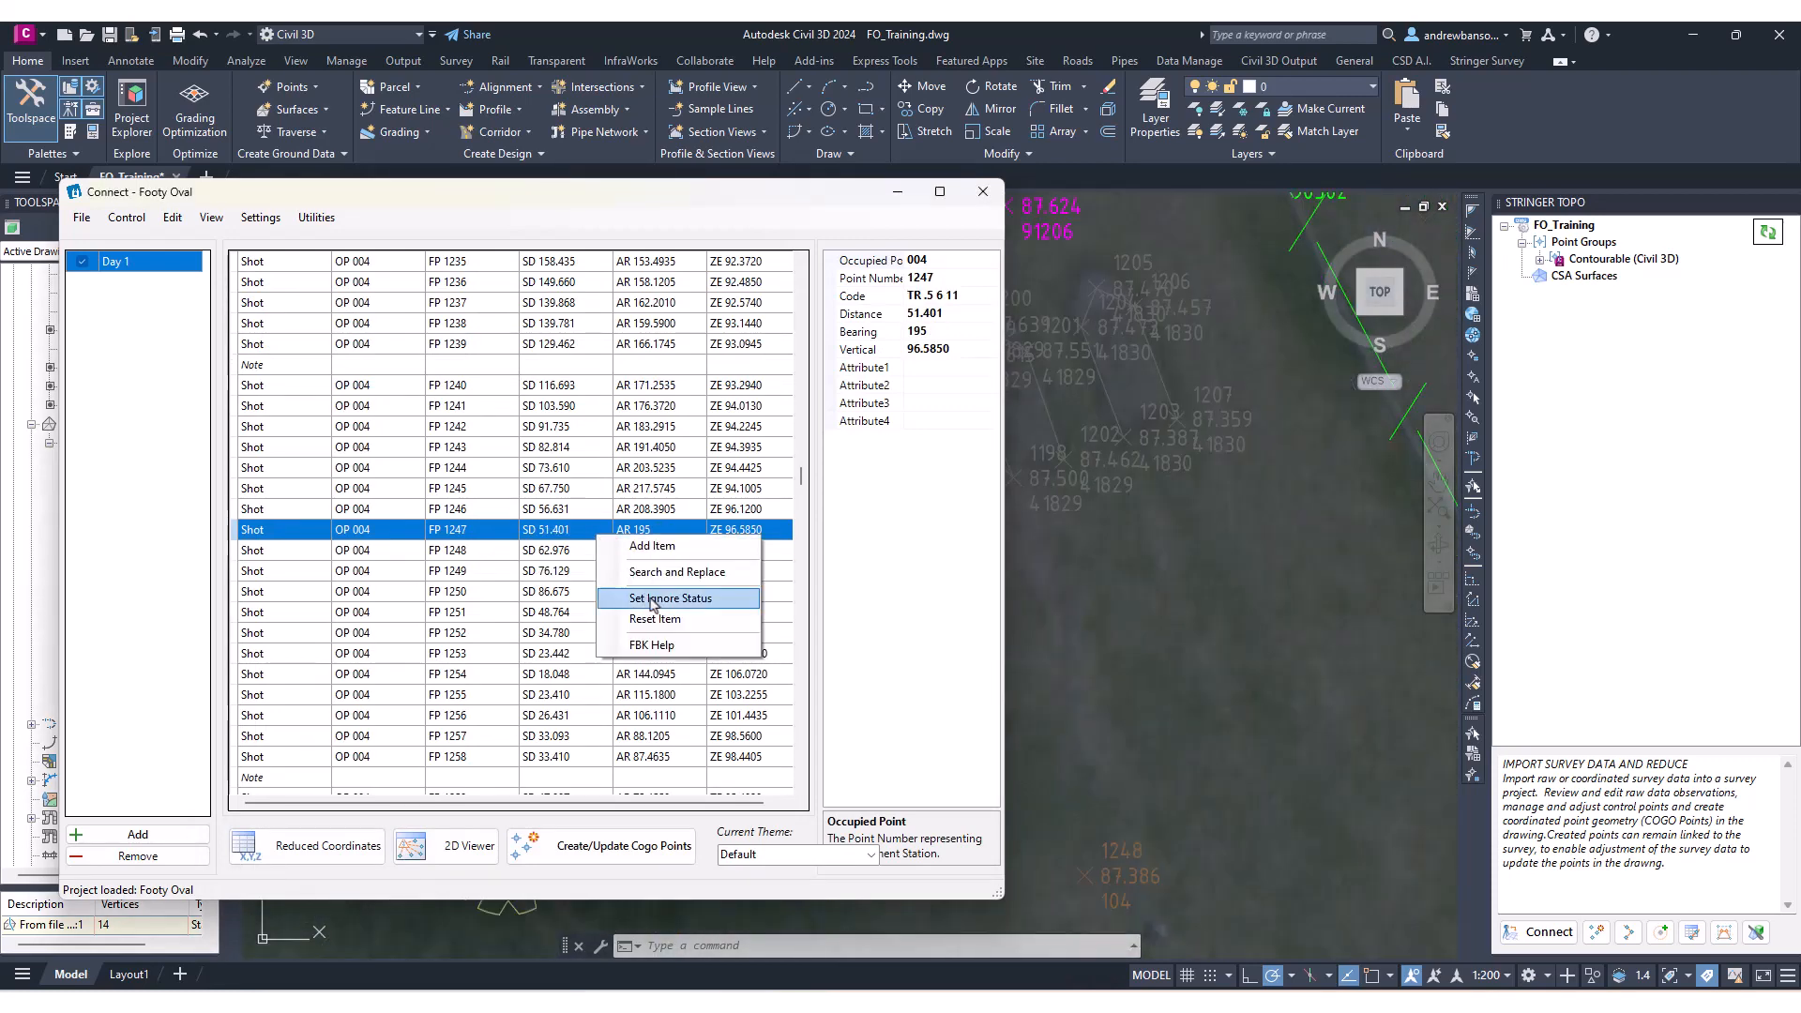
click(661, 615)
click(599, 582)
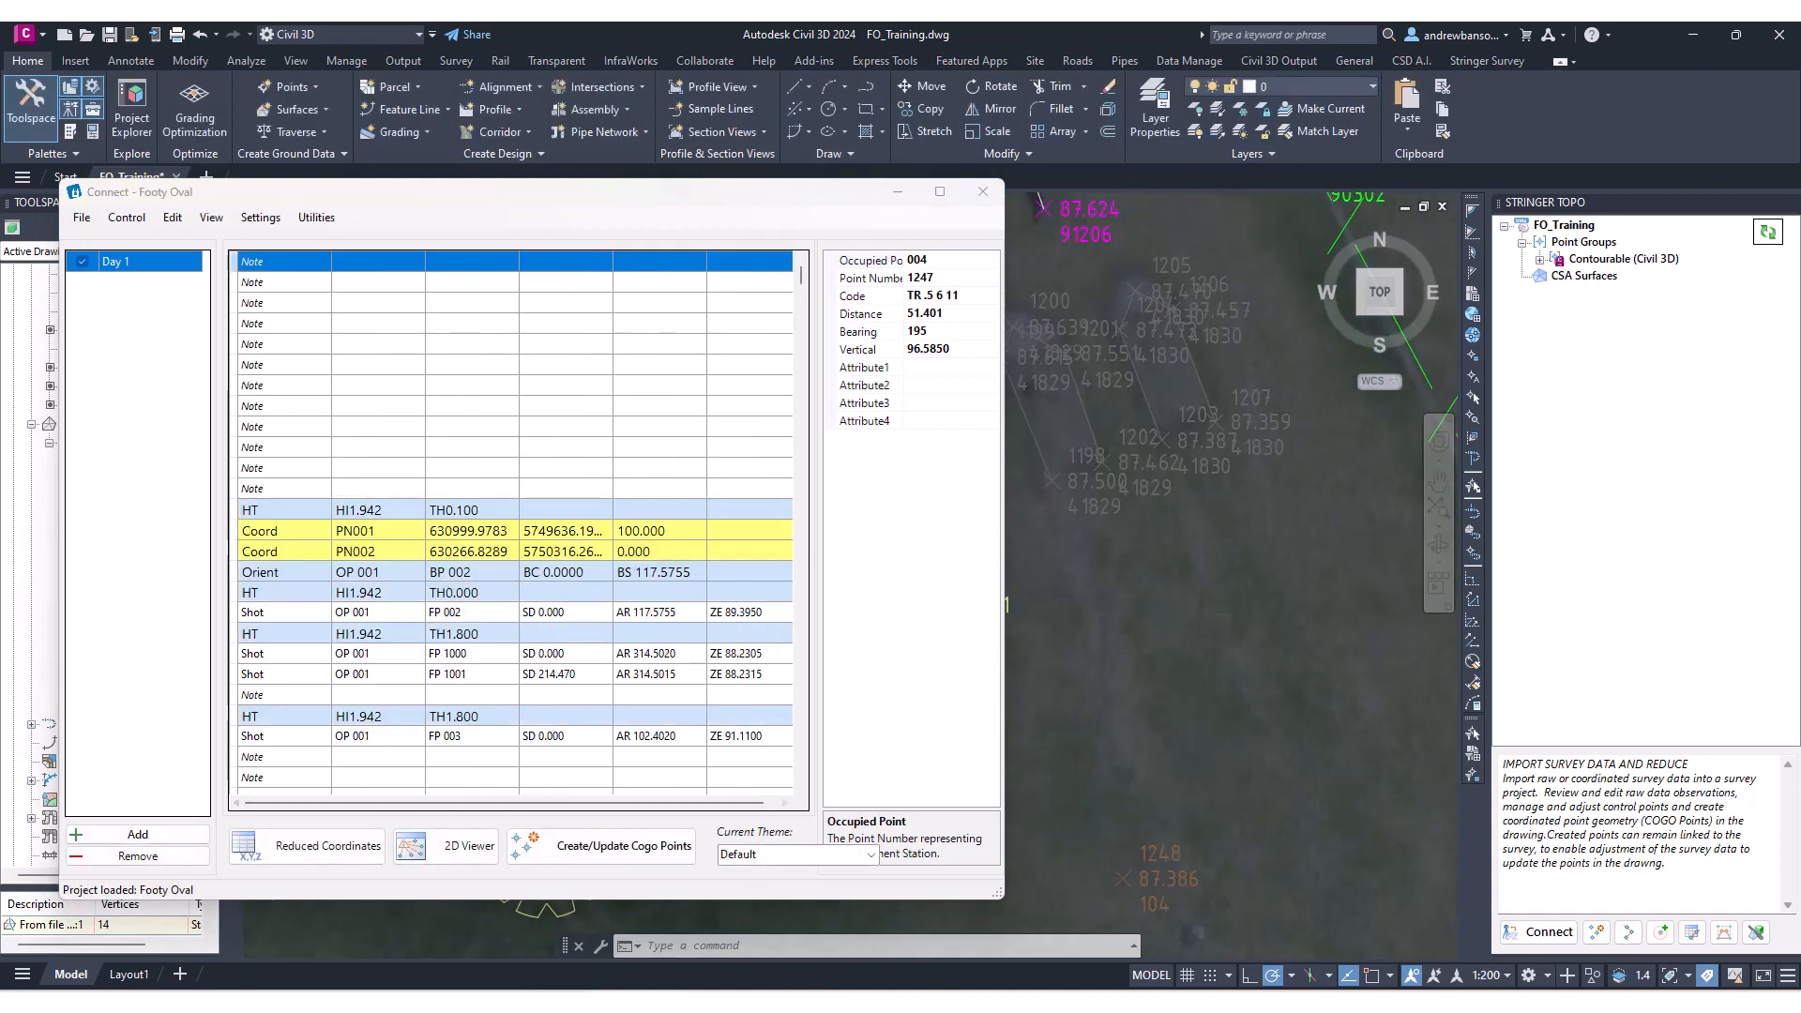
click(681, 832)
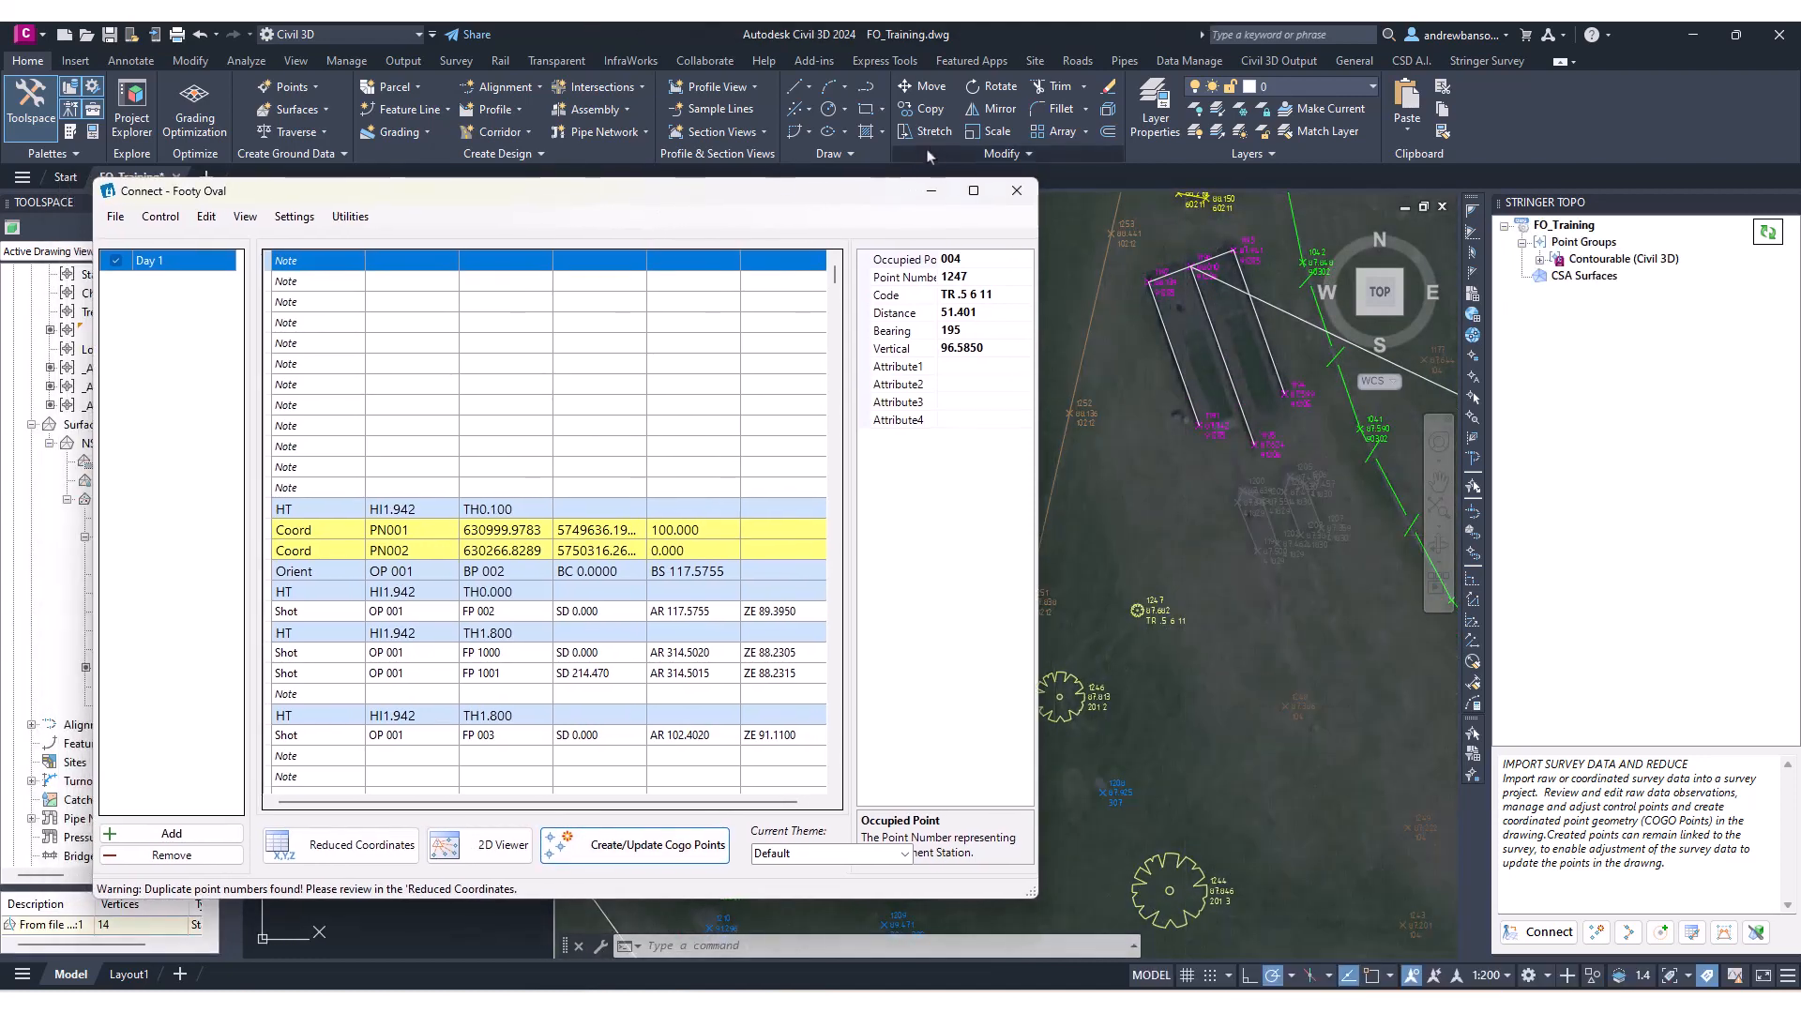
click(983, 192)
scroll(1085, 444, down, 5)
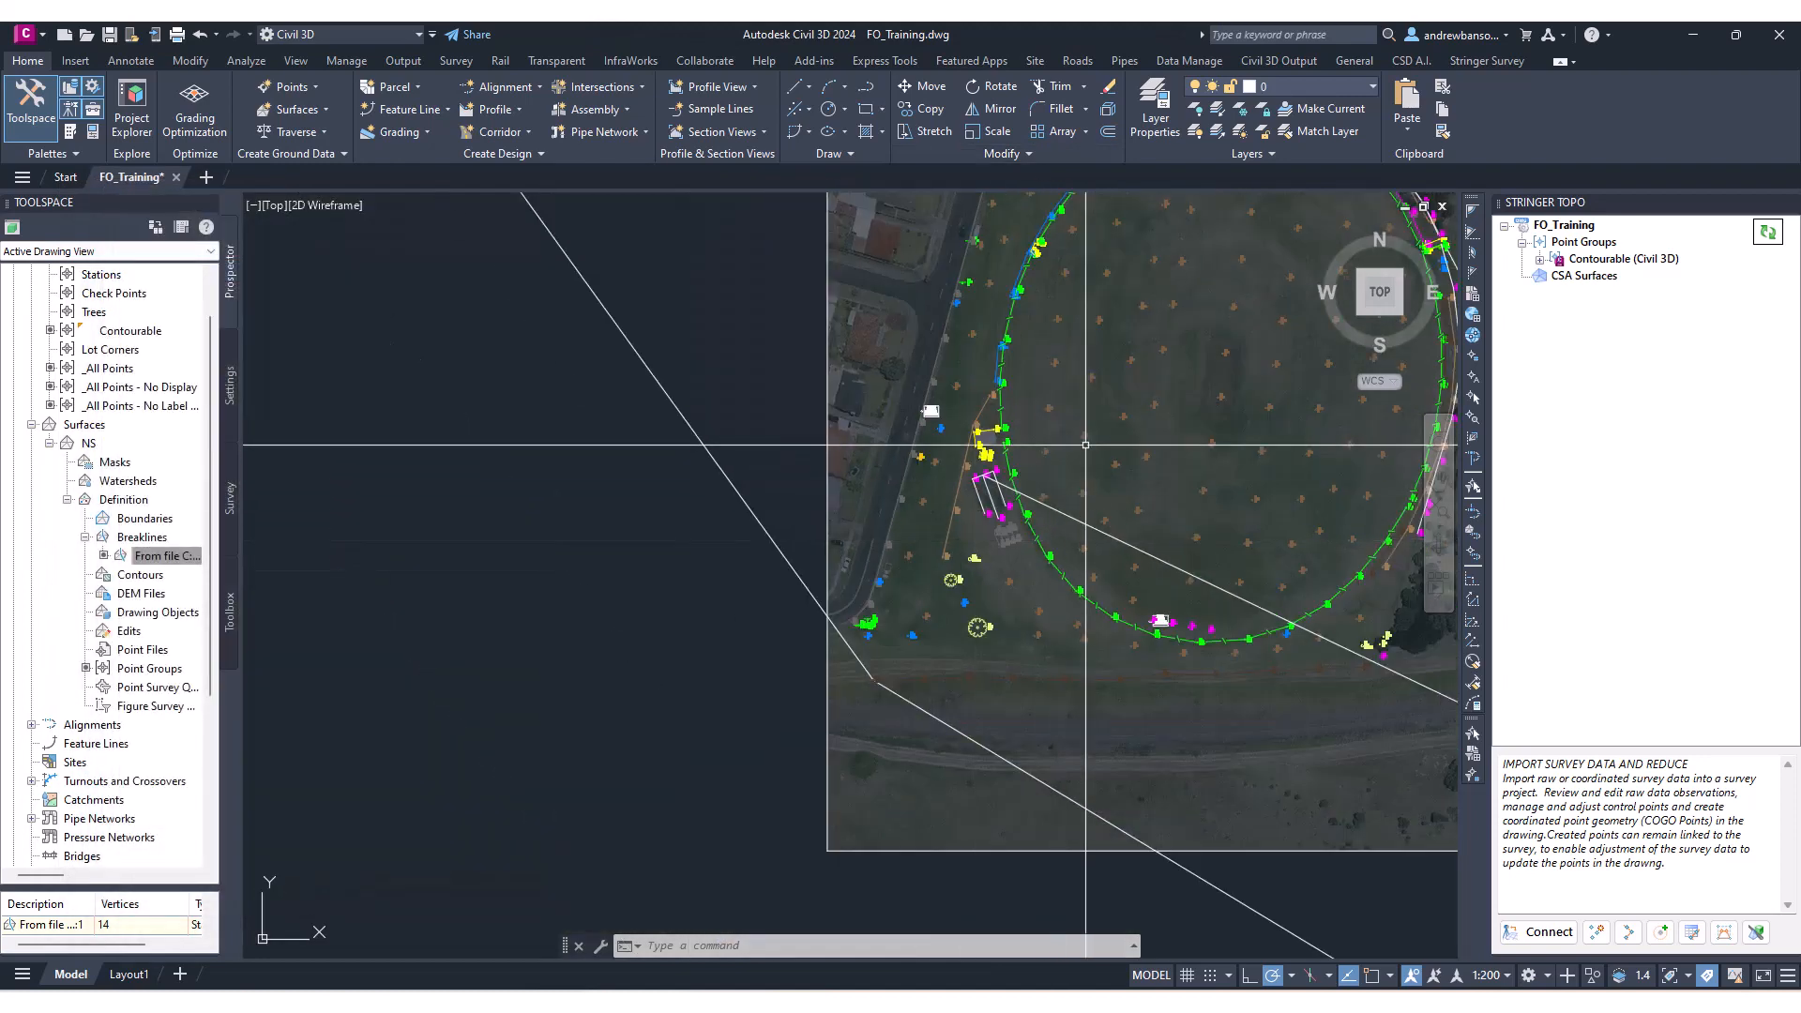
Try to run Manage Point Group Settings on the project's point groups in the Stringer Topo panel.
middle_drag(1090, 429, 824, 531)
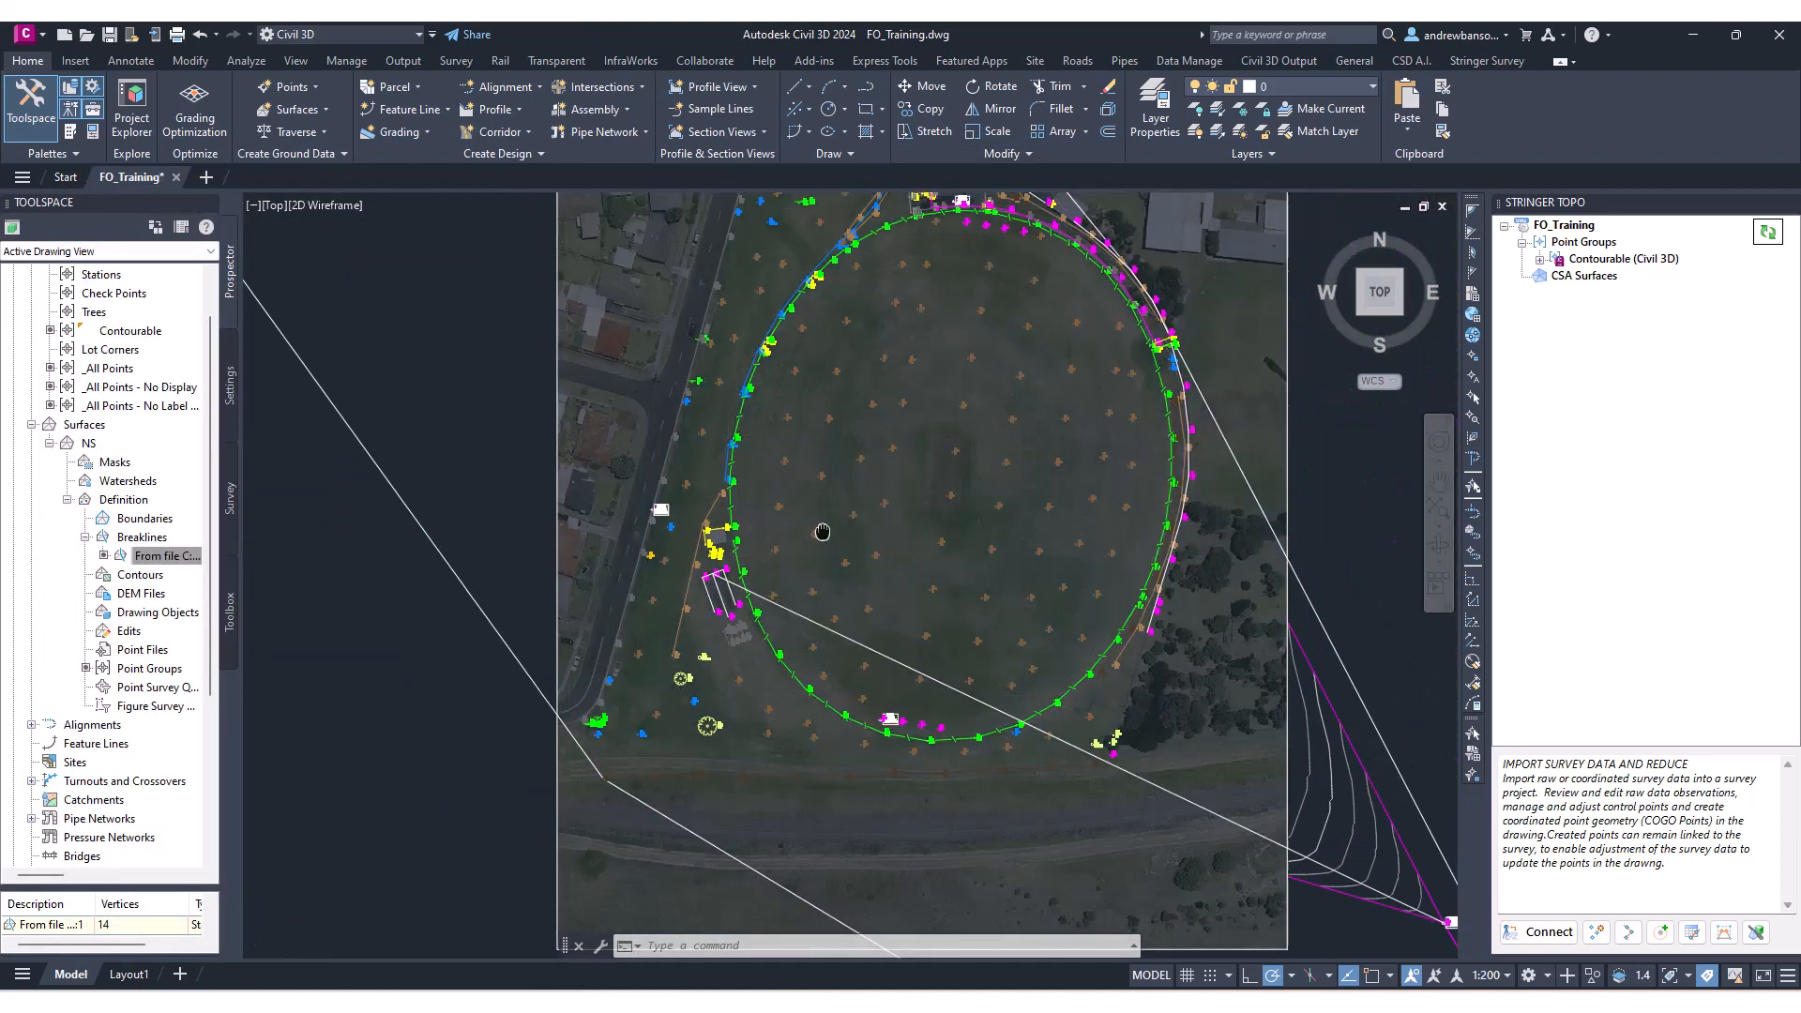
middle_drag(912, 430, 897, 506)
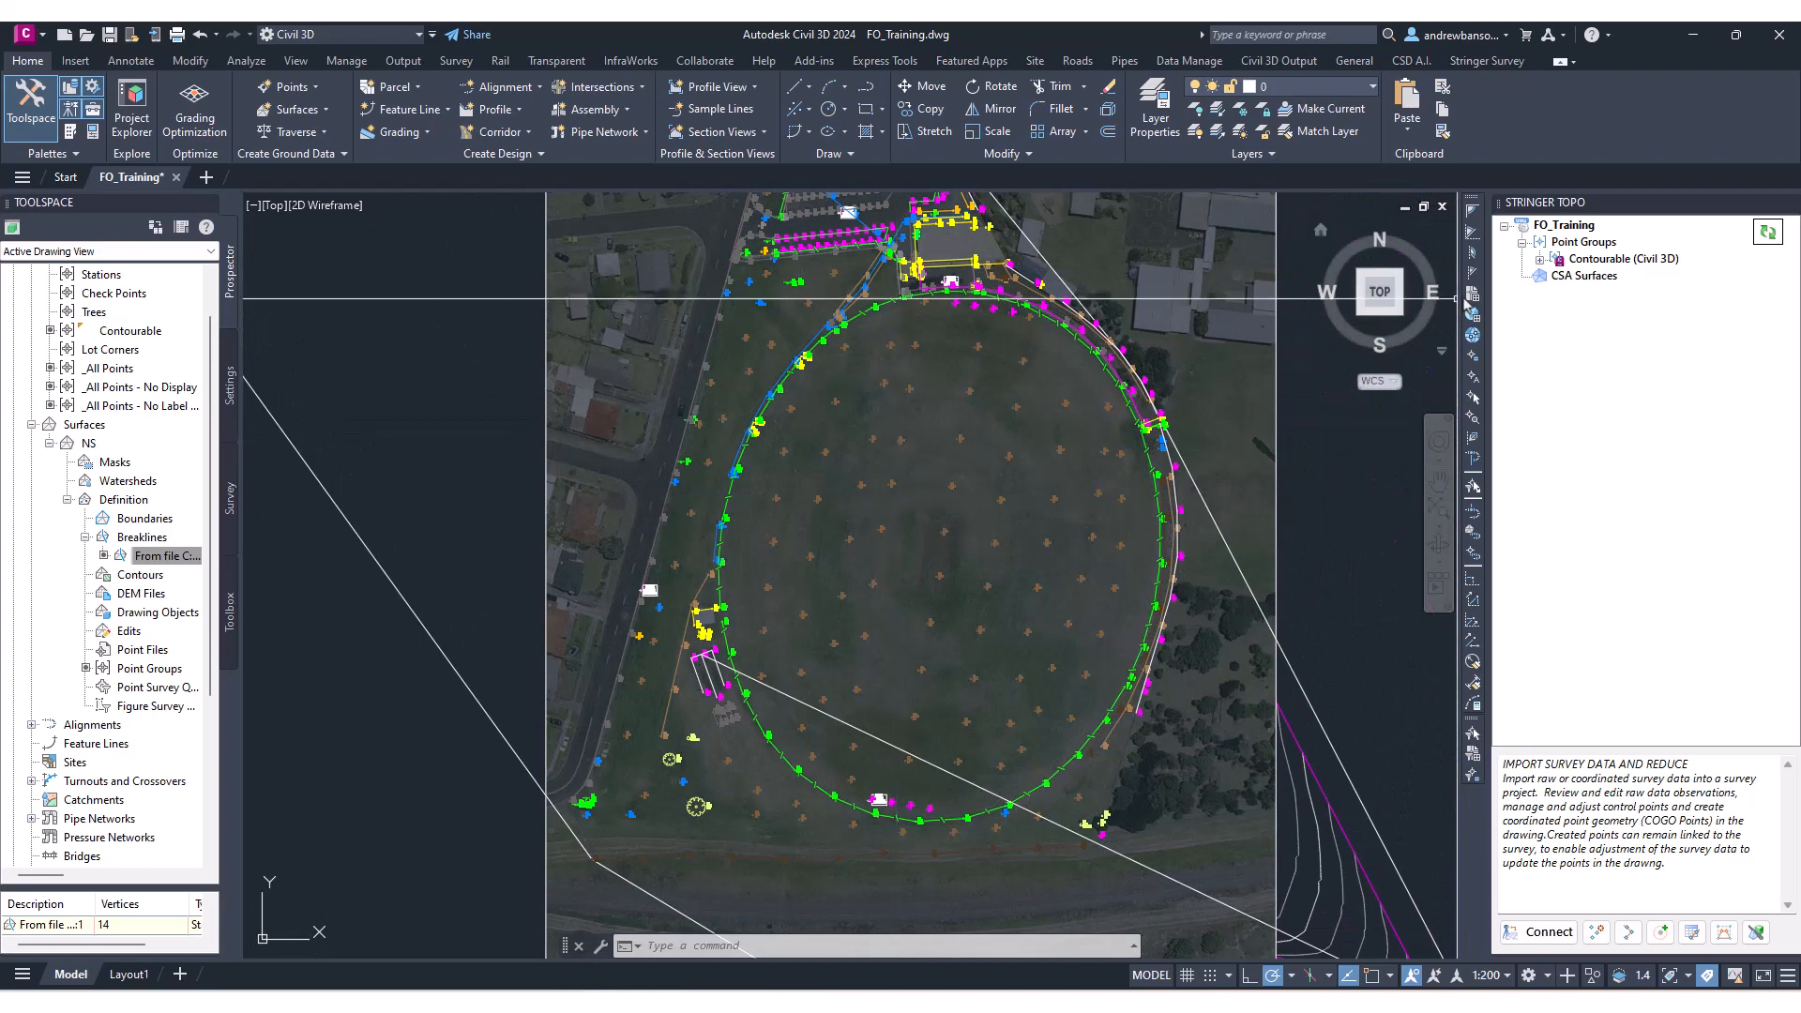
right_click(1605, 247)
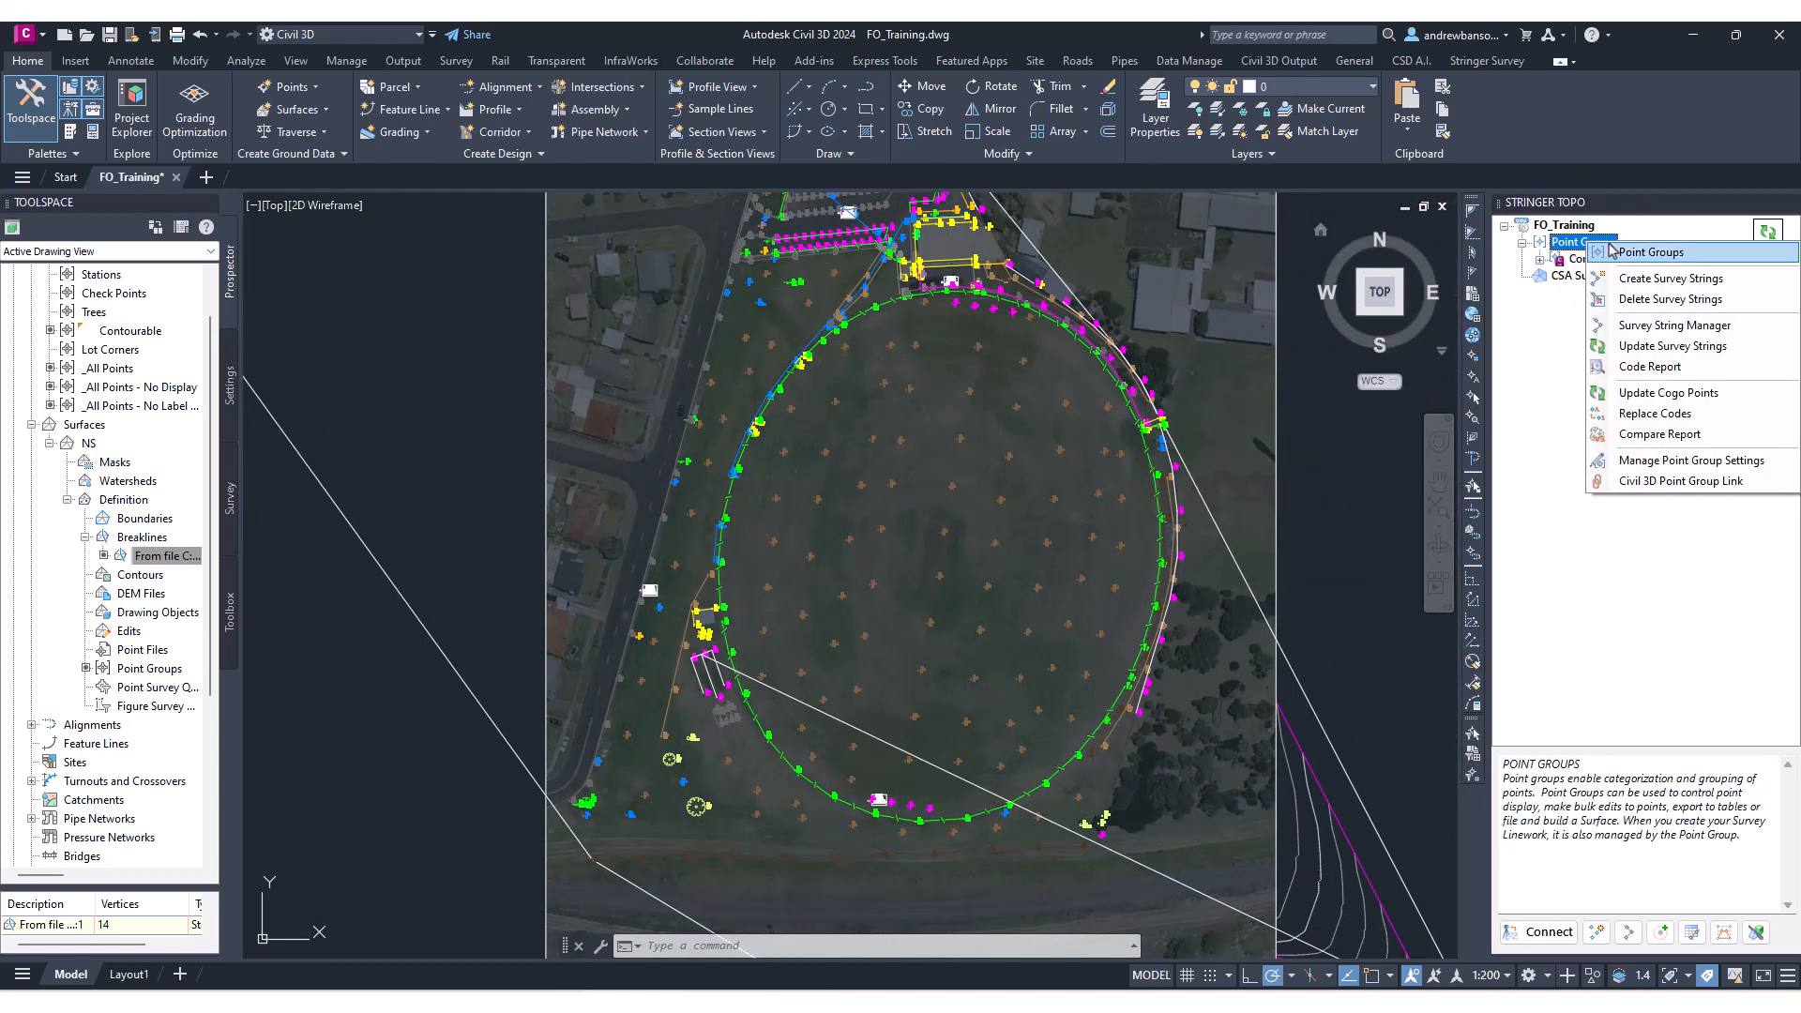
click(1676, 461)
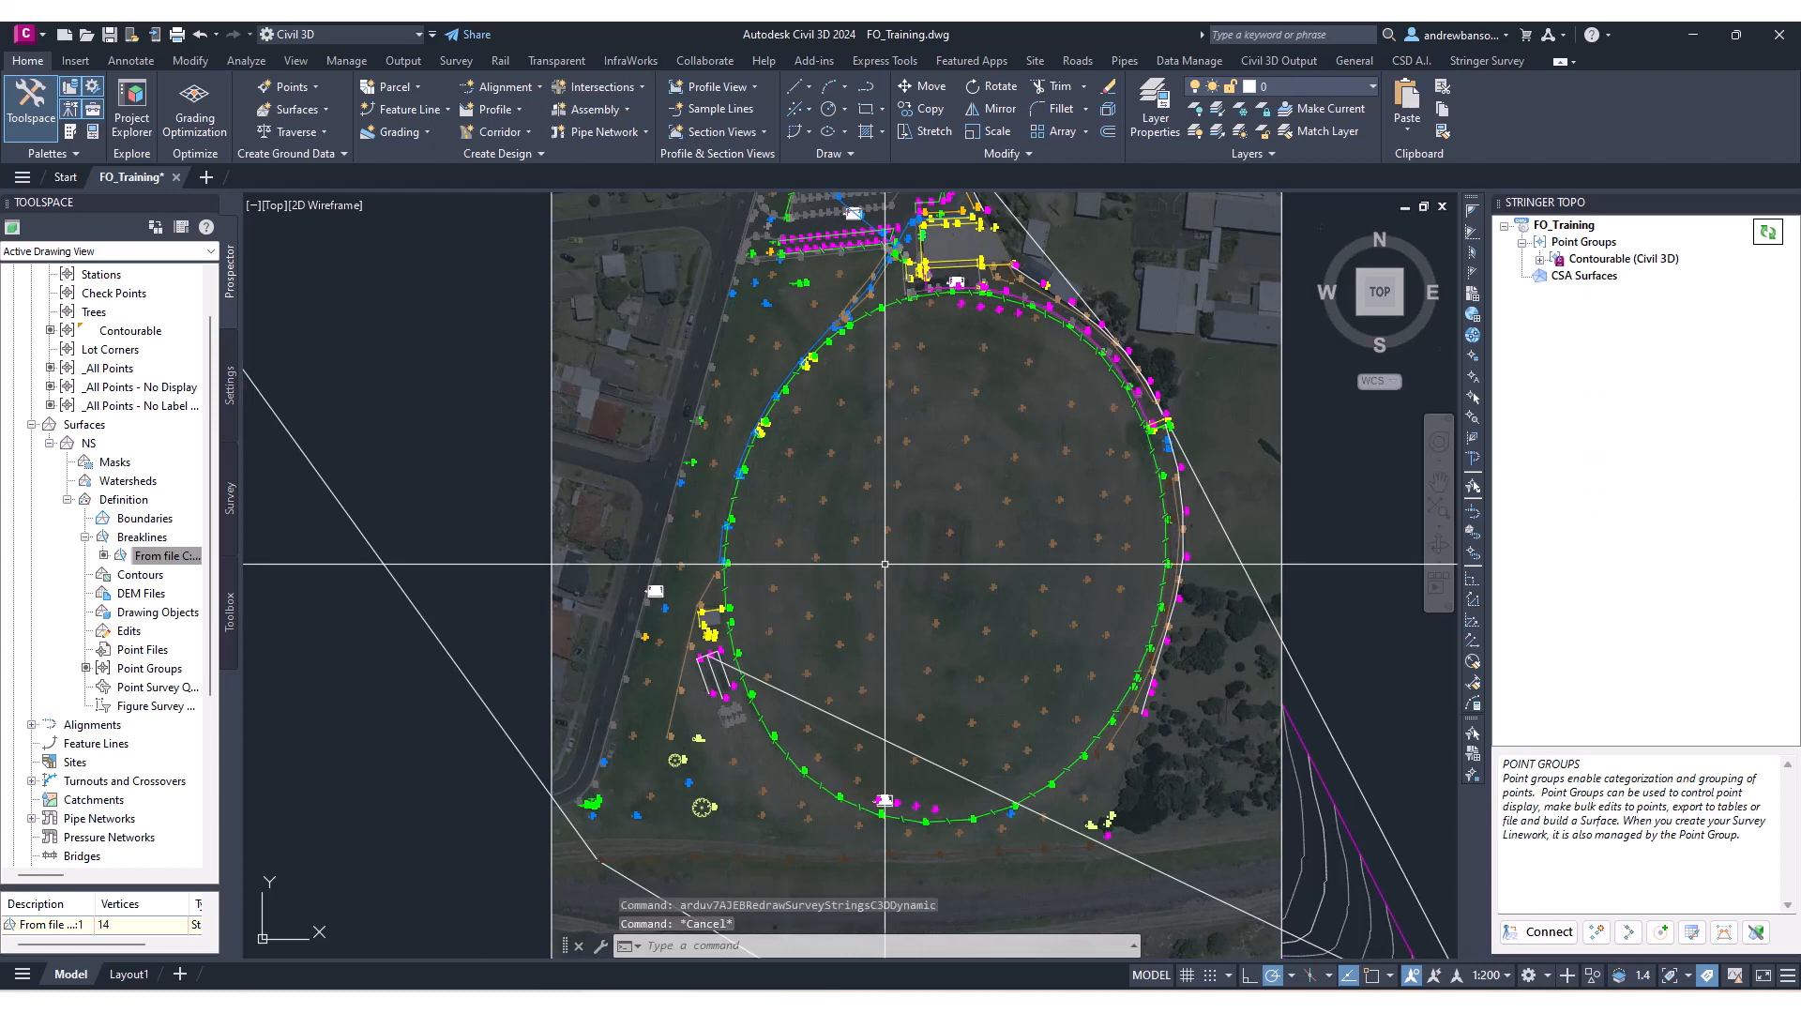
Send the aerial image behind the other drawing objects and save the drawing.
scroll(884, 563, down, 2)
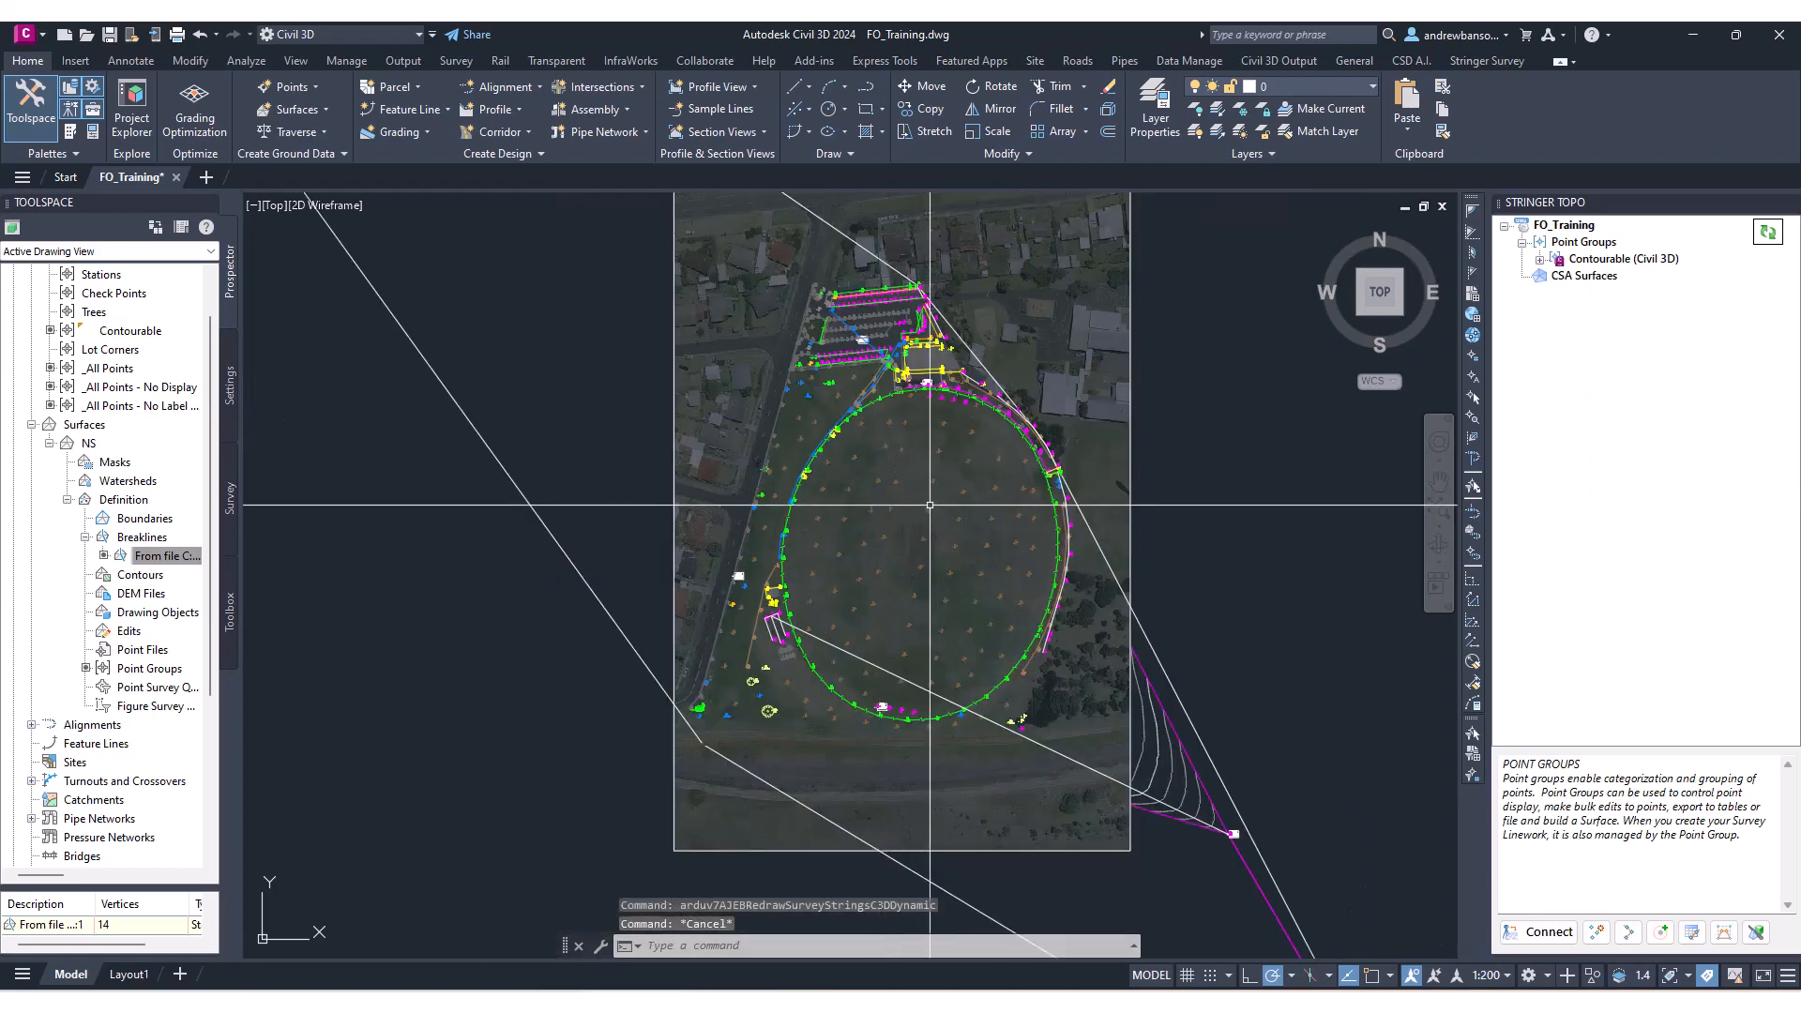
middle_drag(938, 494, 1000, 471)
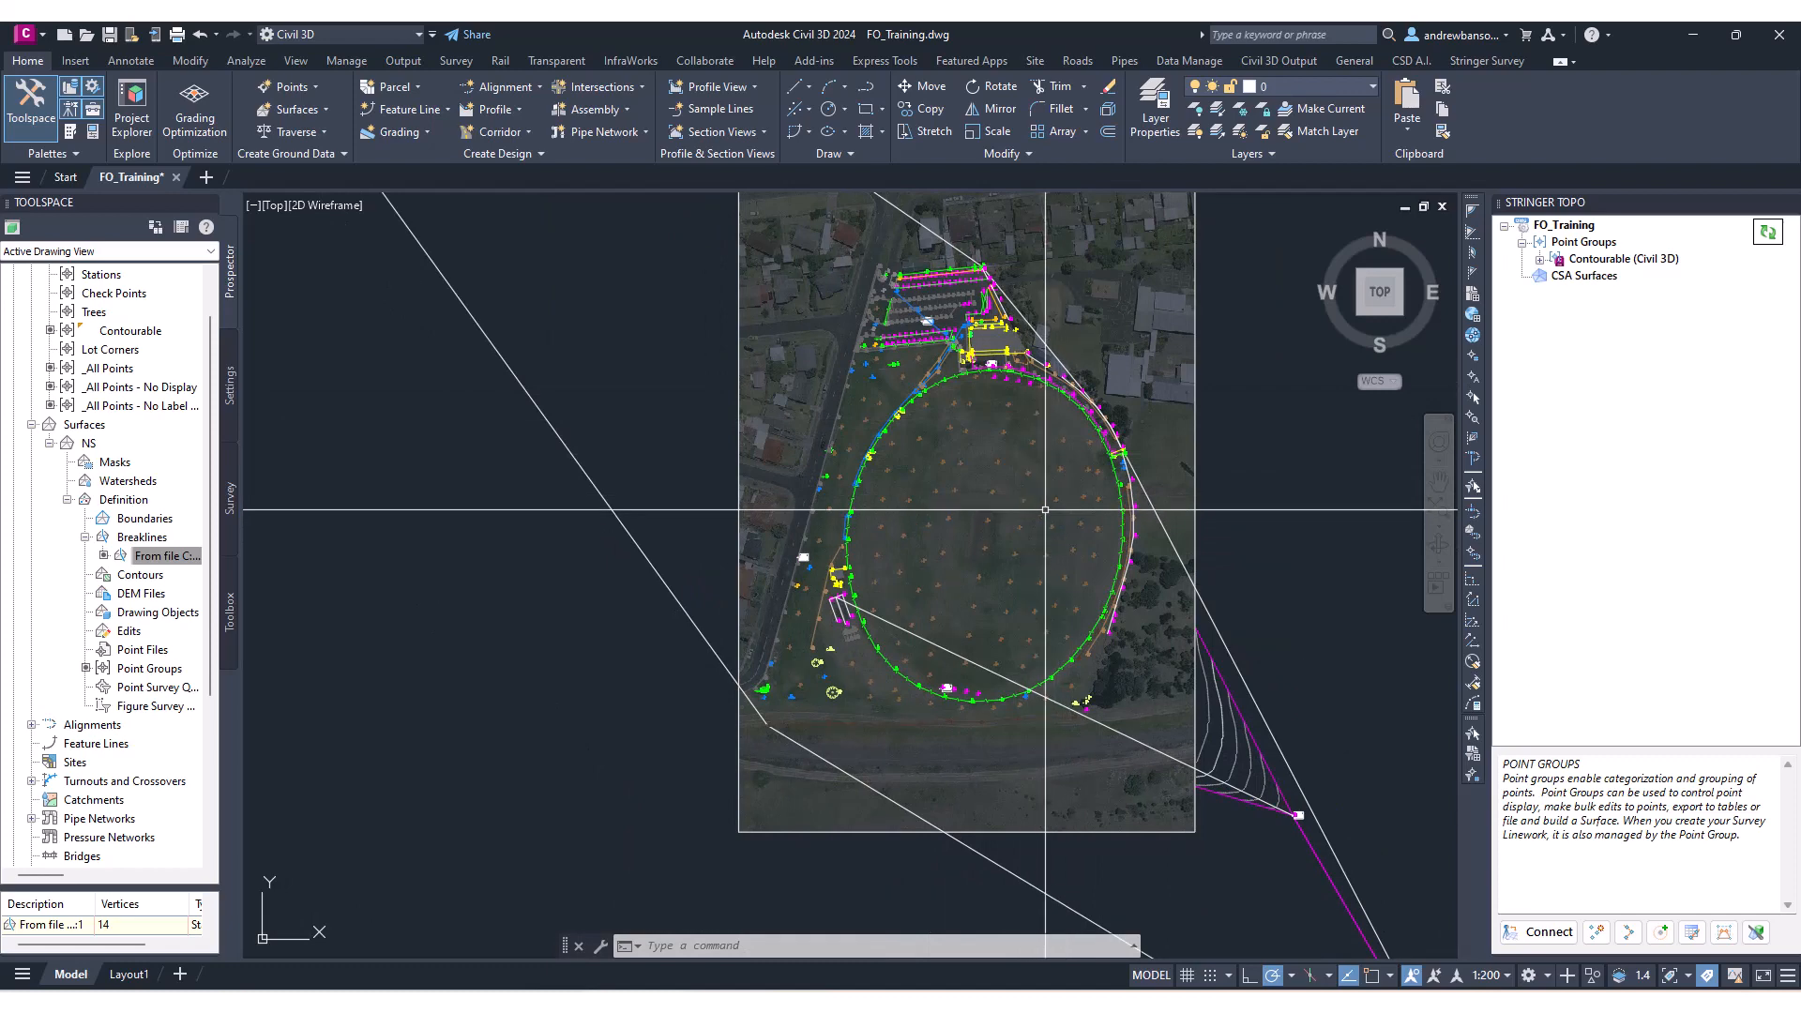
click(1193, 444)
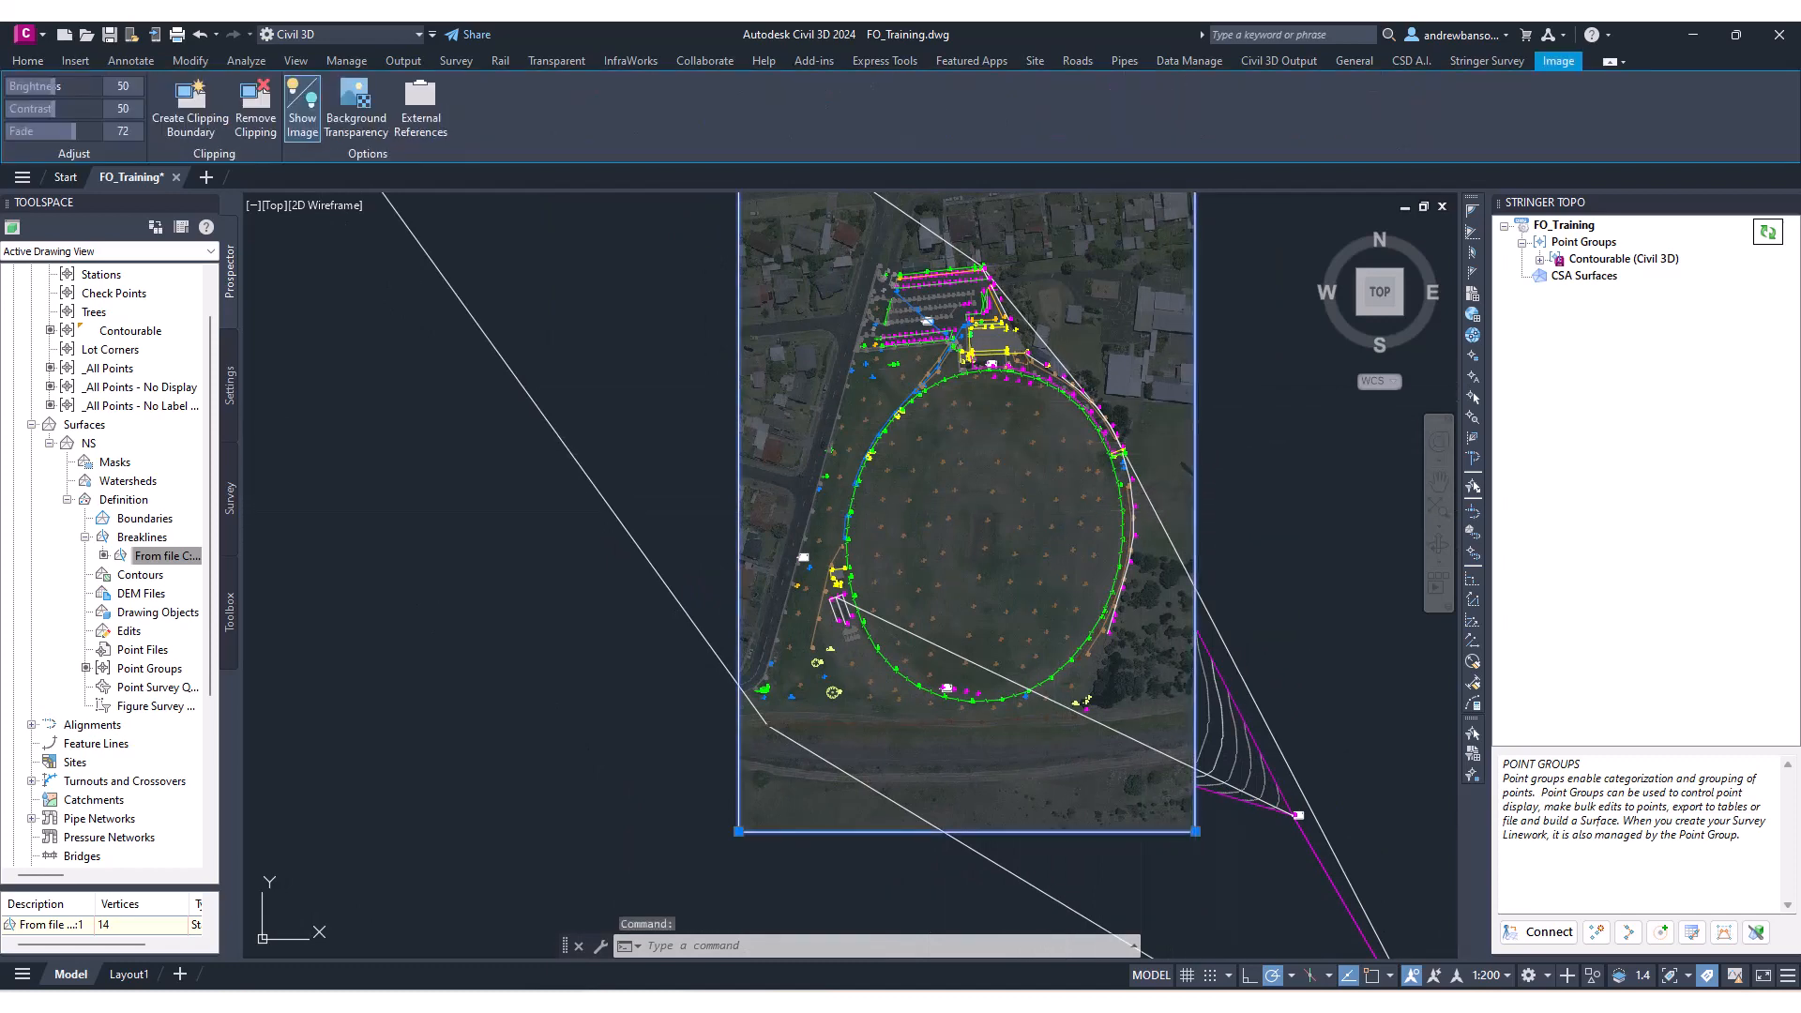
right_click(1241, 410)
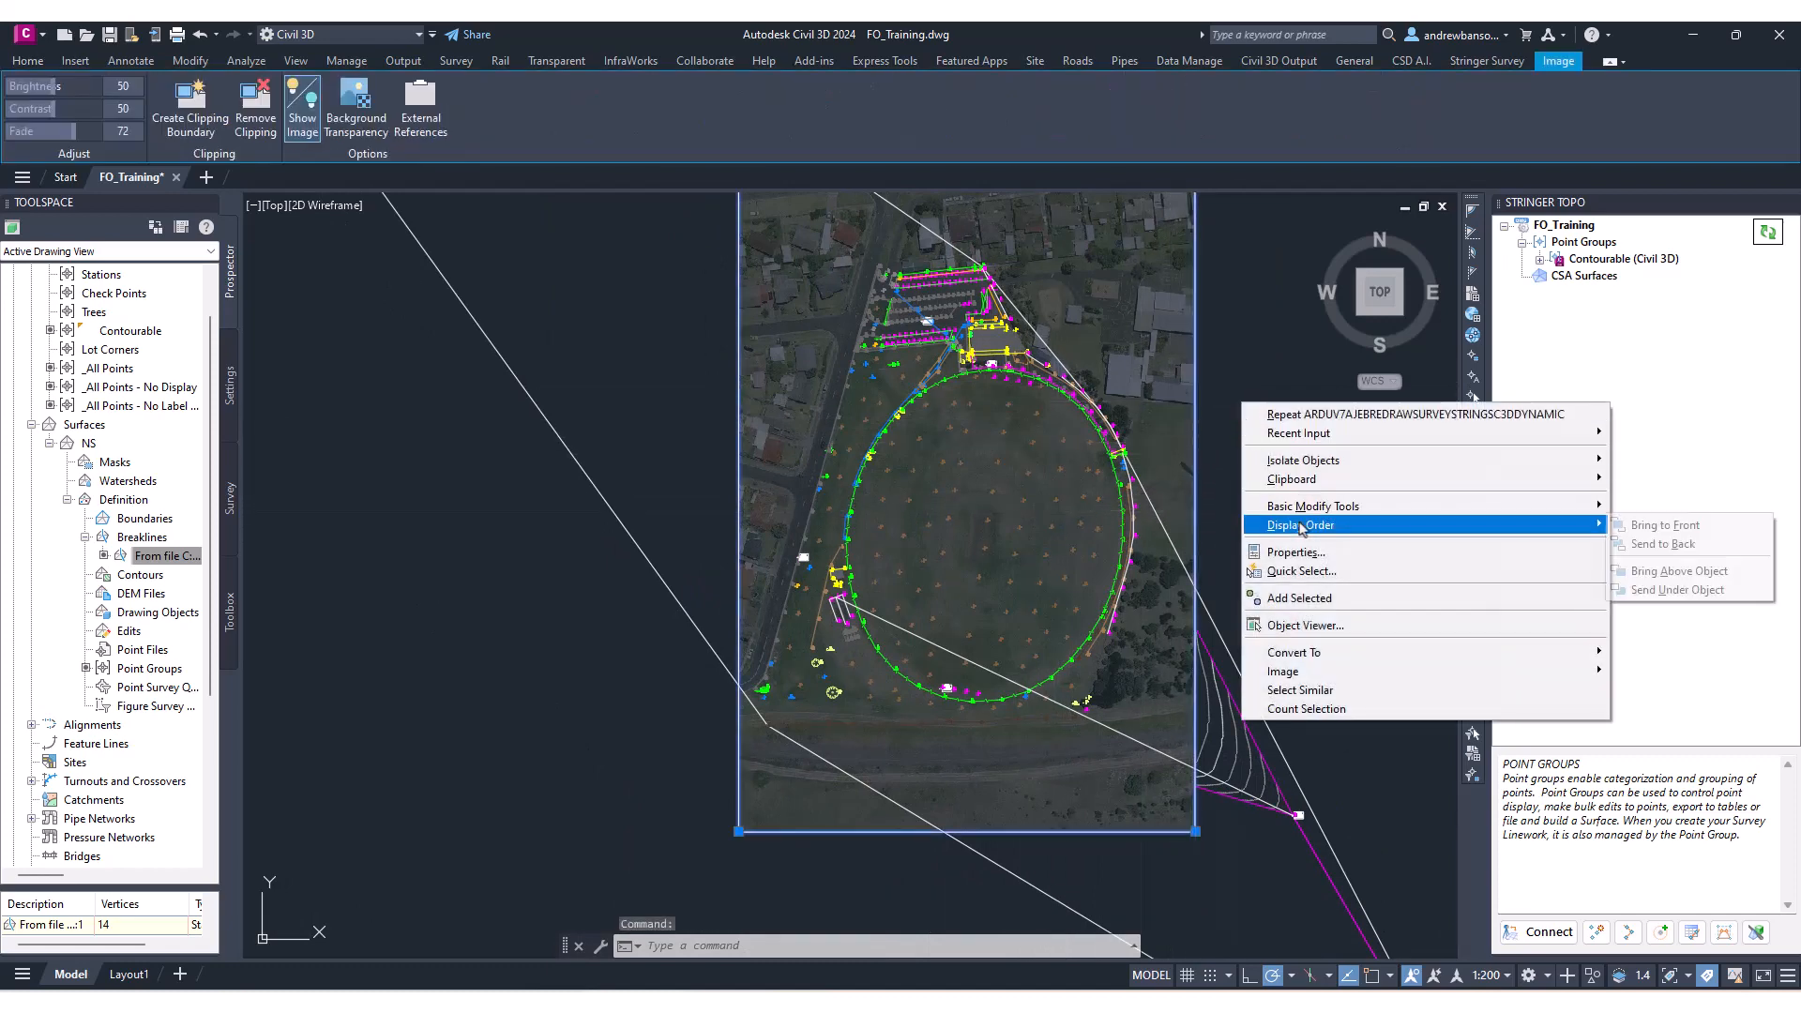
click(1664, 543)
middle_drag(928, 510, 906, 544)
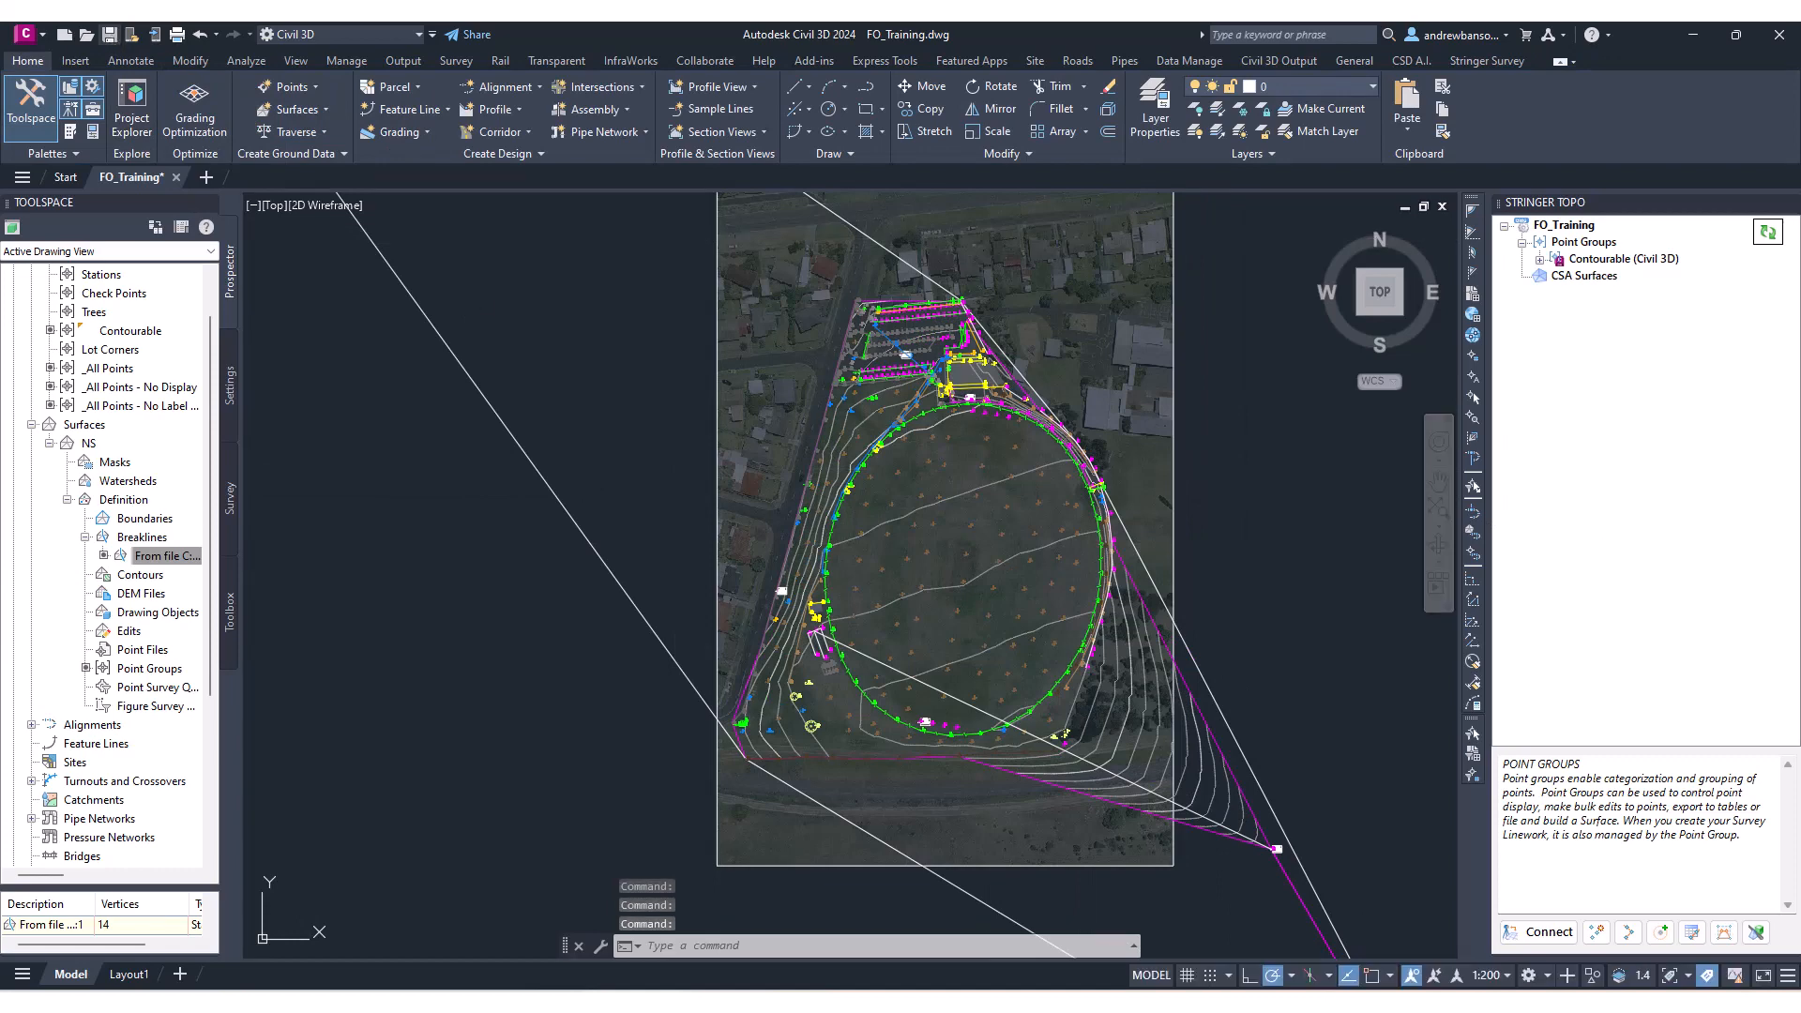
key(ctrl+s)
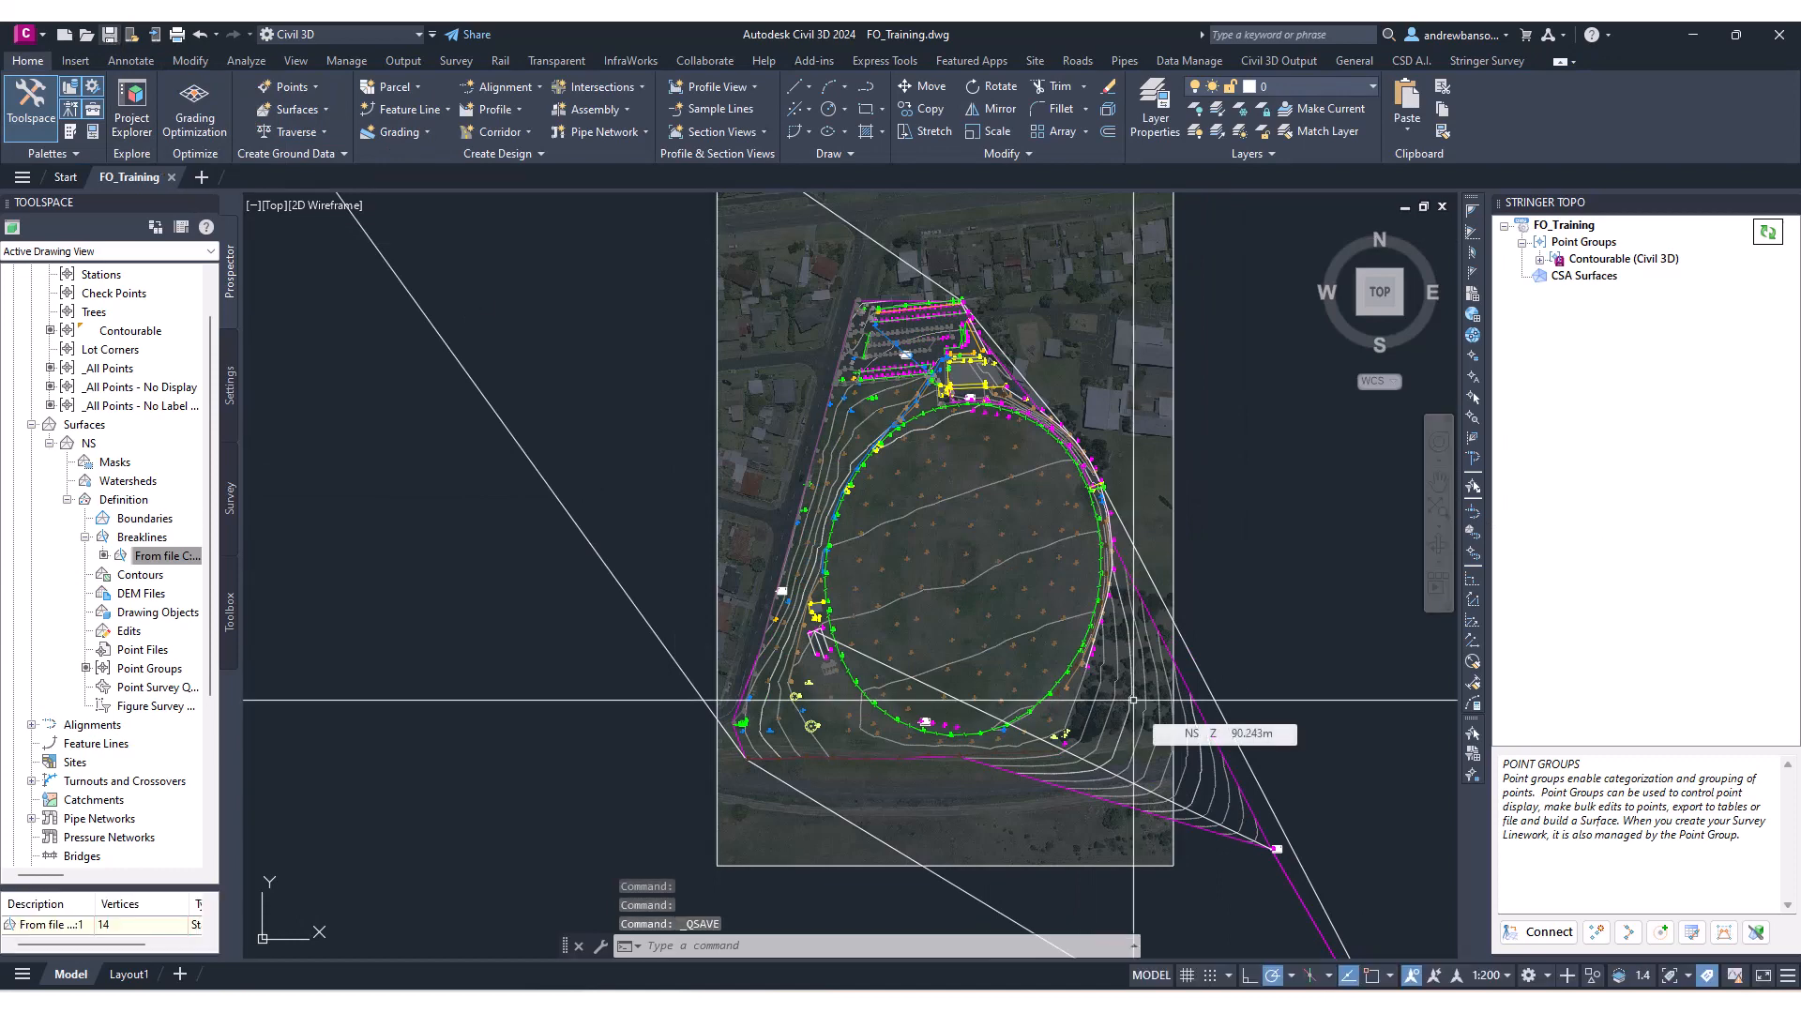
Open the Model Viewer for the survey.
click(1759, 932)
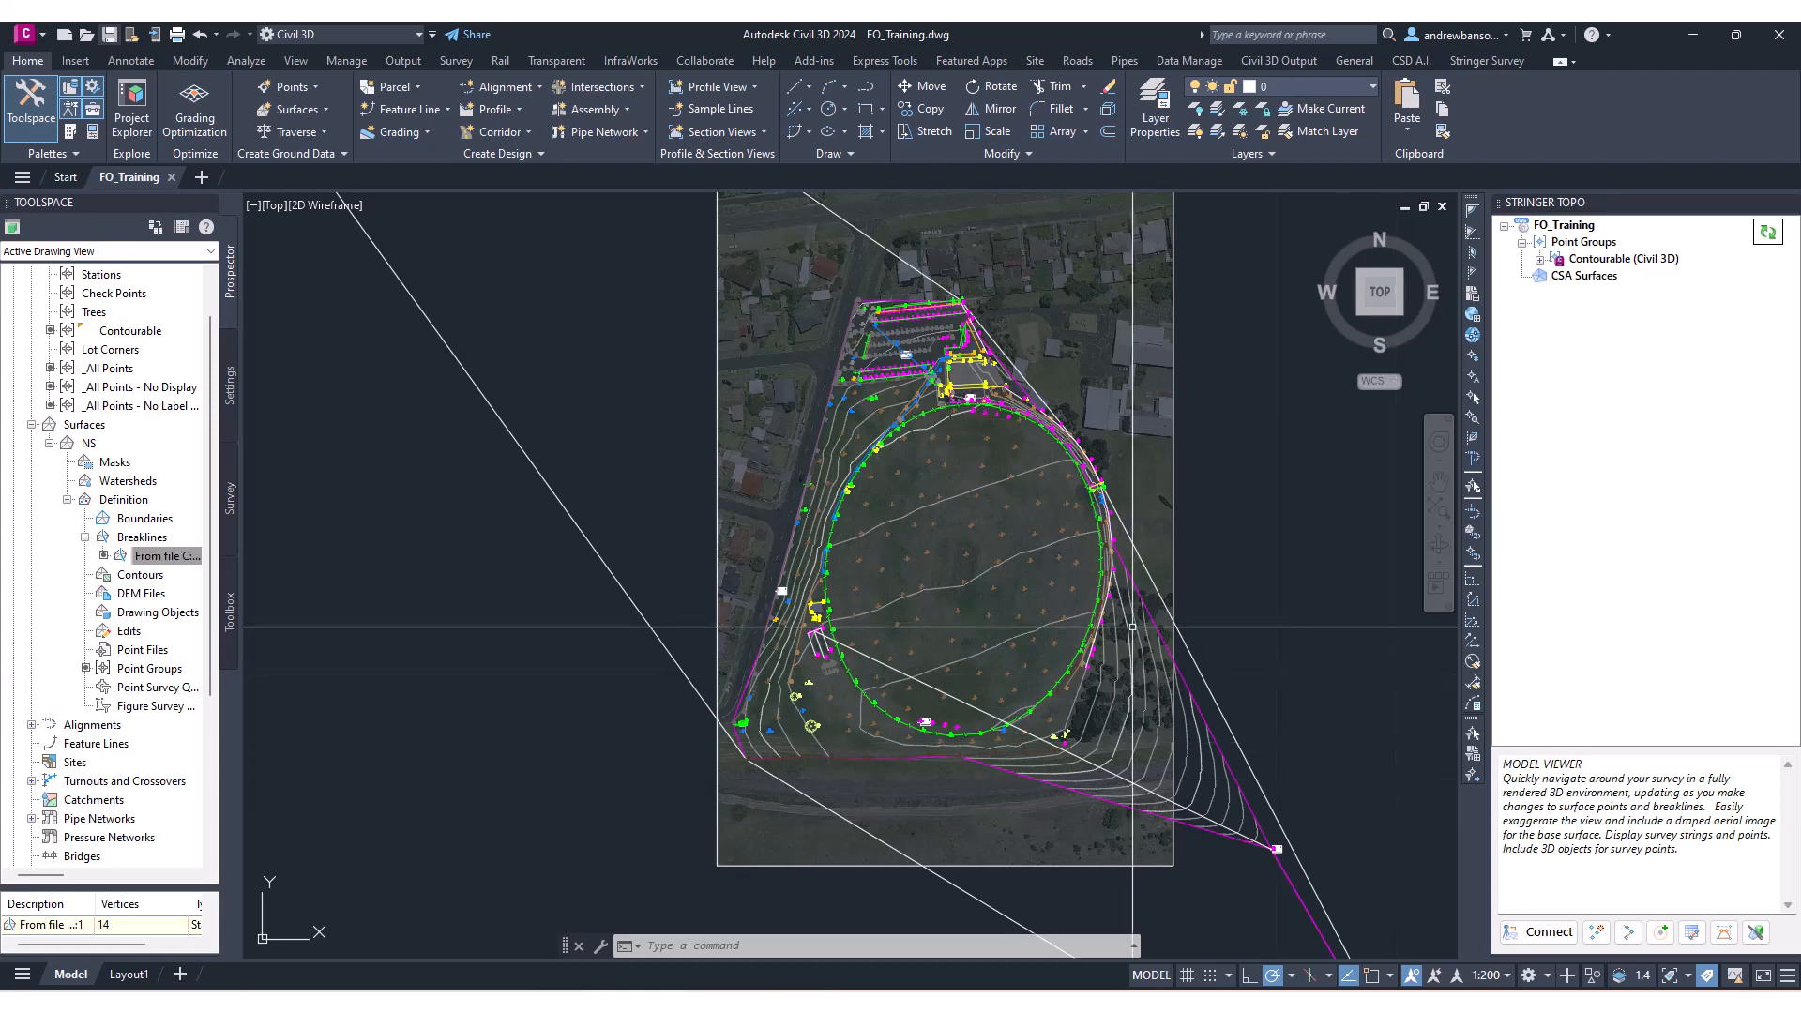
middle_drag(780, 590, 796, 547)
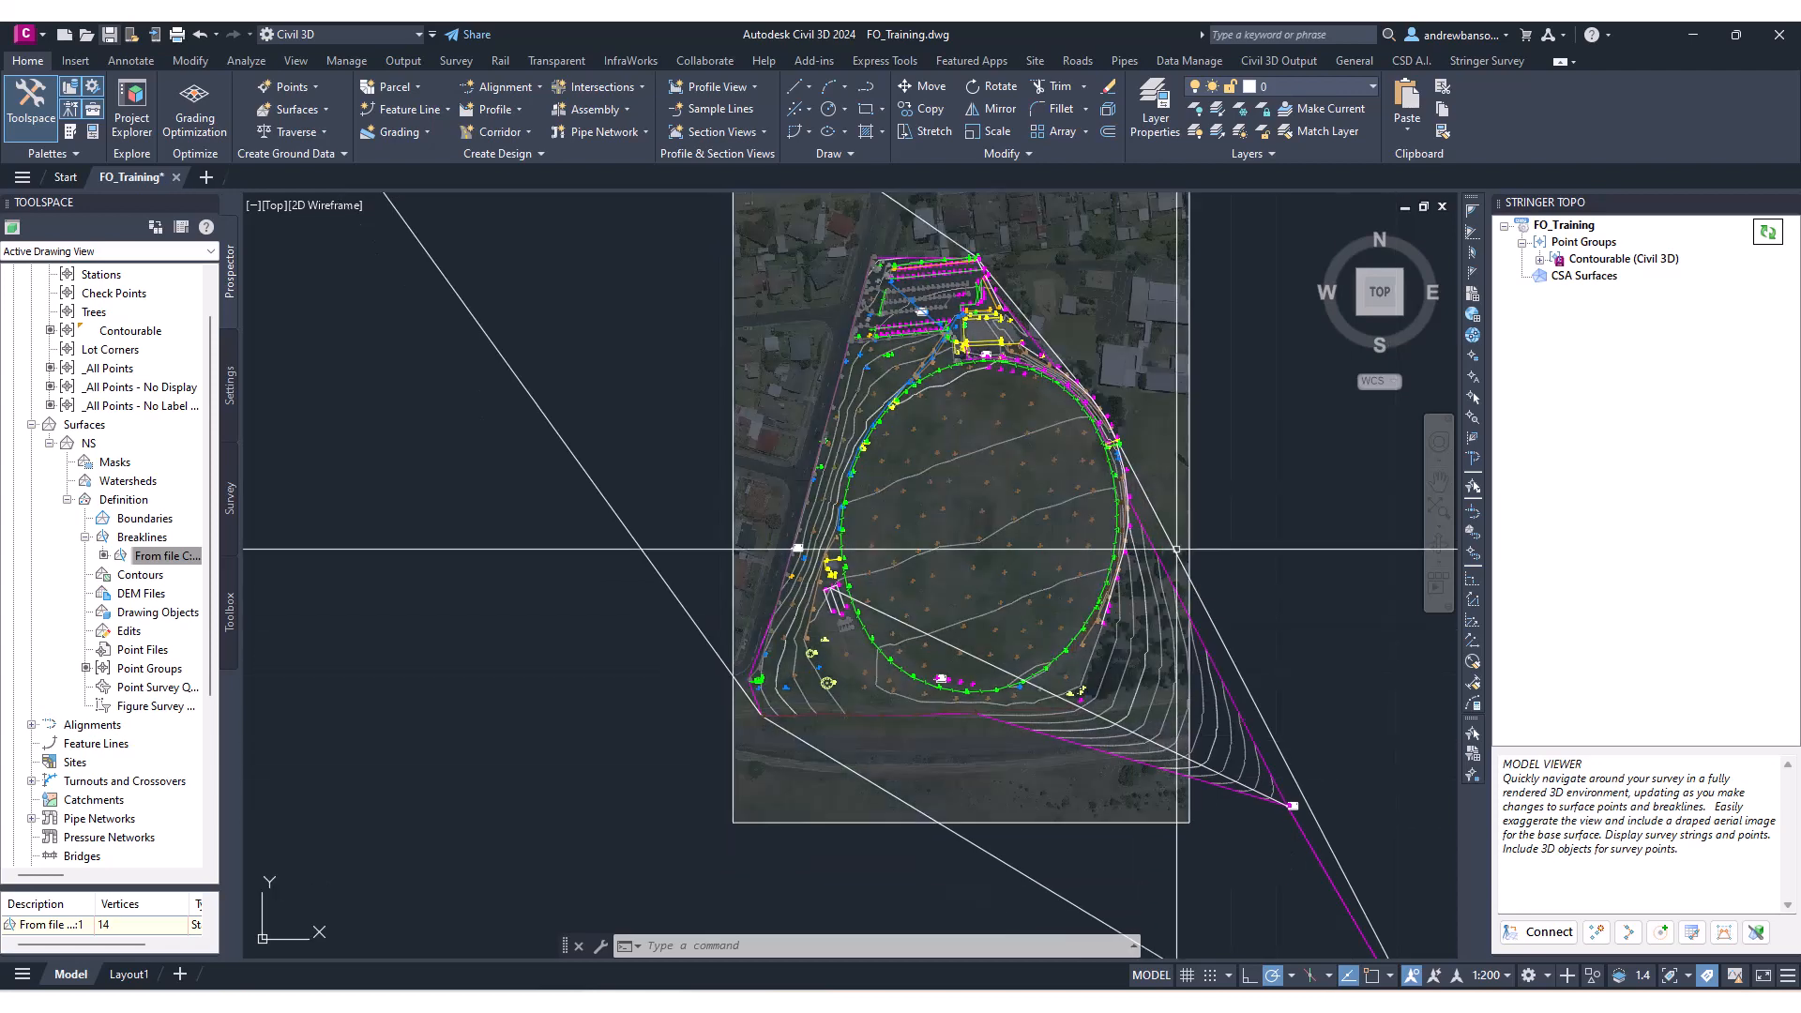
click(1754, 940)
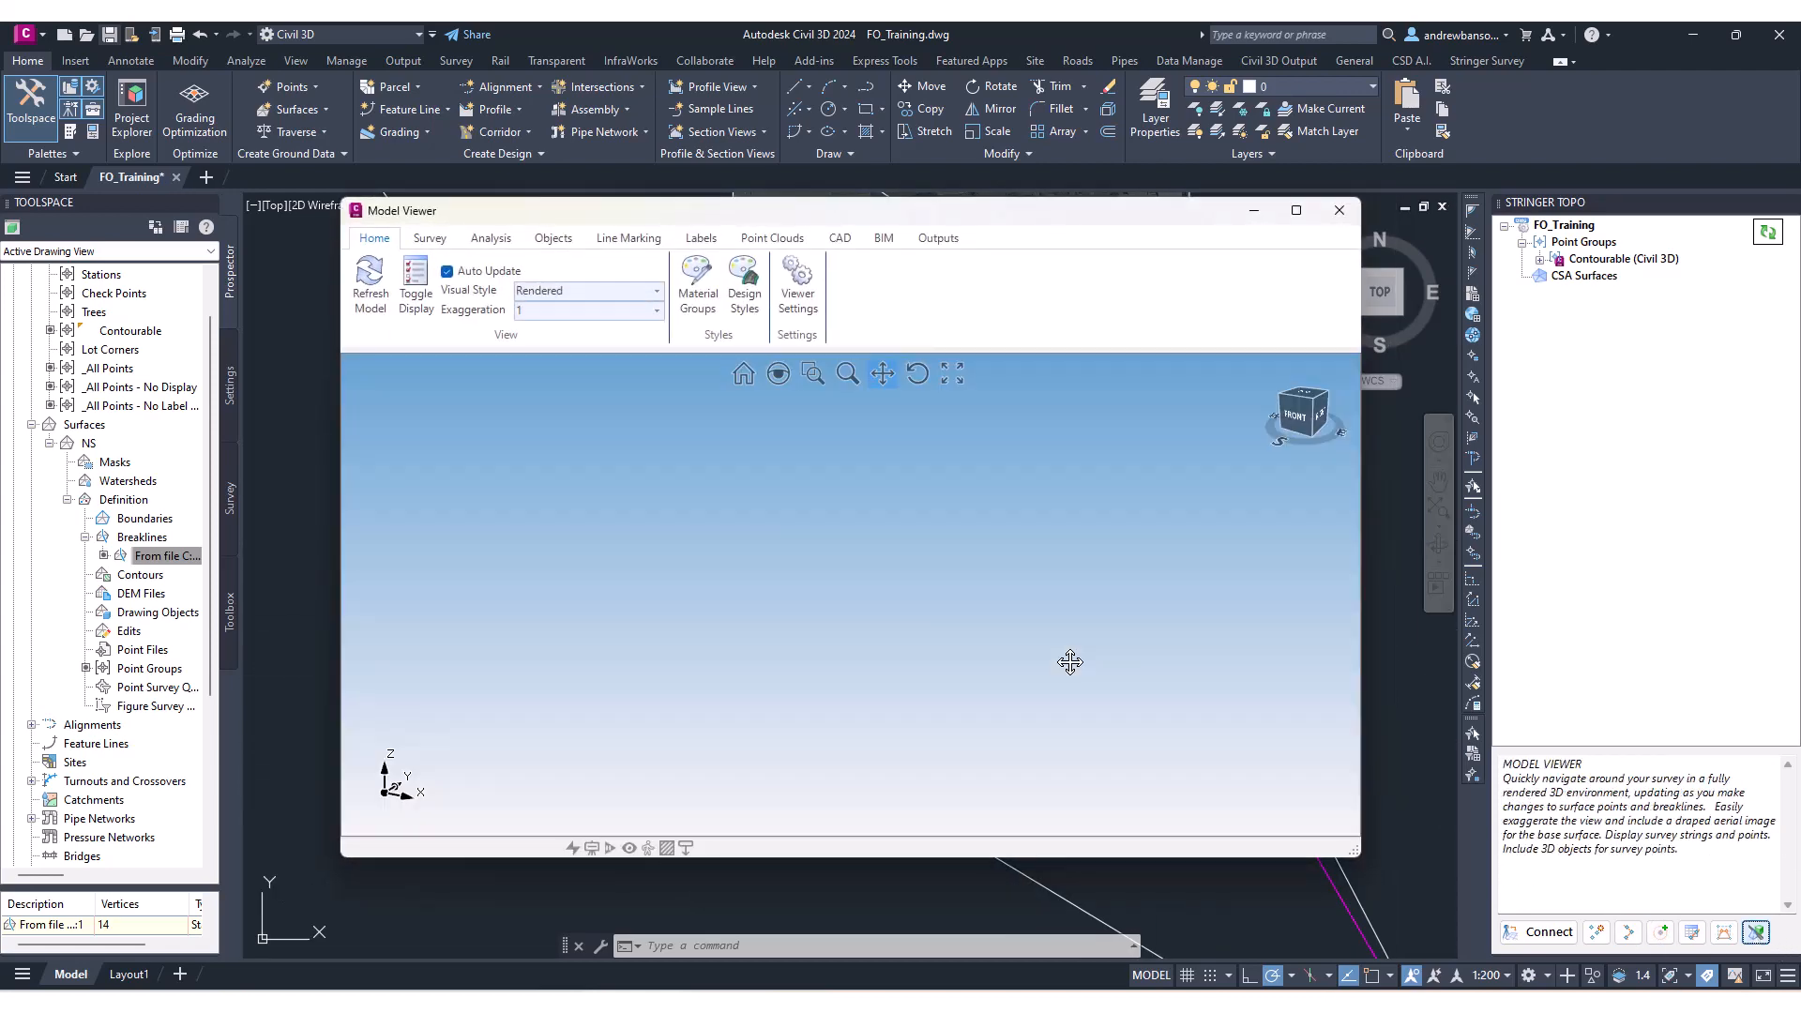
In Toggle Display, set the NS base surface's style to Surface Analysis.
drag(651, 275, 1086, 236)
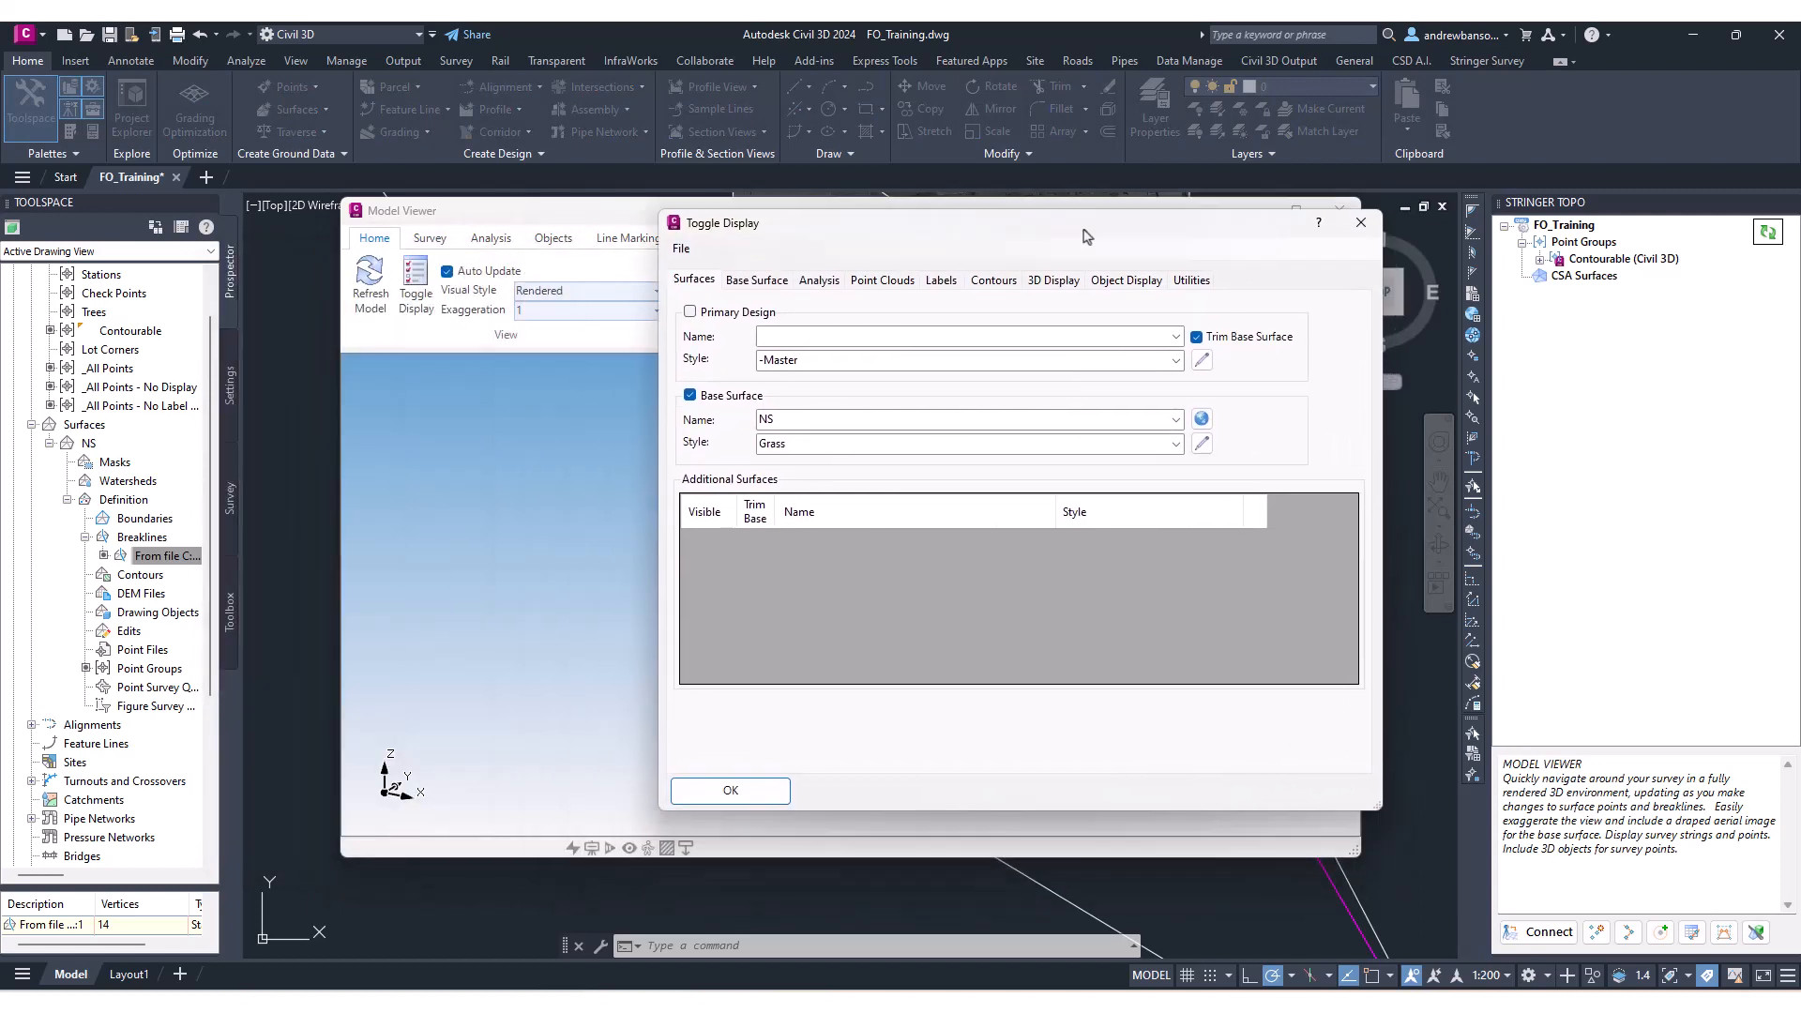
drag(874, 221, 883, 253)
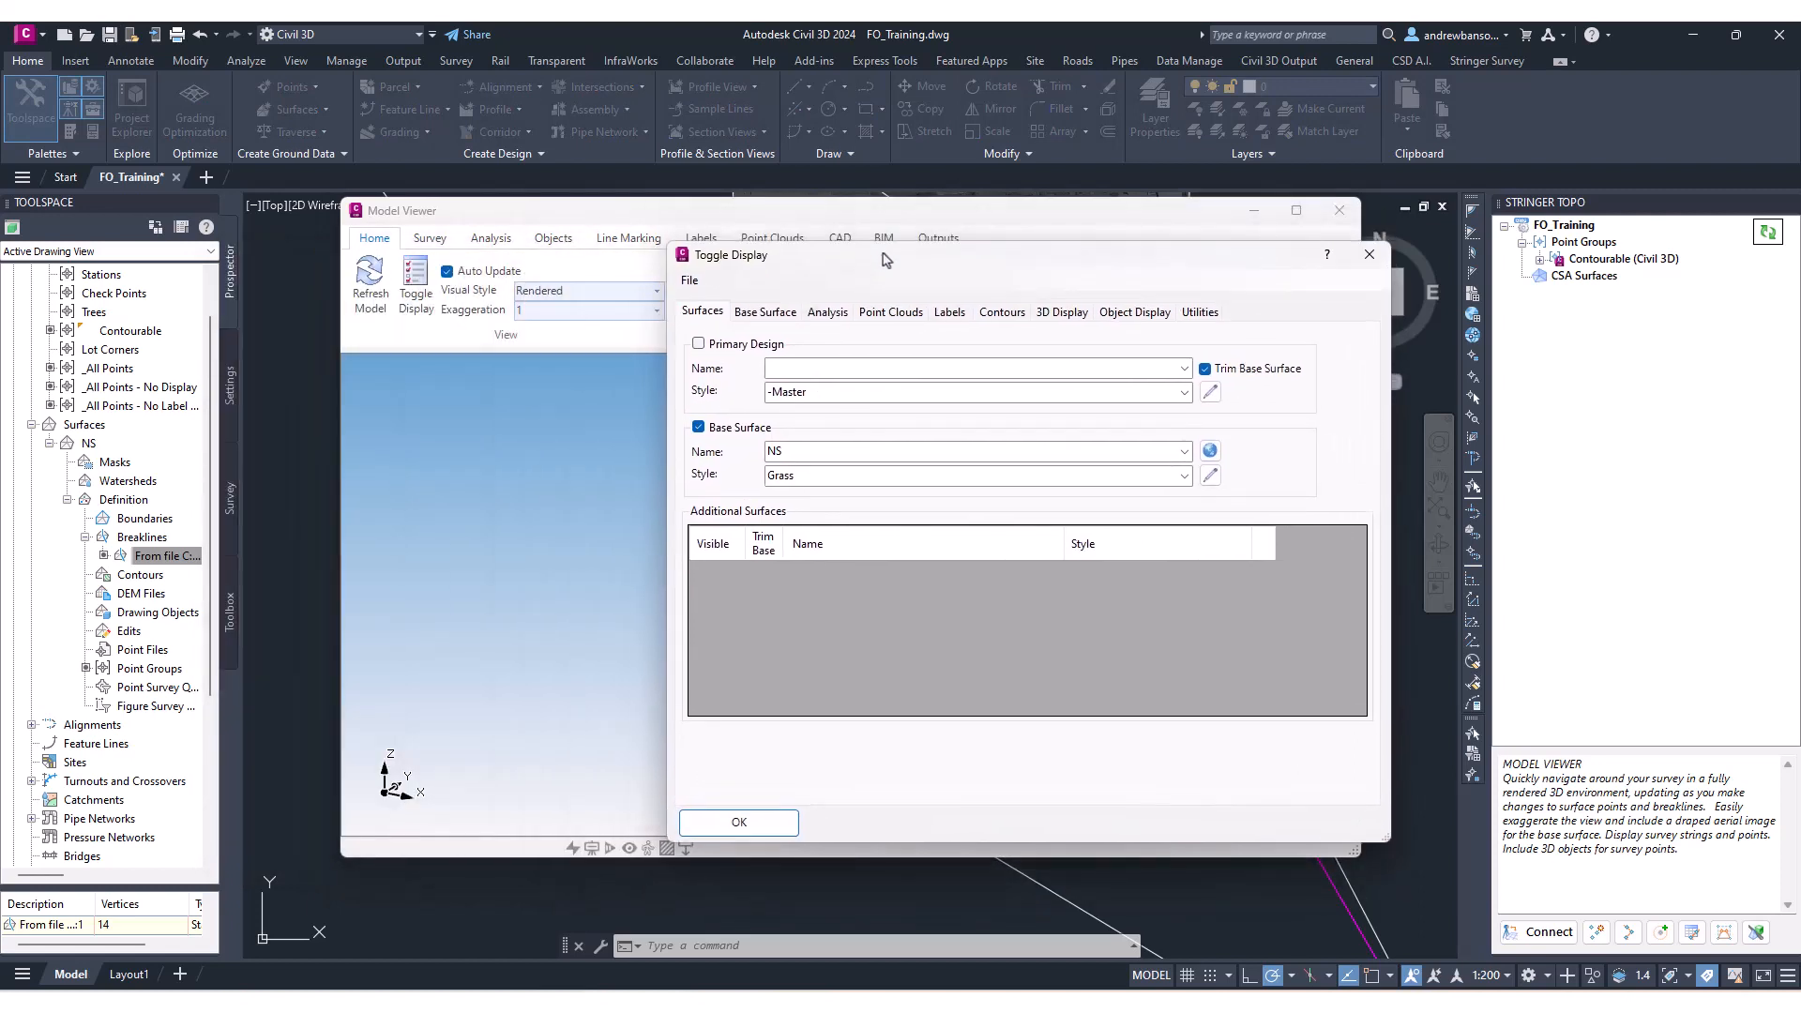
click(1184, 478)
scroll(1105, 691, up, 2)
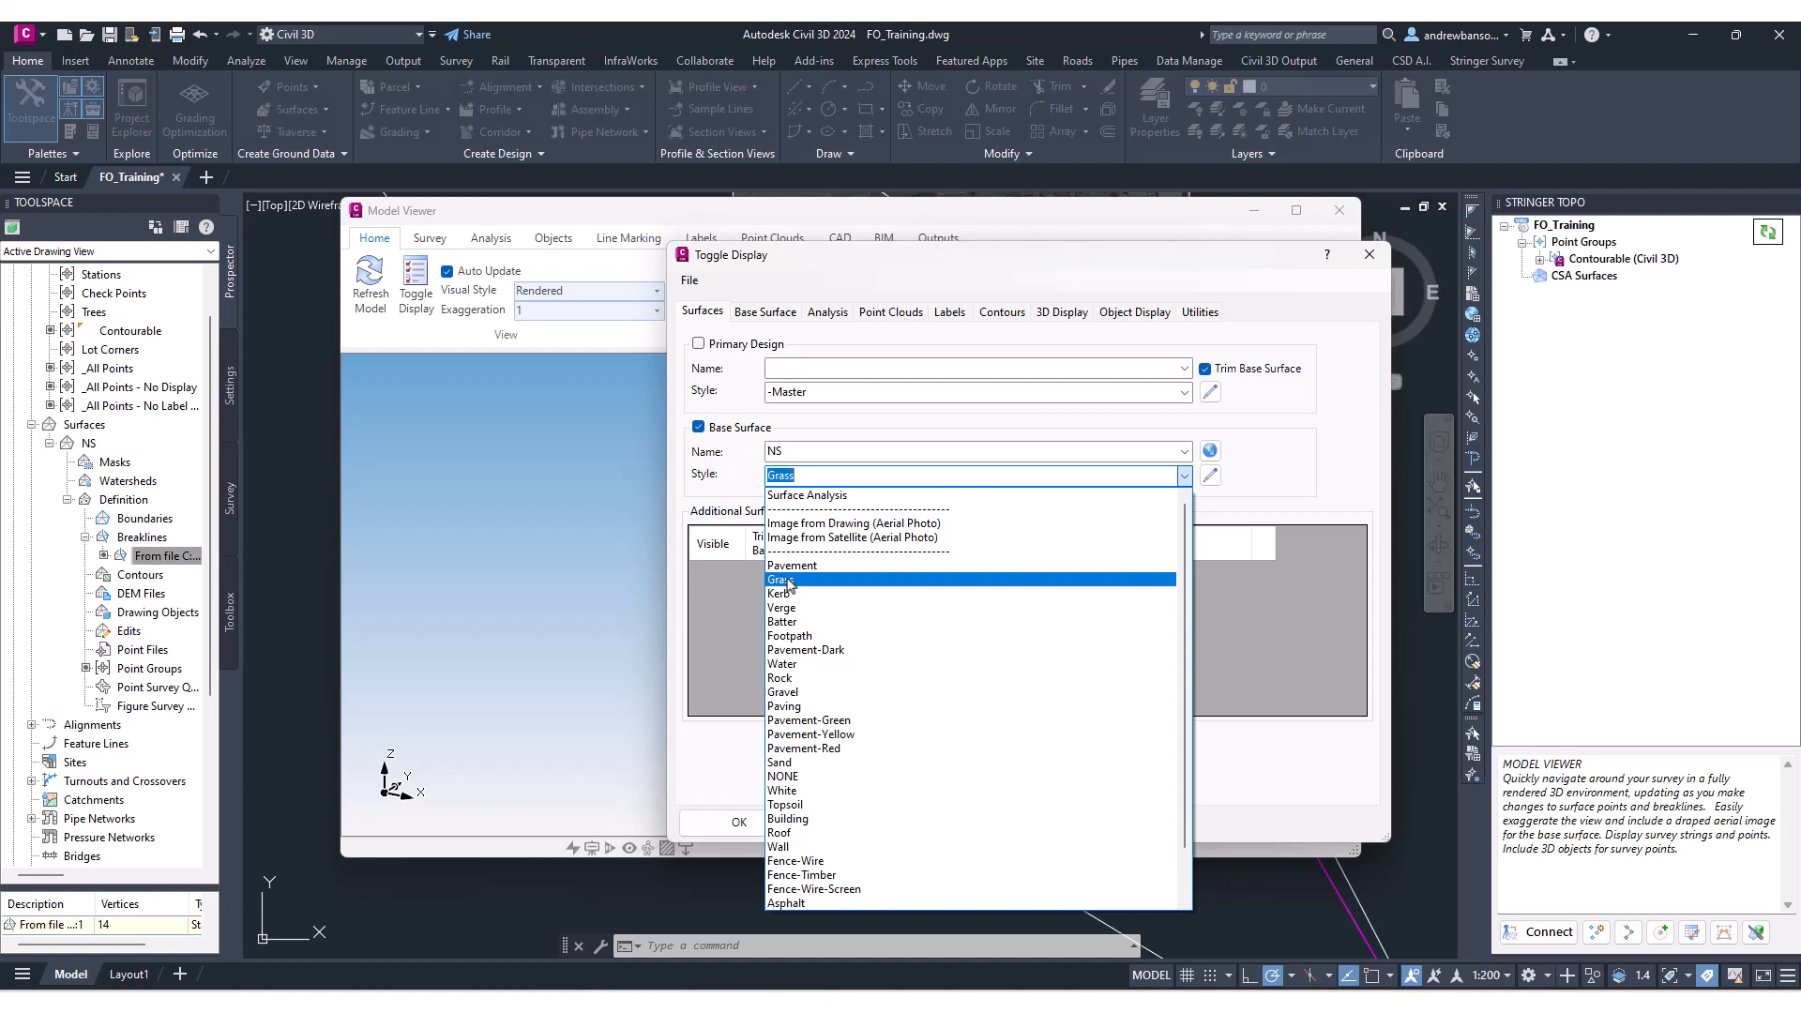
click(812, 495)
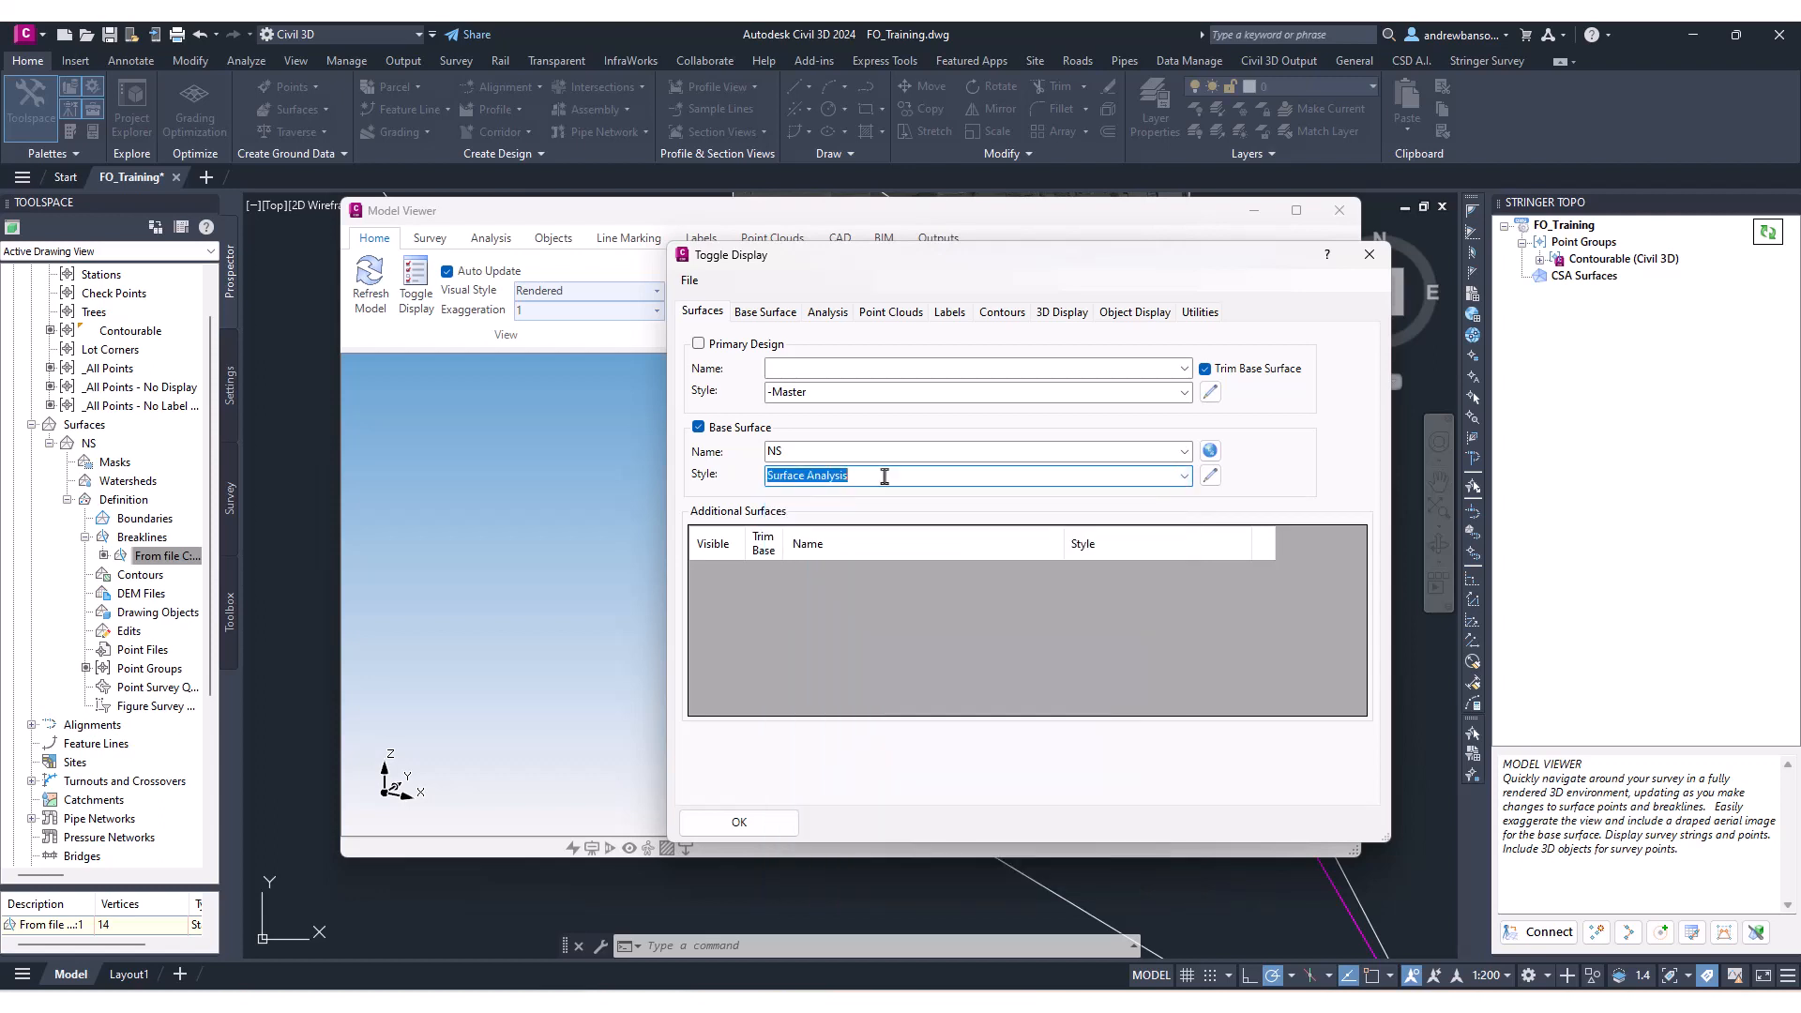
click(1185, 482)
click(861, 494)
Set up the NS surface analysis with the Land colour scheme and 8 ranges, compute ranges, apply, and confirm.
click(828, 312)
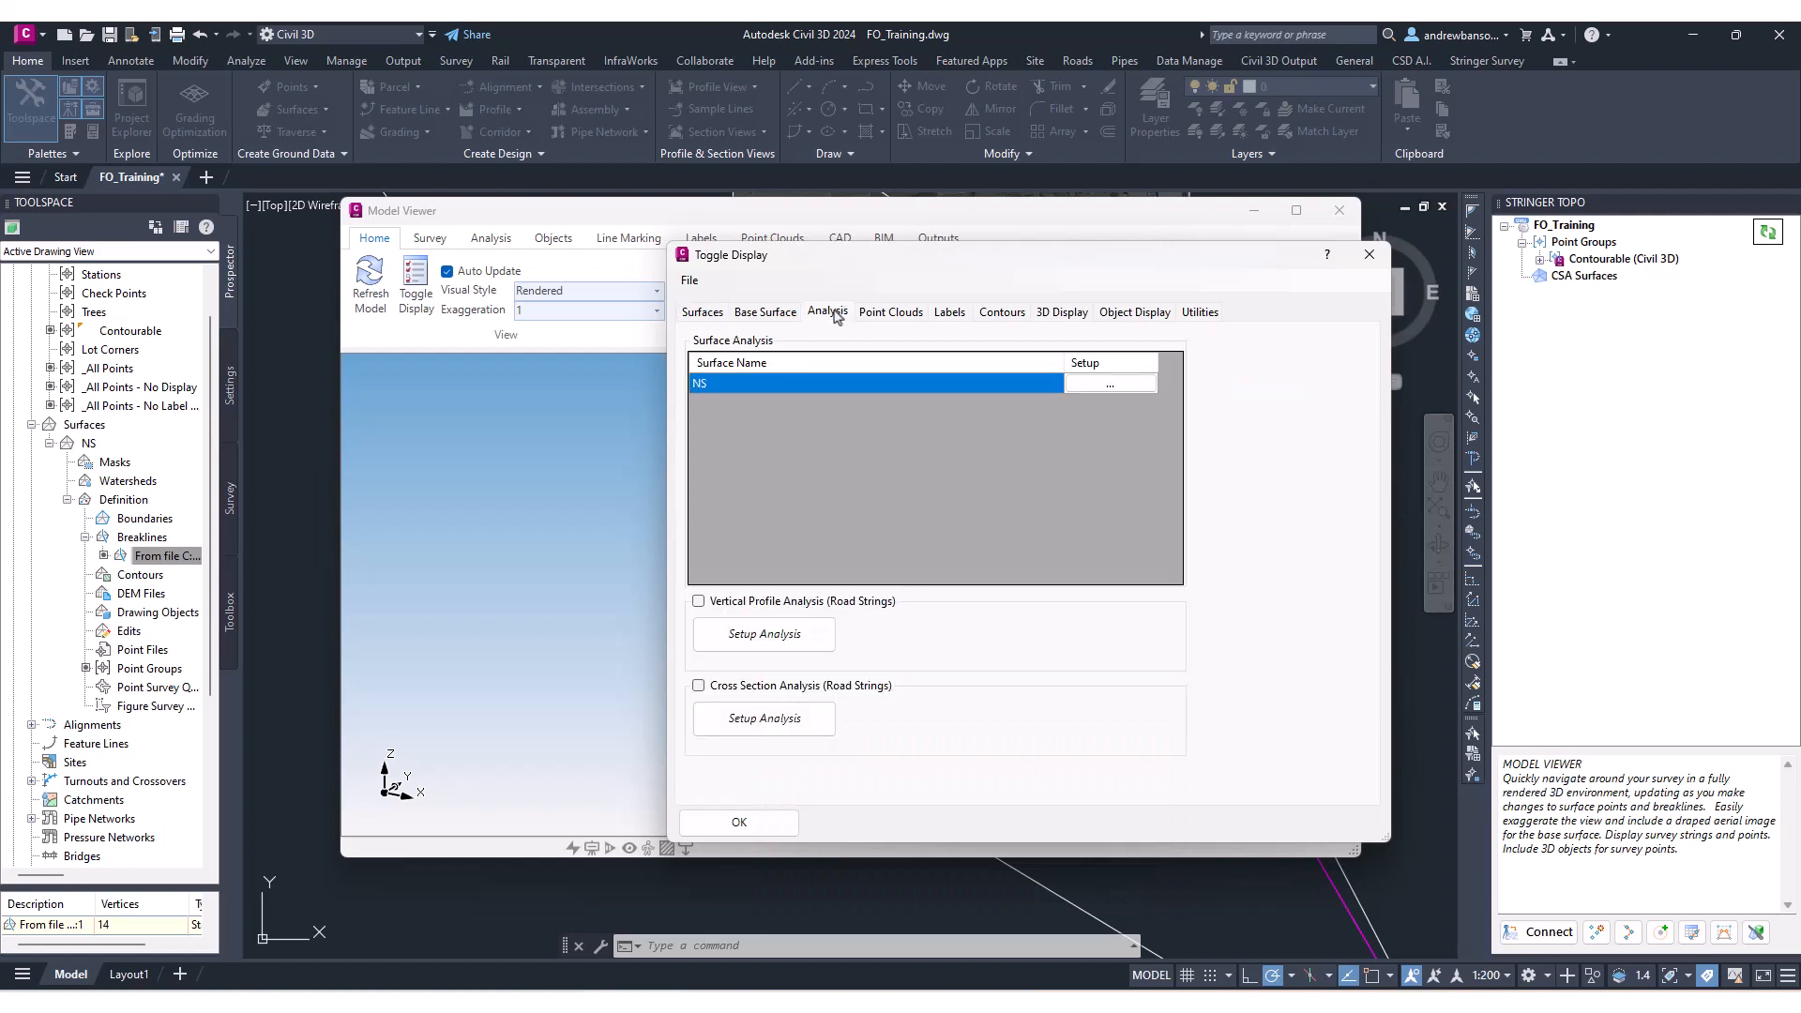
click(1102, 385)
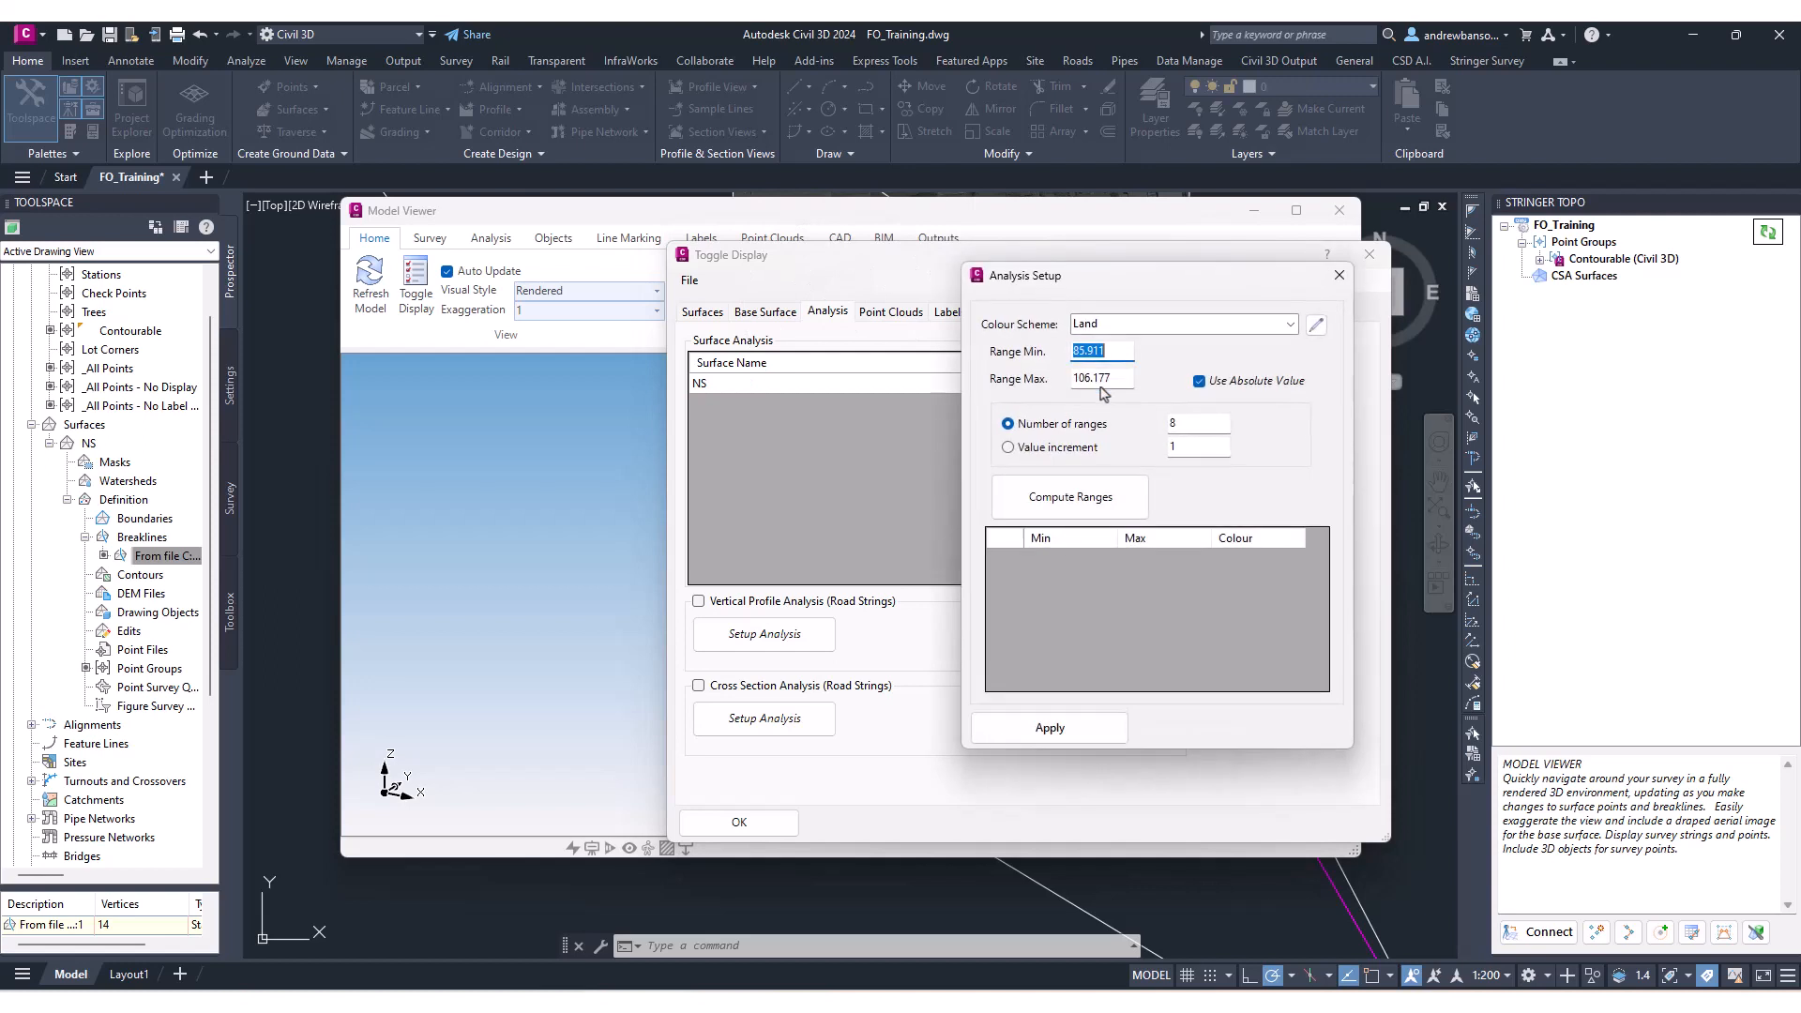
click(1093, 491)
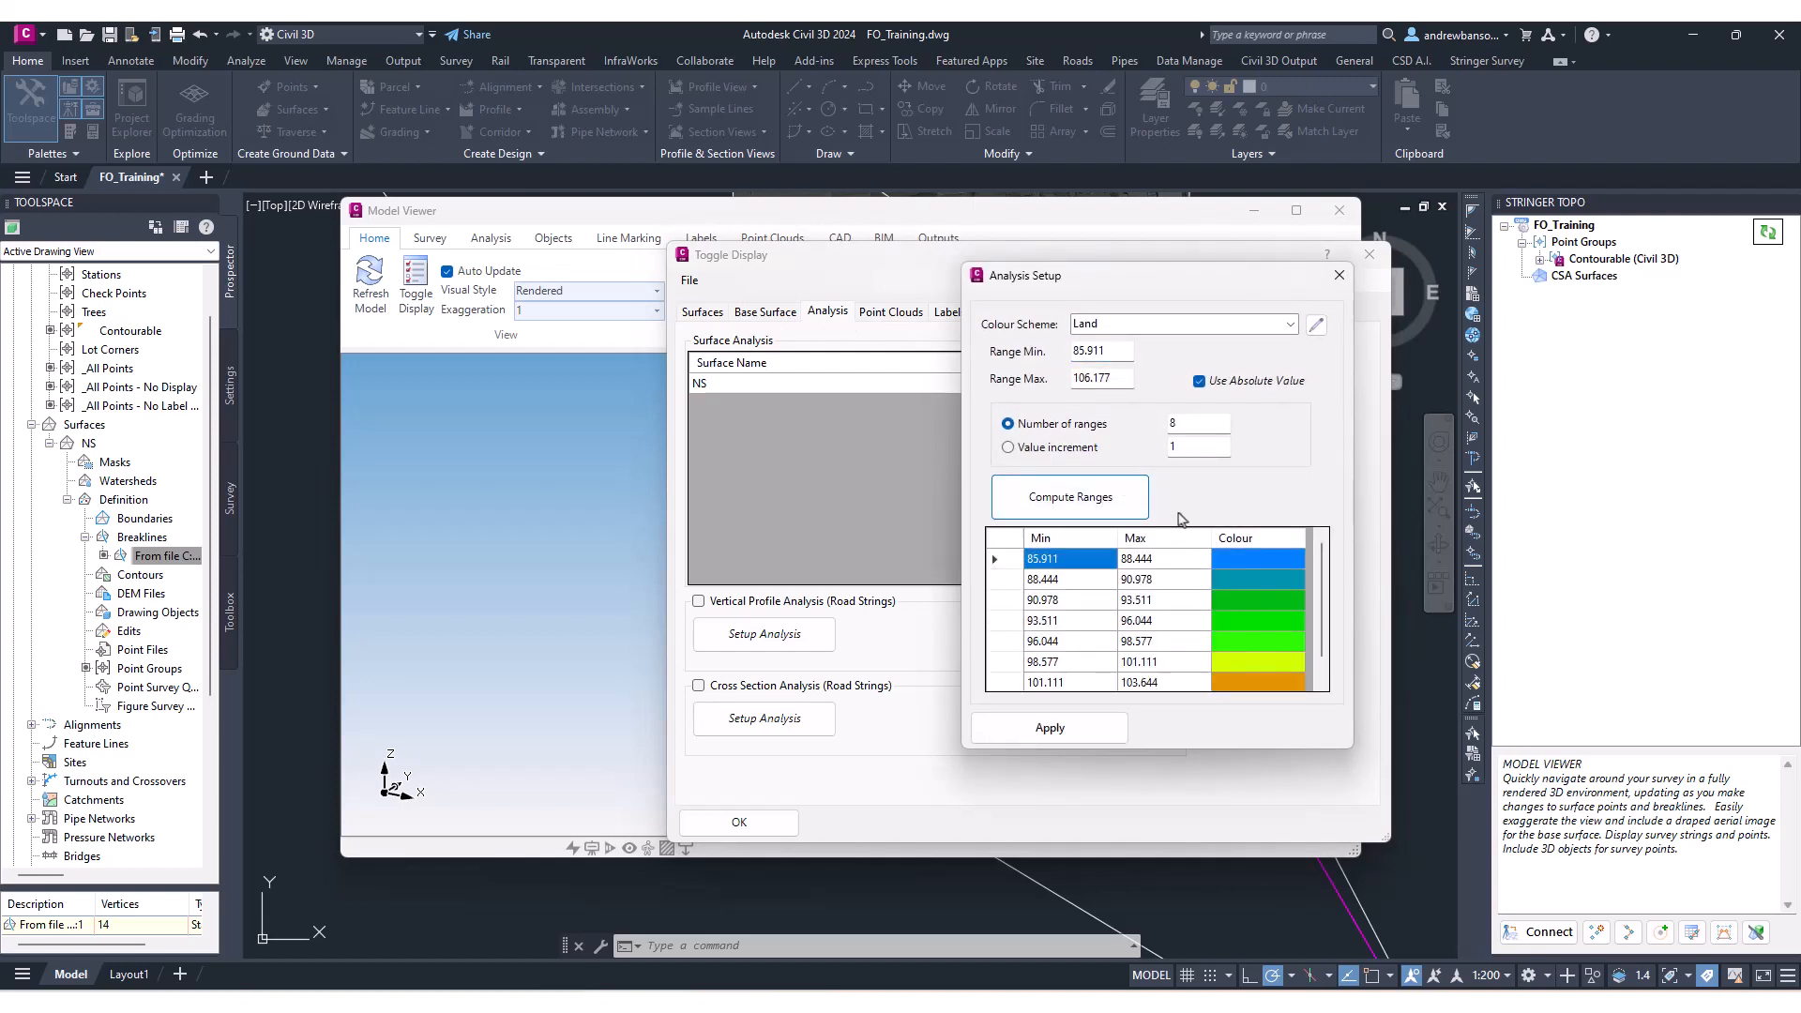
double_click(1180, 423)
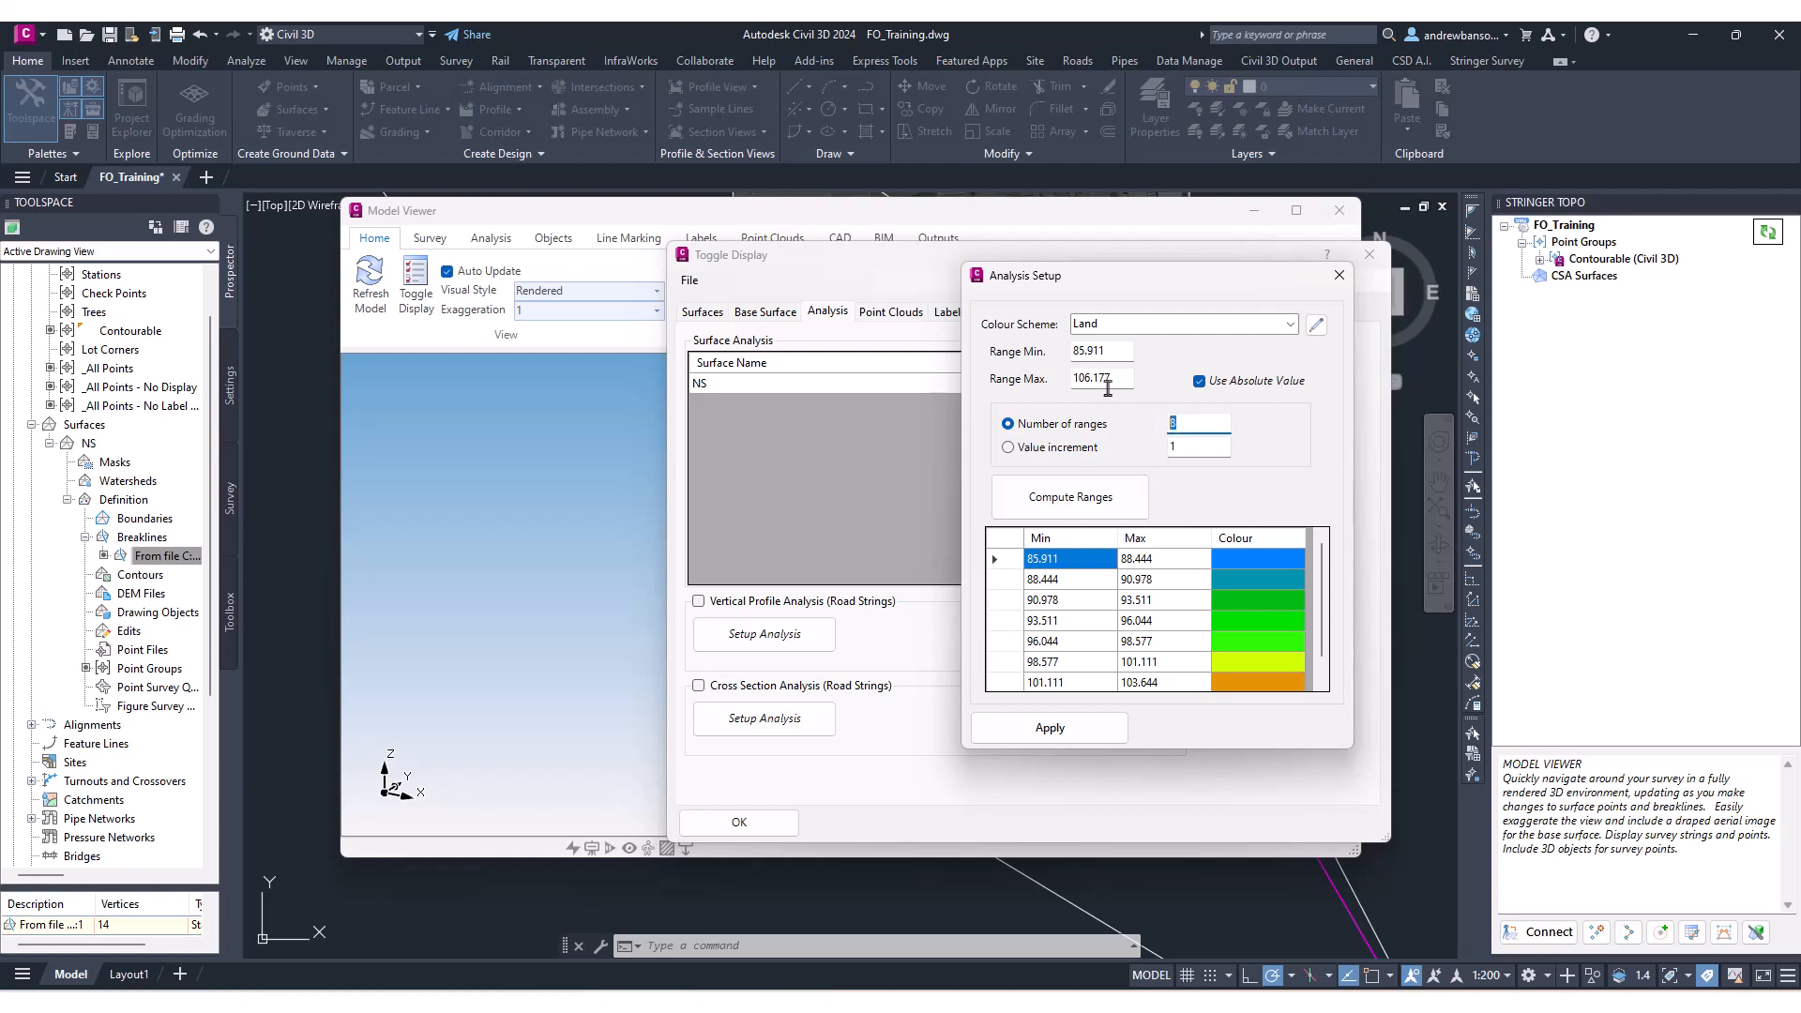
click(1116, 352)
click(1120, 743)
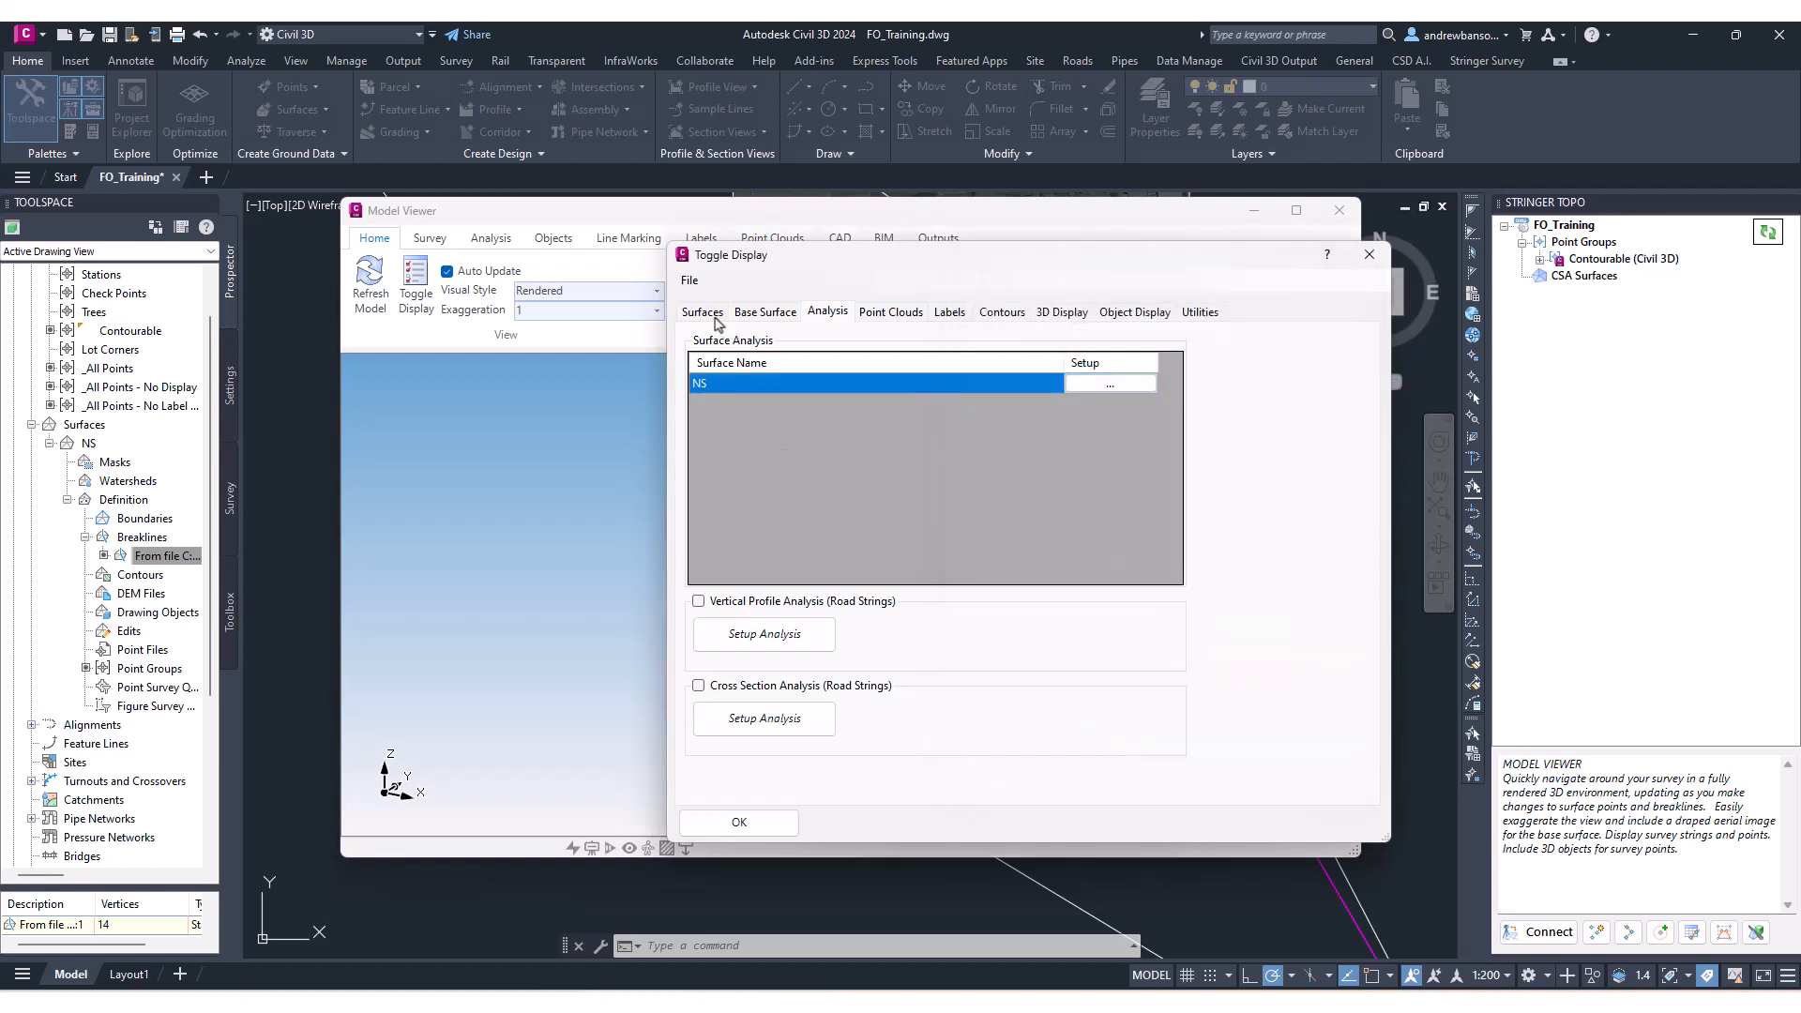
click(716, 313)
click(739, 821)
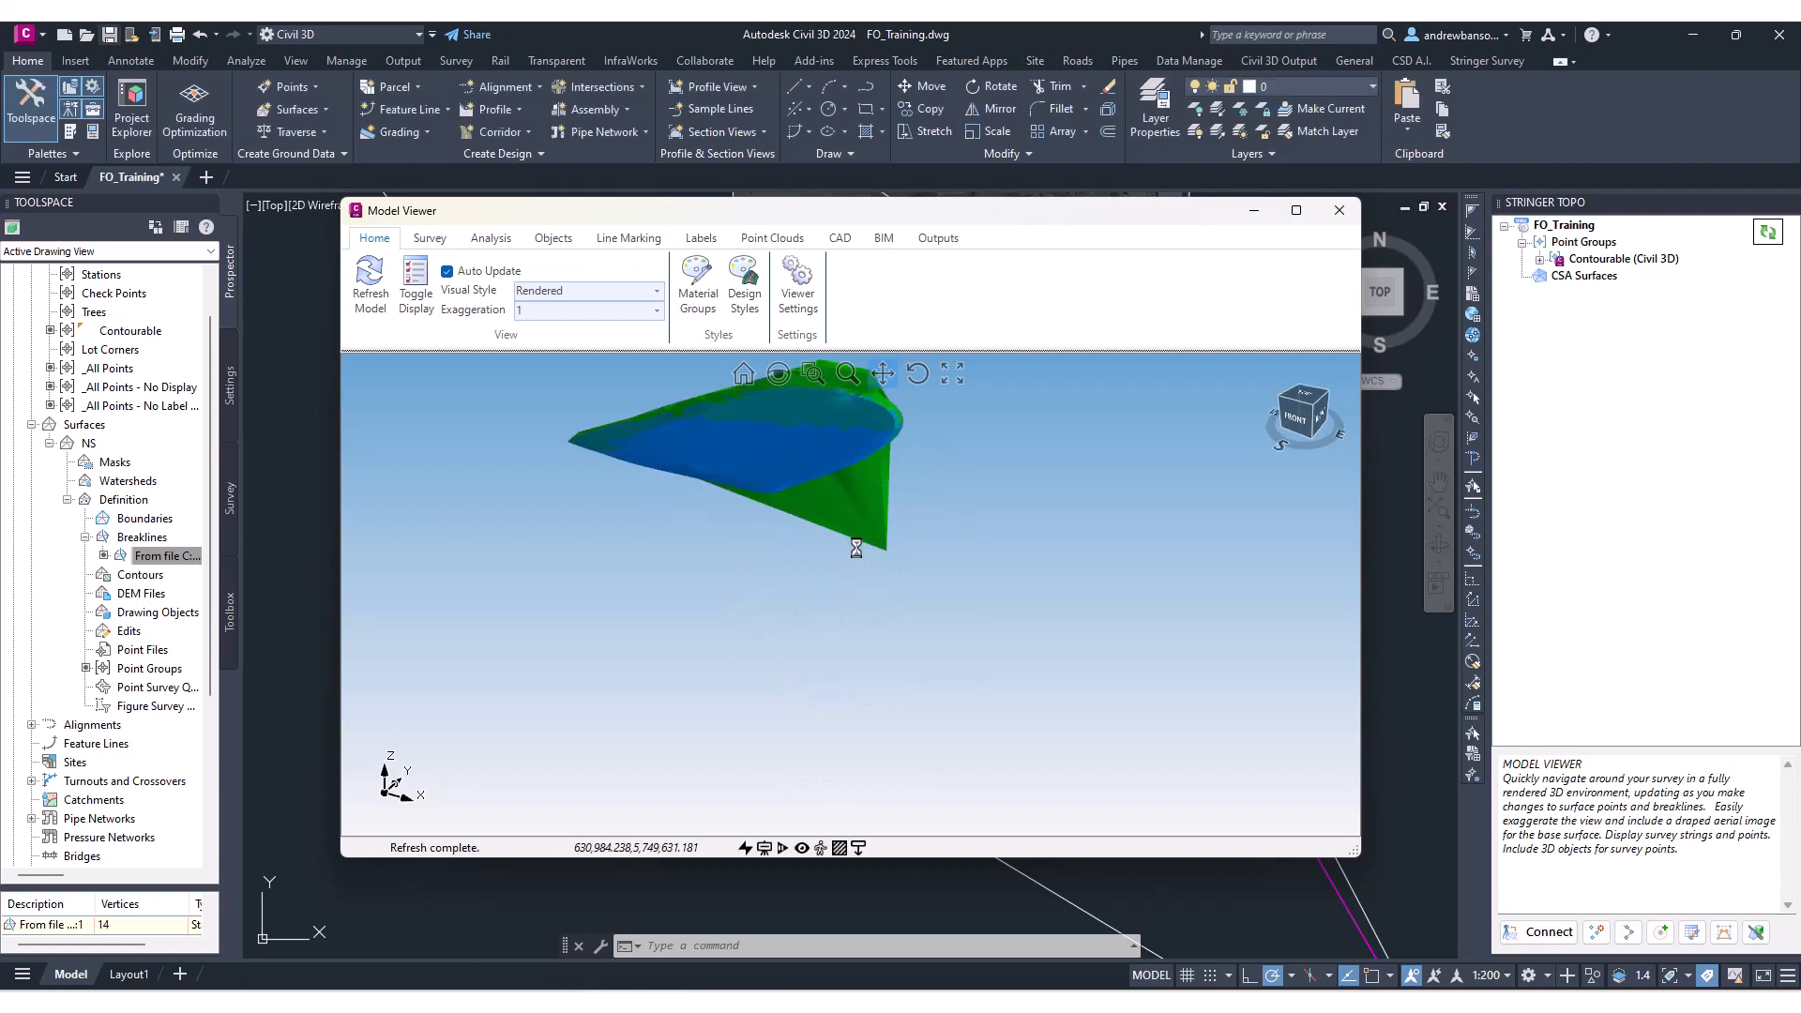
Orbit the NS surface in the Model Viewer and reposition the viewer window to inspect the analysis colours.
middle_drag(856, 549, 895, 560)
drag(617, 220, 829, 278)
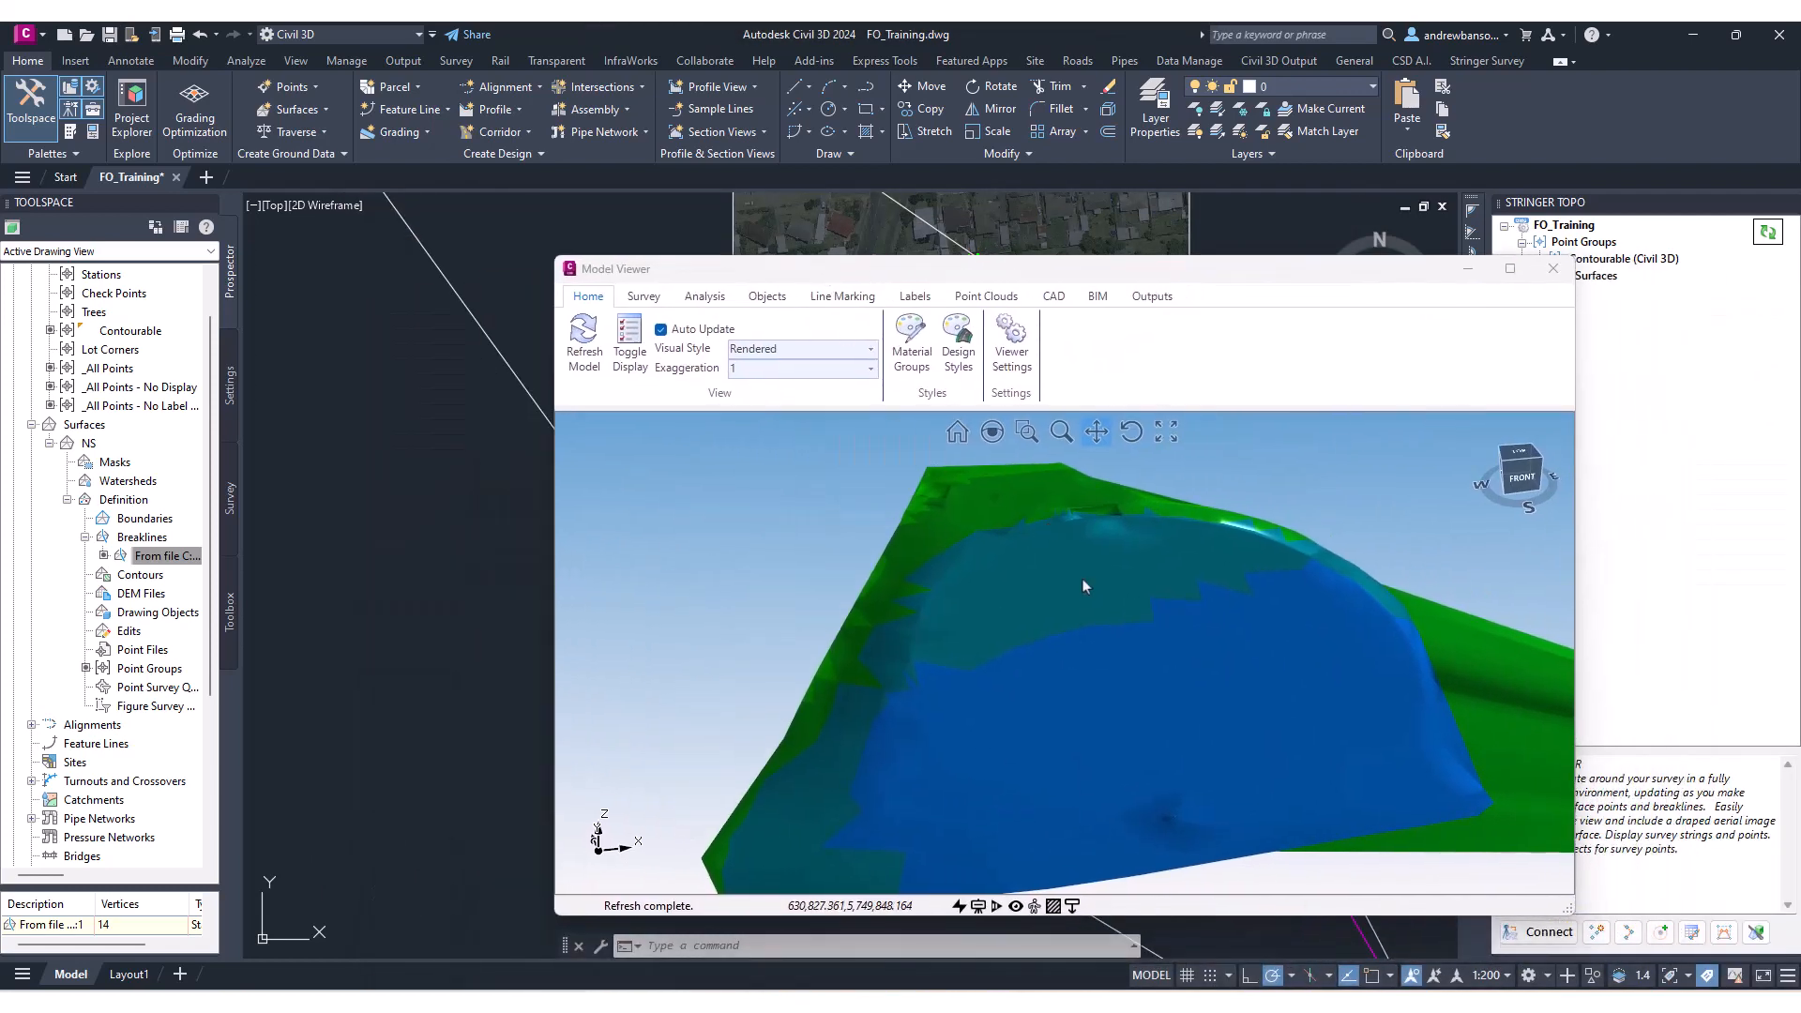
drag(1082, 578, 1074, 566)
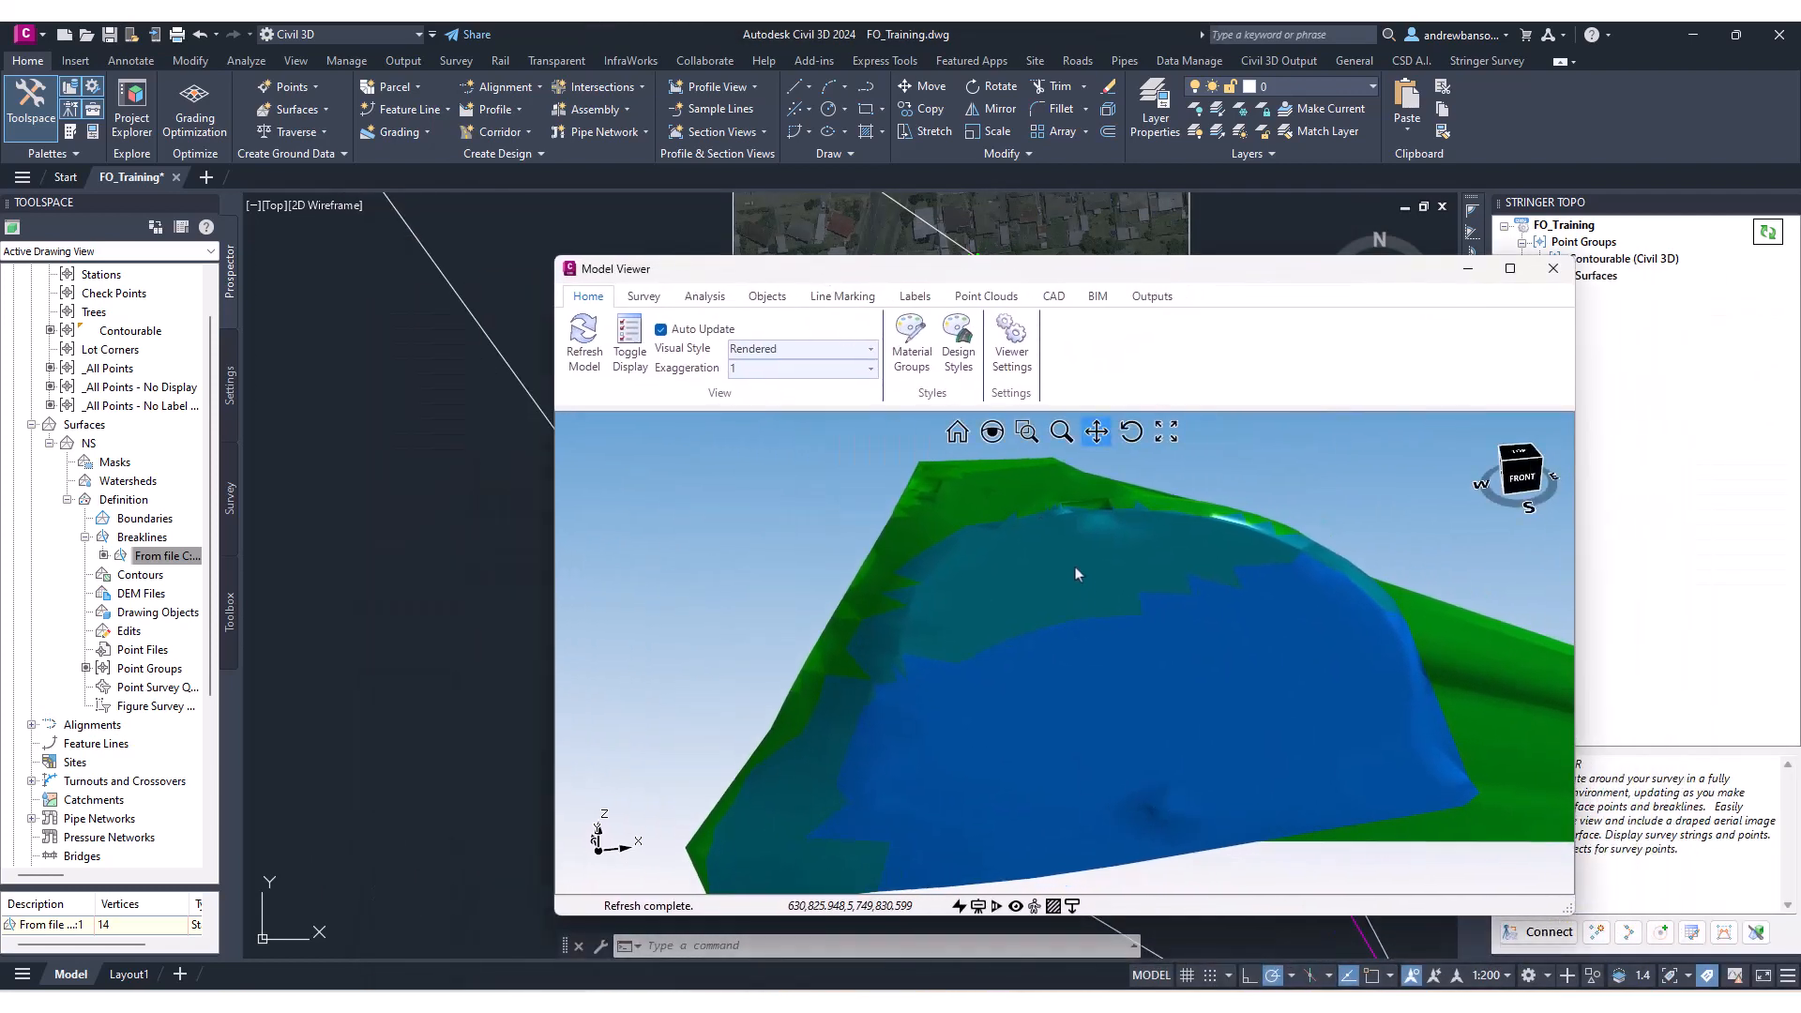
mouse_move(1074, 567)
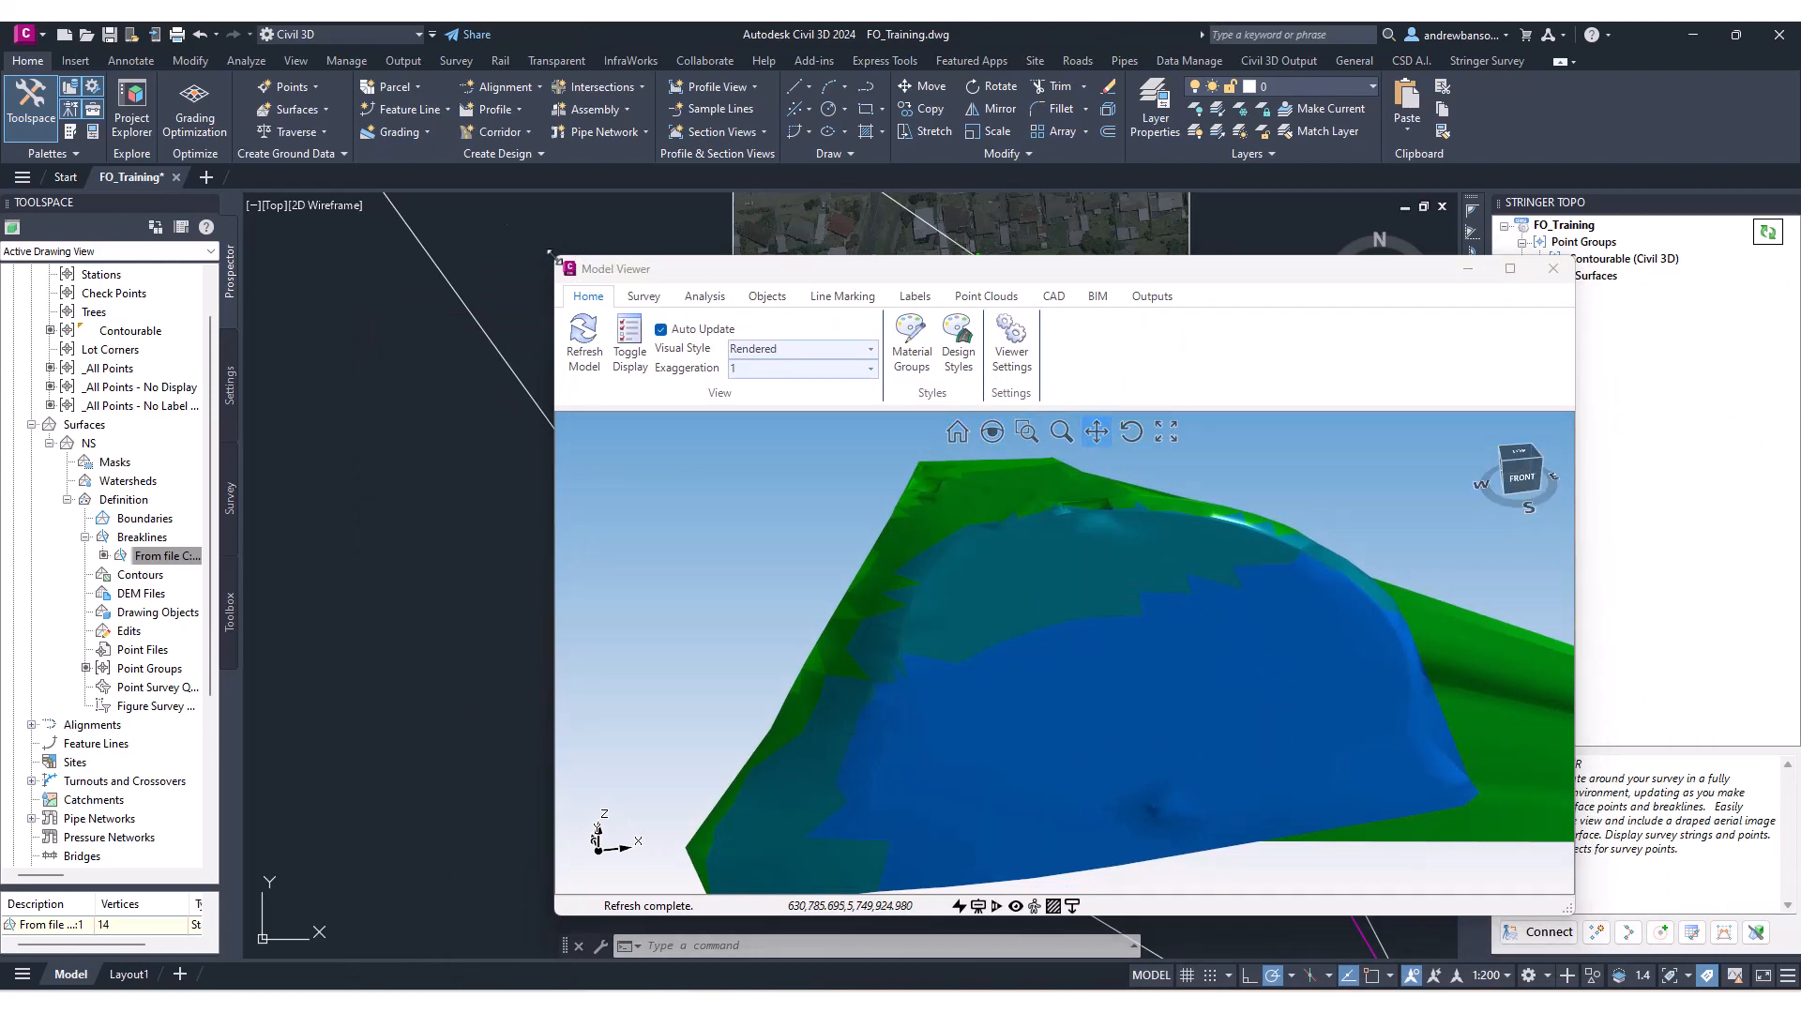
drag(556, 258, 1021, 290)
mouse_move(779, 420)
middle_down()
mouse_move(456, 371)
mouse_move(500, 426)
middle_up()
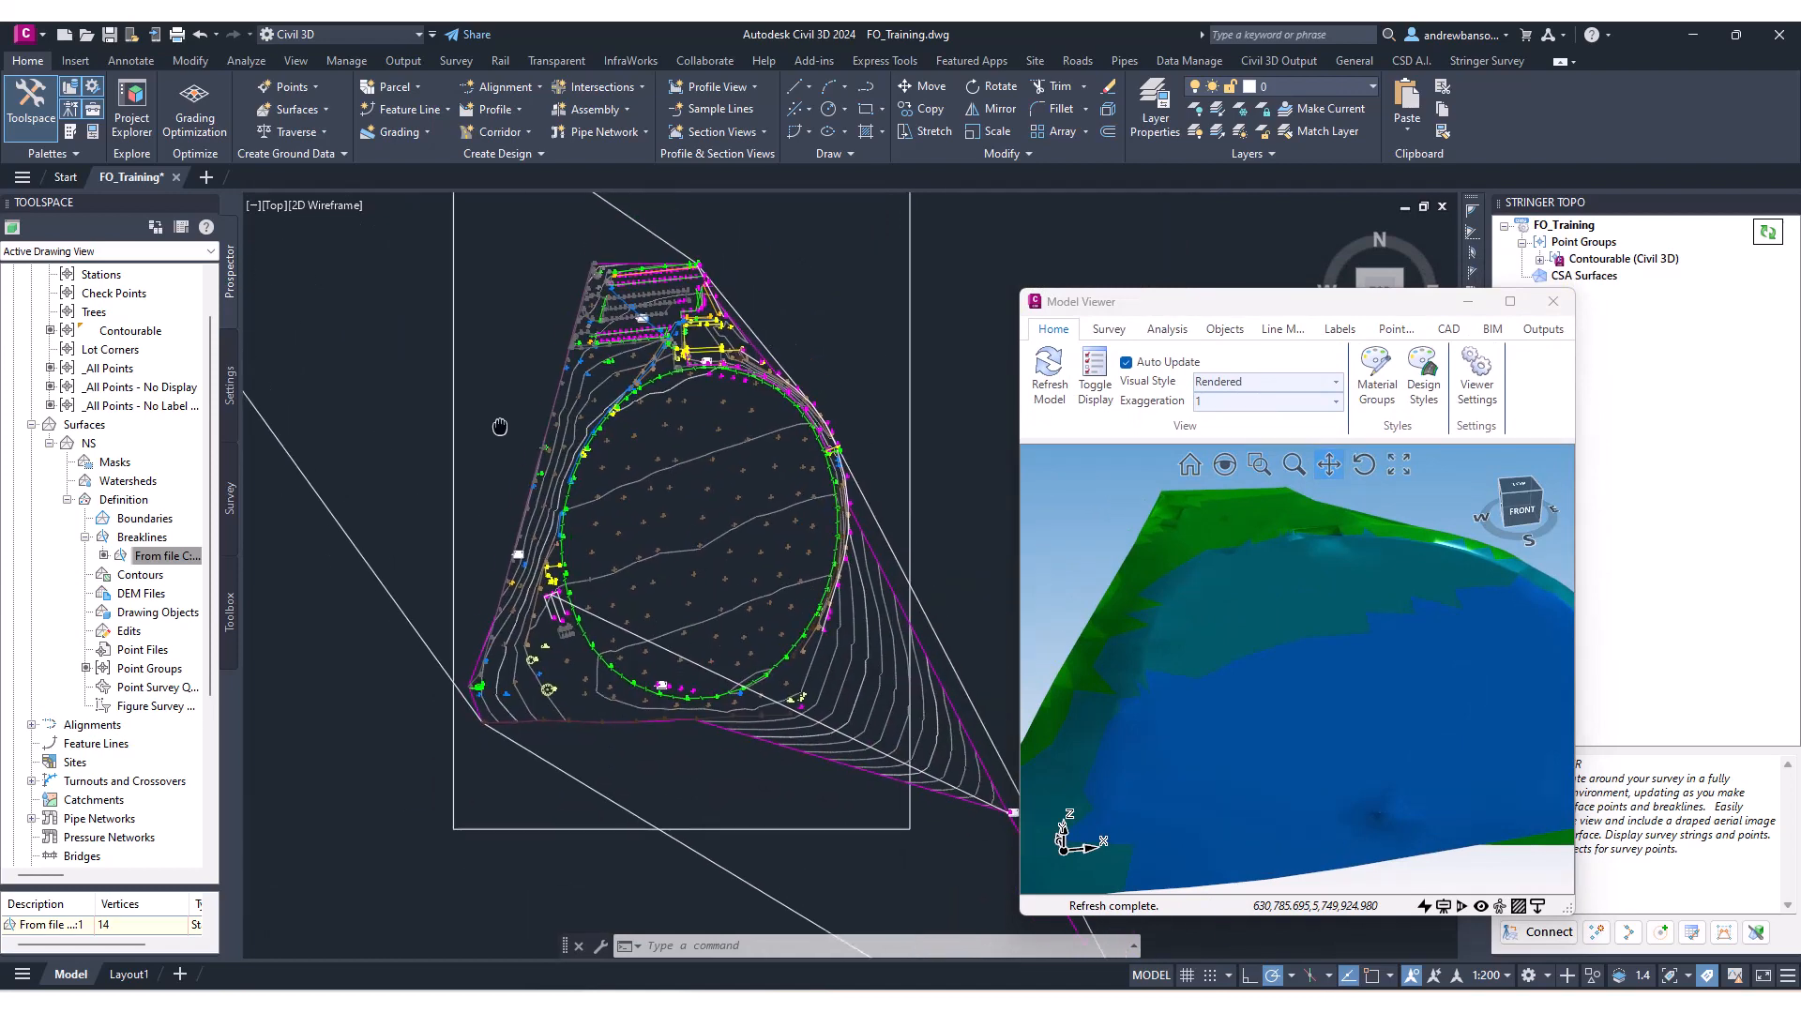
scroll(675, 525, up, 5)
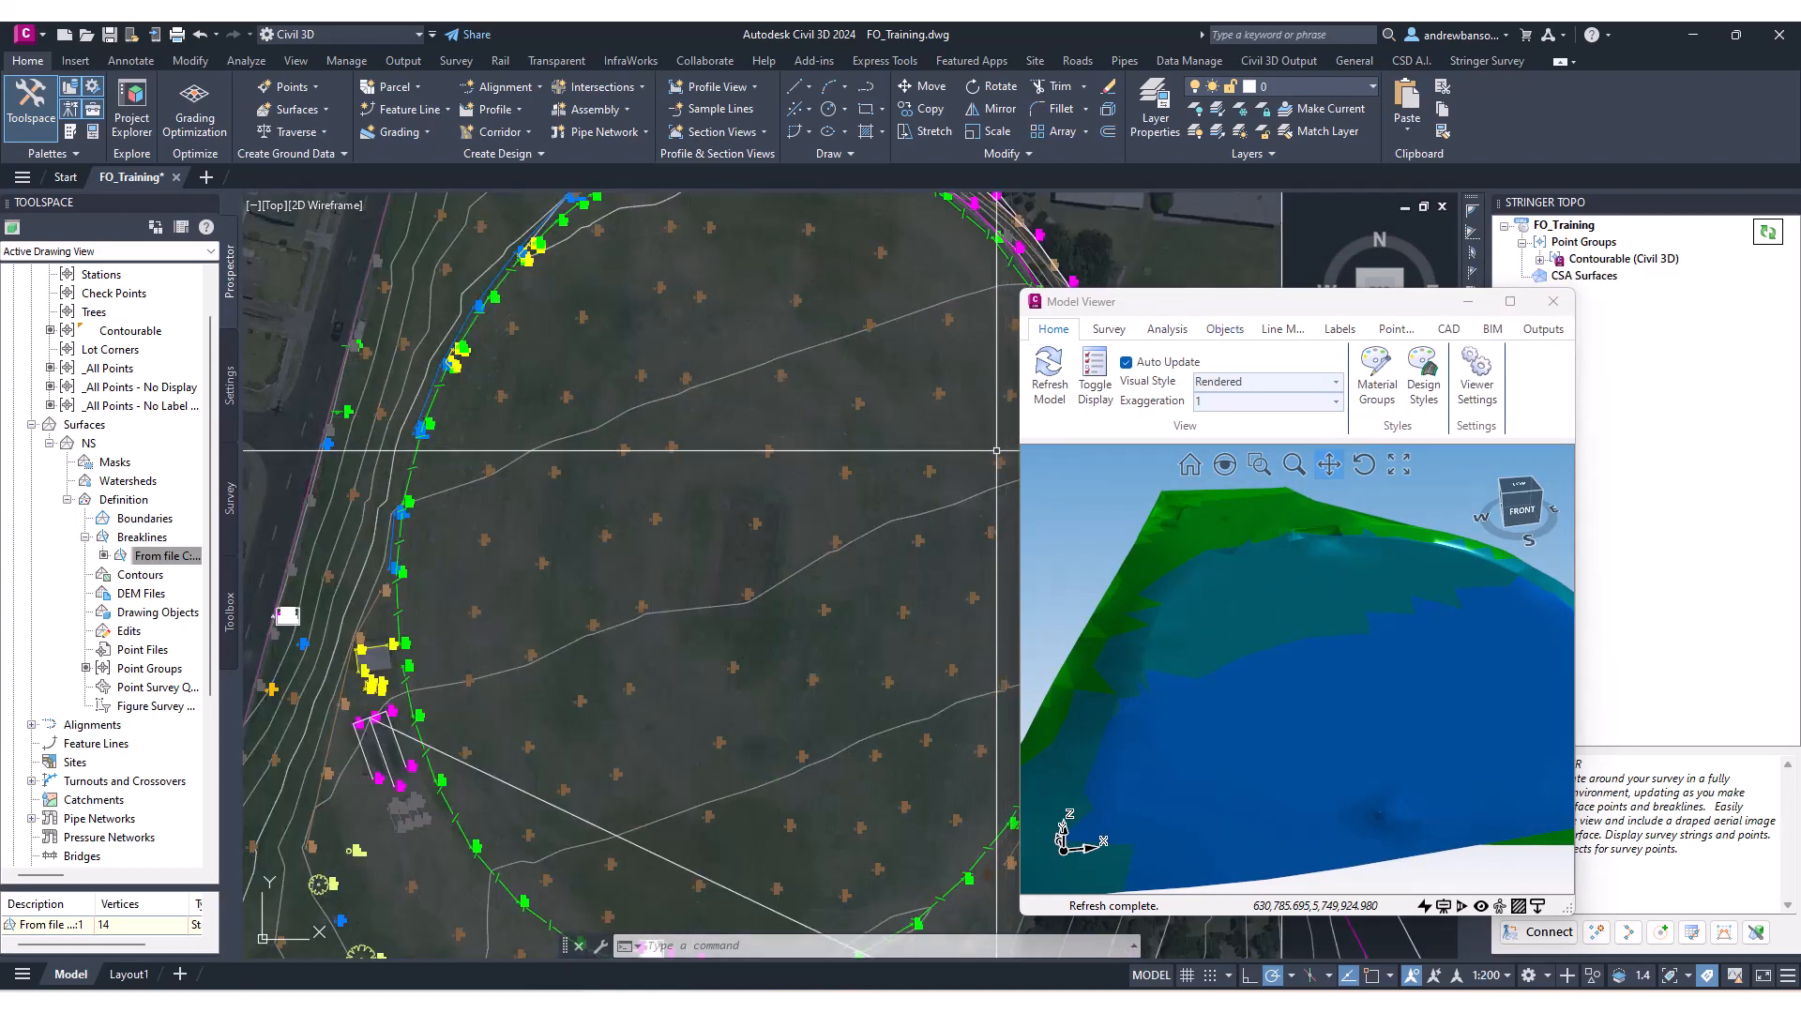
drag(1021, 418, 558, 413)
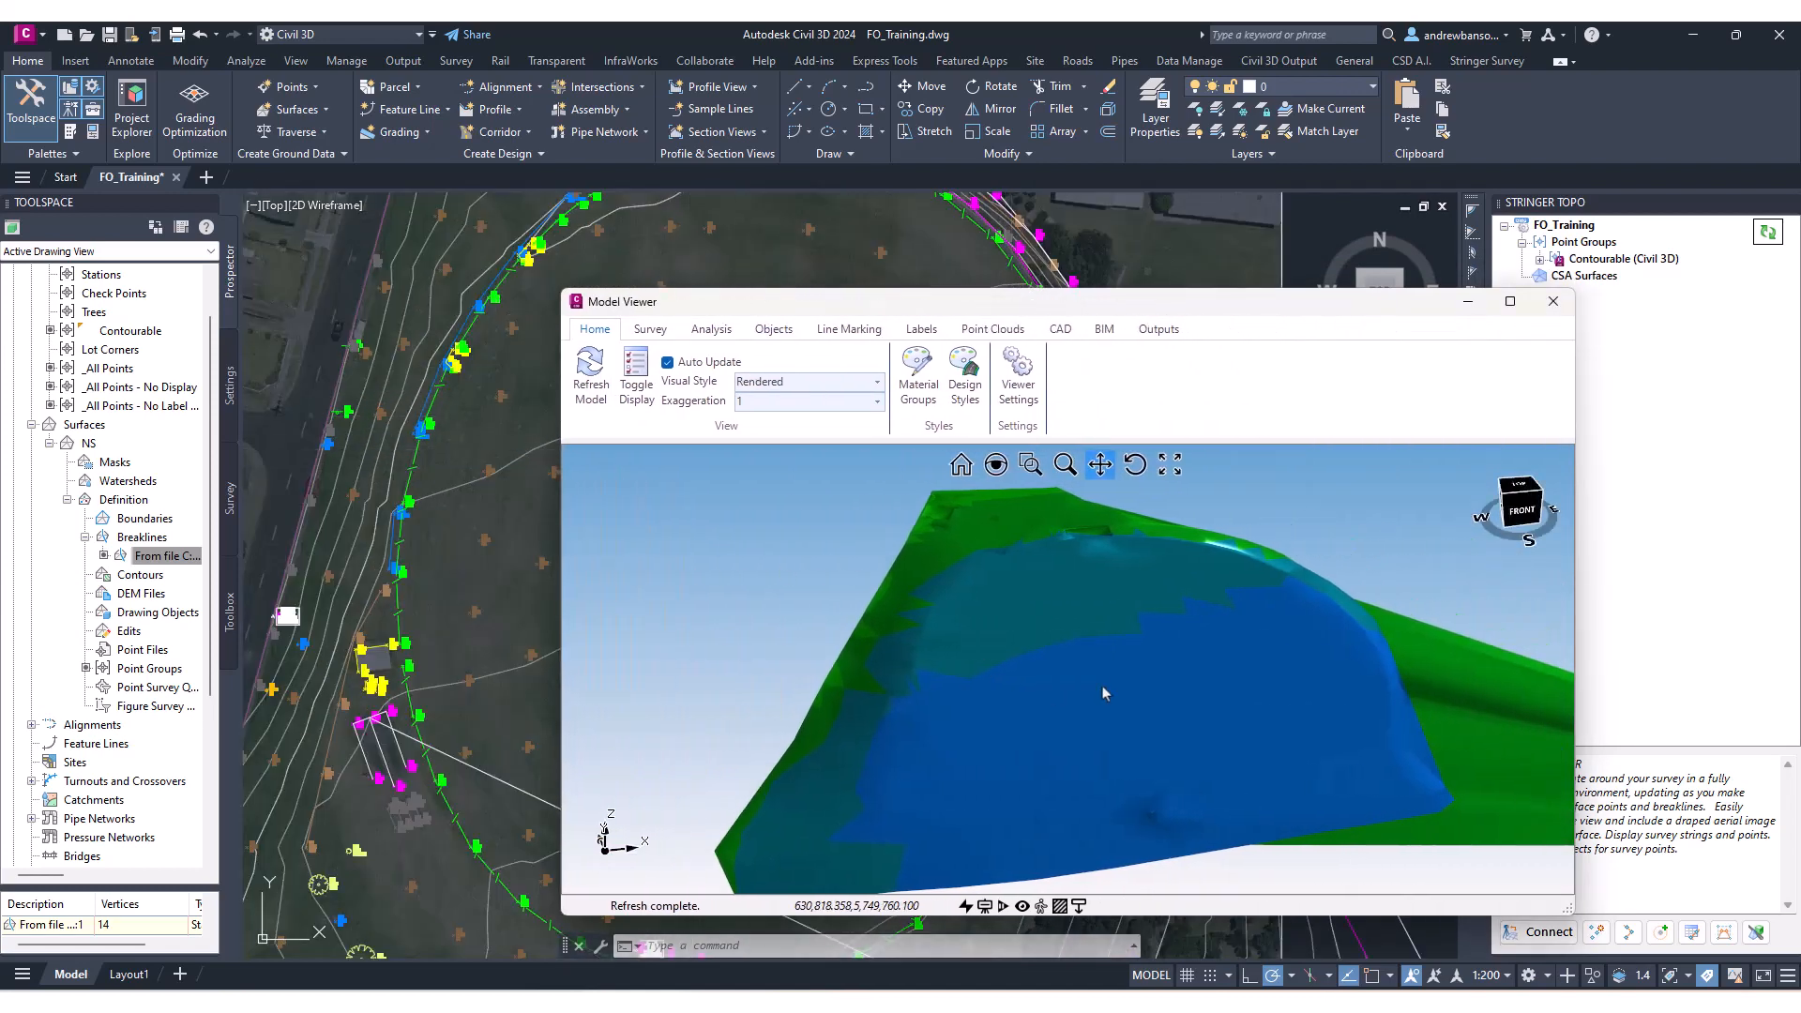
drag(1102, 693, 1049, 650)
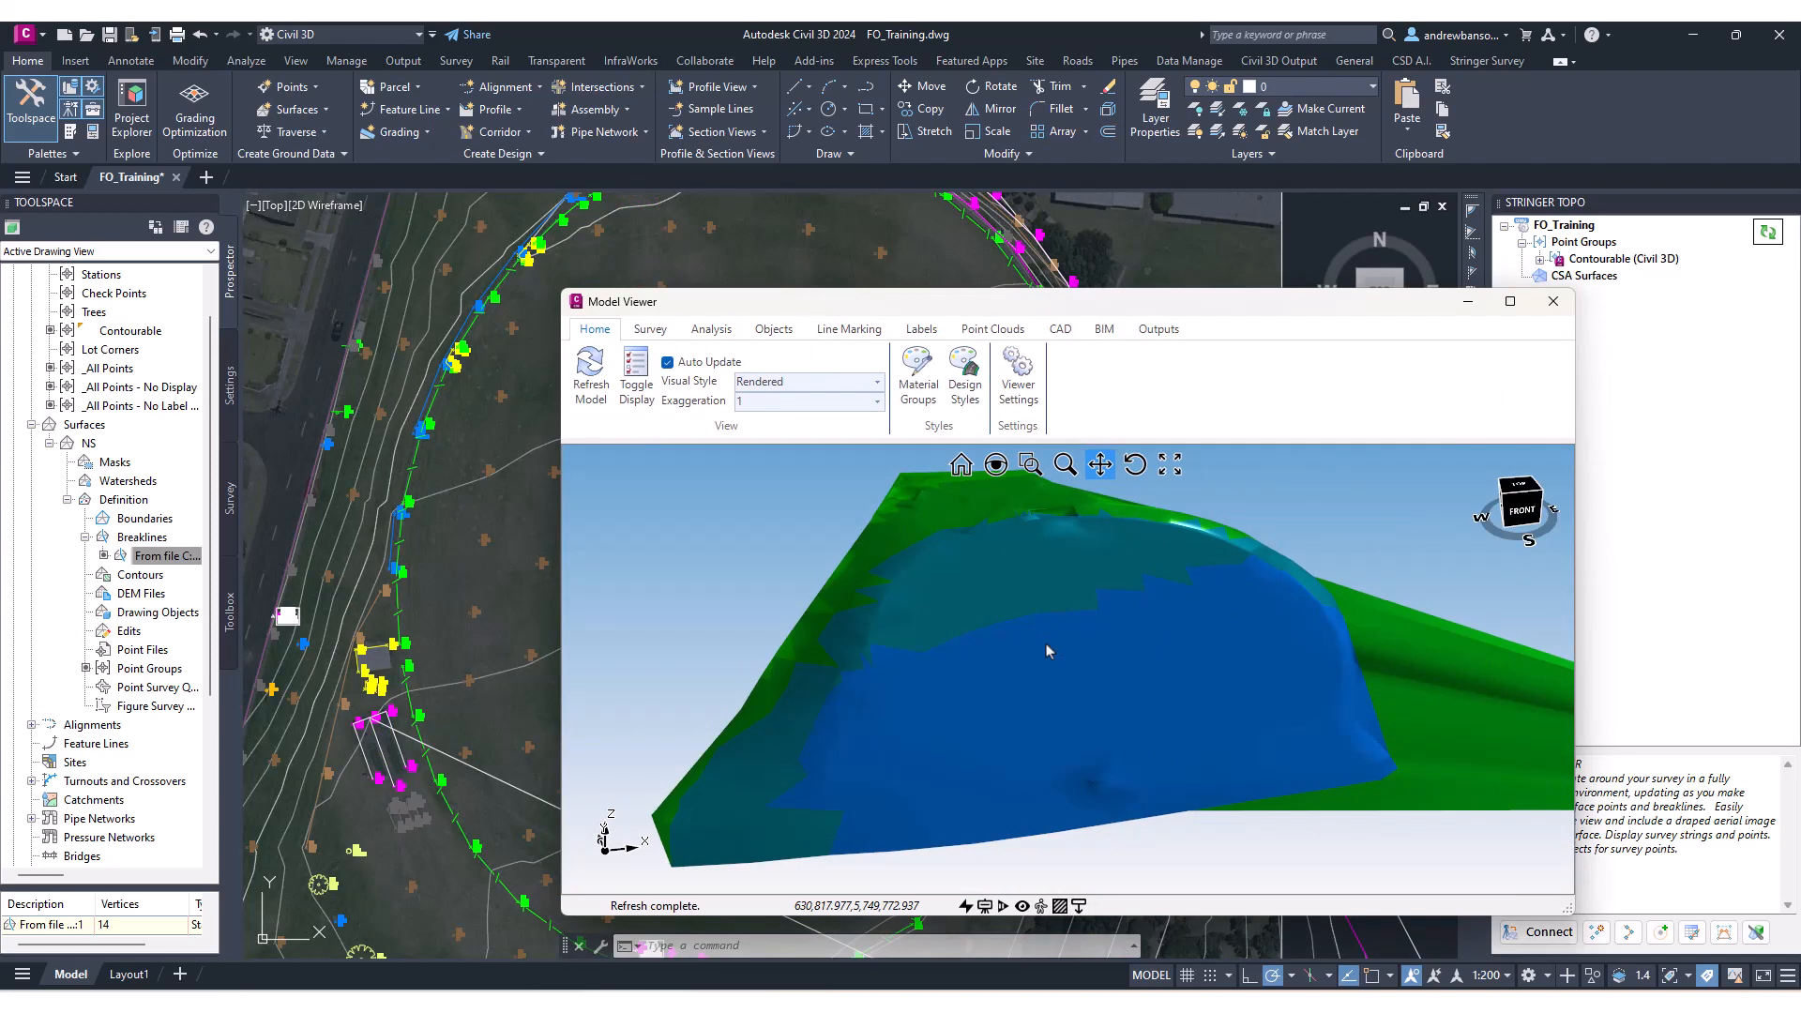
mouse_move(1048, 650)
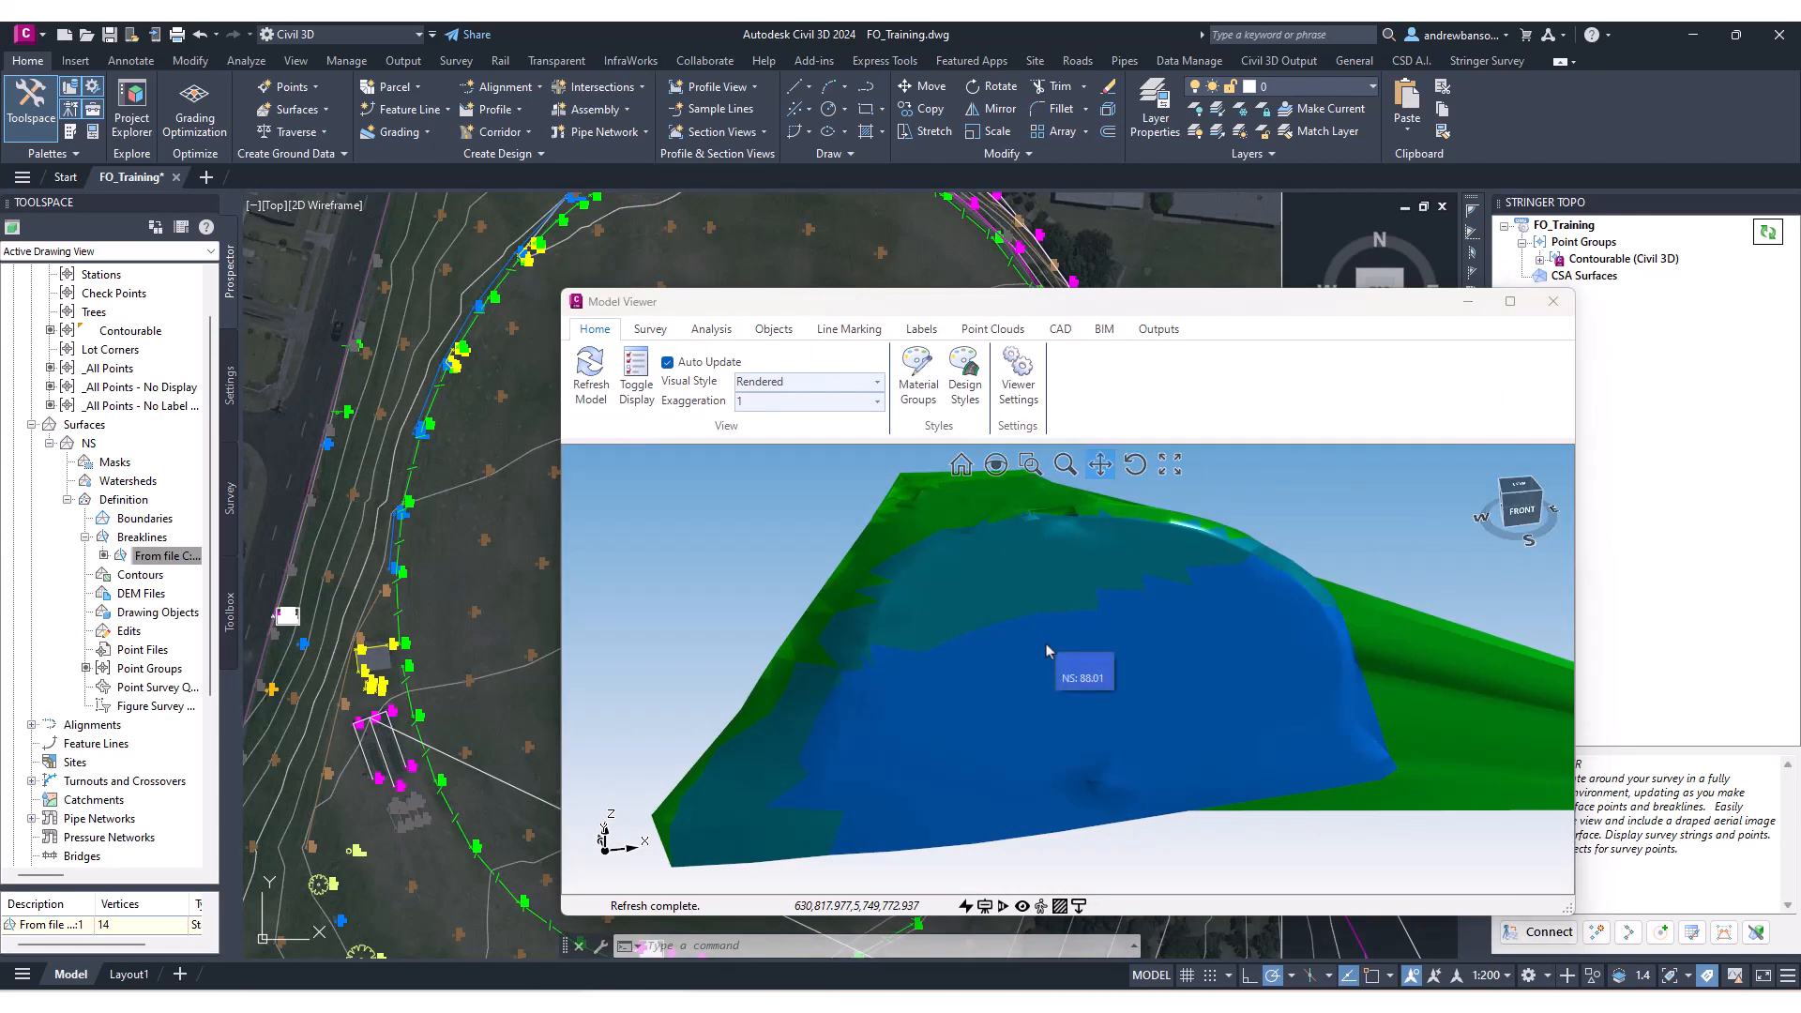
mouse_move(1032, 719)
middle_down()
mouse_move(1045, 600)
mouse_move(1037, 744)
mouse_move(1037, 686)
middle_up()
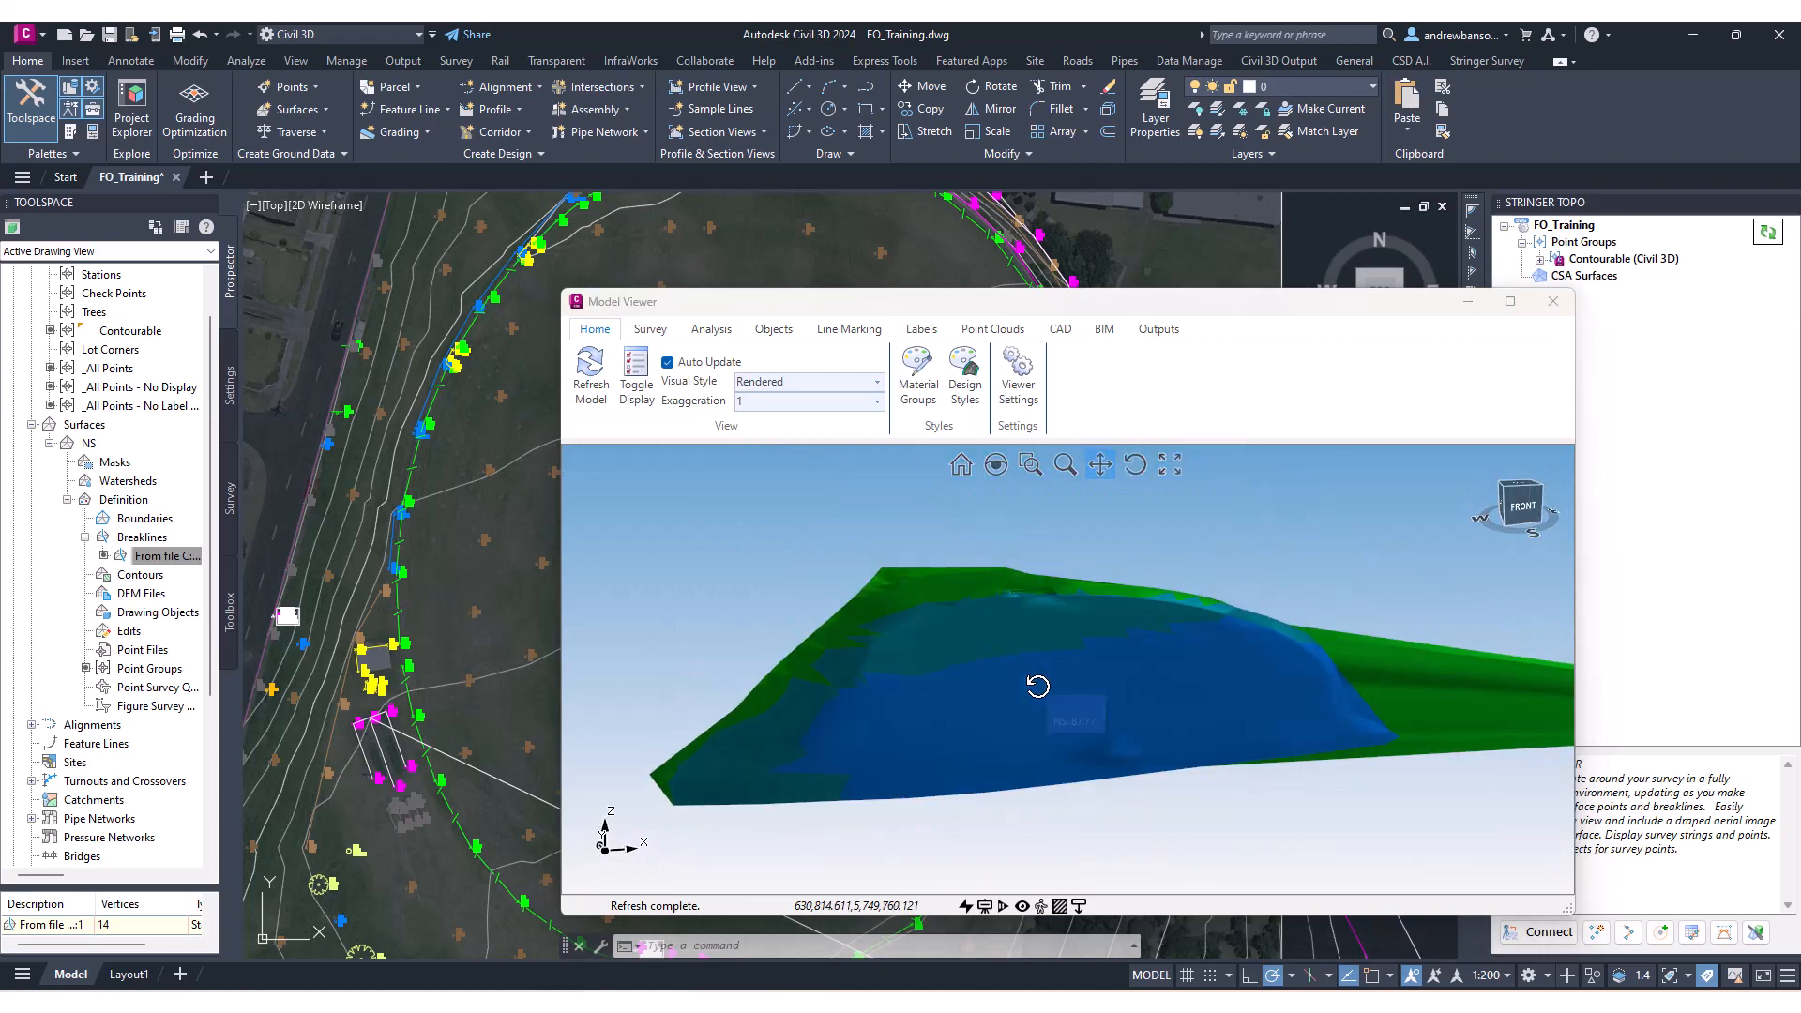
mouse_move(1007, 653)
Switch the Model Viewer visual style to Rendered with Edges and orbit around the surface.
click(877, 382)
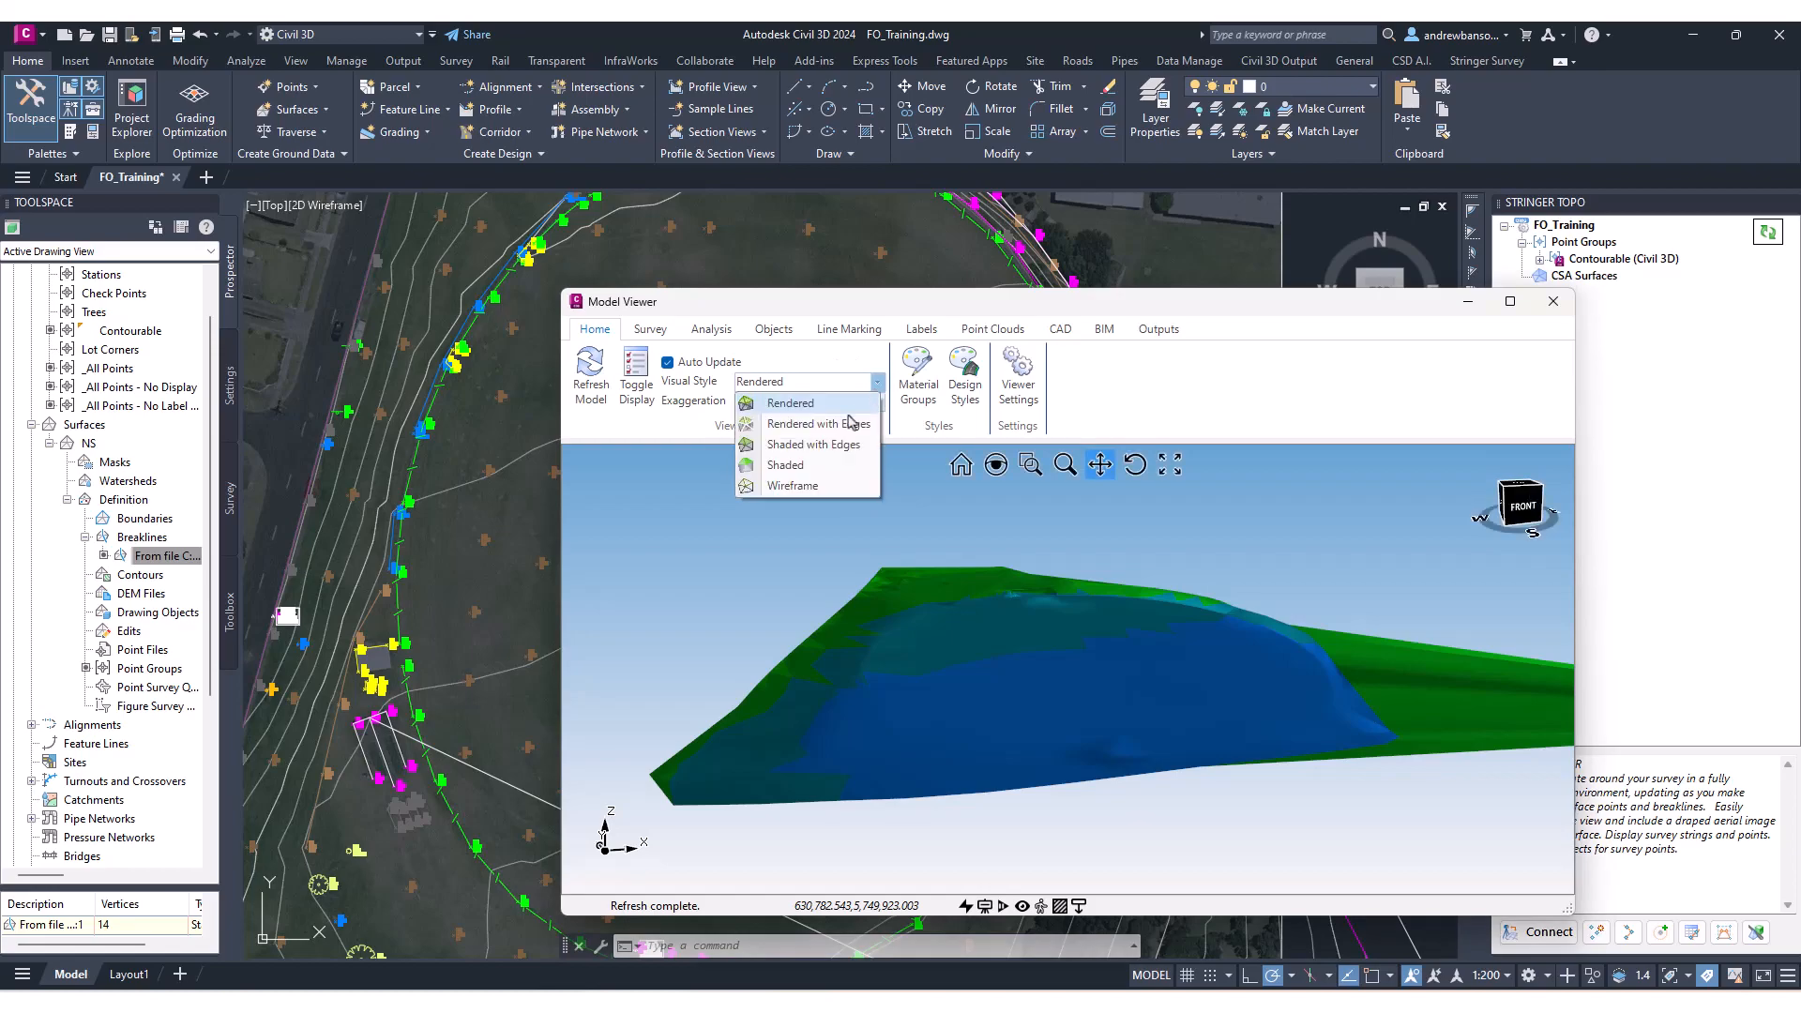
click(825, 419)
middle_drag(1022, 656, 1008, 750)
scroll(892, 776, up, 4)
middle_drag(892, 776, 876, 783)
scroll(876, 784, down, 4)
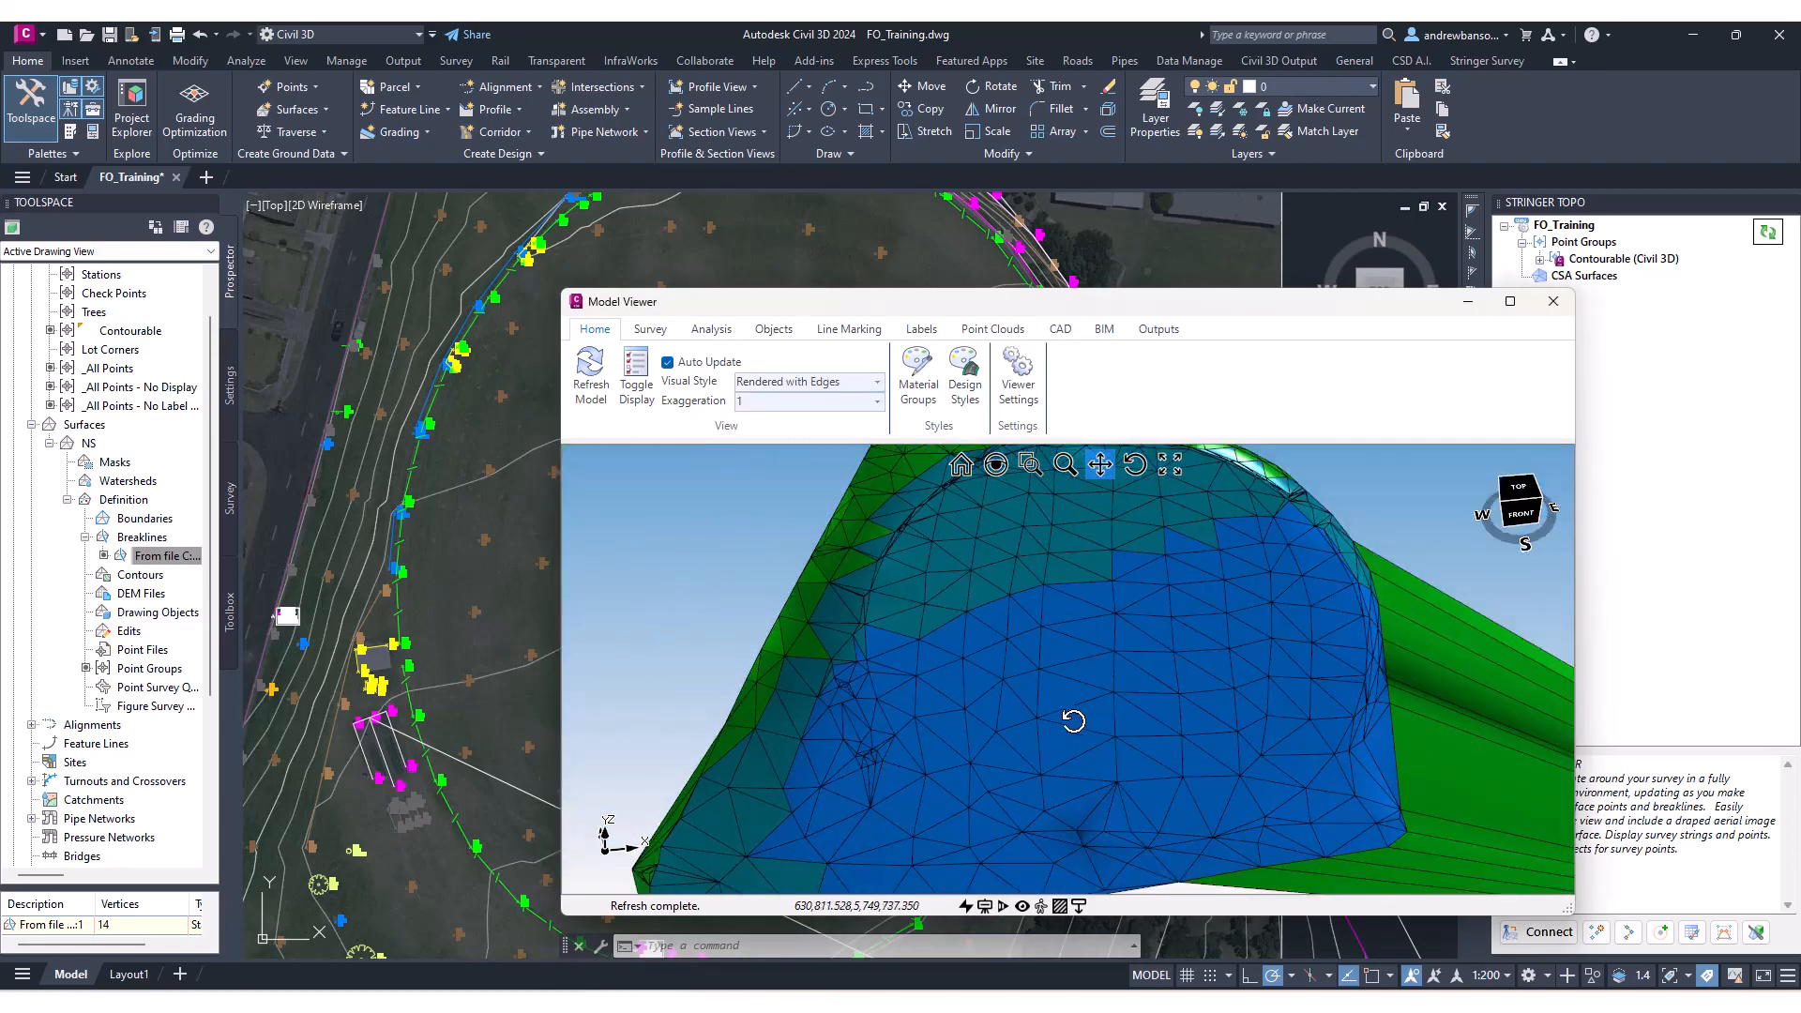
middle_drag(1073, 723, 1088, 680)
Try vertical exaggeration values of 4 and then 10 on the NS surface in the Model Viewer.
click(878, 403)
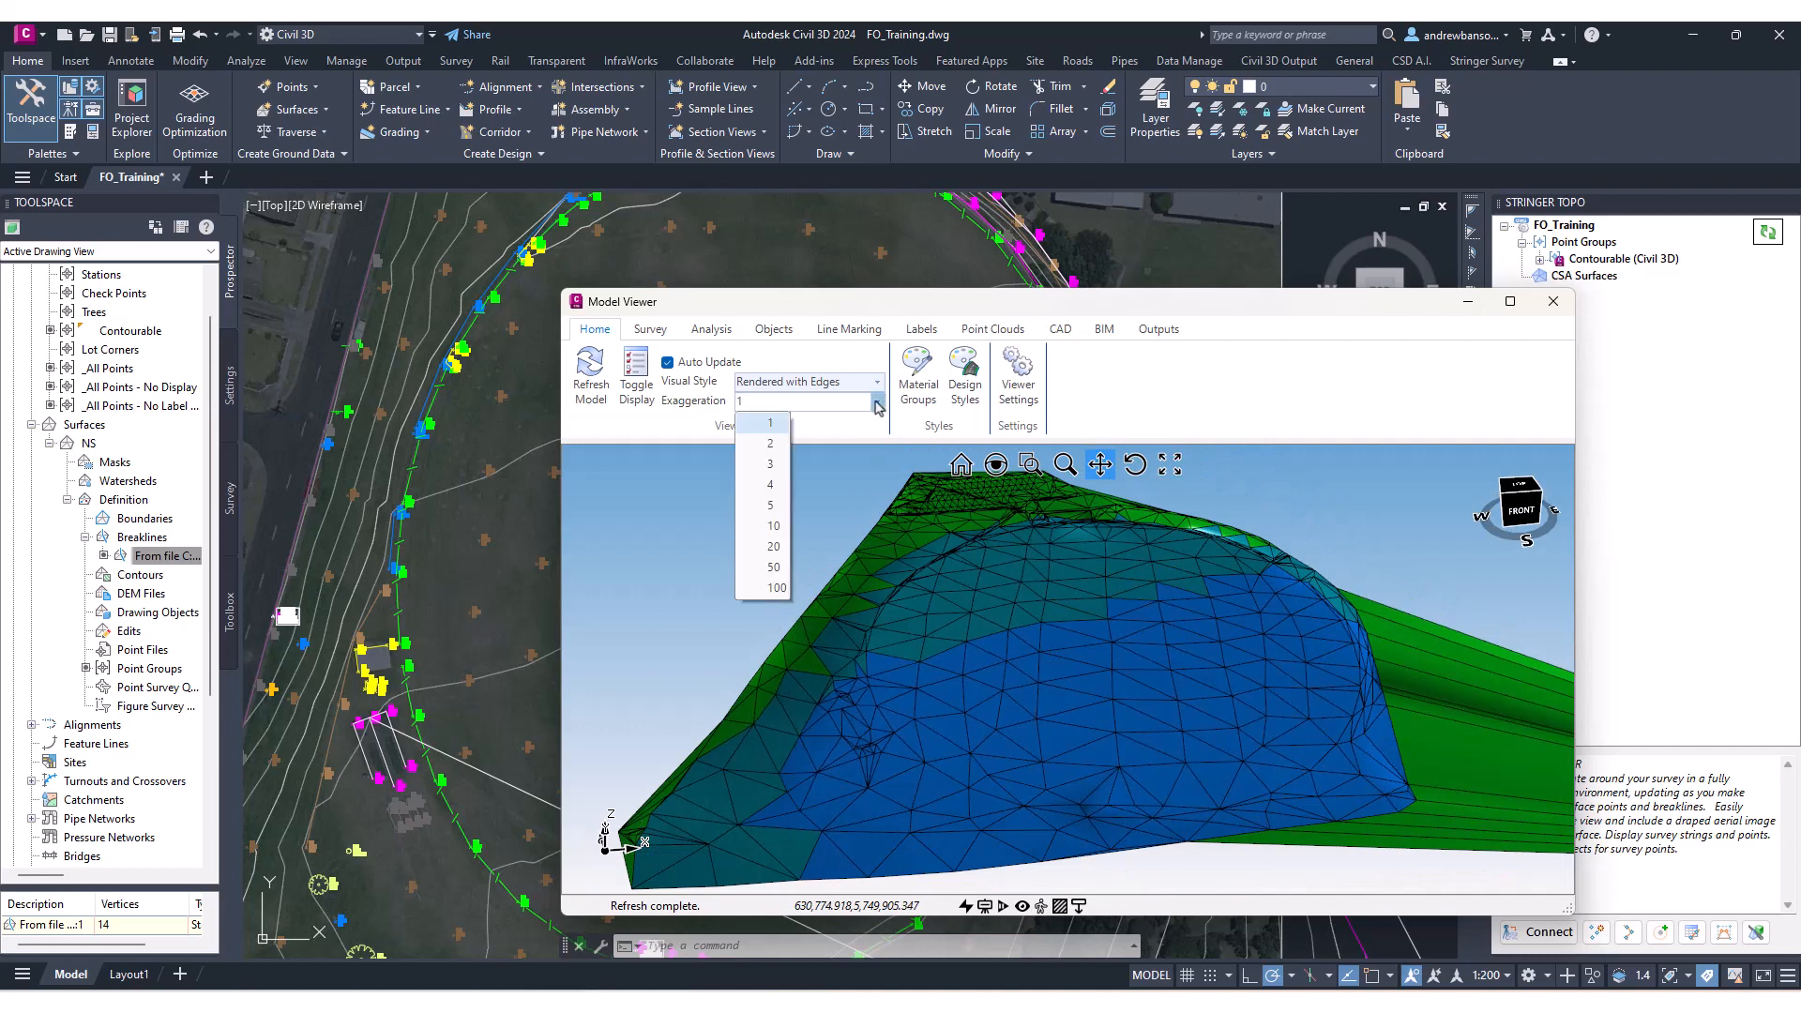
click(767, 485)
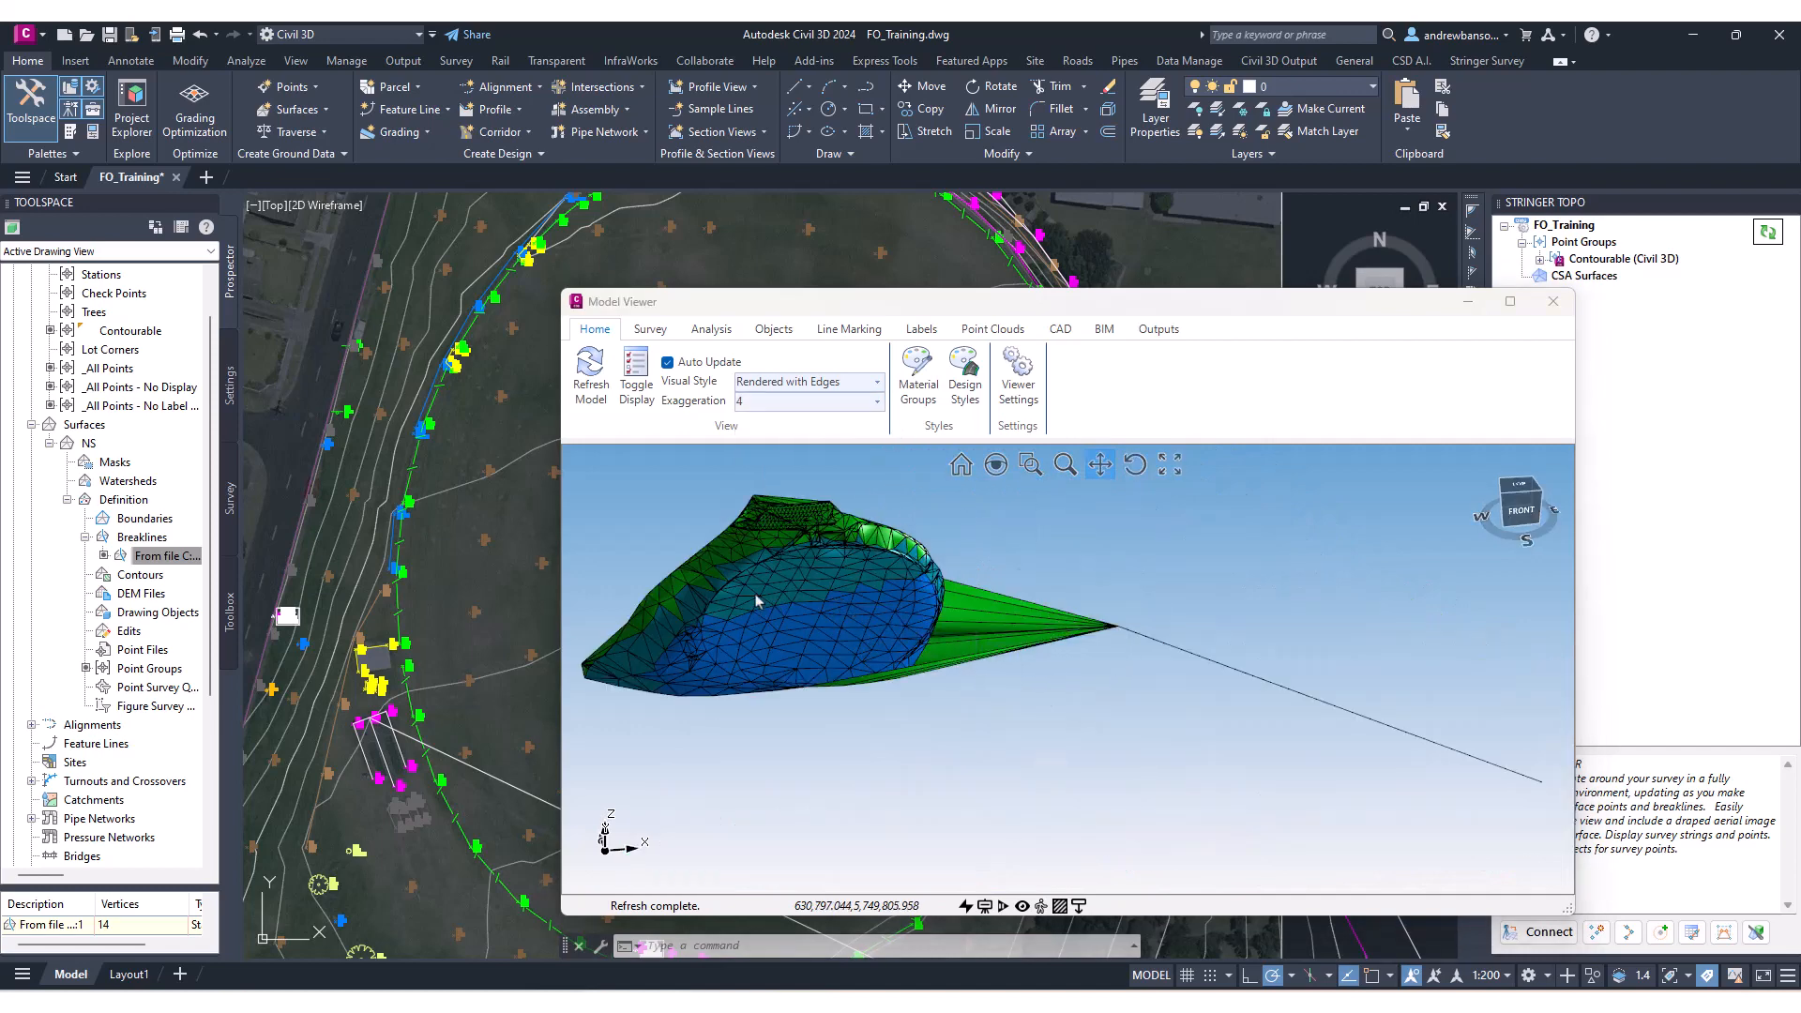
scroll(756, 600, up, 3)
click(877, 401)
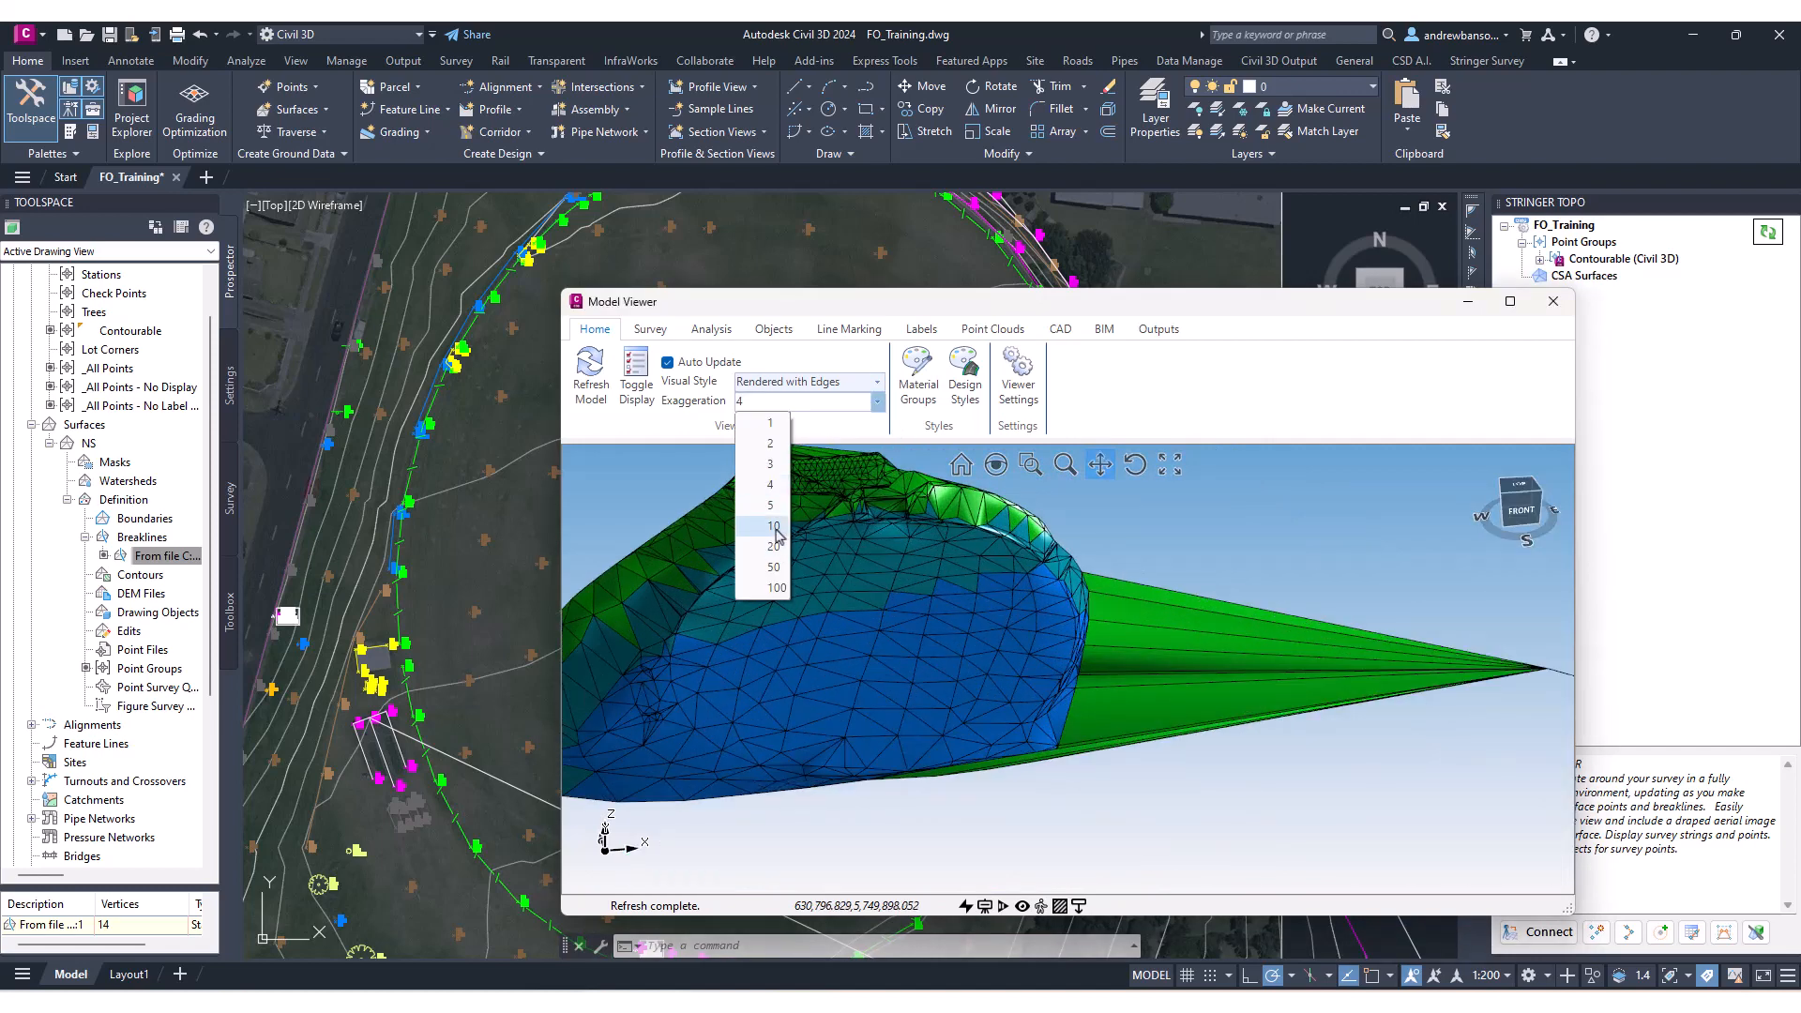
click(773, 526)
Reset the vertical exaggeration to 1 and orbit around the surface.
drag(823, 635, 966, 683)
click(877, 403)
click(764, 424)
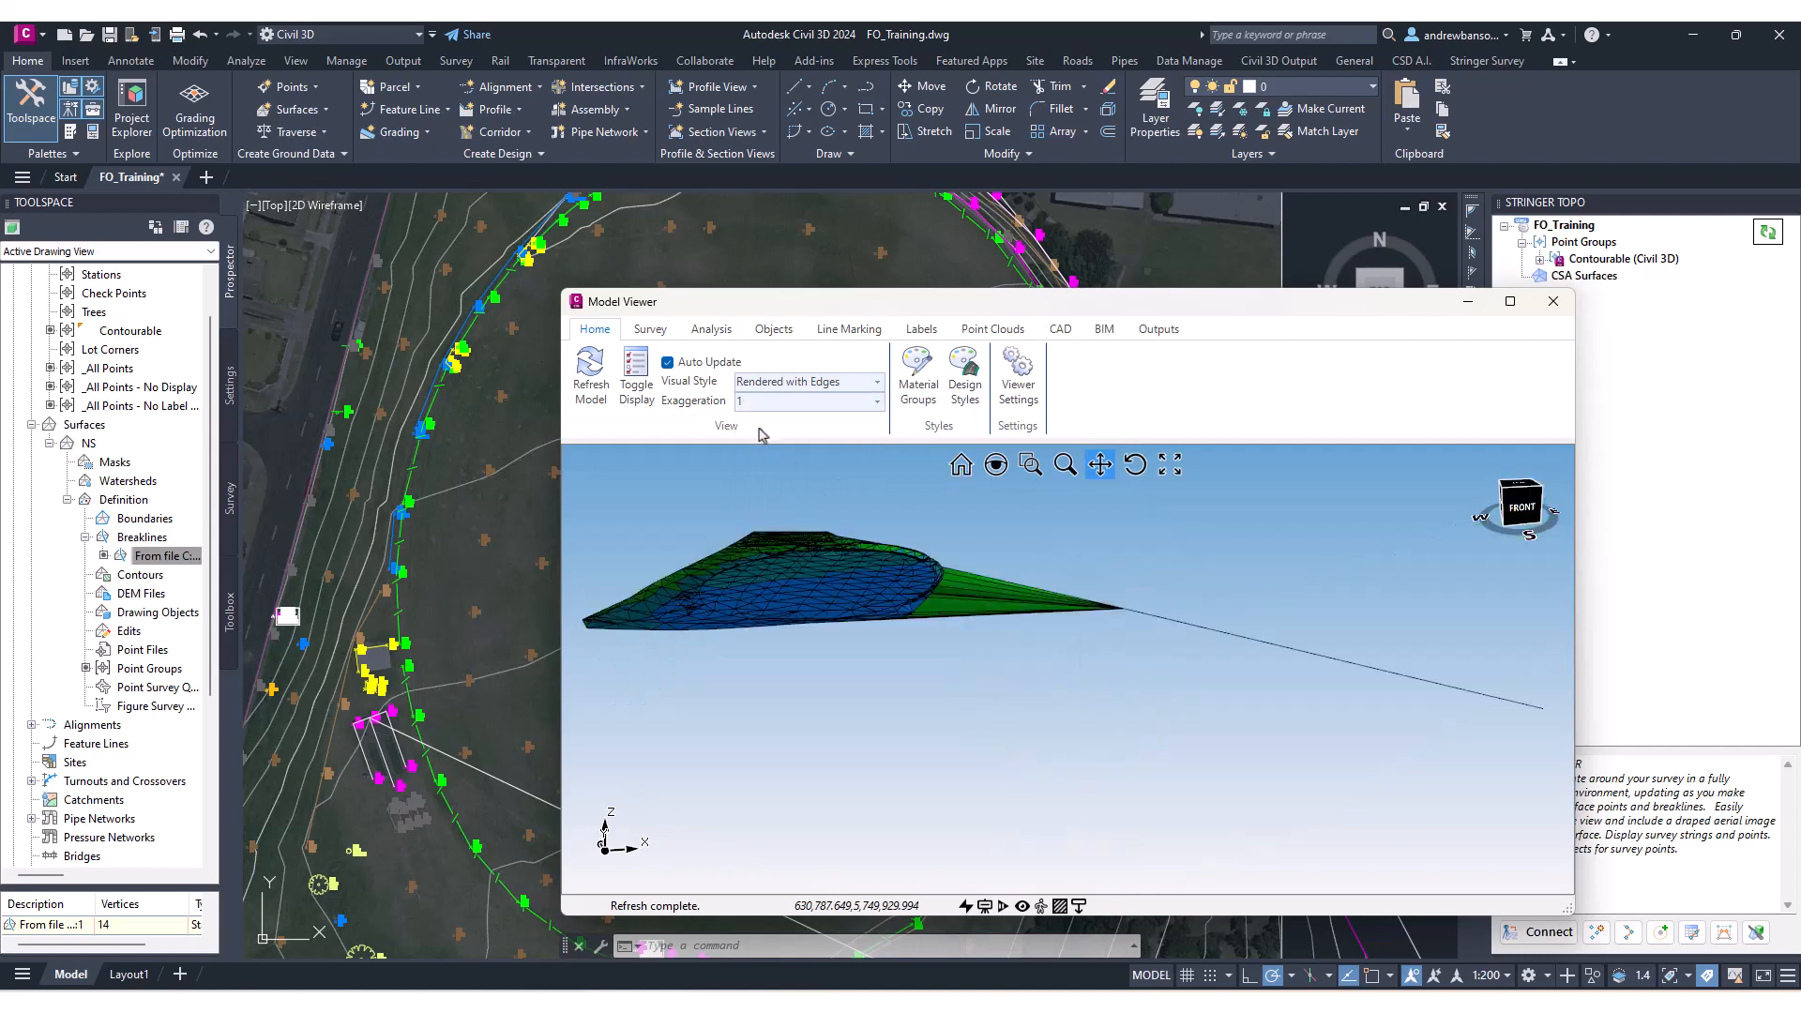
drag(827, 558, 1035, 657)
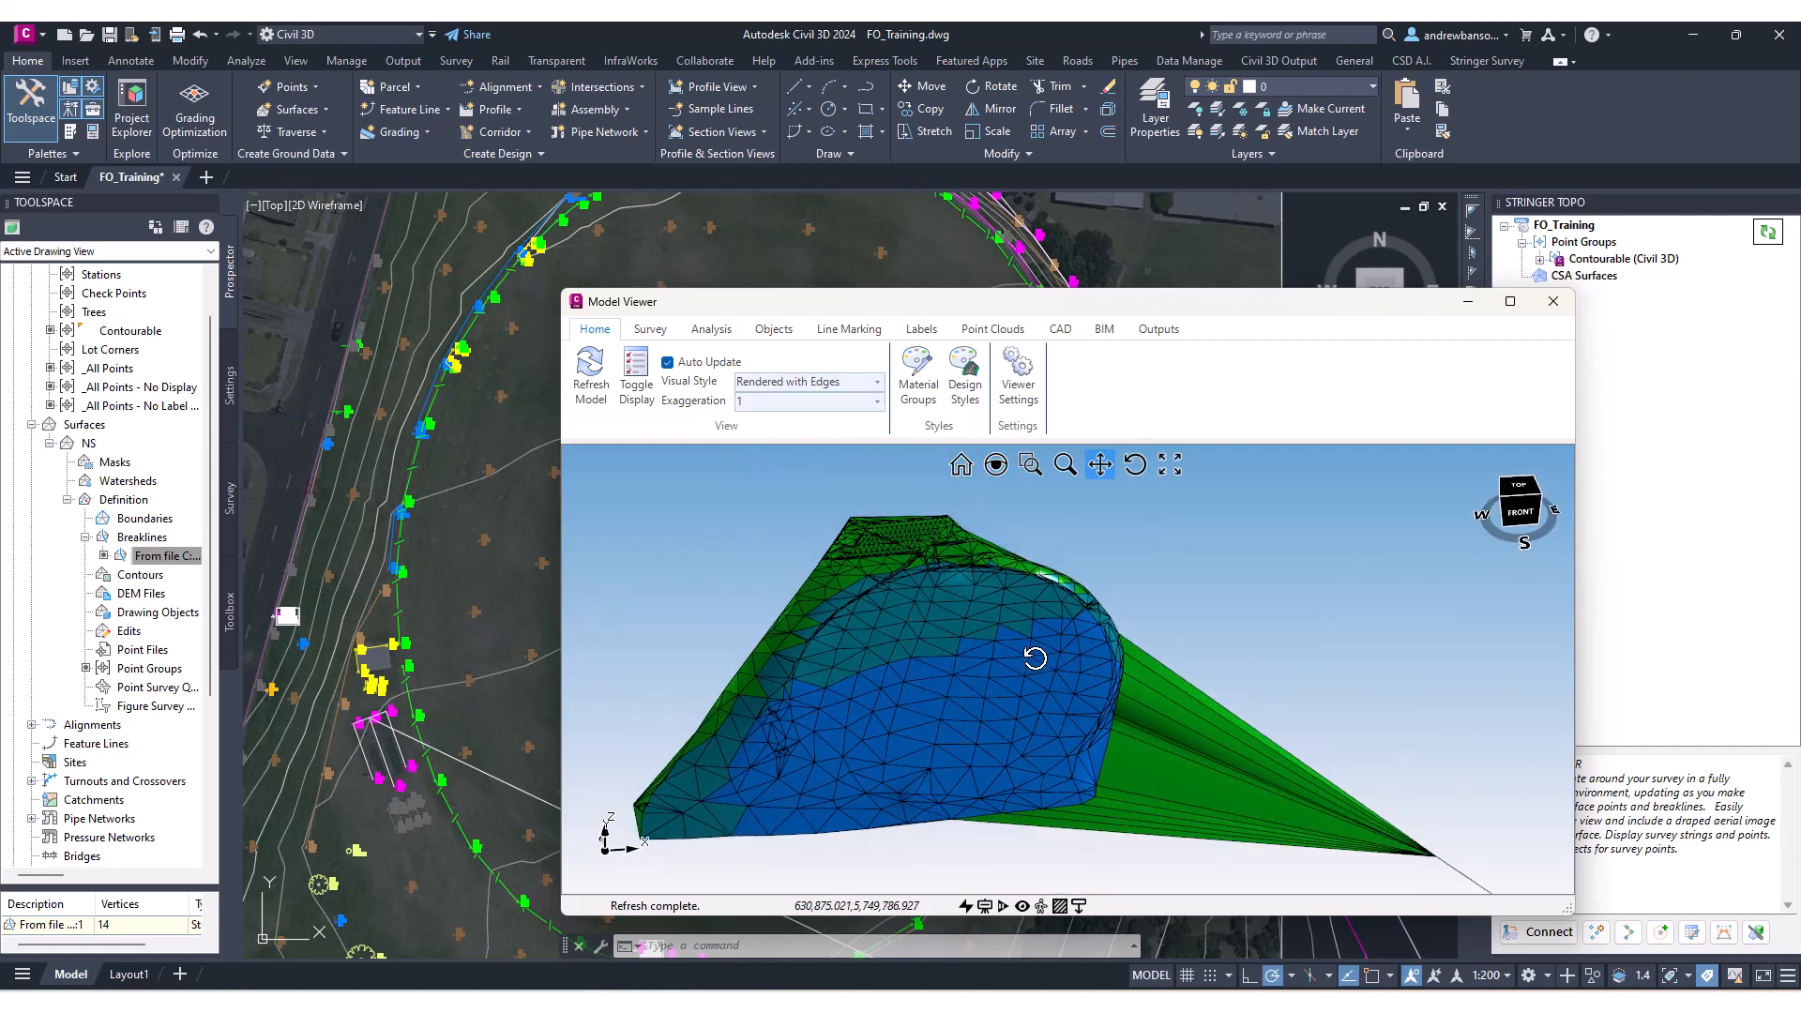
Switch the Model Viewer visual style to Rendered.
mouse_move(1034, 657)
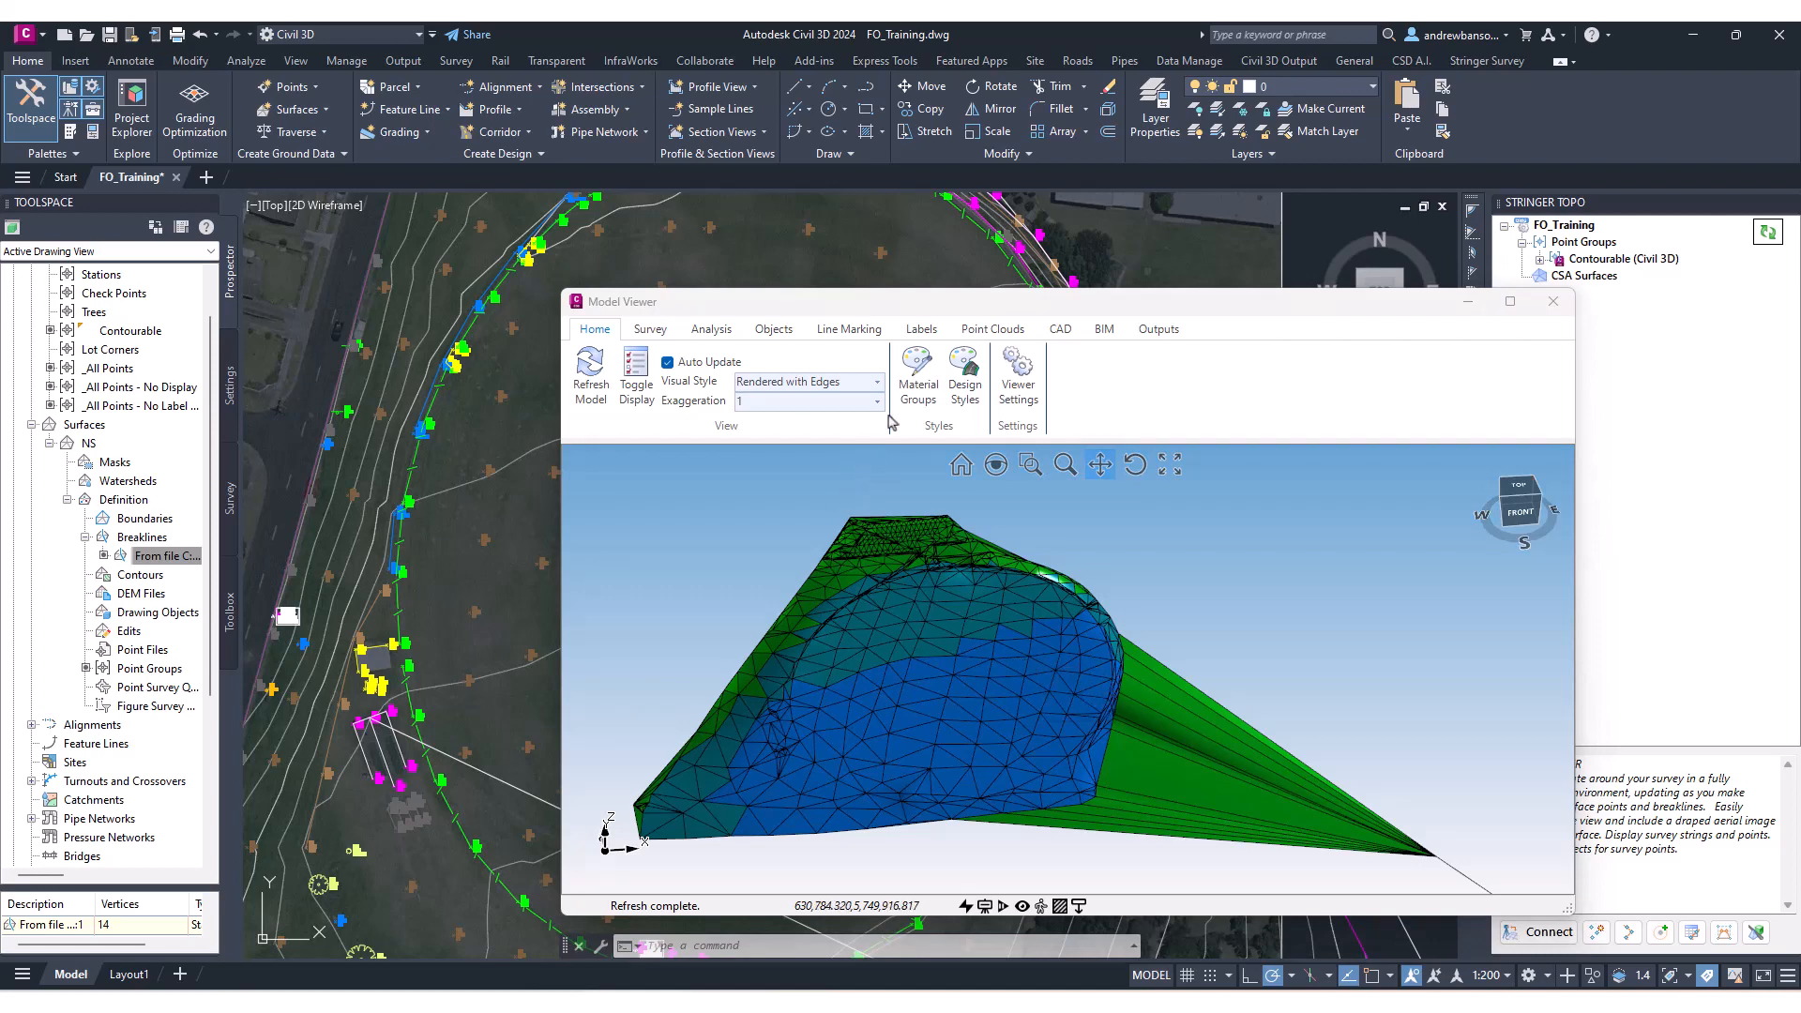
click(844, 382)
click(769, 401)
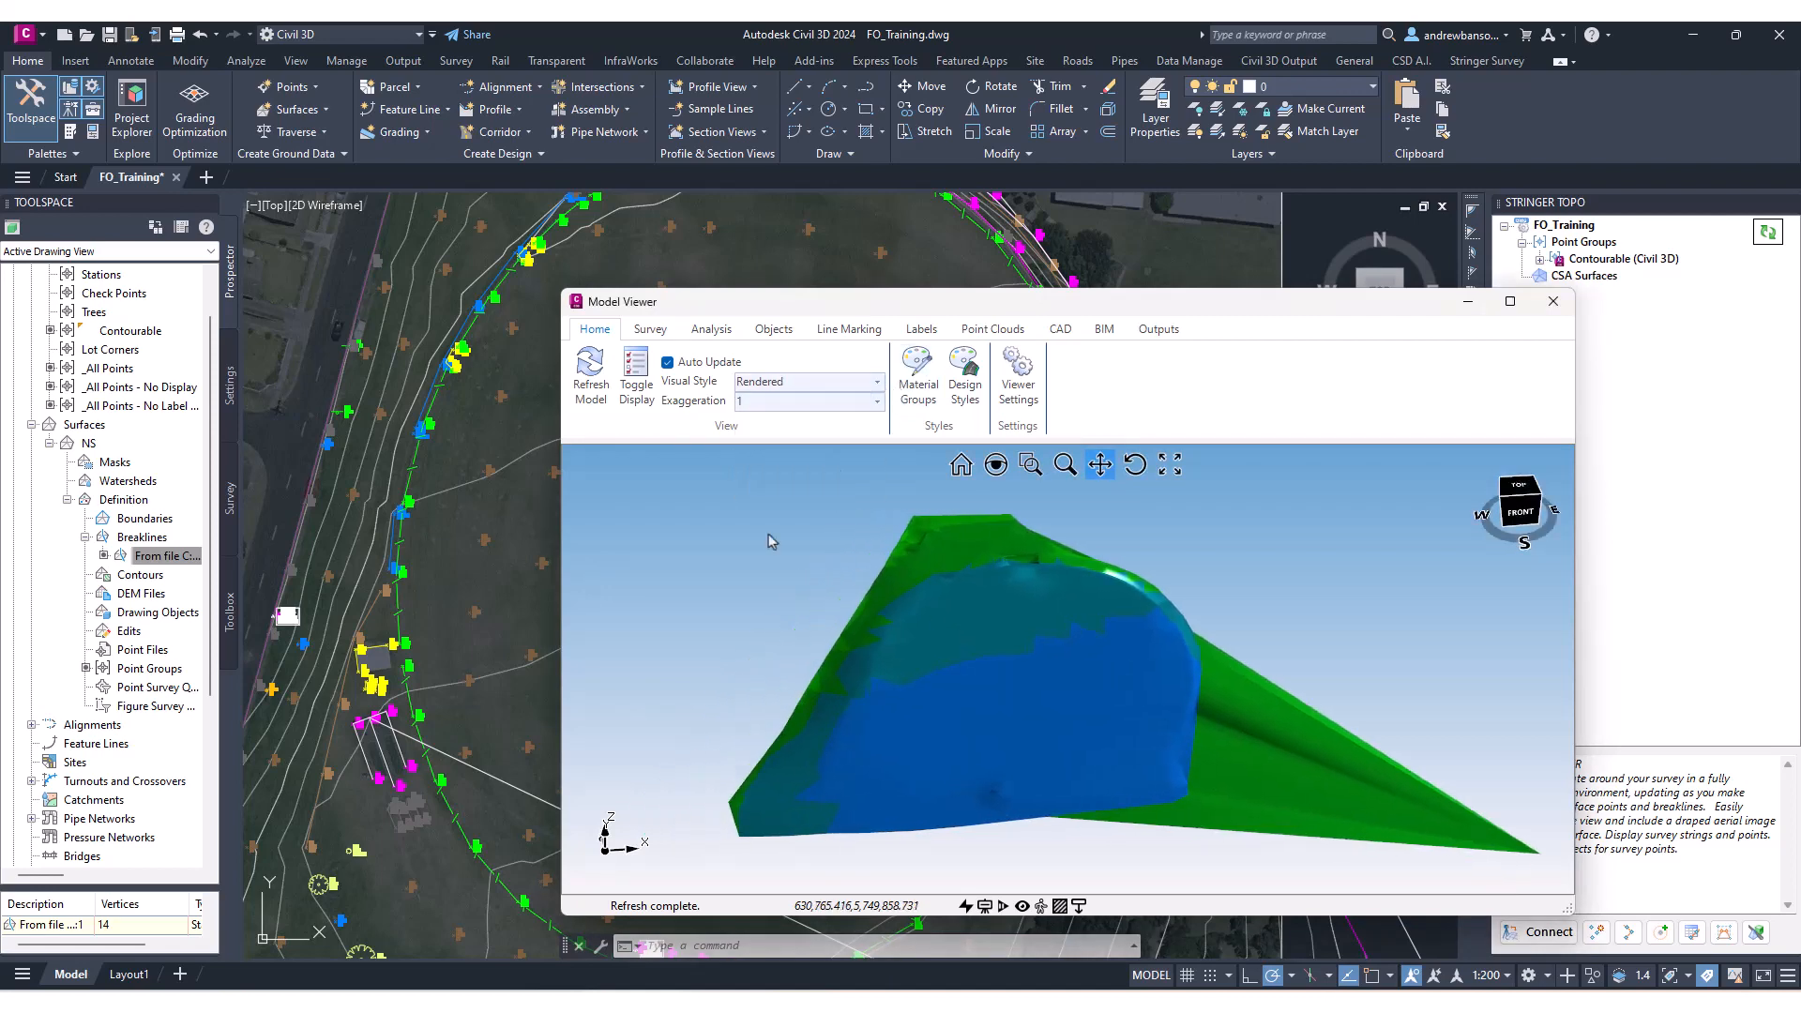
In Toggle Display, set the NS base surface style to Image from Drawing (Aerial Photo), selecting the aerial image, and orbit the draped result.
click(638, 399)
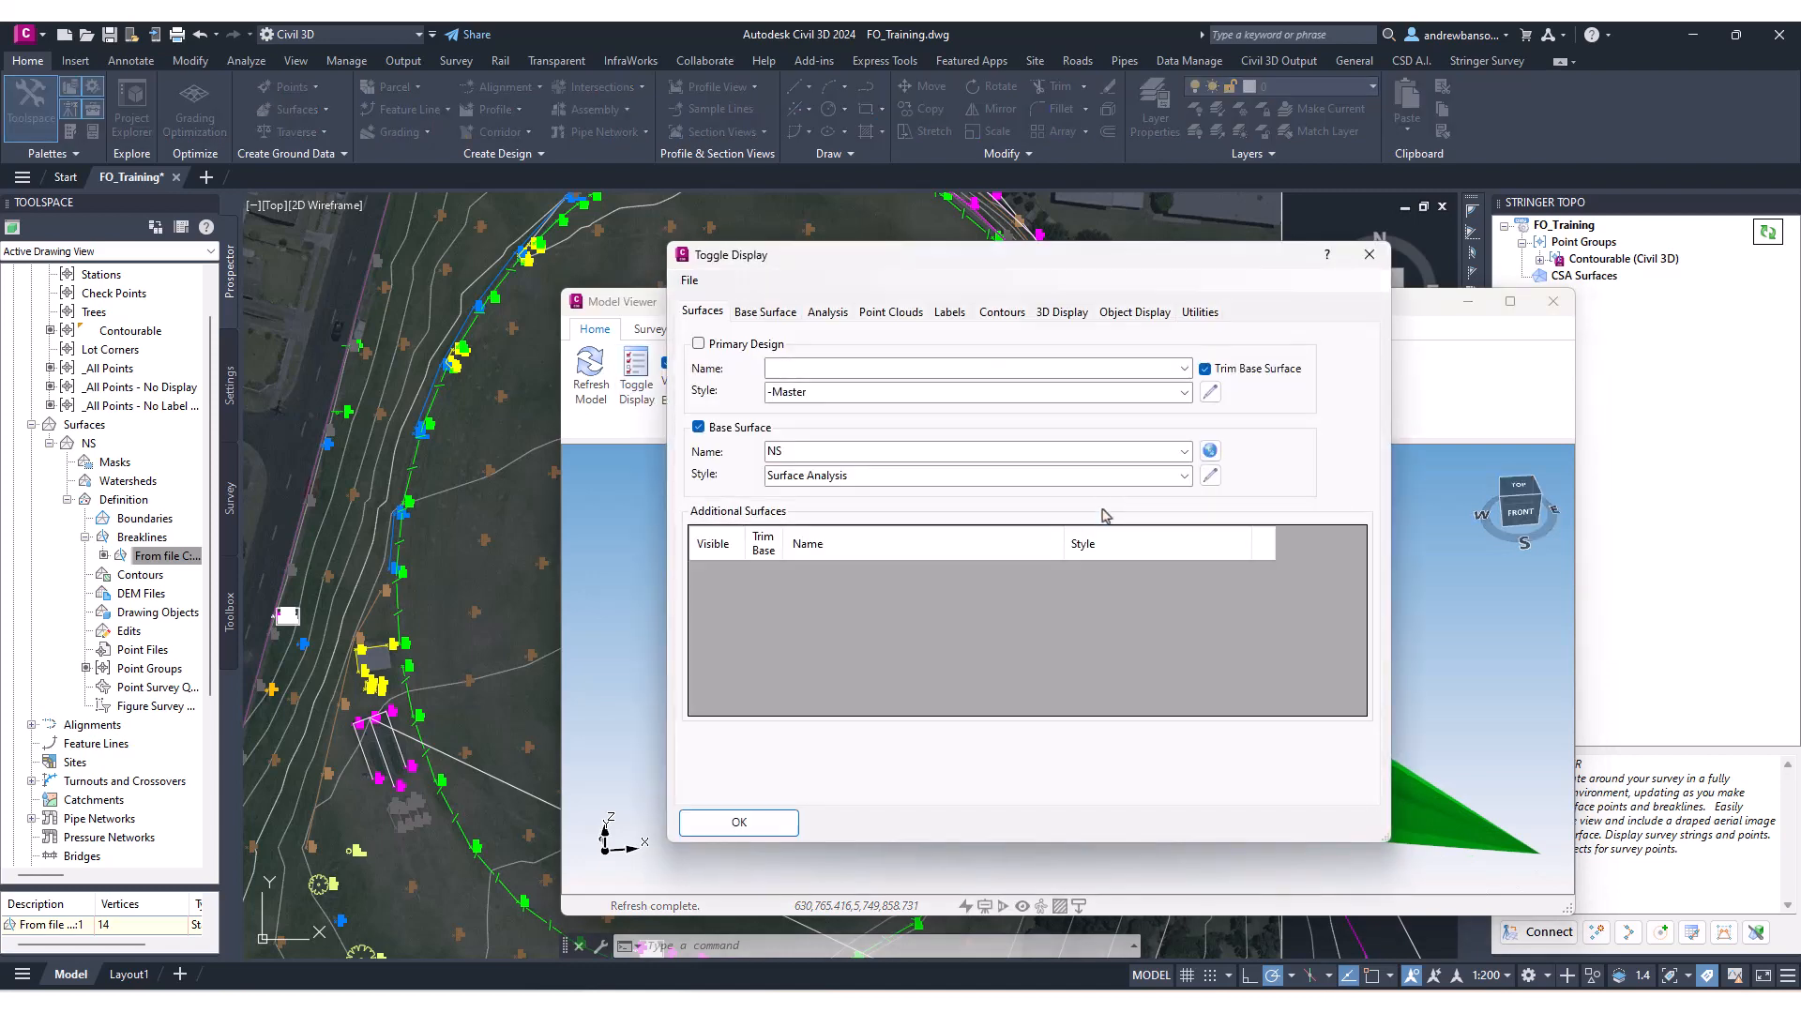
click(1185, 476)
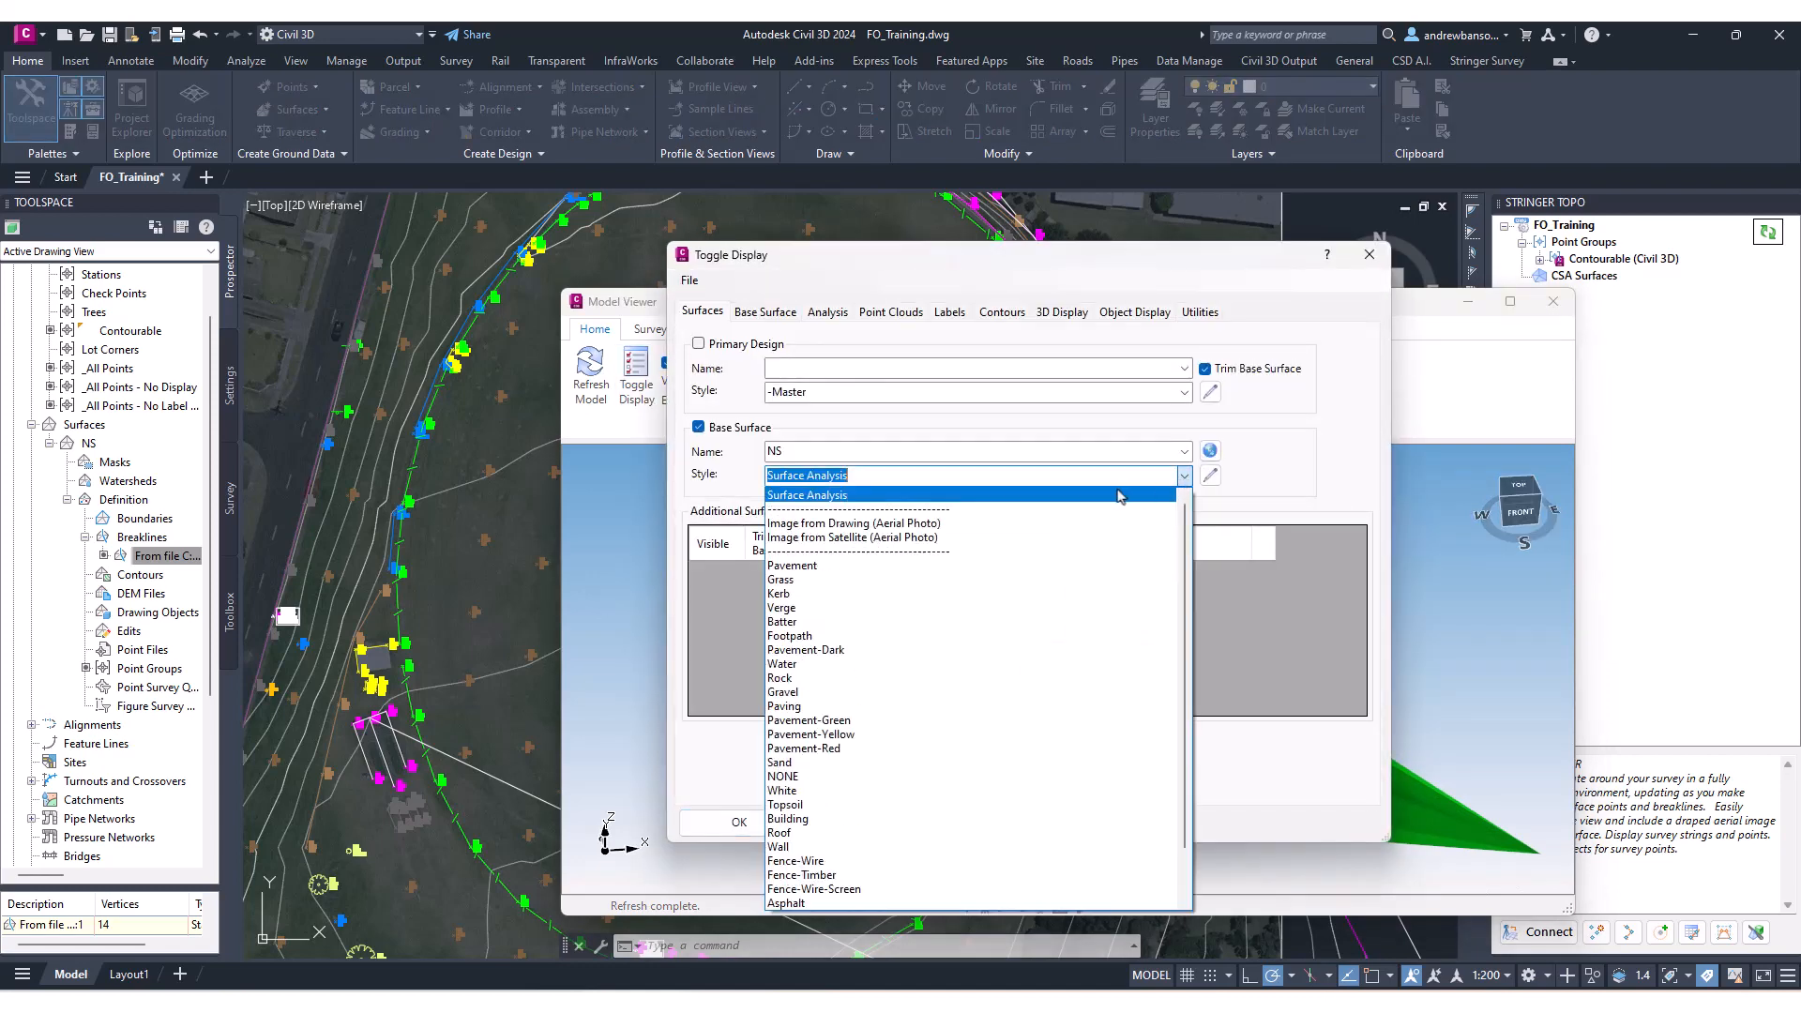
click(853, 530)
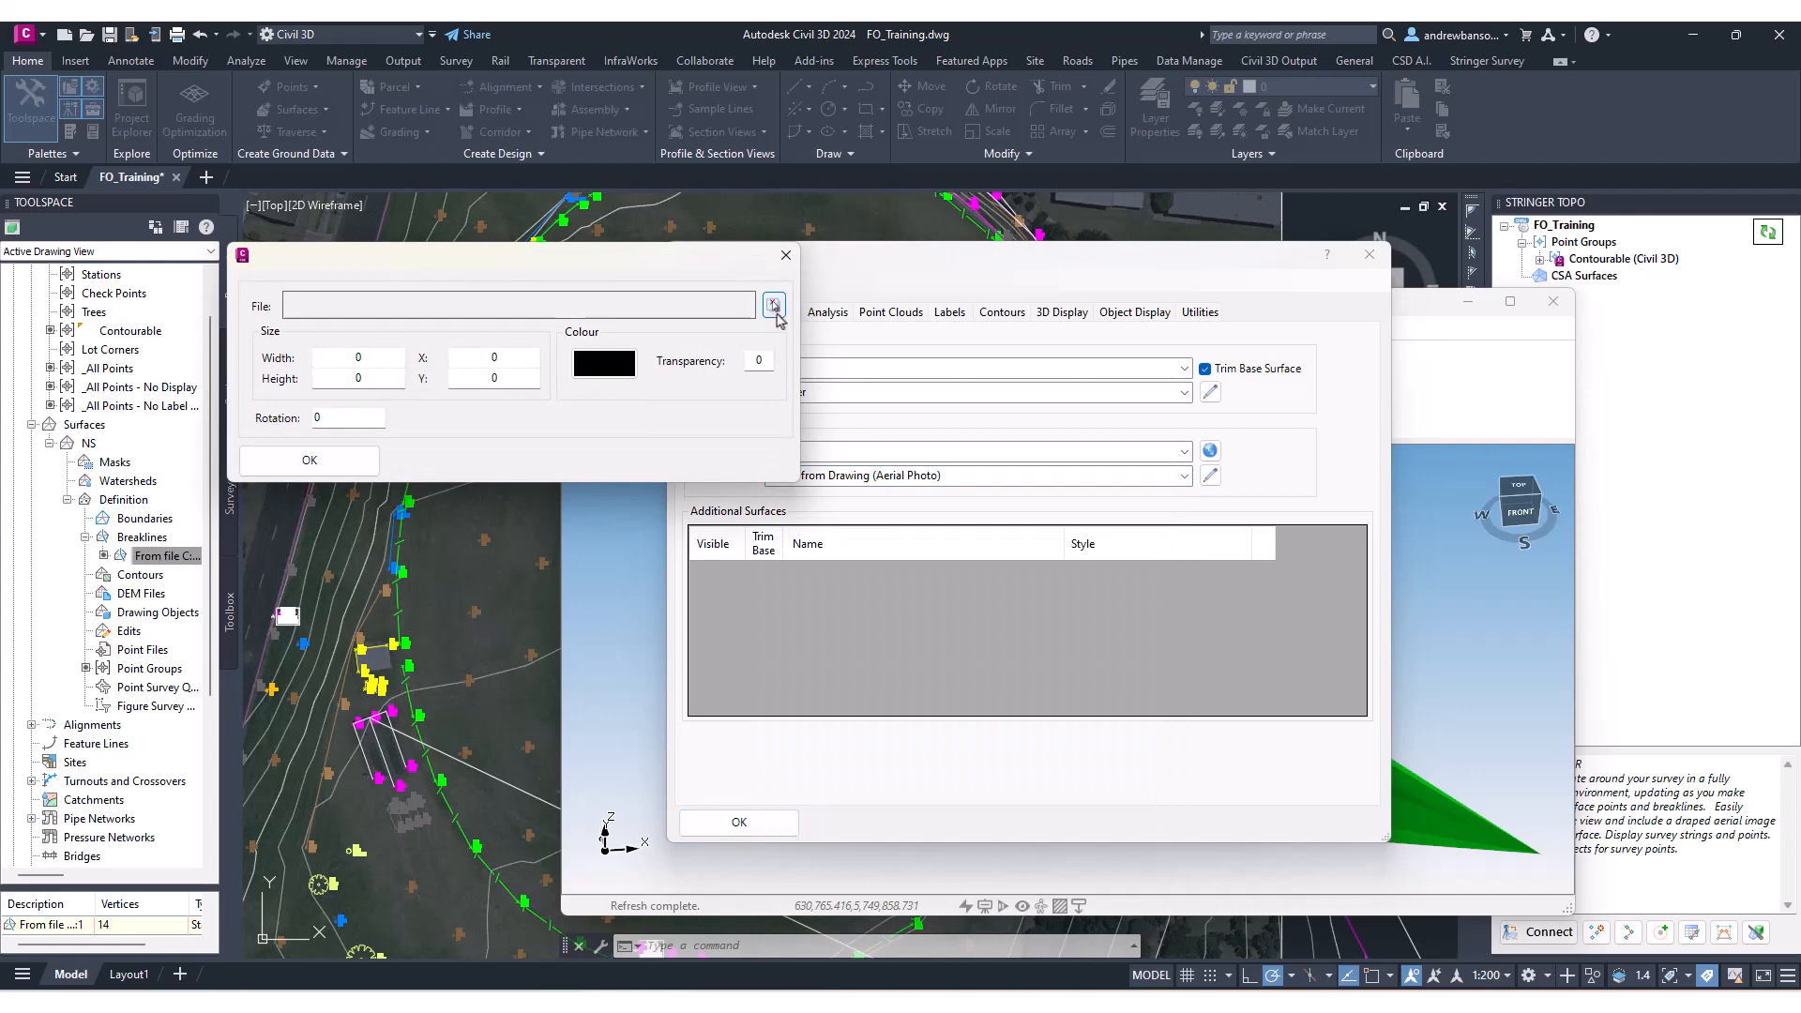
click(774, 306)
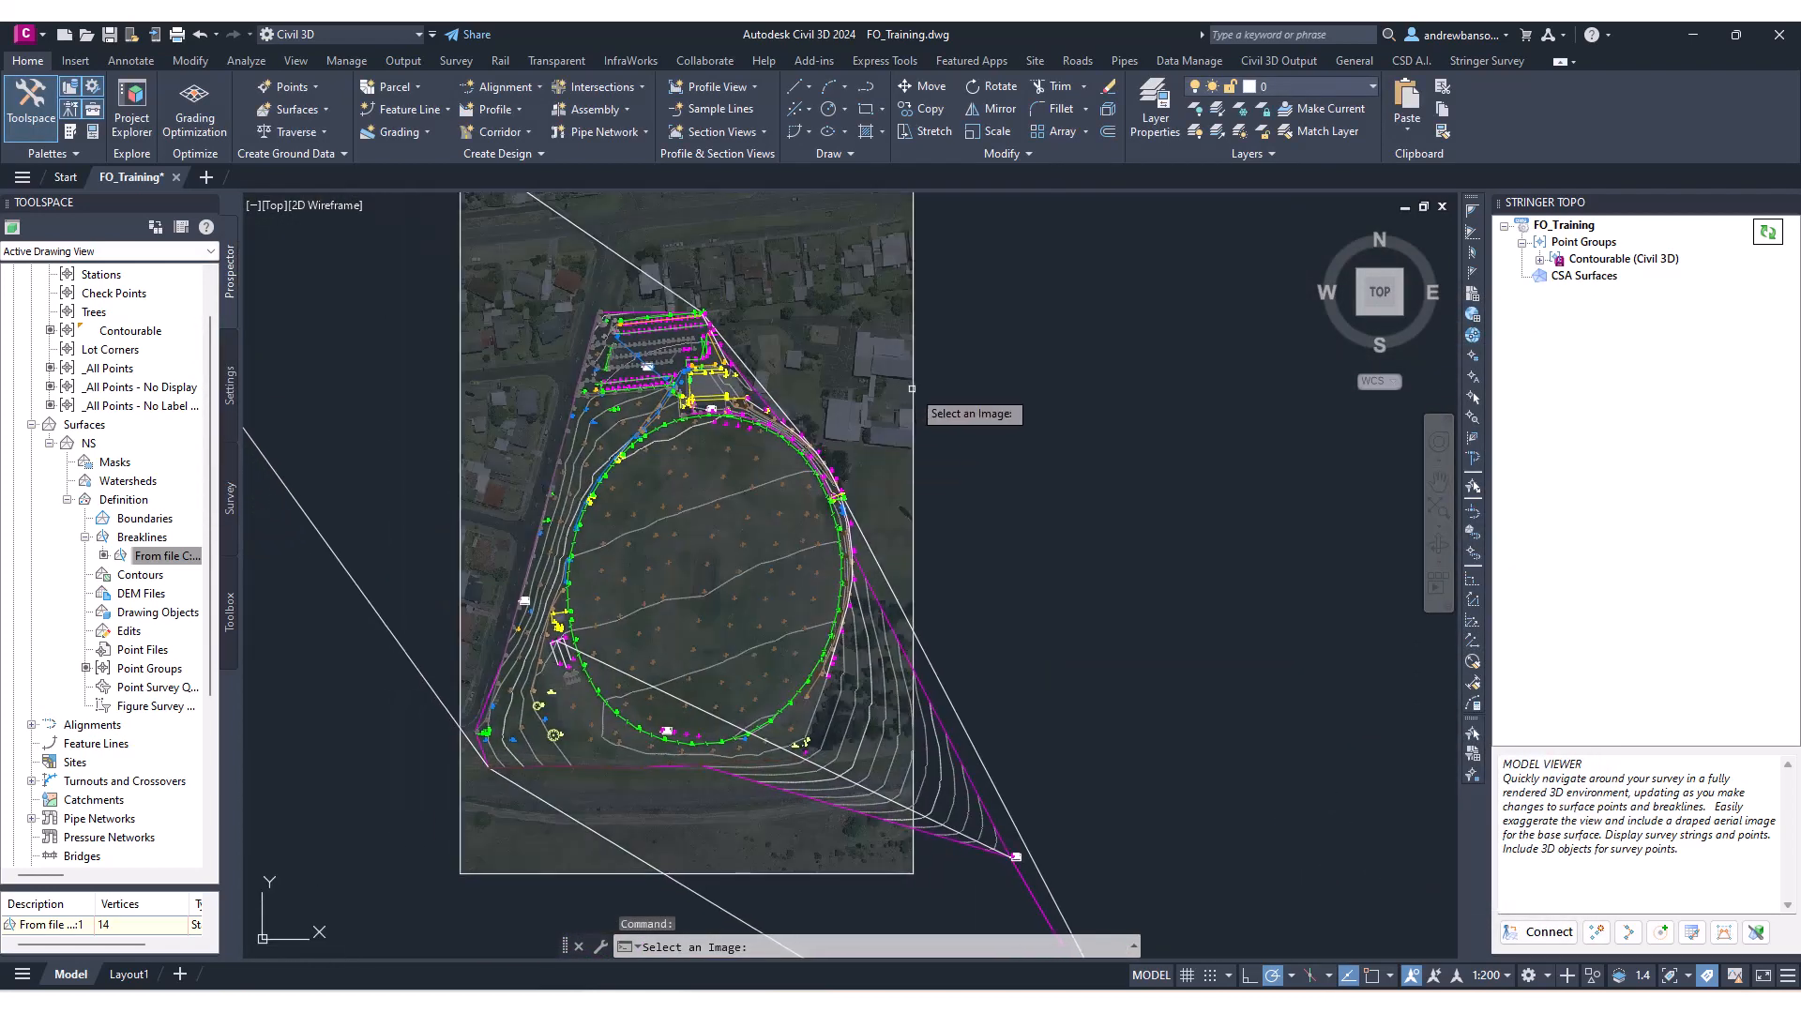
click(912, 388)
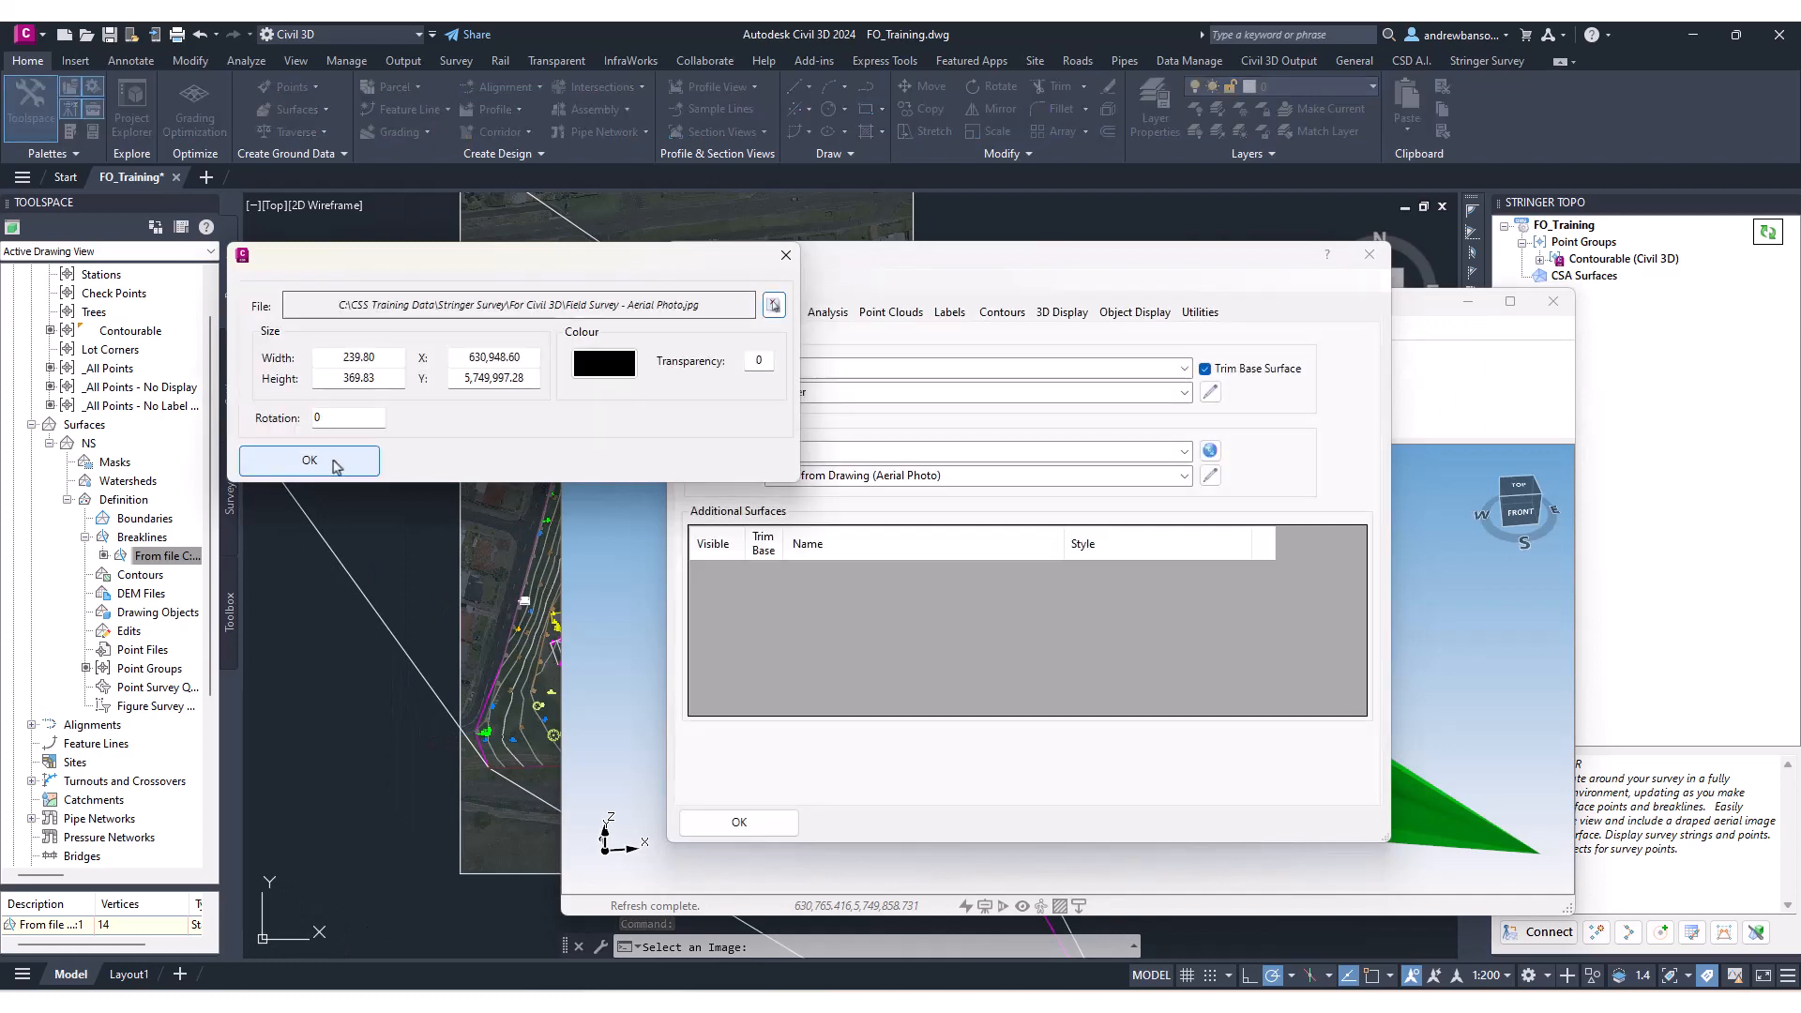
click(335, 464)
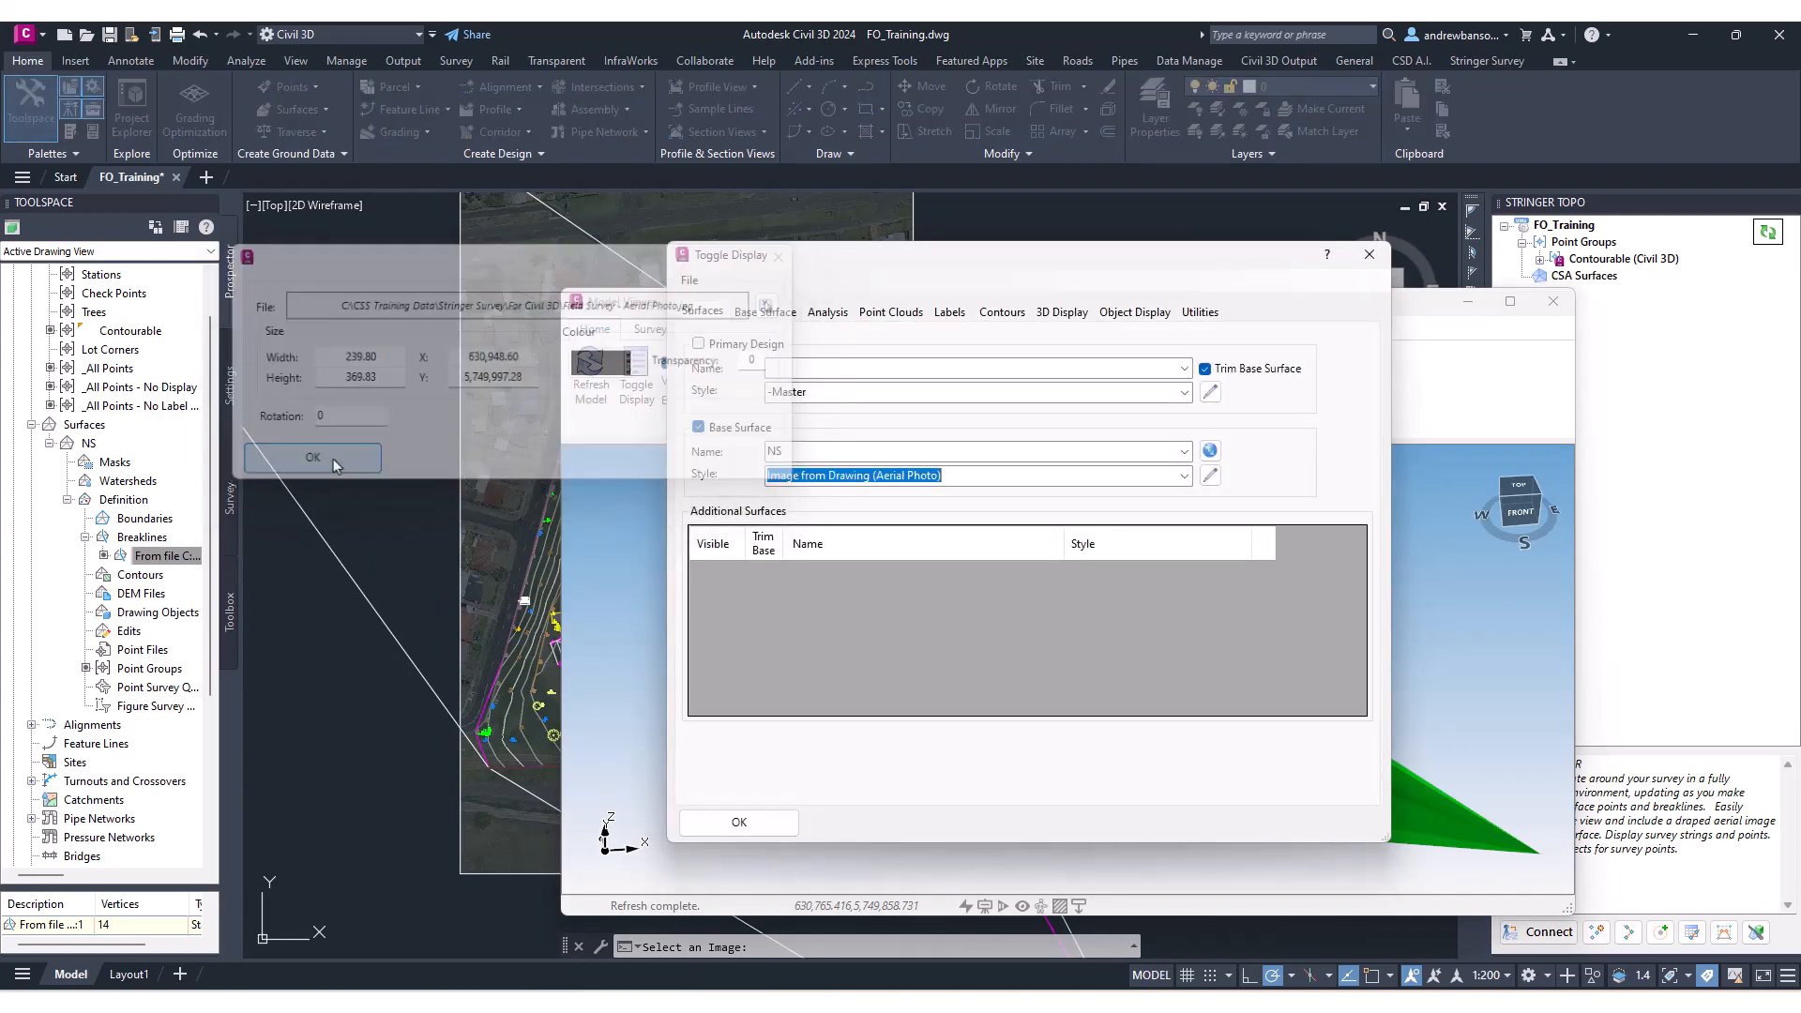
click(739, 822)
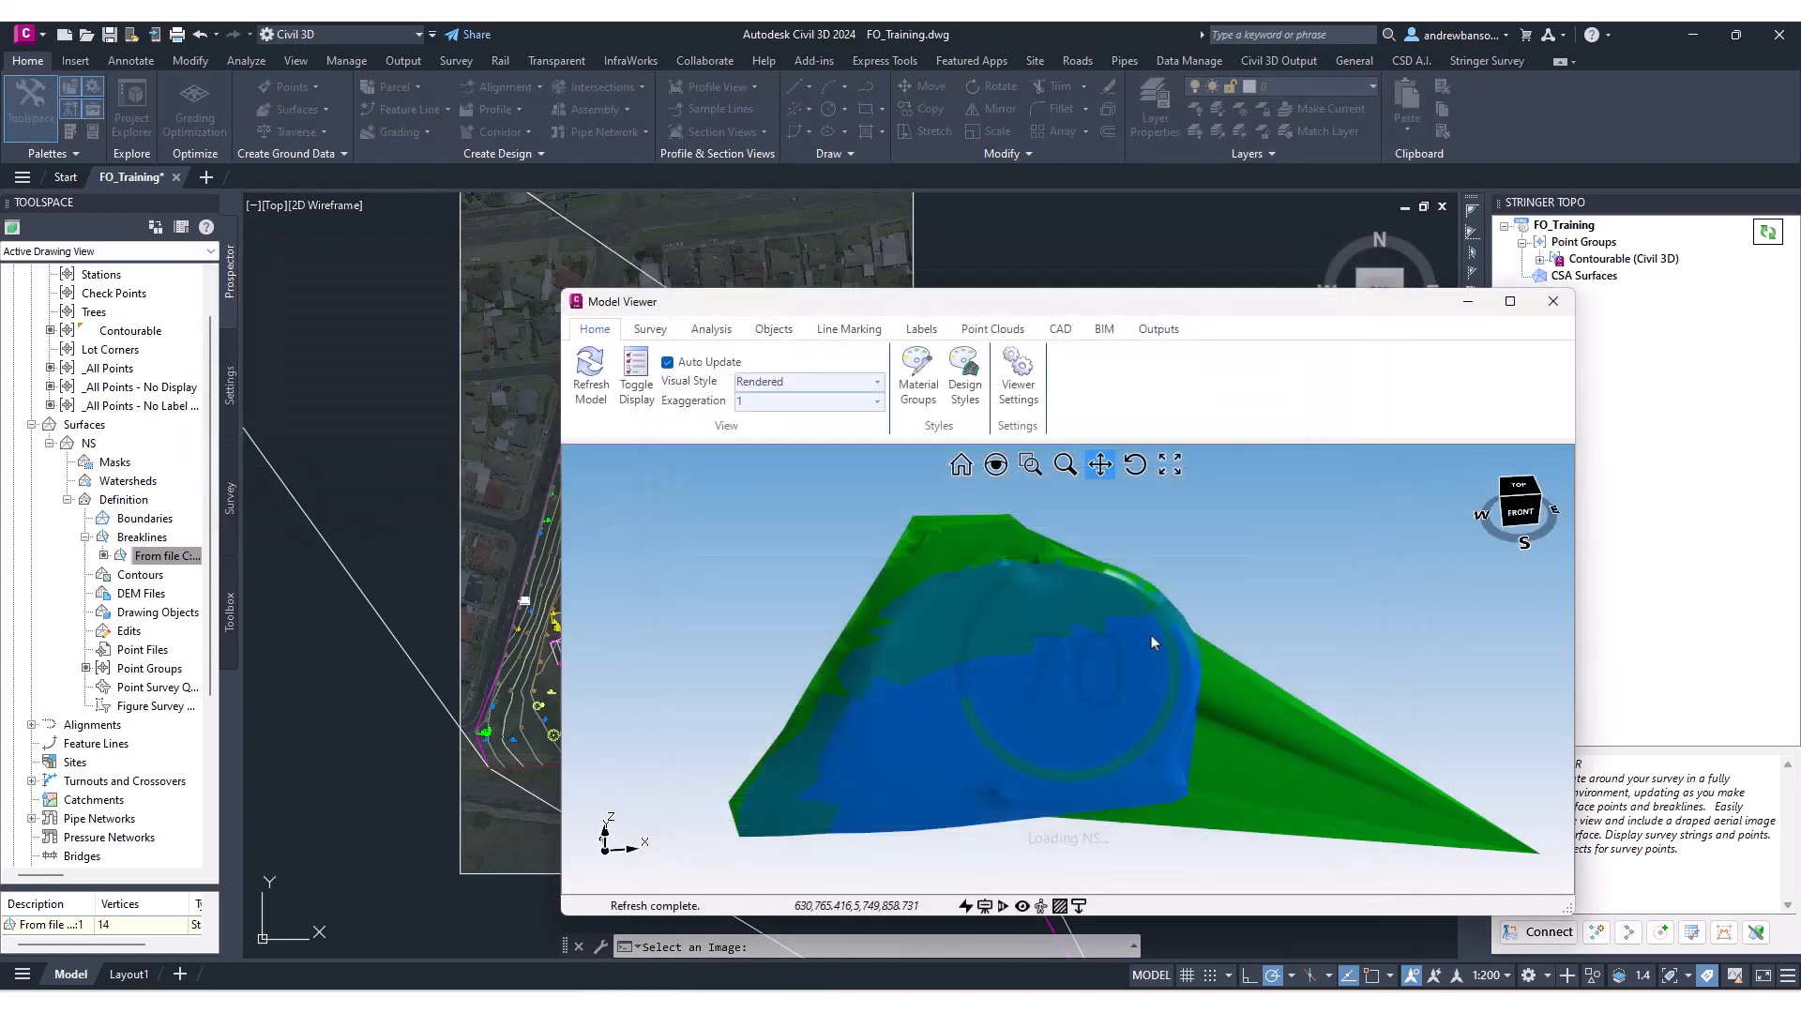
drag(969, 667, 985, 567)
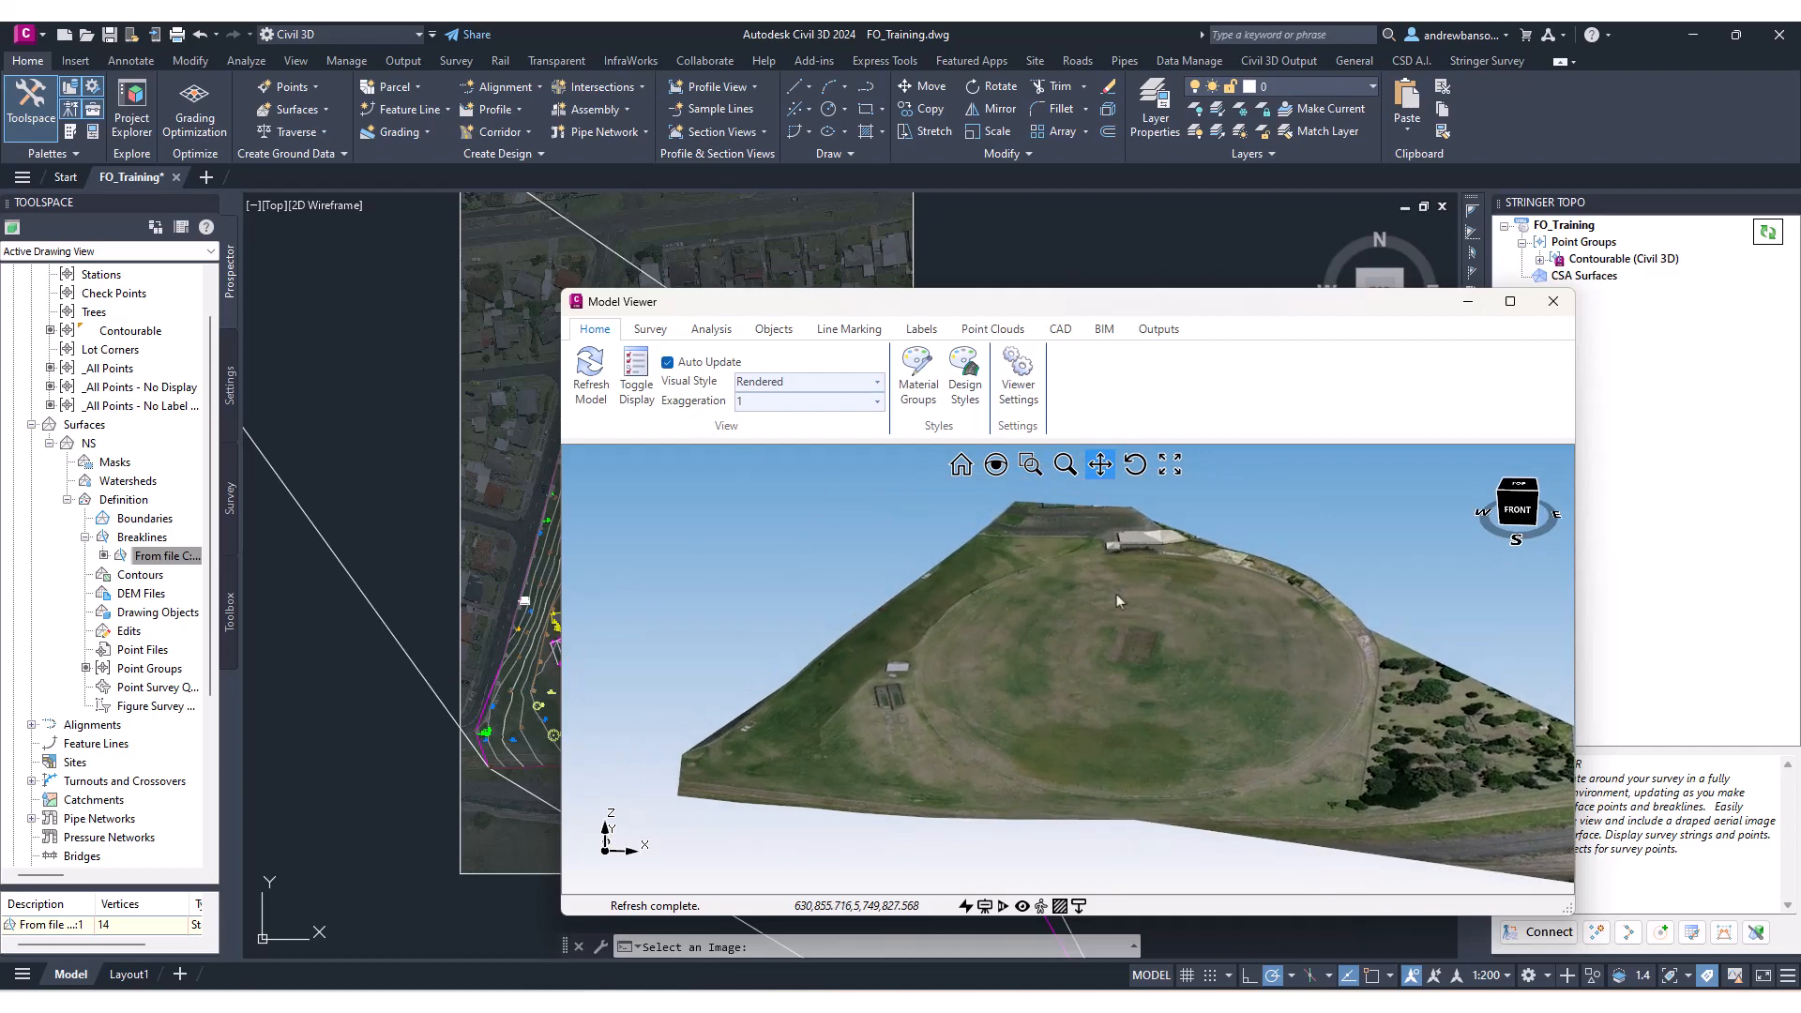
drag(1116, 600, 1108, 640)
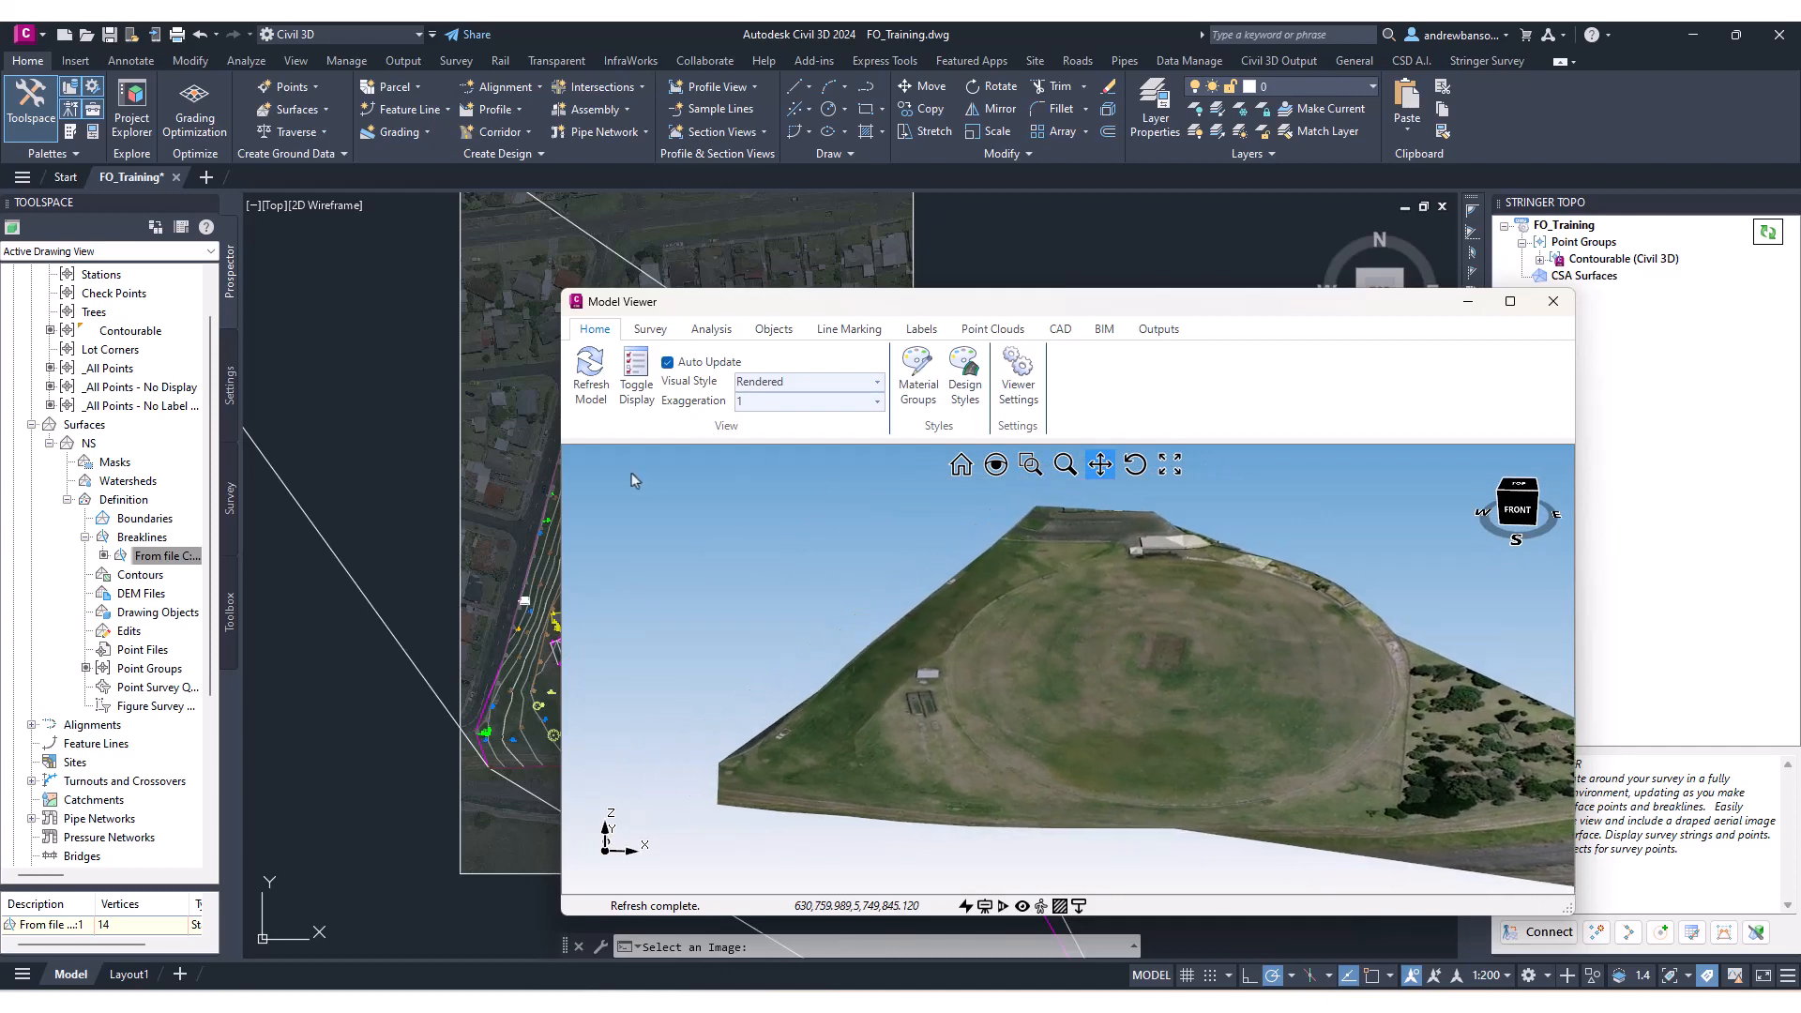
On the Survey settings, set the point group to Contourable (Civil 3D).
click(647, 330)
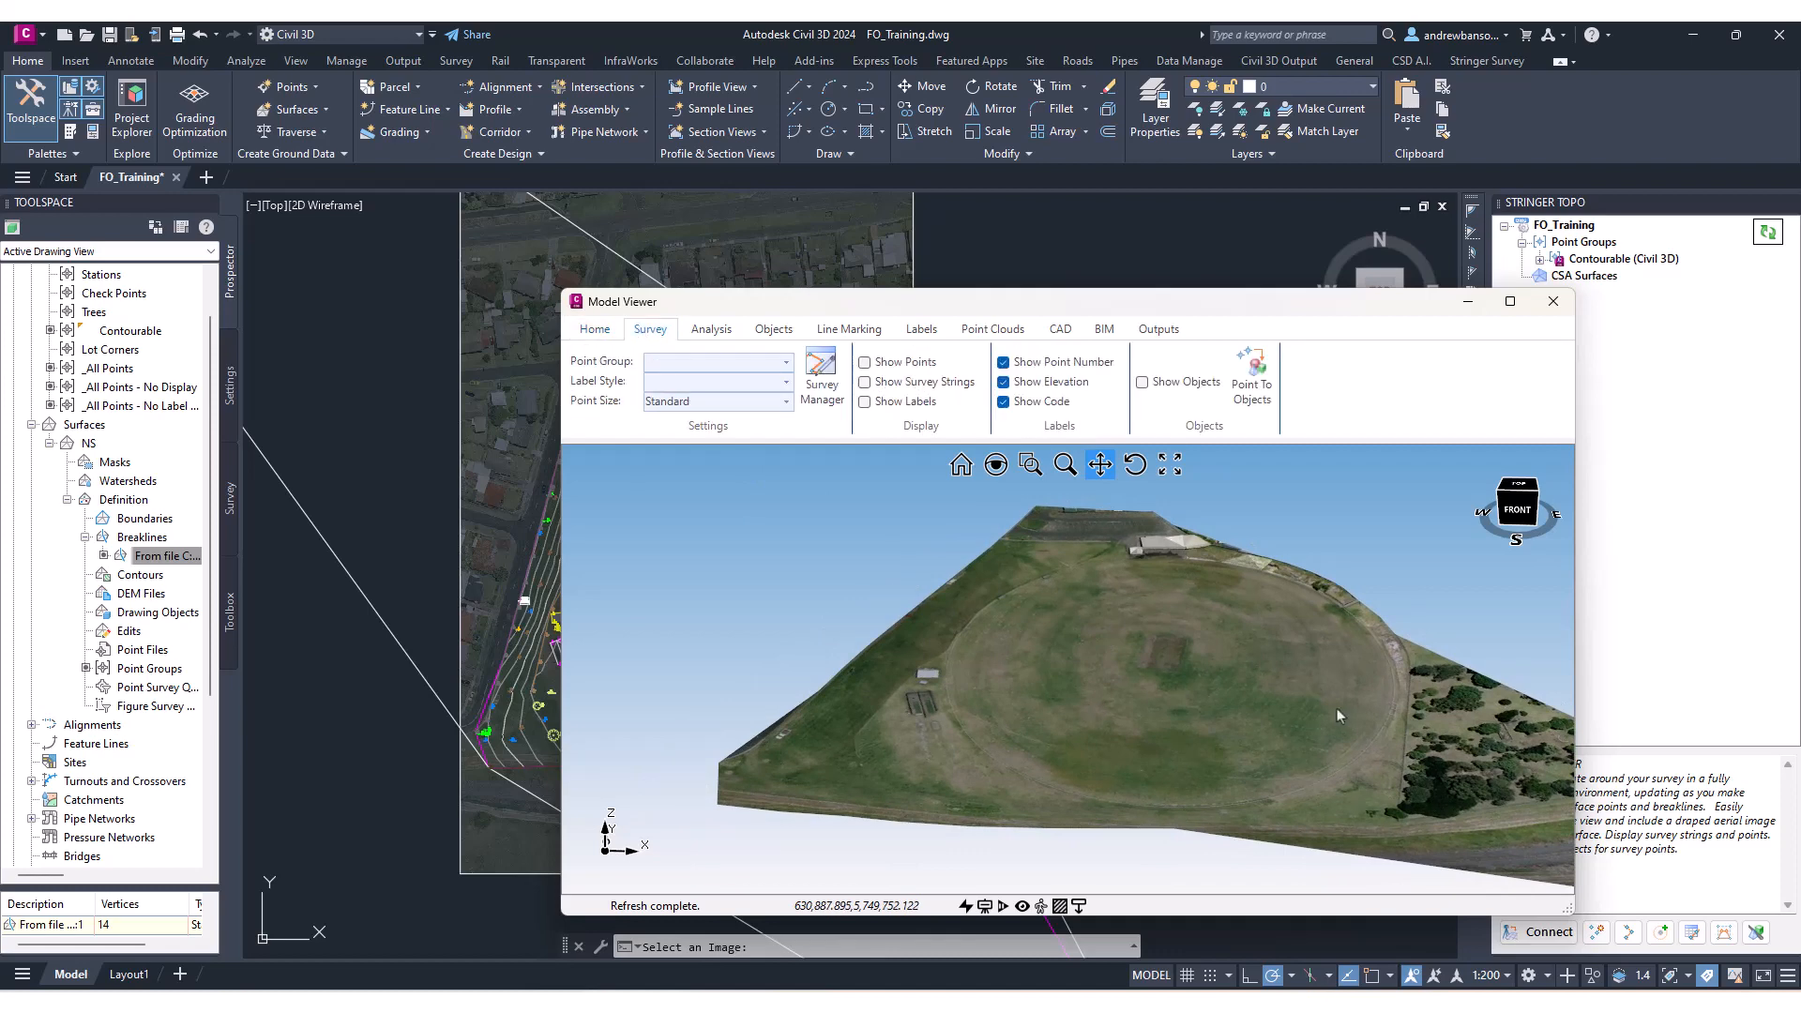
drag(1338, 714, 1041, 598)
click(786, 363)
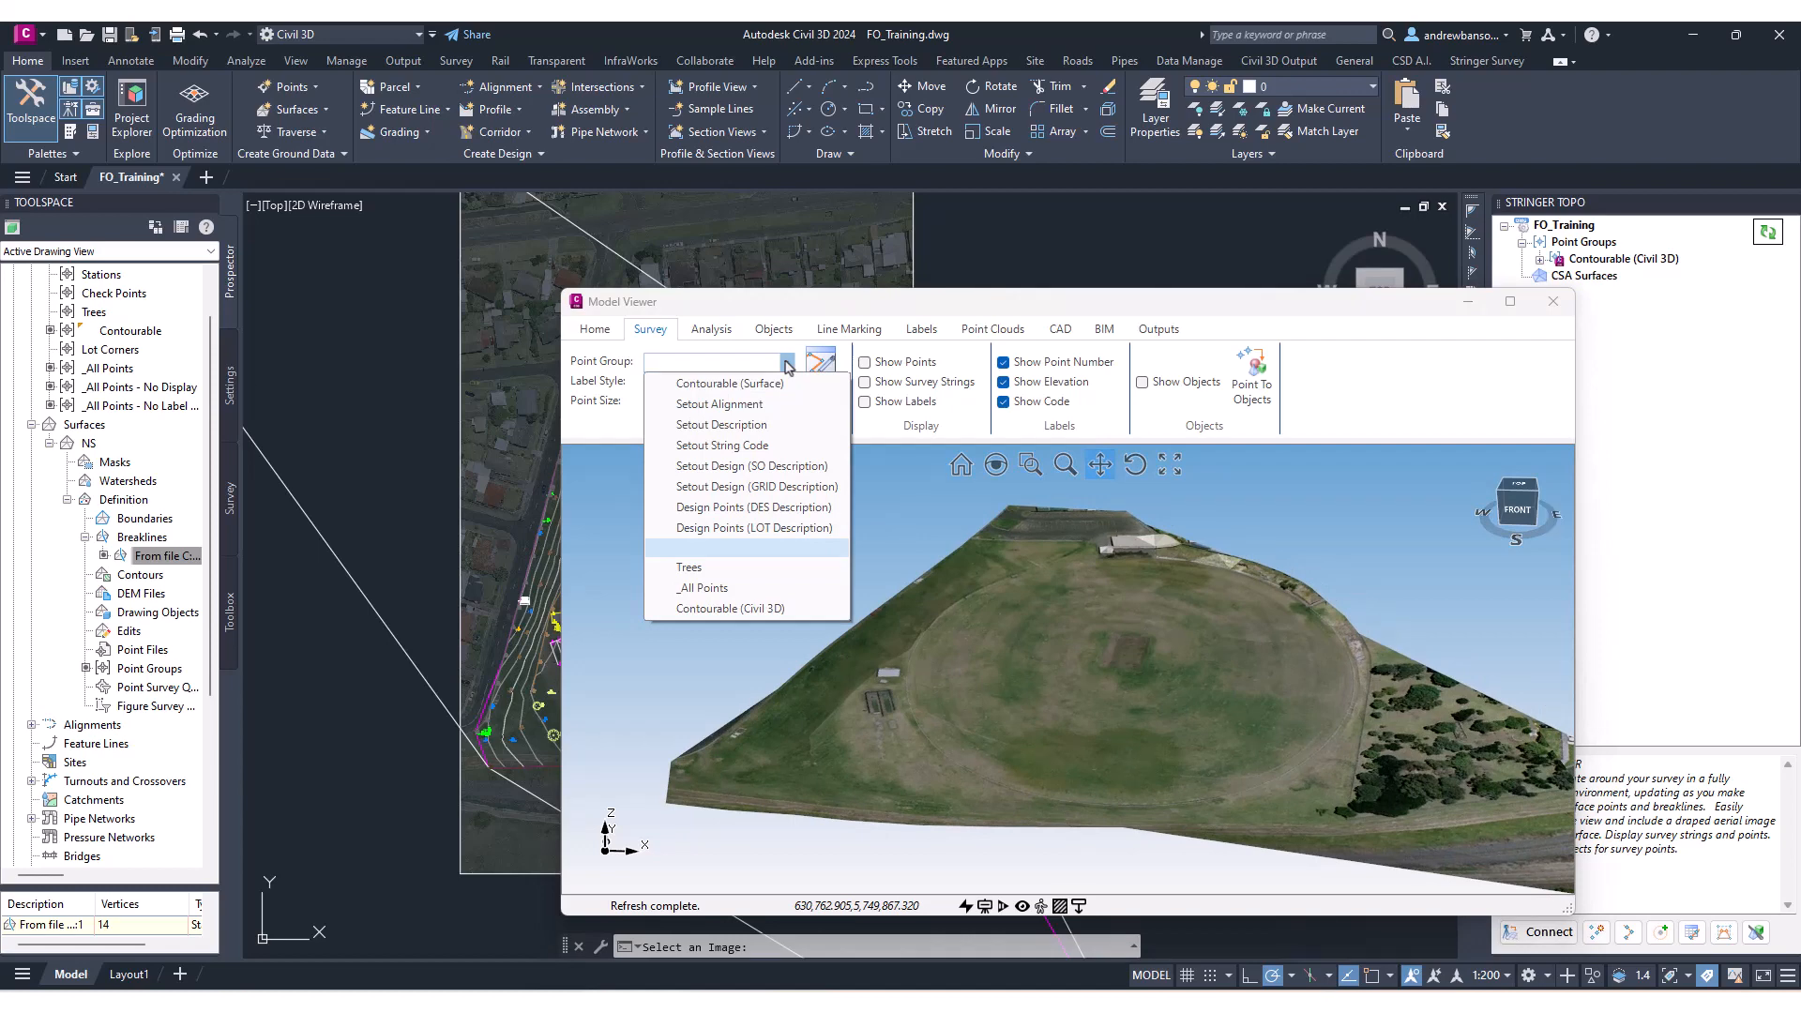
click(731, 610)
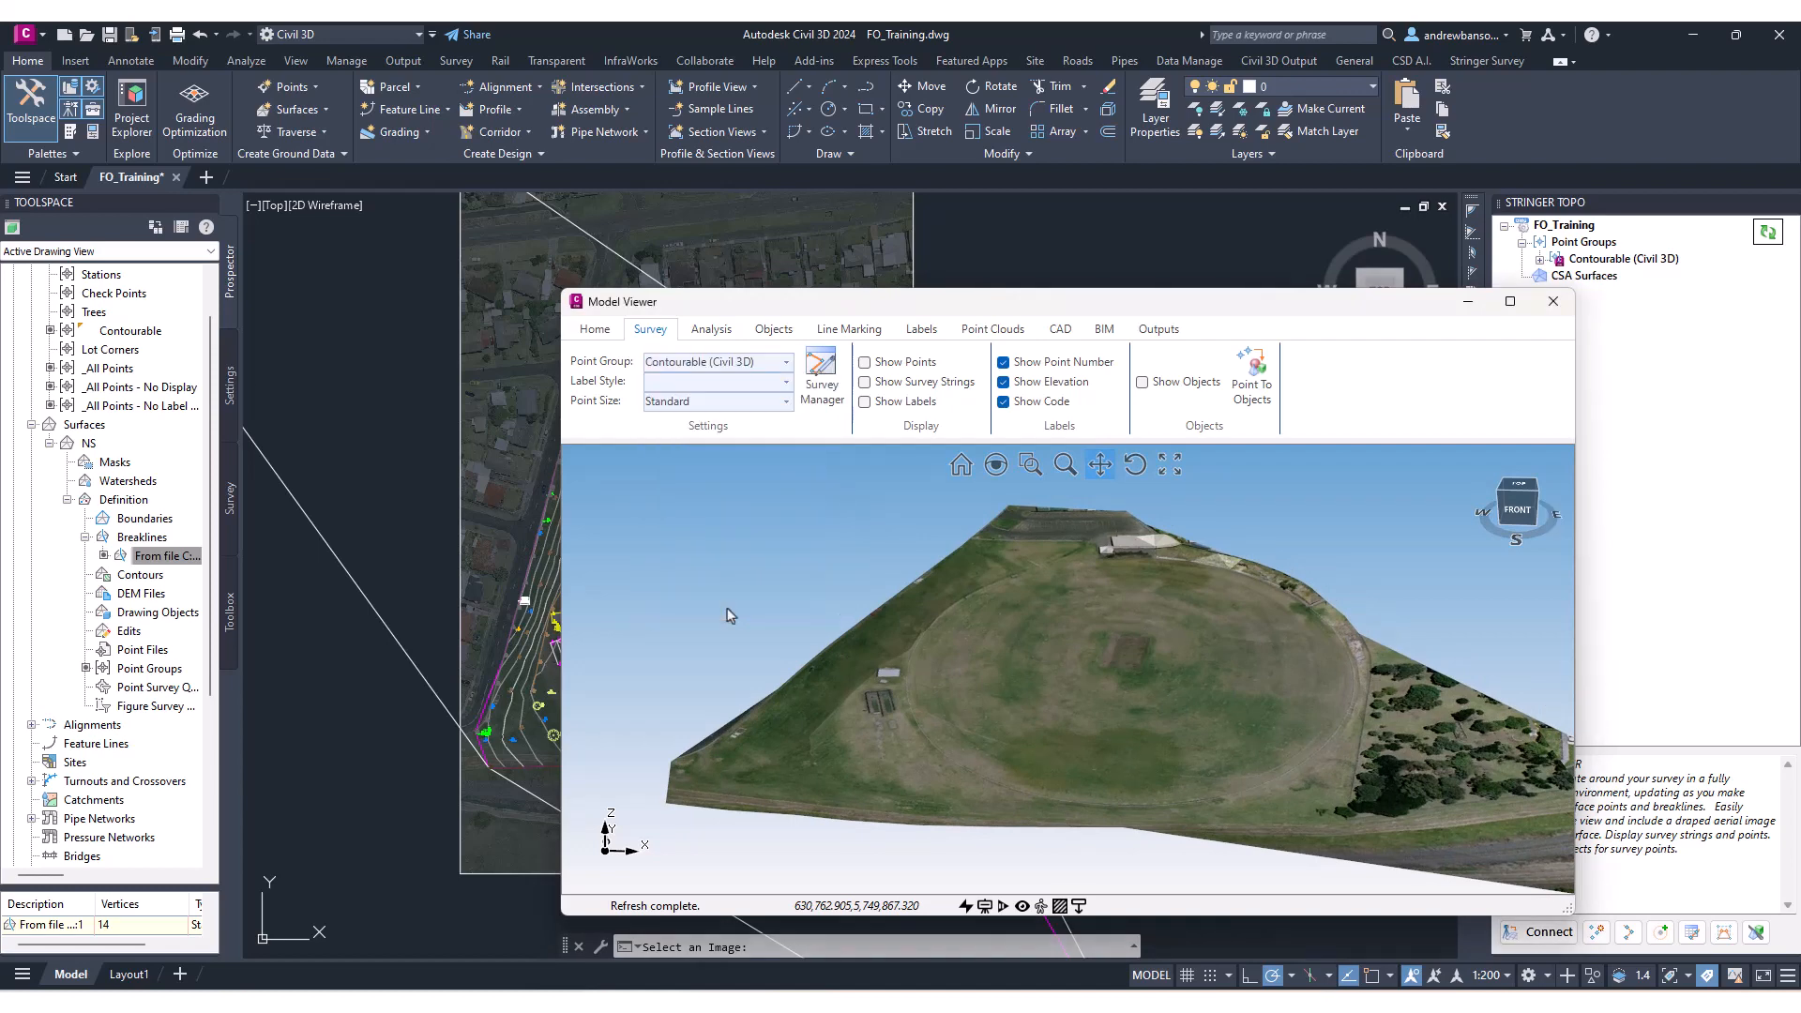
click(786, 362)
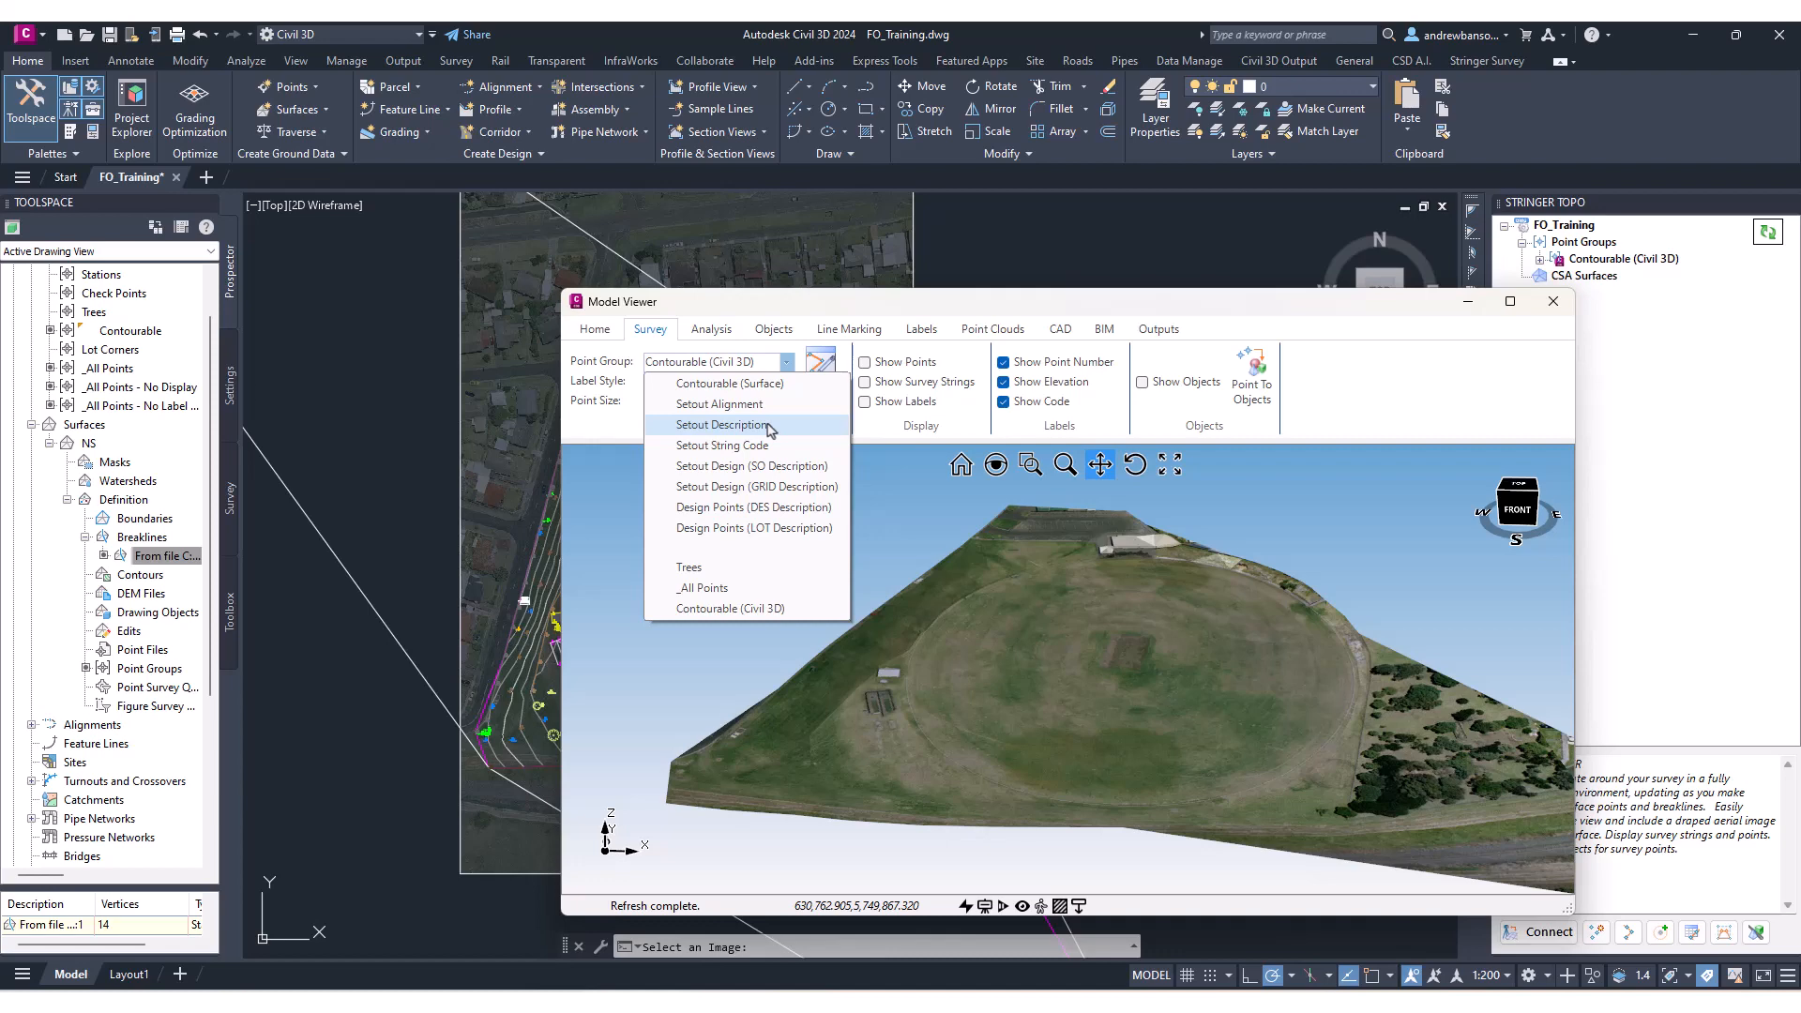
click(725, 609)
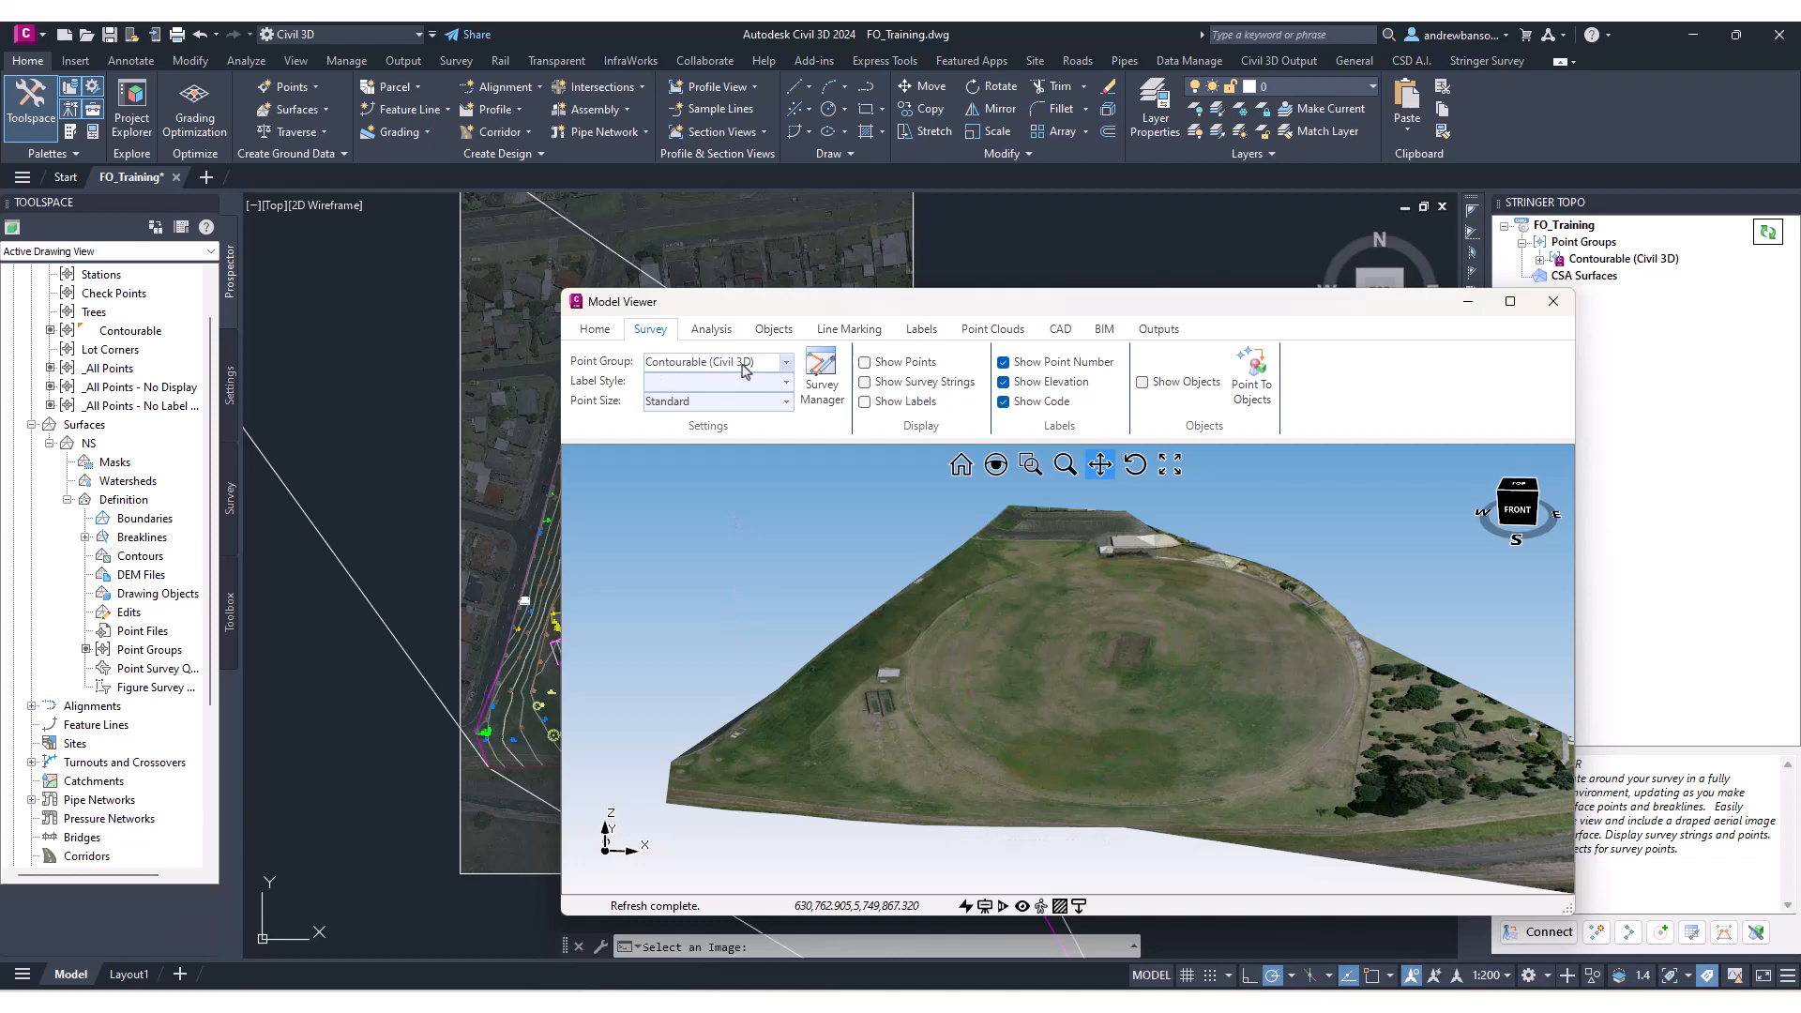
Set the label style to Survey and turn on display of survey points.
click(786, 382)
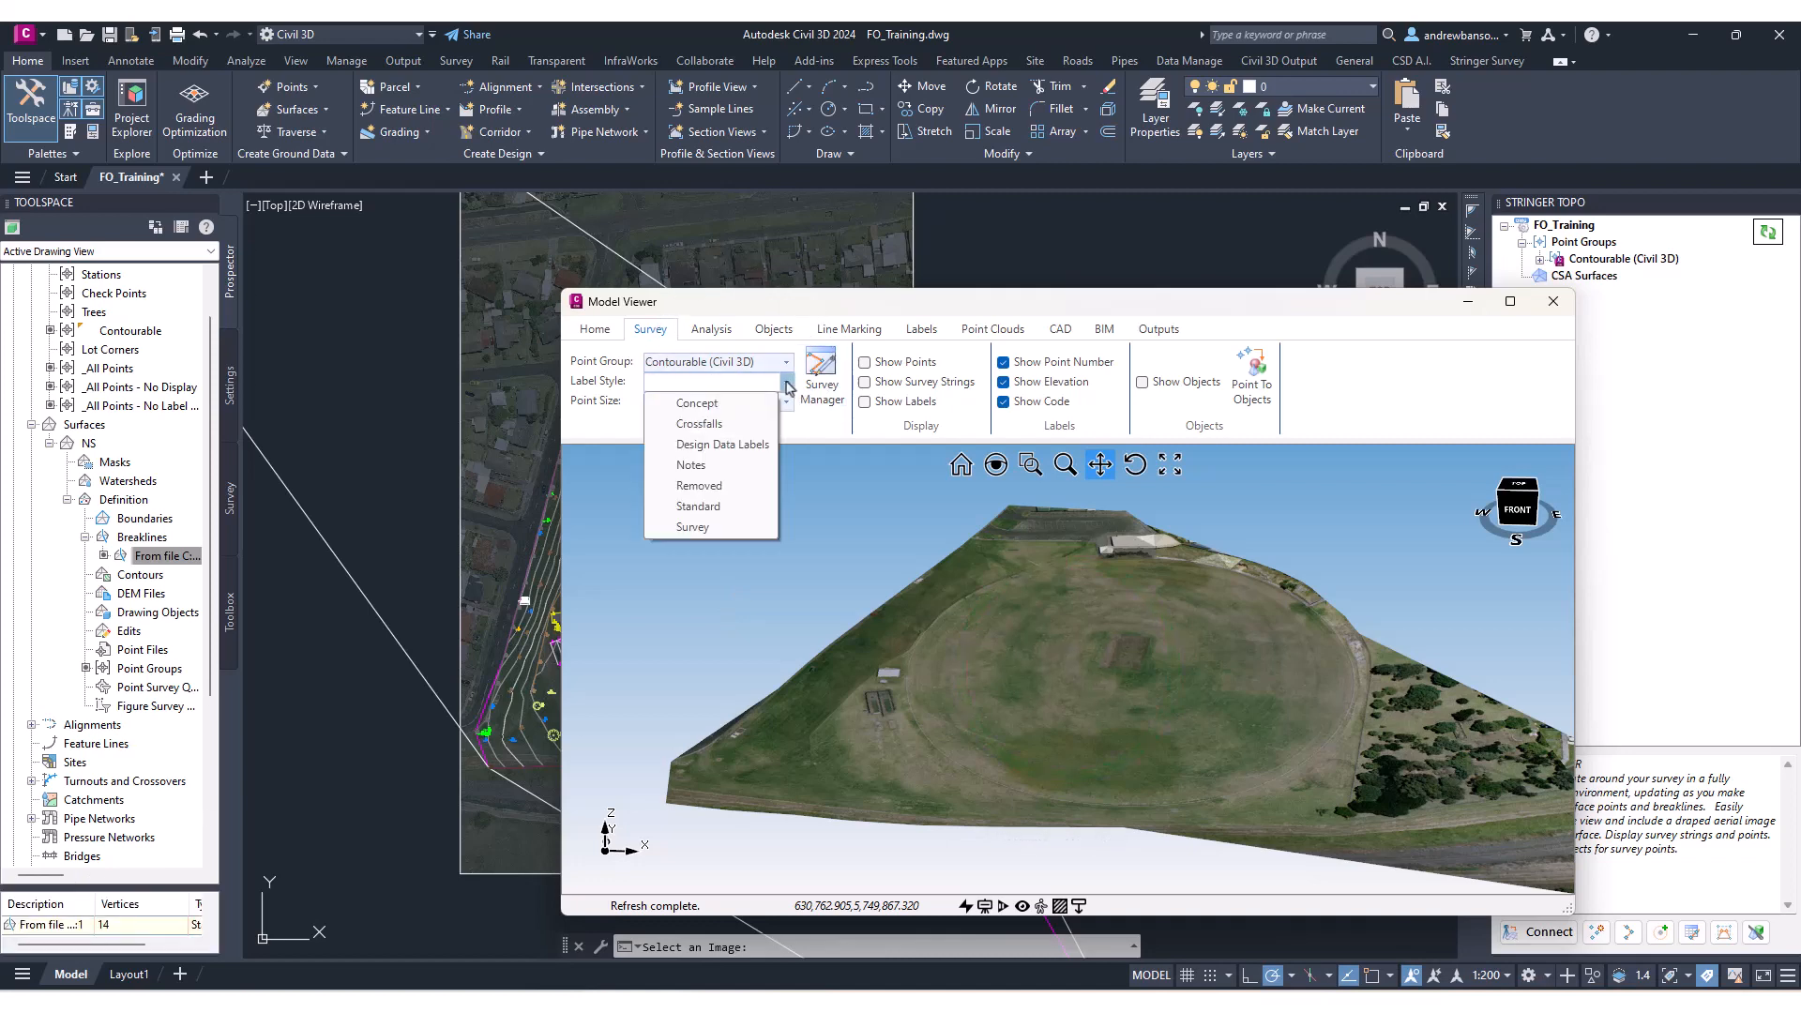
click(710, 527)
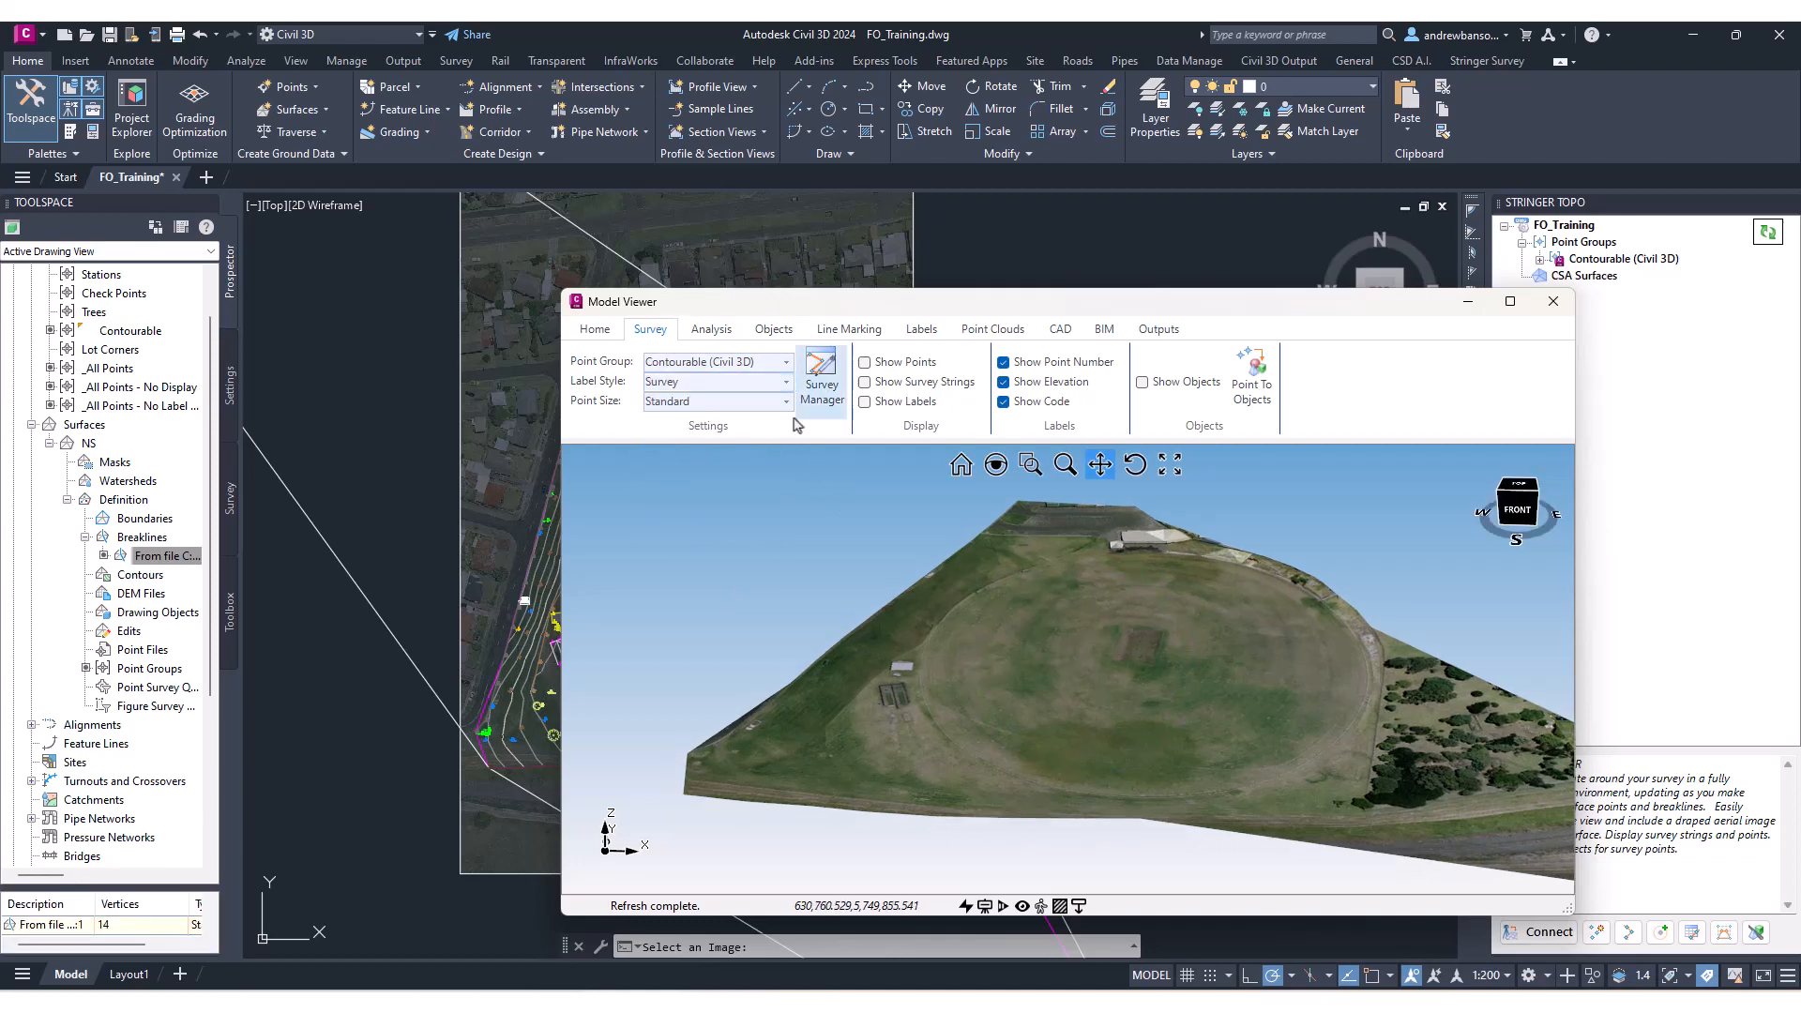
click(905, 364)
Zoom and orbit over the draped surface to inspect the survey points and strings near the nets.
scroll(900, 691, up, 10)
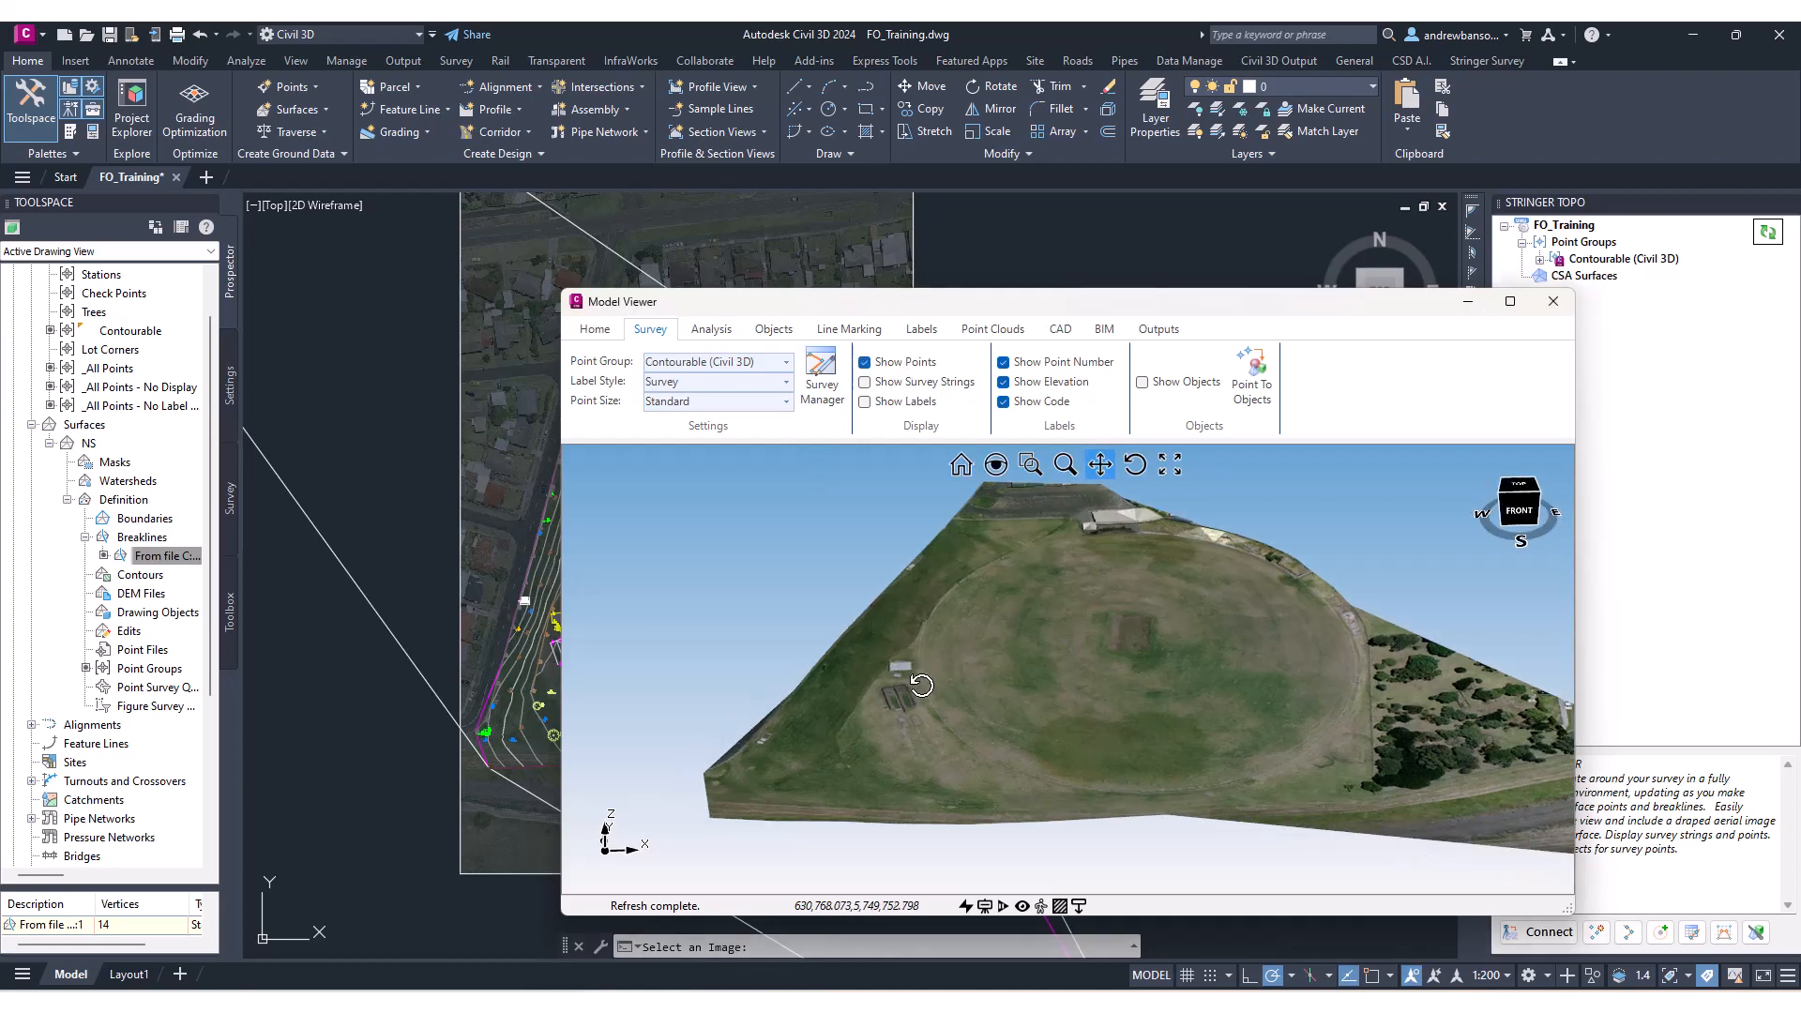
drag(881, 631, 865, 469)
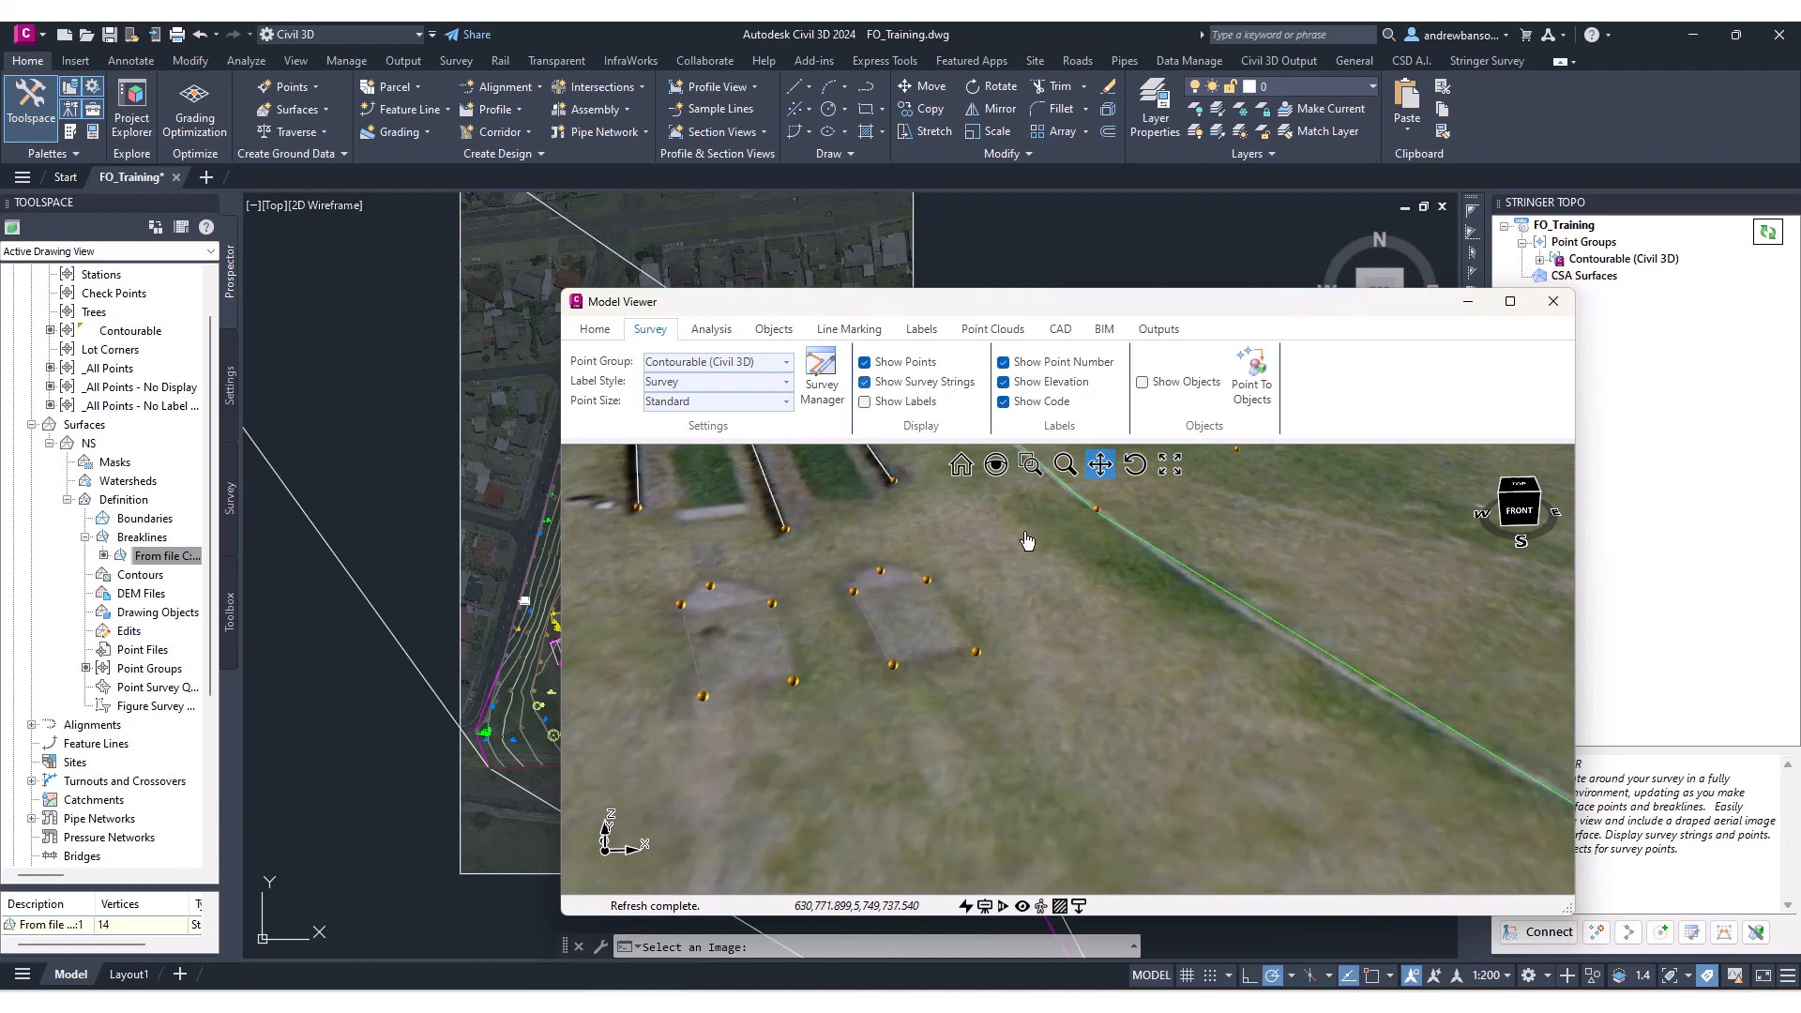
mouse_move(969, 586)
middle_down()
mouse_move(980, 638)
mouse_move(976, 614)
middle_up()
scroll(975, 610, down, 5)
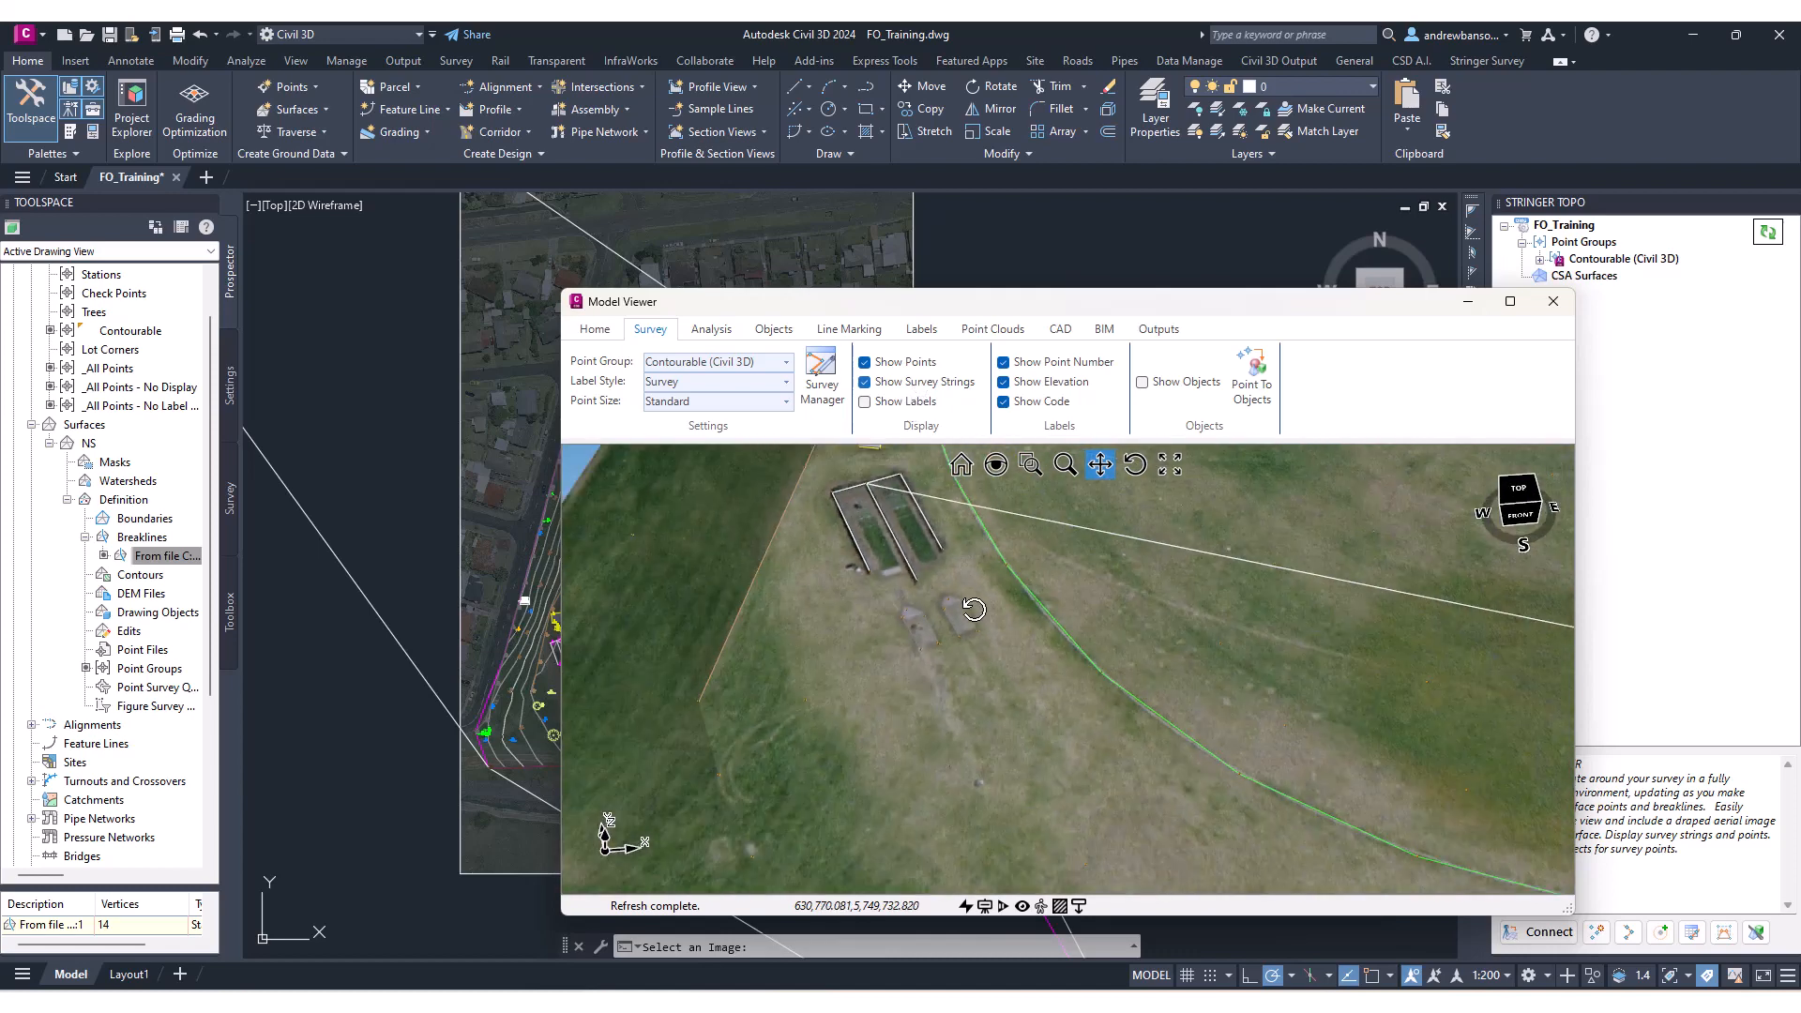
drag(980, 492, 936, 652)
scroll(938, 650, down, 5)
middle_drag(936, 656, 940, 648)
drag(1012, 576, 932, 778)
scroll(1022, 583, up, 8)
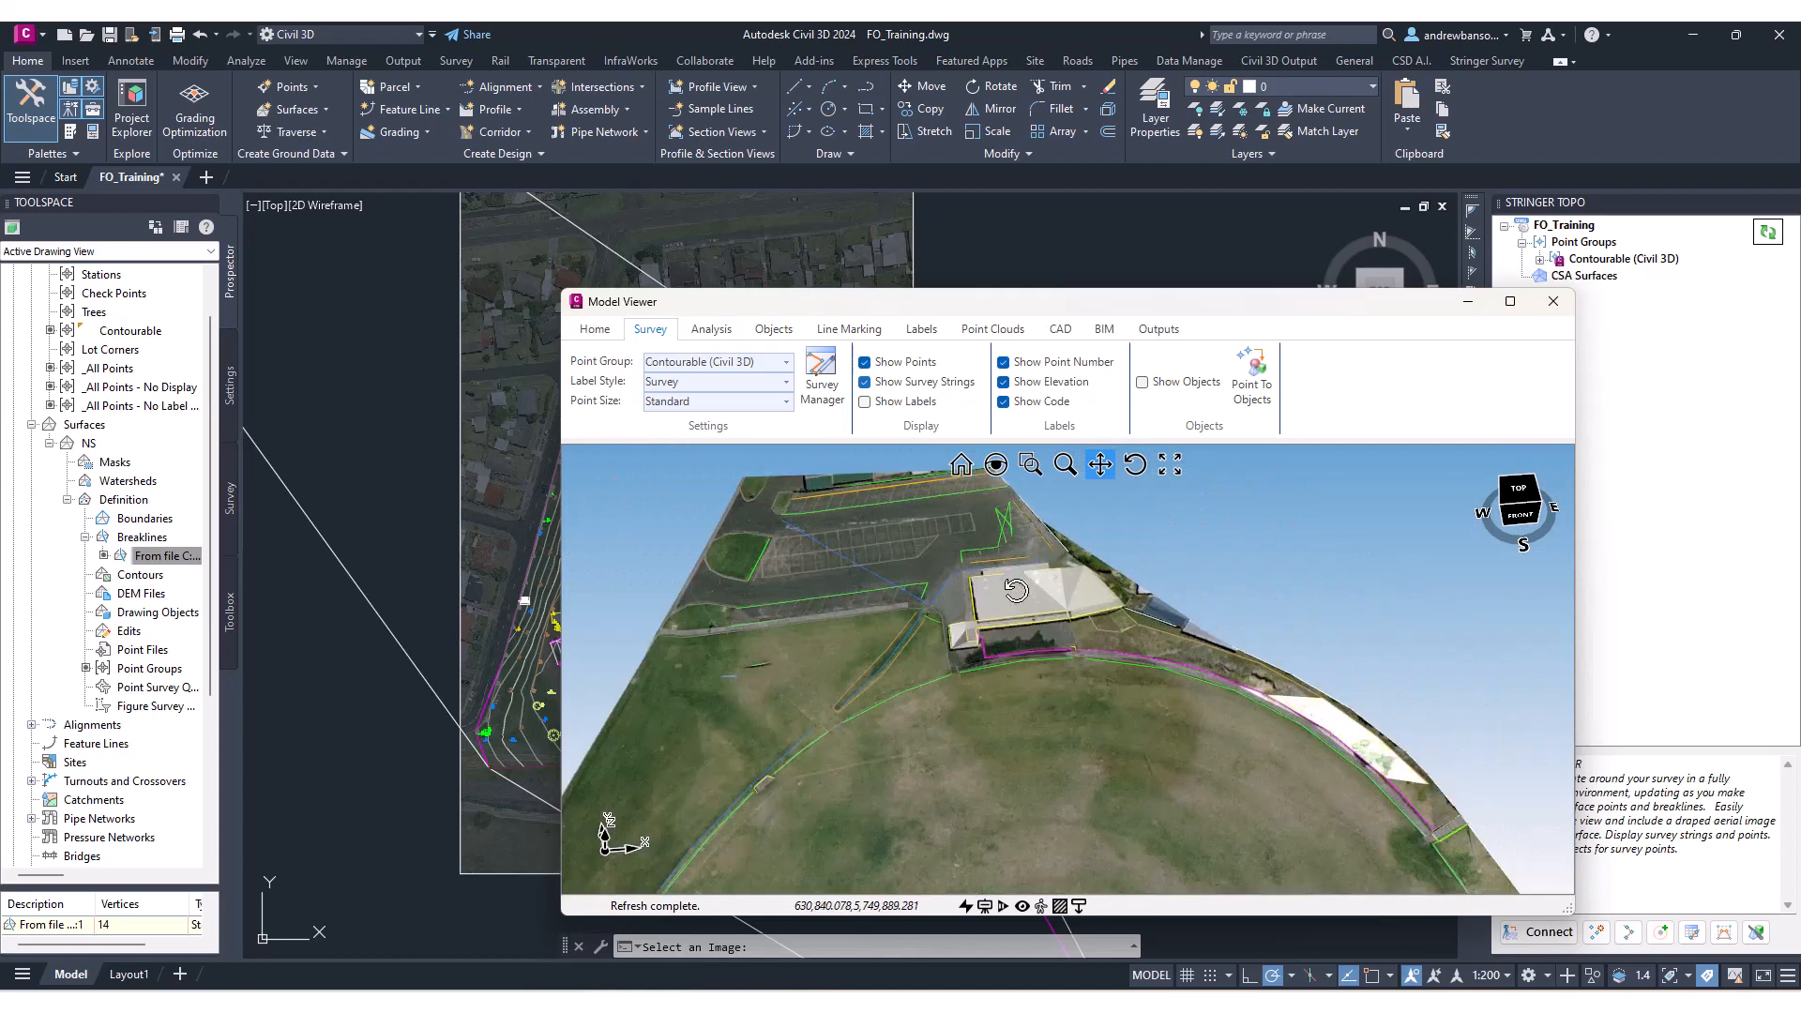
Orbit and zoom around the oval, car park and building to examine points and strings, then reposition the viewer window.
scroll(1017, 590, down, 8)
drag(995, 670, 1077, 550)
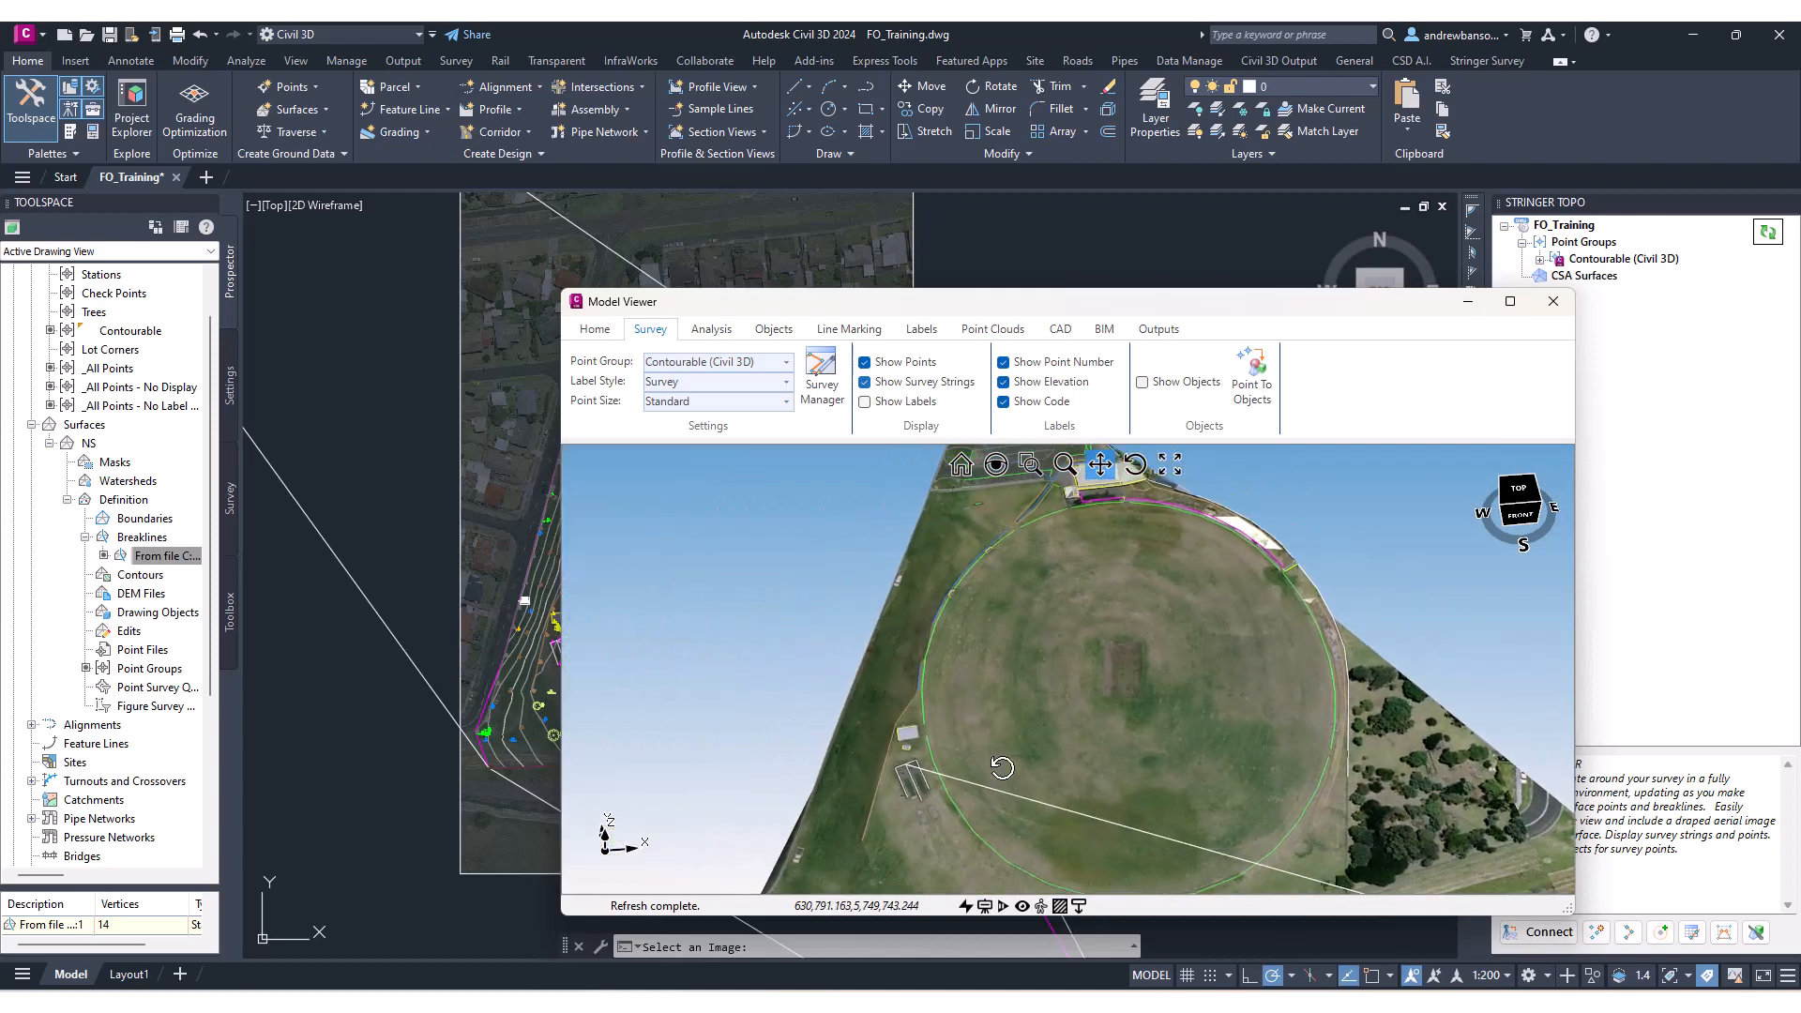
middle_drag(1003, 768, 1013, 696)
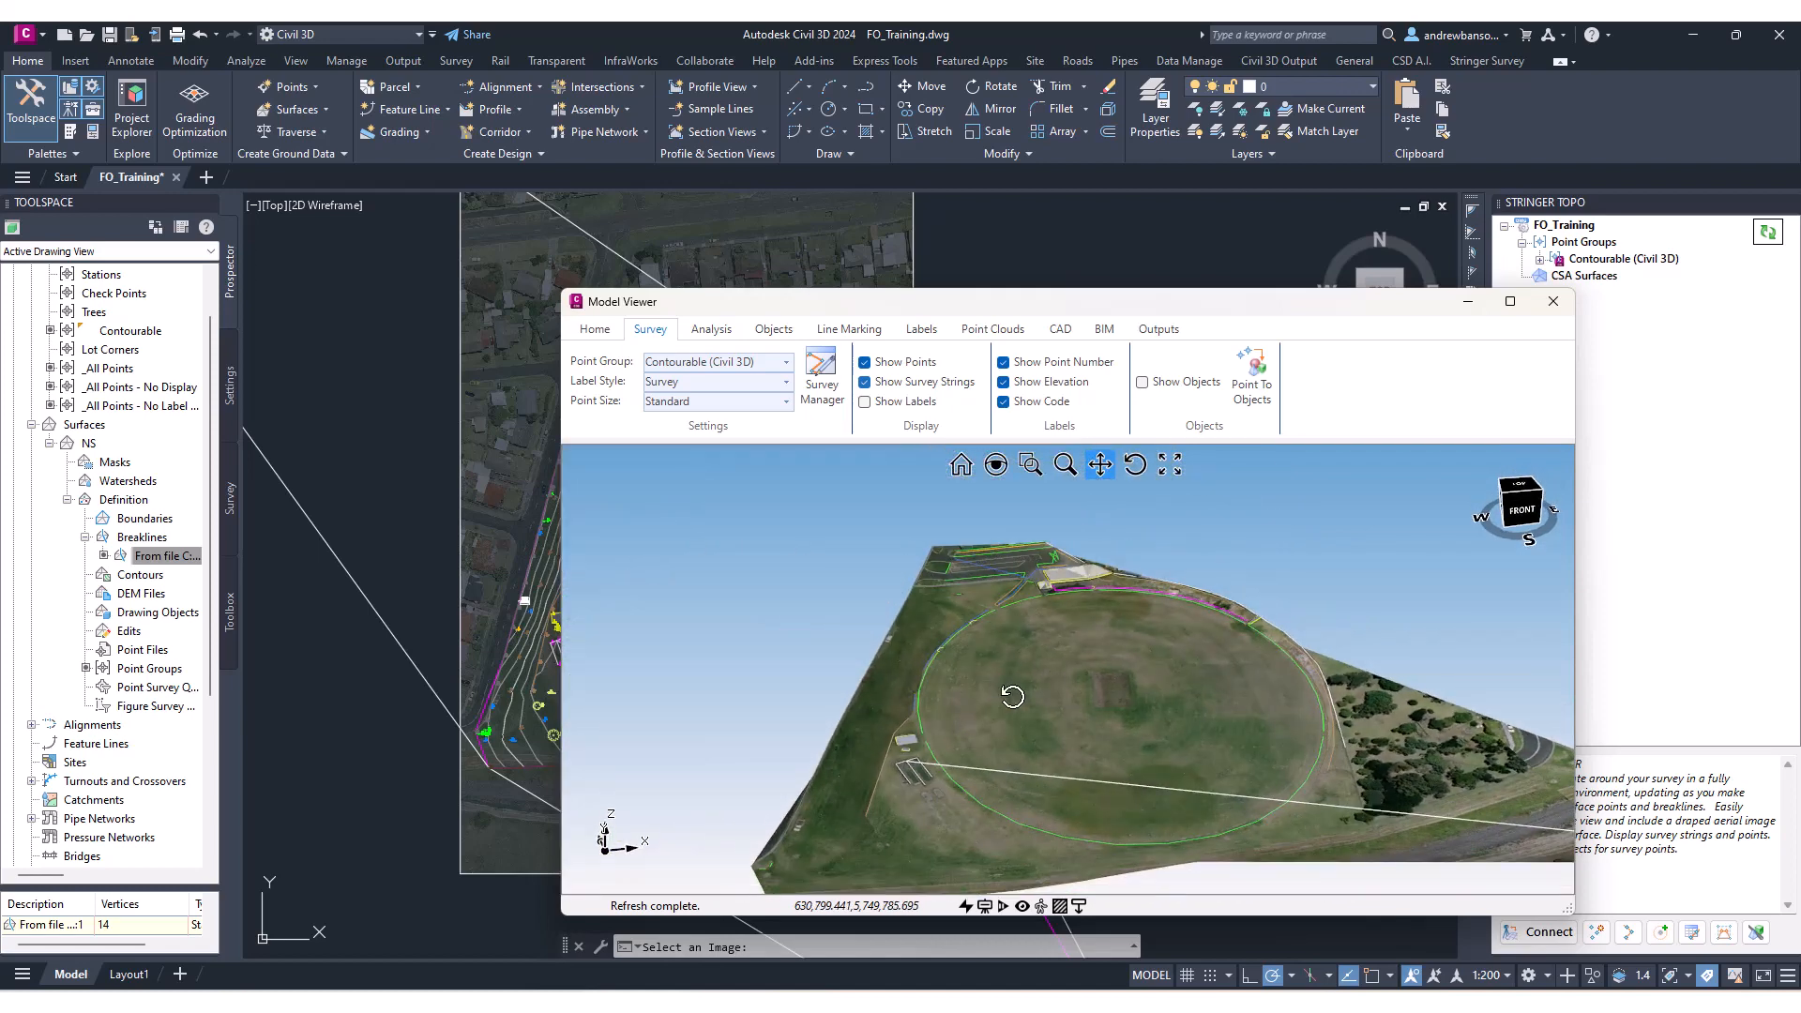
mouse_move(1012, 696)
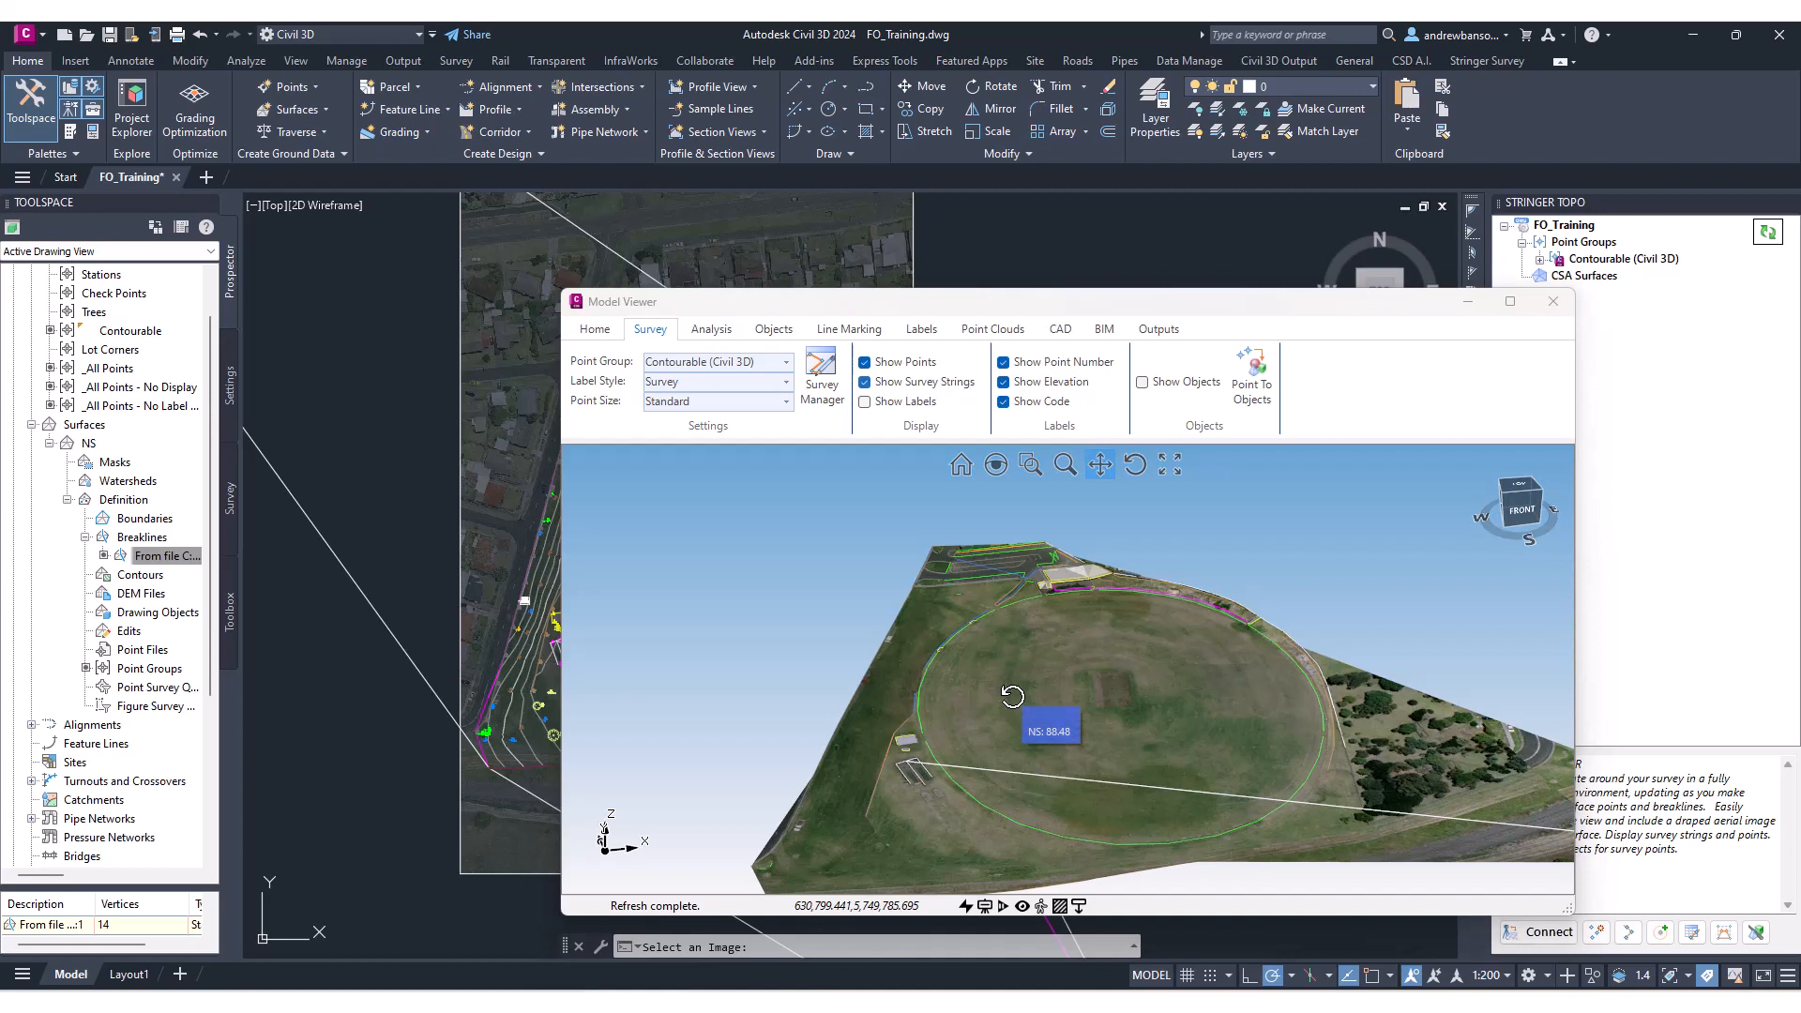
scroll(1018, 648, up, 10)
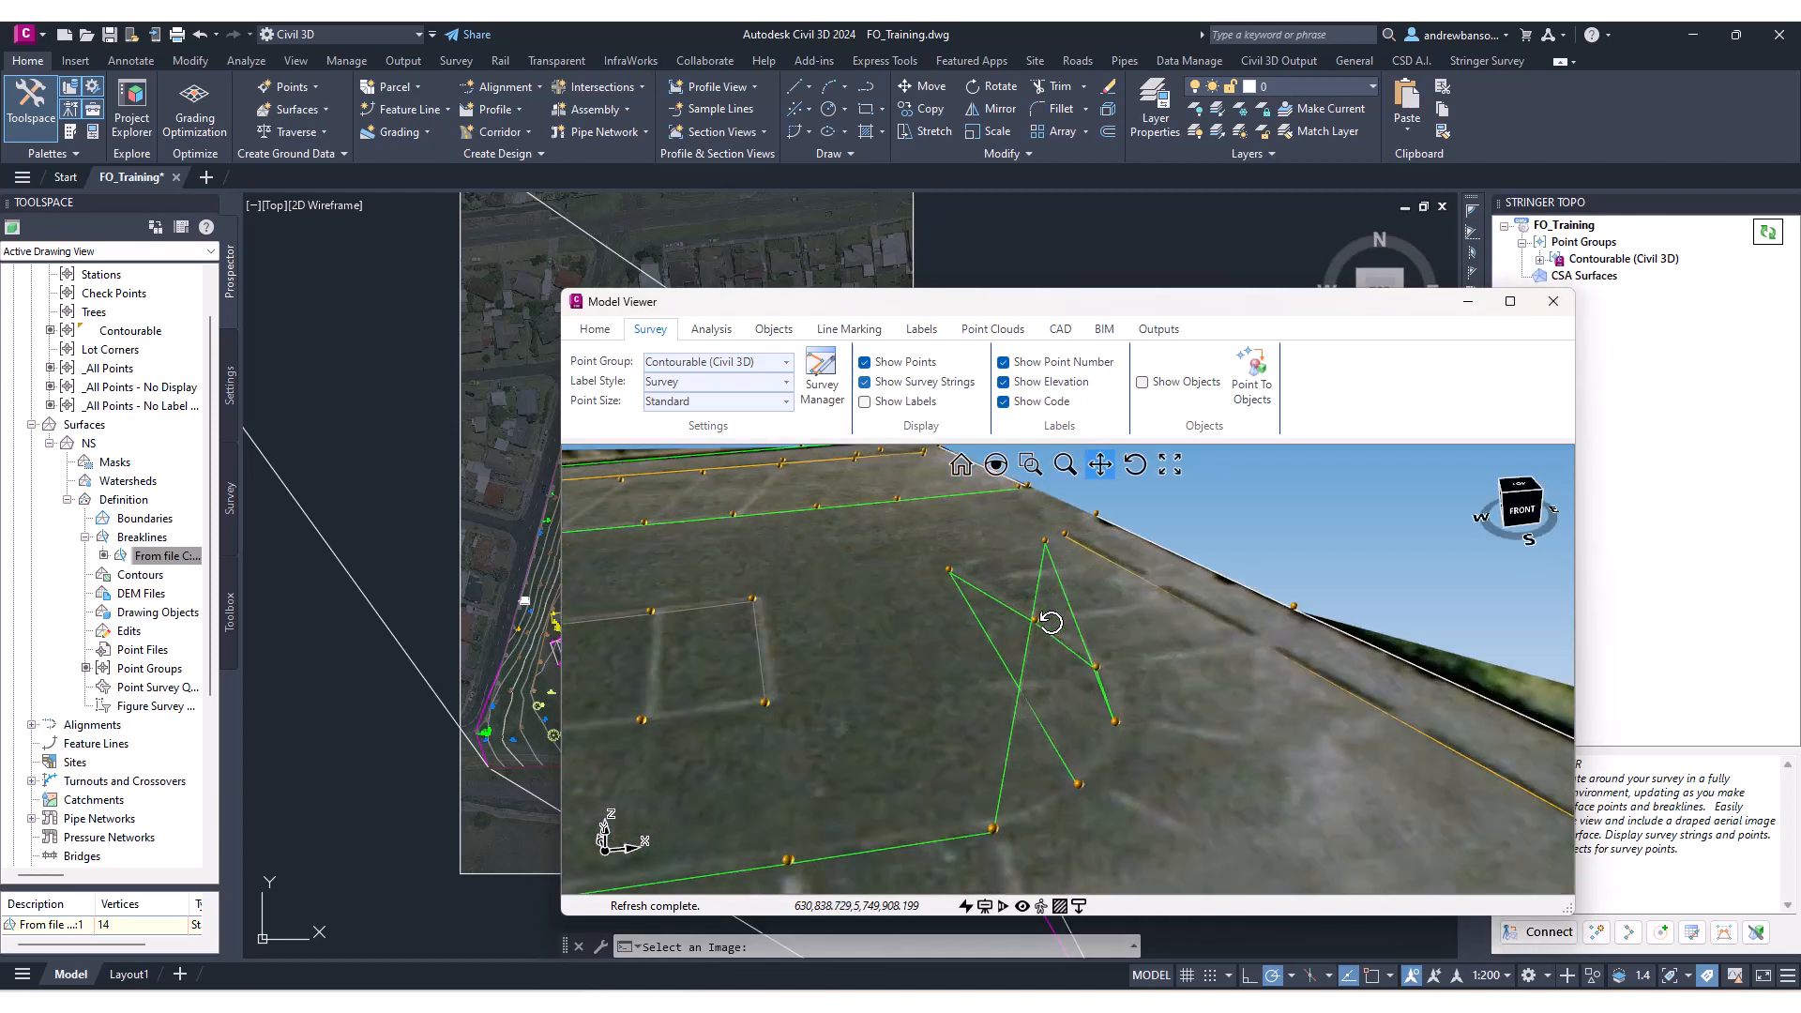
middle_drag(1056, 632, 1028, 845)
scroll(1045, 603, down, 8)
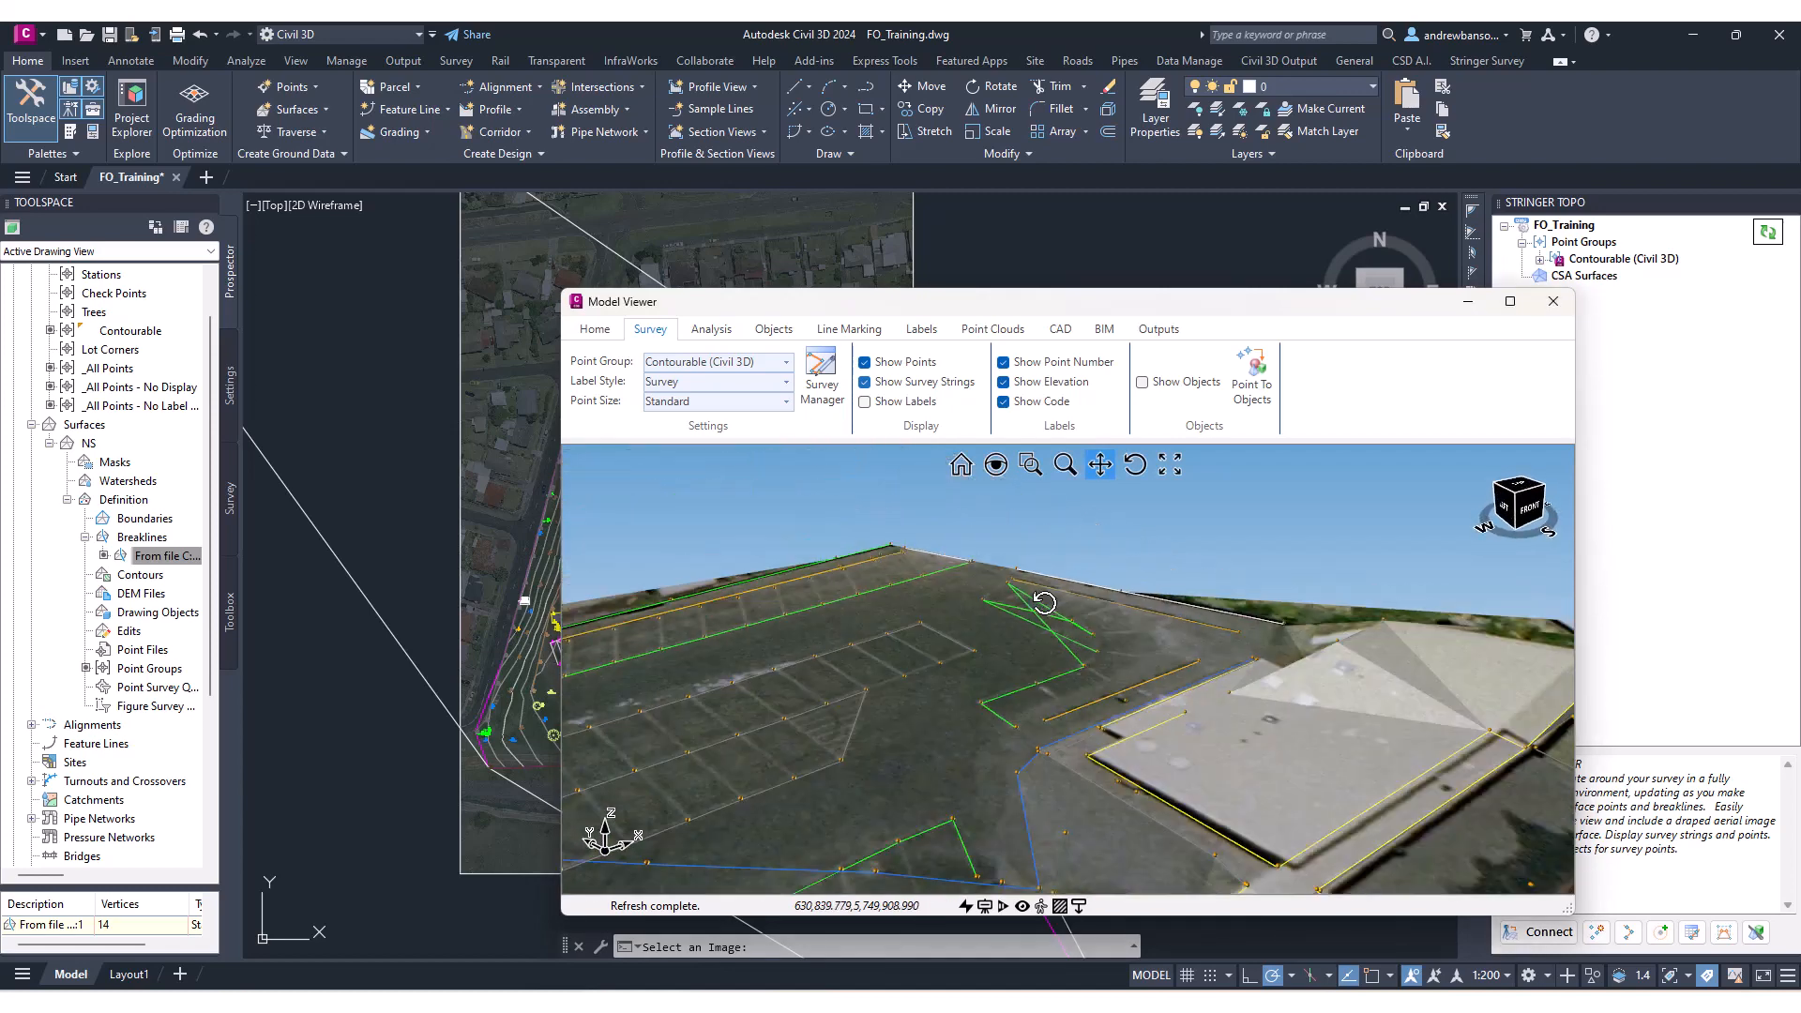
middle_drag(1110, 751, 1105, 601)
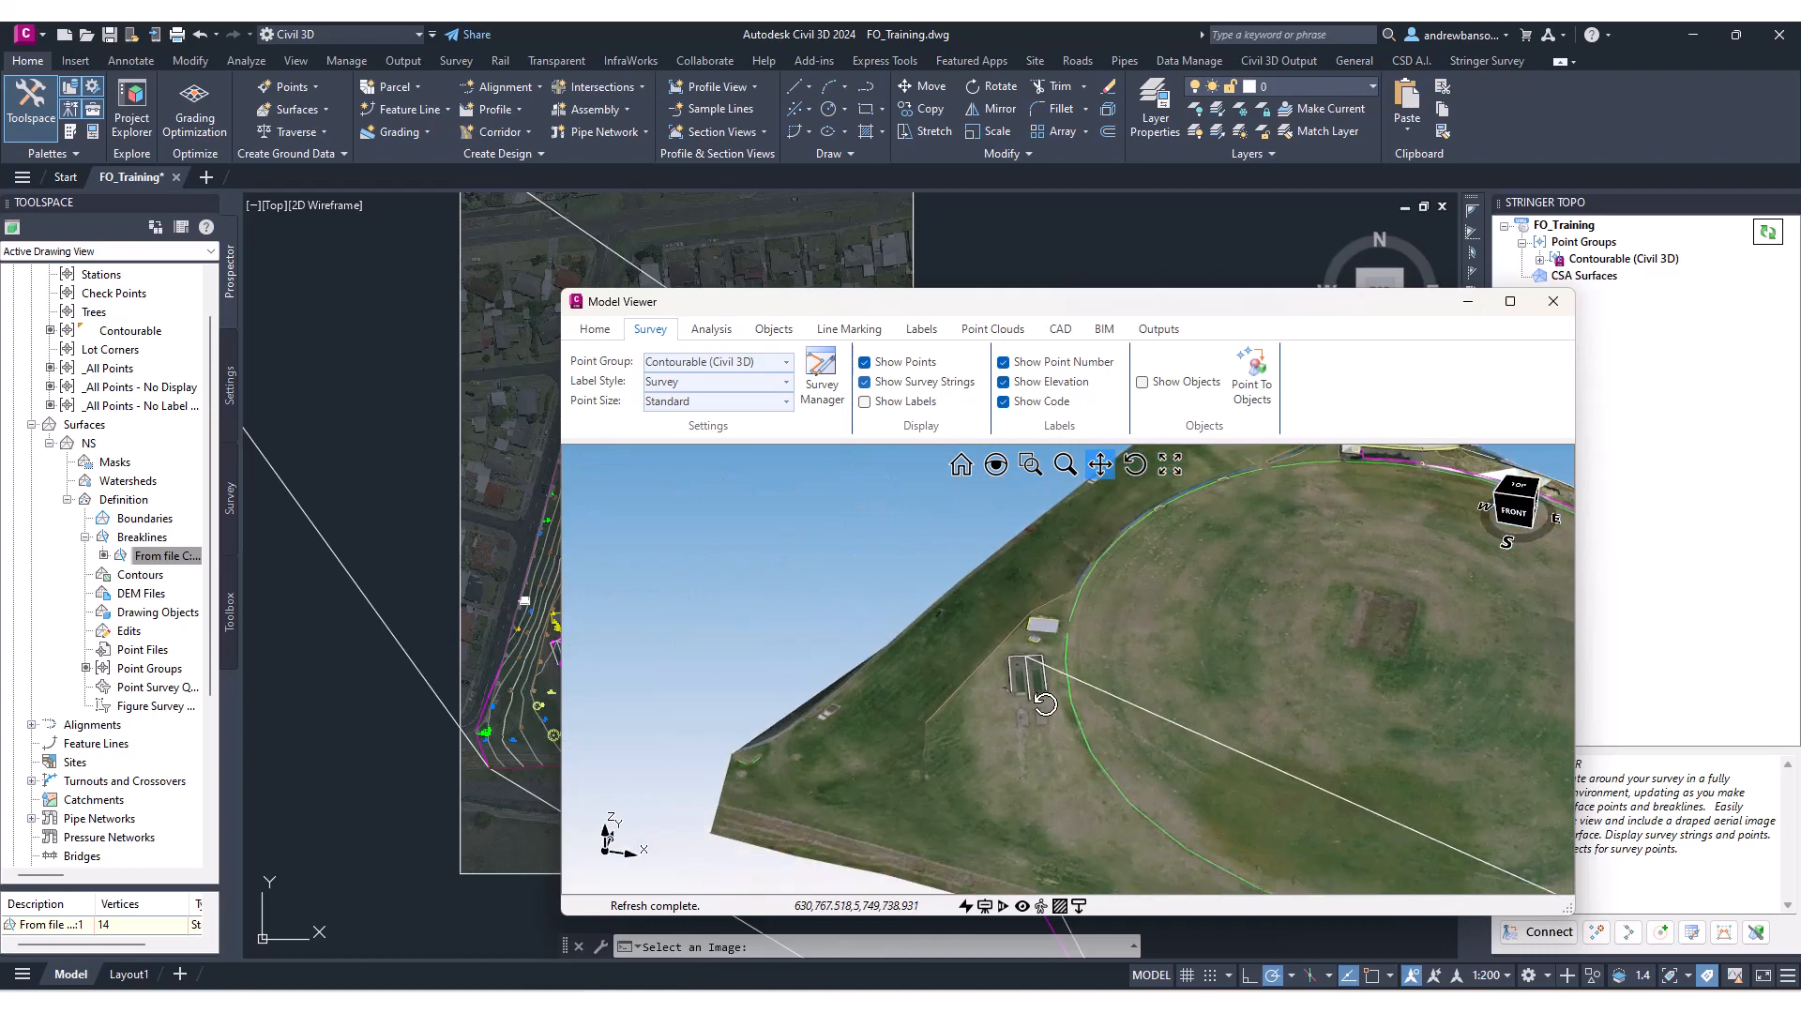
scroll(1022, 706, up, 10)
middle_drag(1022, 705, 1052, 727)
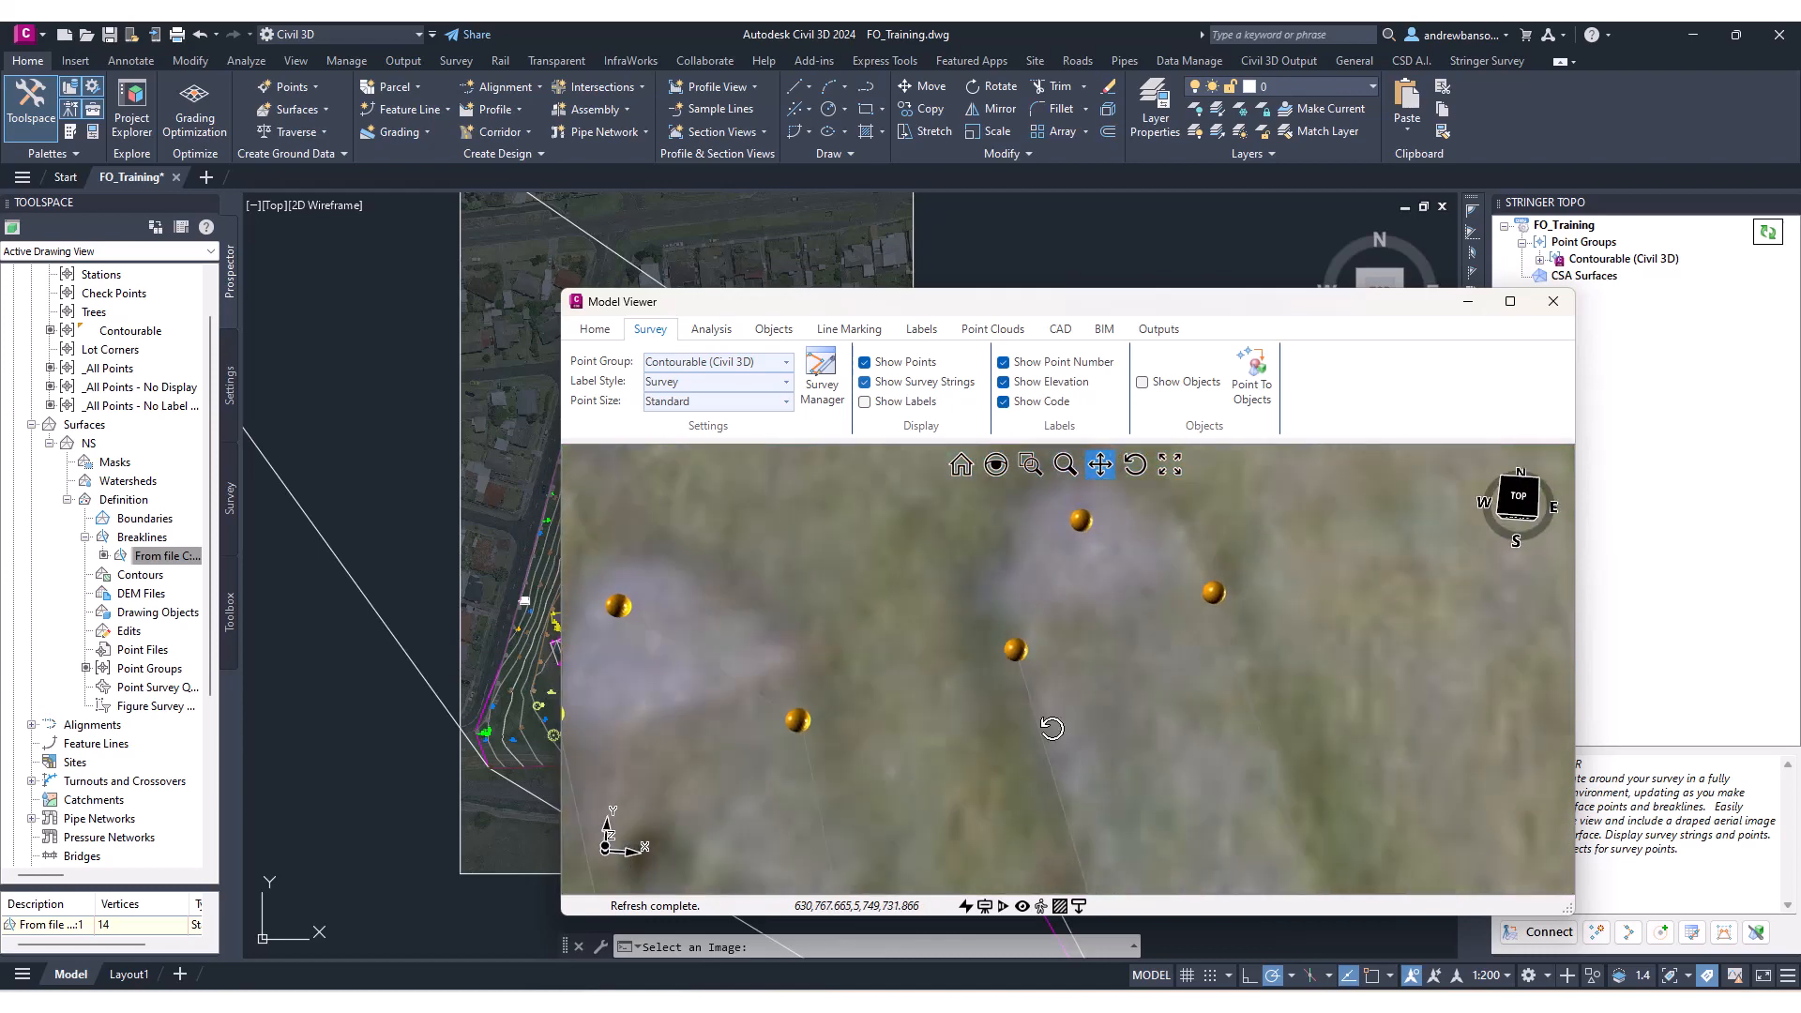
drag(843, 303, 1095, 272)
scroll(597, 608, up, 5)
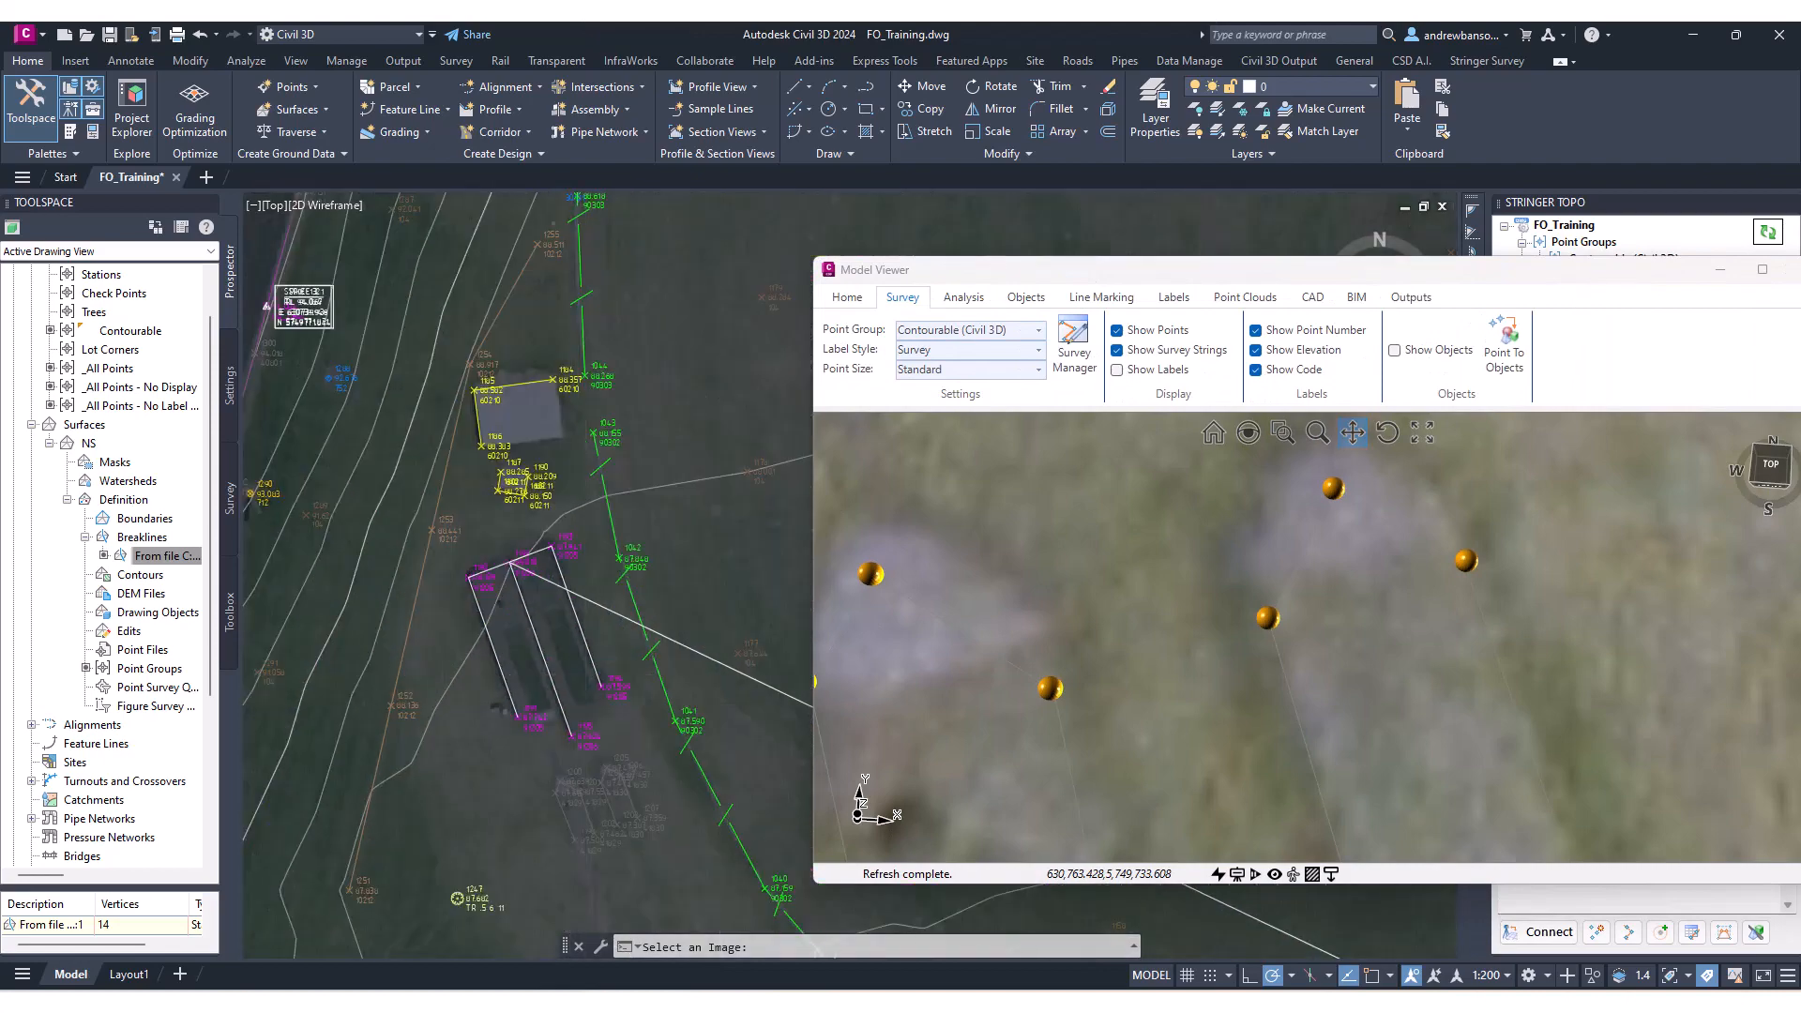
Pan and zoom around the plan drawing to examine the survey points and strings near the nets and the oval.
middle_drag(597, 607, 625, 414)
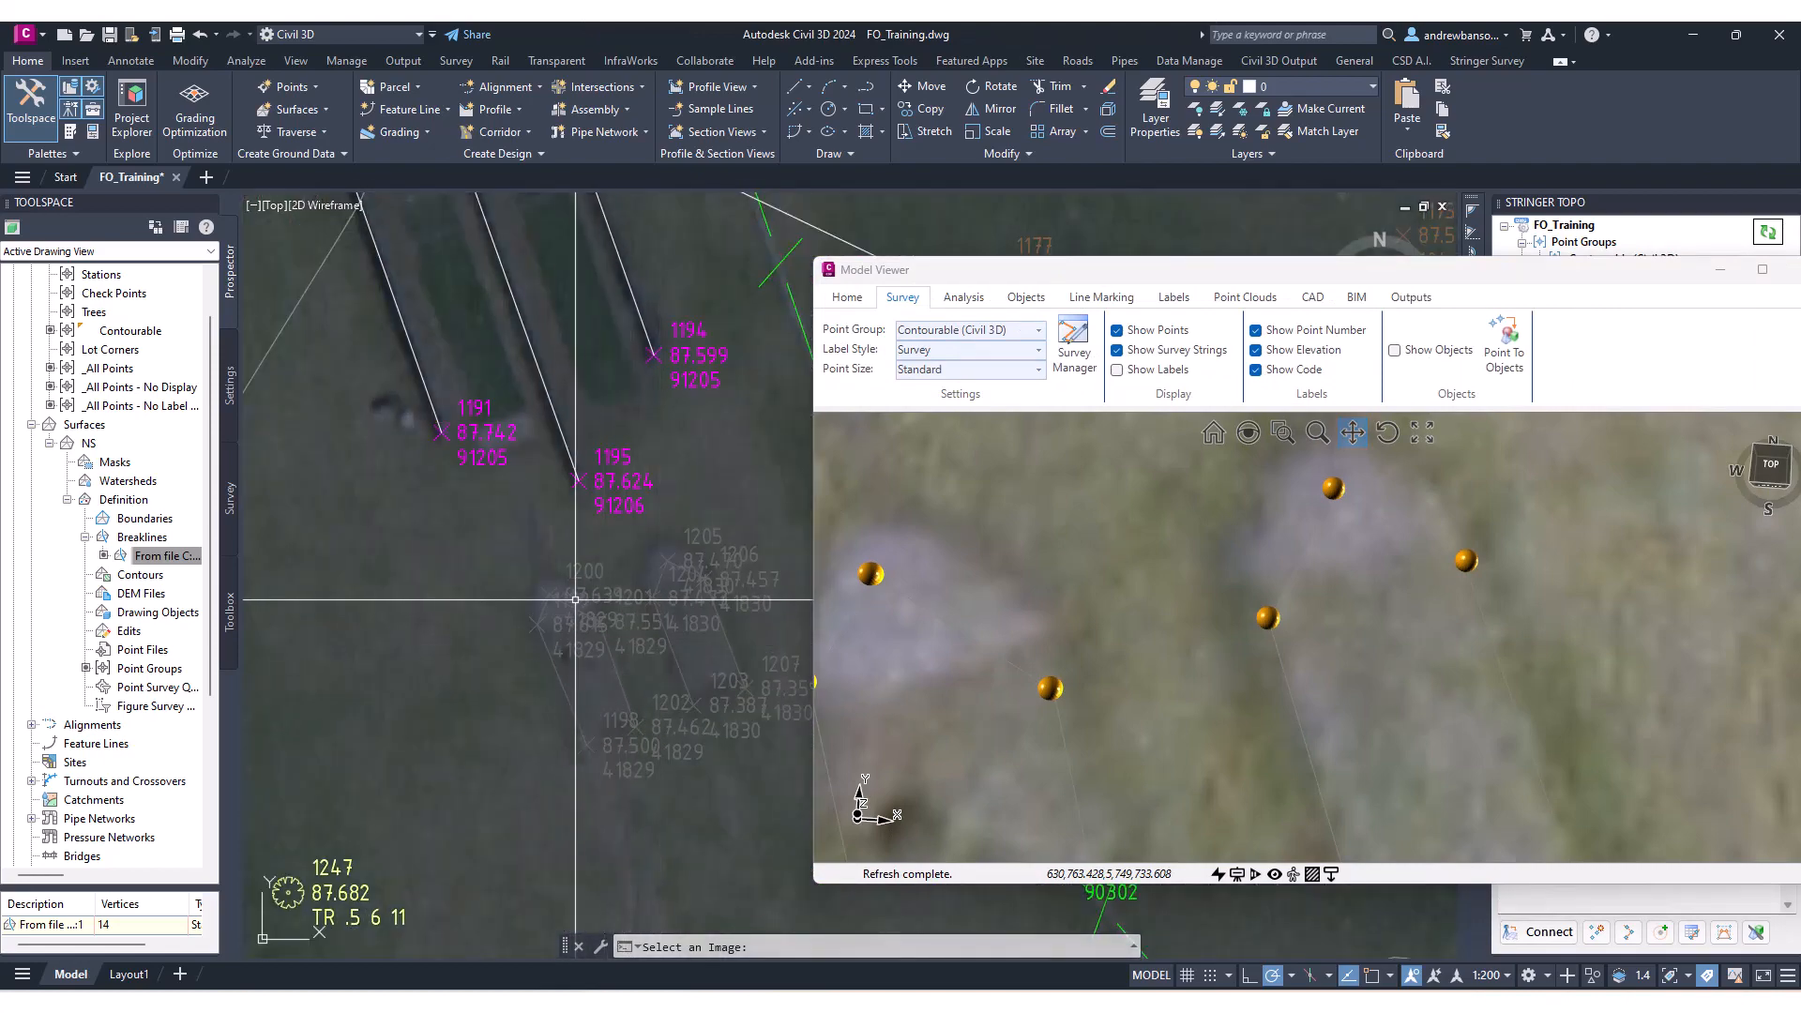
scroll(563, 544, down, 6)
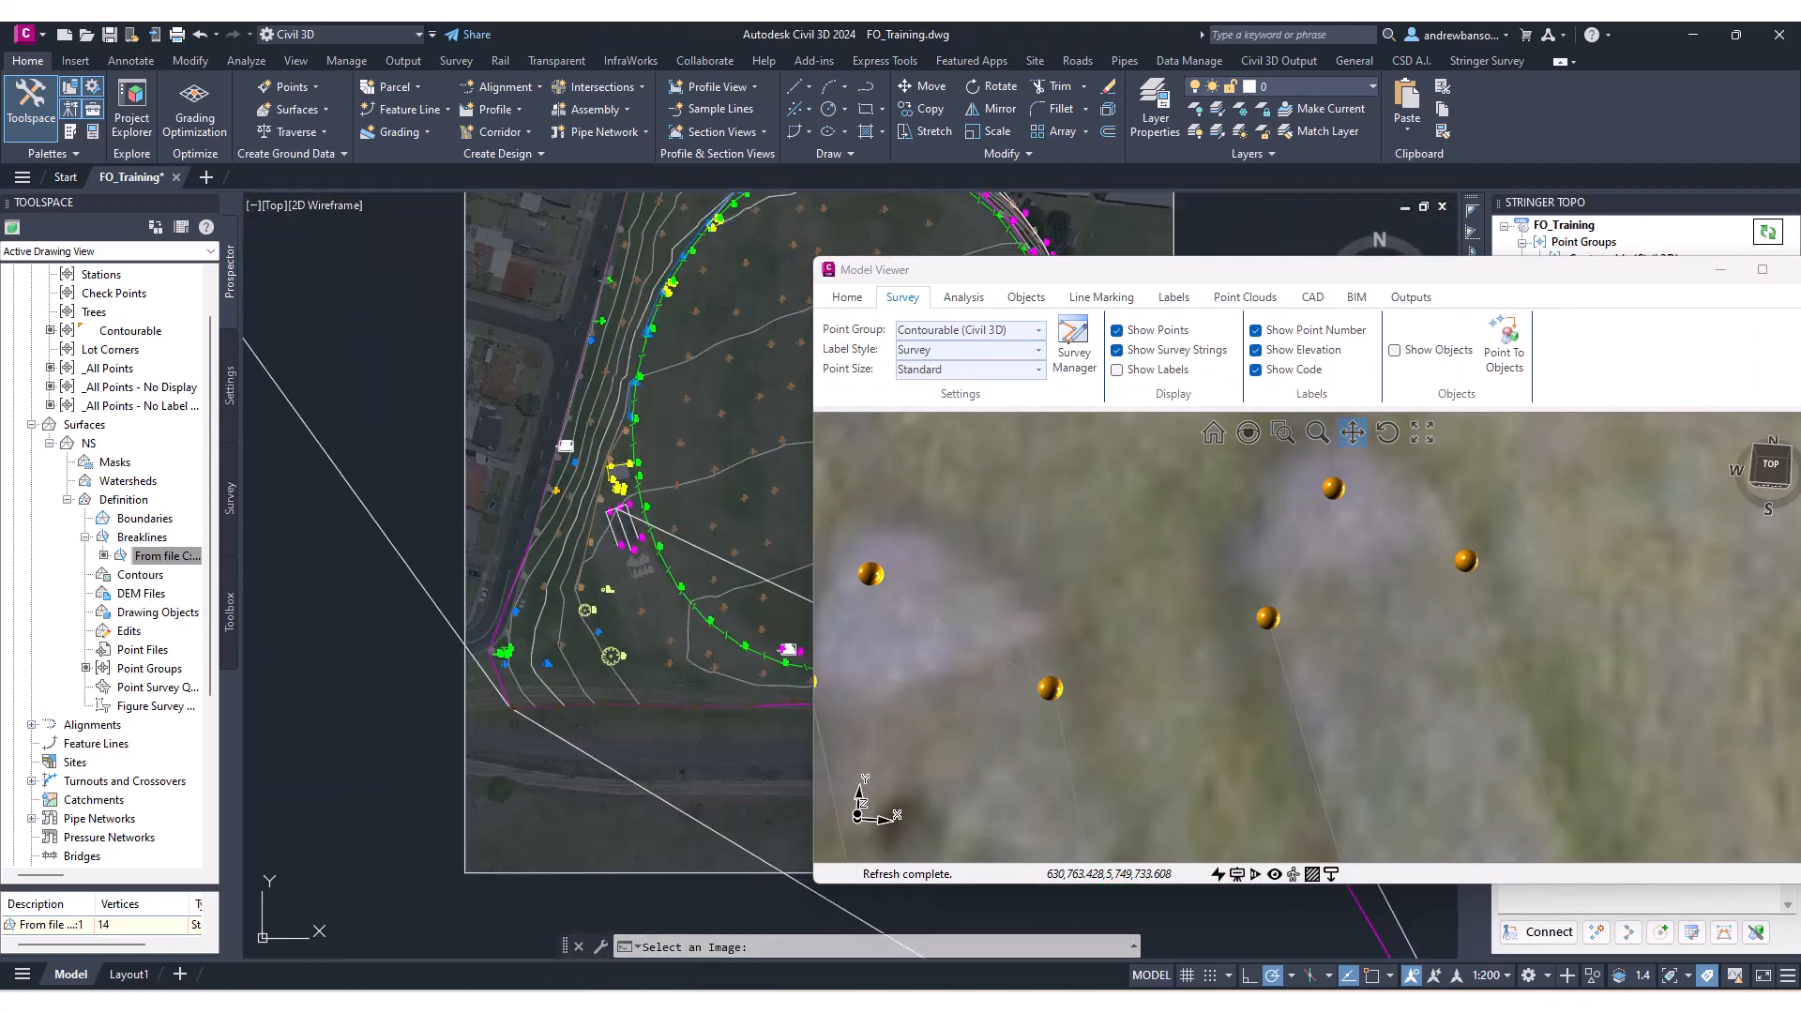
scroll(471, 434, up, 7)
scroll(482, 418, down, 9)
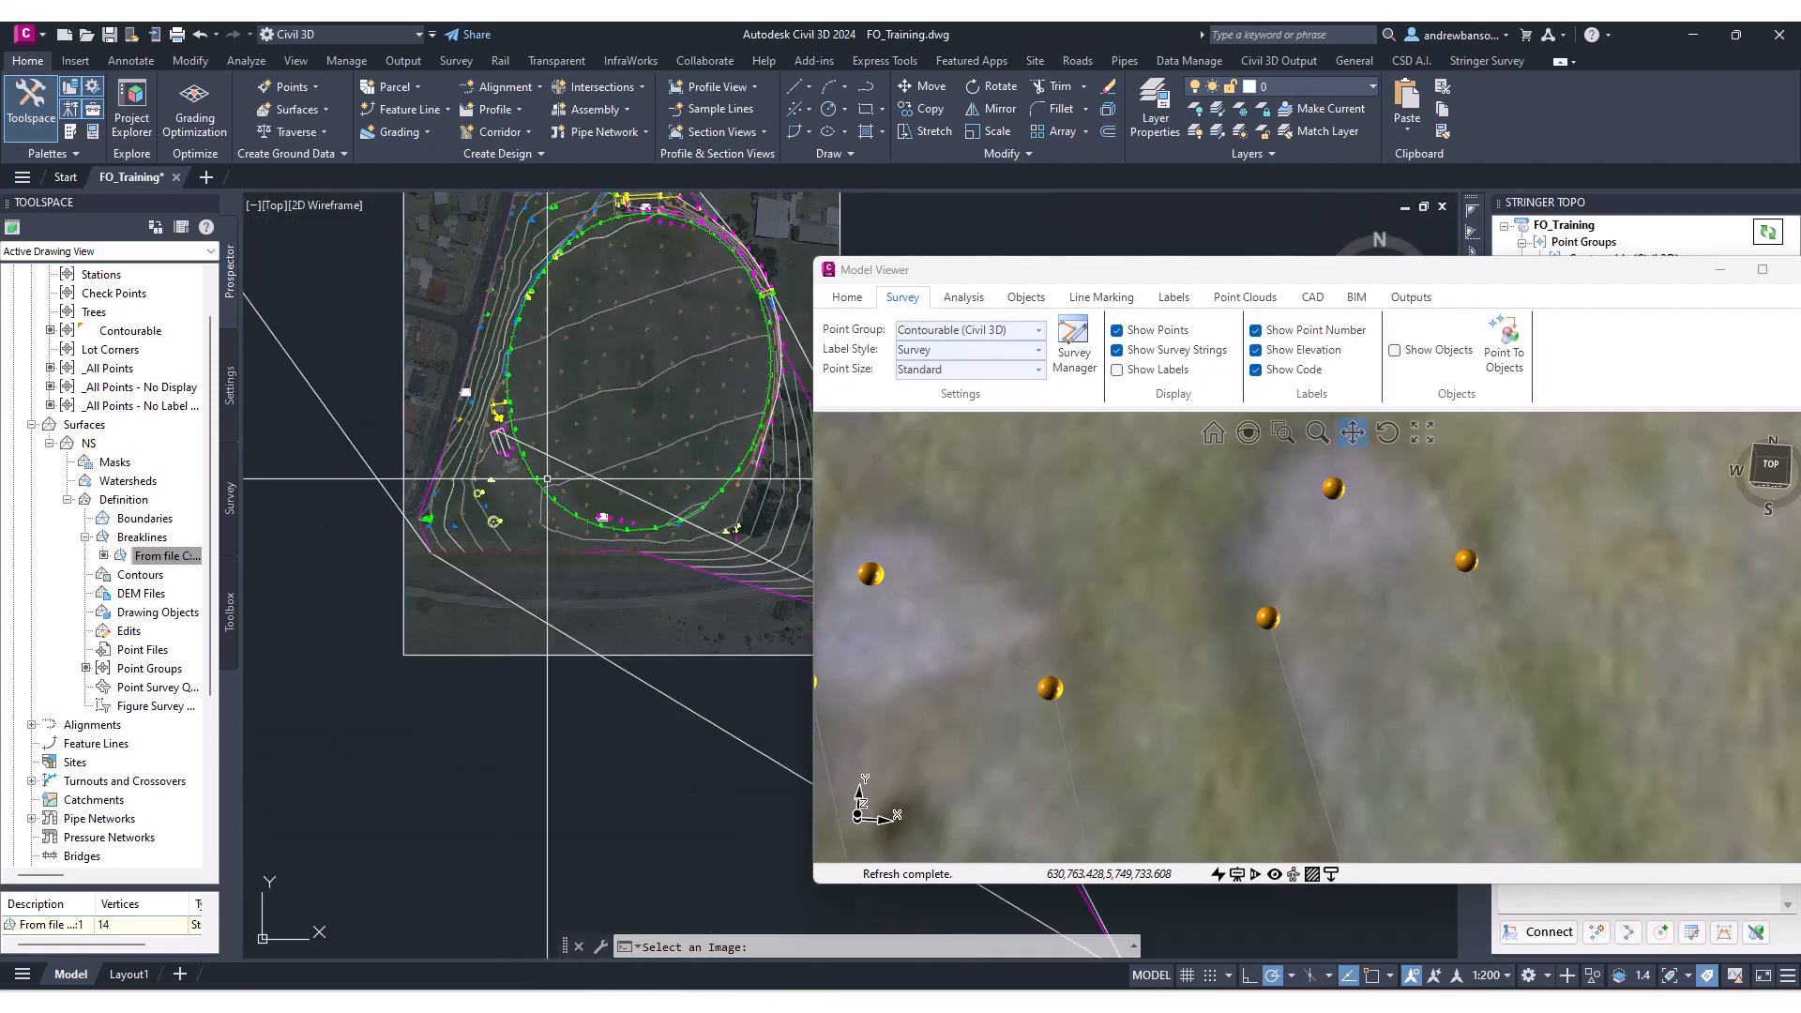
middle_drag(601, 504, 499, 469)
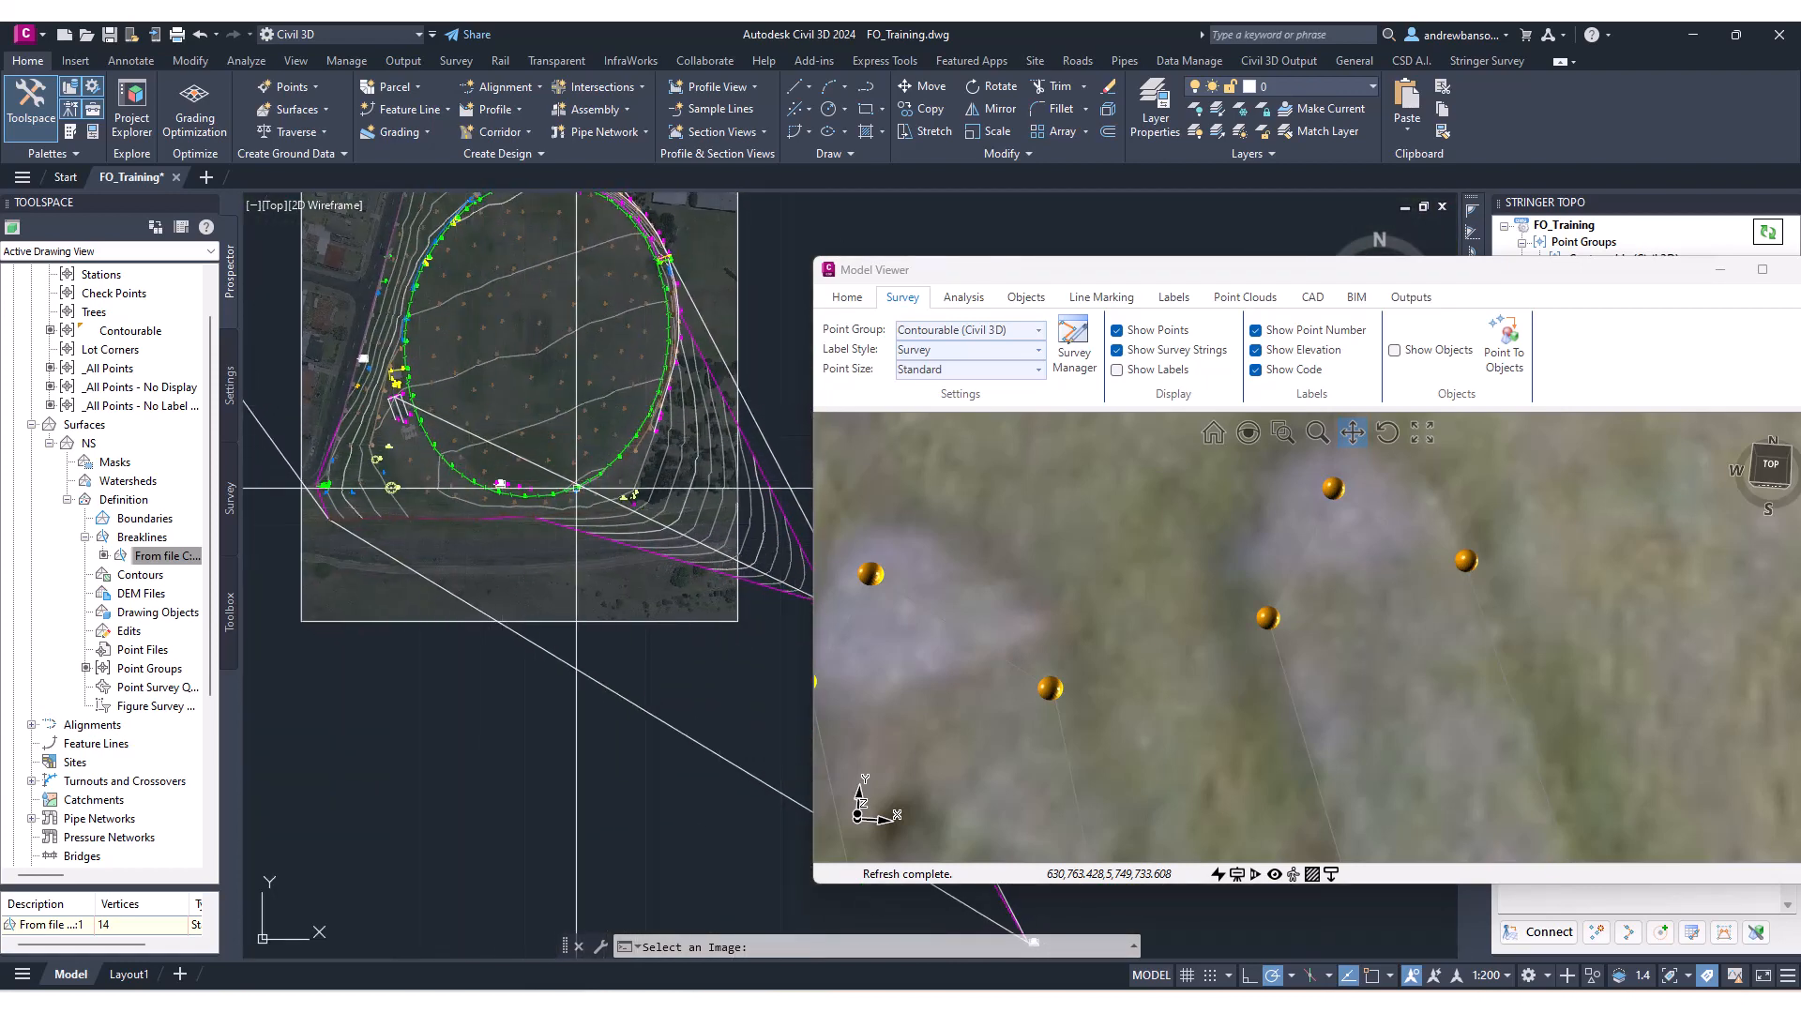
middle_drag(532, 466, 343, 426)
scroll(647, 570, up, 7)
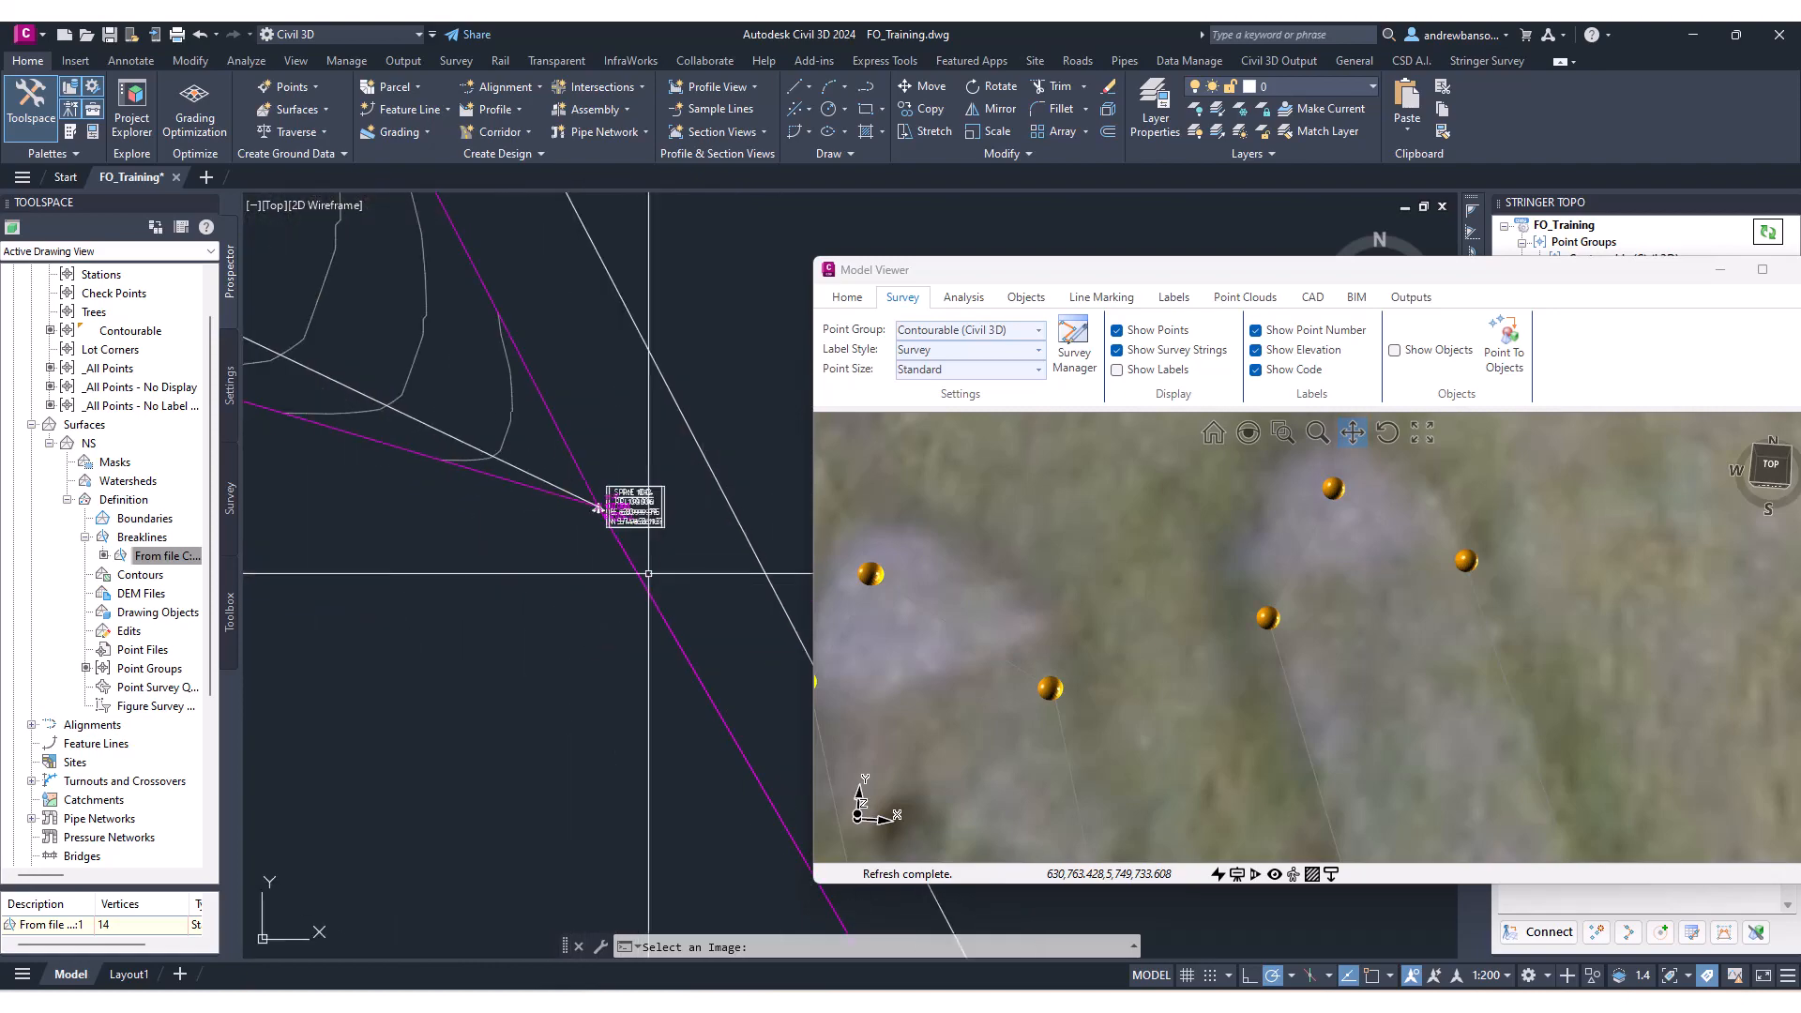
scroll(647, 568, down, 7)
mouse_move(410, 473)
middle_down()
mouse_move(746, 596)
mouse_move(297, 450)
middle_up()
scroll(563, 483, up, 4)
scroll(481, 477, up, 7)
scroll(513, 534, down, 5)
middle_drag(741, 600, 359, 487)
scroll(581, 591, down, 5)
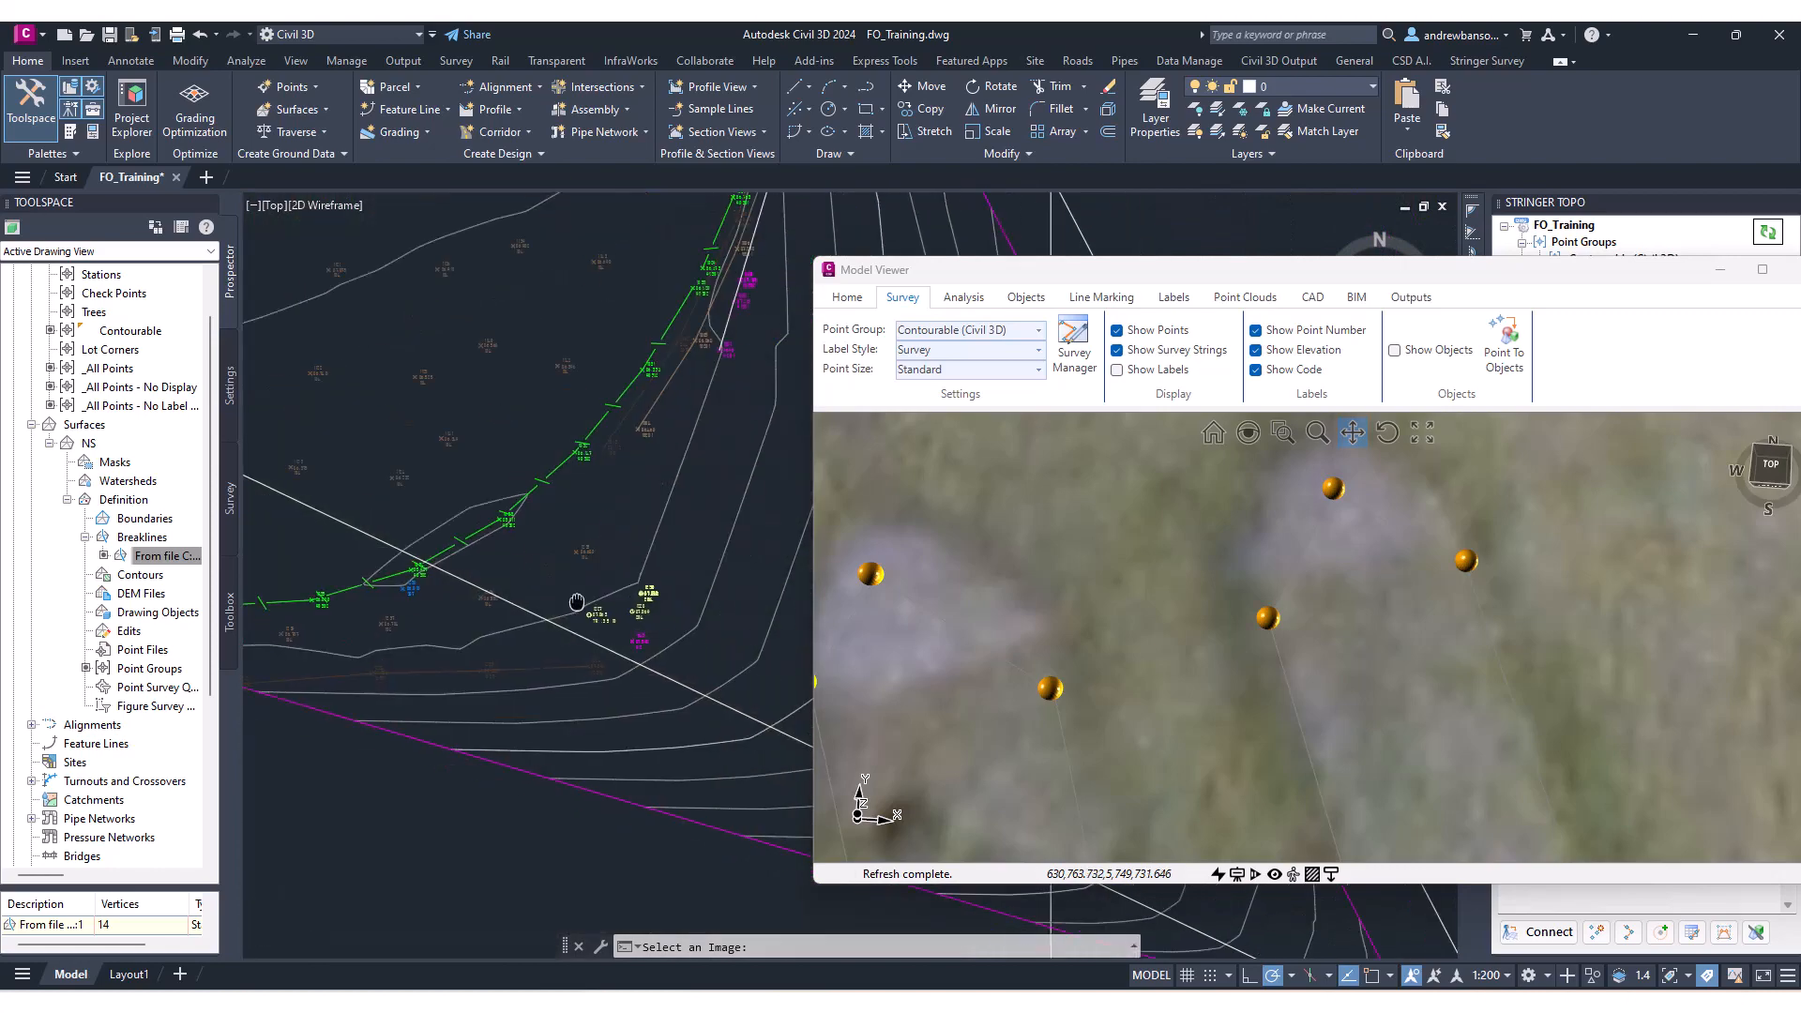
scroll(635, 623, down, 3)
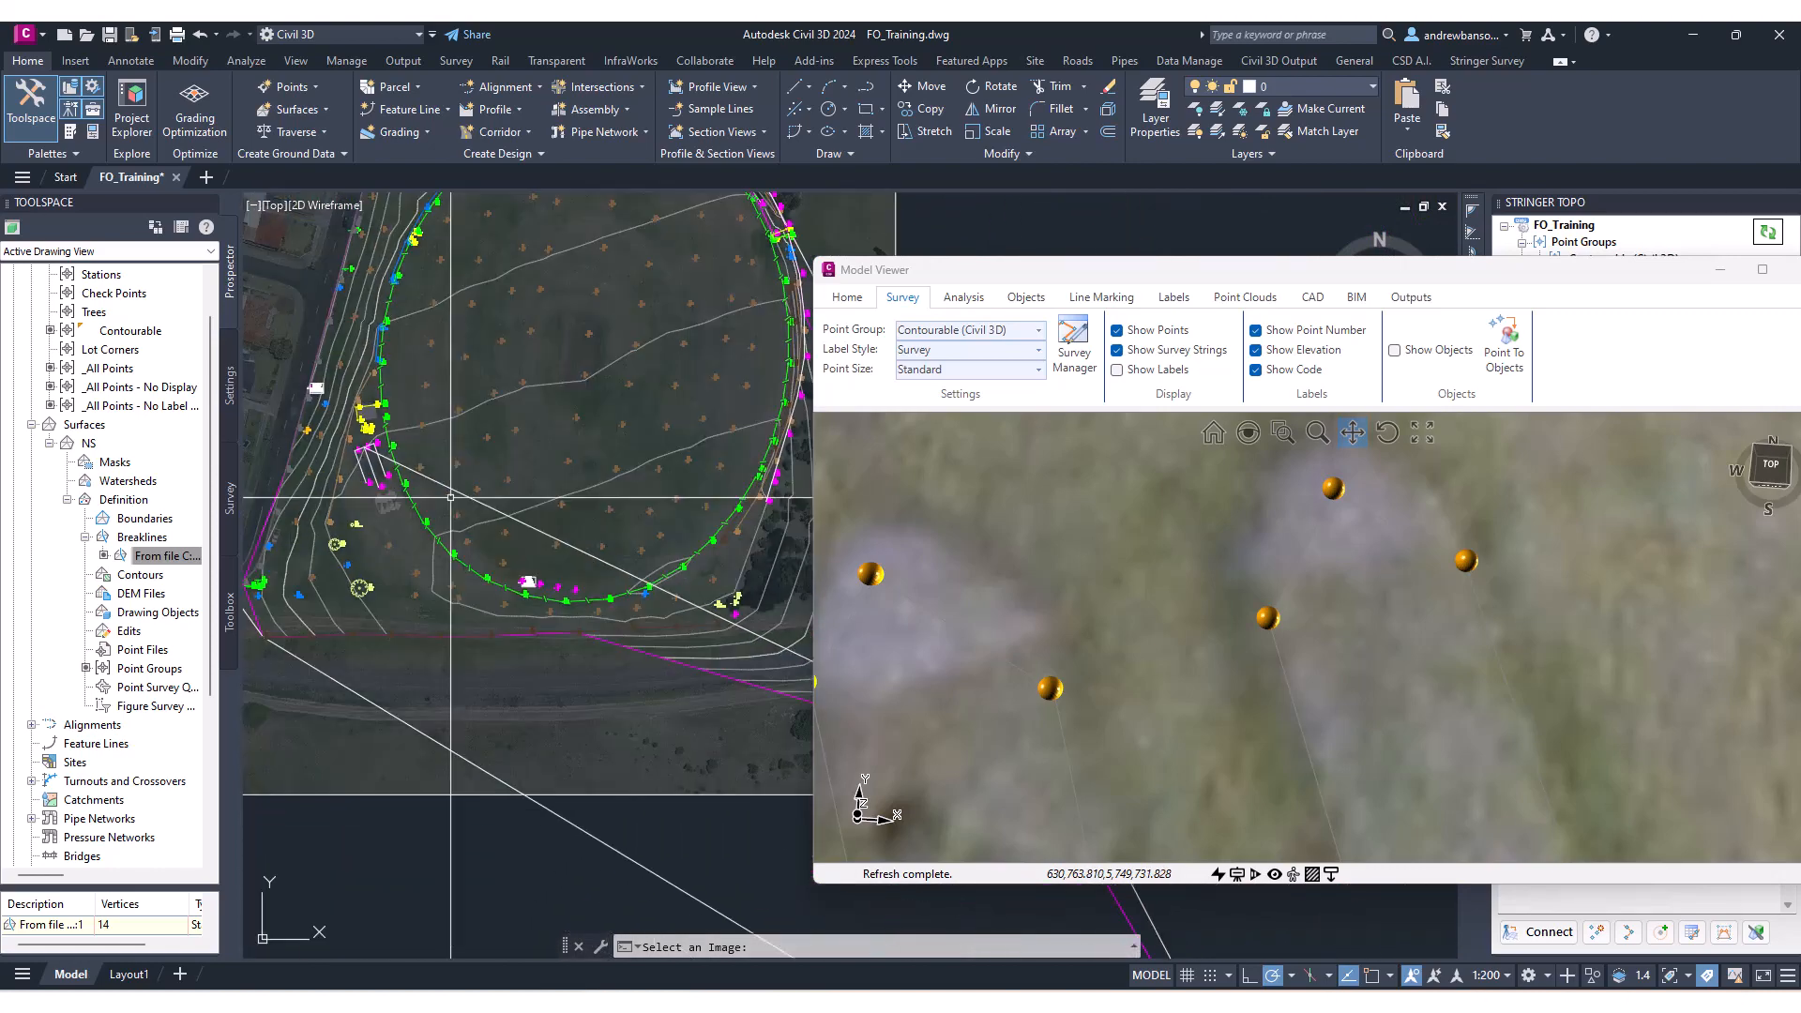
scroll(672, 575, up, 9)
mouse_move(698, 617)
middle_down()
mouse_move(468, 476)
mouse_move(438, 426)
middle_up()
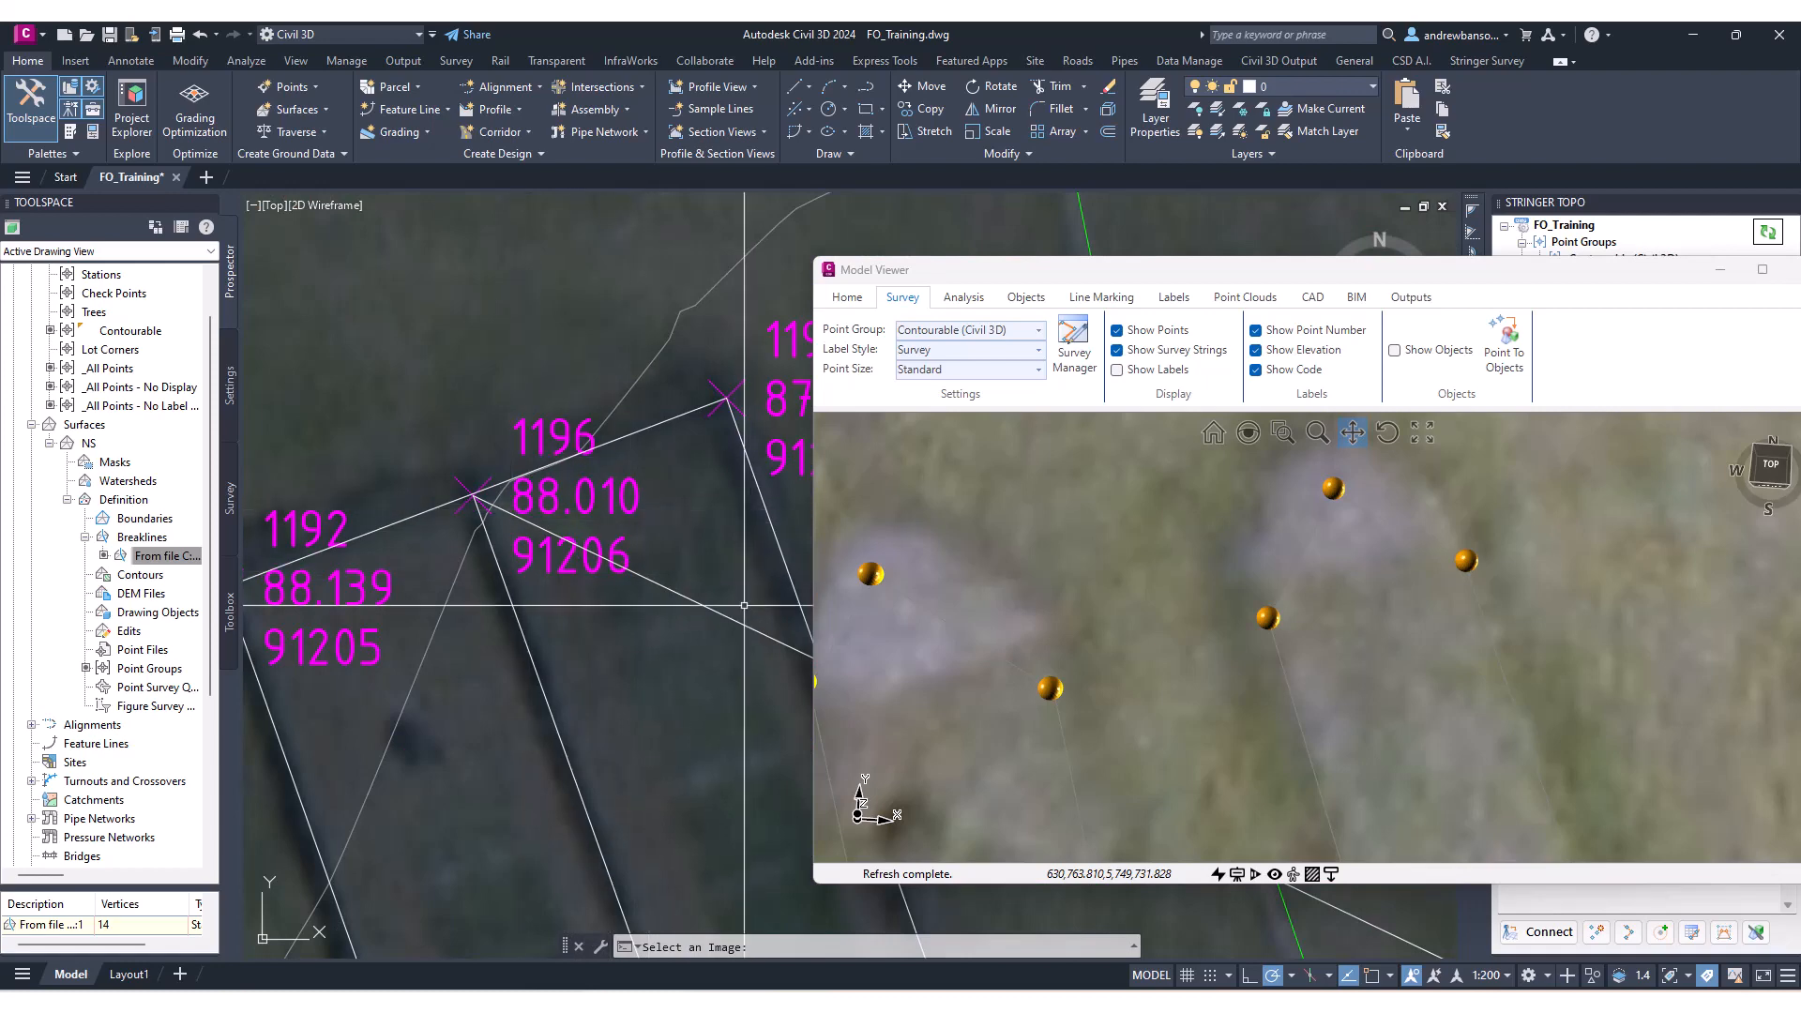
scroll(1299, 678, down, 5)
scroll(1300, 678, down, 10)
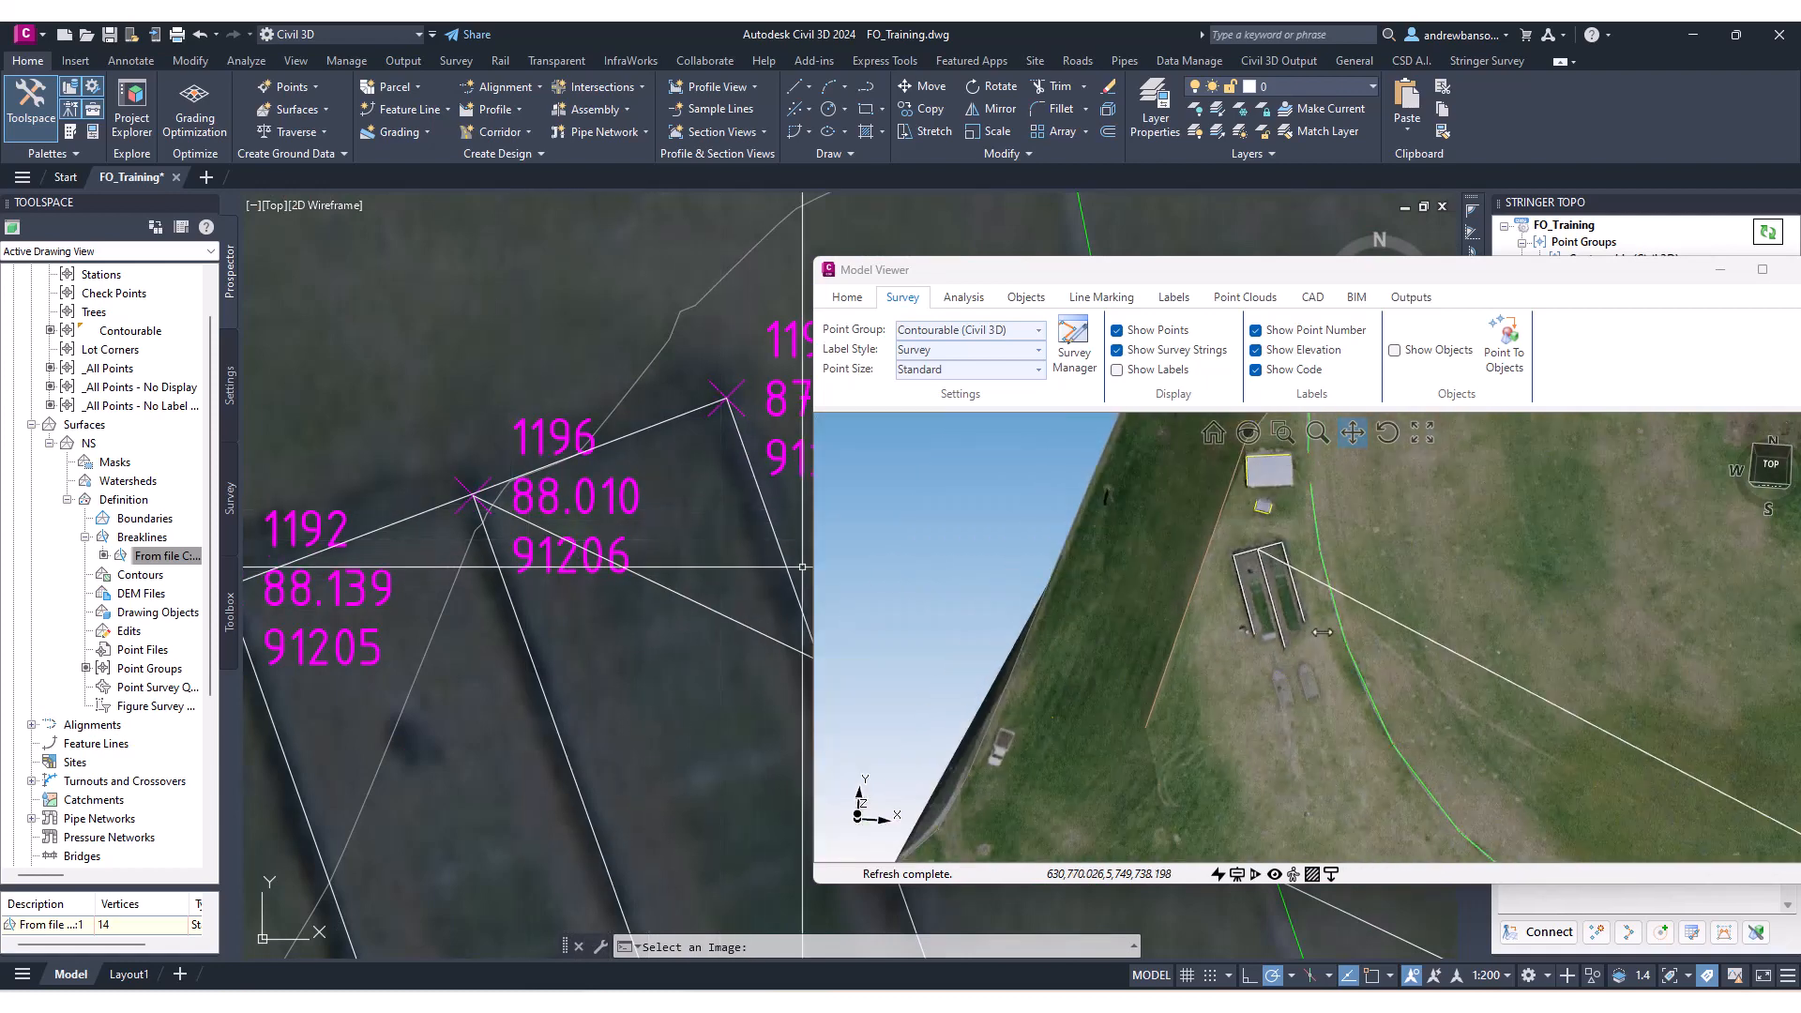
Orbit and zoom in the Model Viewer to inspect the labelled survey points around the nets.
drag(1299, 678, 1174, 727)
middle_drag(1173, 728, 1207, 588)
scroll(1216, 670, up, 4)
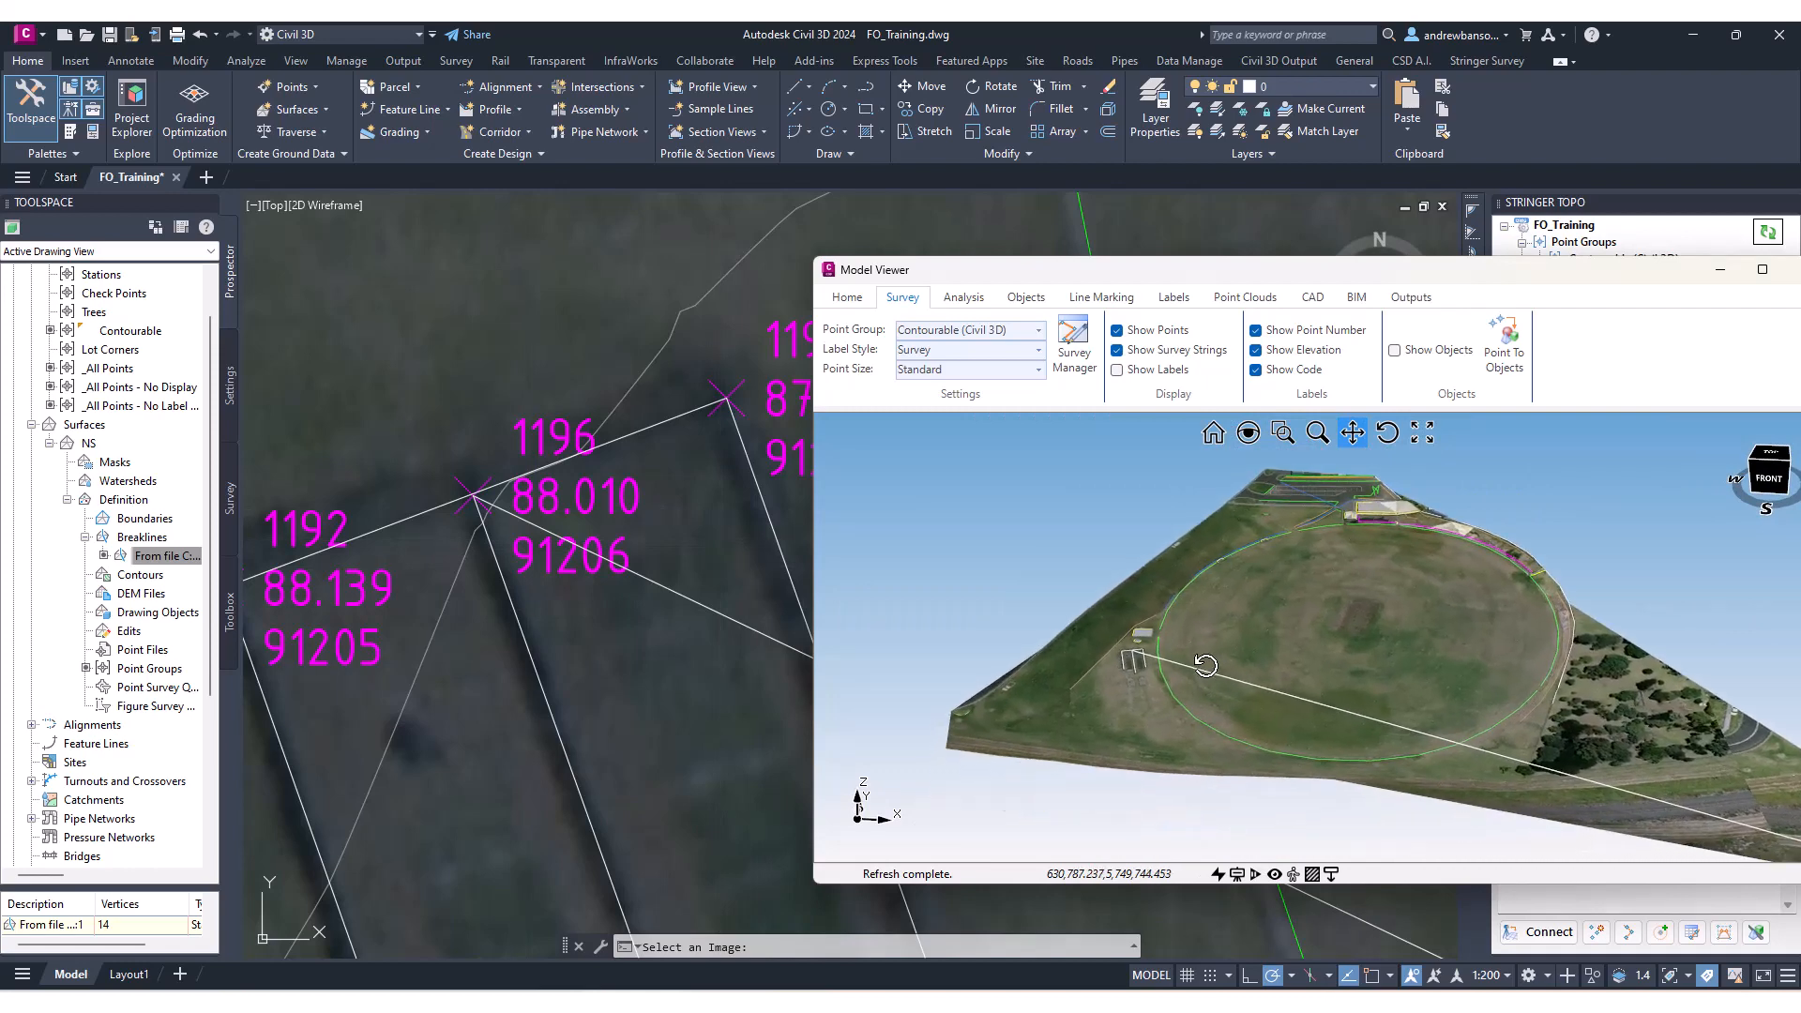
mouse_move(1205, 665)
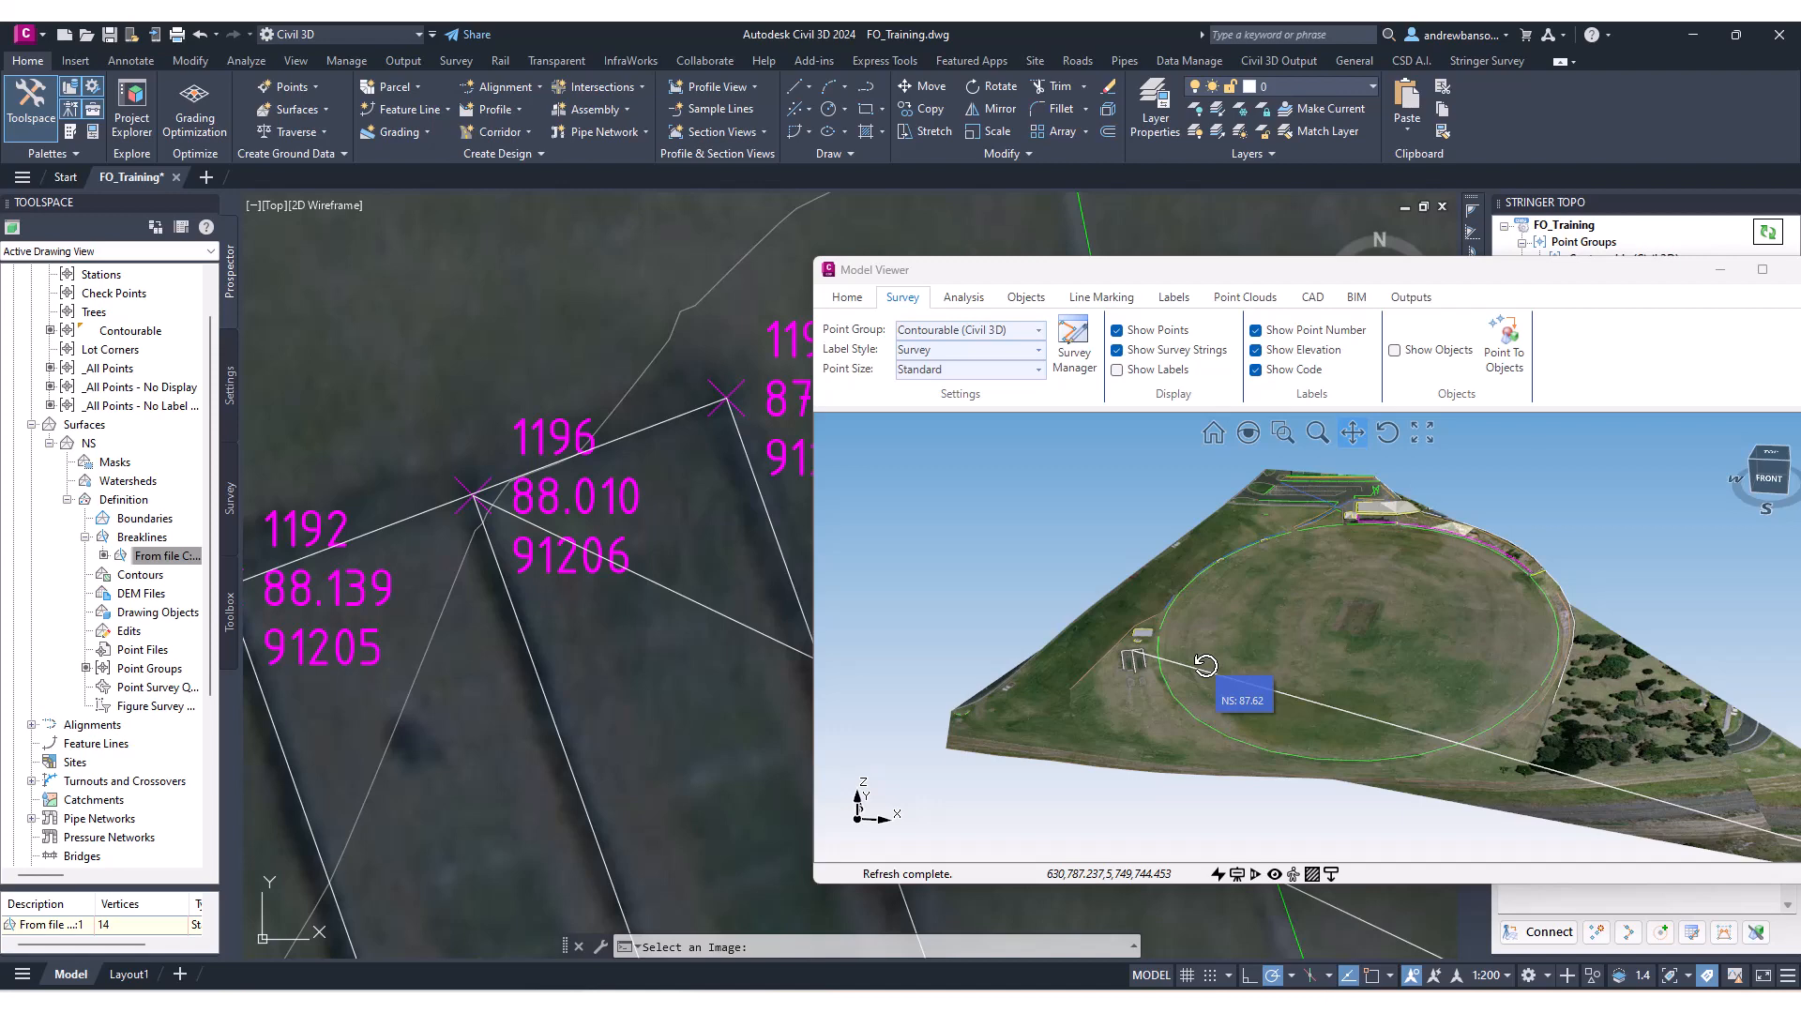
drag(1238, 557, 1239, 538)
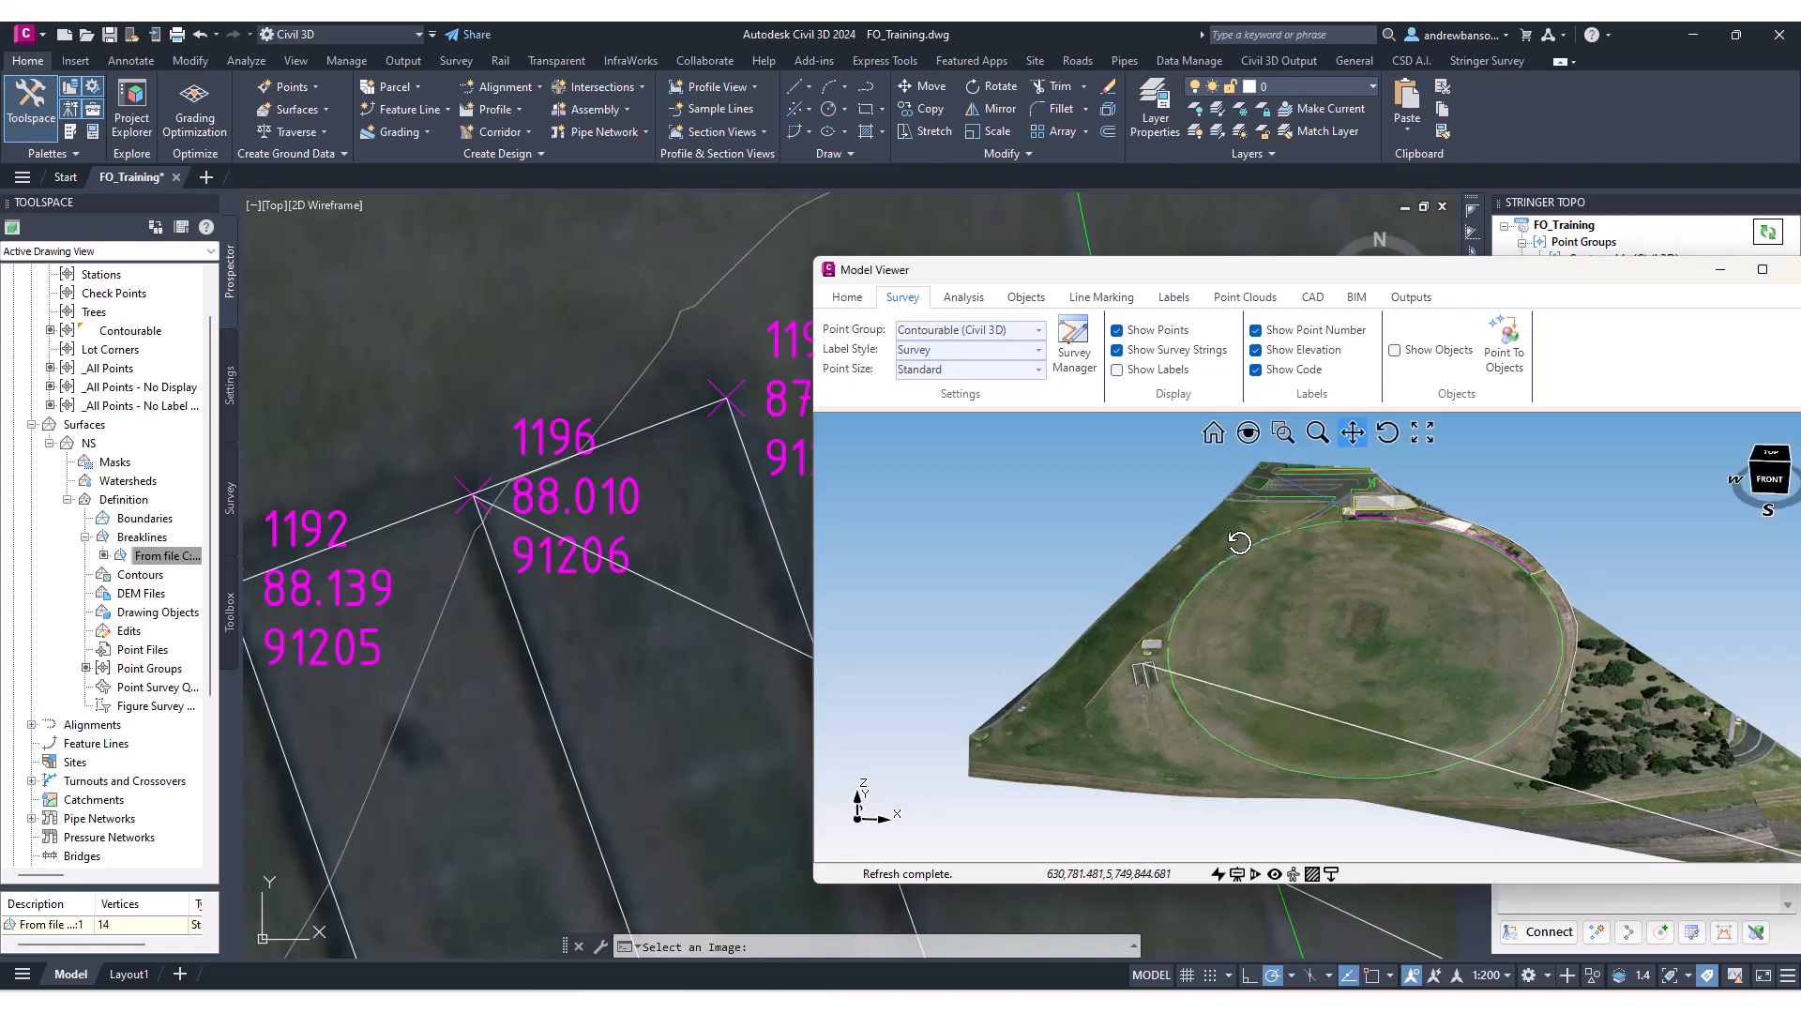
scroll(1163, 710, up, 5)
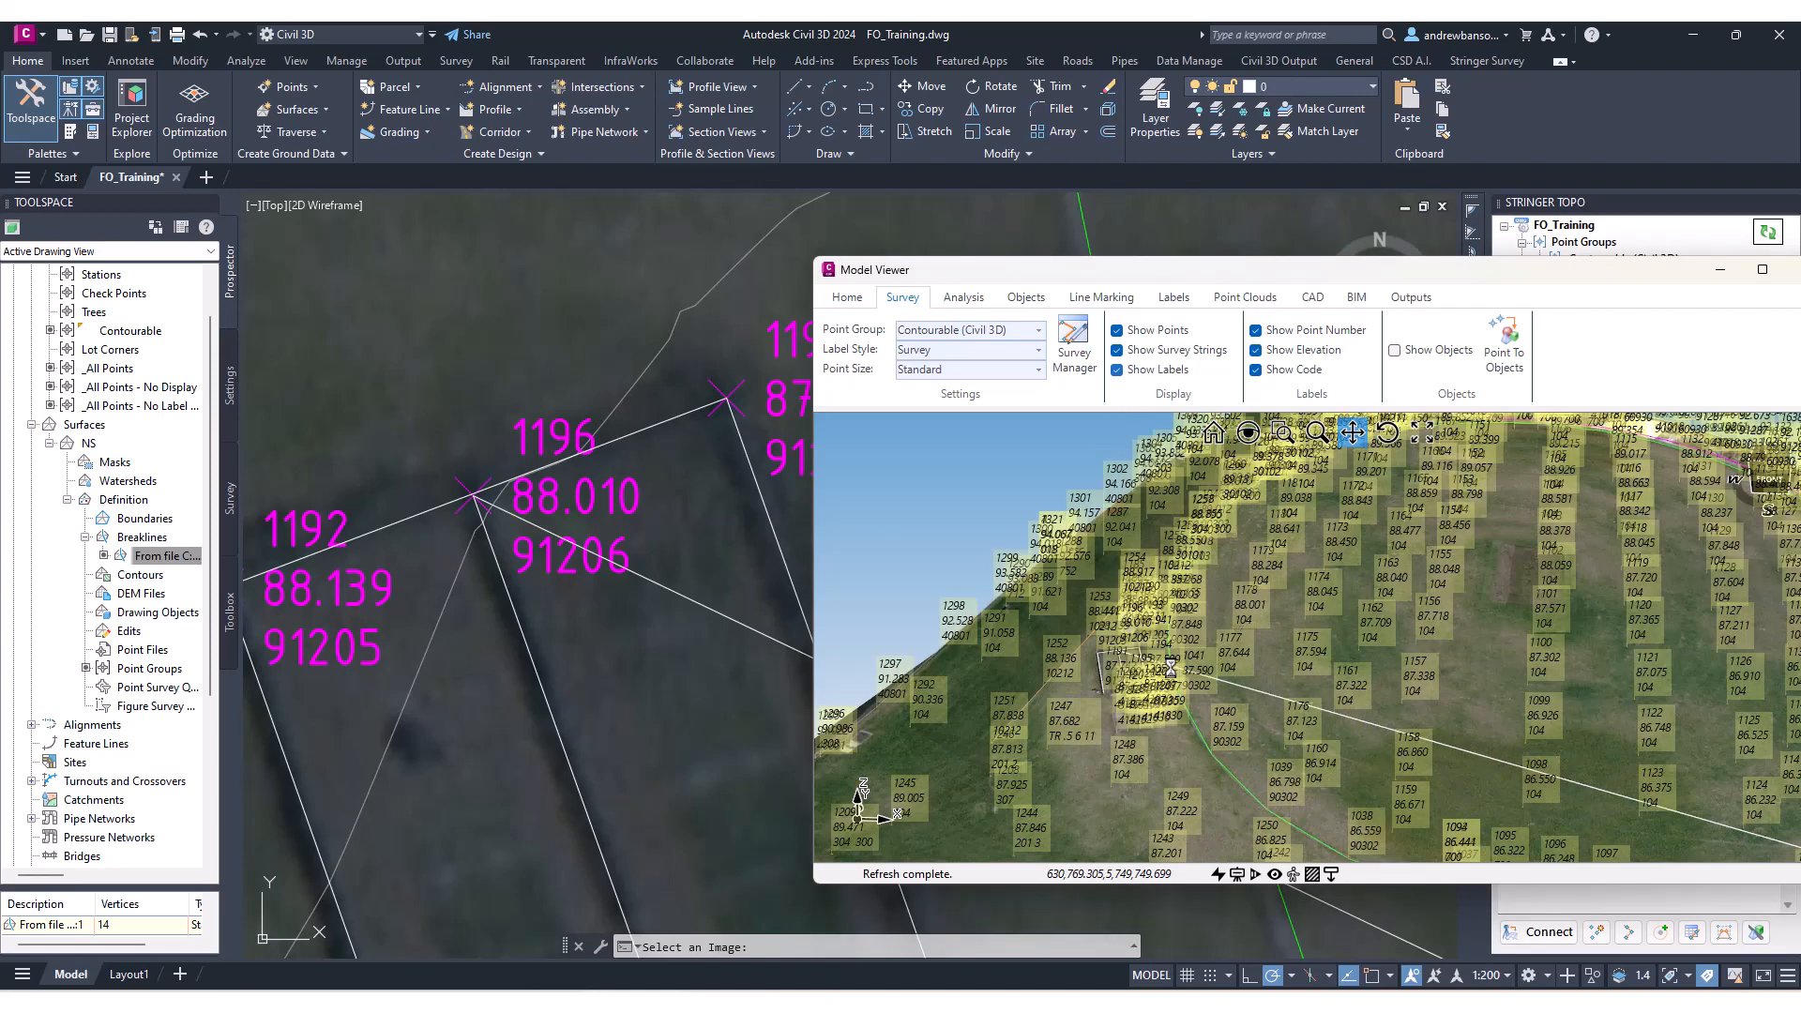
drag(1068, 616, 1388, 630)
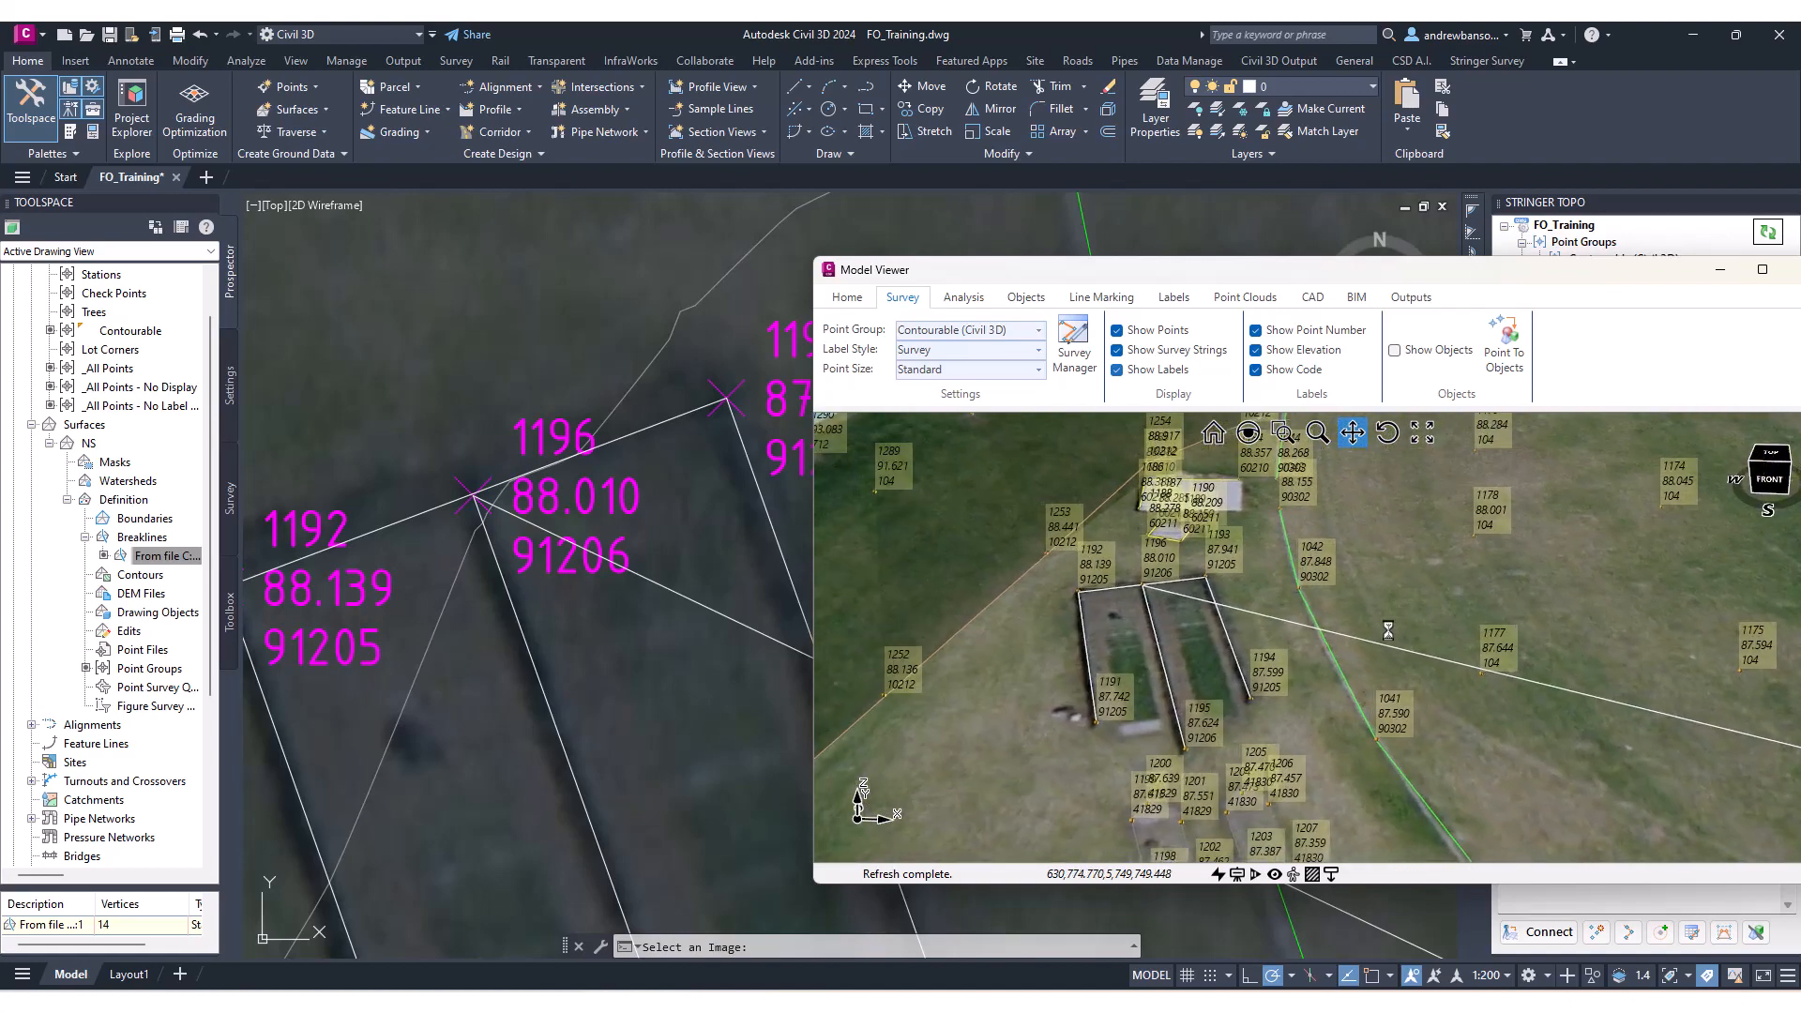
middle_drag(1260, 625, 1289, 594)
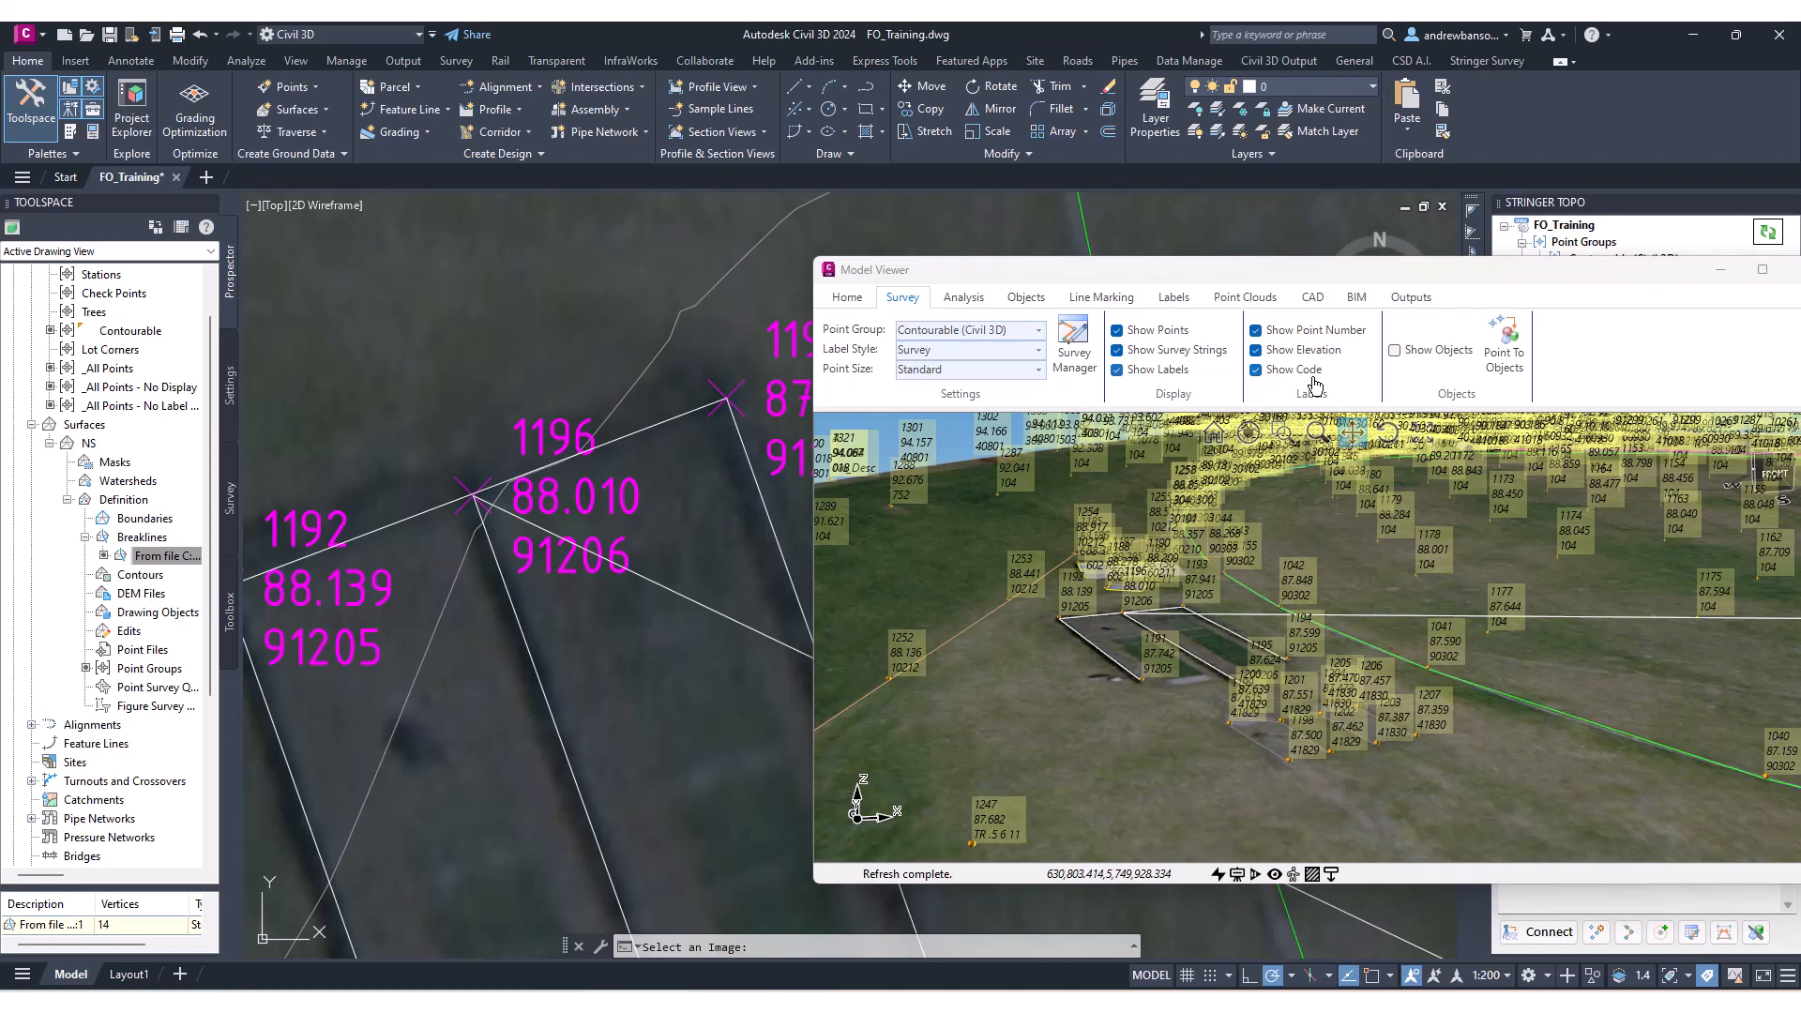
Turn off the point number, elevation and code labels in the Model Viewer.
click(1295, 355)
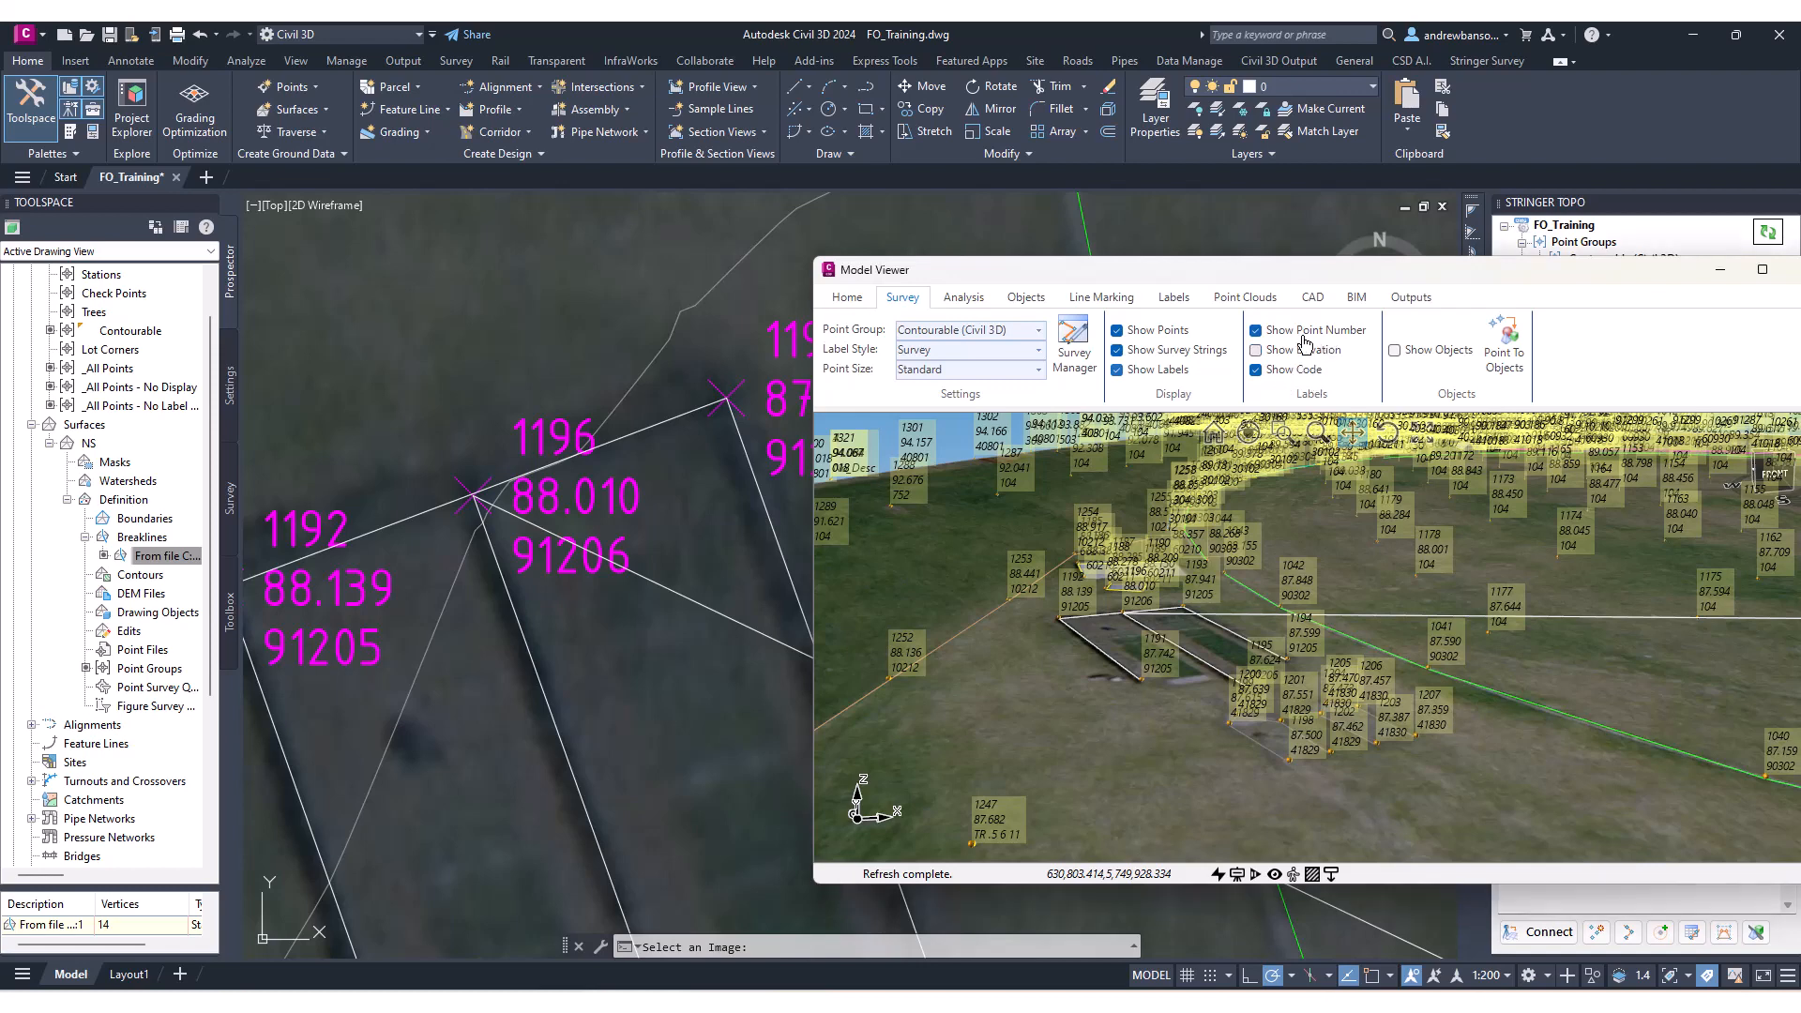
click(1304, 334)
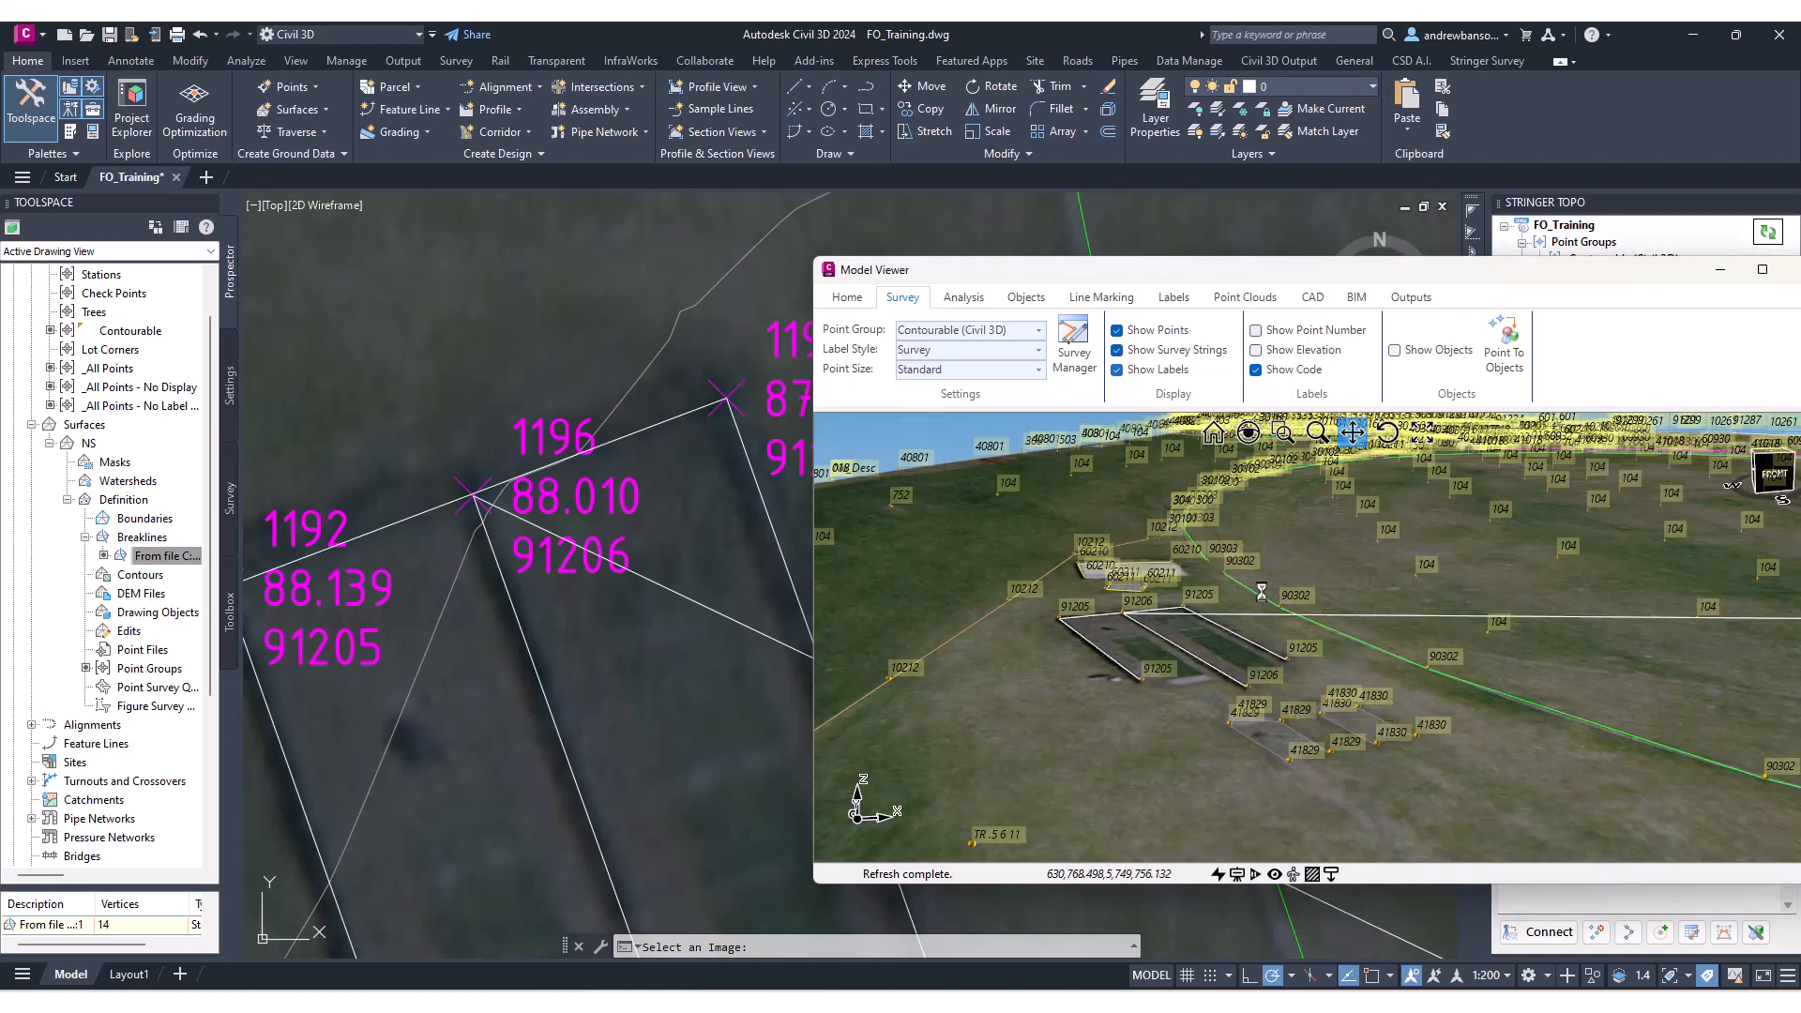
drag(1285, 605, 1244, 607)
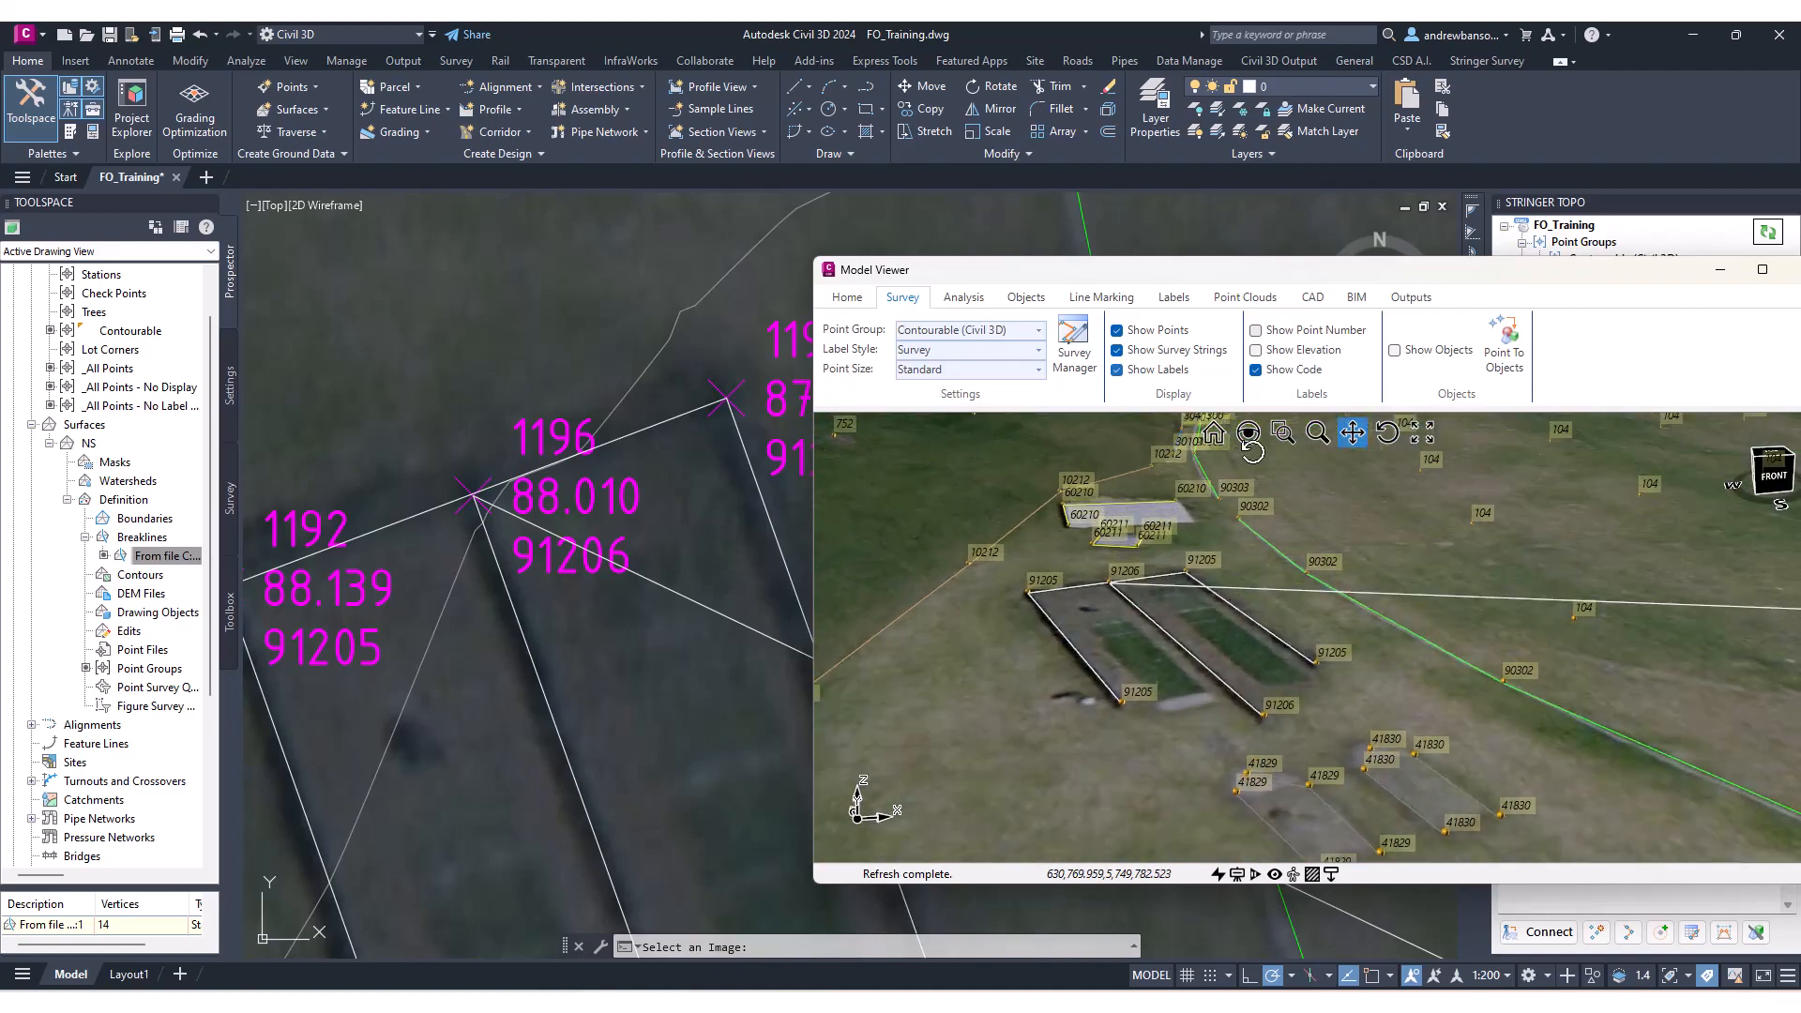
click(1255, 369)
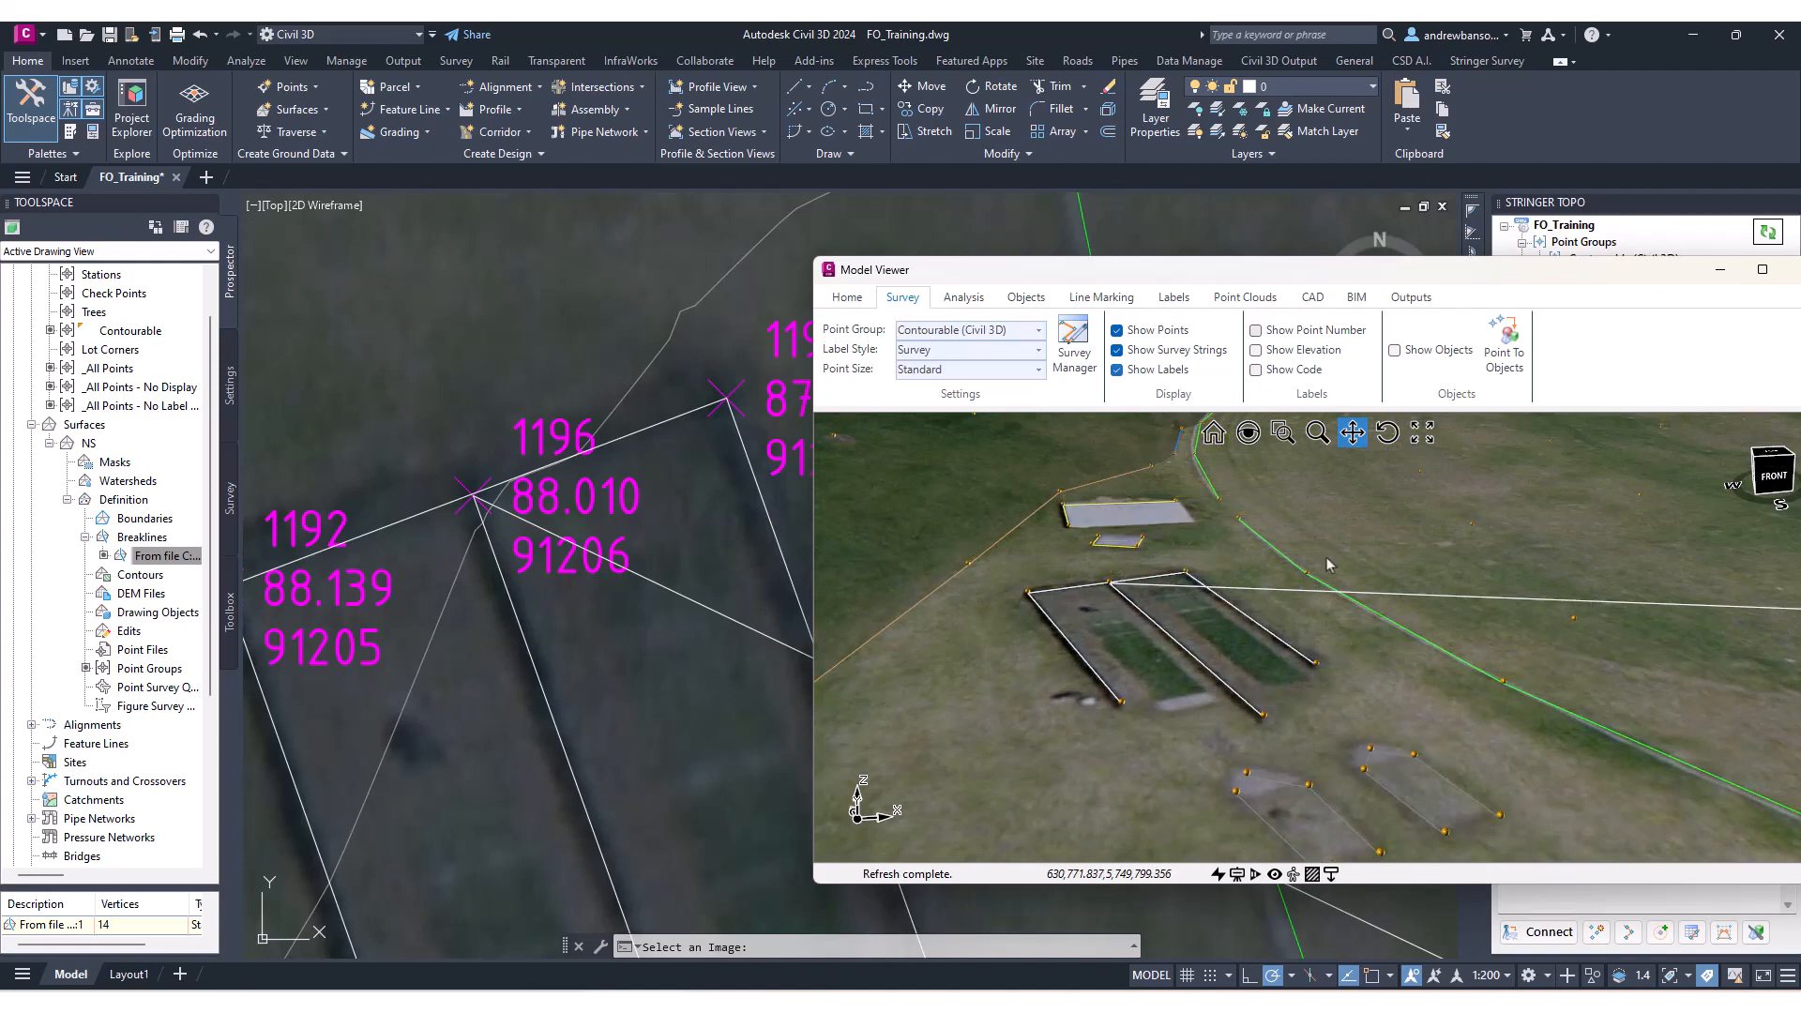
Reposition and resize the Model Viewer window, then orbit and zoom over the nets to inspect the survey points.
middle_drag(1329, 565, 1458, 445)
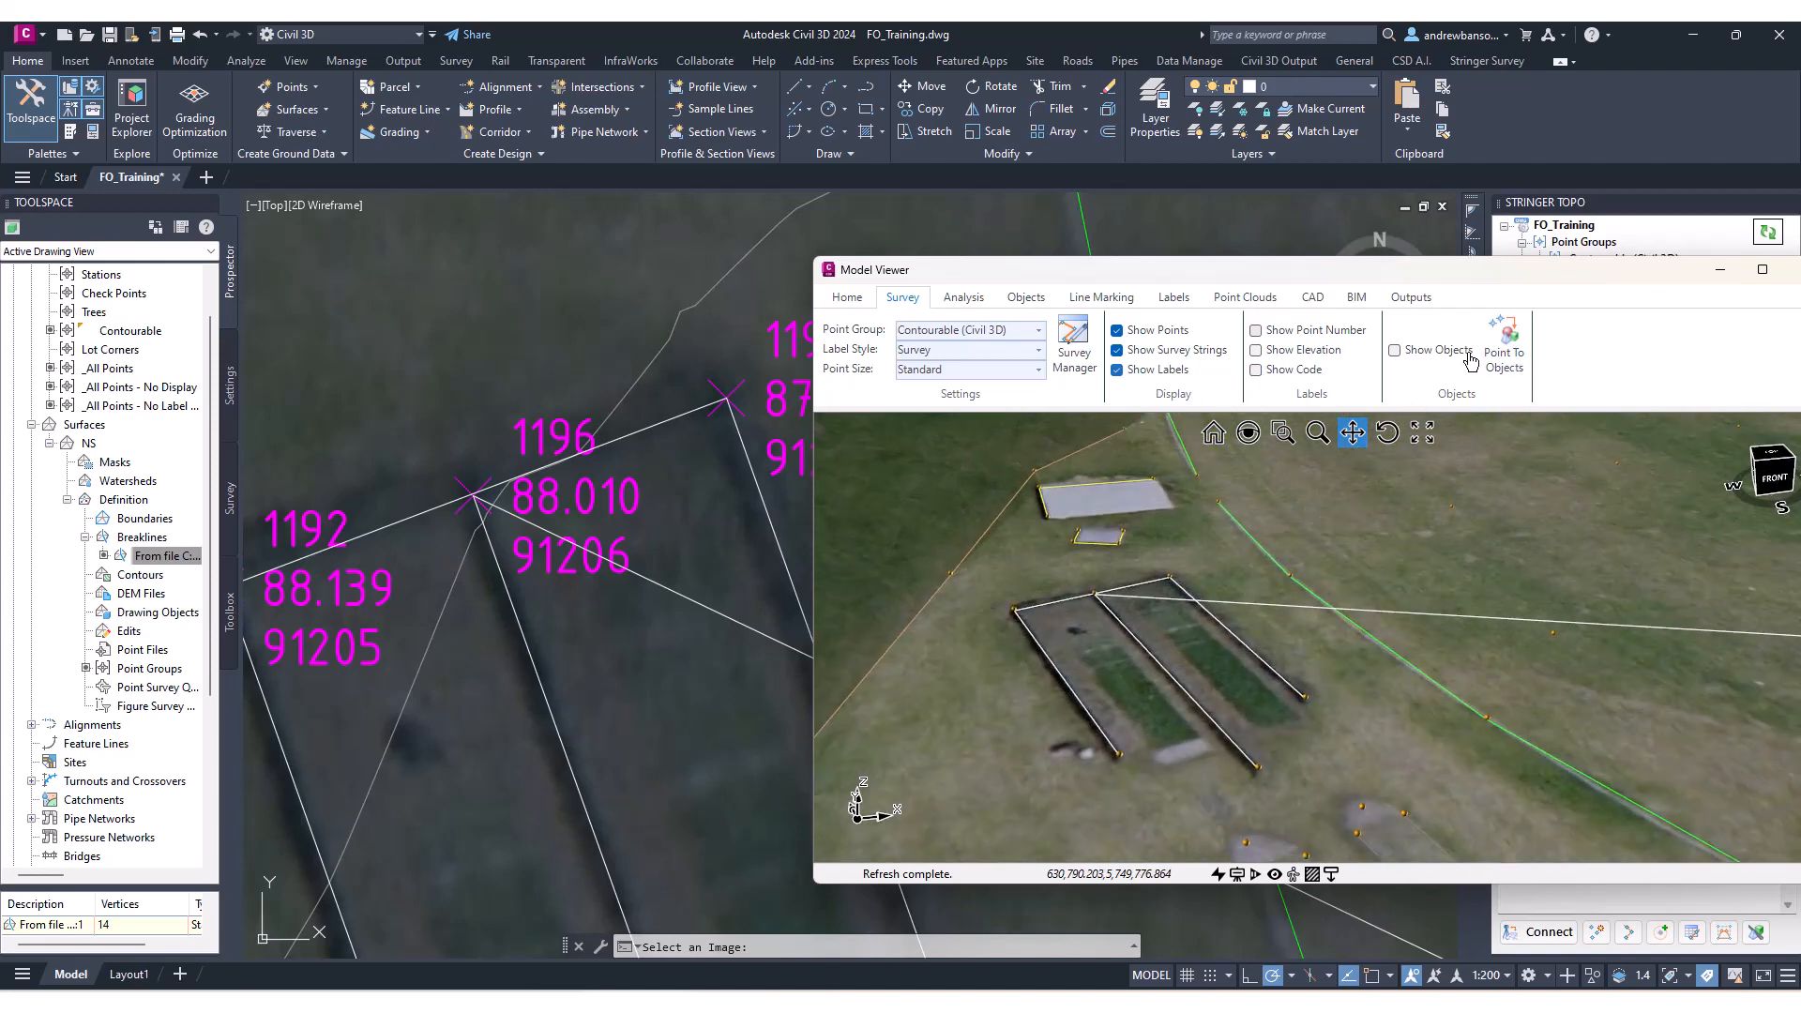
drag(814, 882, 522, 936)
drag(1088, 264, 1088, 131)
scroll(1007, 477, down, 5)
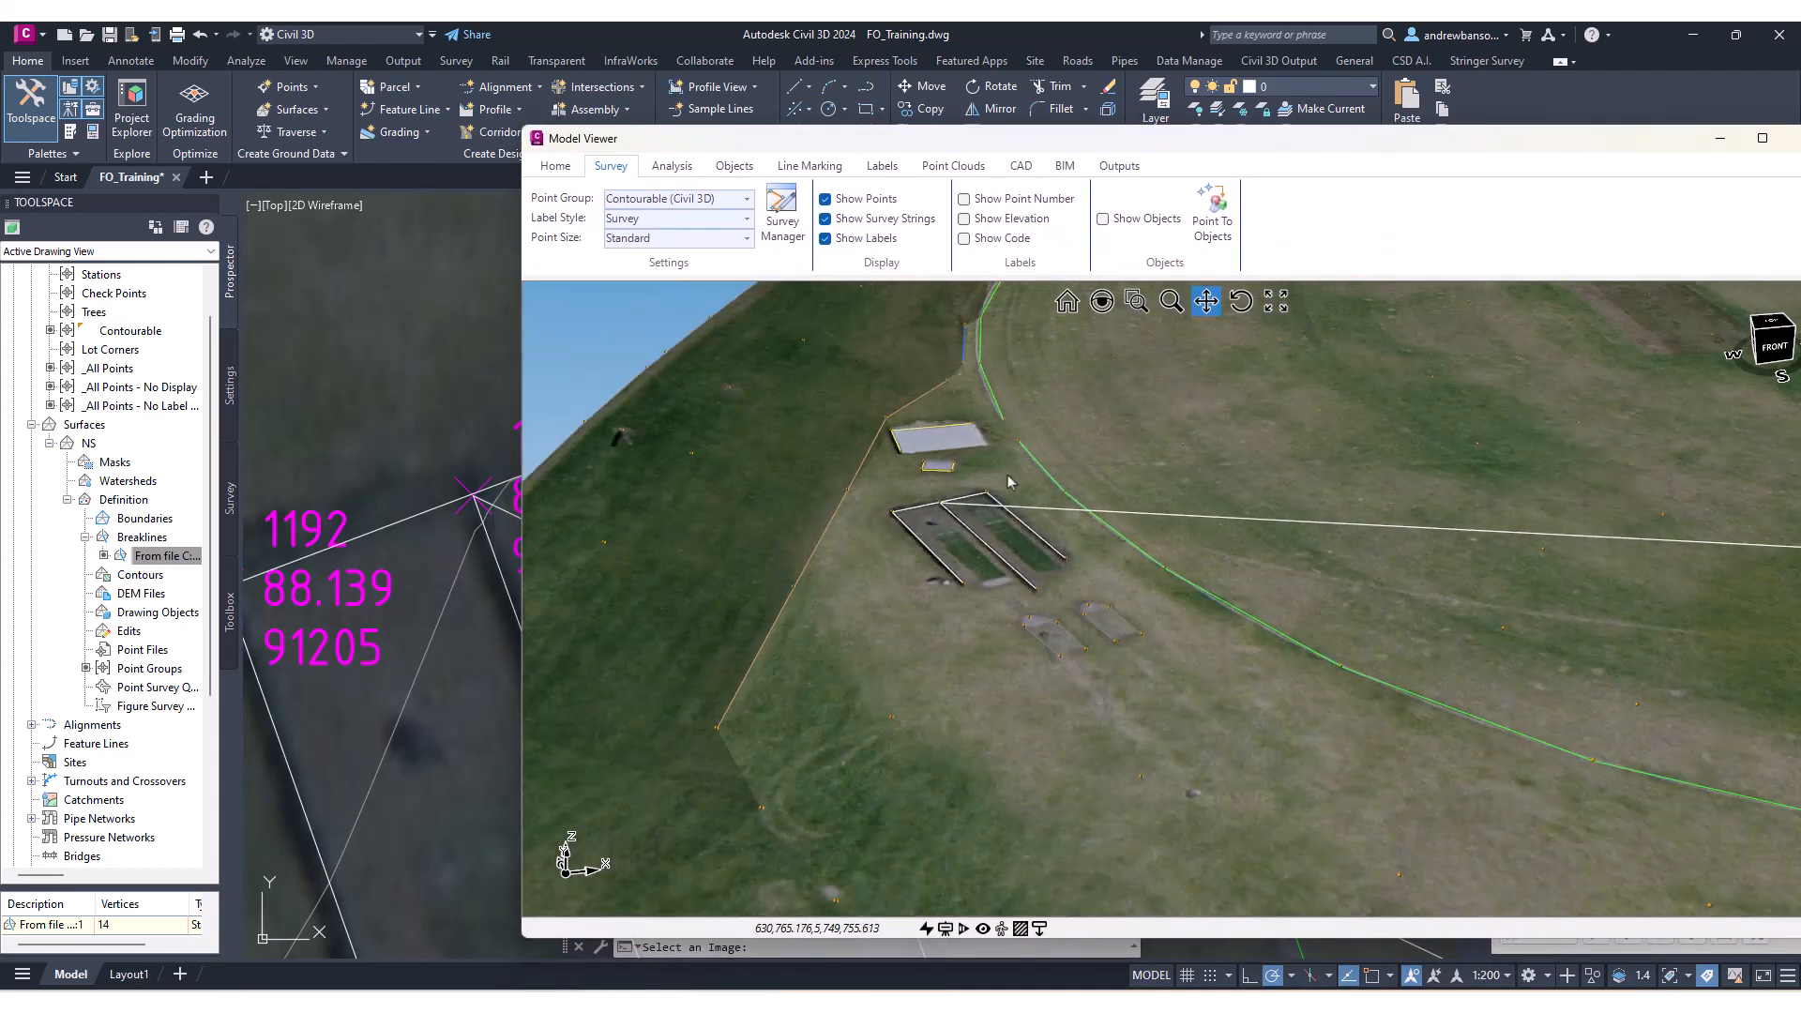
scroll(897, 732, up, 5)
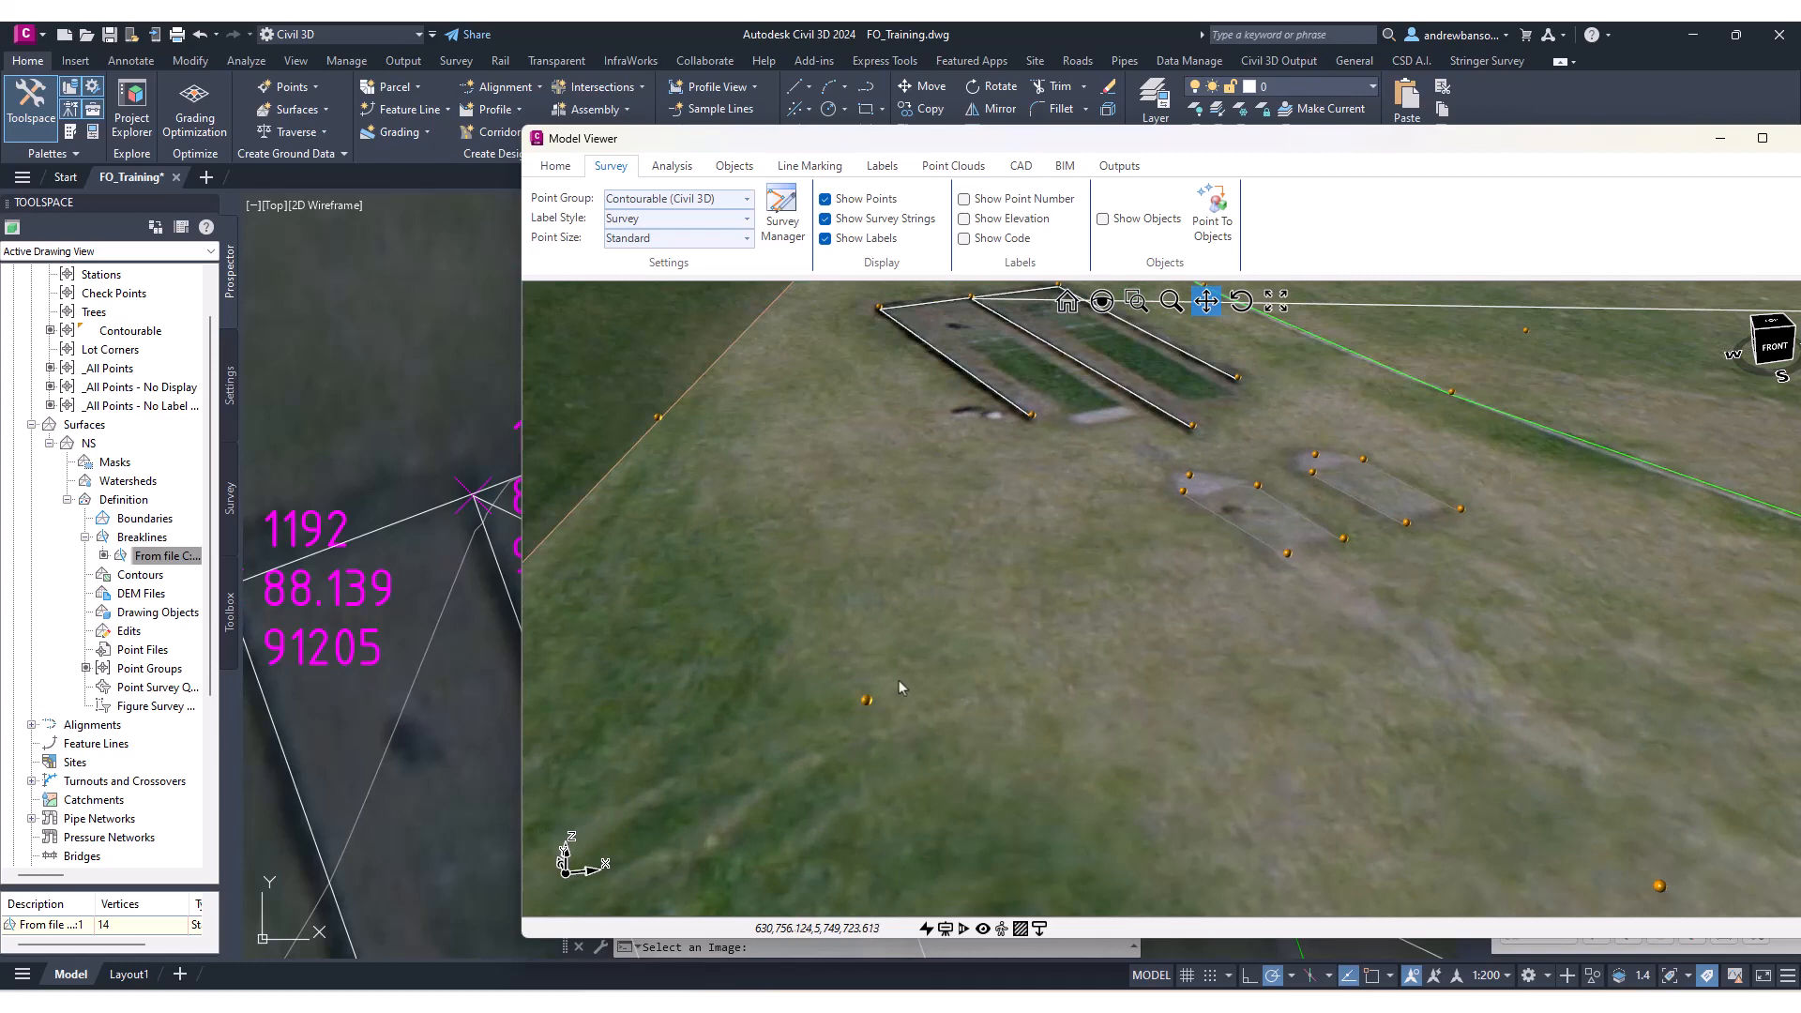
middle_drag(898, 681, 897, 658)
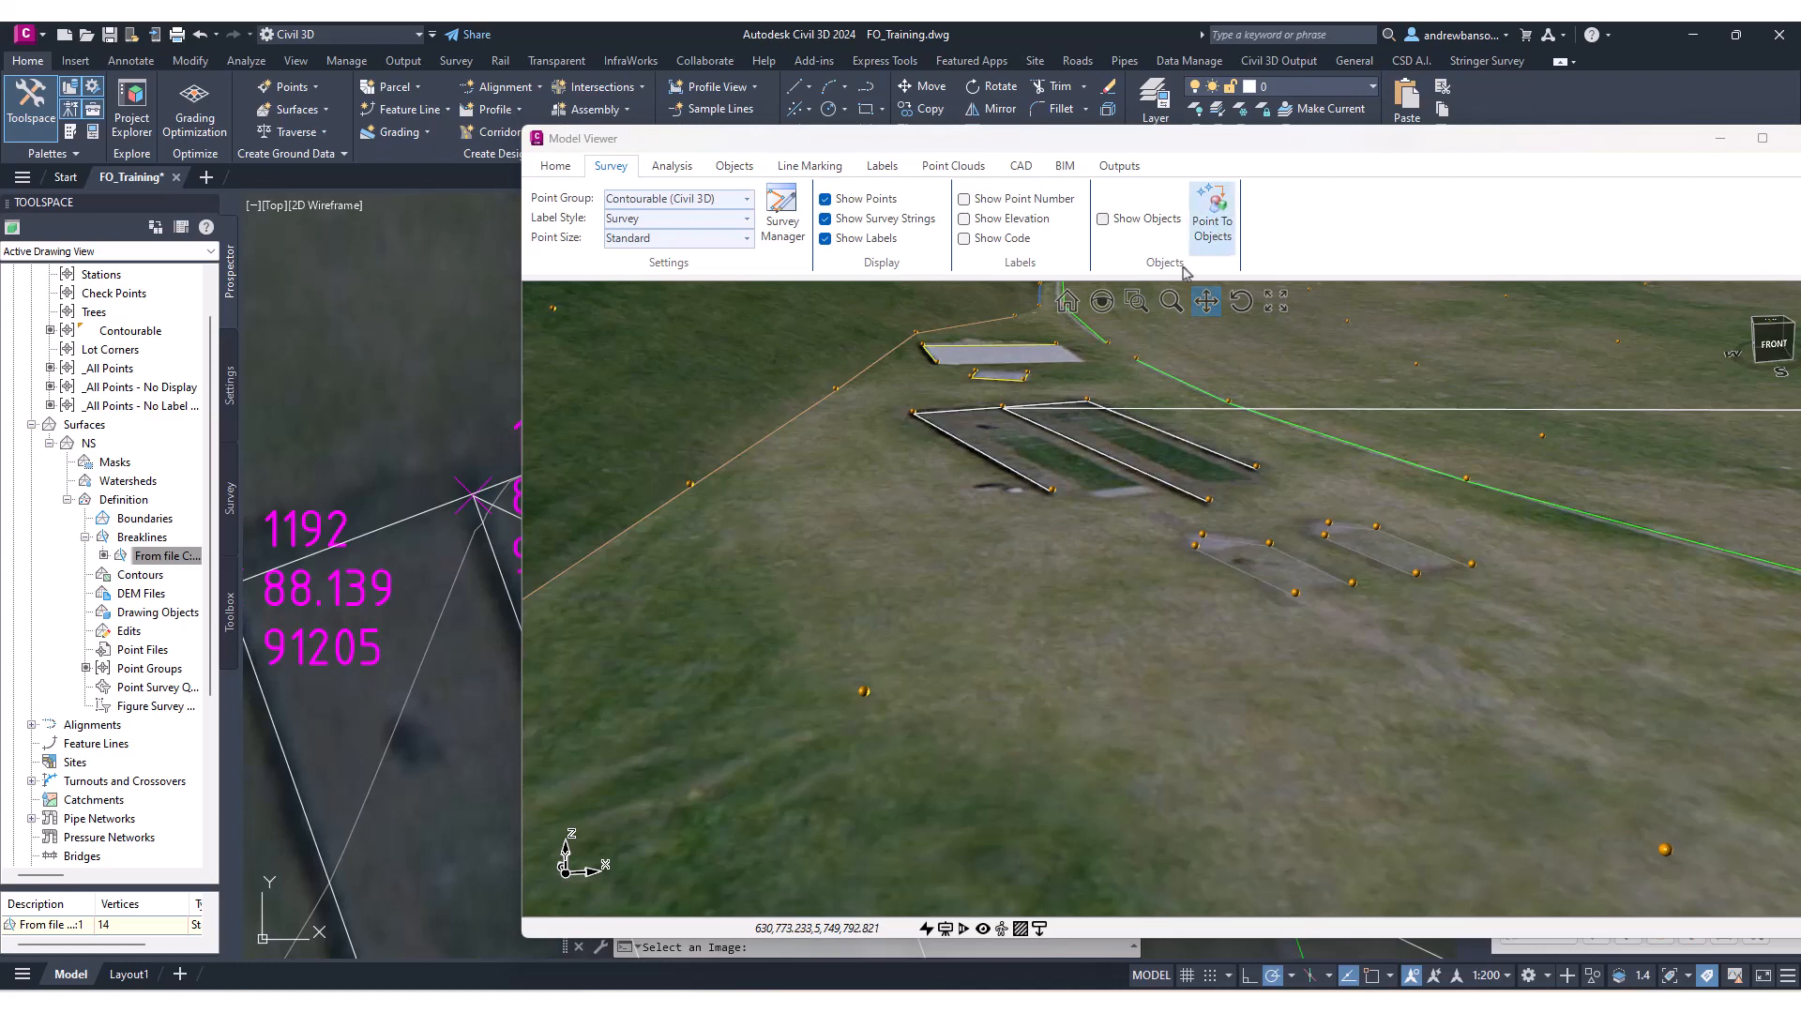
middle_drag(956, 575, 964, 592)
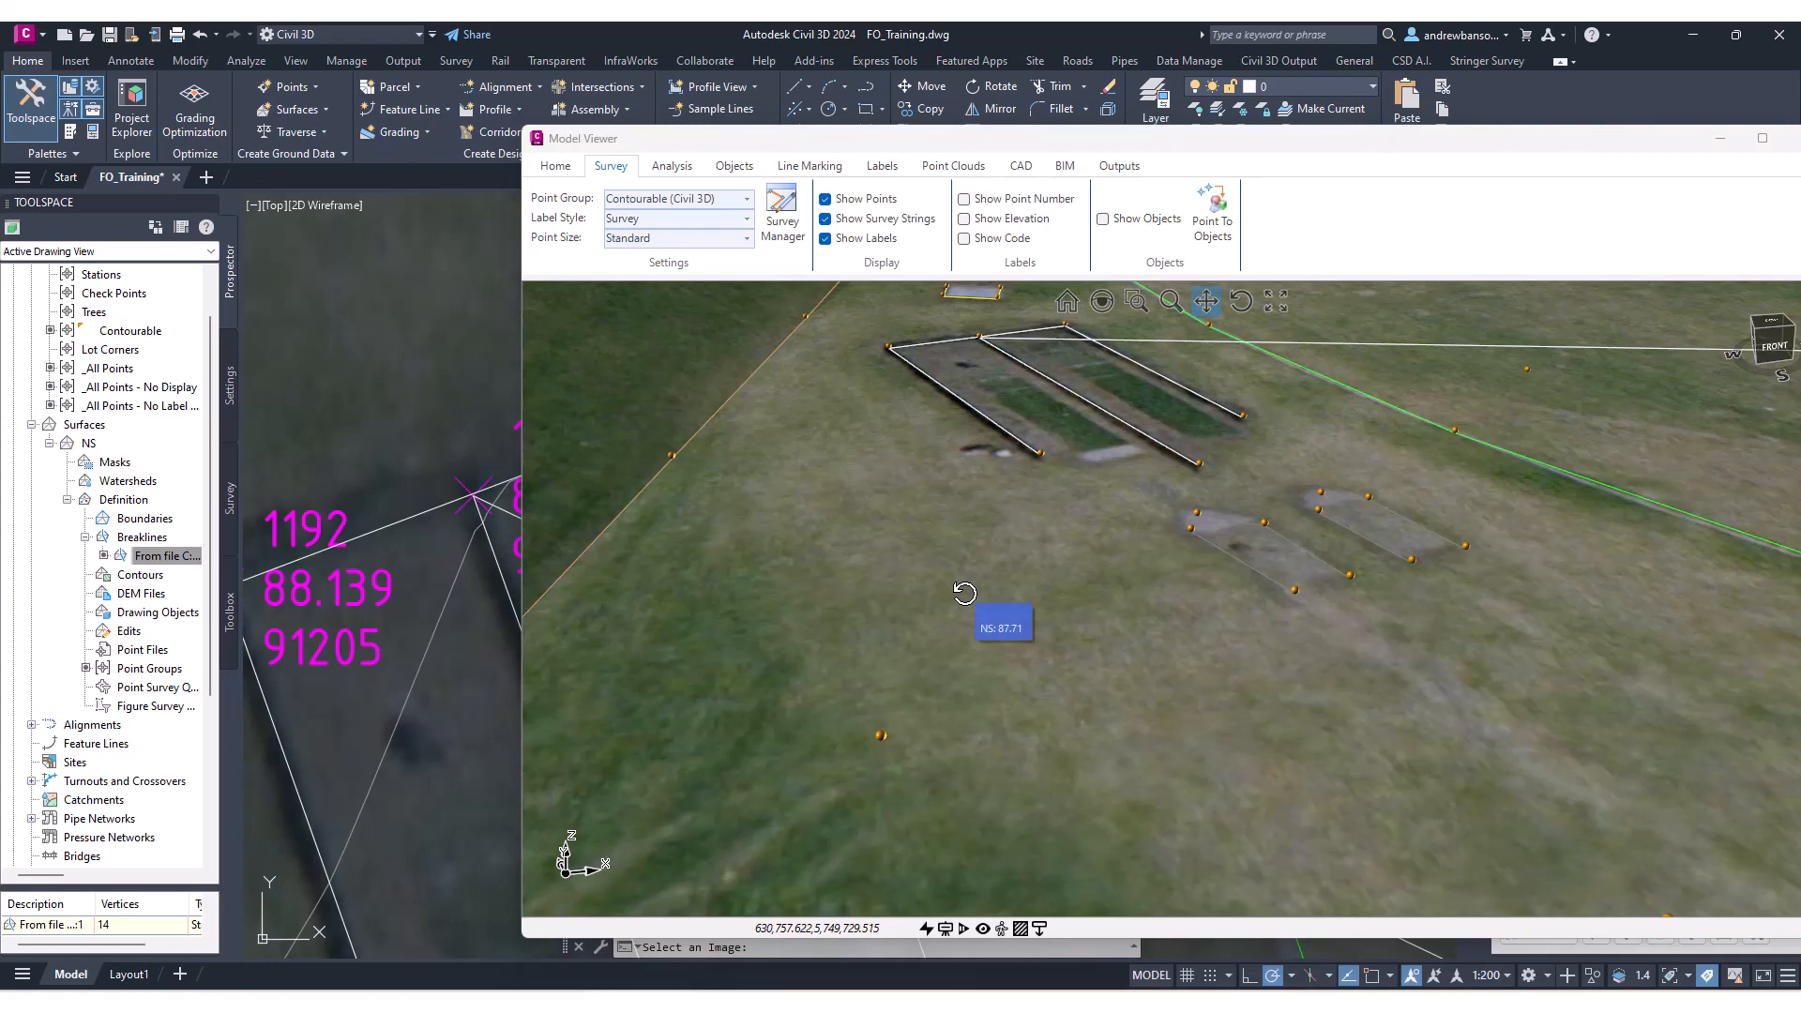
scroll(988, 597, down, 5)
middle_drag(991, 606, 1117, 390)
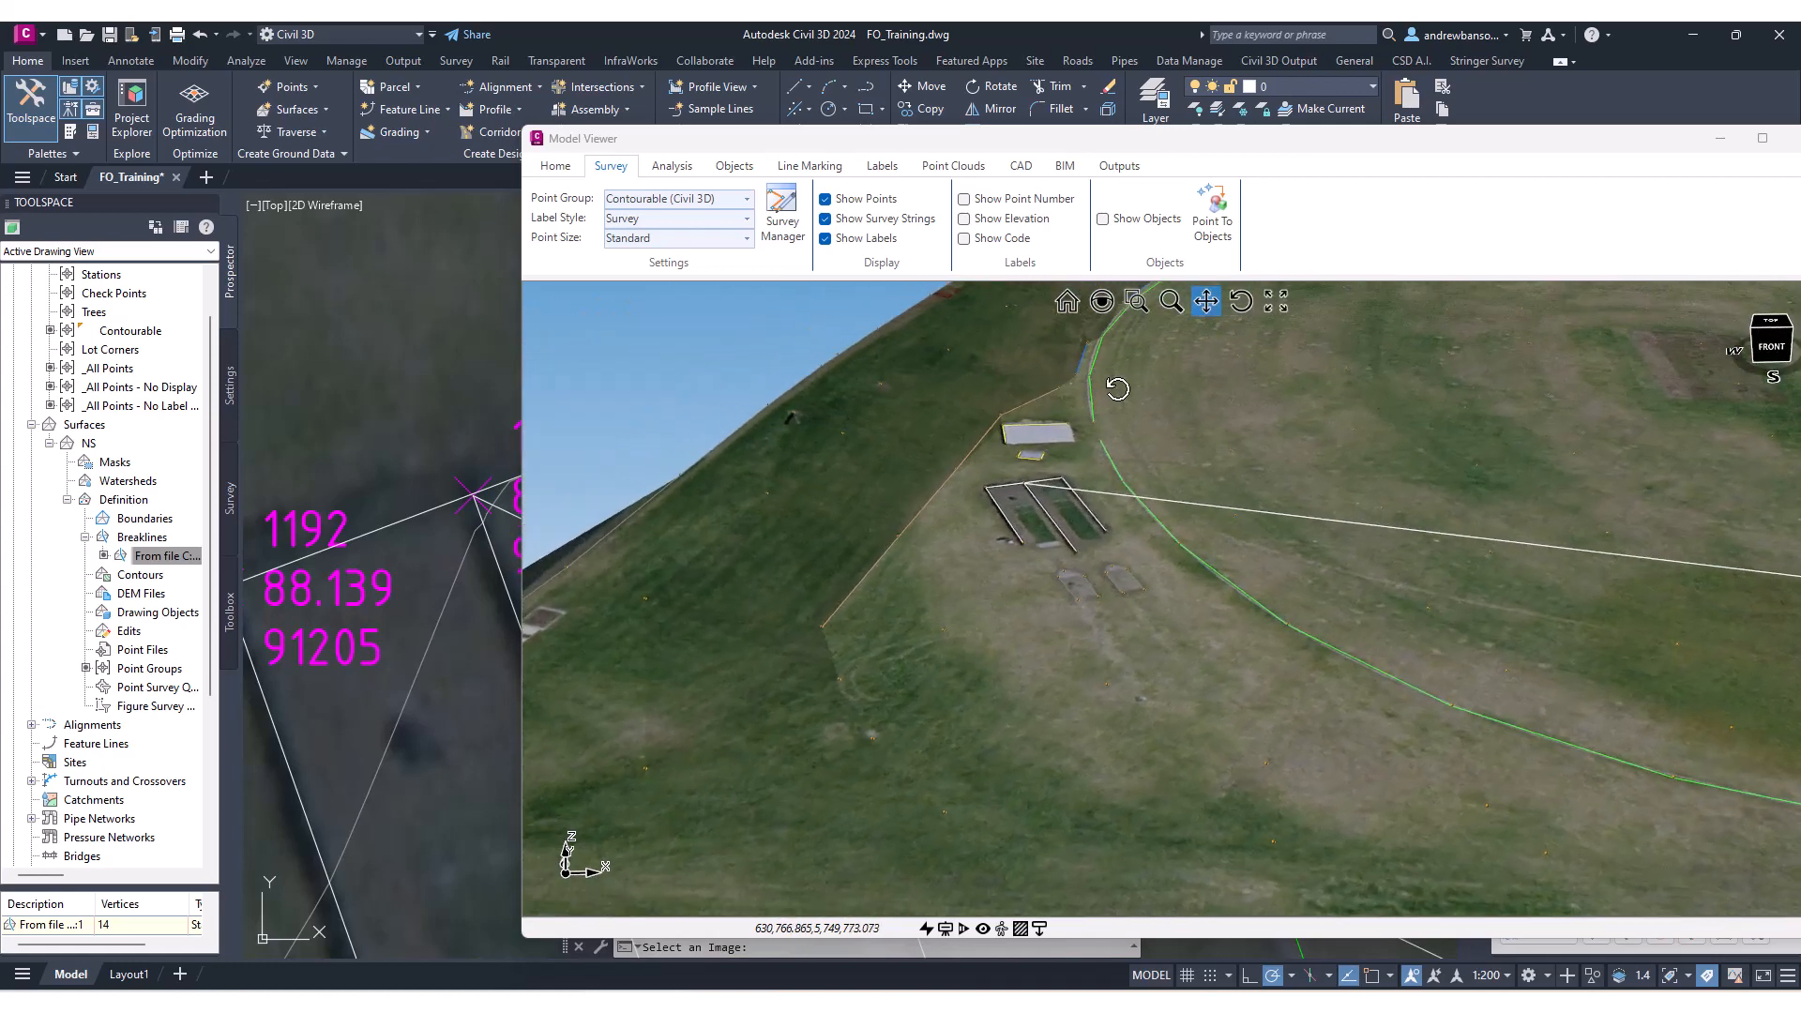
key(ctrl)
drag(1201, 538, 1031, 579)
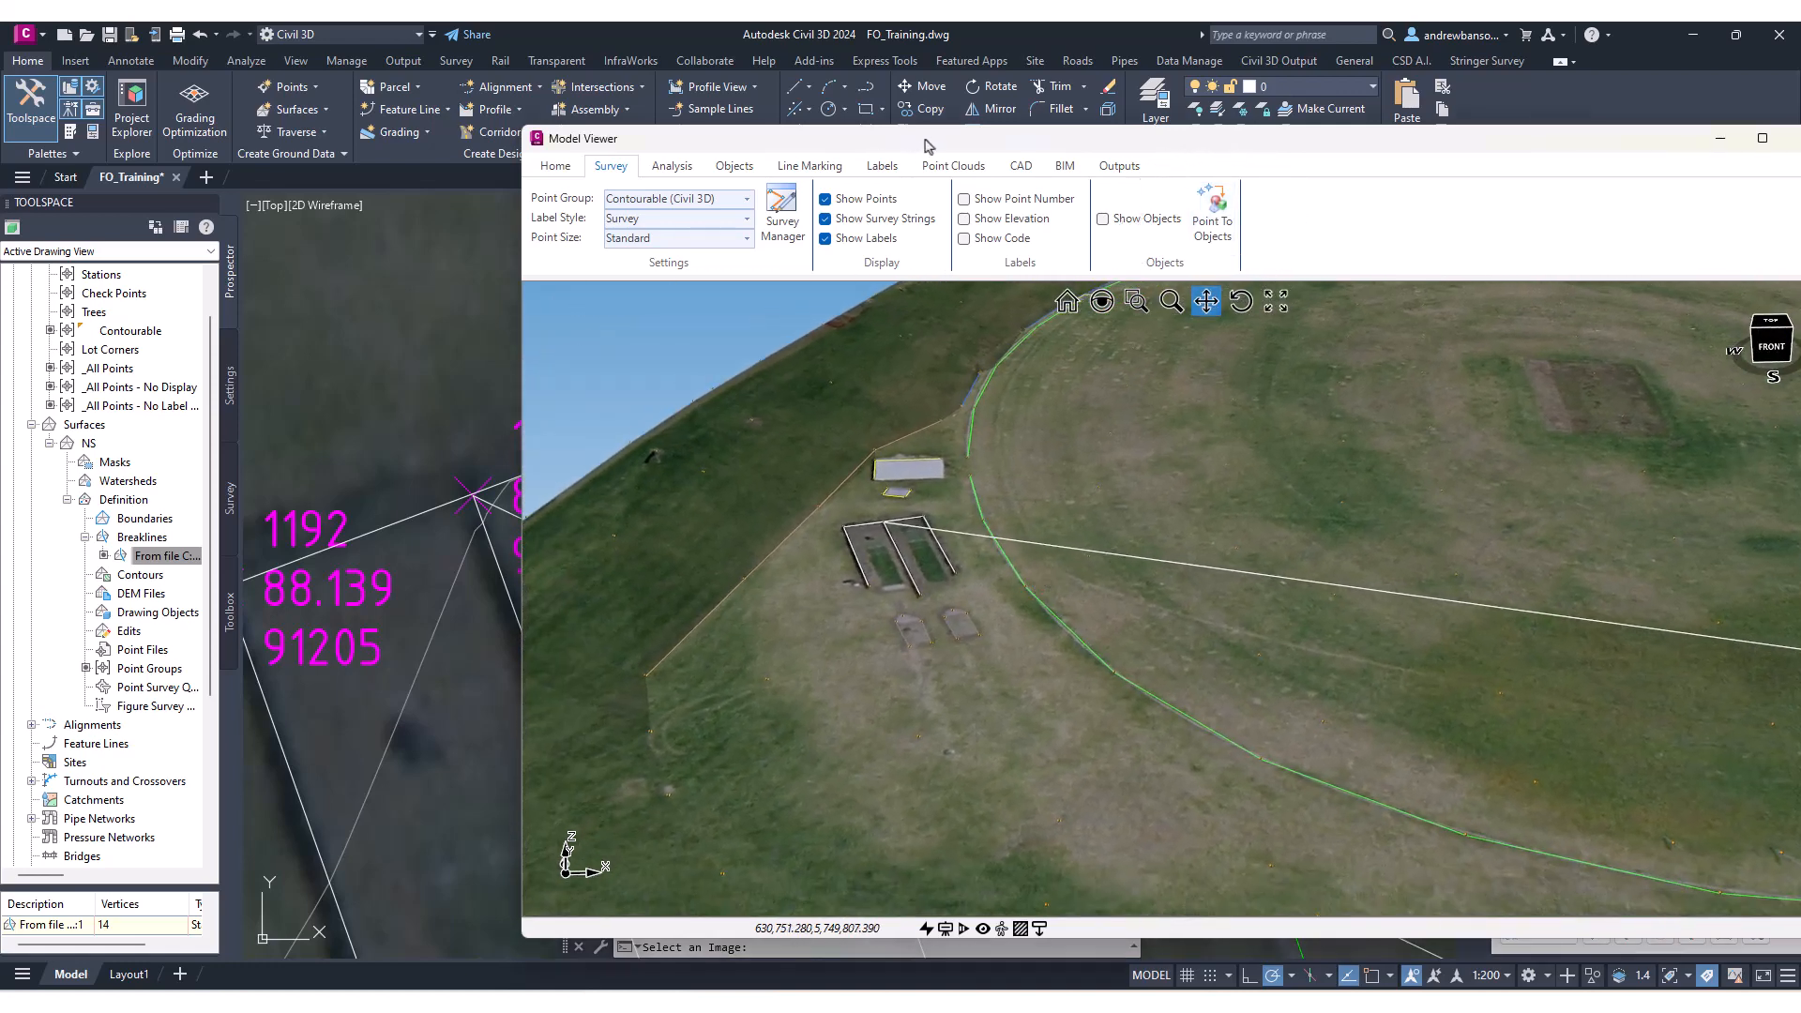
drag(927, 146, 902, 200)
key(ctrl)
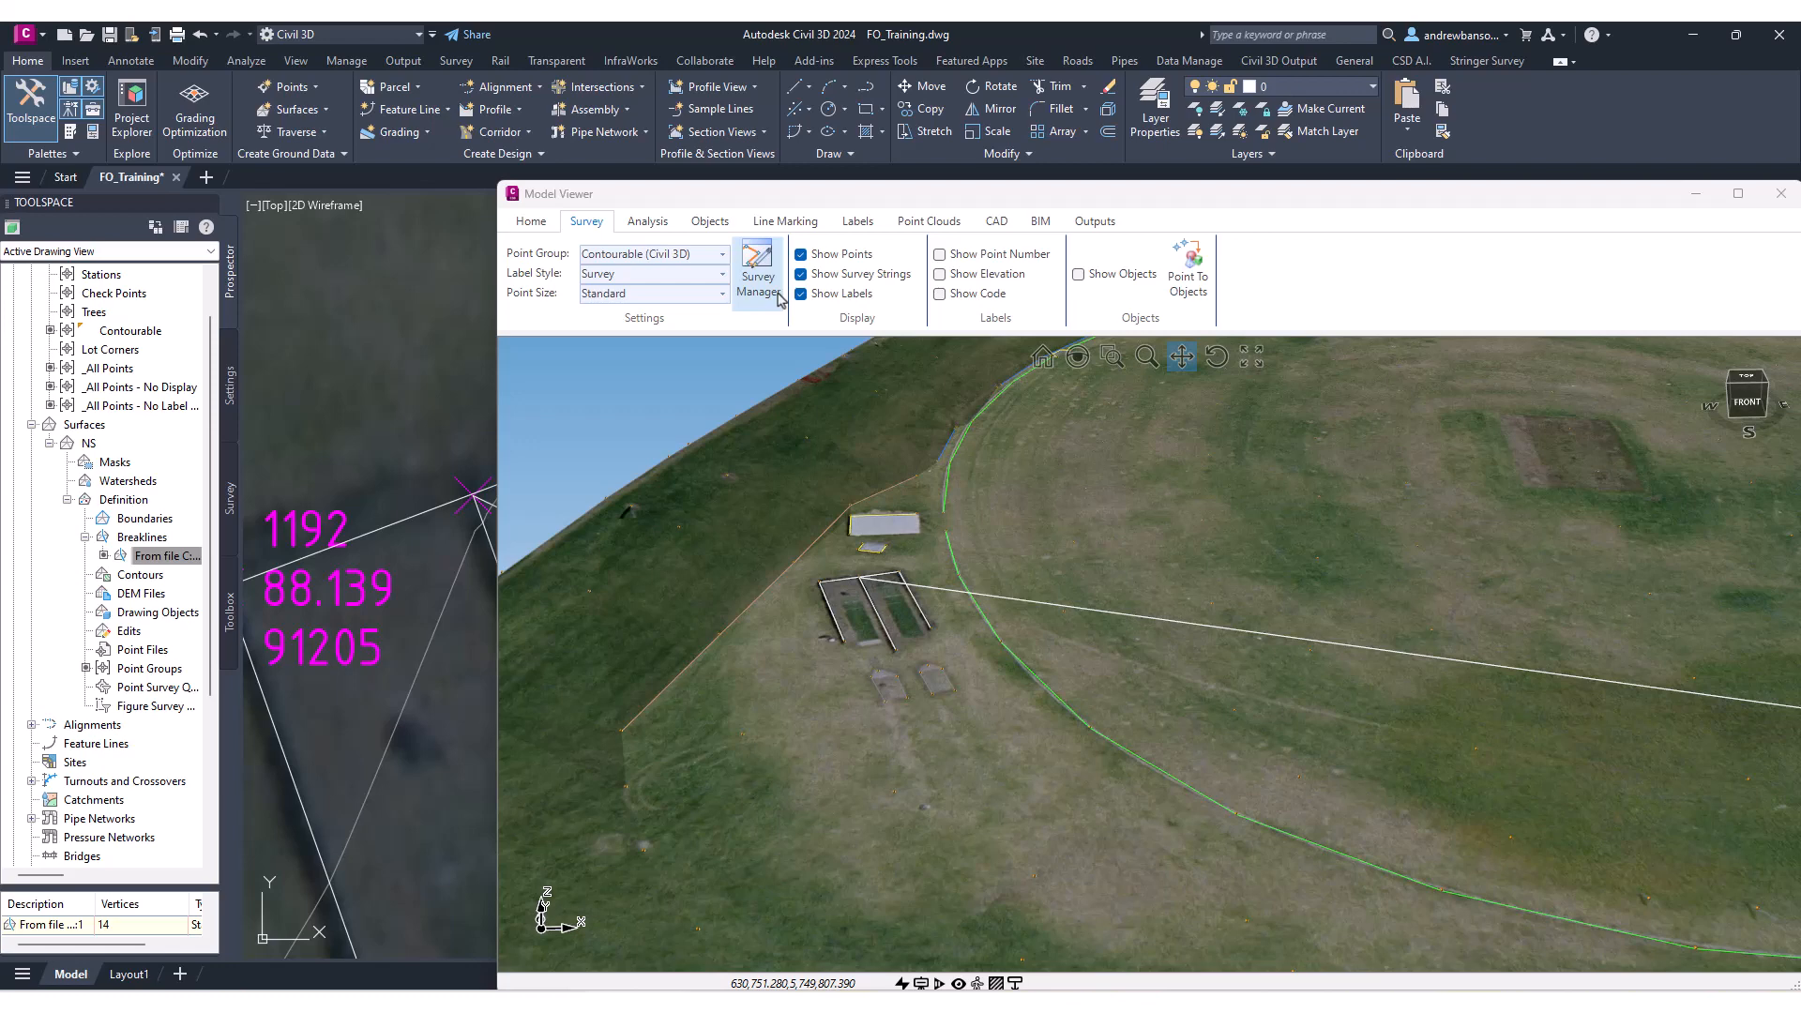
Close the Model Viewer and open the Stringer Survey tools.
click(777, 298)
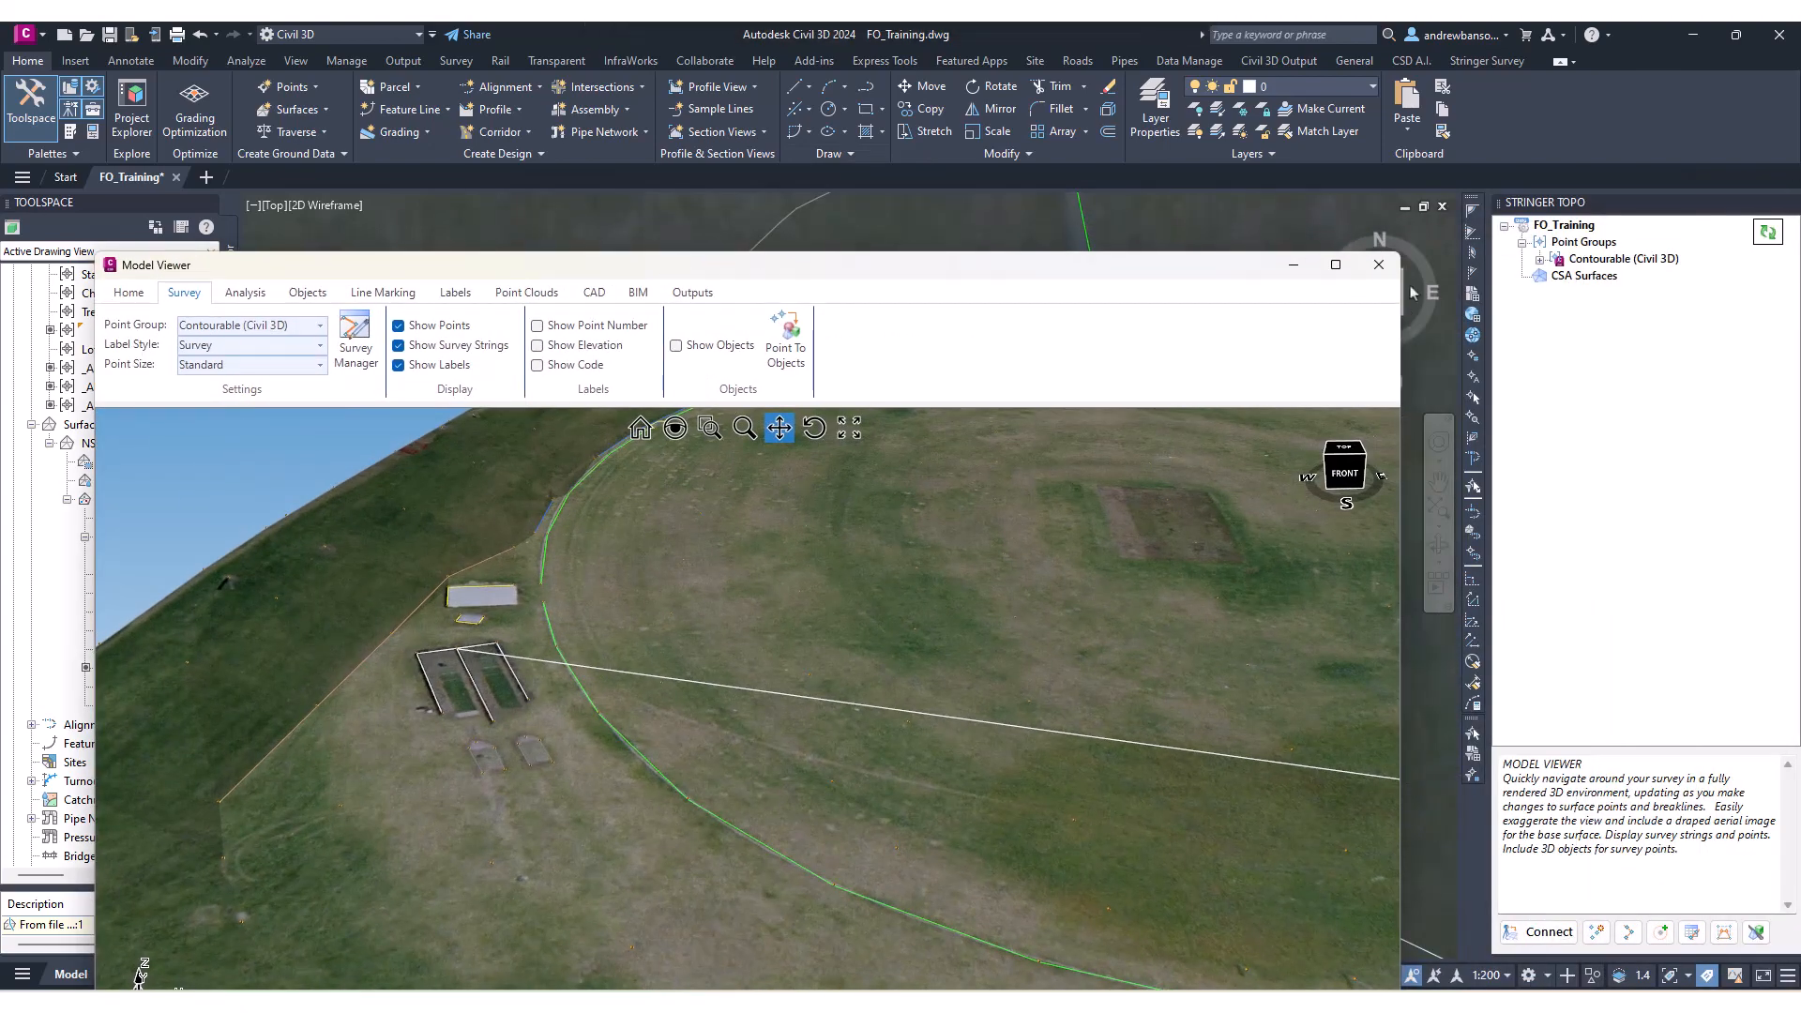
click(1378, 264)
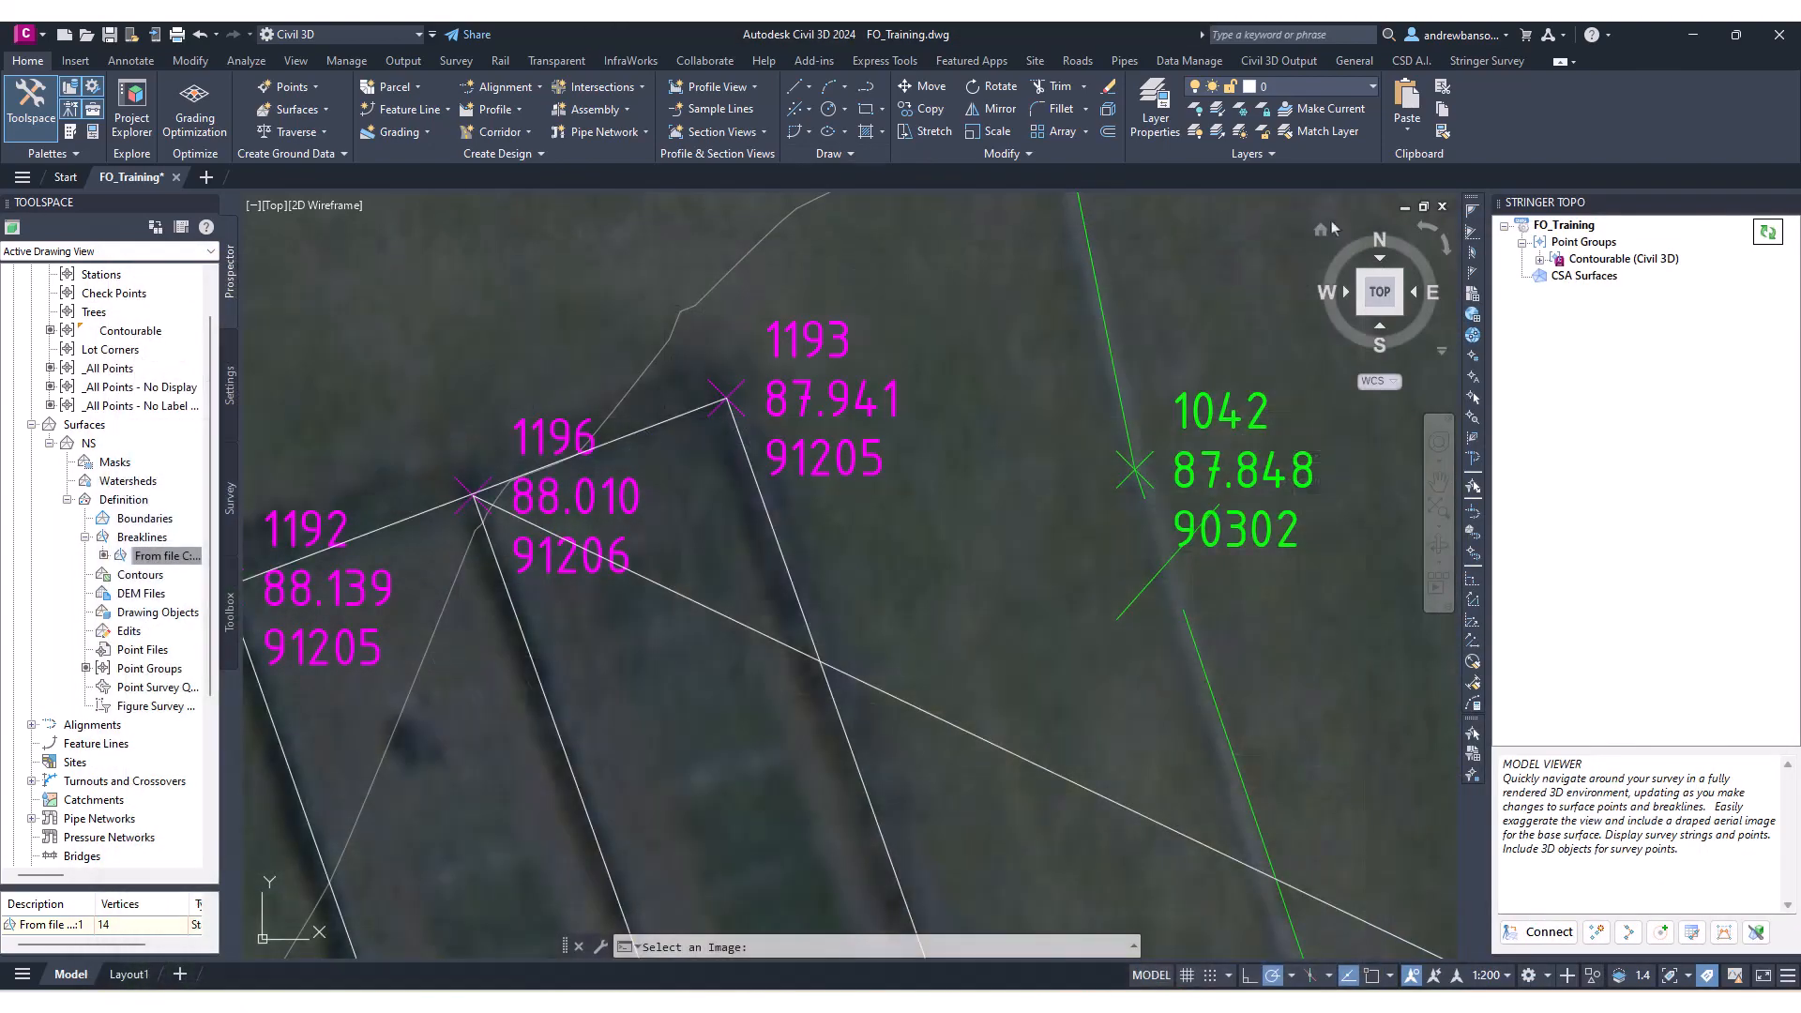
click(1487, 60)
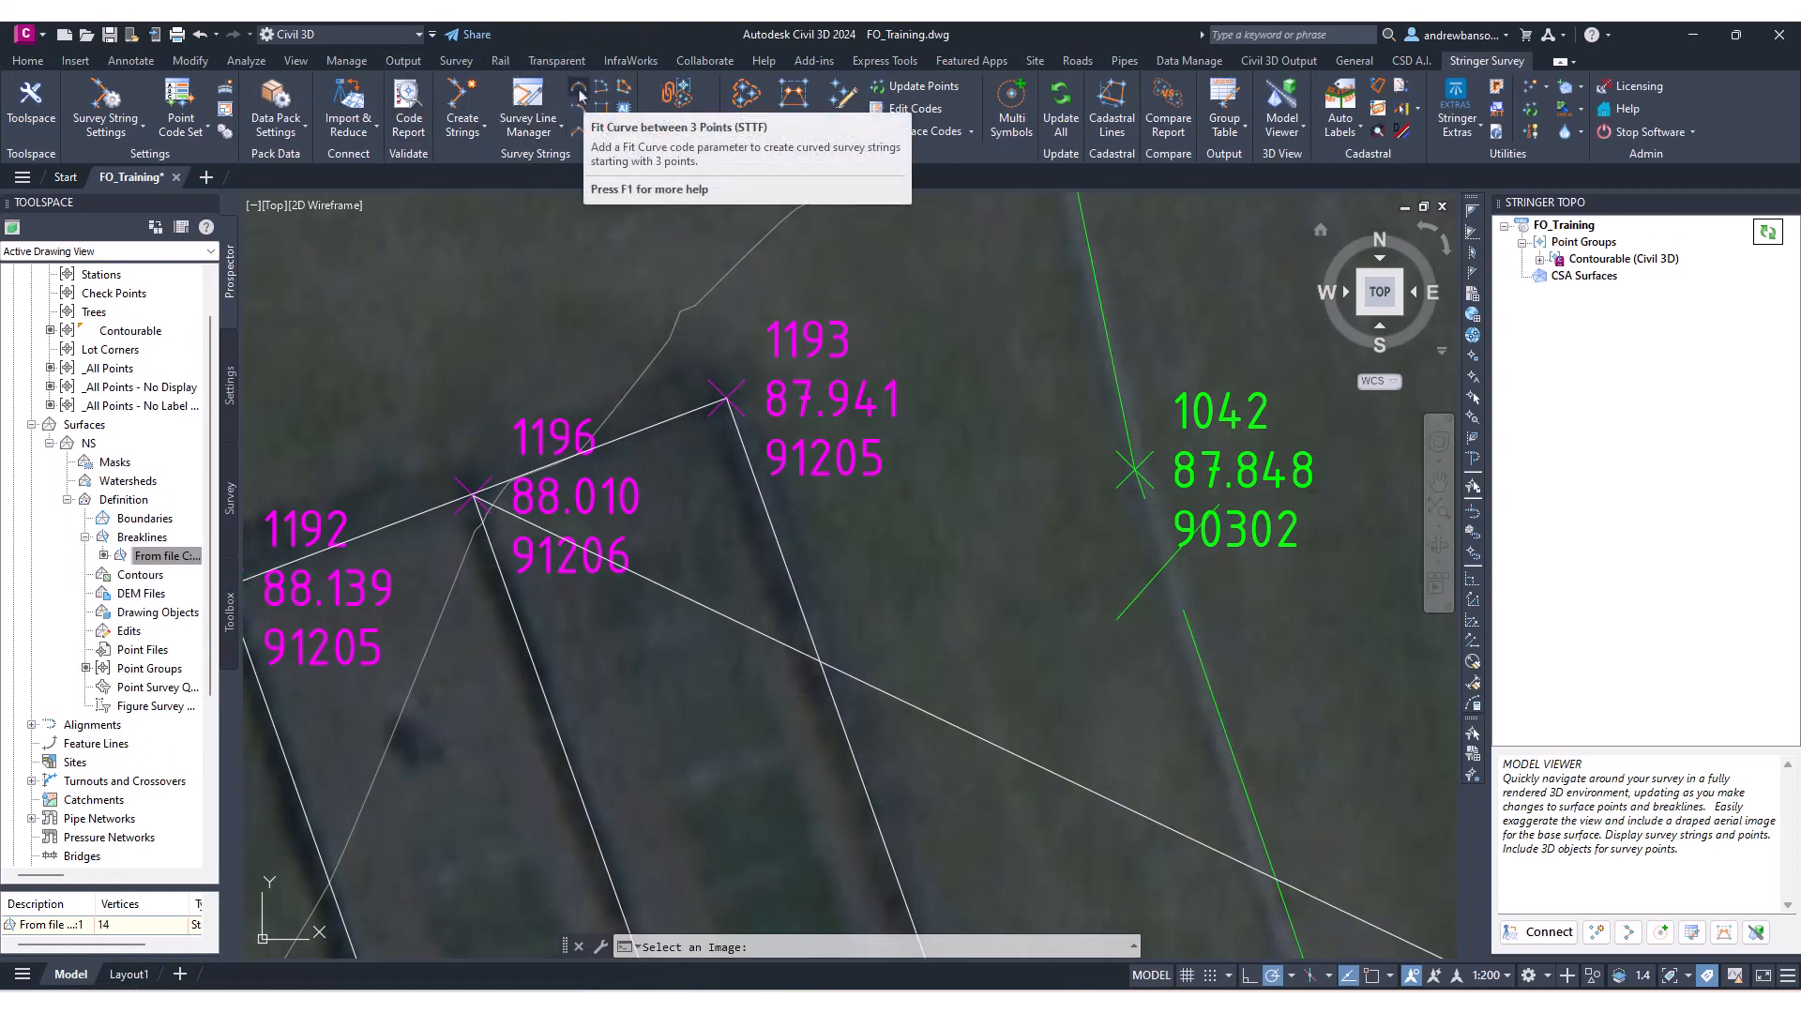
Zoom and pan across the plan drawing to review the oval's Cogo points and survey strings.
scroll(680, 418, down, 3)
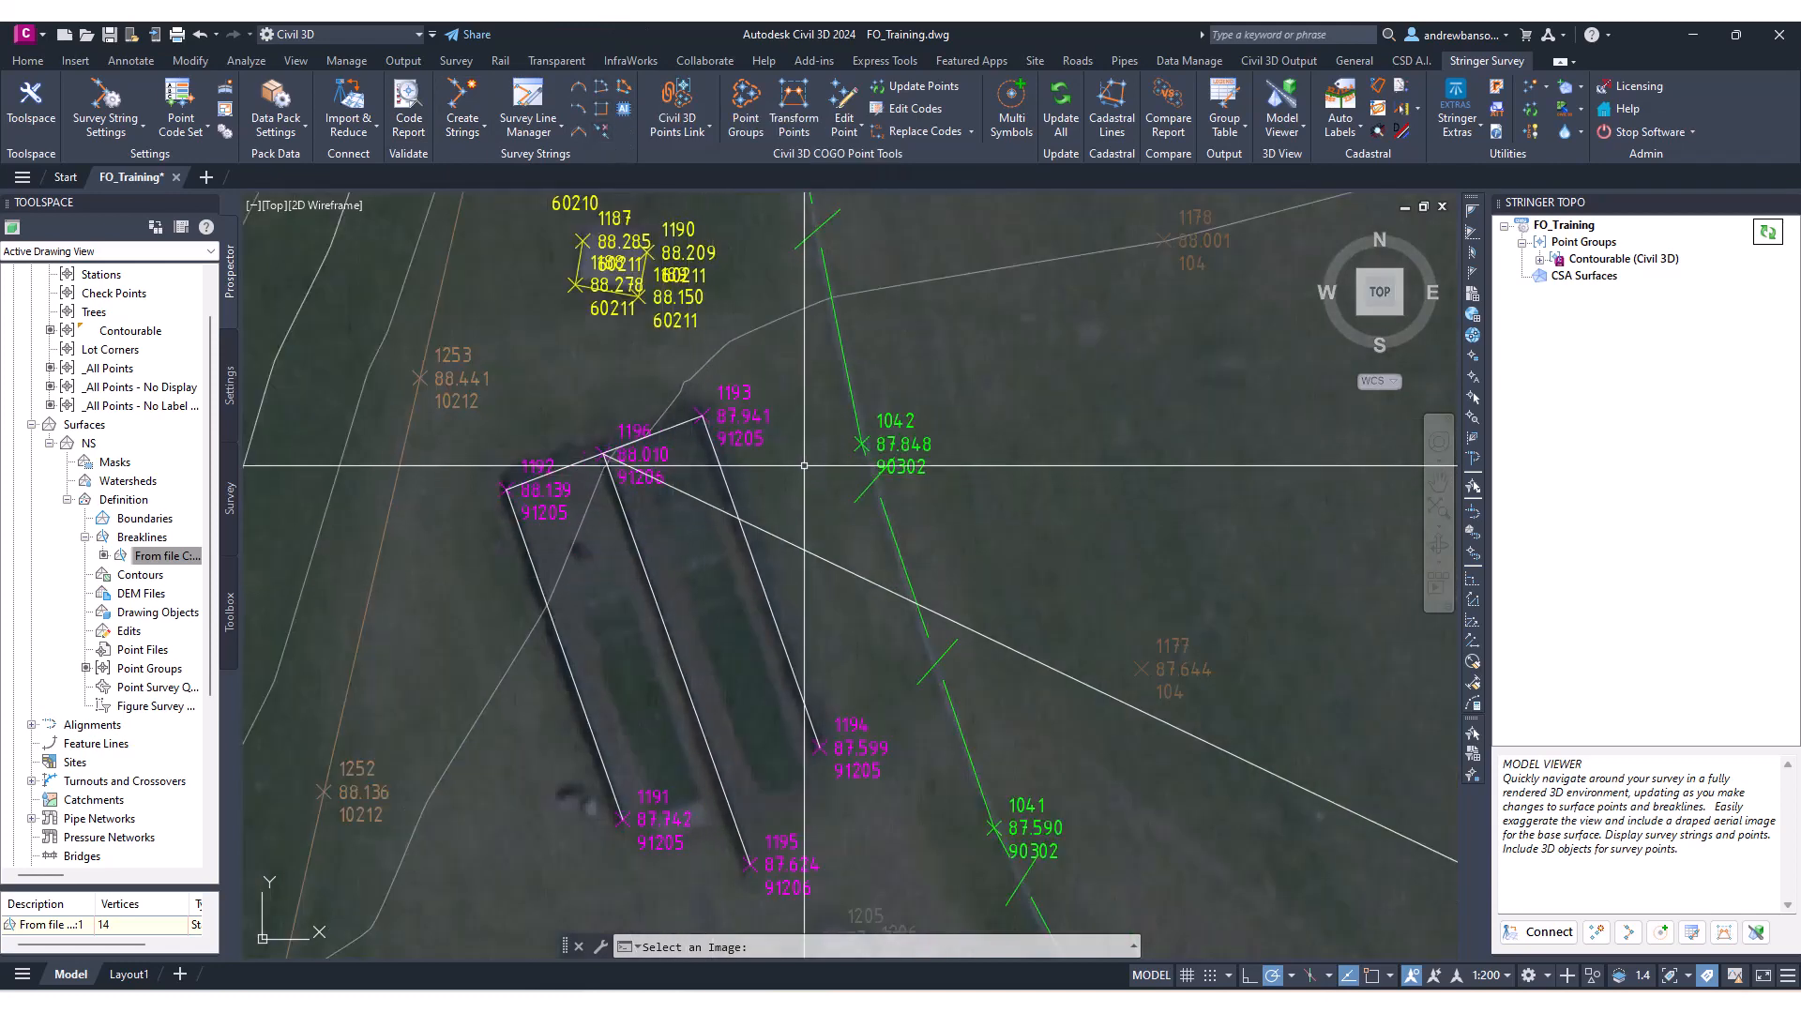
scroll(669, 456, down, 2)
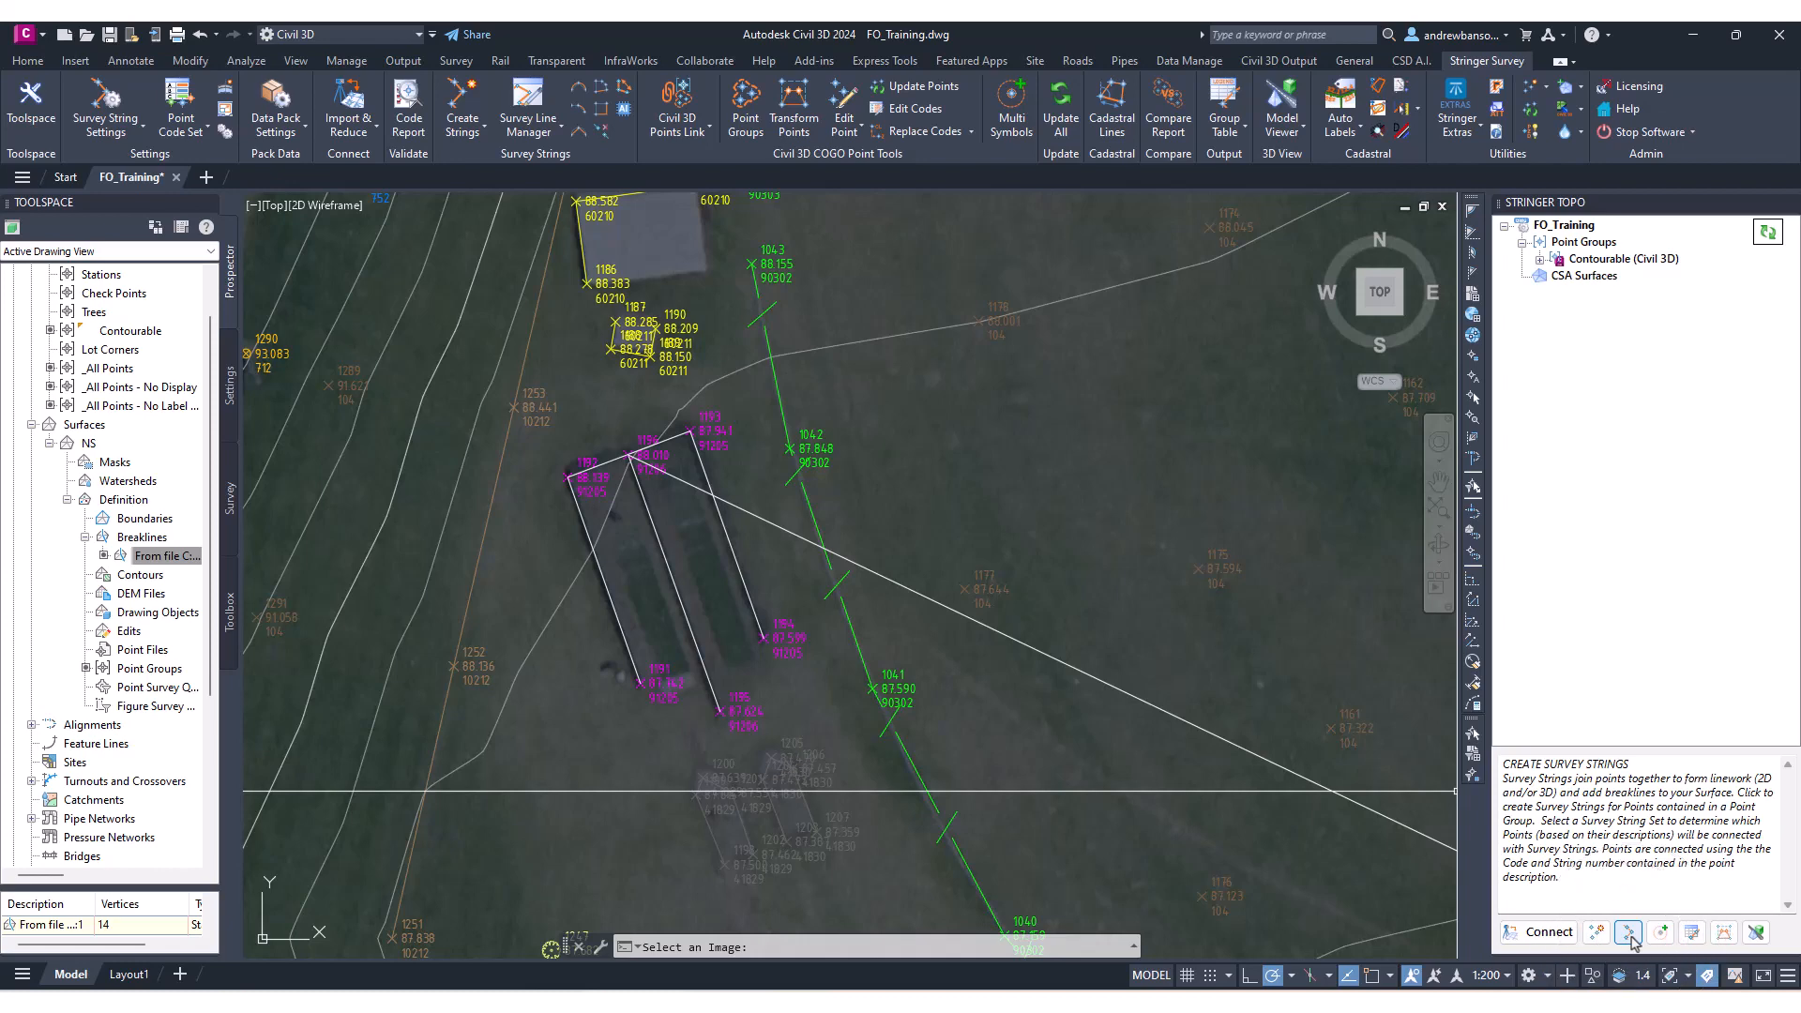
scroll(1029, 619, down, 10)
middle_drag(1069, 512, 831, 537)
scroll(831, 537, up, 2)
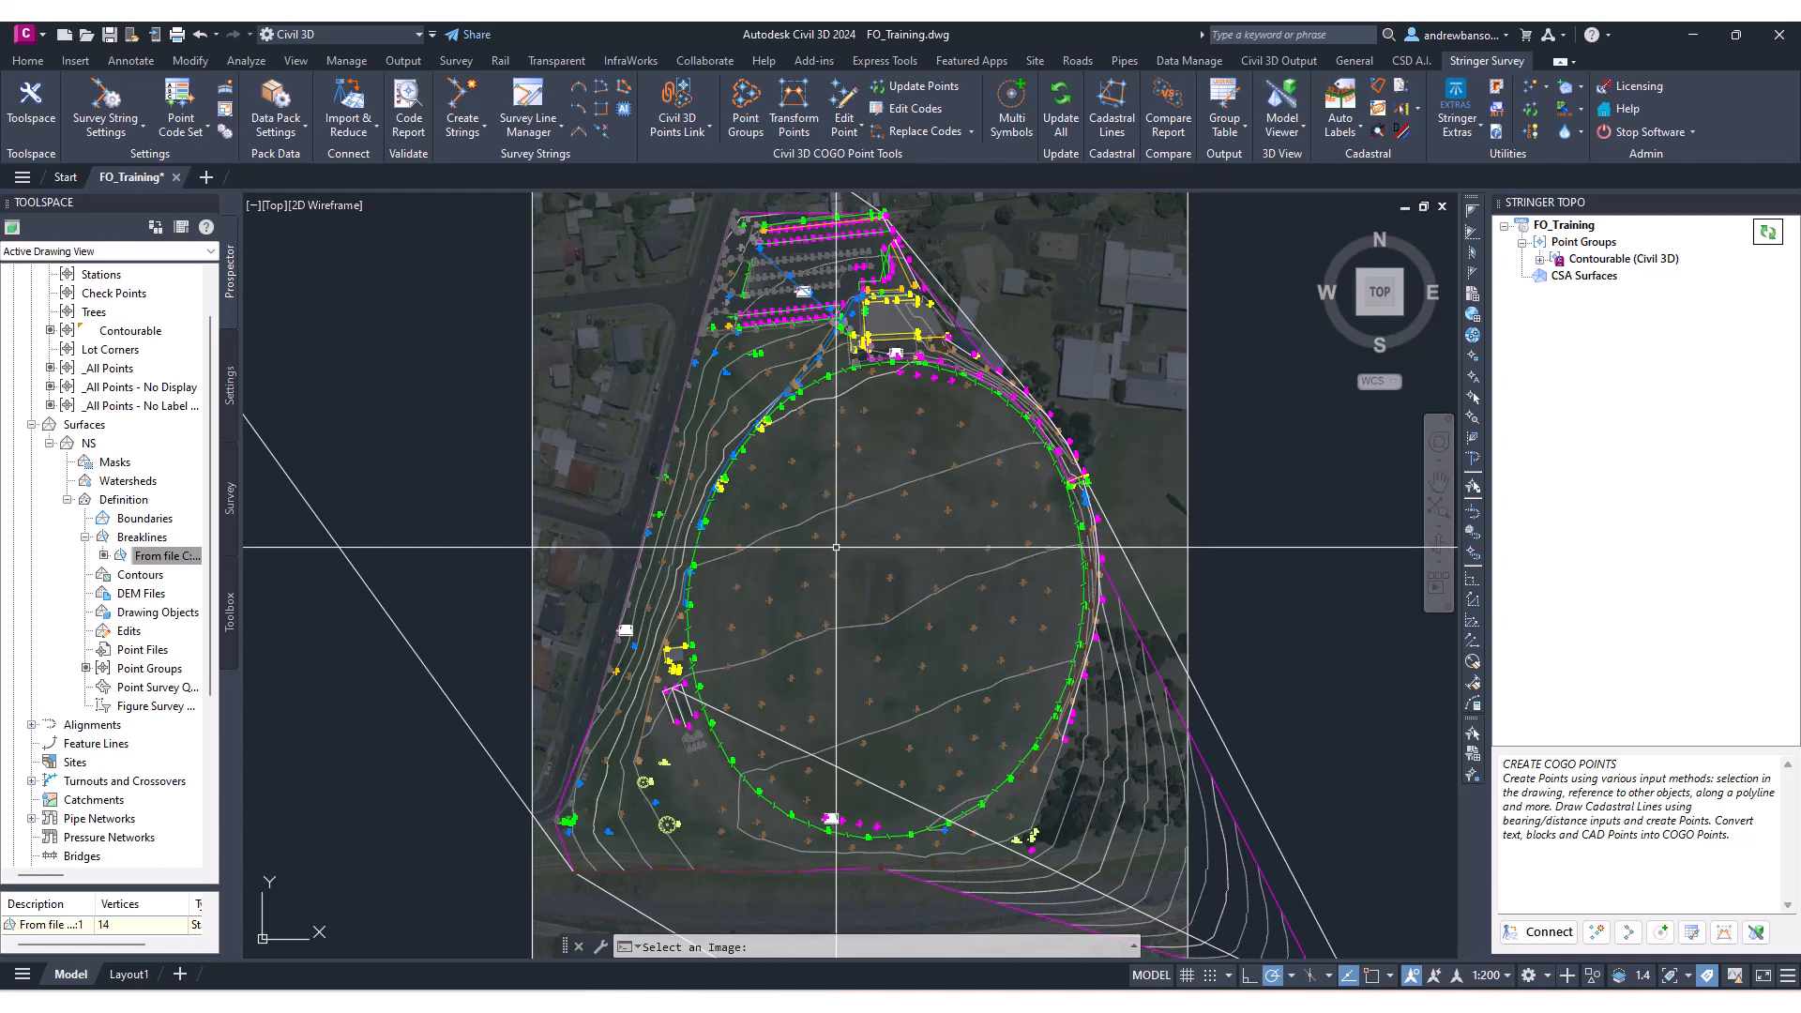
middle_drag(756, 600, 779, 549)
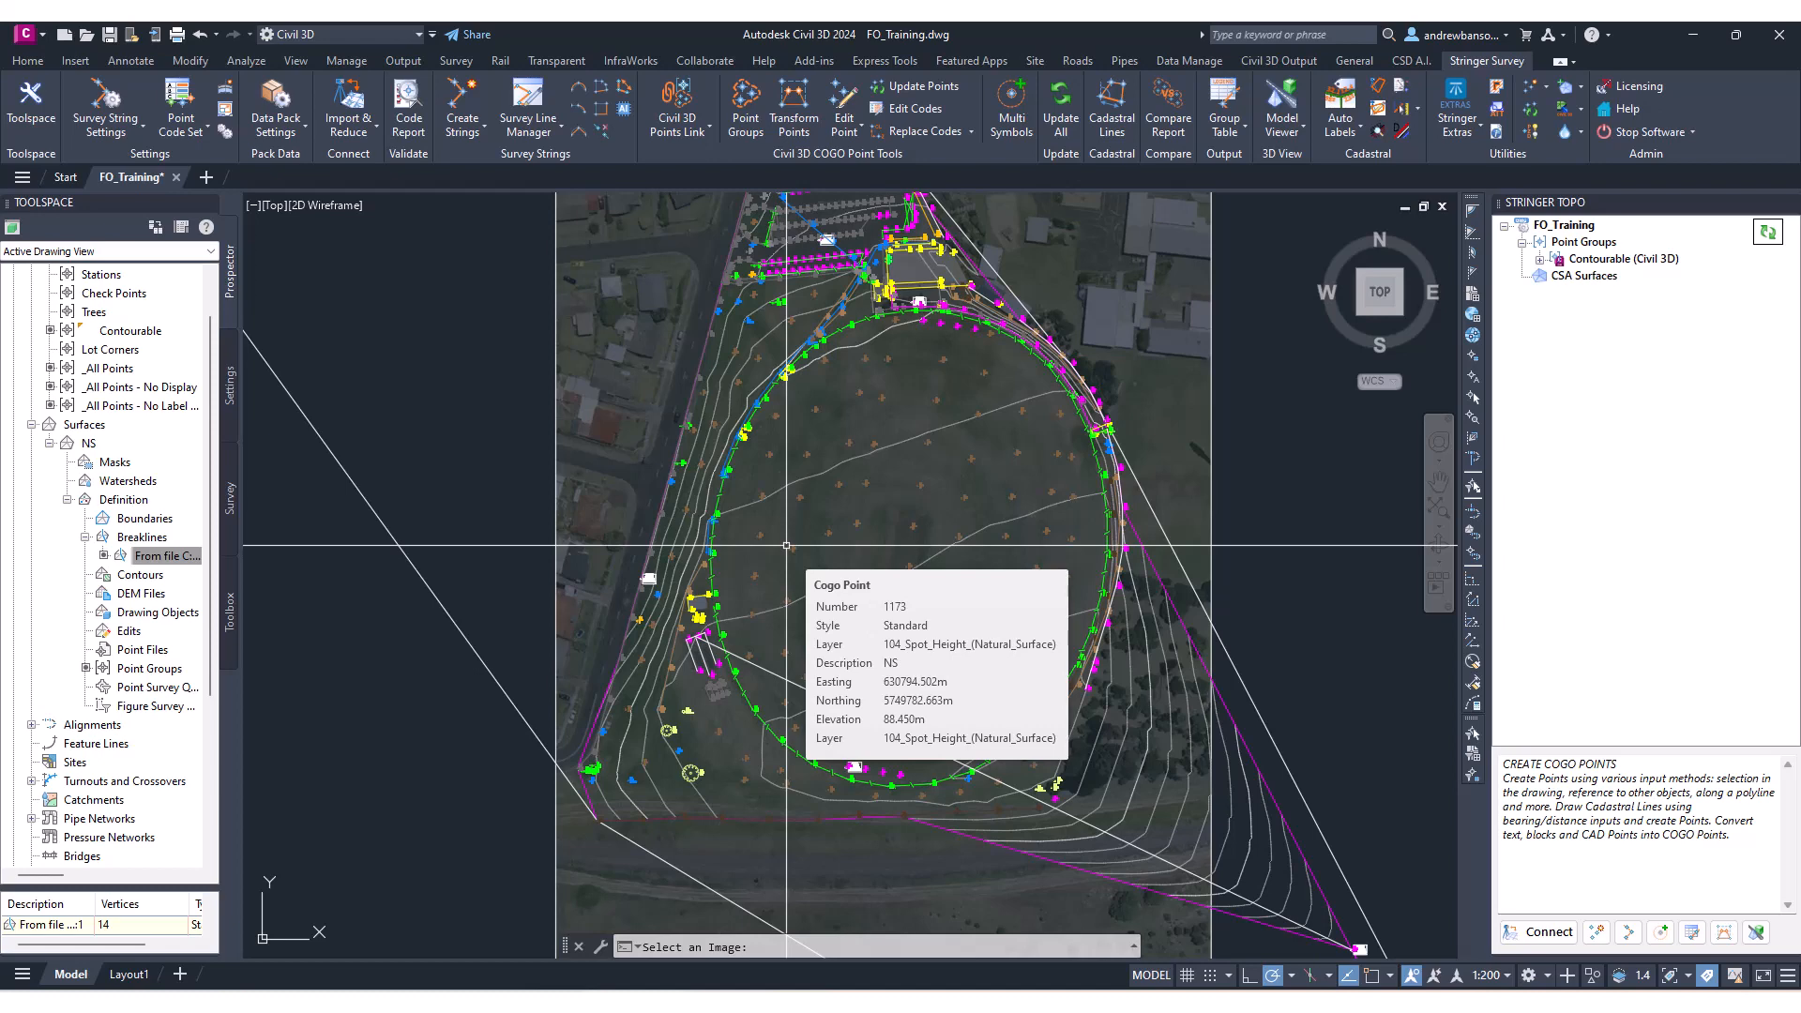
middle_drag(977, 471, 995, 485)
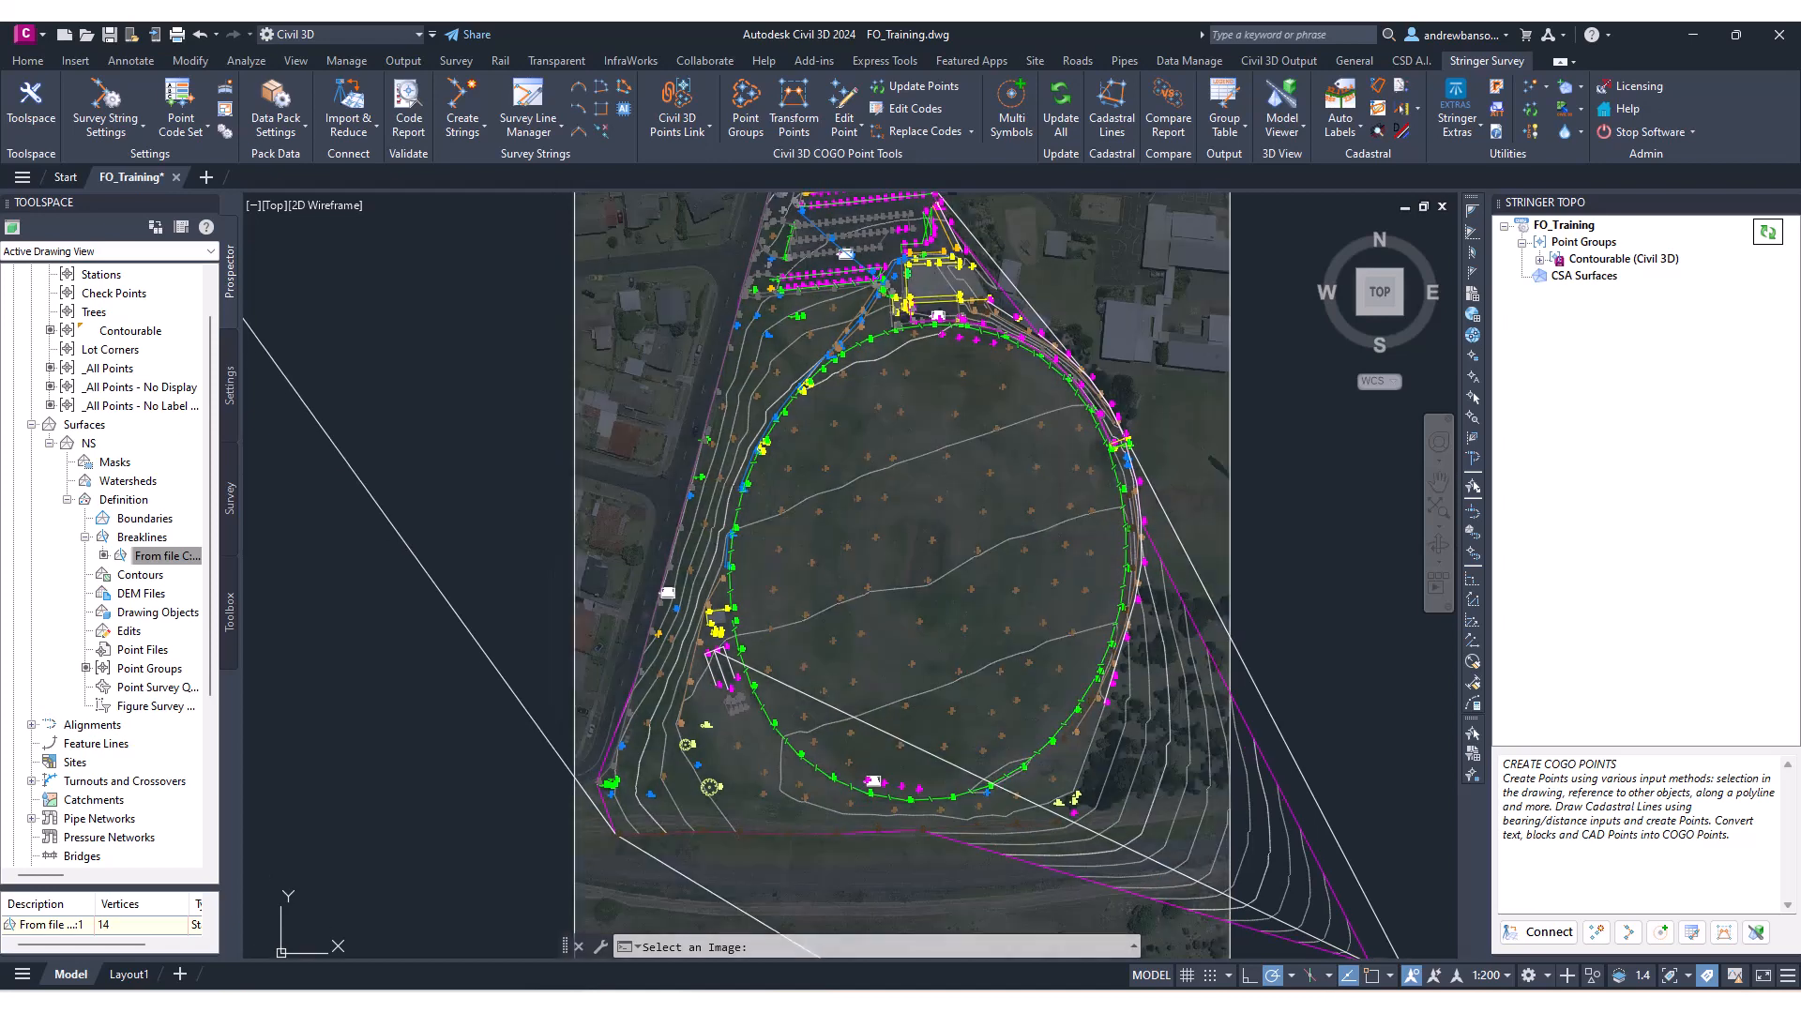
click(1553, 229)
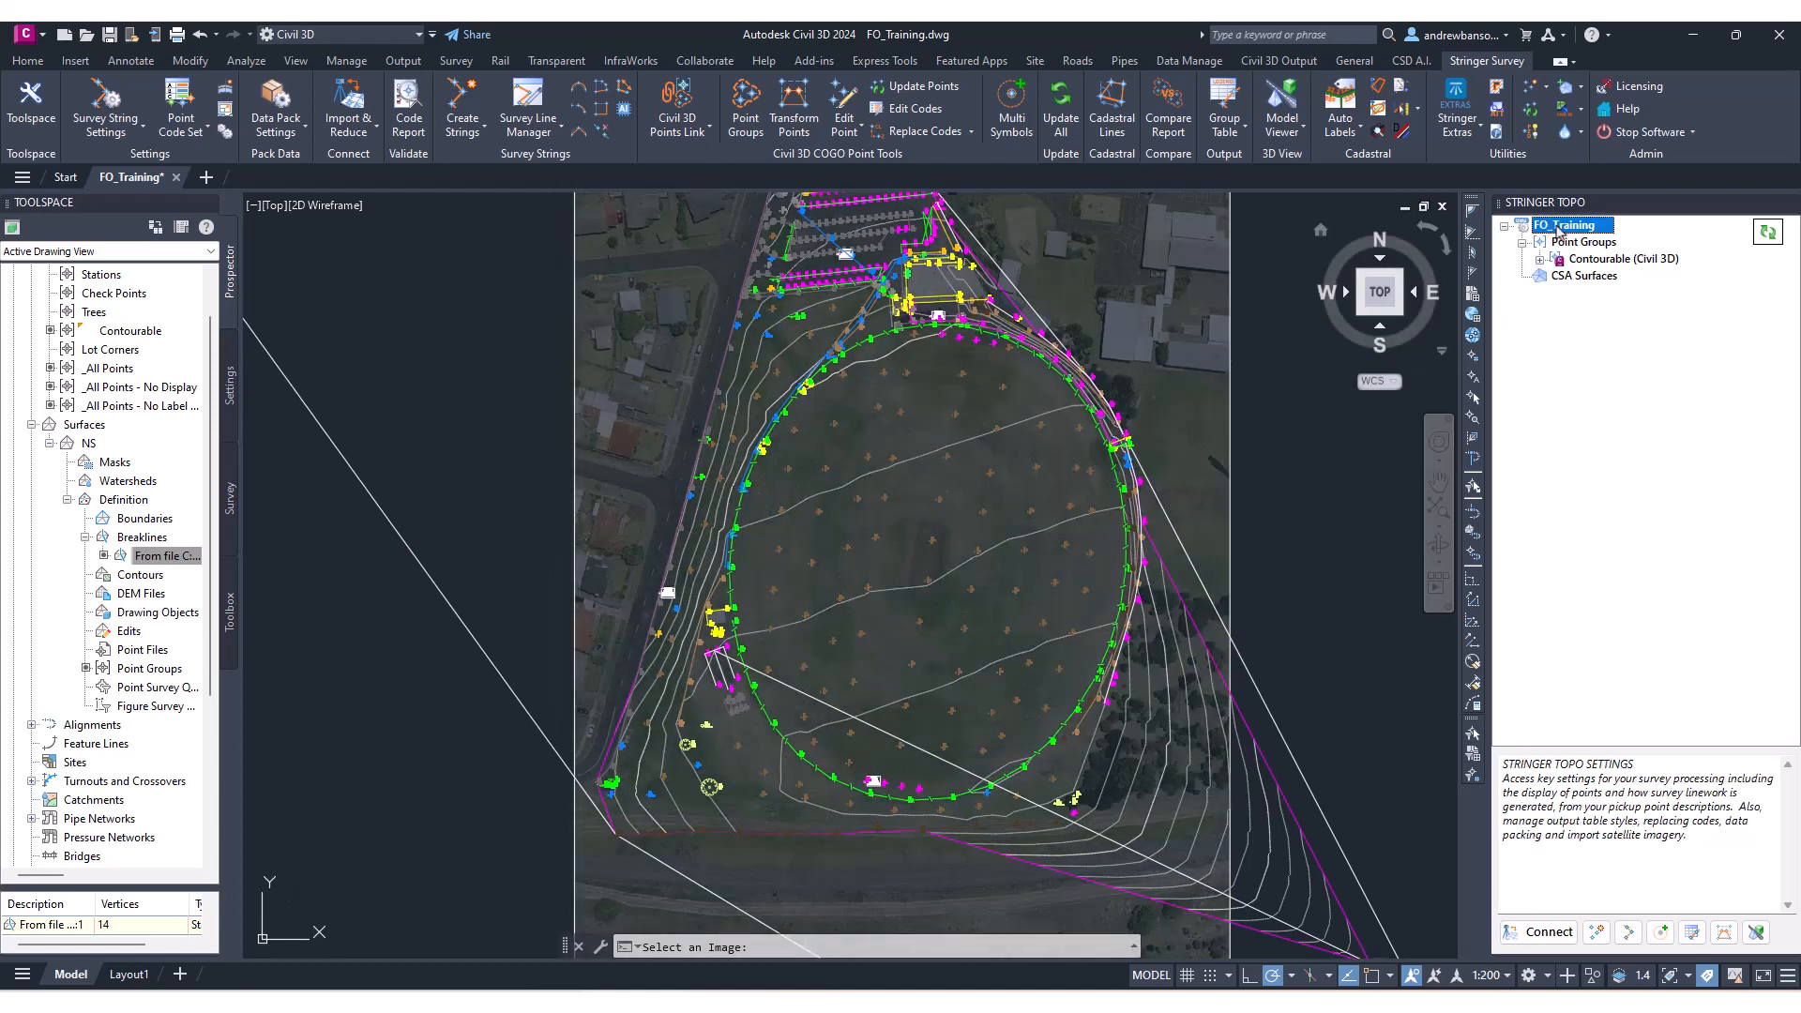
right_click(1557, 230)
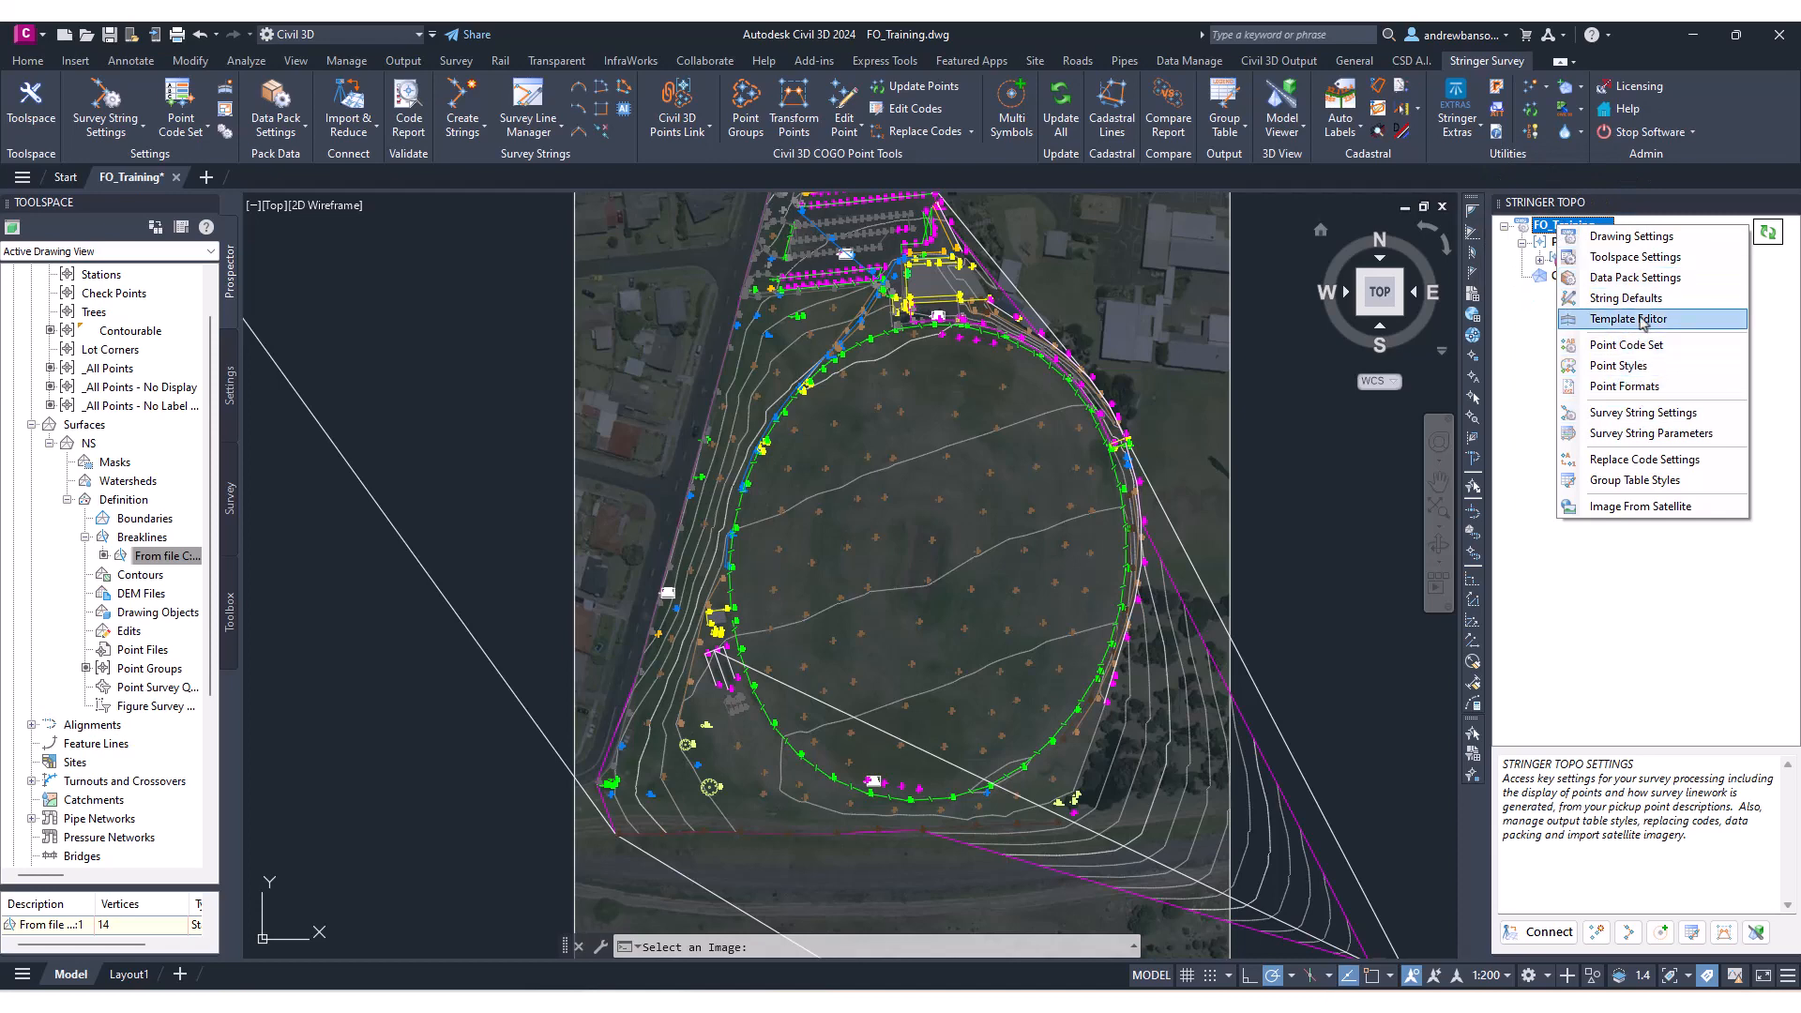
click(1648, 286)
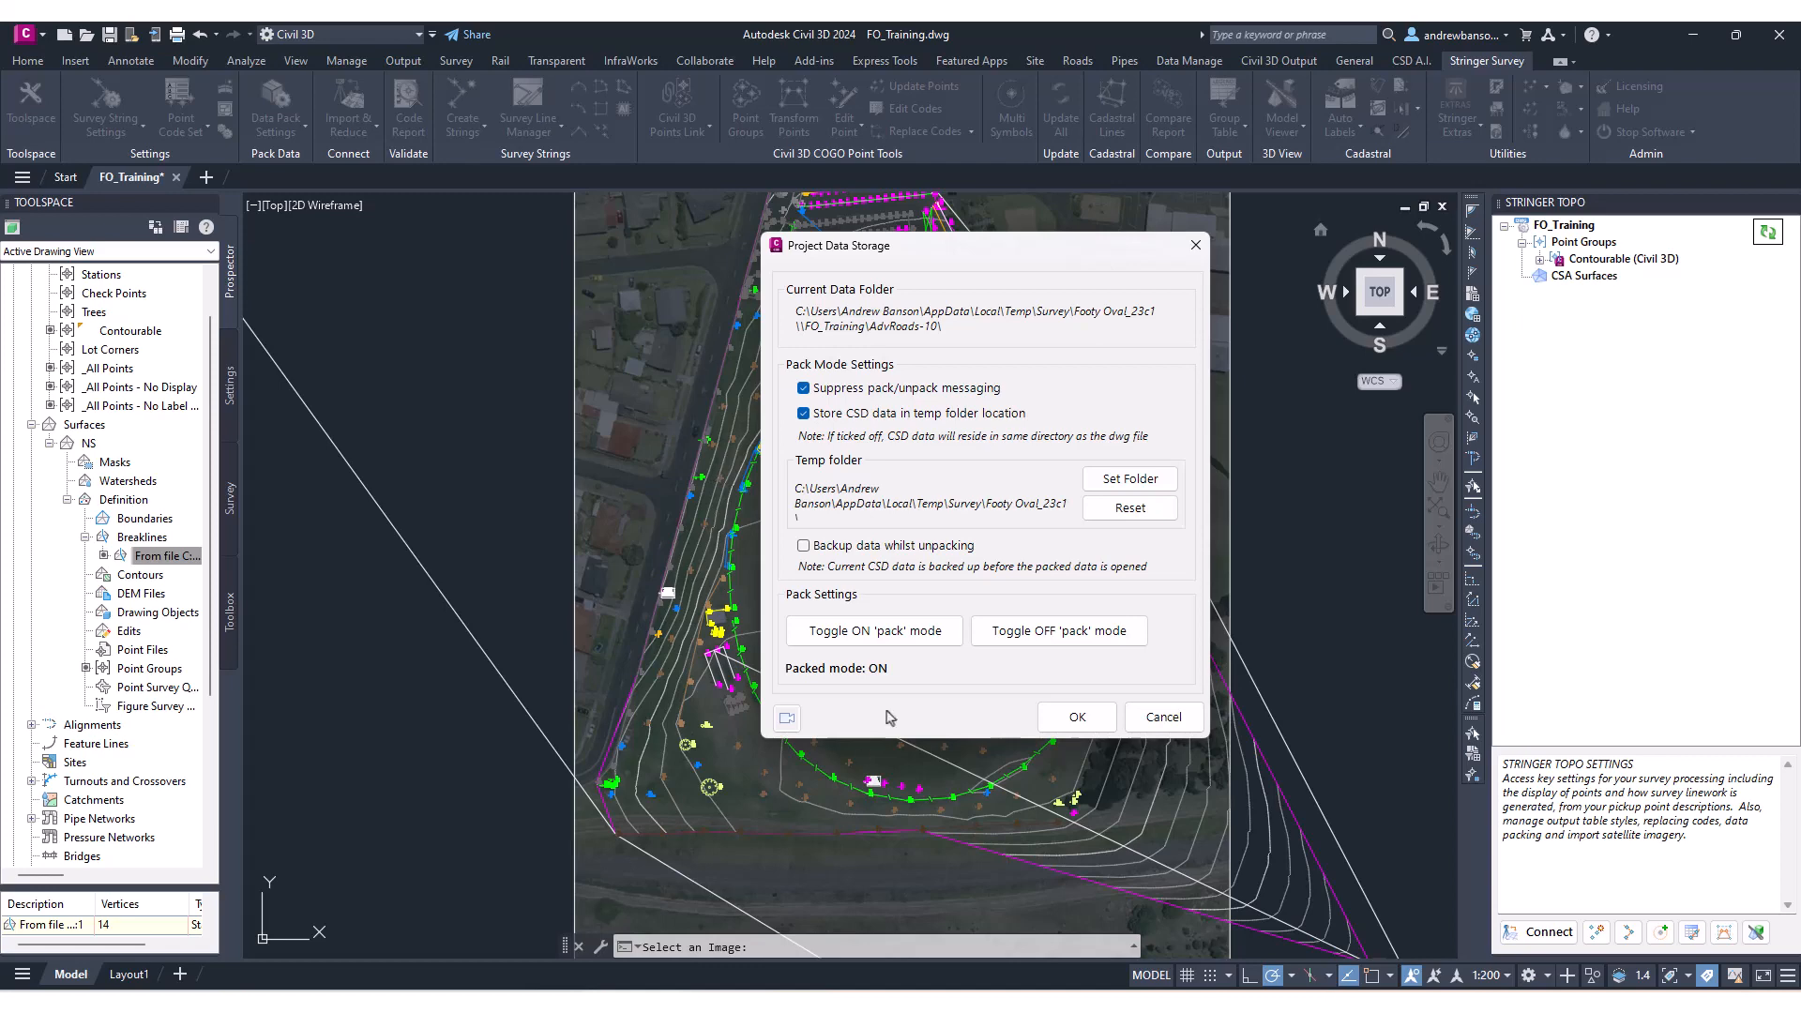
click(910, 636)
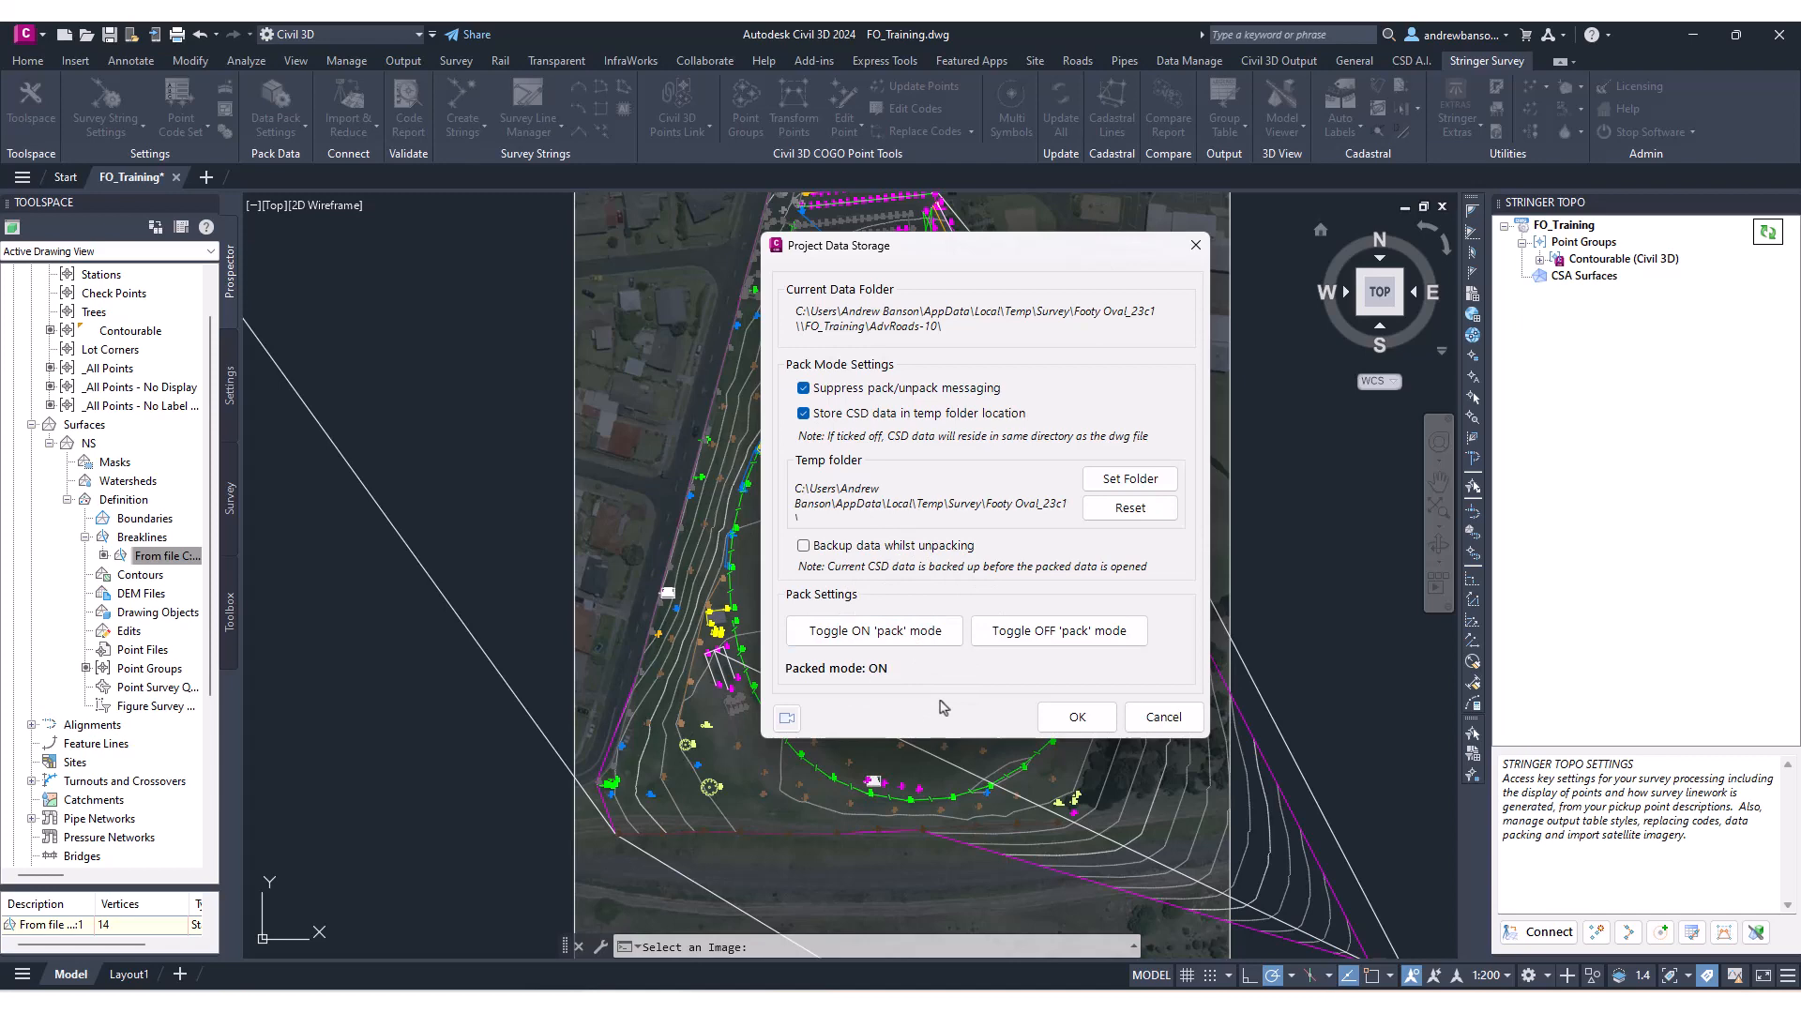
click(1161, 718)
Pan and zoom around the oval and the car park to examine the point labels and survey strings.
mouse_move(961, 608)
middle_down()
mouse_move(988, 557)
mouse_move(990, 573)
middle_up()
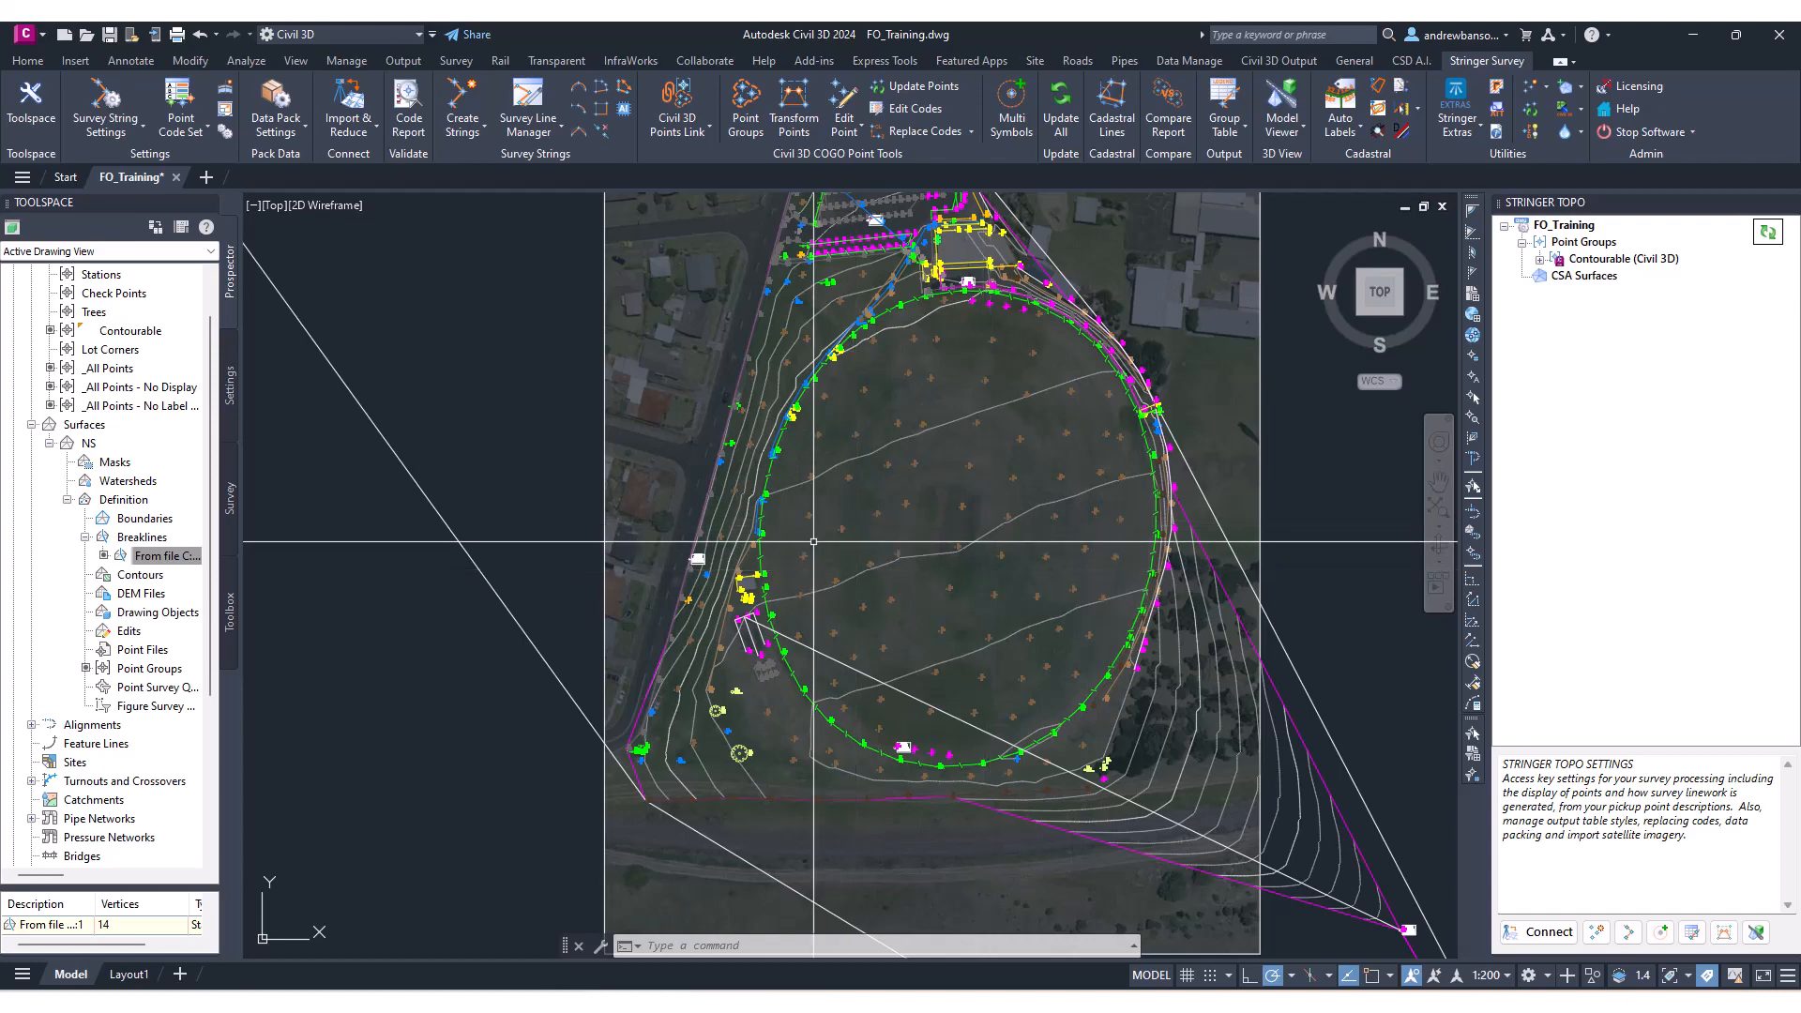
scroll(776, 647, up, 5)
scroll(744, 594, down, 3)
scroll(663, 478, up, 4)
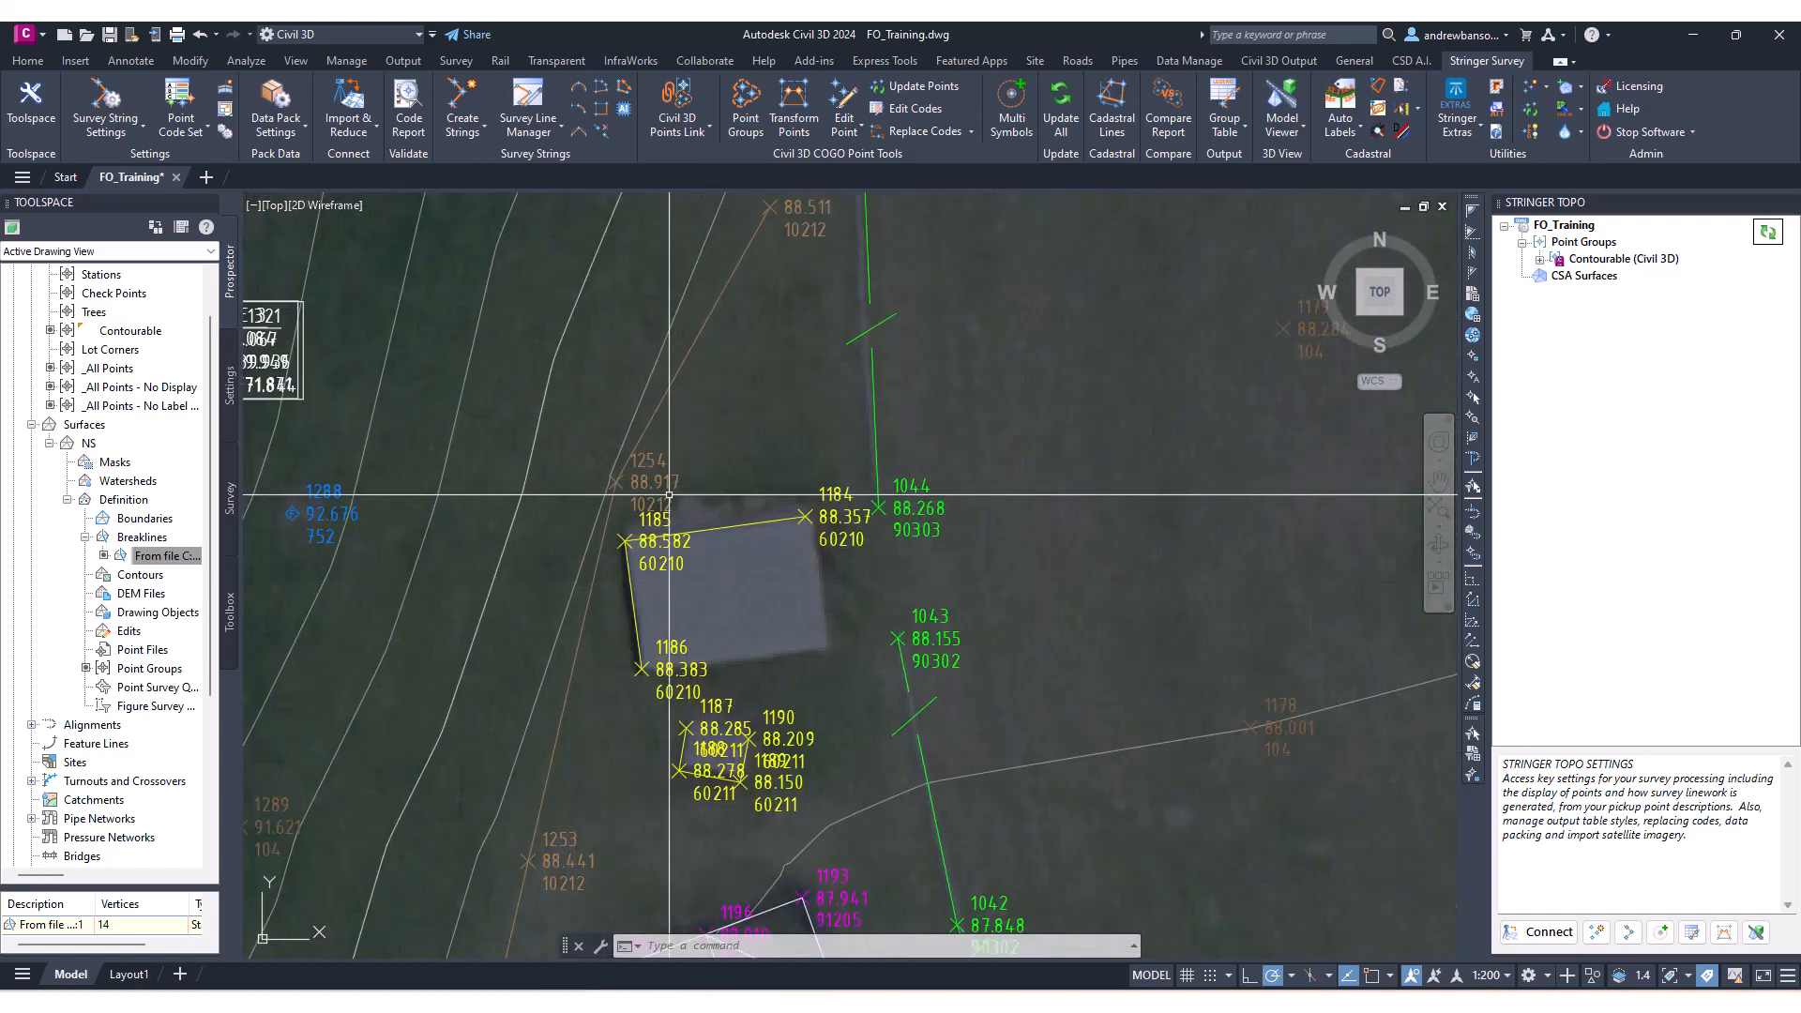
scroll(692, 583, down, 7)
scroll(692, 582, up, 8)
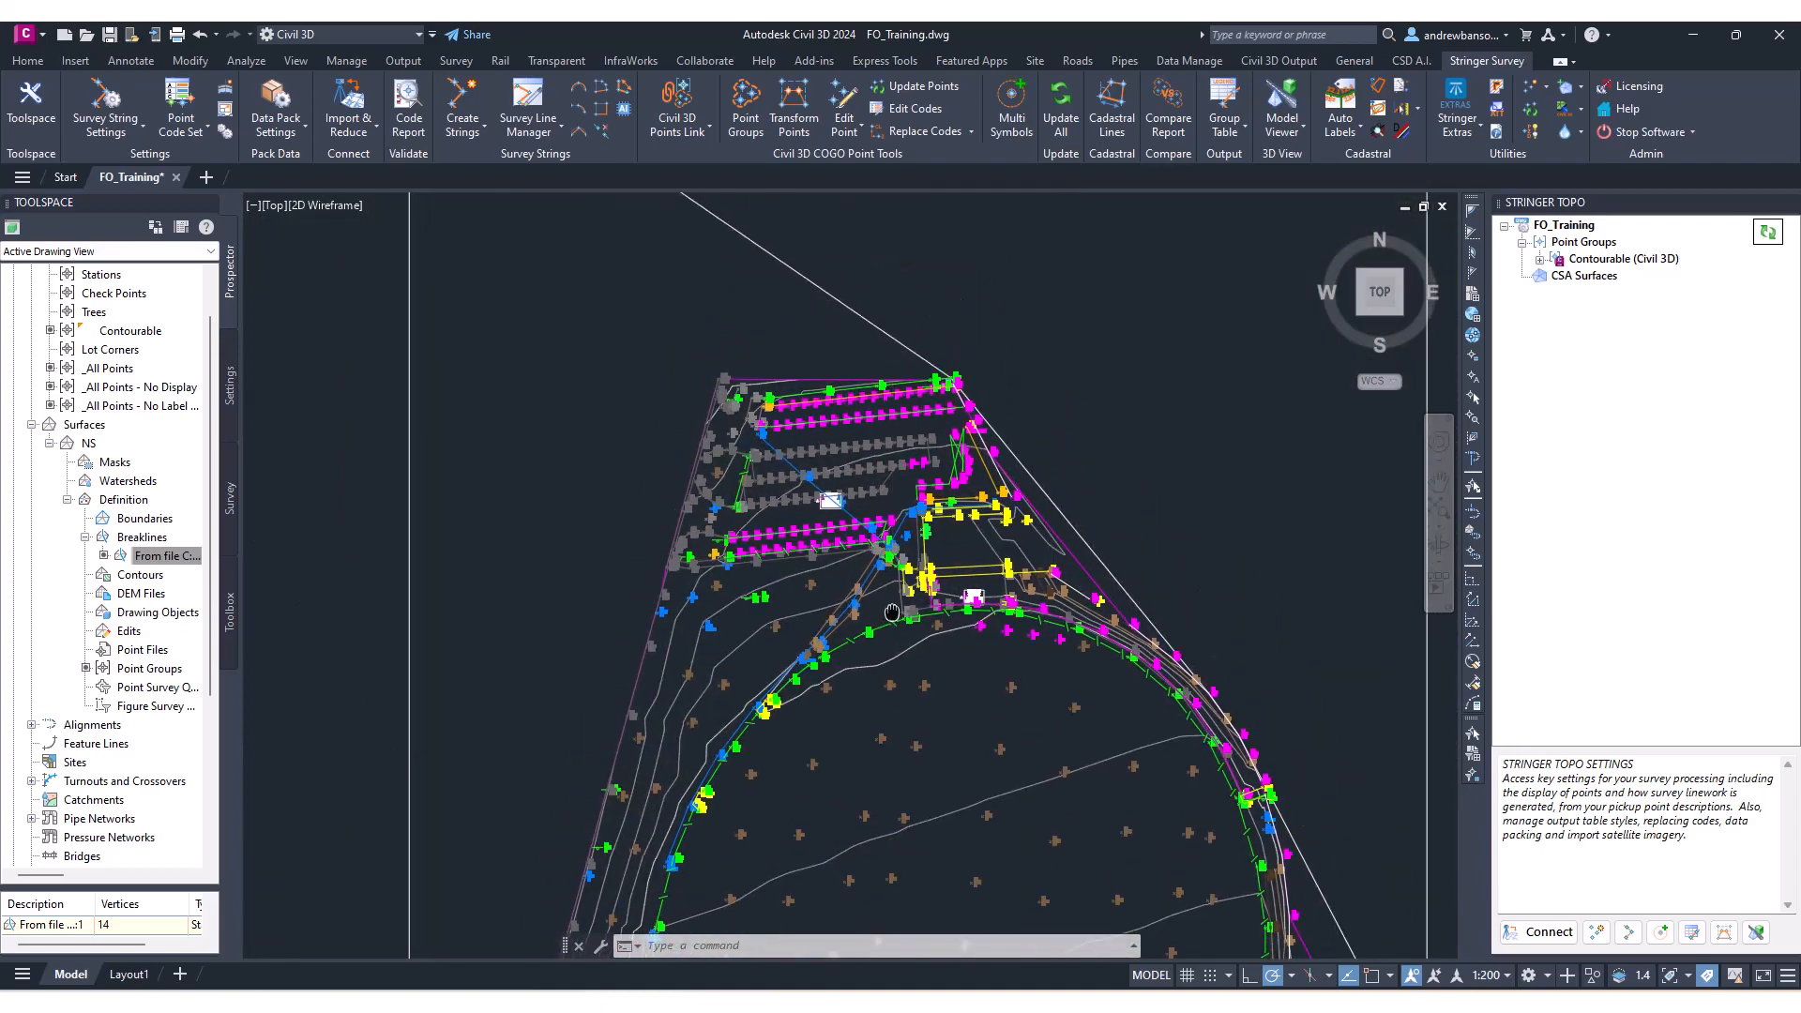
scroll(994, 422, down, 8)
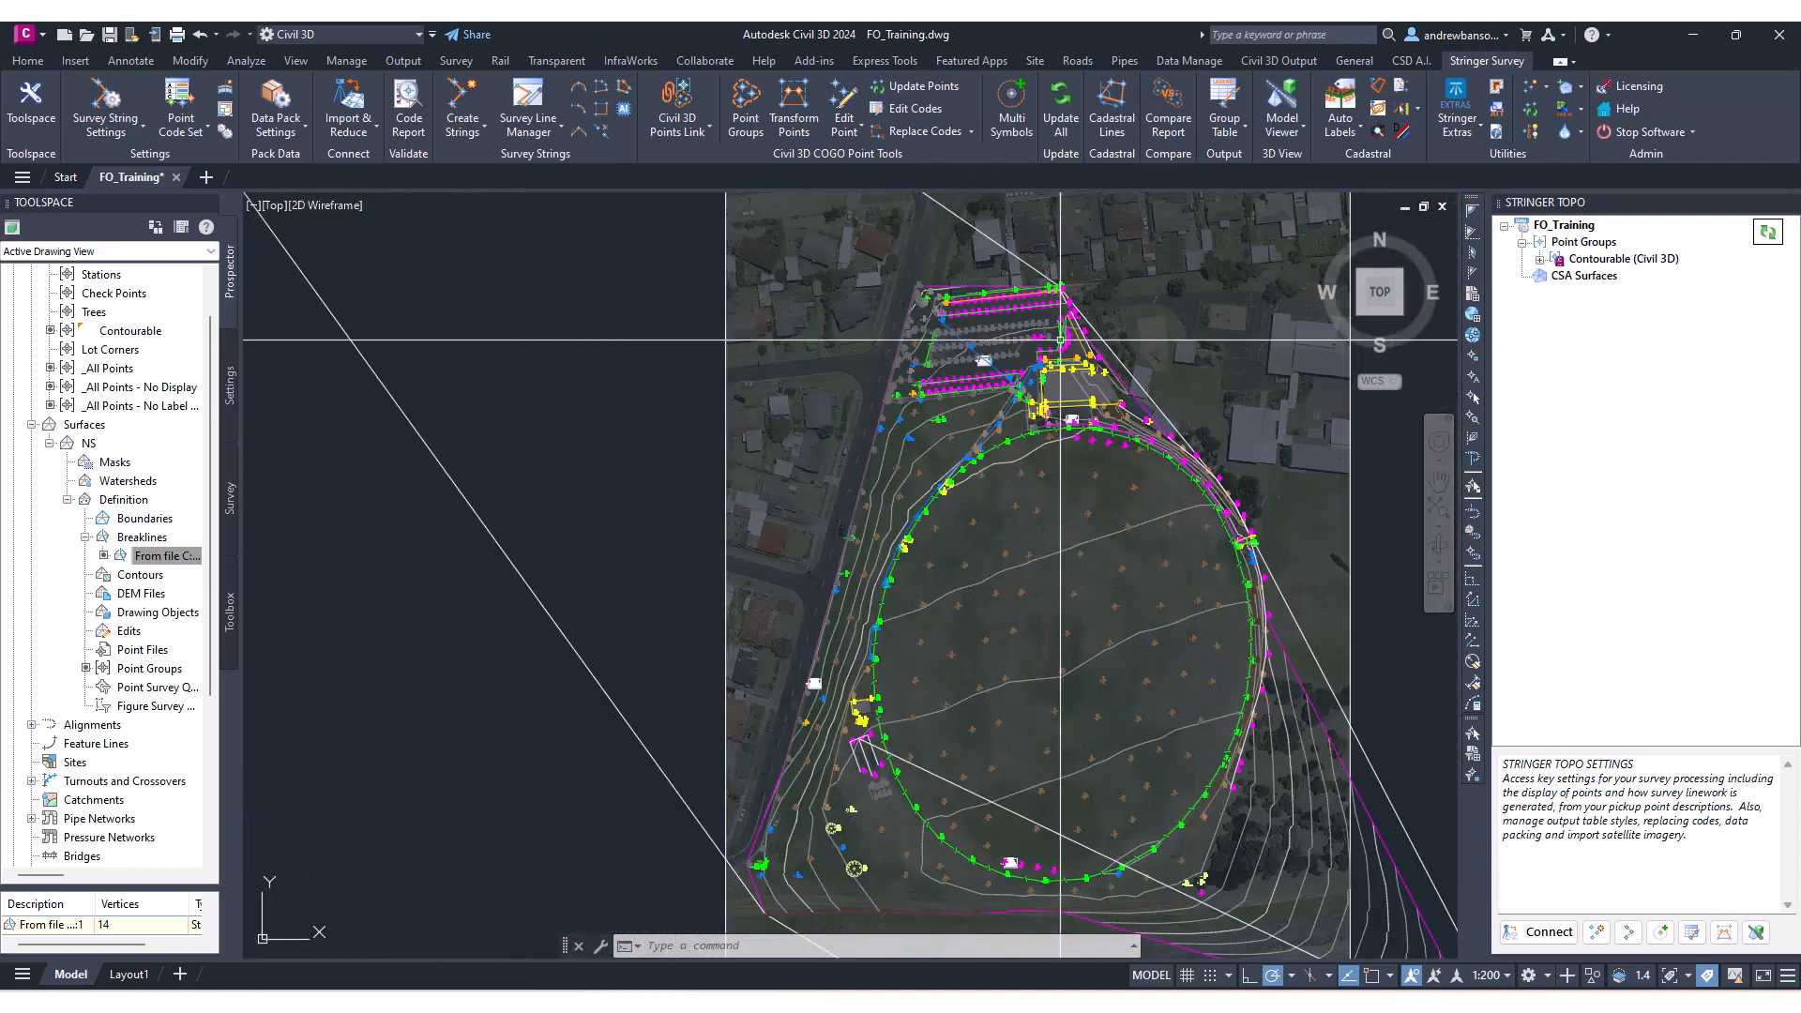
scroll(992, 430, up, 2)
middle_drag(971, 486, 899, 453)
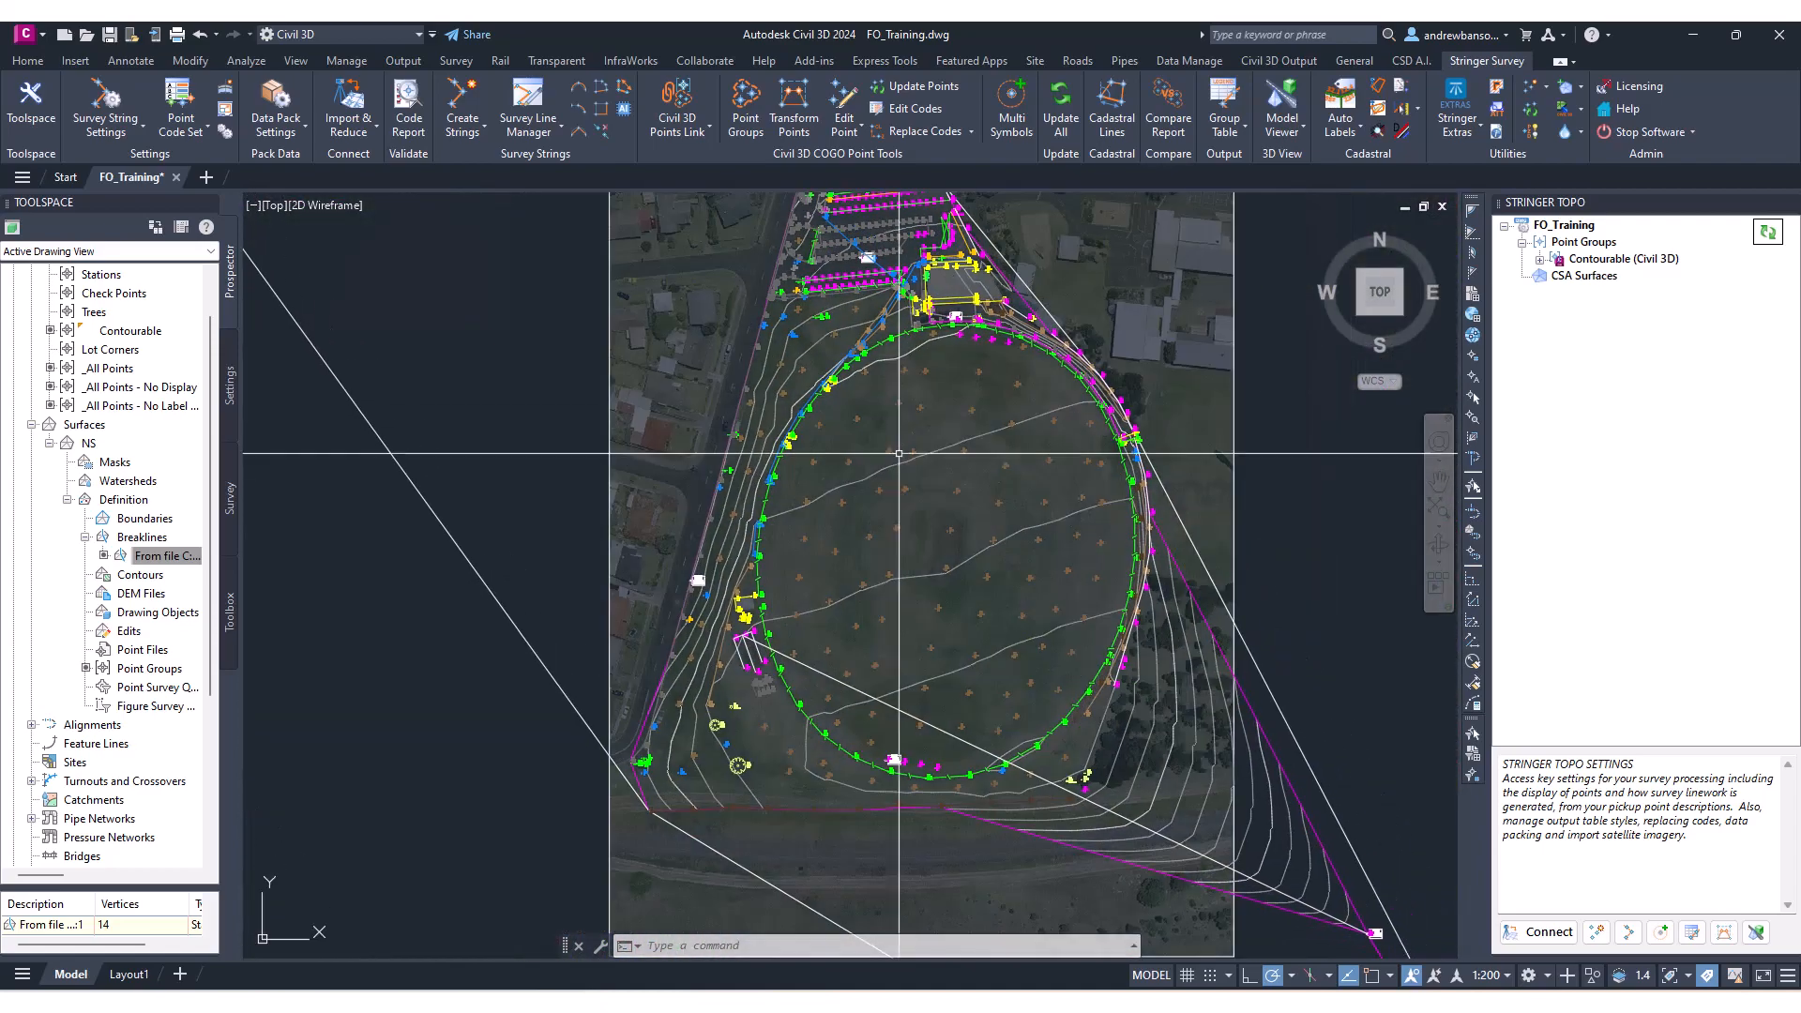
middle_drag(966, 556, 973, 591)
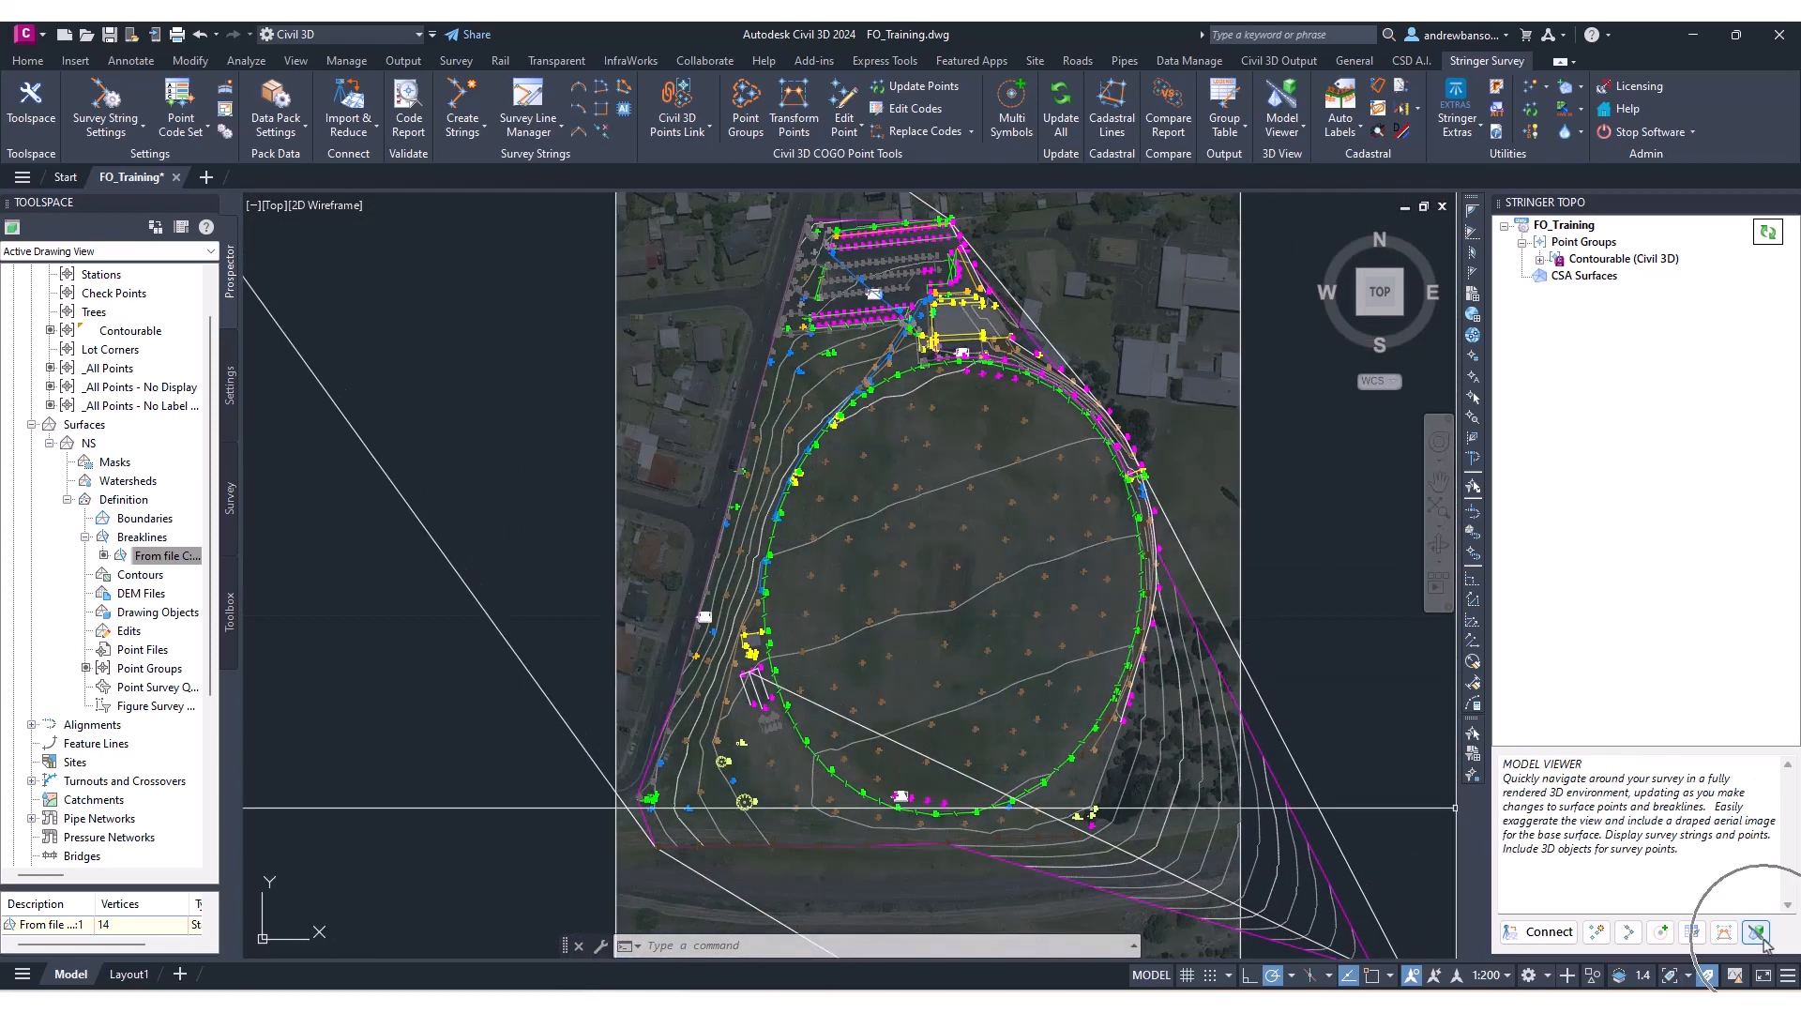
middle_drag(1057, 647, 1043, 609)
mouse_move(1043, 609)
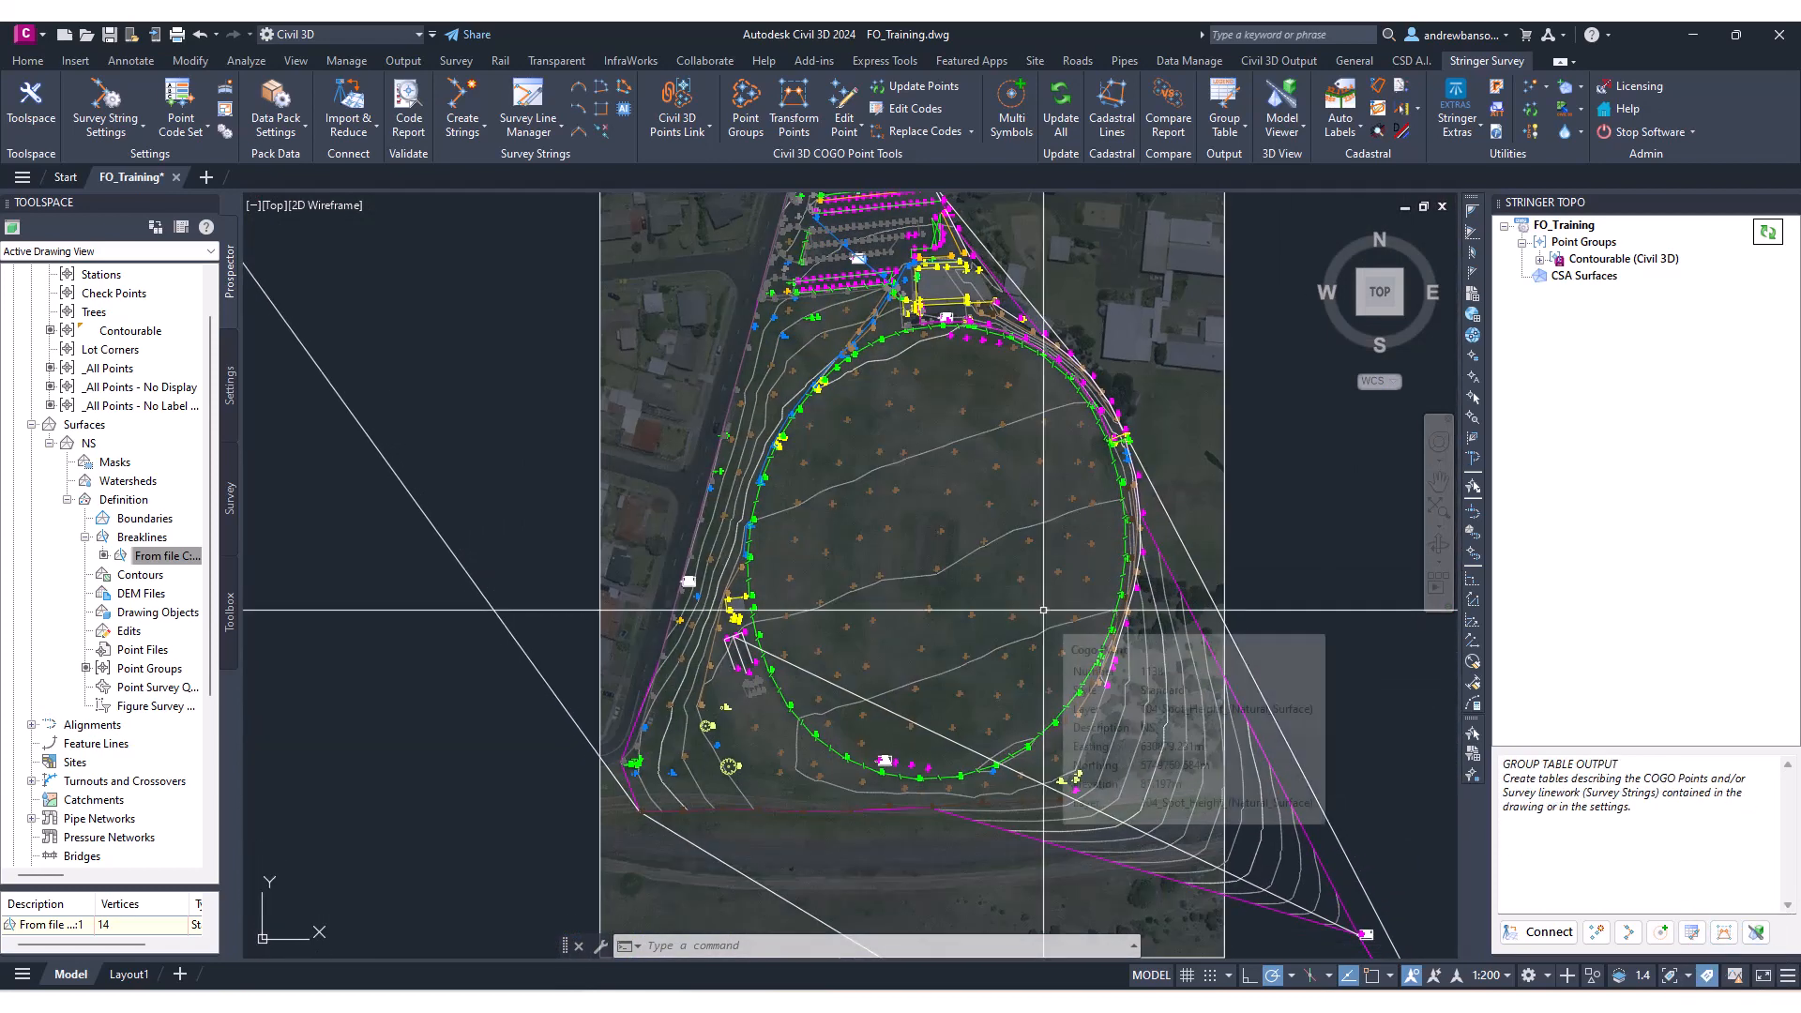